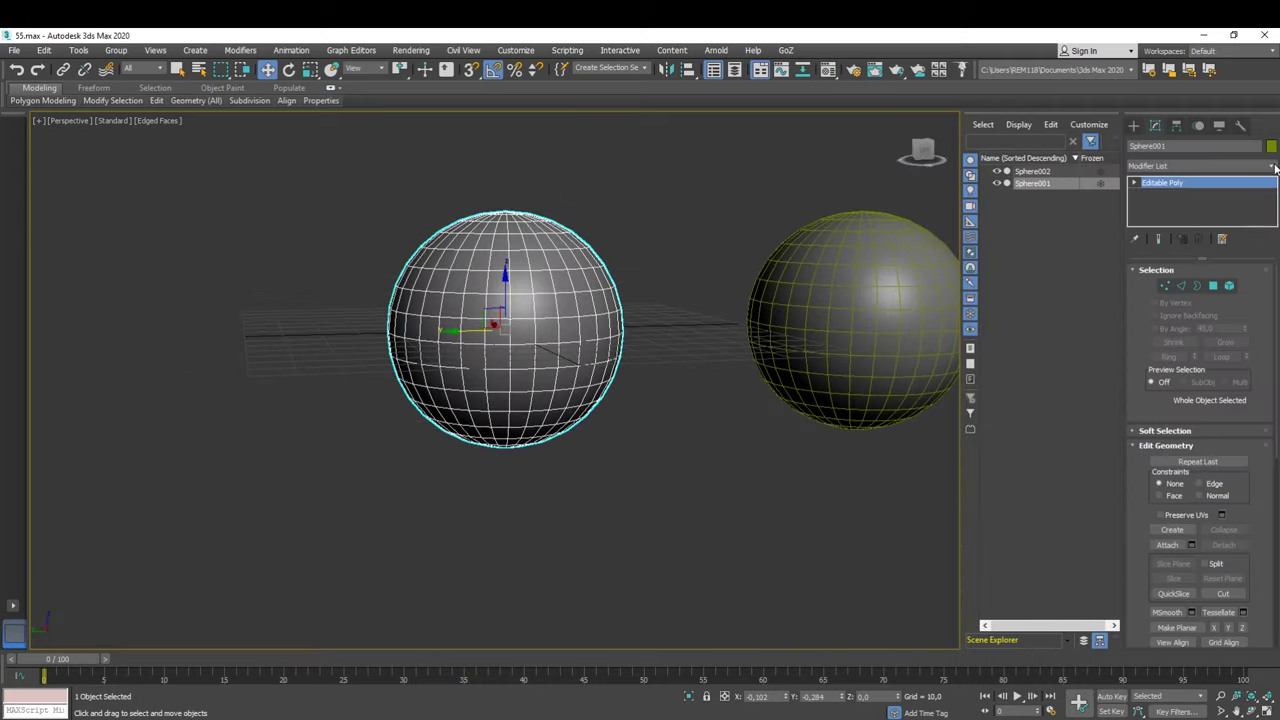
# Step: Pinch Sphere001's FFD 3x3x3 lattice into an egg-shaped stem, then select Sphere002 to flatten into a cap
pyautogui.moveTo(254, 148); pyautogui.dragTo(709, 265)
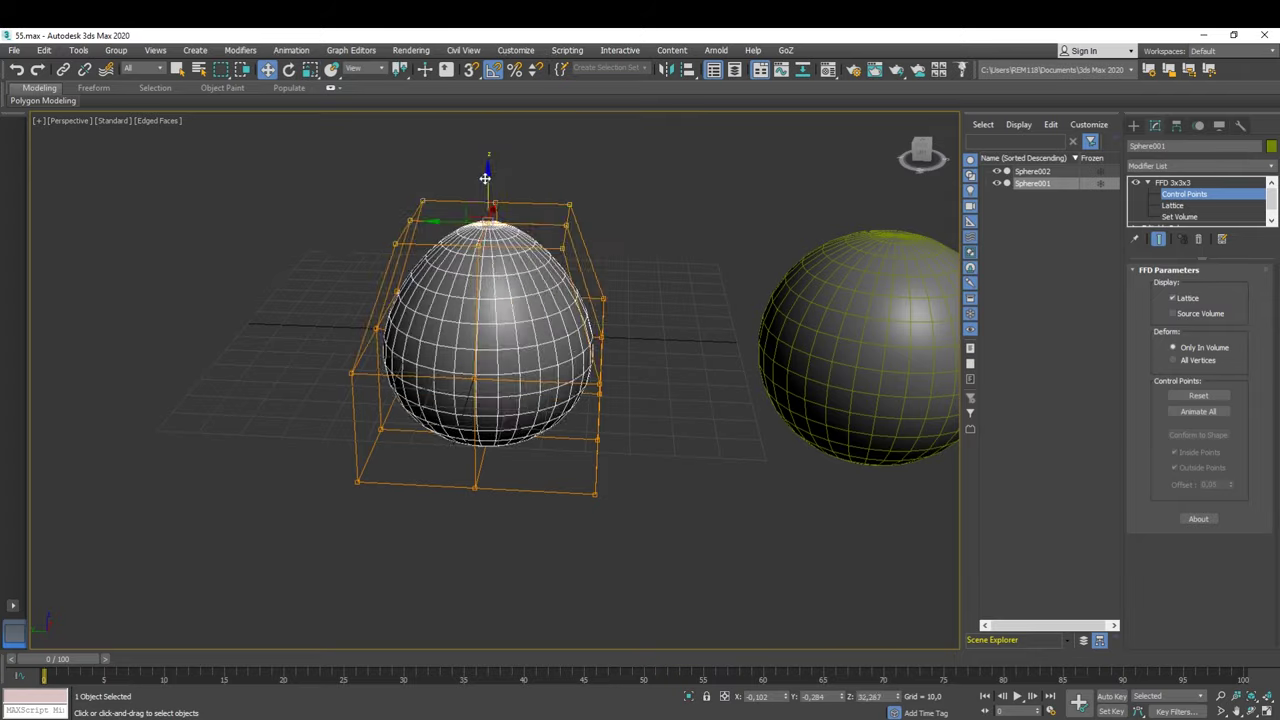
pyautogui.moveTo(286, 520); pyautogui.dragTo(729, 432)
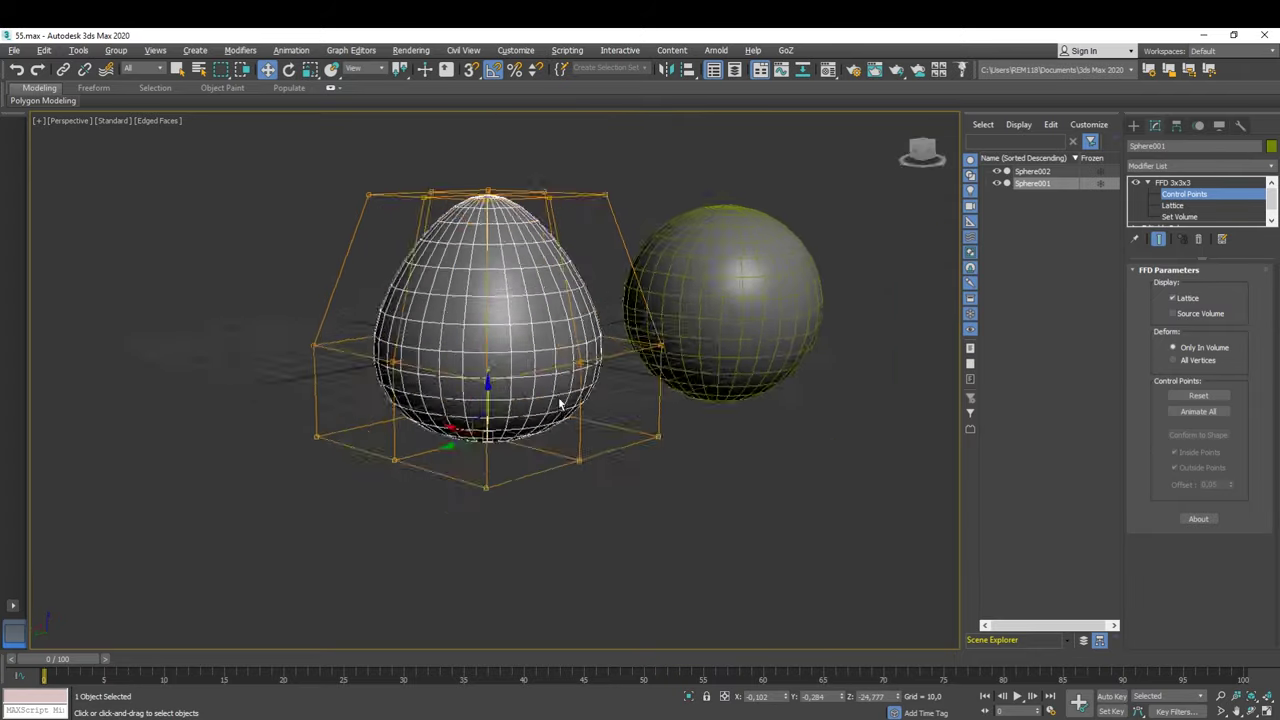
pyautogui.click(658, 369)
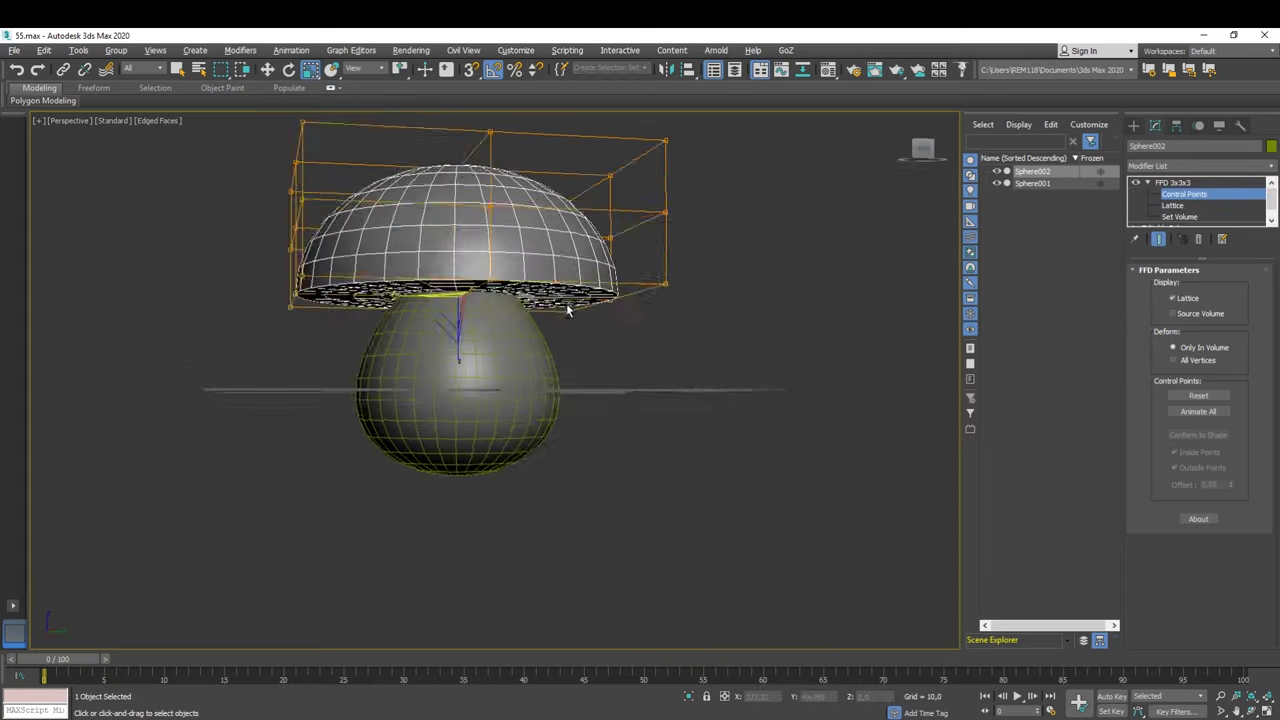
# Step: Tilt the cap so one side droops, then go to Edit Poly edge level and hide Sphere001
pyautogui.keyDown('alt'); pyautogui.moveTo(479, 293); pyautogui.dragTo(383, 251, button='middle'); pyautogui.keyUp('alt')
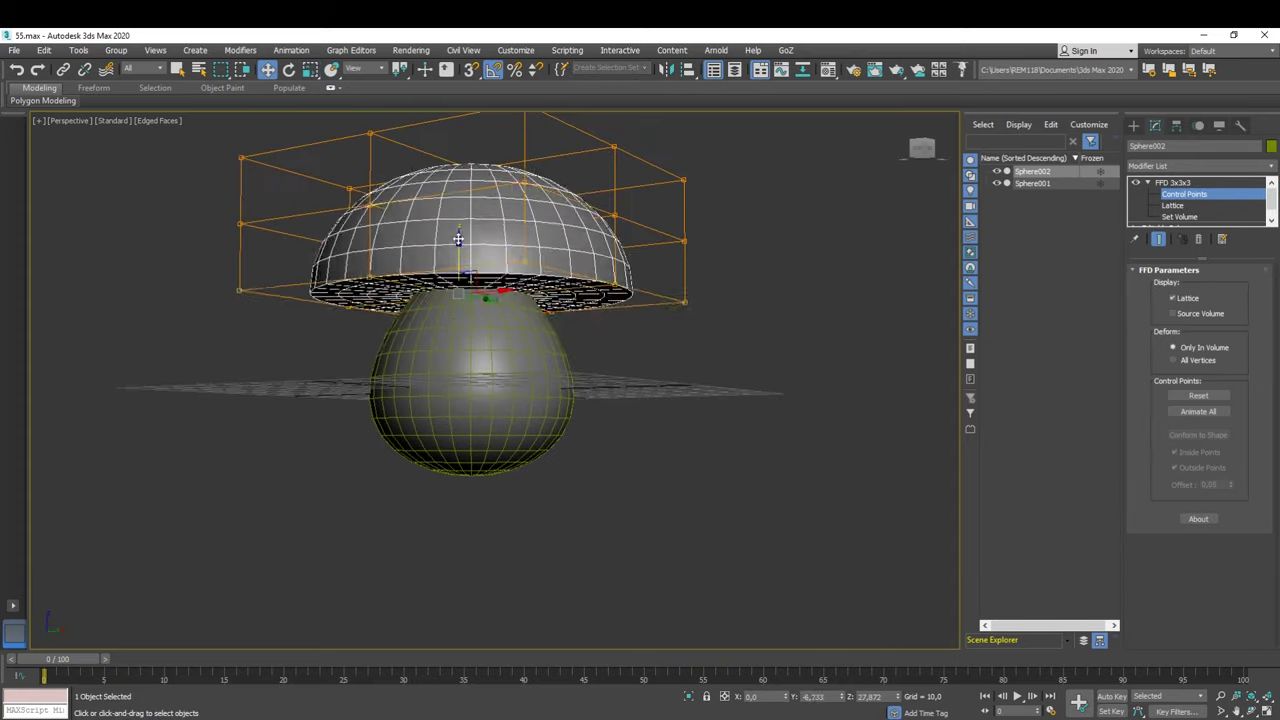
pyautogui.keyDown('alt'); pyautogui.moveTo(457, 292); pyautogui.dragTo(676, 287, button='middle'); pyautogui.keyUp('alt')
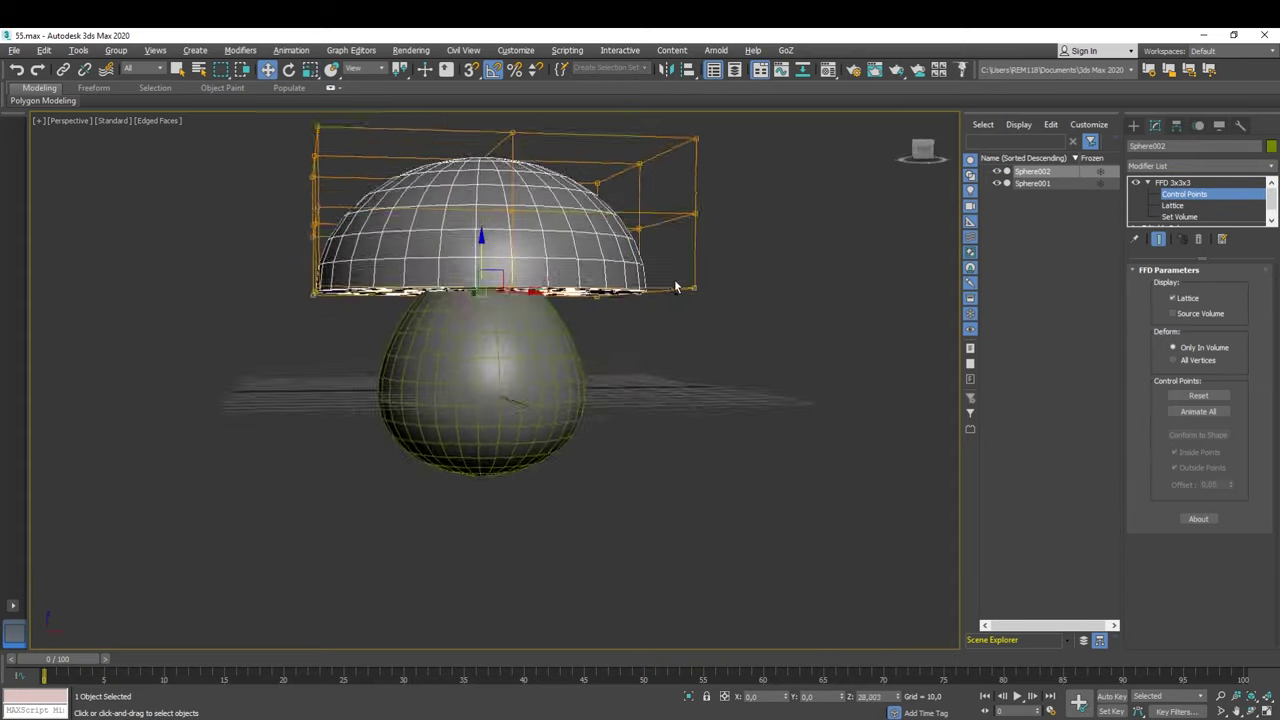
pyautogui.moveTo(614, 342)
pyautogui.keyDown('alt'); pyautogui.mouseDown(button='middle')
pyautogui.moveTo(272, 234)
pyautogui.moveTo(537, 257)
pyautogui.moveTo(497, 263)
pyautogui.mouseUp(button='middle'); pyautogui.keyUp('alt')
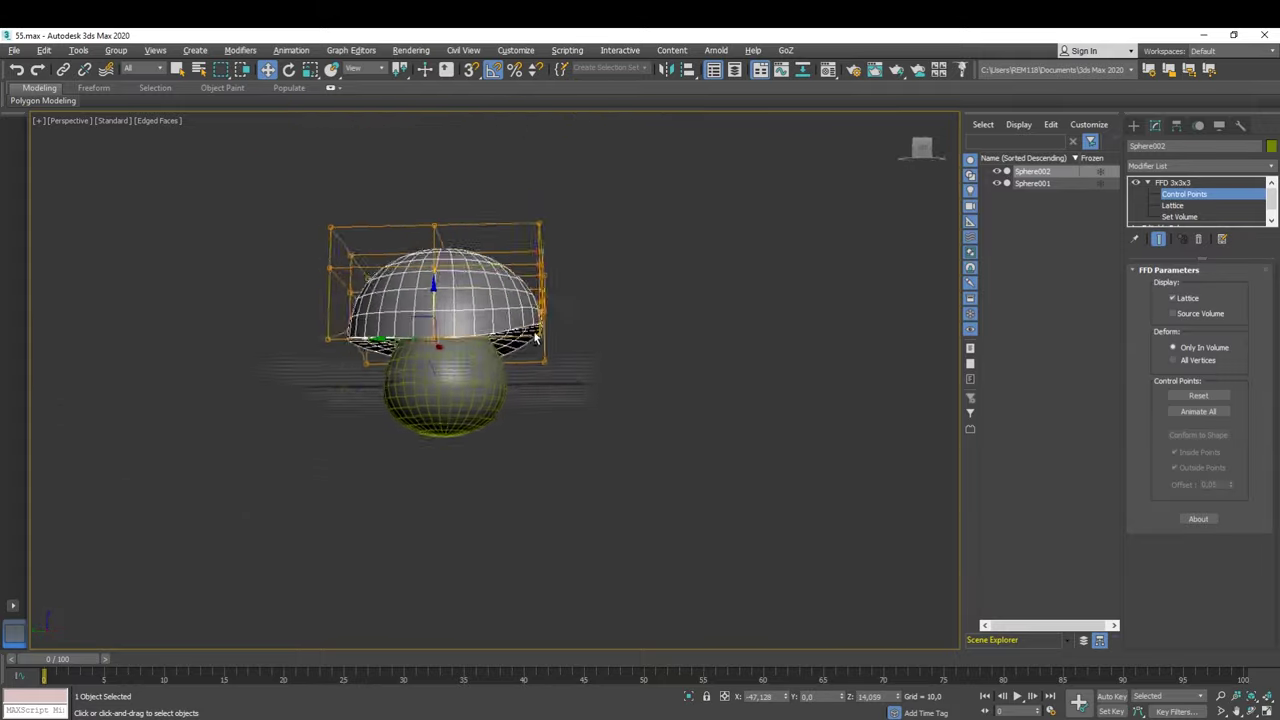
pyautogui.moveTo(295, 383); pyautogui.dragTo(347, 322)
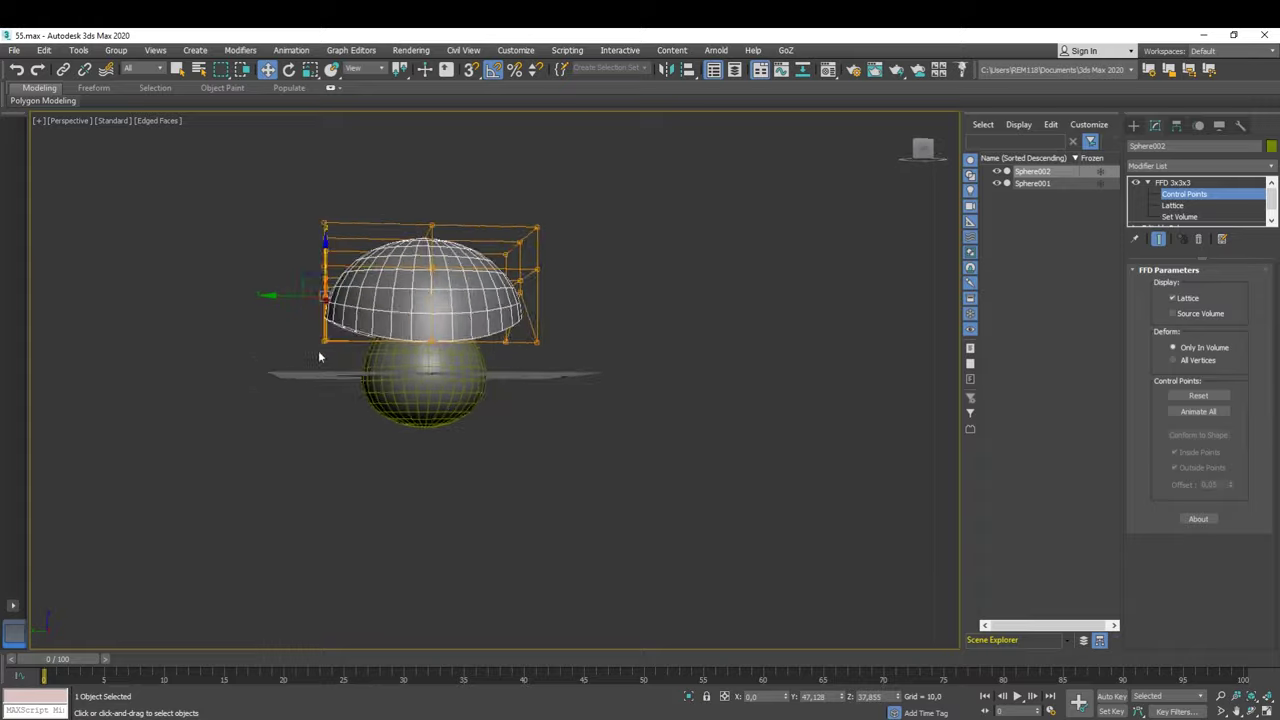
pyautogui.keyDown('alt'); pyautogui.moveTo(420, 354); pyautogui.dragTo(360, 336, button='middle'); pyautogui.keyUp('alt')
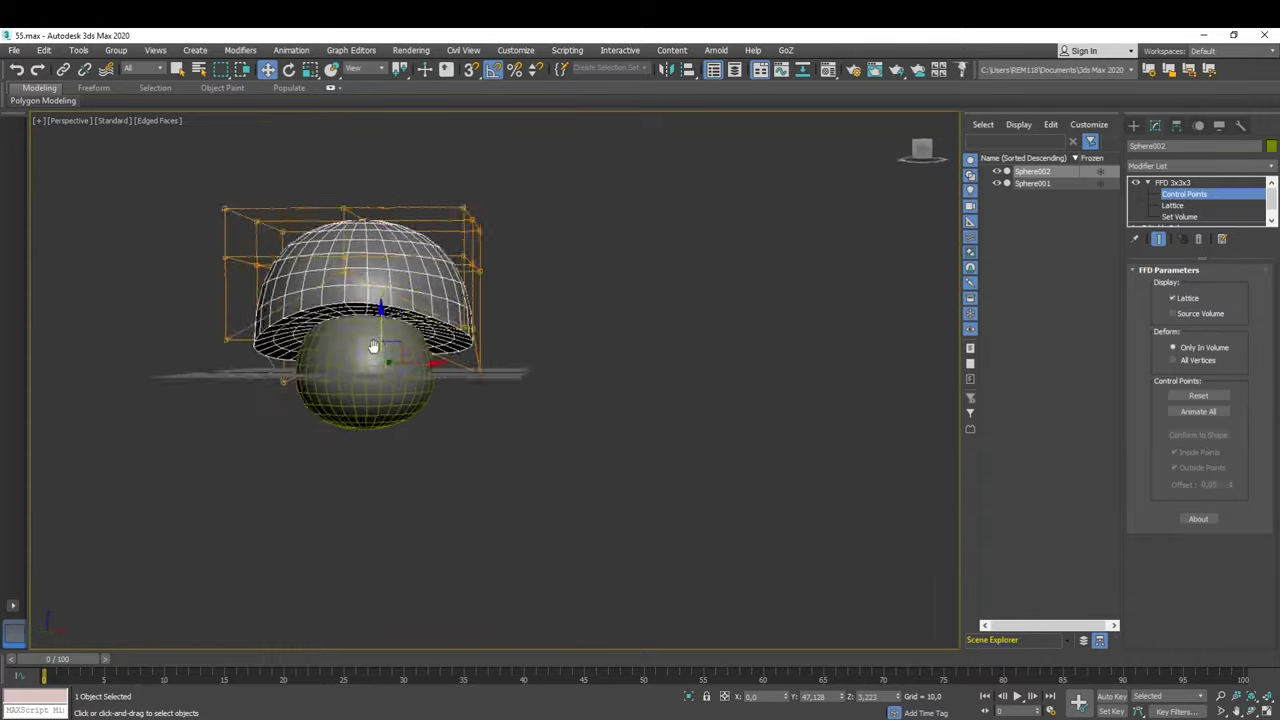
pyautogui.moveTo(292, 380)
pyautogui.keyDown('alt'); pyautogui.mouseDown(button='middle')
pyautogui.moveTo(318, 234)
pyautogui.moveTo(335, 356)
pyautogui.moveTo(372, 337)
pyautogui.moveTo(471, 337)
pyautogui.moveTo(420, 336)
pyautogui.mouseUp(button='middle'); pyautogui.keyUp('alt')
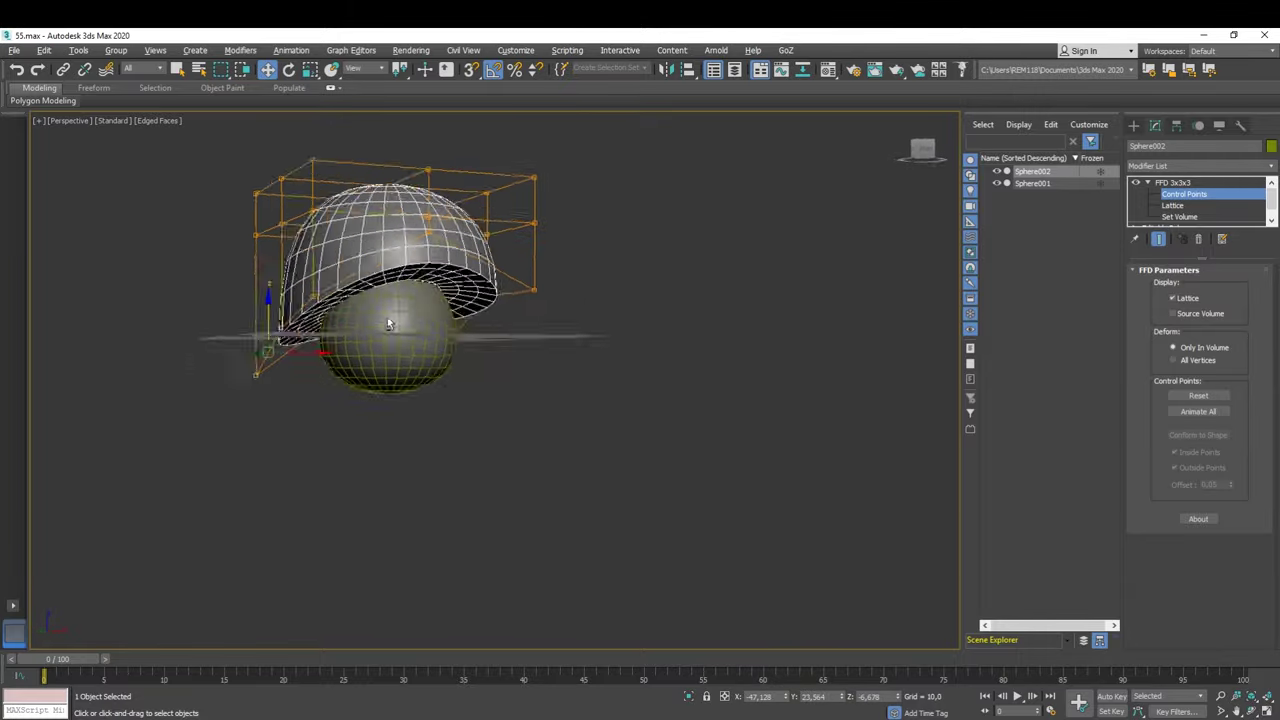
pyautogui.moveTo(390, 323)
pyautogui.keyDown('alt'); pyautogui.mouseDown(button='middle')
pyautogui.moveTo(877, 374)
pyautogui.moveTo(711, 385)
pyautogui.moveTo(1113, 220)
pyautogui.mouseUp(button='middle'); pyautogui.keyUp('alt')
pyautogui.hotkey('alt', 'q')
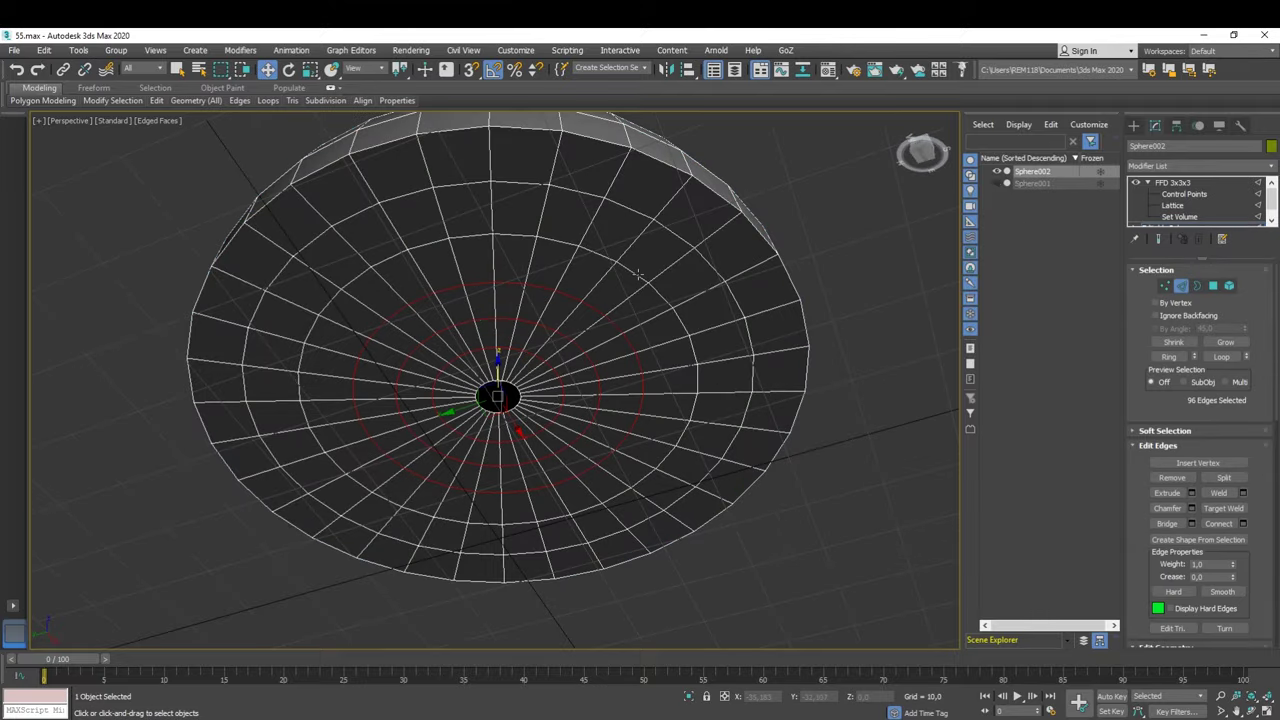
# Step: Connect the radial edges under the cap to add three concentric edge rings
pyautogui.keyDown('alt'); pyautogui.moveTo(671, 246); pyautogui.dragTo(500, 408, button='middle'); pyautogui.keyUp('alt')
pyautogui.scroll(5, 500, 408)
pyautogui.click(500, 408)
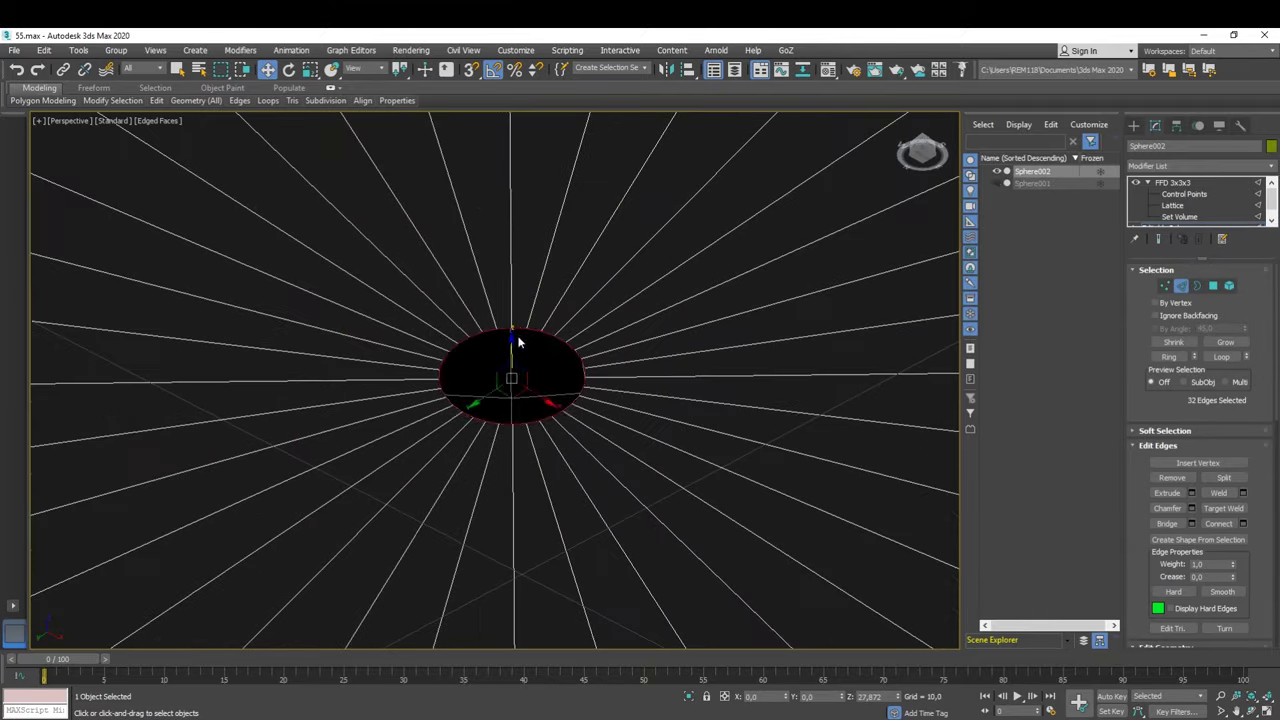
pyautogui.scroll(-10, 517, 343)
pyautogui.scroll(4, 710, 338)
pyautogui.click(1172, 182)
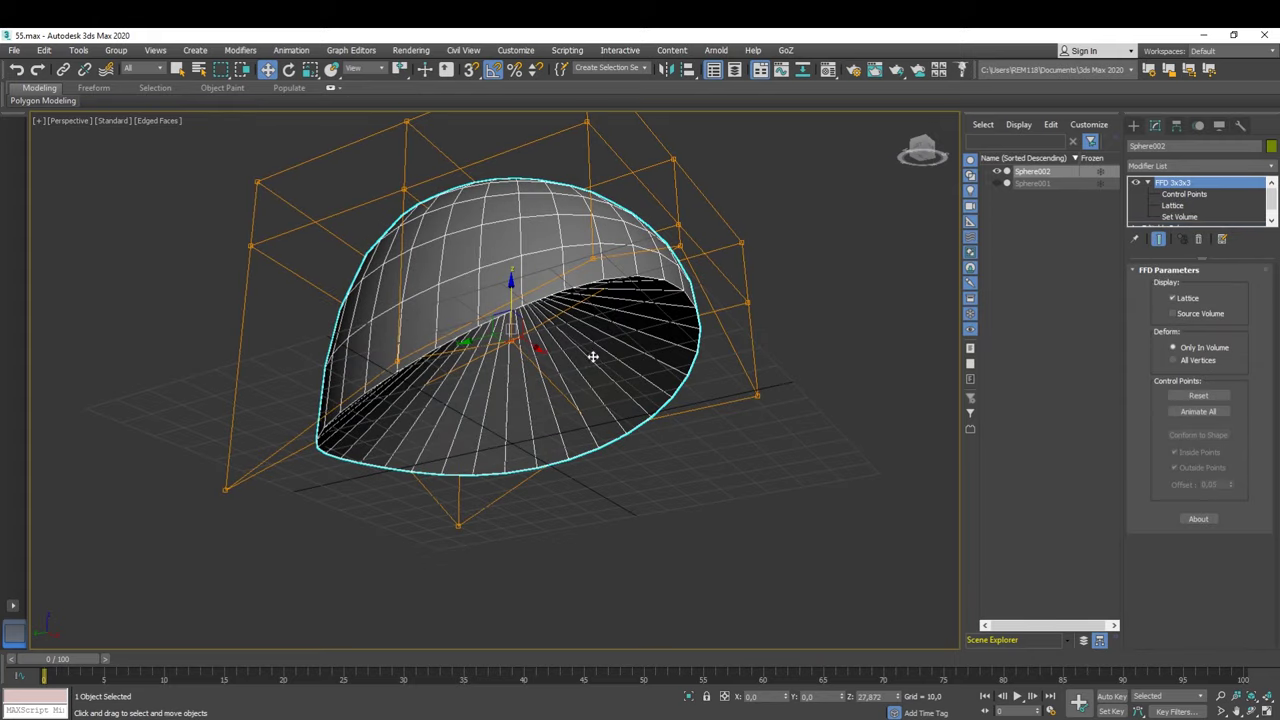
pyautogui.click(1162, 217)
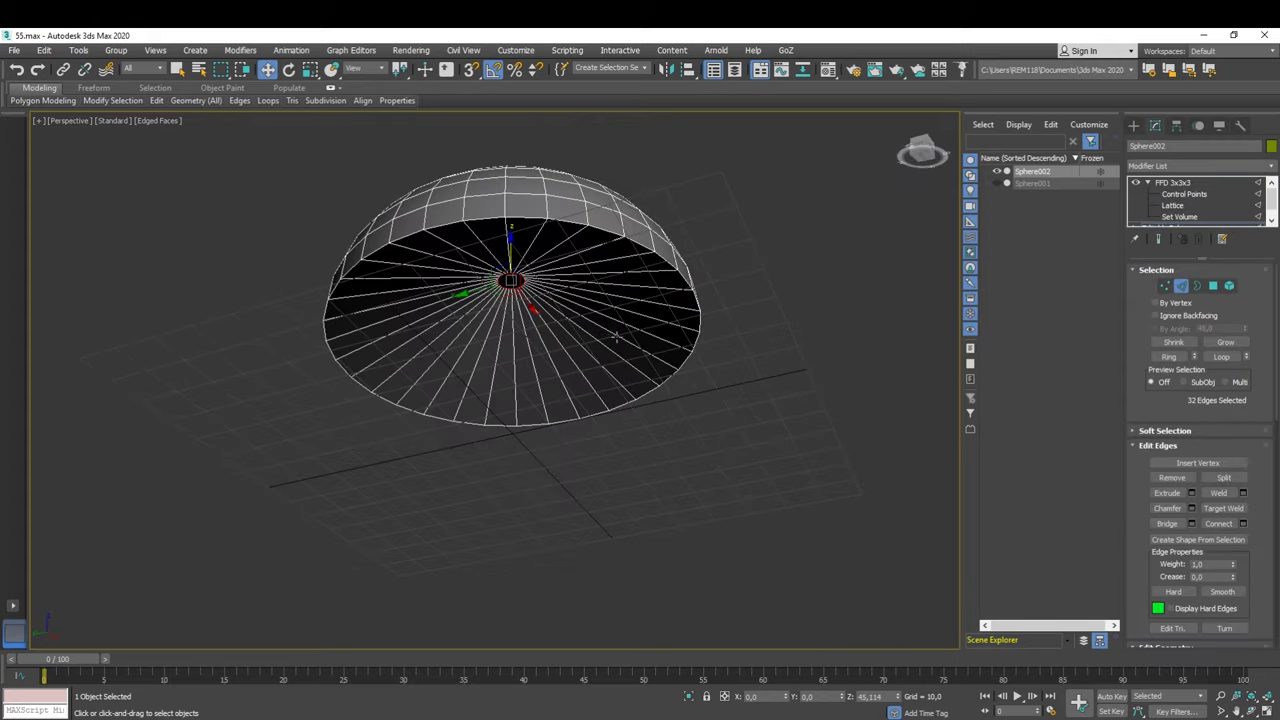
pyautogui.click(1242, 523)
pyautogui.keyDown('alt'); pyautogui.moveTo(505, 390); pyautogui.dragTo(477, 366, button='middle'); pyautogui.keyUp('alt')
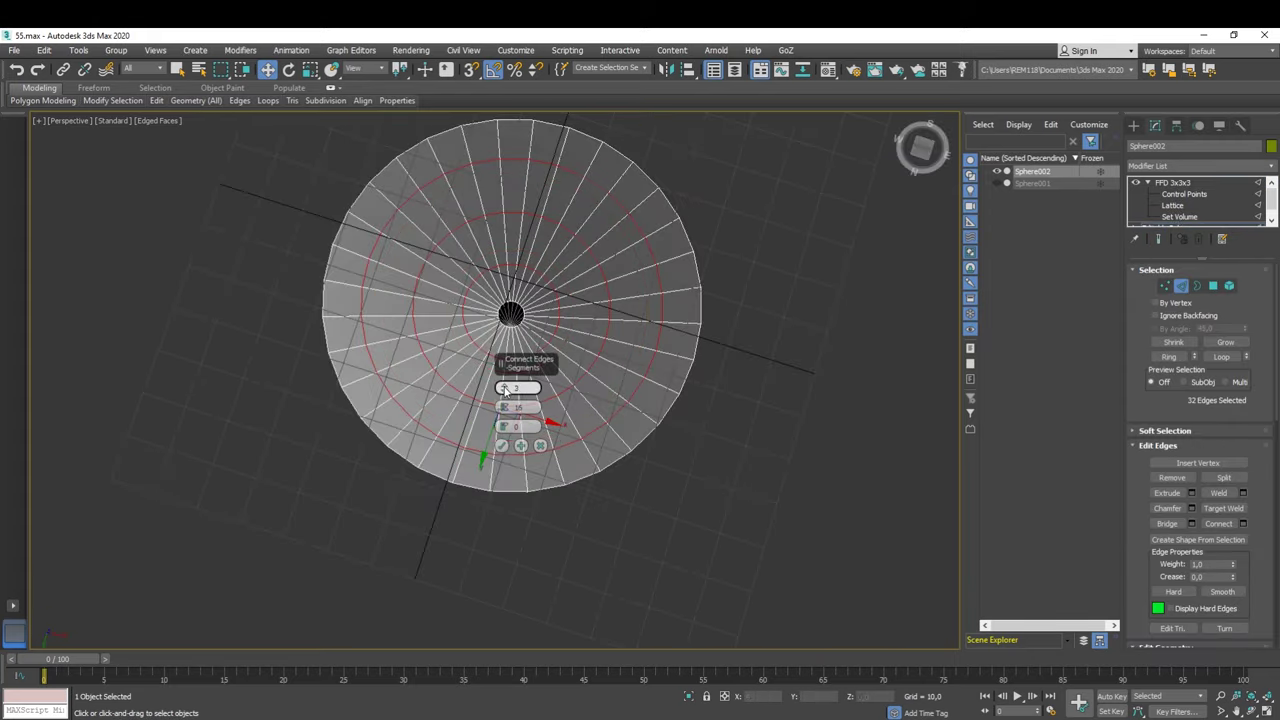
pyautogui.click(501, 445)
# Step: Return to the cap's FFD level with the stem visible again beneath it
pyautogui.keyDown('alt'); pyautogui.moveTo(480, 460); pyautogui.dragTo(437, 386, button='middle'); pyautogui.keyUp('alt')
pyautogui.scroll(3, 417, 395)
pyautogui.scroll(-2, 417, 395)
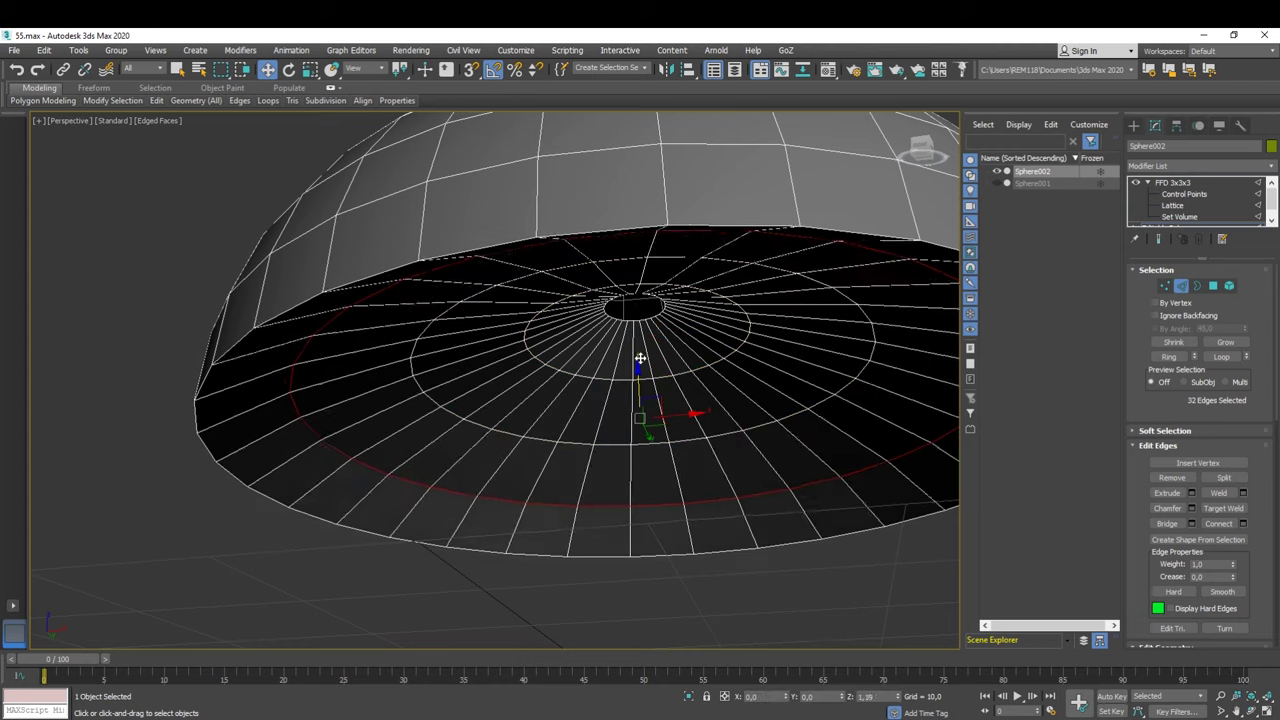
pyautogui.scroll(-5, 417, 395)
pyautogui.click(1172, 182)
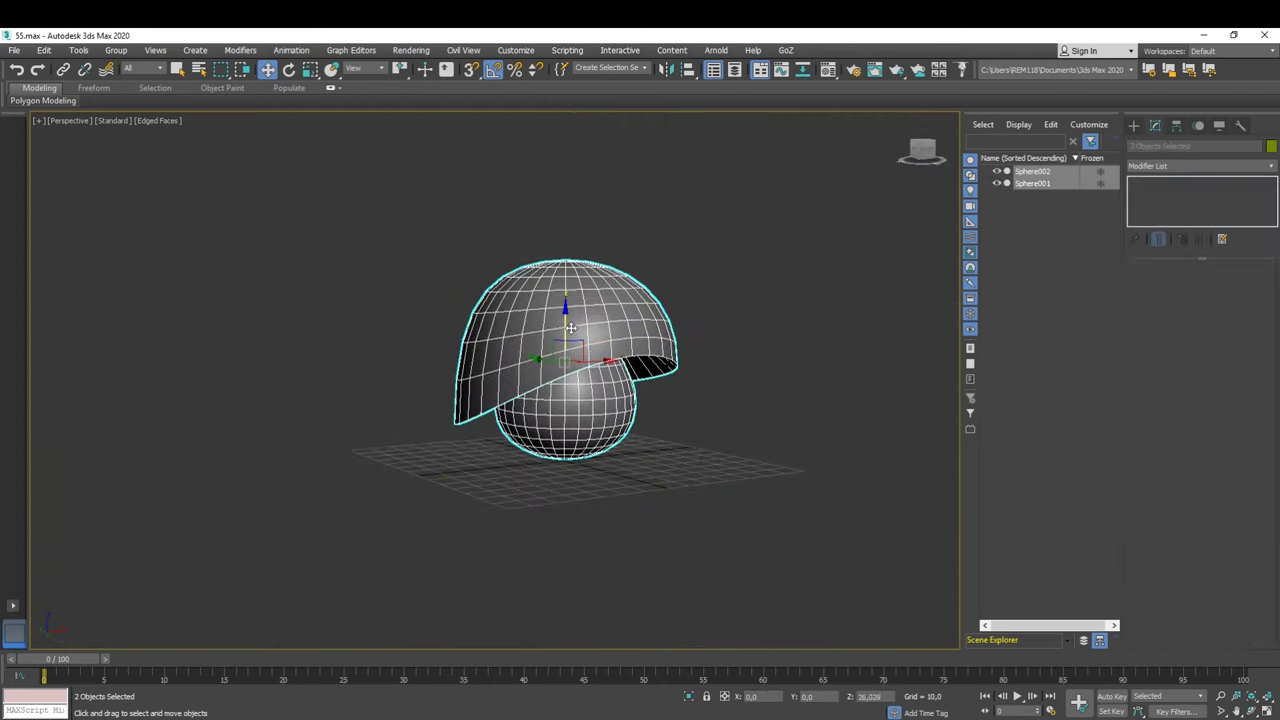
# Step: Move the FFD control points so the cap slopes down over the stem
pyautogui.press('r')
pyautogui.moveTo(590, 315)
pyautogui.keyDown('alt'); pyautogui.mouseDown(button='middle')
pyautogui.moveTo(560, 290)
pyautogui.moveTo(553, 250)
pyautogui.mouseUp(button='middle'); pyautogui.keyUp('alt')
pyautogui.hotkey('ctrl', 'd')
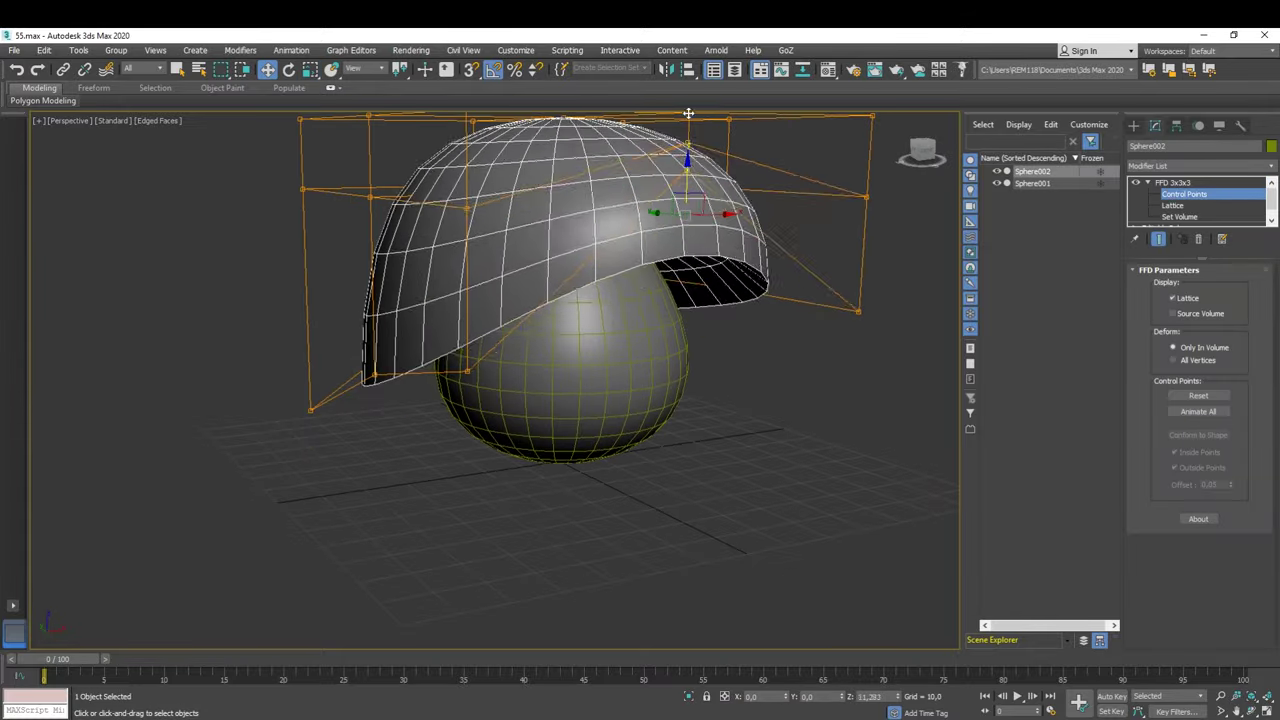
pyautogui.keyDown('alt'); pyautogui.moveTo(440, 324); pyautogui.dragTo(505, 265, button='middle'); pyautogui.keyUp('alt')
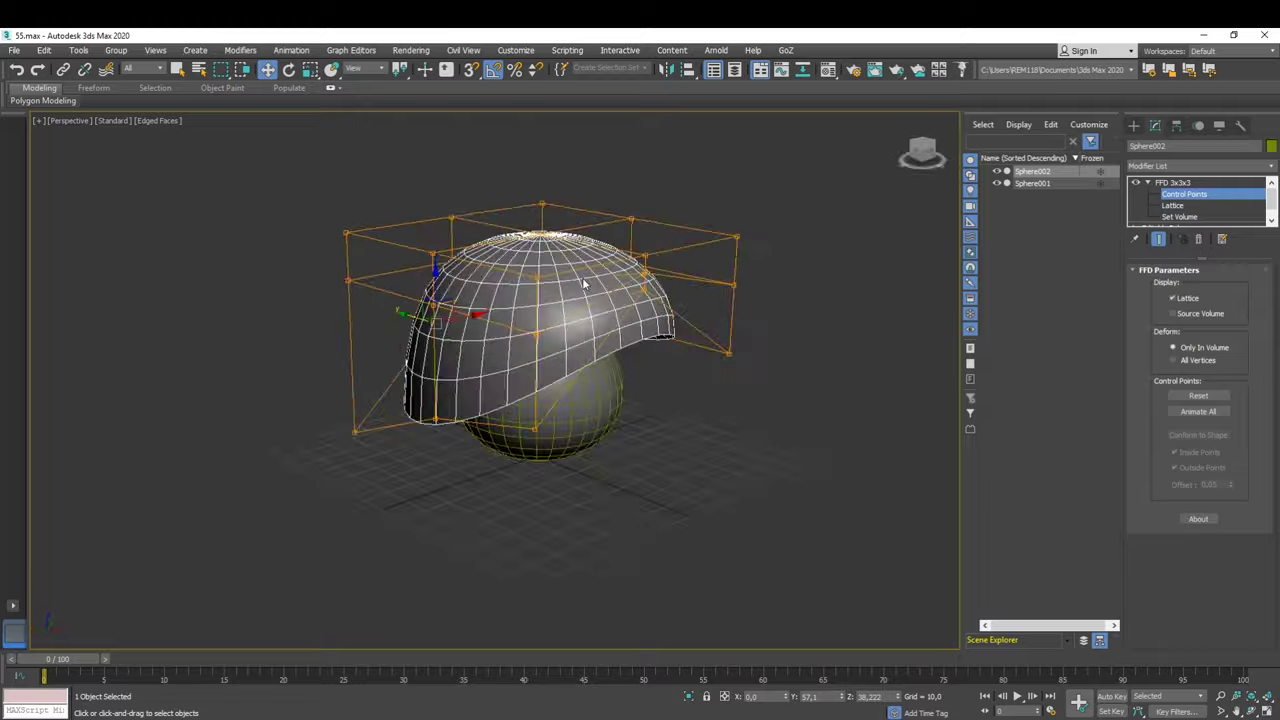
pyautogui.scroll(3, 505, 265)
pyautogui.scroll(2, 505, 262)
pyautogui.scroll(-5, 505, 262)
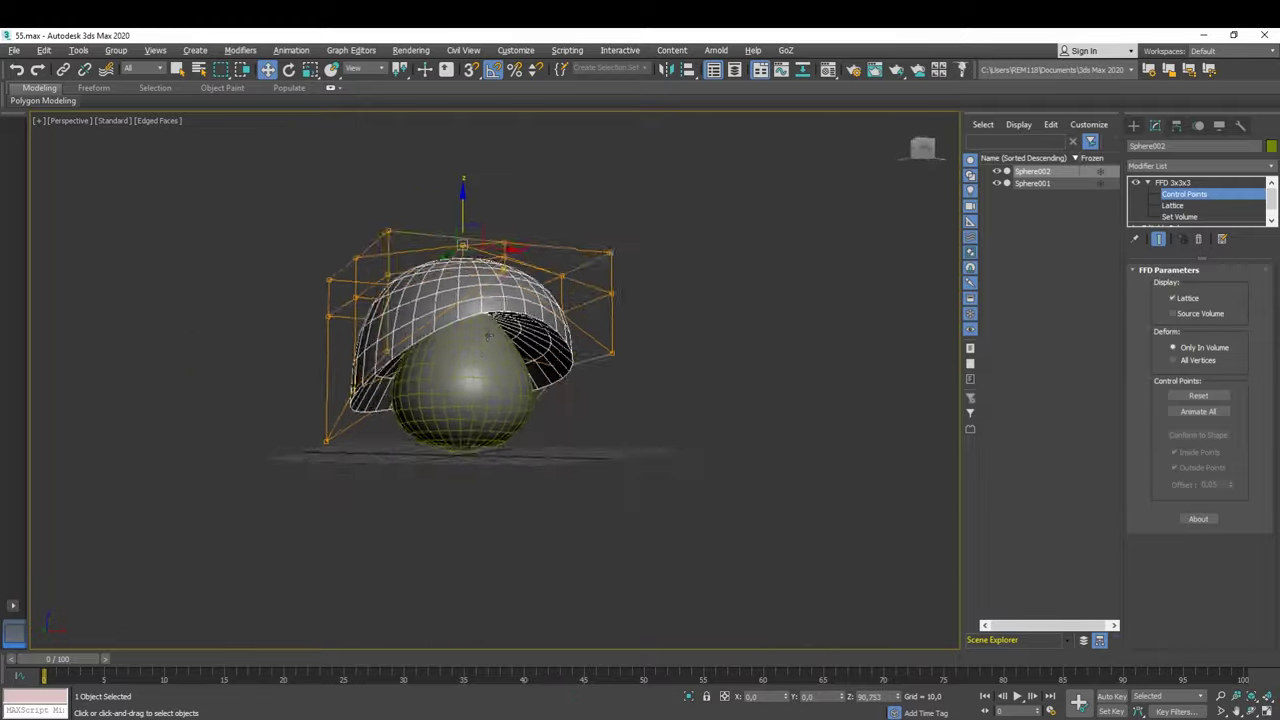
pyautogui.moveTo(440, 335); pyautogui.dragTo(479, 347, button='middle')
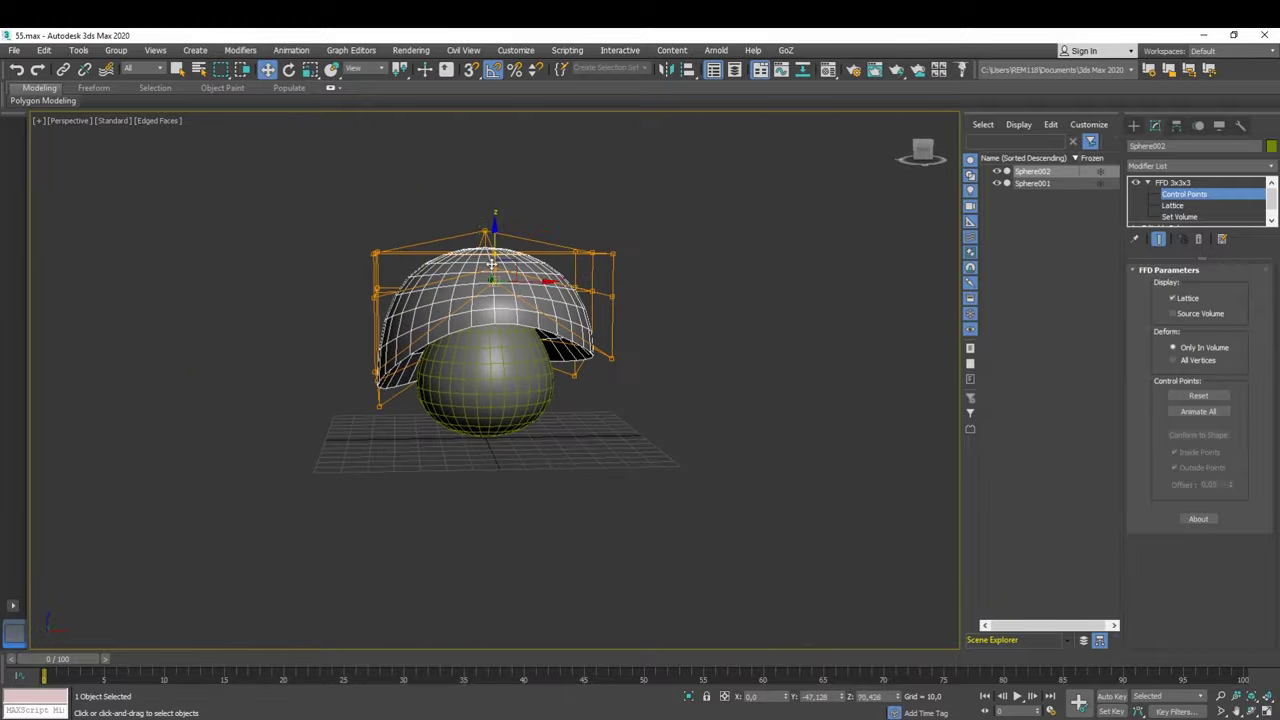
pyautogui.keyDown('alt'); pyautogui.moveTo(491, 262); pyautogui.dragTo(401, 271, button='middle'); pyautogui.keyUp('alt')
pyautogui.keyDown('alt'); pyautogui.moveTo(423, 388); pyautogui.dragTo(430, 340, button='middle'); pyautogui.keyUp('alt')
pyautogui.moveTo(466, 382)
pyautogui.keyDown('alt'); pyautogui.mouseDown(button='middle')
pyautogui.moveTo(422, 229)
pyautogui.moveTo(441, 326)
pyautogui.moveTo(751, 348)
pyautogui.moveTo(649, 428)
pyautogui.mouseUp(button='middle'); pyautogui.keyUp('alt')
pyautogui.scroll(3, 751, 348)
# Step: Collapse the cap's modifier stack into a single Editable Poly
pyautogui.rightClick(751, 348)
pyautogui.click(709, 357)
pyautogui.scroll(3, 649, 428)
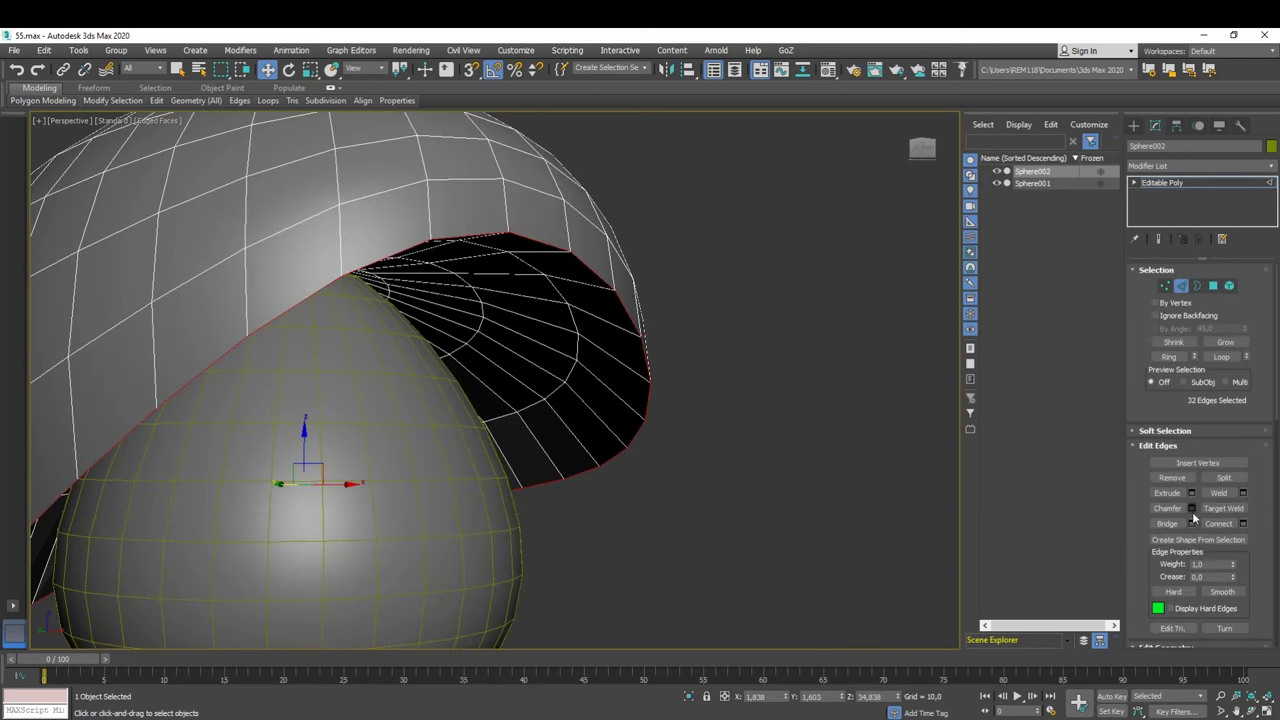
# Step: Select and grow the cap's underside polygons, then clone them as a separate Object001
pyautogui.scroll(-5, 688, 395)
pyautogui.scroll(-3, 688, 395)
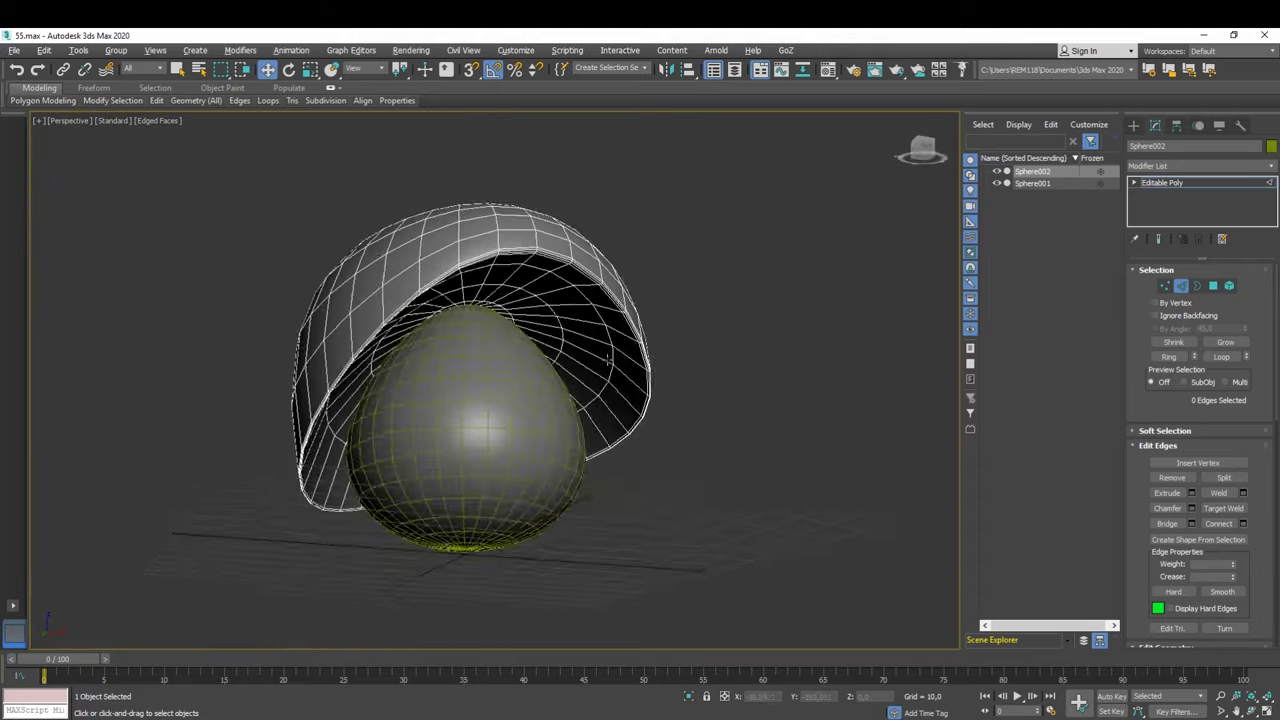
pyautogui.hotkey('alt', 'q')
pyautogui.press('4')
pyautogui.hotkey('ctrl', 'a')
pyautogui.click(1226, 345)
pyautogui.keyDown('alt'); pyautogui.moveTo(720, 380); pyautogui.dragTo(686, 414, button='middle'); pyautogui.keyUp('alt')
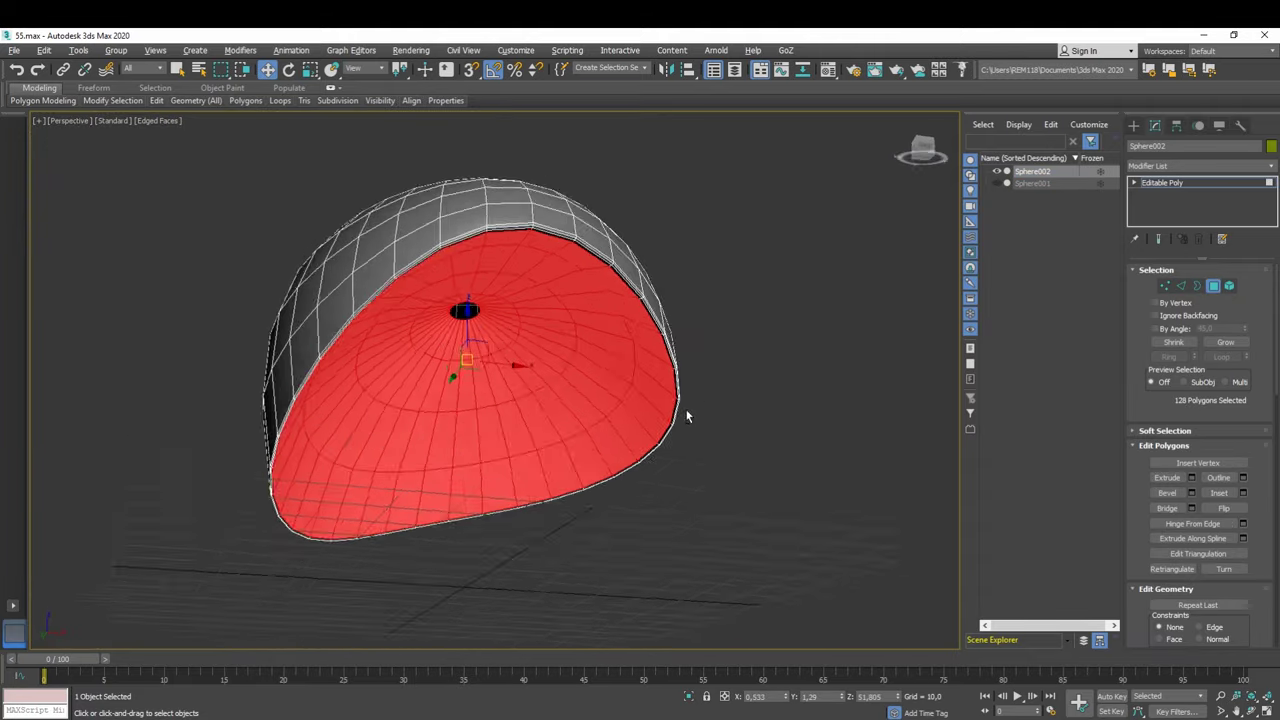
pyautogui.keyDown('shift'); pyautogui.moveTo(466, 322); pyautogui.dragTo(478, 333); pyautogui.keyUp('shift')
pyautogui.press('Return')
# Step: Scale Object001 down so it fits inside the cap
pyautogui.press('2')
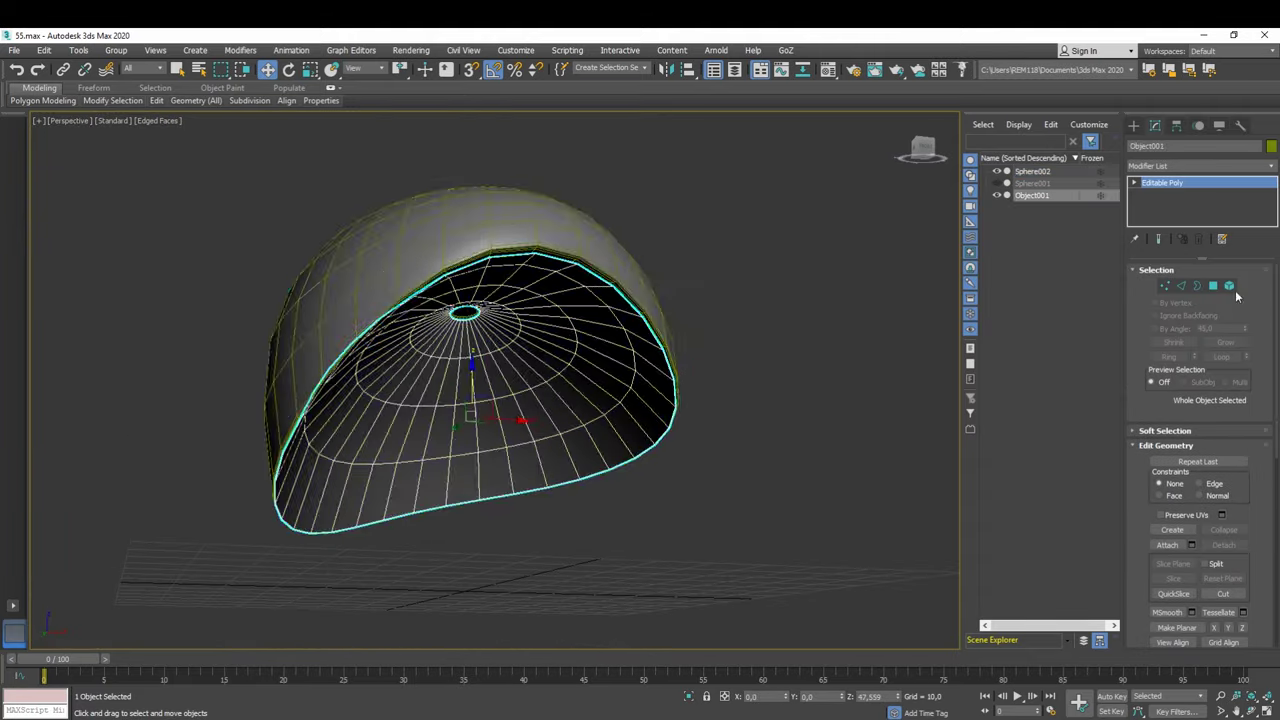
pyautogui.scroll(4, 608, 209)
pyautogui.scroll(-4, 556, 365)
pyautogui.rightClick(556, 347)
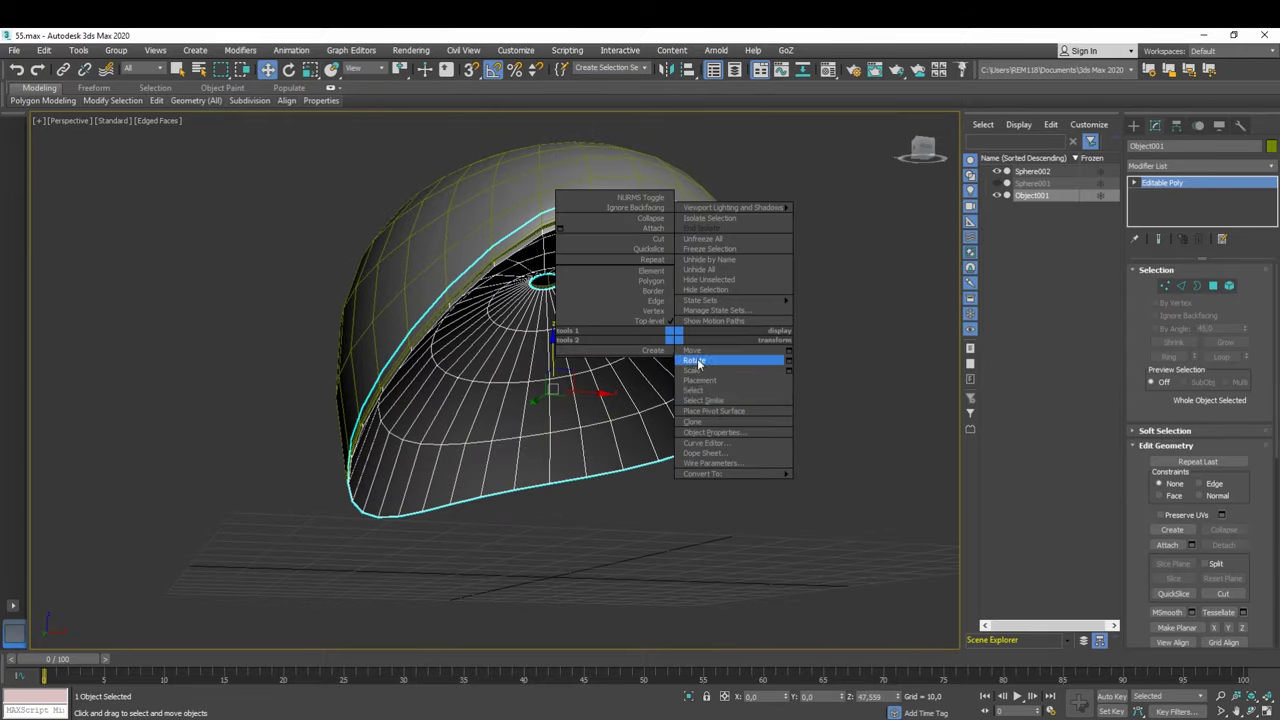
pyautogui.click(686, 360)
pyautogui.moveTo(686, 360)
pyautogui.keyDown('alt'); pyautogui.mouseDown(button='middle')
pyautogui.moveTo(685, 269)
pyautogui.moveTo(827, 380)
pyautogui.mouseUp(button='middle'); pyautogui.keyUp('alt')
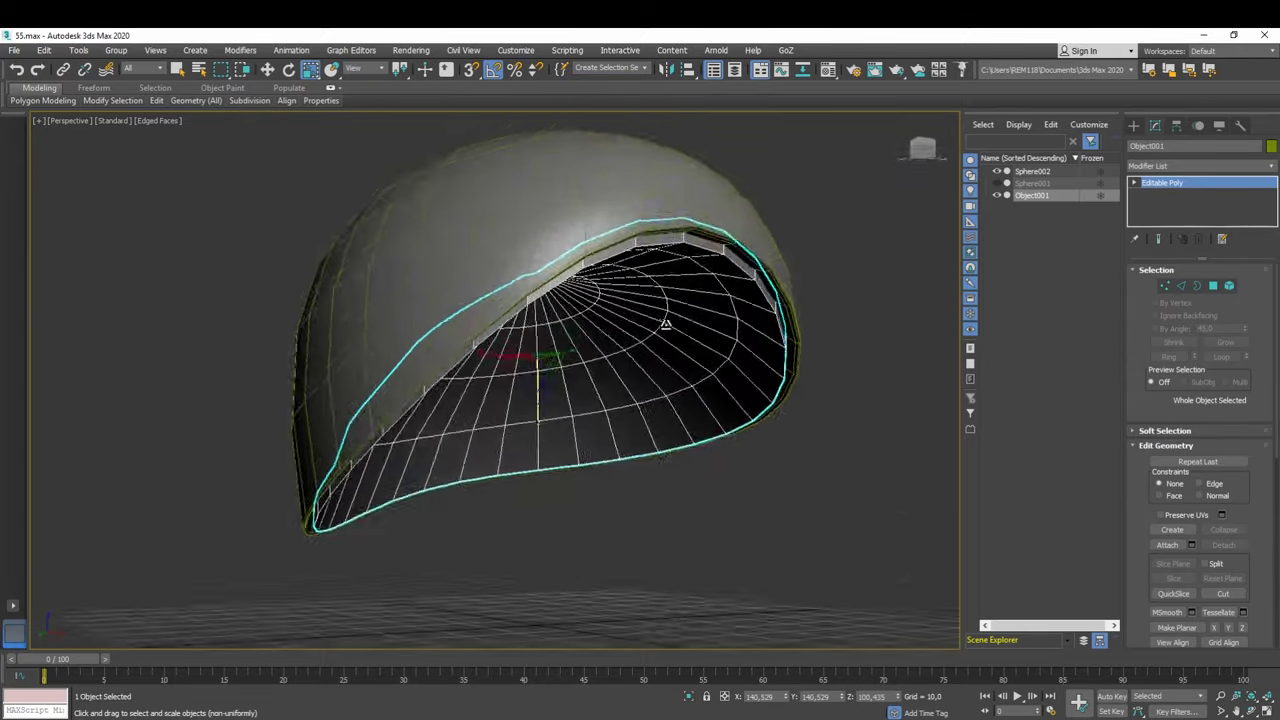
# Step: Unhide everything and wrap the cap and stem in a shared FFD 3x3x3 lattice
pyautogui.press('2')
pyautogui.moveTo(607, 423)
pyautogui.keyDown('alt'); pyautogui.mouseDown(button='middle')
pyautogui.moveTo(518, 408)
pyautogui.moveTo(797, 297)
pyautogui.mouseUp(button='middle'); pyautogui.keyUp('alt')
pyautogui.hotkey('alt', 'q')
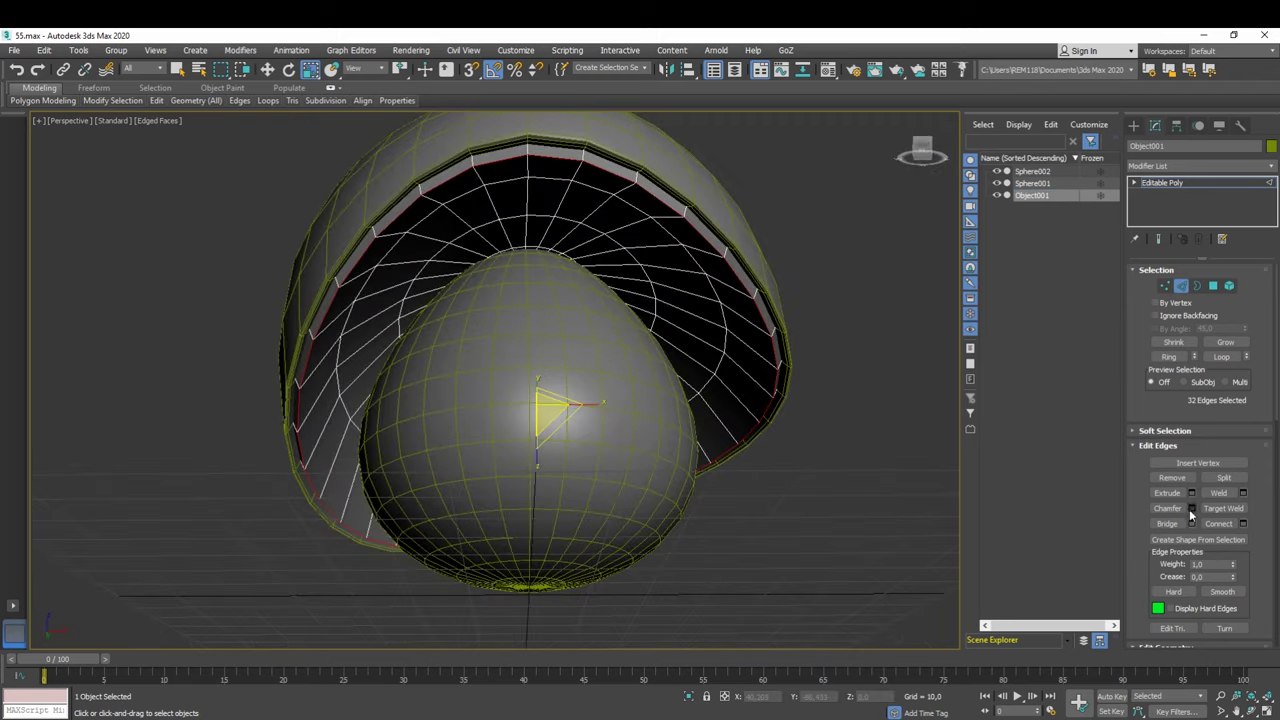
pyautogui.press('2')
pyautogui.scroll(-5, 723, 357)
pyautogui.scroll(3, 725, 357)
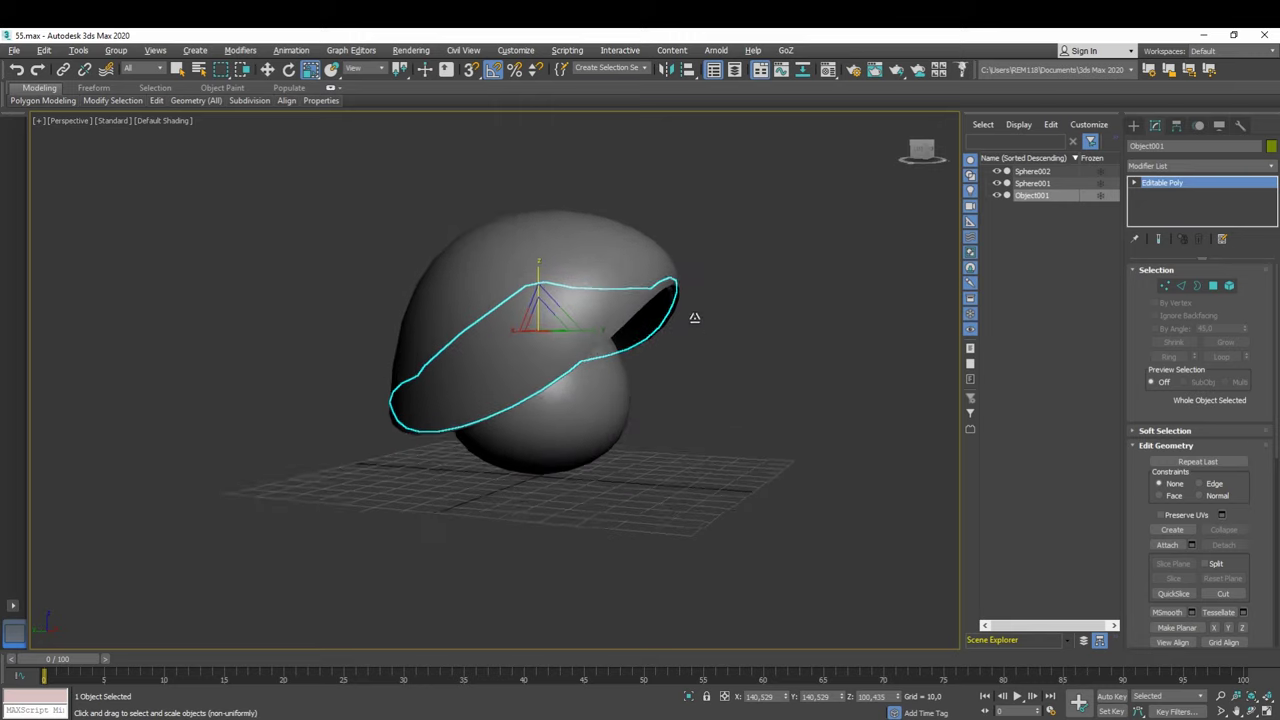
pyautogui.keyDown('alt'); pyautogui.moveTo(694, 320); pyautogui.dragTo(717, 277, button='middle'); pyautogui.keyUp('alt')
pyautogui.click(1200, 165)
pyautogui.click(1170, 420)
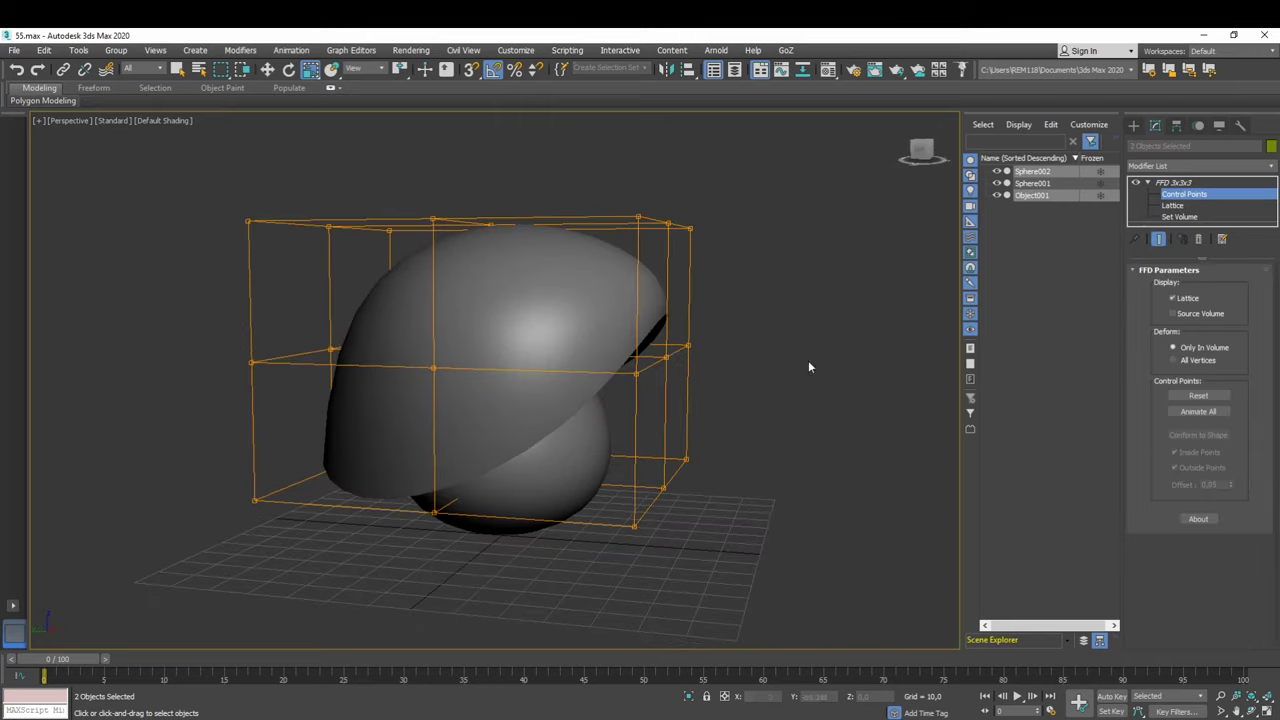
# Step: Select Sphere001 alone and give it its own FFD 3x3x3 modifier
pyautogui.moveTo(641, 224)
pyautogui.keyDown('alt'); pyautogui.mouseDown(button='middle')
pyautogui.moveTo(611, 197)
pyautogui.moveTo(695, 305)
pyautogui.mouseUp(button='middle'); pyautogui.keyUp('alt')
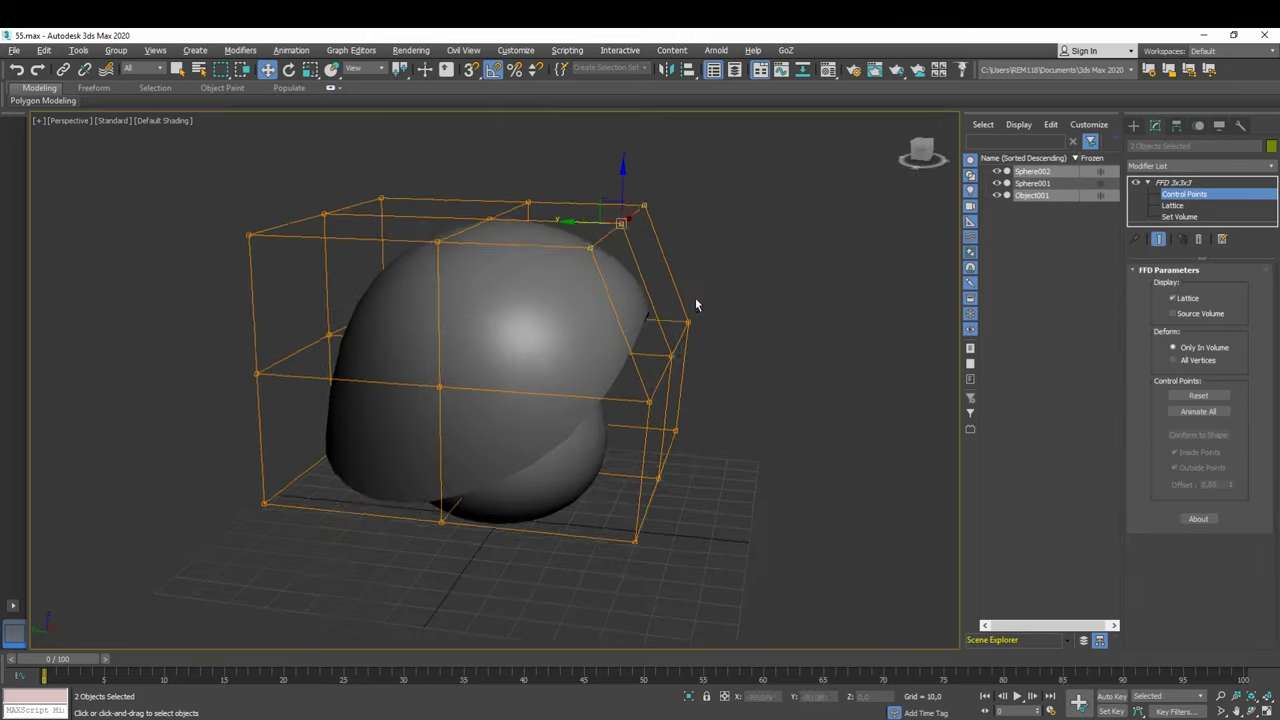
pyautogui.hotkey('ctrl', 'a')
pyautogui.scroll(-3, 710, 386)
pyautogui.keyDown('alt'); pyautogui.moveTo(690, 360); pyautogui.dragTo(710, 386, button='middle'); pyautogui.keyUp('alt')
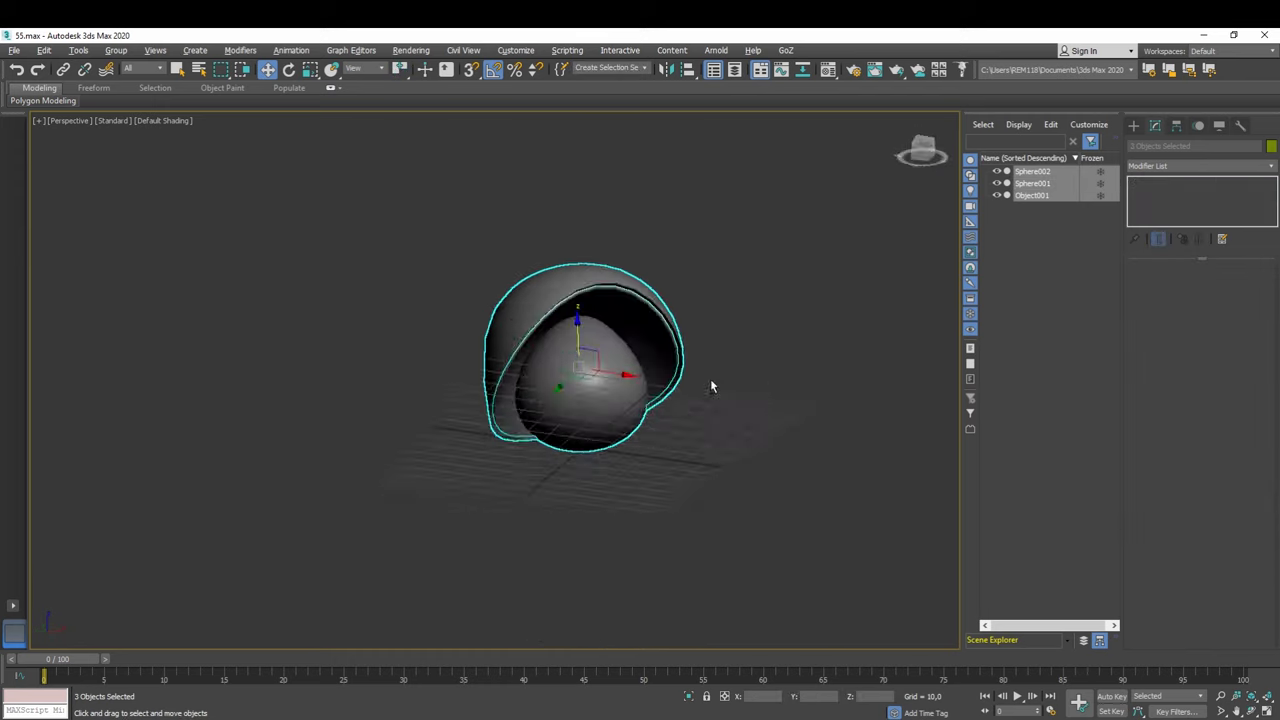
pyautogui.moveTo(701, 510)
pyautogui.keyDown('alt'); pyautogui.mouseDown(button='middle')
pyautogui.moveTo(600, 400)
pyautogui.moveTo(551, 391)
pyautogui.mouseUp(button='middle'); pyautogui.keyUp('alt')
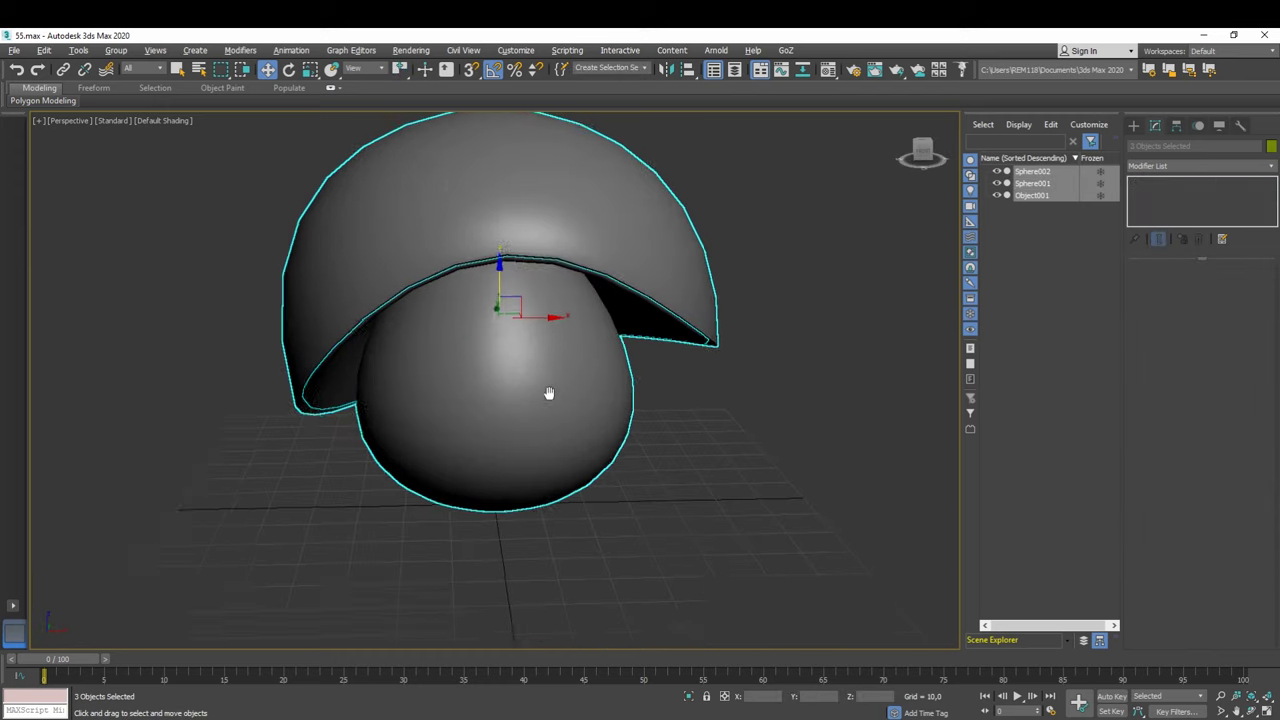
pyautogui.click(551, 391)
pyautogui.click(1200, 165)
pyautogui.click(1157, 485)
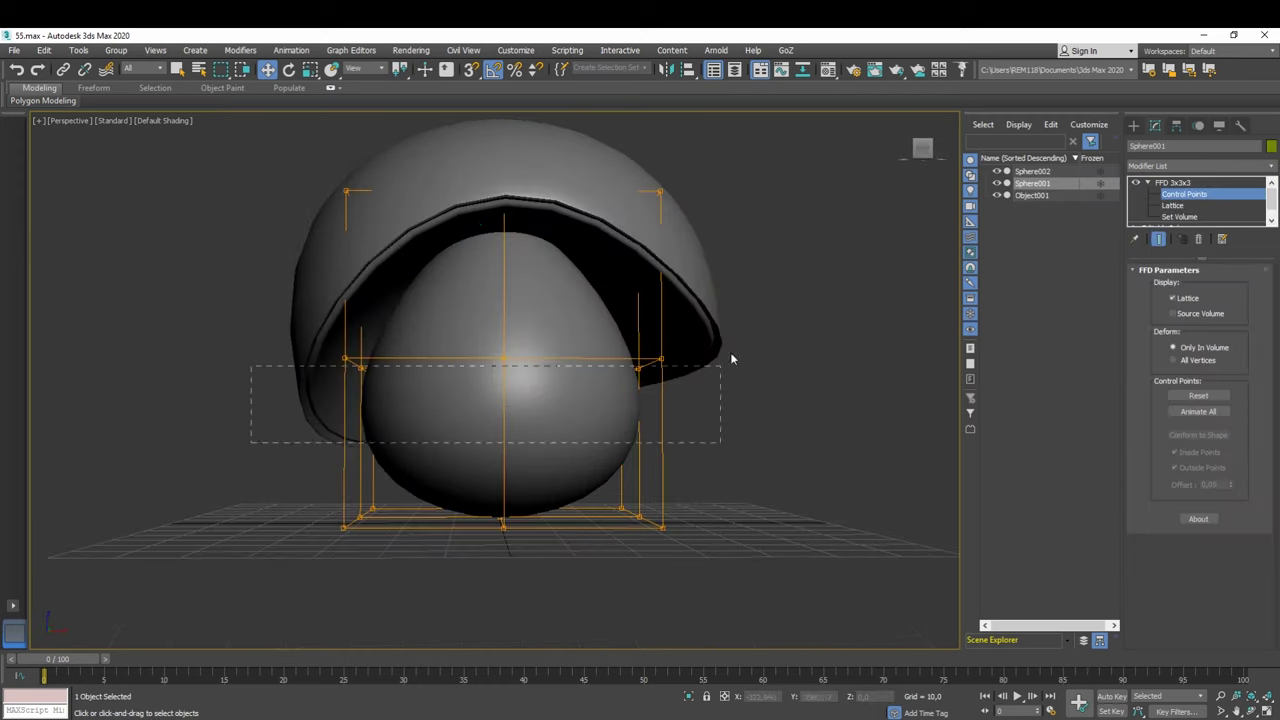
# Step: Scale the stem lattice's middle control points inward to taper it into an egg shape
pyautogui.moveTo(731, 359); pyautogui.dragTo(725, 362)
pyautogui.press('r')
pyautogui.keyDown('alt'); pyautogui.moveTo(686, 277); pyautogui.dragTo(474, 529, button='middle'); pyautogui.keyUp('alt')
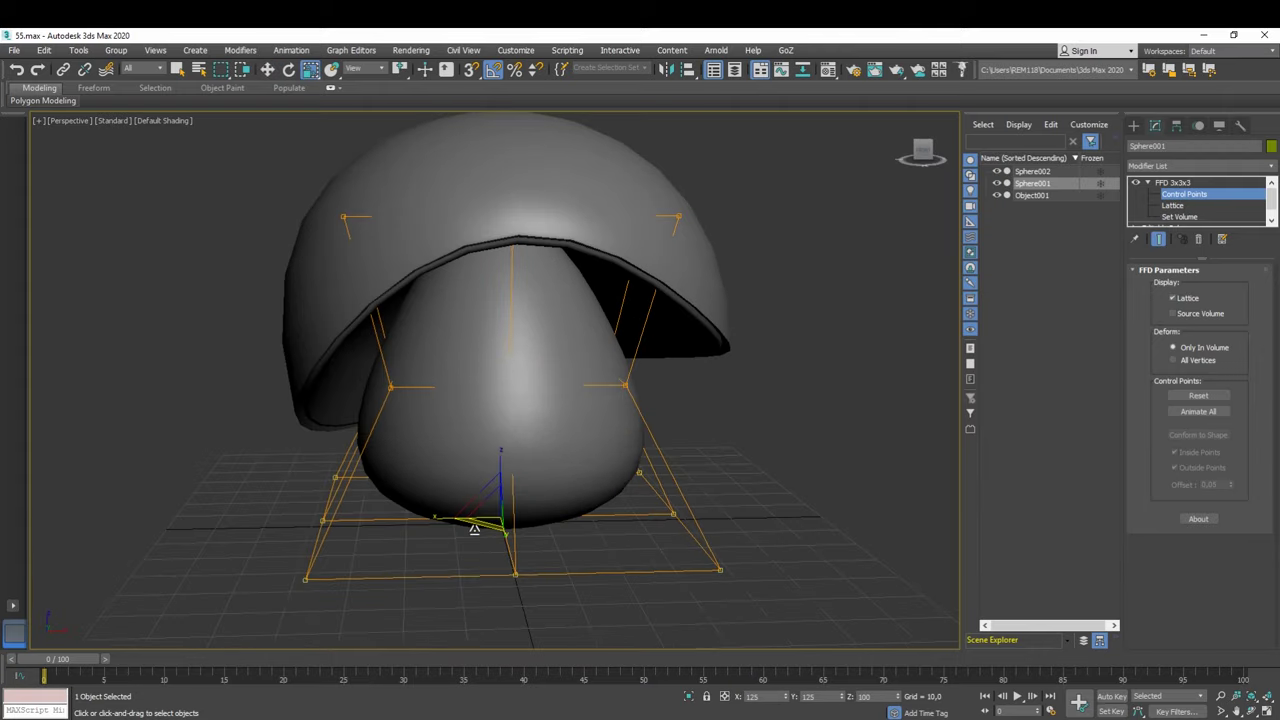
# Step: Convert the stem to Editable Poly and chamfer its bottom edge loop
pyautogui.rightClick(571, 411)
pyautogui.click(720, 512)
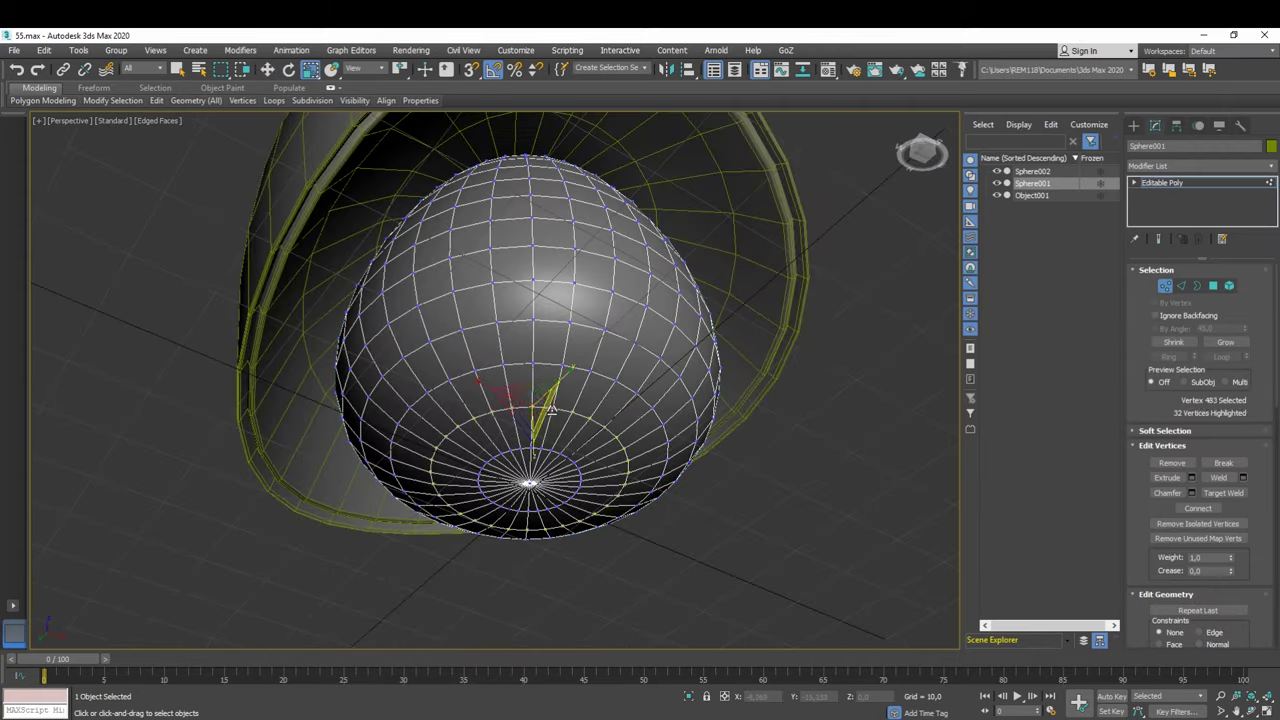
pyautogui.moveTo(552, 411)
pyautogui.keyDown('alt'); pyautogui.mouseDown(button='middle')
pyautogui.moveTo(486, 486)
pyautogui.moveTo(720, 470)
pyautogui.mouseUp(button='middle'); pyautogui.keyUp('alt')
pyautogui.scroll(5, 1141, 336)
pyautogui.scroll(3, 682, 519)
pyautogui.moveTo(682, 519)
pyautogui.keyDown('alt'); pyautogui.mouseDown(button='middle')
pyautogui.moveTo(632, 480)
pyautogui.moveTo(605, 577)
pyautogui.mouseUp(button='middle'); pyautogui.keyUp('alt')
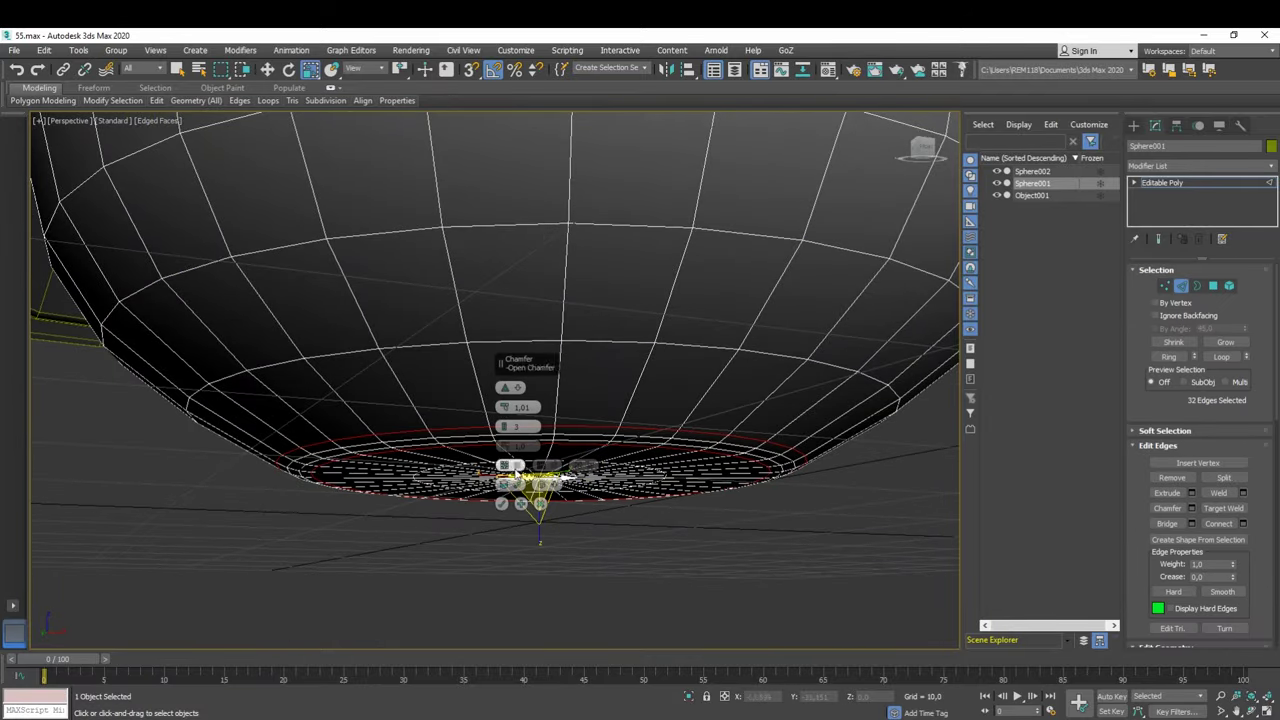
pyautogui.scroll(-5, 515, 476)
pyautogui.press('F4')
pyautogui.scroll(-3, 658, 538)
# Step: Draw a flat plank box, Box001, with 9 height segments beside the mushroom
pyautogui.click(1163, 183)
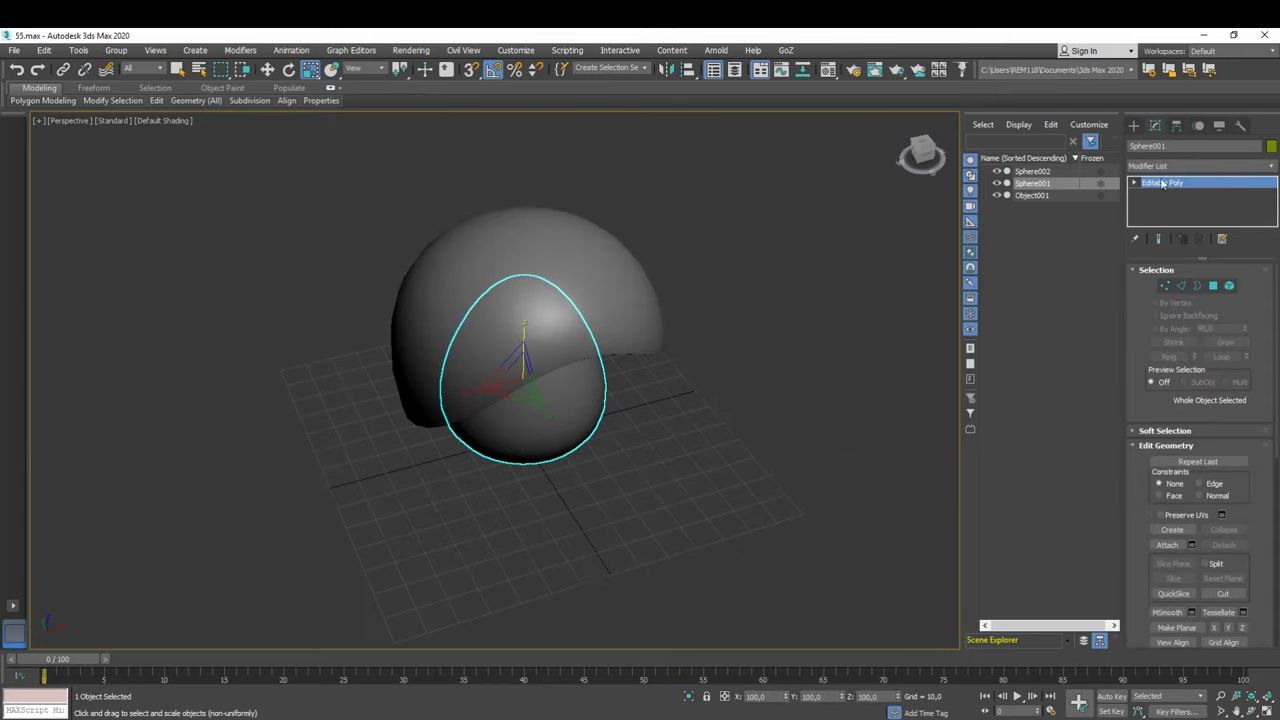
pyautogui.click(1133, 125)
pyautogui.click(1172, 206)
pyautogui.keyDown('alt'); pyautogui.moveTo(521, 480); pyautogui.dragTo(521, 519, button='middle'); pyautogui.keyUp('alt')
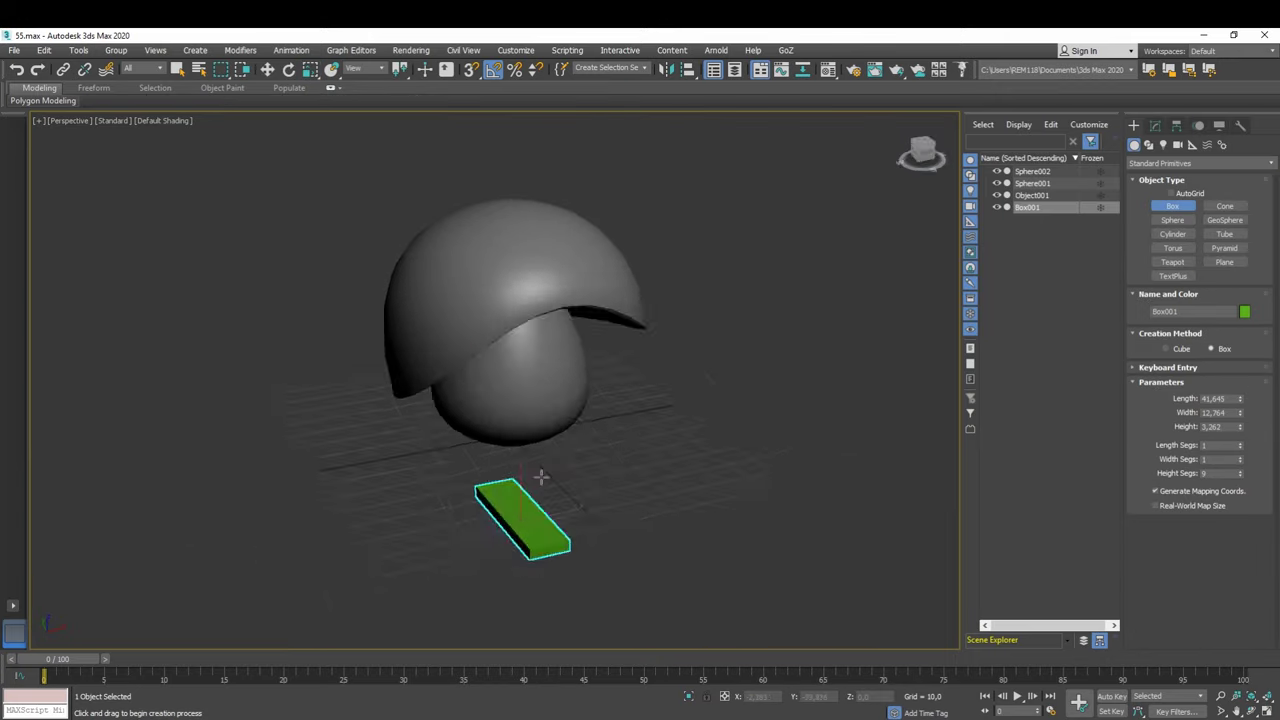
# Step: Give the plank a grey material and clone it into six planks side by side
pyautogui.scroll(3, 540, 517)
pyautogui.press('m')
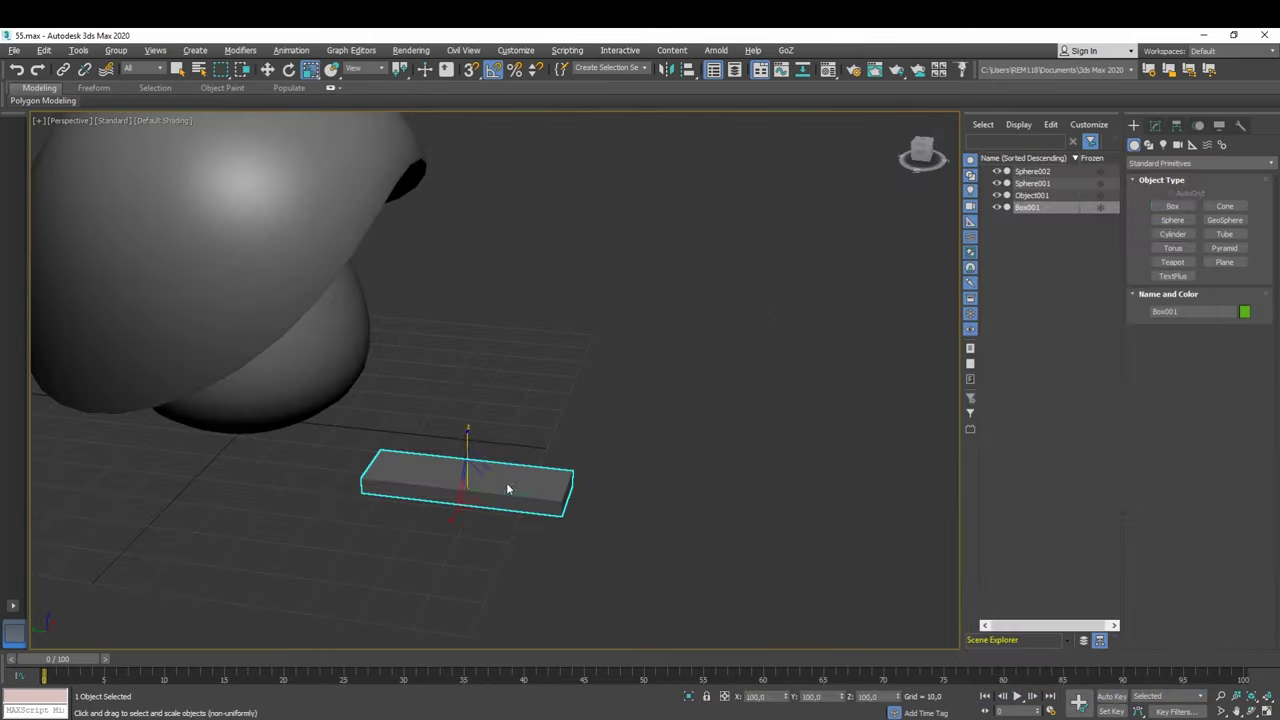
pyautogui.hotkey('ctrl', 'z')
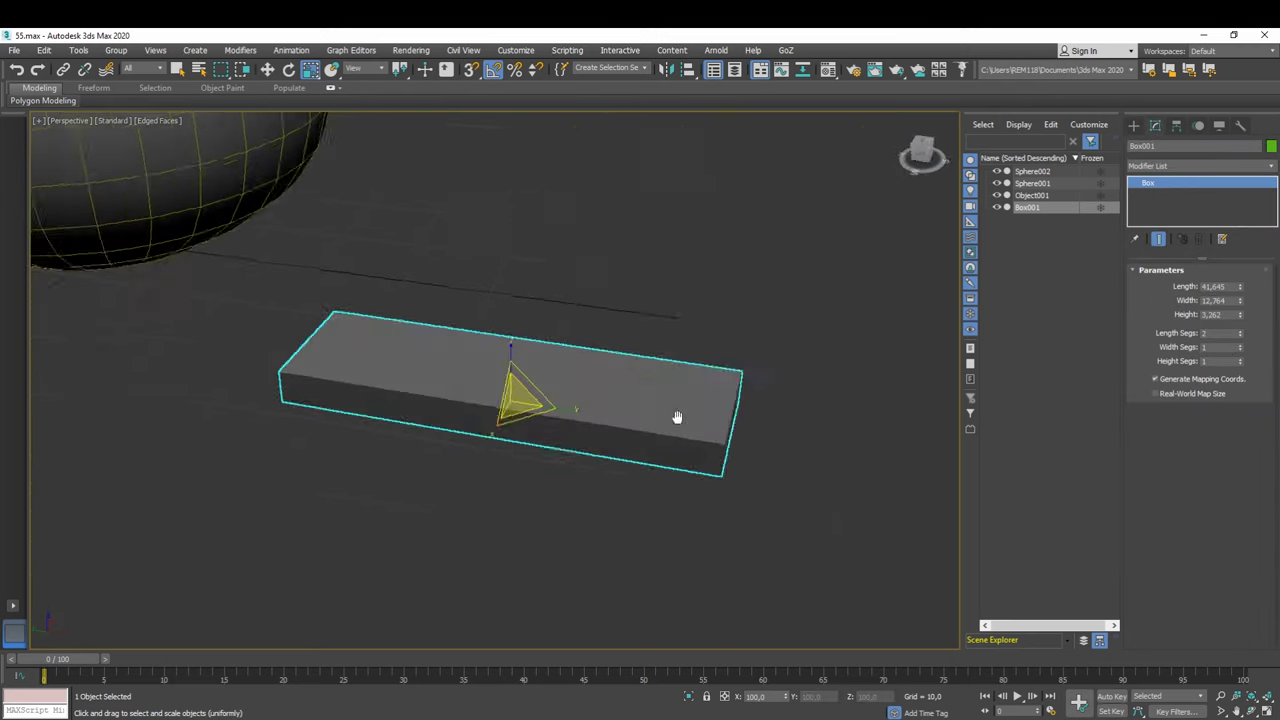
pyautogui.keyDown('alt'); pyautogui.moveTo(550, 509); pyautogui.dragTo(625, 452, button='middle'); pyautogui.keyUp('alt')
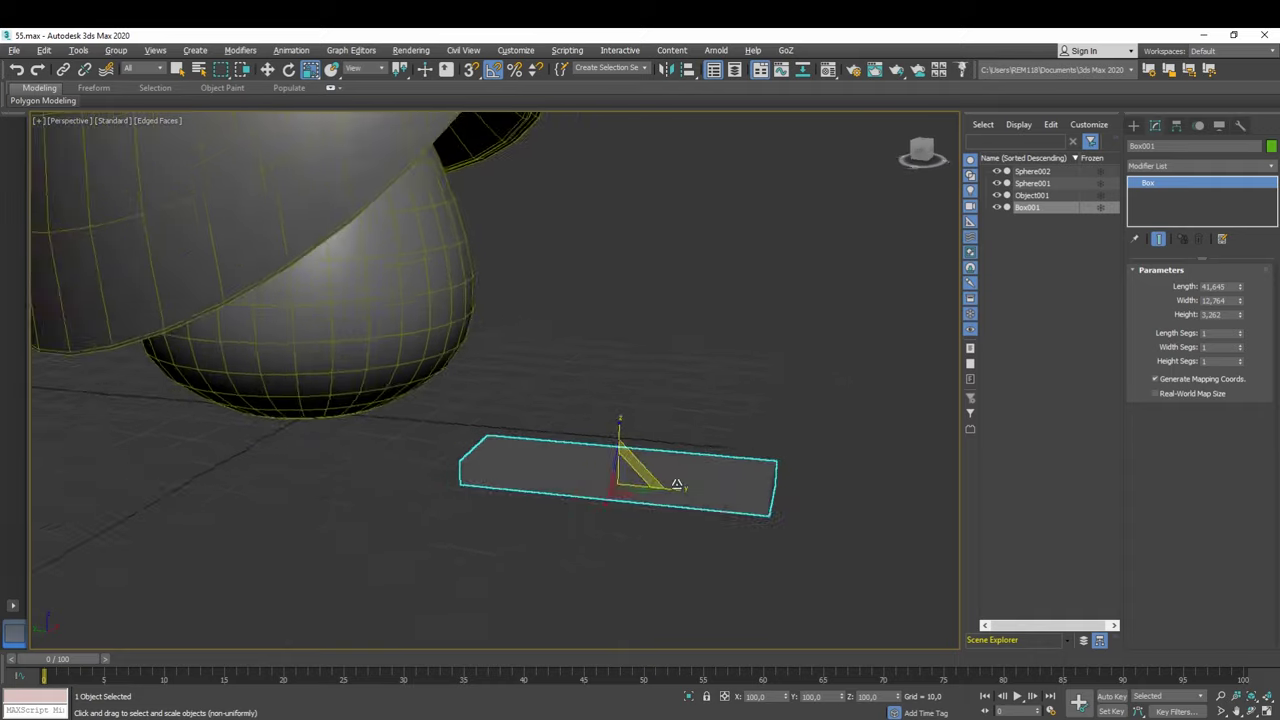
pyautogui.rightClick(625, 452)
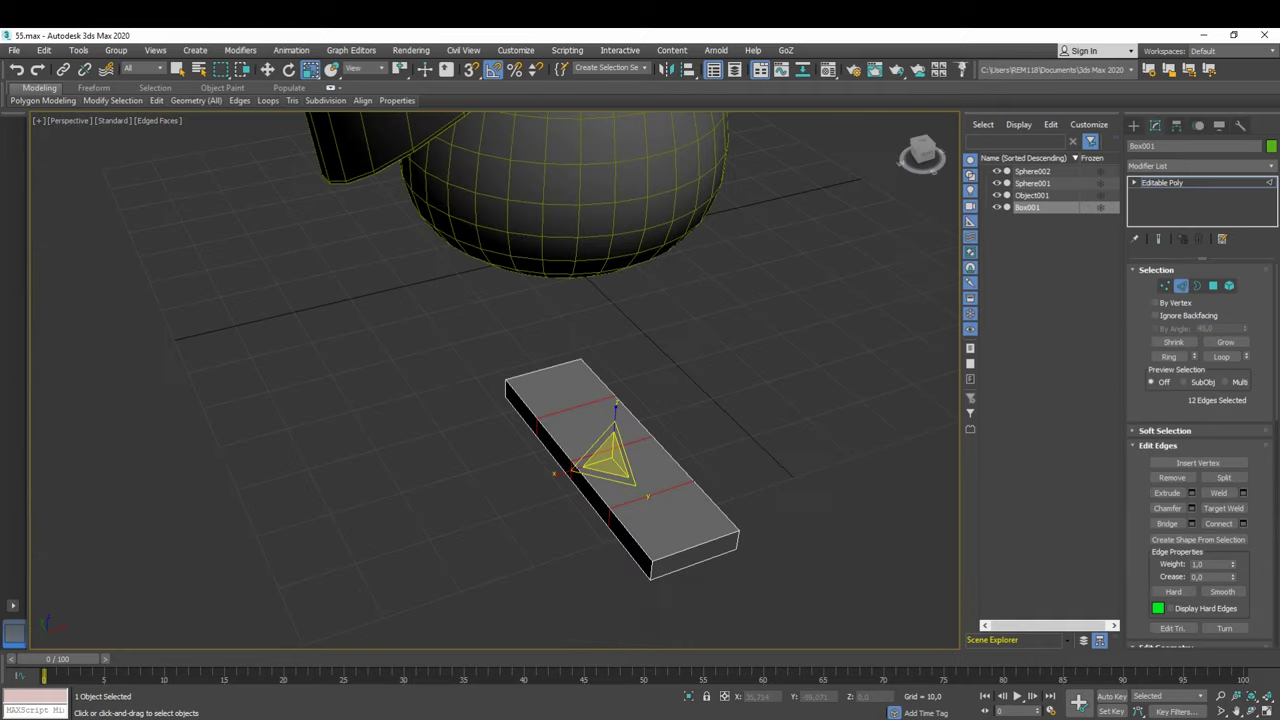
pyautogui.keyDown('shift'); pyautogui.moveTo(514, 437); pyautogui.dragTo(614, 430); pyautogui.keyUp('shift')
pyautogui.click(642, 438)
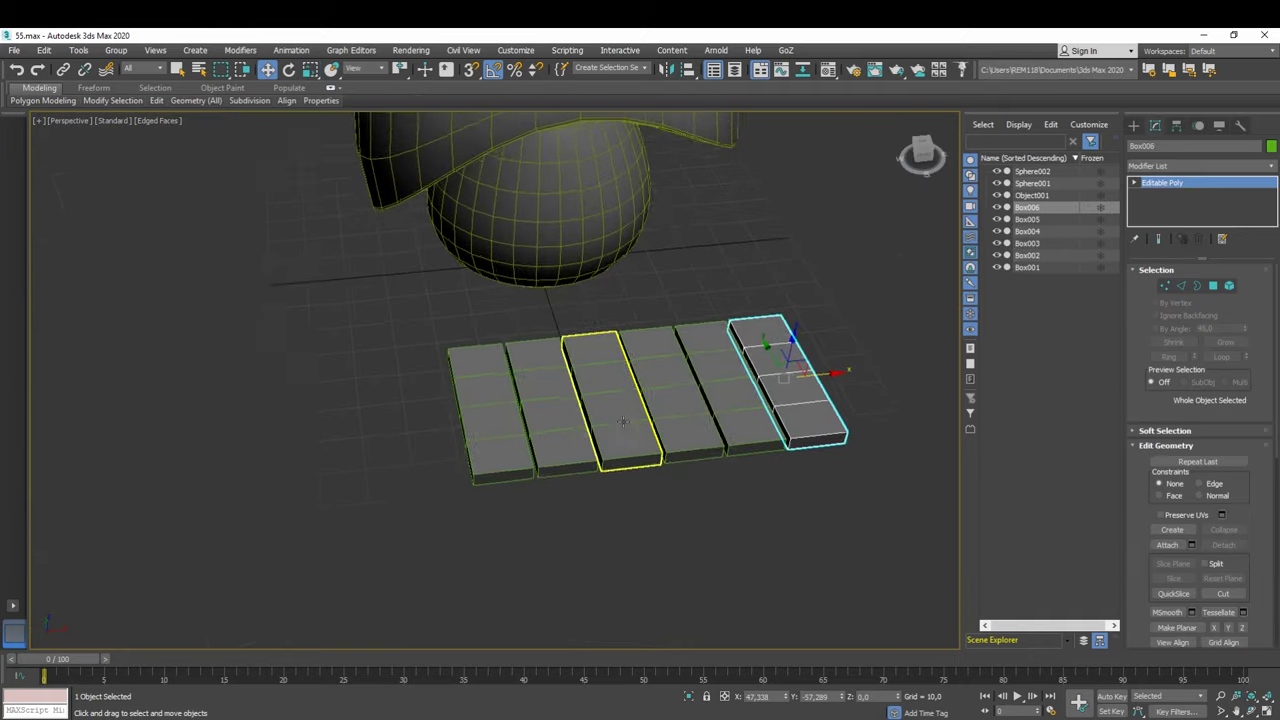
# Step: Shift plank end vertices to uneven lengths, then select Box001–Box006 and add a Bend modifier
pyautogui.scroll(2, 663, 457)
pyautogui.keyDown('alt'); pyautogui.moveTo(751, 451); pyautogui.dragTo(592, 474, button='middle'); pyautogui.keyUp('alt')
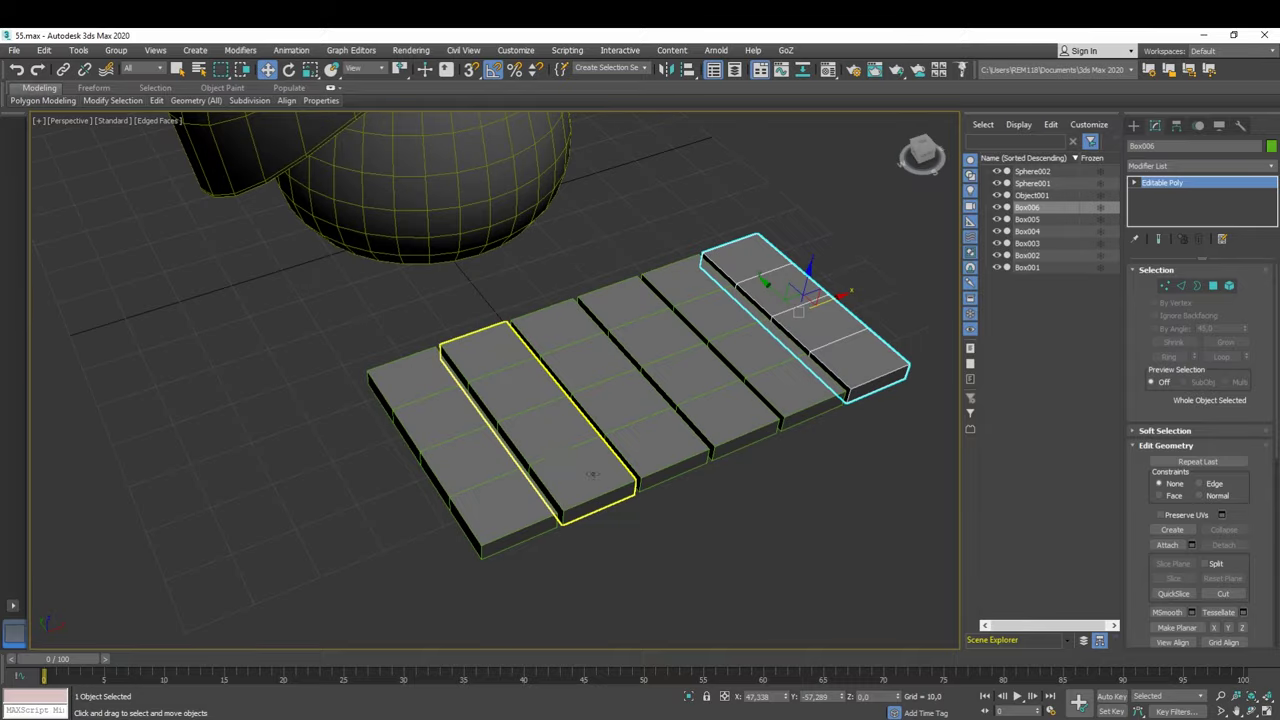
pyautogui.keyDown('alt'); pyautogui.moveTo(678, 487); pyautogui.dragTo(753, 507, button='middle'); pyautogui.keyUp('alt')
pyautogui.click(637, 470)
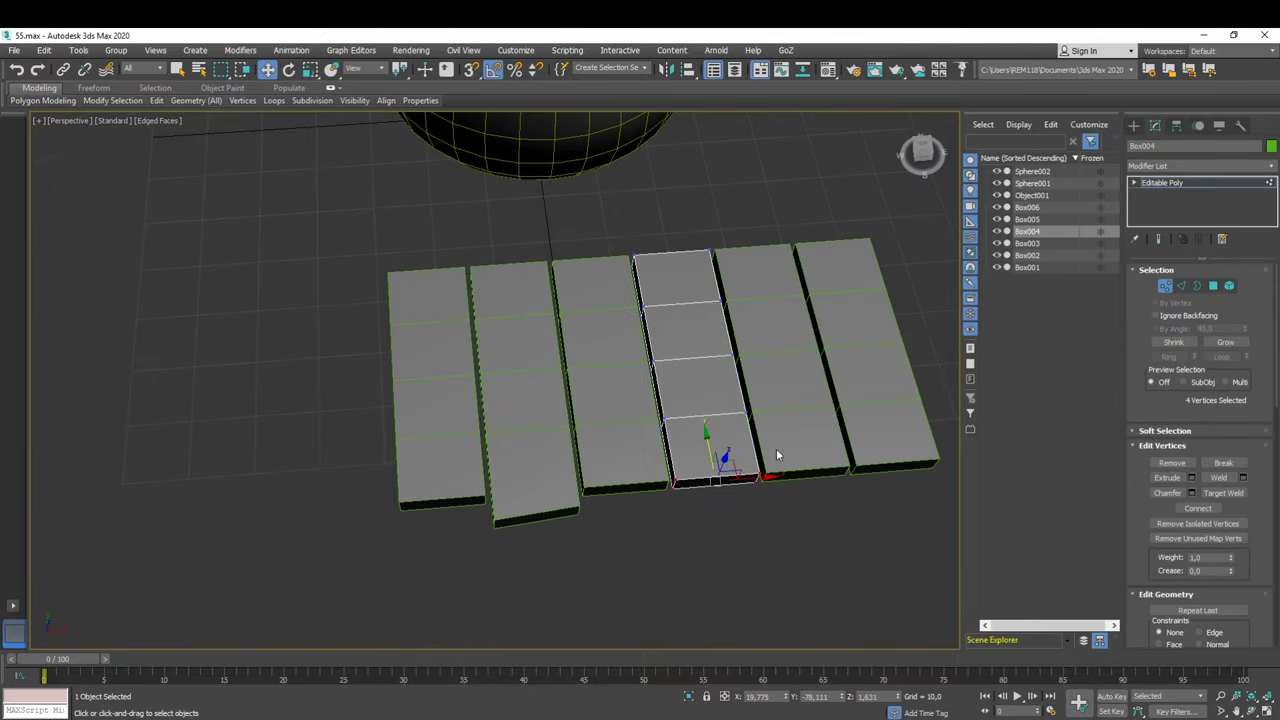
pyautogui.keyDown('alt'); pyautogui.moveTo(777, 455); pyautogui.dragTo(640, 470, button='middle'); pyautogui.keyUp('alt')
pyautogui.click(1027, 207)
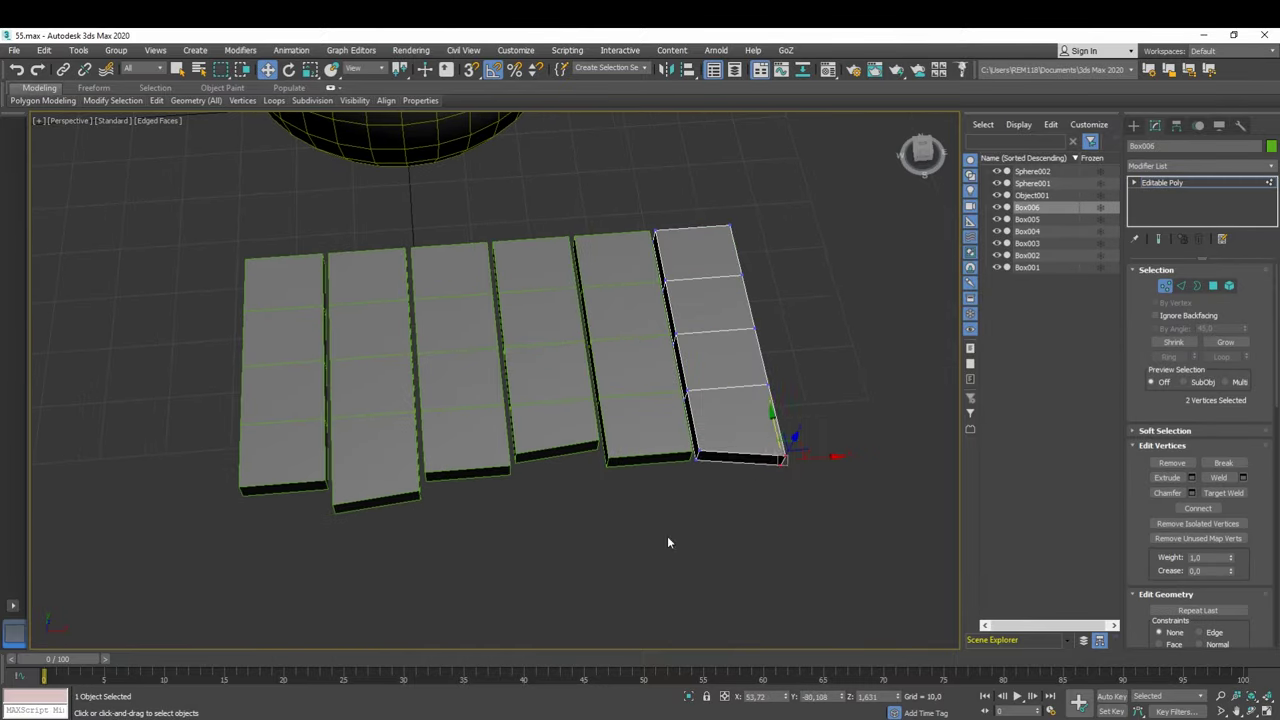
pyautogui.moveTo(669, 542)
pyautogui.keyDown('alt'); pyautogui.mouseDown(button='middle')
pyautogui.moveTo(534, 540)
pyautogui.moveTo(903, 394)
pyautogui.mouseUp(button='middle'); pyautogui.keyUp('alt')
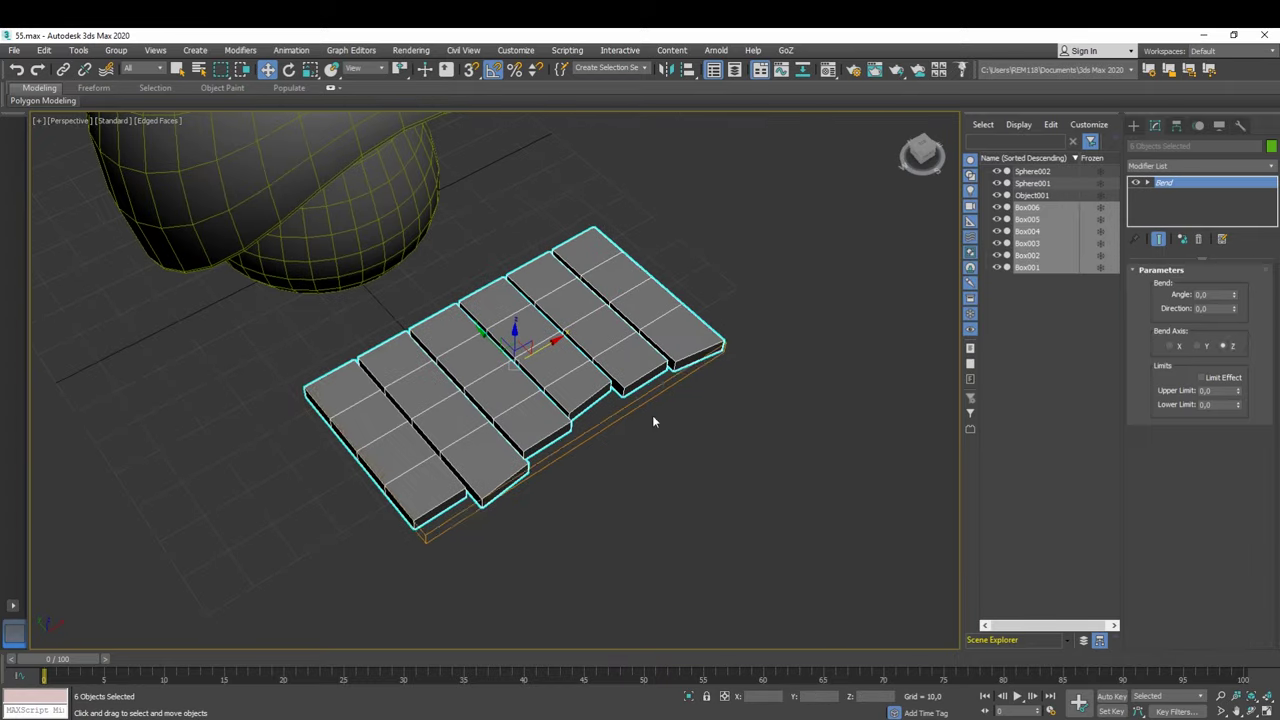
# Step: Bend the planks on the X axis, angle about 103 and direction -90, into a fan
pyautogui.click(1169, 345)
pyautogui.moveTo(1234, 294); pyautogui.dragTo(1235, 257)
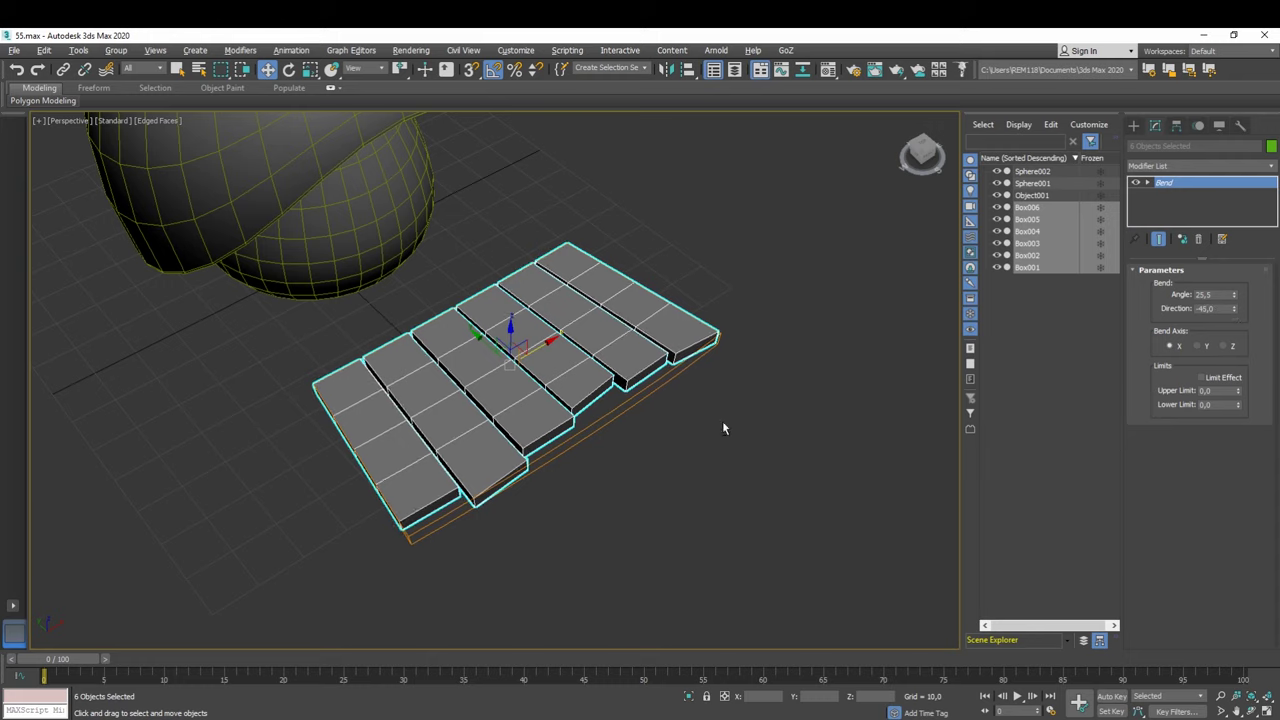
pyautogui.keyDown('alt'); pyautogui.moveTo(723, 428); pyautogui.dragTo(700, 400, button='middle'); pyautogui.keyUp('alt')
pyautogui.moveTo(1234, 294)
pyautogui.mouseDown()
pyautogui.moveTo(1234, 250)
pyautogui.moveTo(1237, 332)
pyautogui.mouseUp()
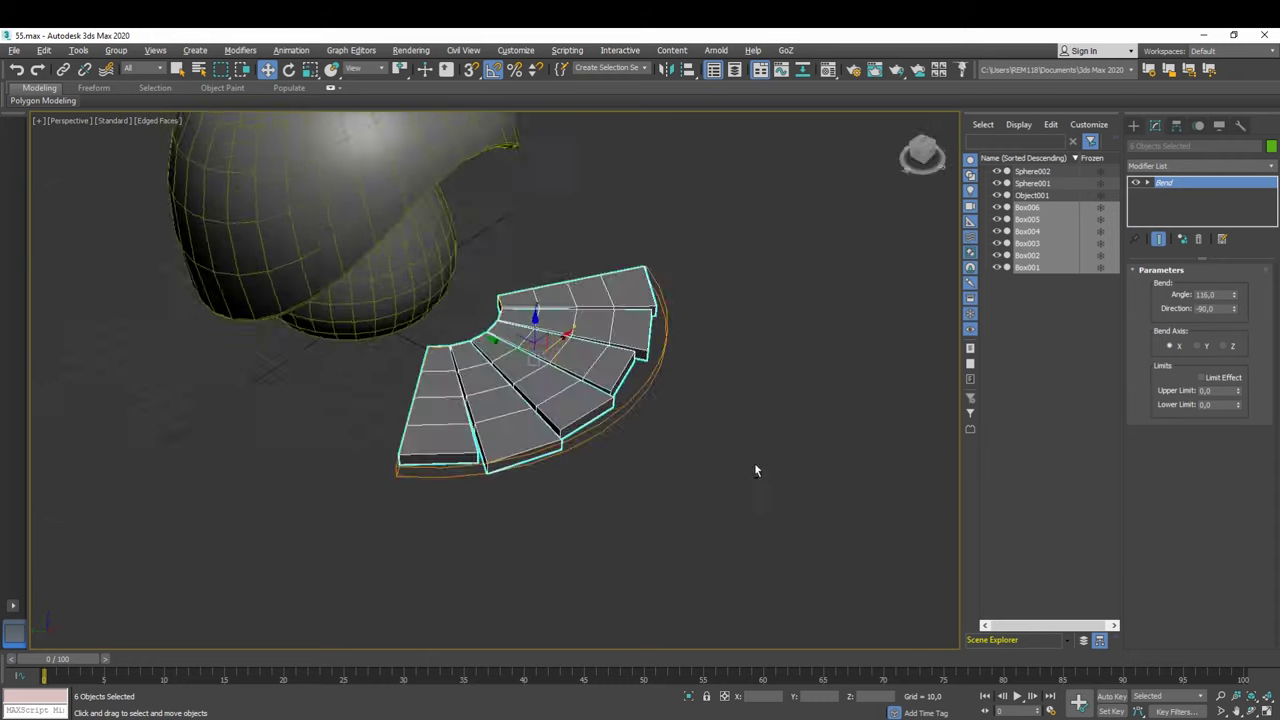
pyautogui.keyDown('alt'); pyautogui.moveTo(754, 466); pyautogui.dragTo(650, 420, button='middle'); pyautogui.keyUp('alt')
pyautogui.moveTo(1234, 294)
pyautogui.mouseDown()
pyautogui.moveTo(1234, 320)
pyautogui.moveTo(1224, 280)
pyautogui.mouseUp()
pyautogui.moveTo(600, 300)
pyautogui.keyDown('alt'); pyautogui.mouseDown(button='middle')
pyautogui.moveTo(535, 418)
pyautogui.moveTo(528, 462)
pyautogui.moveTo(577, 434)
pyautogui.mouseUp(button='middle'); pyautogui.keyUp('alt')
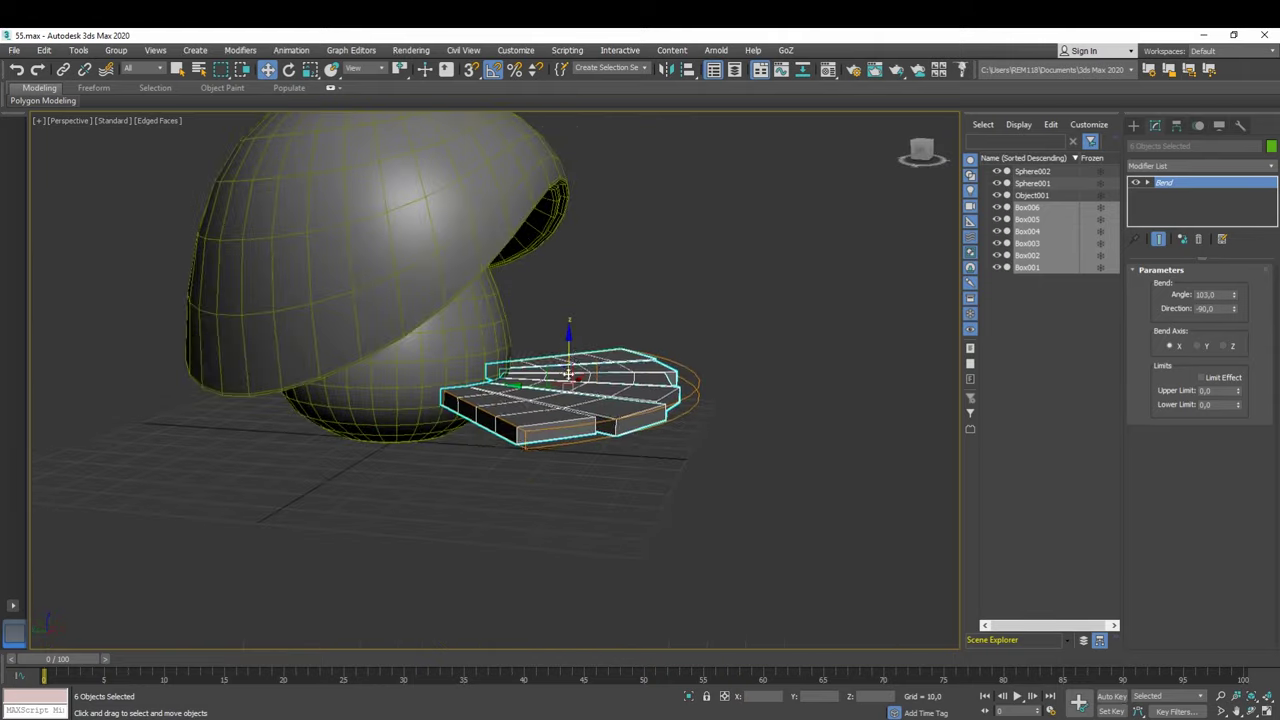
pyautogui.keyDown('alt'); pyautogui.moveTo(568, 374); pyautogui.dragTo(560, 300, button='middle'); pyautogui.keyUp('alt')
pyautogui.moveTo(1234, 294); pyautogui.dragTo(1234, 300)
pyautogui.moveTo(913, 355)
pyautogui.keyDown('alt'); pyautogui.mouseDown(button='middle')
pyautogui.moveTo(689, 449)
pyautogui.moveTo(611, 529)
pyautogui.mouseUp(button='middle'); pyautogui.keyUp('alt')
pyautogui.click(689, 449)
pyautogui.moveTo(556, 497)
pyautogui.keyDown('alt'); pyautogui.mouseDown(button='middle')
pyautogui.moveTo(650, 535)
pyautogui.moveTo(557, 517)
pyautogui.moveTo(646, 491)
pyautogui.mouseUp(button='middle'); pyautogui.keyUp('alt')
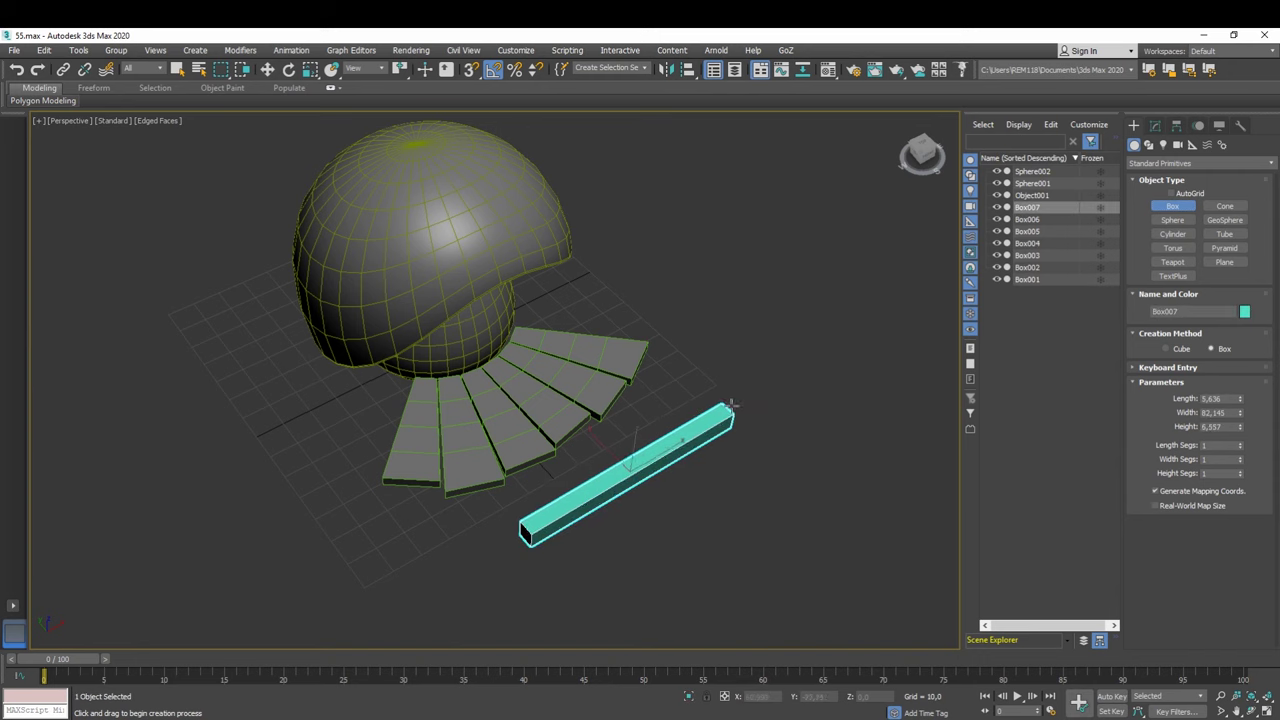
# Step: Convert the beam Box007 to Editable Poly and bend it along the deck (angle 97, direction -90)
pyautogui.scroll(3, 731, 404)
pyautogui.rightClick(600, 457)
pyautogui.click(760, 624)
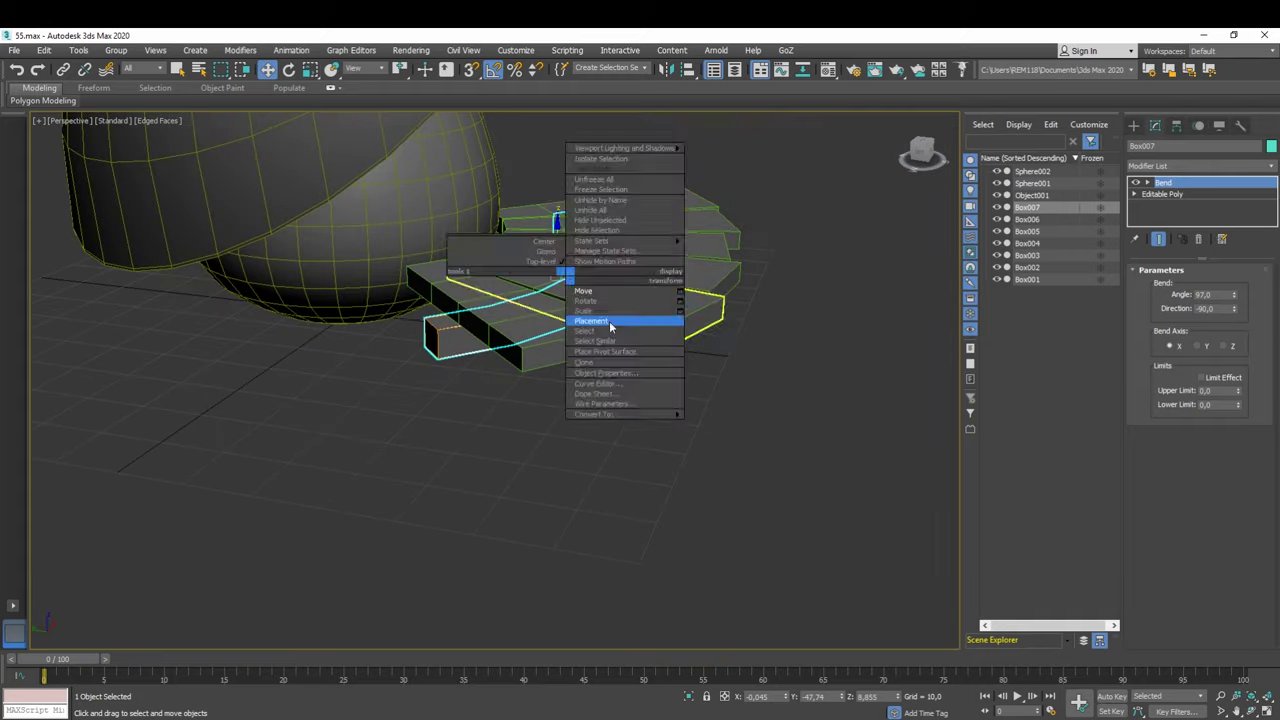
pyautogui.moveTo(540, 364); pyautogui.dragTo(561, 400, button='middle')
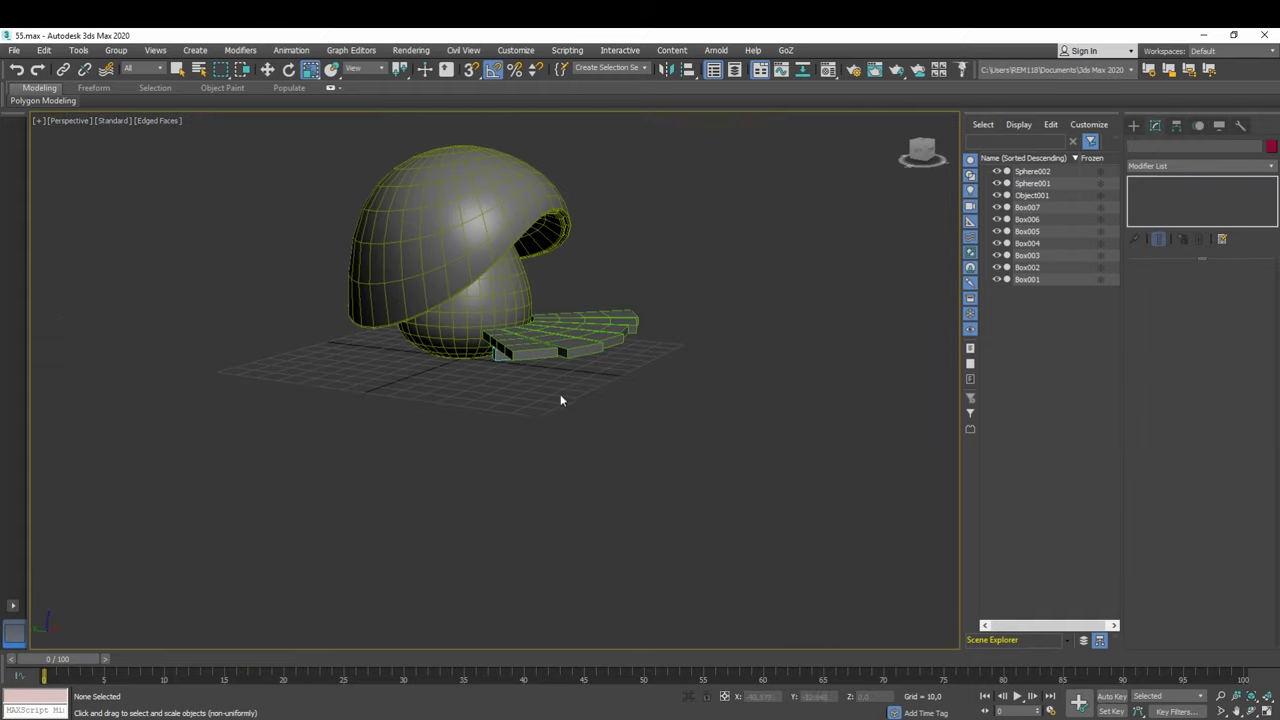
# Step: Create cylinder posts and position them on the deck in the Front and Top views
pyautogui.click(1177, 237)
pyautogui.moveTo(664, 390); pyautogui.dragTo(676, 394)
pyautogui.click(743, 386)
pyautogui.press('f')
pyautogui.rightClick(598, 397)
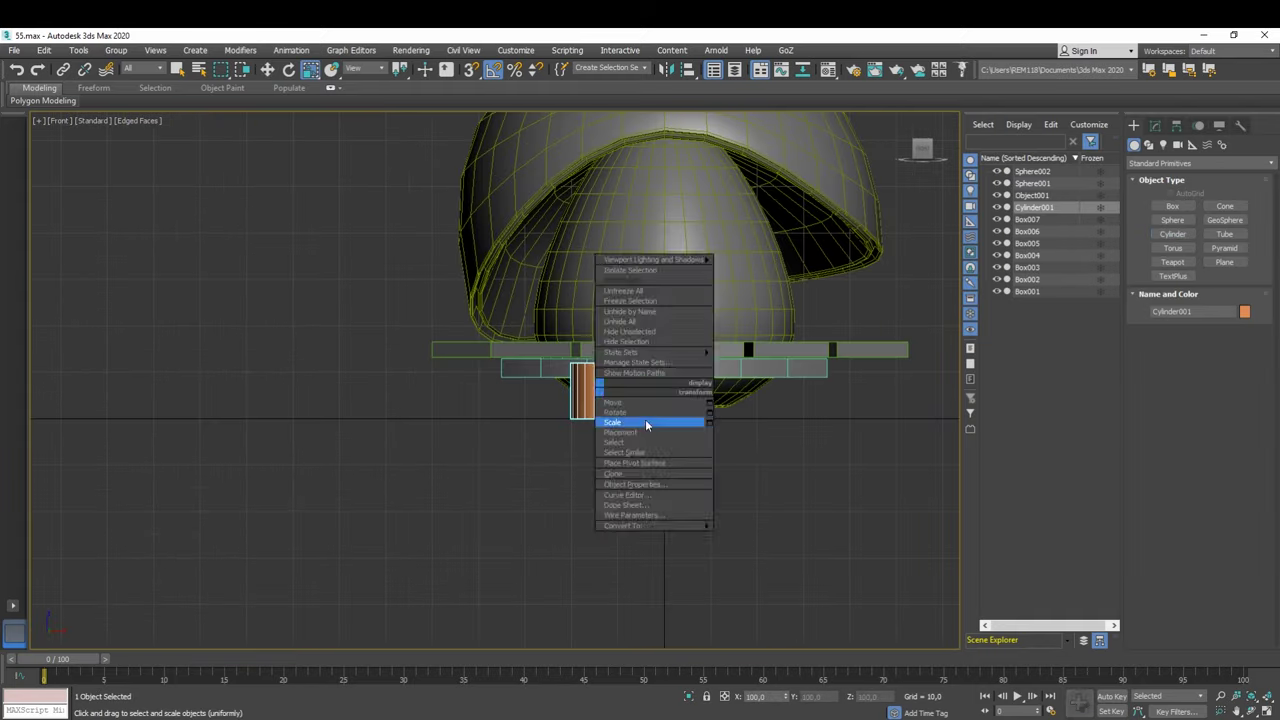
pyautogui.press('t')
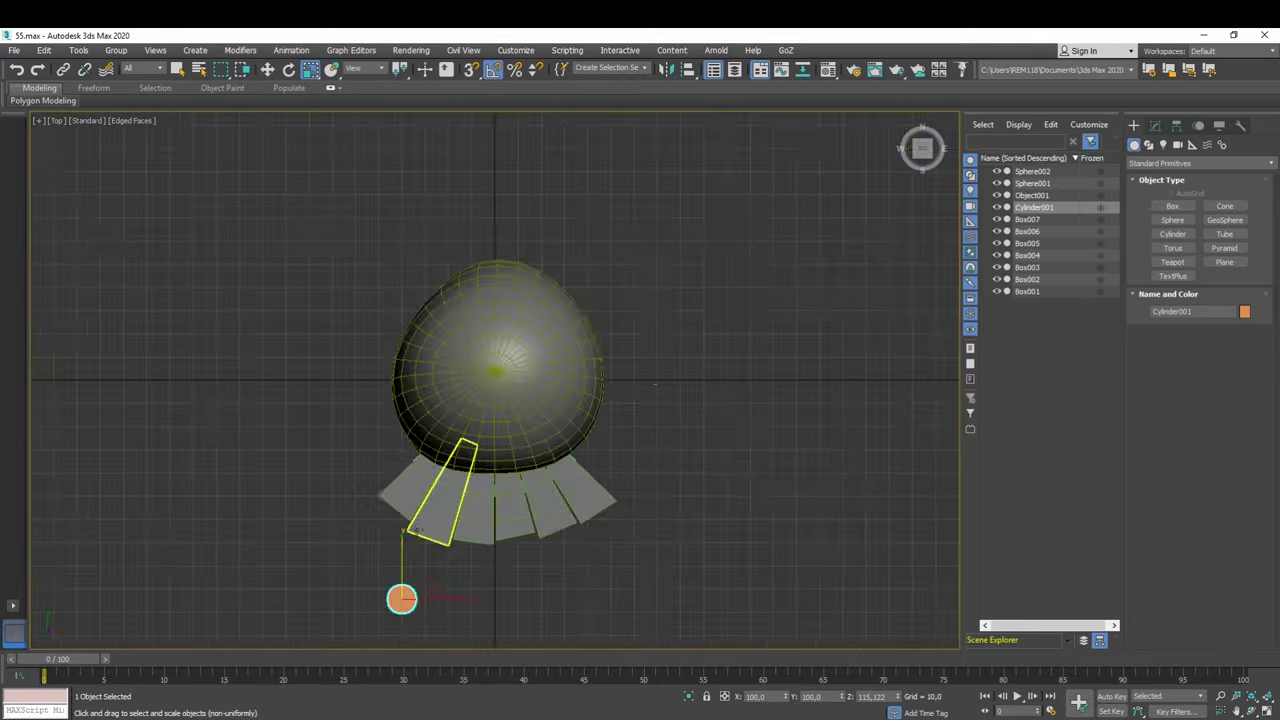
pyautogui.press('w')
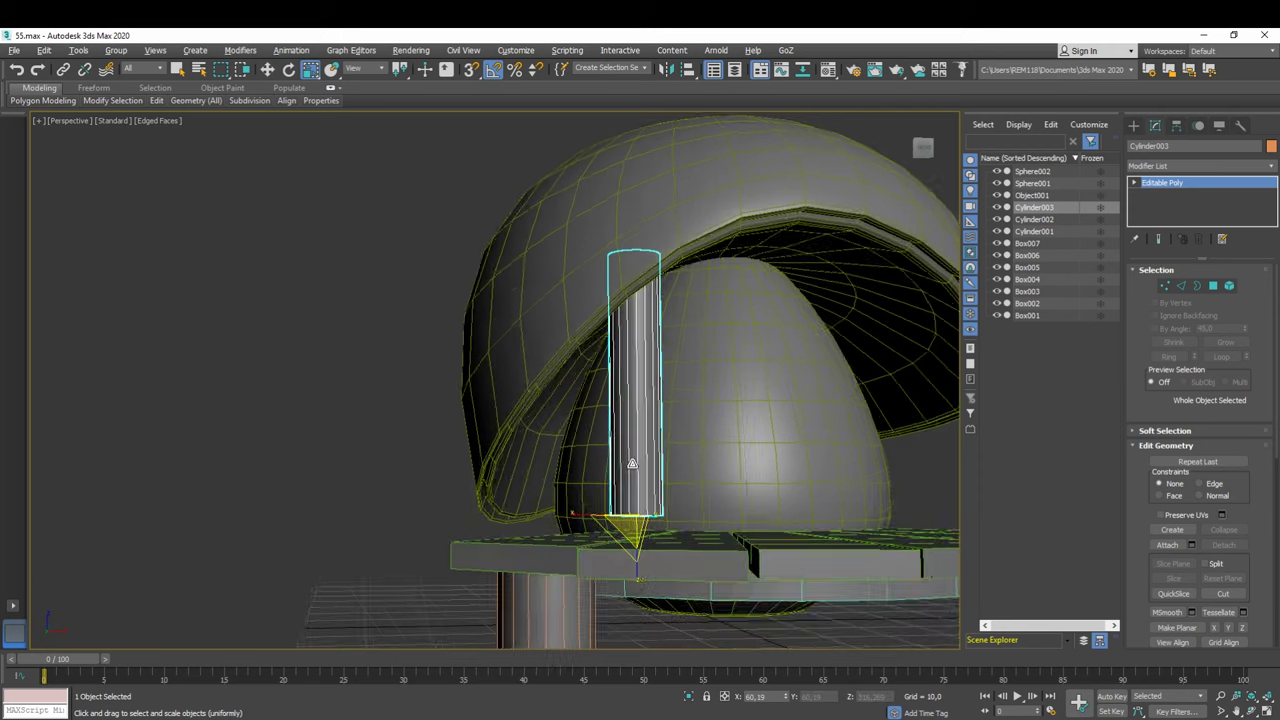
# Step: Connect a new edge loop across the upright post Cylinder003
pyautogui.rightClick(631, 486)
pyautogui.rightClick(640, 484)
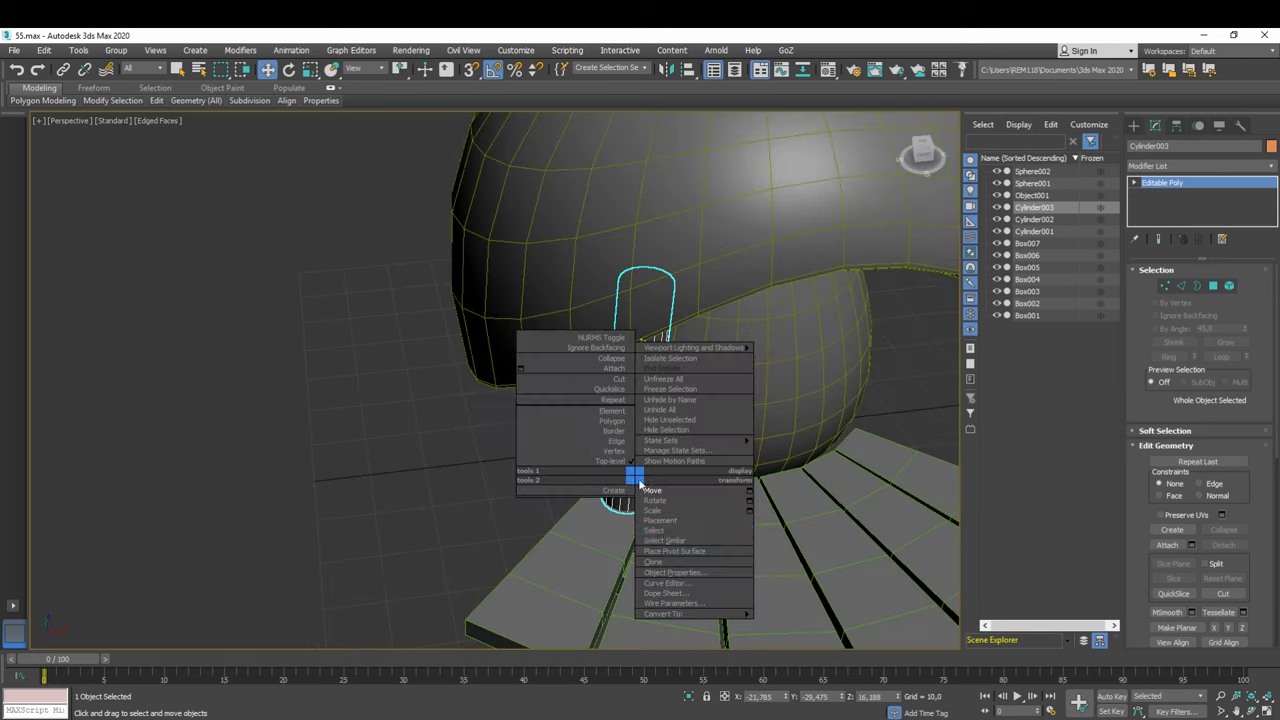
pyautogui.press('w')
pyautogui.keyDown('alt'); pyautogui.moveTo(614, 500); pyautogui.dragTo(662, 393, button='middle'); pyautogui.keyUp('alt')
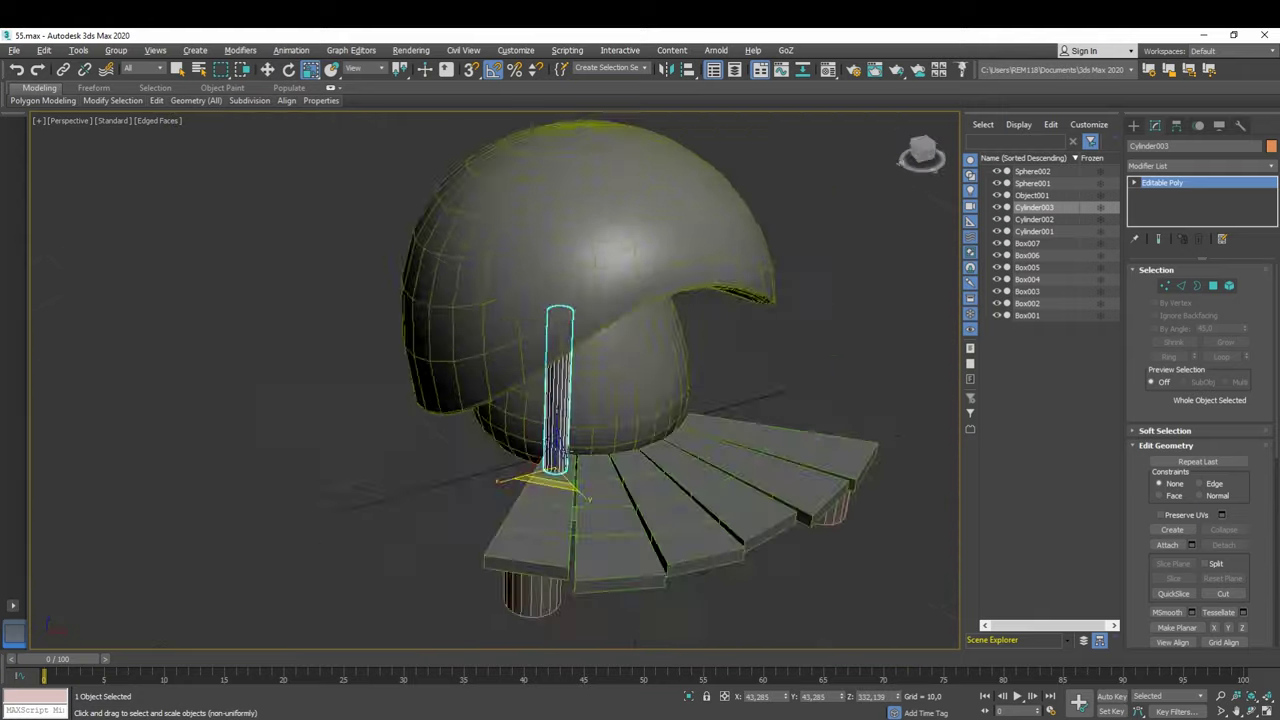
pyautogui.press('r')
pyautogui.scroll(3, 838, 400)
pyautogui.press('2')
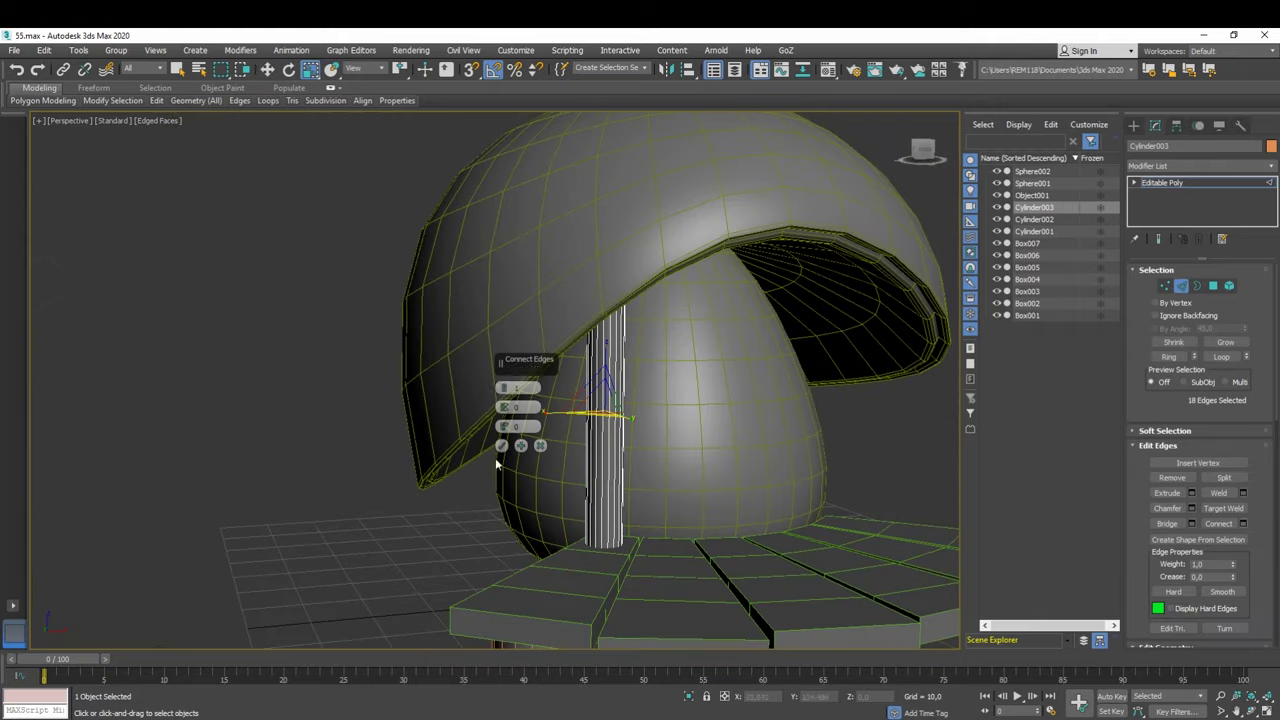
pyautogui.click(501, 445)
pyautogui.scroll(3, 497, 463)
pyautogui.scroll(2, 600, 491)
# Step: Move the post's new vertices sideways to give it a kinked, wavy bend
pyautogui.keyDown('alt'); pyautogui.moveTo(636, 482); pyautogui.dragTo(590, 357, button='middle'); pyautogui.keyUp('alt')
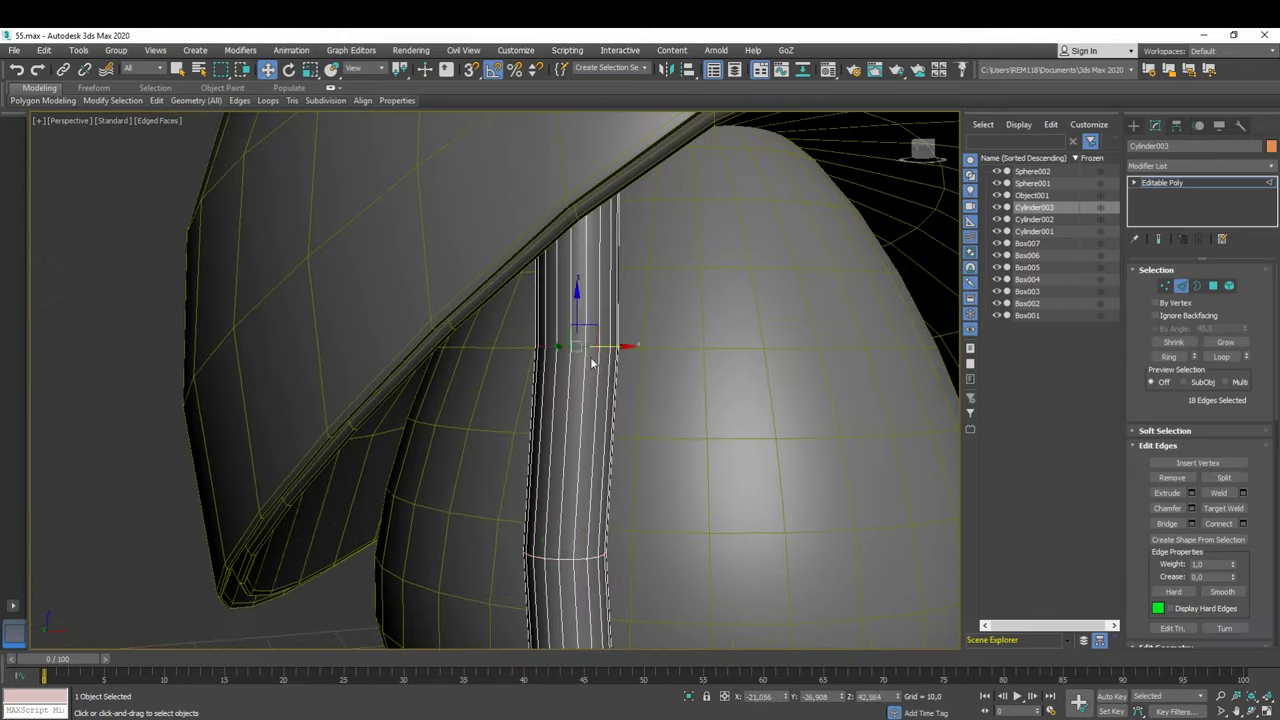
pyautogui.scroll(-5, 590, 357)
pyautogui.scroll(-3, 590, 357)
pyautogui.press('2')
pyautogui.scroll(3, 779, 430)
pyautogui.press('1')
pyautogui.moveTo(779, 430)
pyautogui.keyDown('alt'); pyautogui.mouseDown(button='middle')
pyautogui.moveTo(837, 346)
pyautogui.moveTo(672, 342)
pyautogui.mouseUp(button='middle'); pyautogui.keyUp('alt')
pyautogui.moveTo(686, 299)
pyautogui.keyDown('alt'); pyautogui.mouseDown(button='middle')
pyautogui.moveTo(640, 320)
pyautogui.moveTo(690, 330)
pyautogui.moveTo(714, 427)
pyautogui.moveTo(705, 516)
pyautogui.moveTo(756, 393)
pyautogui.moveTo(727, 355)
pyautogui.moveTo(731, 432)
pyautogui.moveTo(802, 421)
pyautogui.mouseUp(button='middle'); pyautogui.keyUp('alt')
pyautogui.scroll(-5, 714, 427)
pyautogui.click(756, 393)
pyautogui.press('F4')
pyautogui.press('F4')
pyautogui.scroll(5, 631, 400)
# Step: Check the cloned post Cylinder004 propping the cap on the opposite side
pyautogui.click(514, 400)
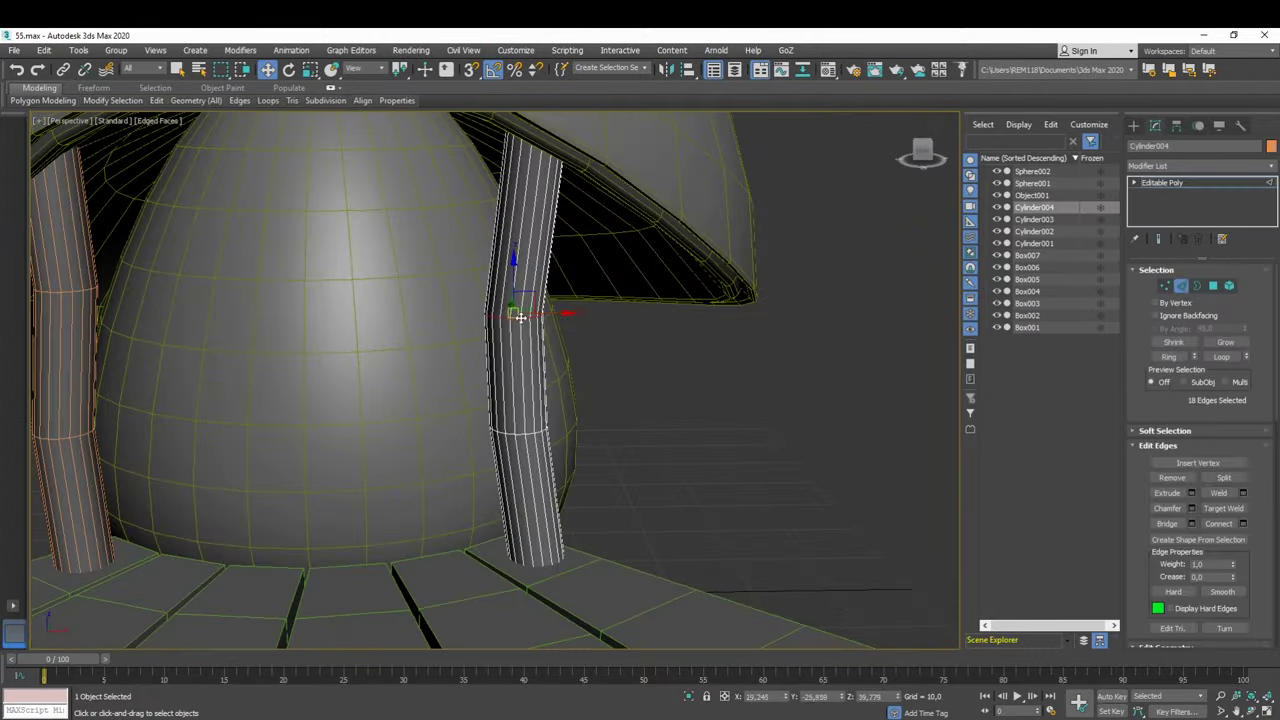
pyautogui.keyDown('alt'); pyautogui.moveTo(514, 400); pyautogui.dragTo(378, 344, button='middle'); pyautogui.keyUp('alt')
pyautogui.scroll(3, 376, 344)
pyautogui.click(415, 344)
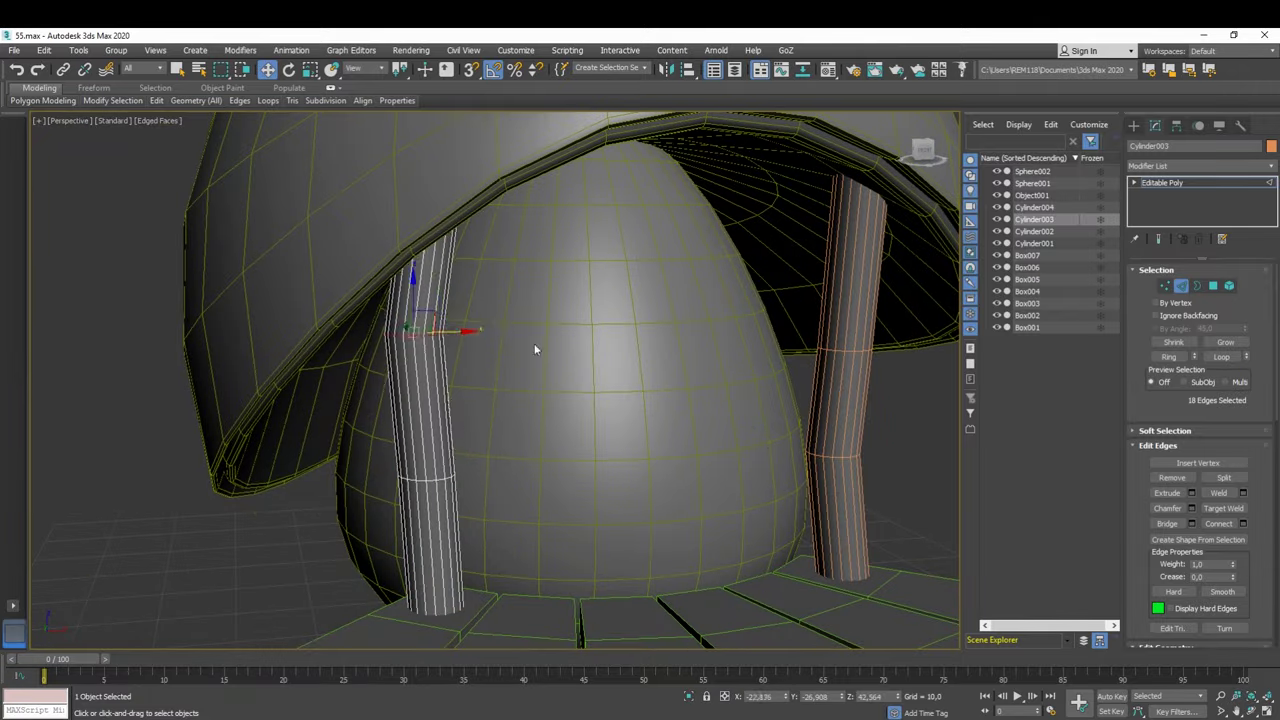
pyautogui.scroll(-5, 540, 360)
pyautogui.scroll(8, 578, 405)
pyautogui.scroll(-6, 578, 405)
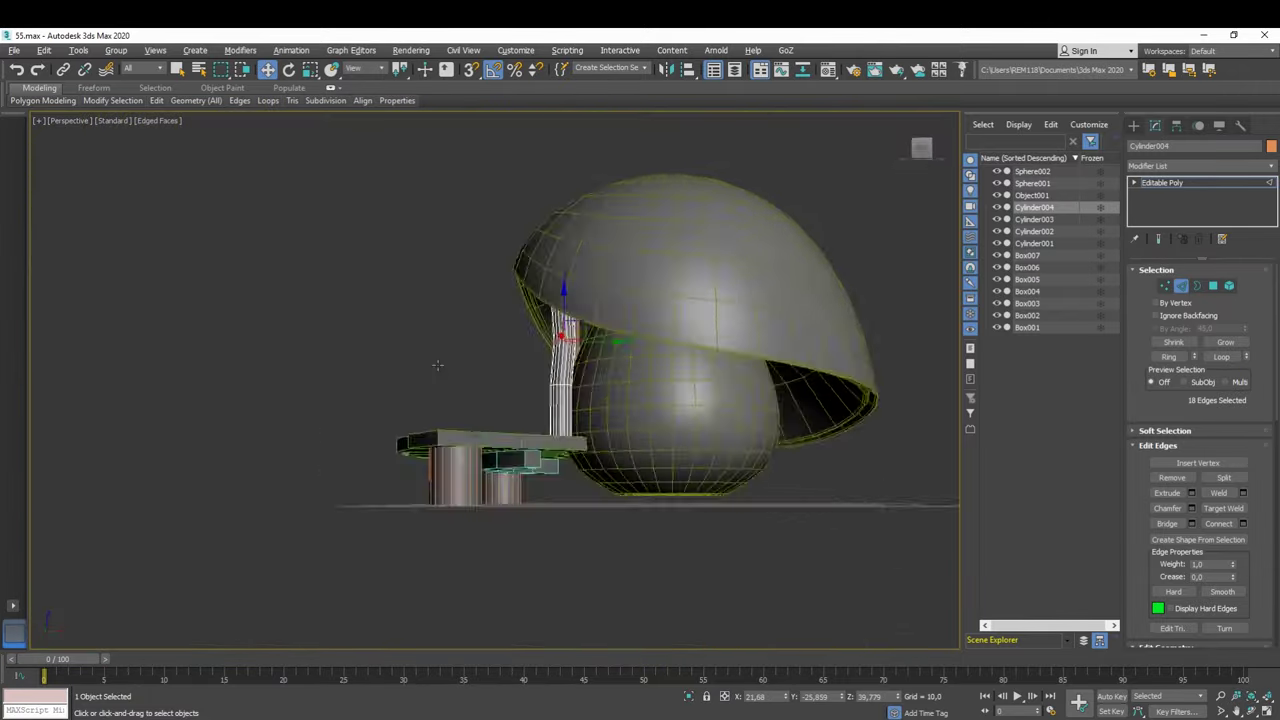
pyautogui.moveTo(578, 405)
pyautogui.keyDown('alt'); pyautogui.mouseDown(button='middle')
pyautogui.moveTo(620, 400)
pyautogui.moveTo(378, 415)
pyautogui.mouseUp(button='middle'); pyautogui.keyUp('alt')
pyautogui.scroll(5, 578, 405)
pyautogui.scroll(-5, 578, 405)
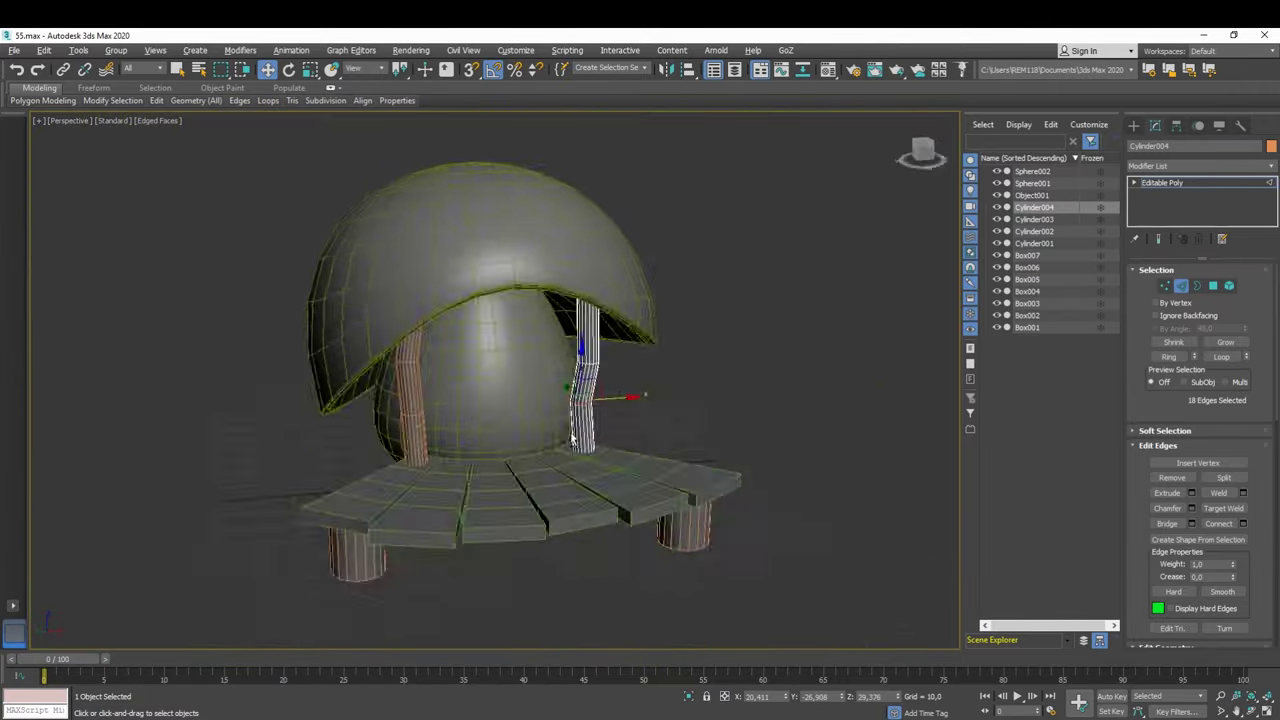
# Step: Return to object level and begin a new flat cylinder beside the deck
pyautogui.press('2')
pyautogui.scroll(5, 450, 440)
pyautogui.scroll(-6, 465, 420)
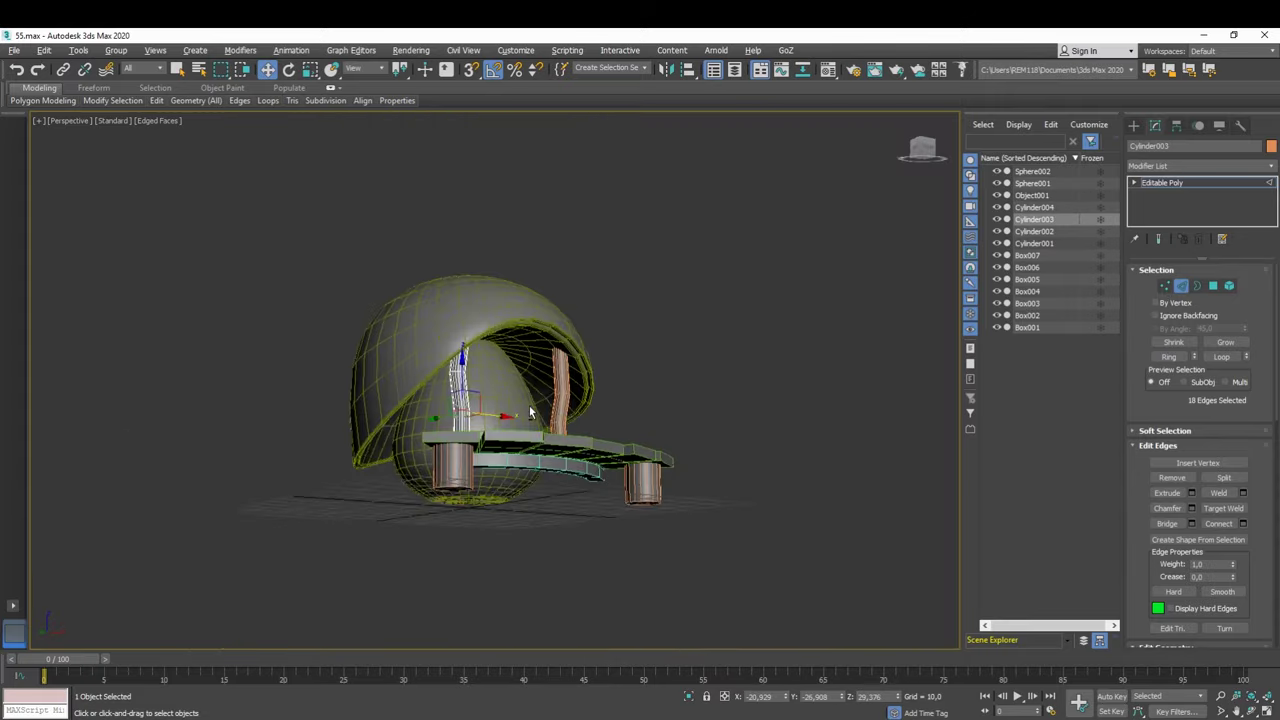
pyautogui.keyDown('alt'); pyautogui.moveTo(465, 420); pyautogui.dragTo(523, 428, button='middle'); pyautogui.keyUp('alt')
pyautogui.scroll(3, 523, 428)
pyautogui.click(1133, 124)
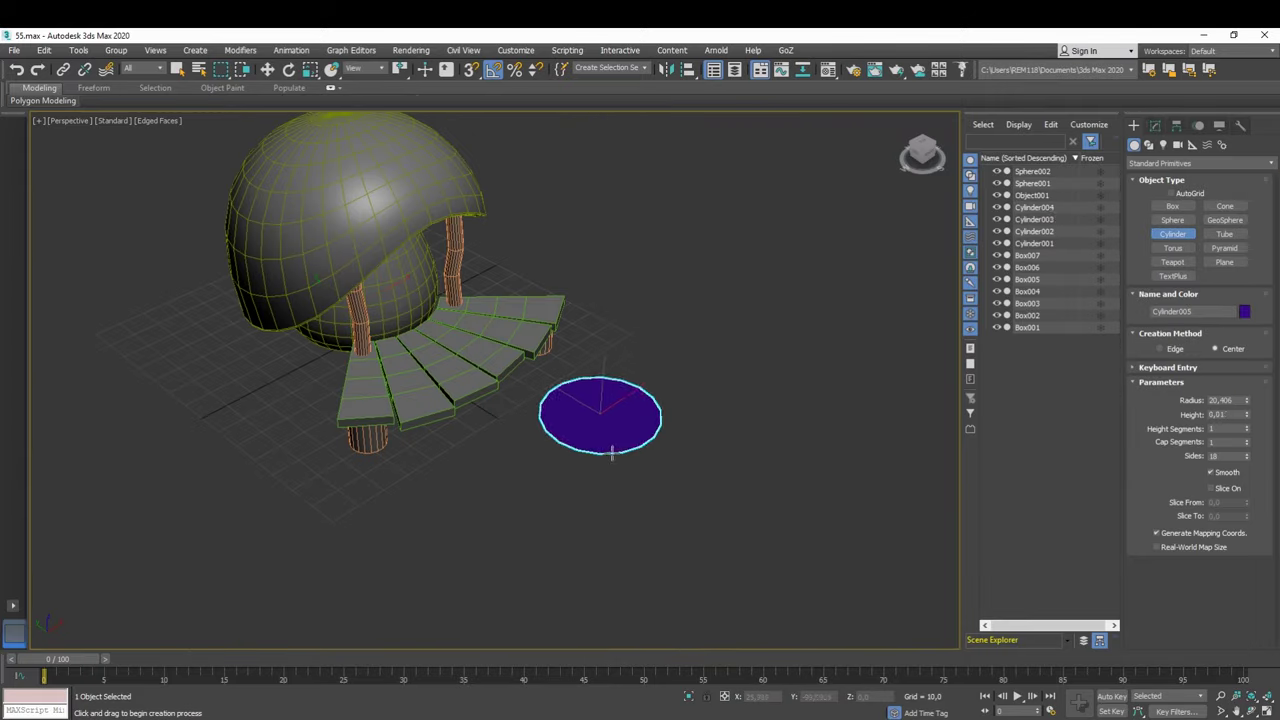
# Step: Finish flat Cylinder005, convert it to Editable Poly and inset its top face into a ring
pyautogui.click(612, 420)
pyautogui.scroll(3, 612, 420)
pyautogui.rightClick(600, 420)
pyautogui.click(748, 563)
pyautogui.press('m')
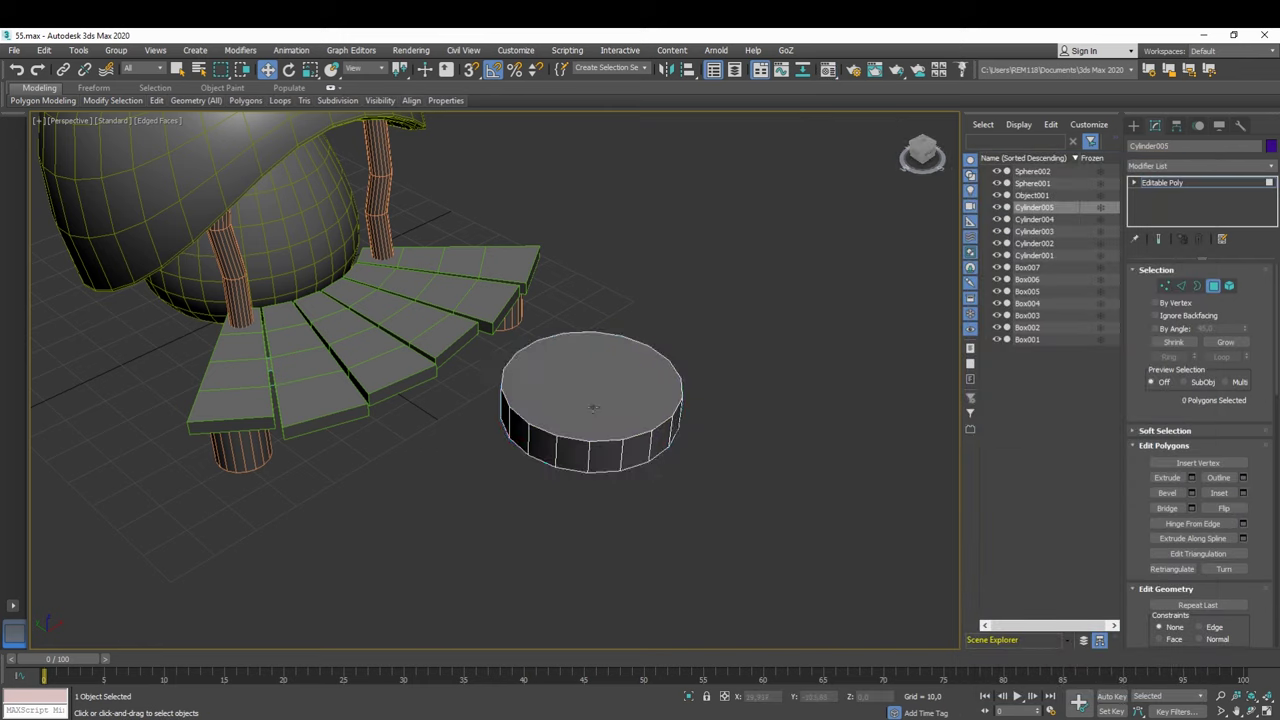
pyautogui.click(593, 407)
pyautogui.keyDown('alt'); pyautogui.moveTo(593, 407); pyautogui.dragTo(640, 400, button='middle'); pyautogui.keyUp('alt')
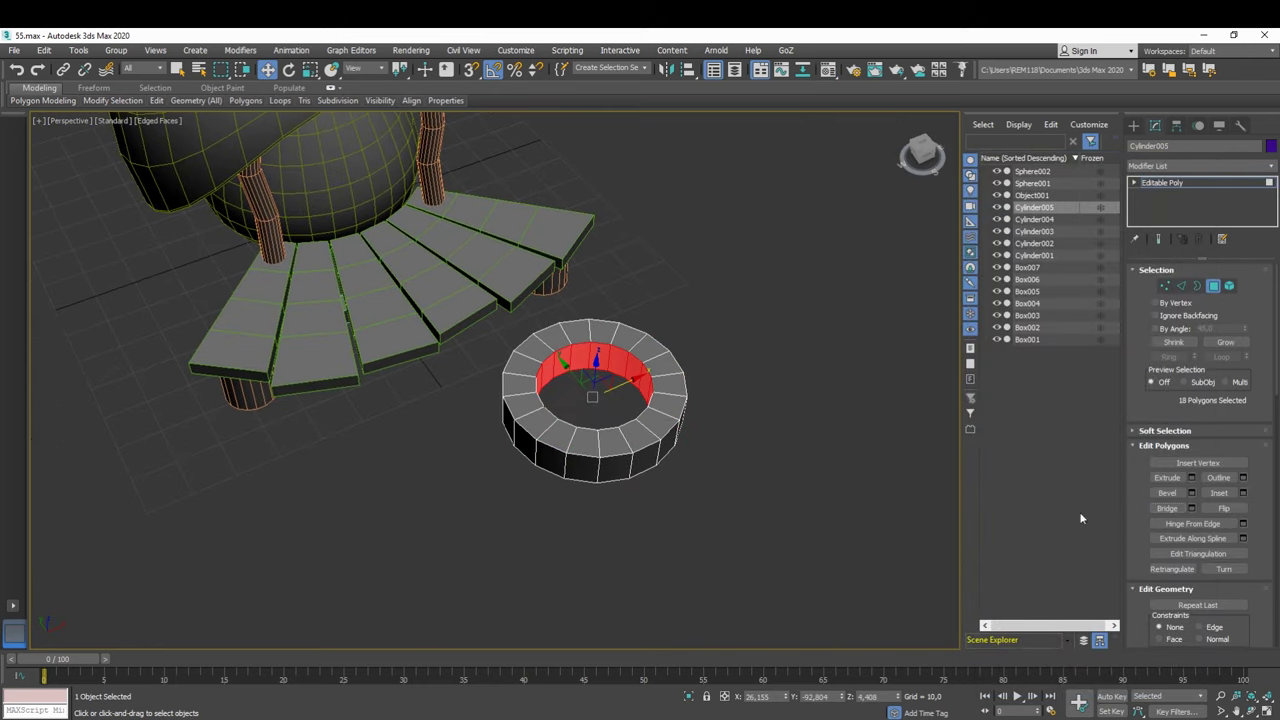
# Step: In the top view, delete the lower half of the ring
pyautogui.press('t')
pyautogui.scroll(3, 571, 443)
pyautogui.moveTo(371, 543); pyautogui.dragTo(837, 383)
pyautogui.press('Delete')
pyautogui.keyDown('alt'); pyautogui.moveTo(837, 383); pyautogui.dragTo(455, 408, button='middle'); pyautogui.keyUp('alt')
# Step: Shift-drag both open end edges downward into straight matching arms
pyautogui.press('2')
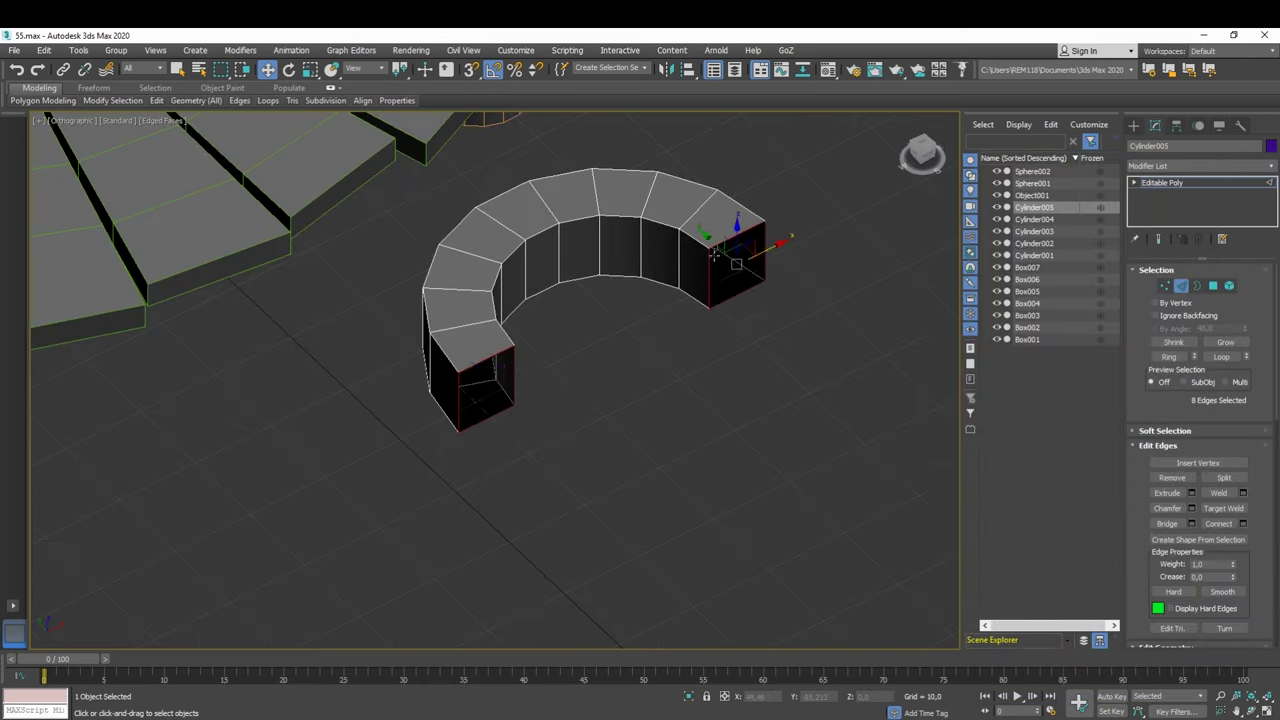
pyautogui.moveTo(714, 255)
pyautogui.keyDown('alt'); pyautogui.mouseDown(button='middle')
pyautogui.moveTo(604, 405)
pyautogui.moveTo(598, 353)
pyautogui.mouseUp(button='middle'); pyautogui.keyUp('alt')
pyautogui.keyDown('shift'); pyautogui.moveTo(598, 353); pyautogui.dragTo(601, 416); pyautogui.keyUp('shift')
pyautogui.moveTo(601, 416)
pyautogui.keyDown('alt'); pyautogui.mouseDown(button='middle')
pyautogui.moveTo(614, 438)
pyautogui.moveTo(600, 437)
pyautogui.moveTo(692, 293)
pyautogui.moveTo(678, 357)
pyautogui.mouseUp(button='middle'); pyautogui.keyUp('alt')
pyautogui.click(1167, 523)
pyautogui.scroll(-3, 619, 384)
# Step: Detach the arch's inner faces as Object002 and add a Normal modifier flipping them
pyautogui.rightClick(619, 384)
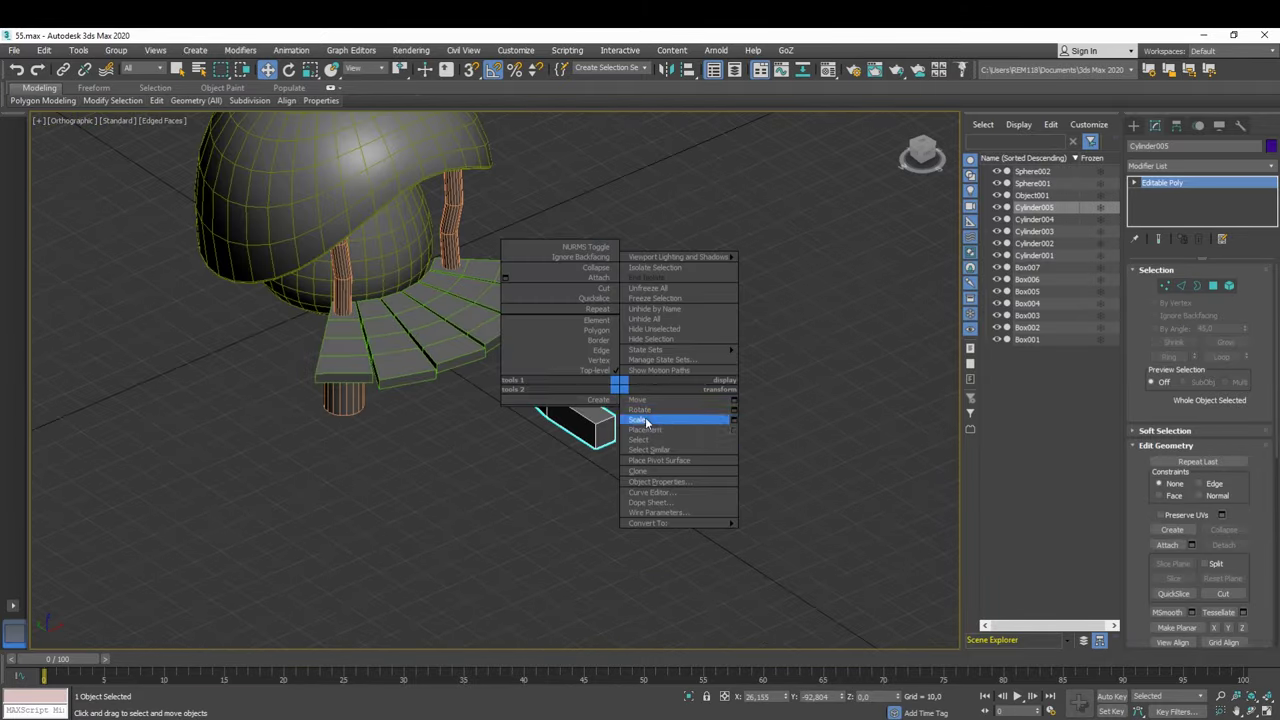
pyautogui.click(632, 413)
pyautogui.keyDown('alt'); pyautogui.moveTo(600, 380); pyautogui.dragTo(623, 366, button='middle'); pyautogui.keyUp('alt')
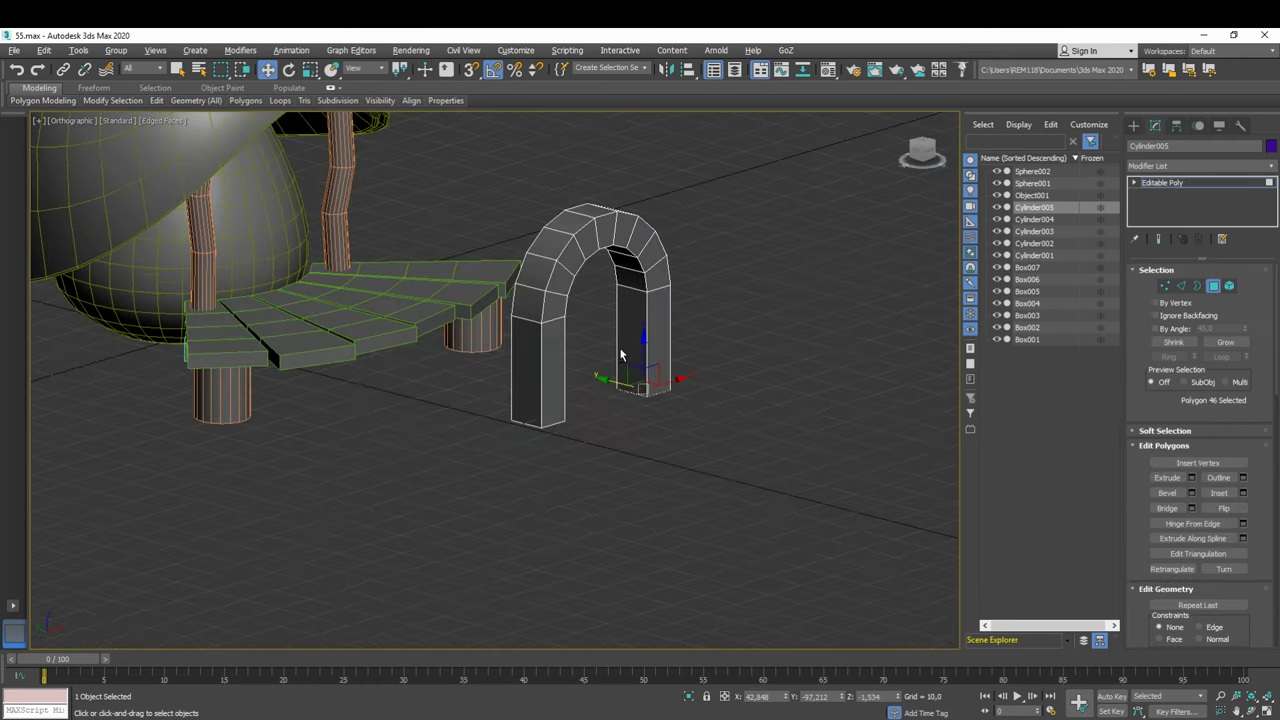
pyautogui.click(623, 263)
pyautogui.moveTo(577, 293)
pyautogui.keyDown('alt'); pyautogui.mouseDown(button='middle')
pyautogui.moveTo(651, 300)
pyautogui.moveTo(571, 257)
pyautogui.moveTo(623, 449)
pyautogui.mouseUp(button='middle'); pyautogui.keyUp('alt')
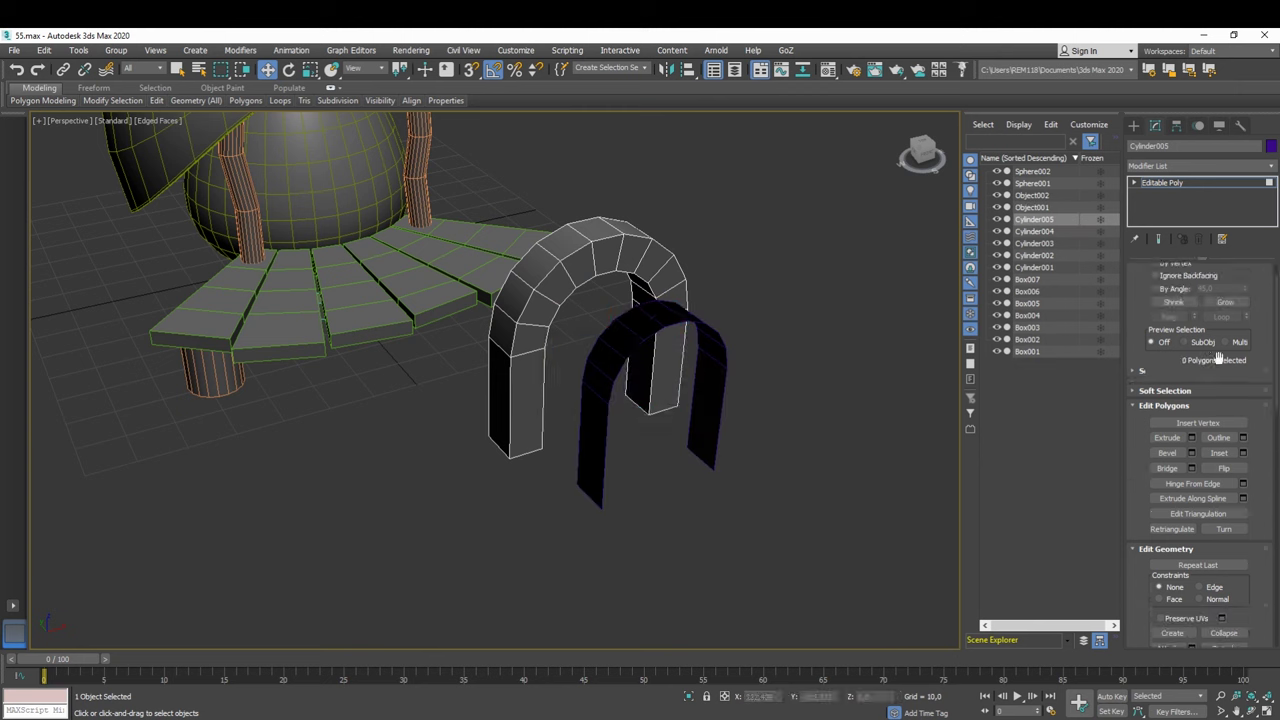
pyautogui.click(1200, 165)
# Step: Convert Object002 to Editable Poly and bridge its top edges into a closed door panel
pyautogui.keyDown('alt'); pyautogui.moveTo(700, 400); pyautogui.dragTo(831, 494, button='middle'); pyautogui.keyUp('alt')
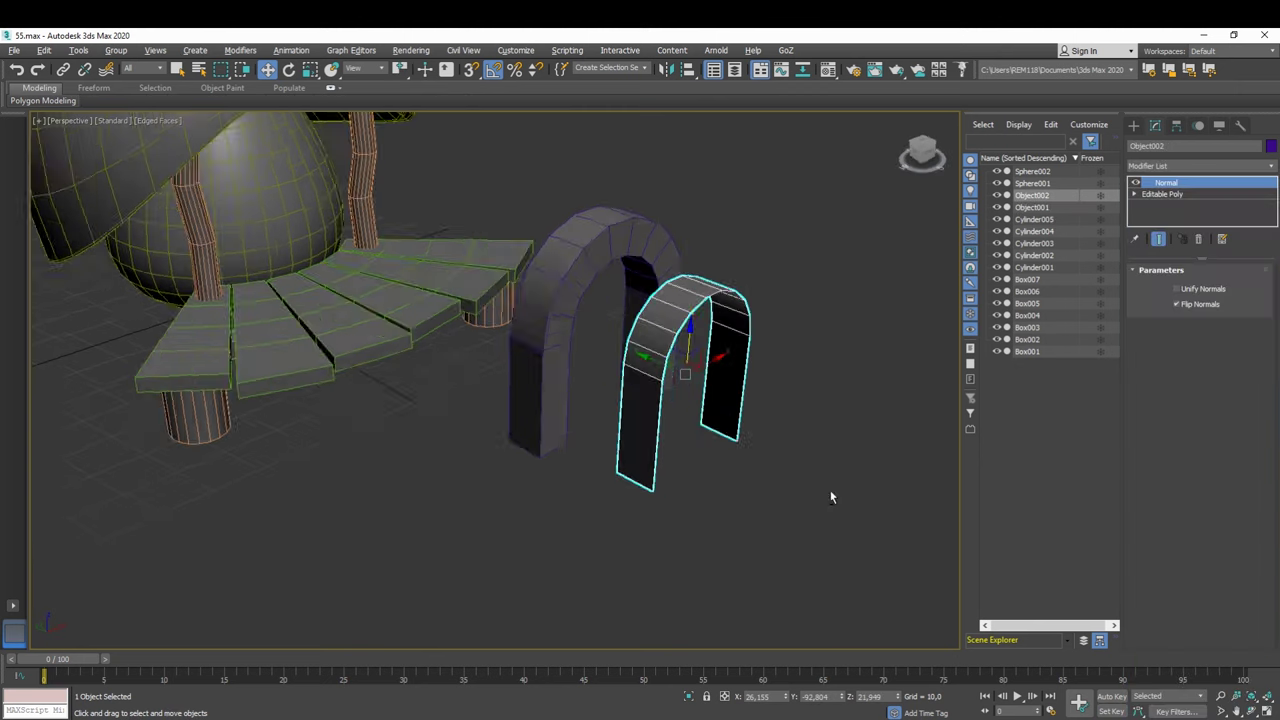
pyautogui.rightClick(737, 258)
pyautogui.click(760, 283)
pyautogui.moveTo(700, 420)
pyautogui.keyDown('alt'); pyautogui.mouseDown(button='middle')
pyautogui.moveTo(786, 421)
pyautogui.moveTo(700, 440)
pyautogui.moveTo(718, 457)
pyautogui.mouseUp(button='middle'); pyautogui.keyUp('alt')
pyautogui.keyDown('ctrl'); pyautogui.click(783, 307); pyautogui.keyUp('ctrl')
pyautogui.keyDown('alt'); pyautogui.moveTo(783, 307); pyautogui.dragTo(698, 432, button='middle'); pyautogui.keyUp('alt')
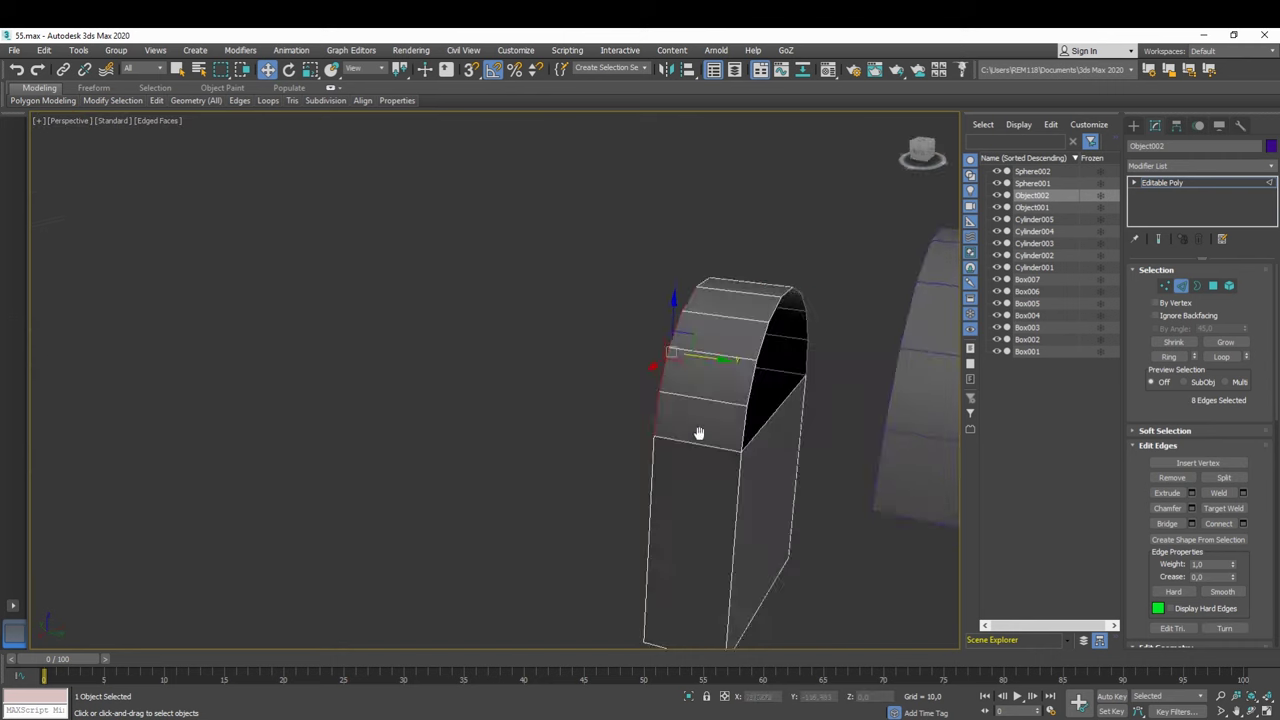
pyautogui.keyDown('ctrl'); pyautogui.click(800, 297); pyautogui.keyUp('ctrl')
pyautogui.keyDown('alt'); pyautogui.moveTo(800, 297); pyautogui.dragTo(798, 311, button='middle'); pyautogui.keyUp('alt')
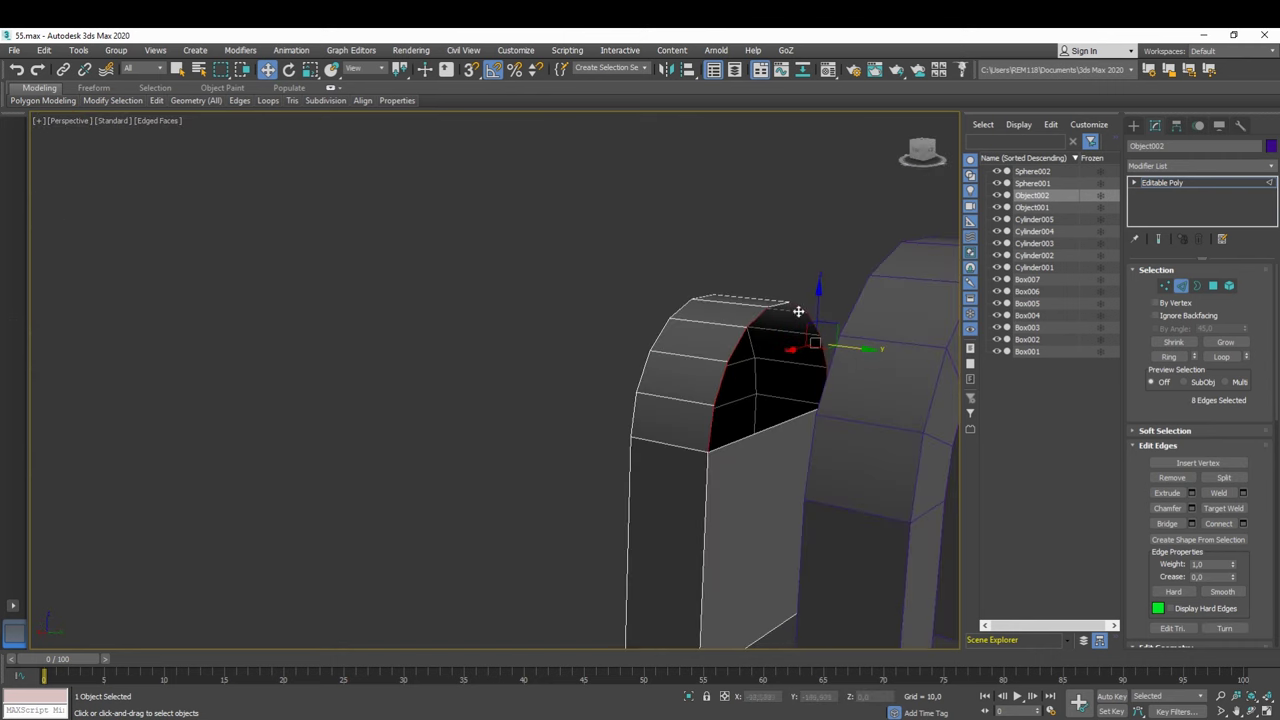
pyautogui.click(902, 484)
pyautogui.keyDown('alt'); pyautogui.moveTo(902, 484); pyautogui.dragTo(684, 484, button='middle'); pyautogui.keyUp('alt')
pyautogui.click(1165, 525)
pyautogui.click(1162, 182)
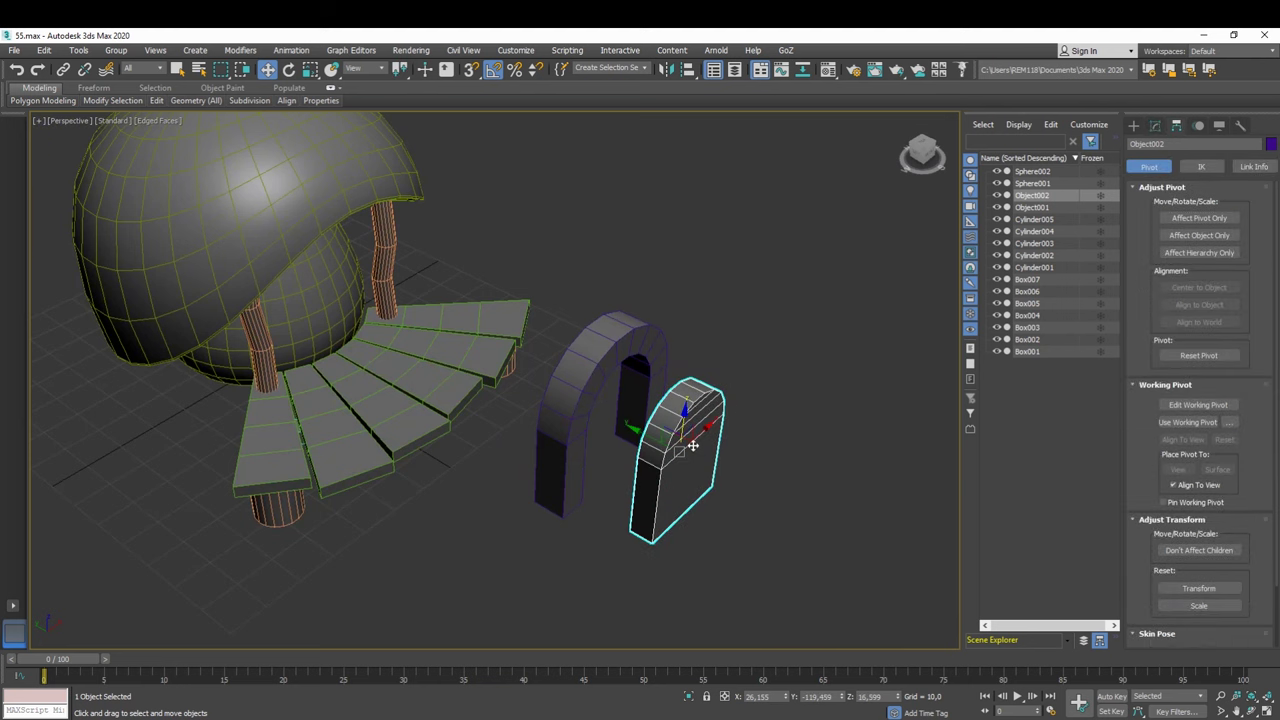
# Step: Scale and move the arch and its door to the front of the house
pyautogui.press('f')
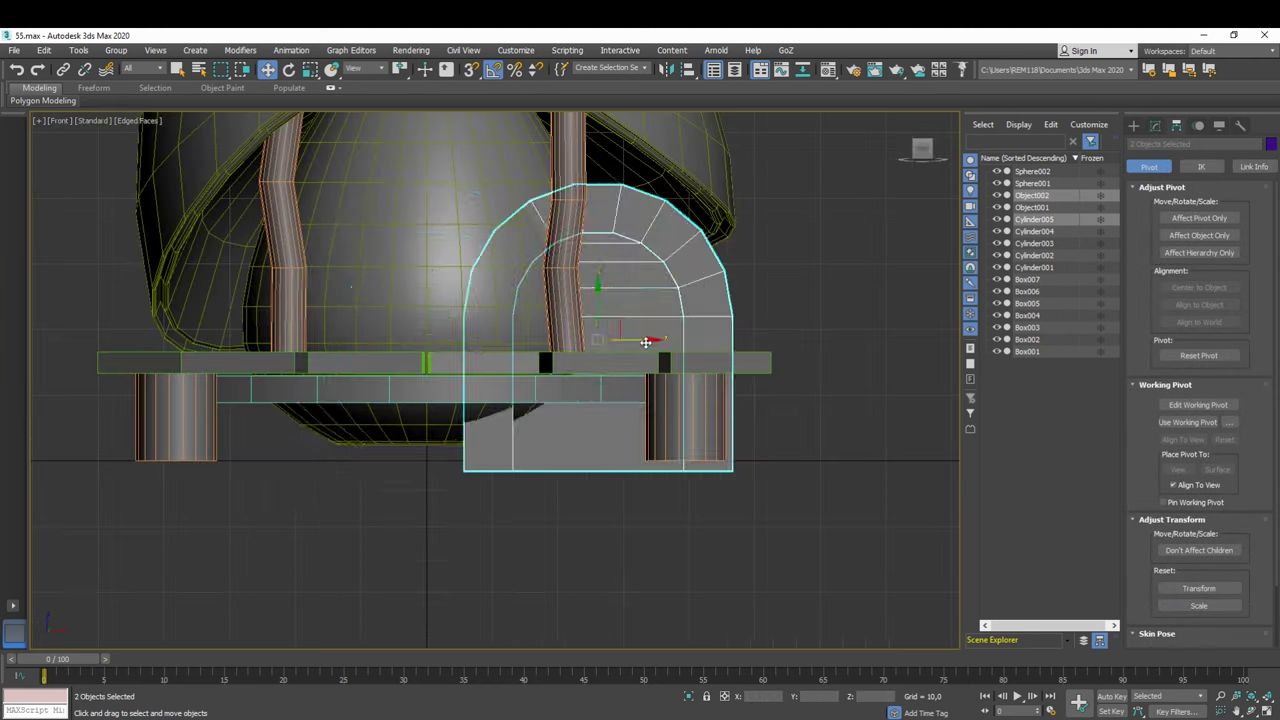
pyautogui.moveTo(424, 298)
pyautogui.keyDown('alt'); pyautogui.mouseDown(button='middle')
pyautogui.moveTo(506, 284)
pyautogui.moveTo(525, 300)
pyautogui.moveTo(451, 283)
pyautogui.moveTo(494, 366)
pyautogui.moveTo(463, 337)
pyautogui.mouseUp(button='middle'); pyautogui.keyUp('alt')
pyautogui.press('r')
pyautogui.press('w')
pyautogui.click(512, 290)
pyautogui.scroll(3, 507, 288)
pyautogui.rightClick(481, 358)
pyautogui.keyDown('alt'); pyautogui.moveTo(529, 432); pyautogui.dragTo(428, 290, button='middle'); pyautogui.keyUp('alt')
pyautogui.scroll(2, 430, 300)
# Step: Adjust the door panel's vertices and check the doorway's fit between the two posts
pyautogui.press('1')
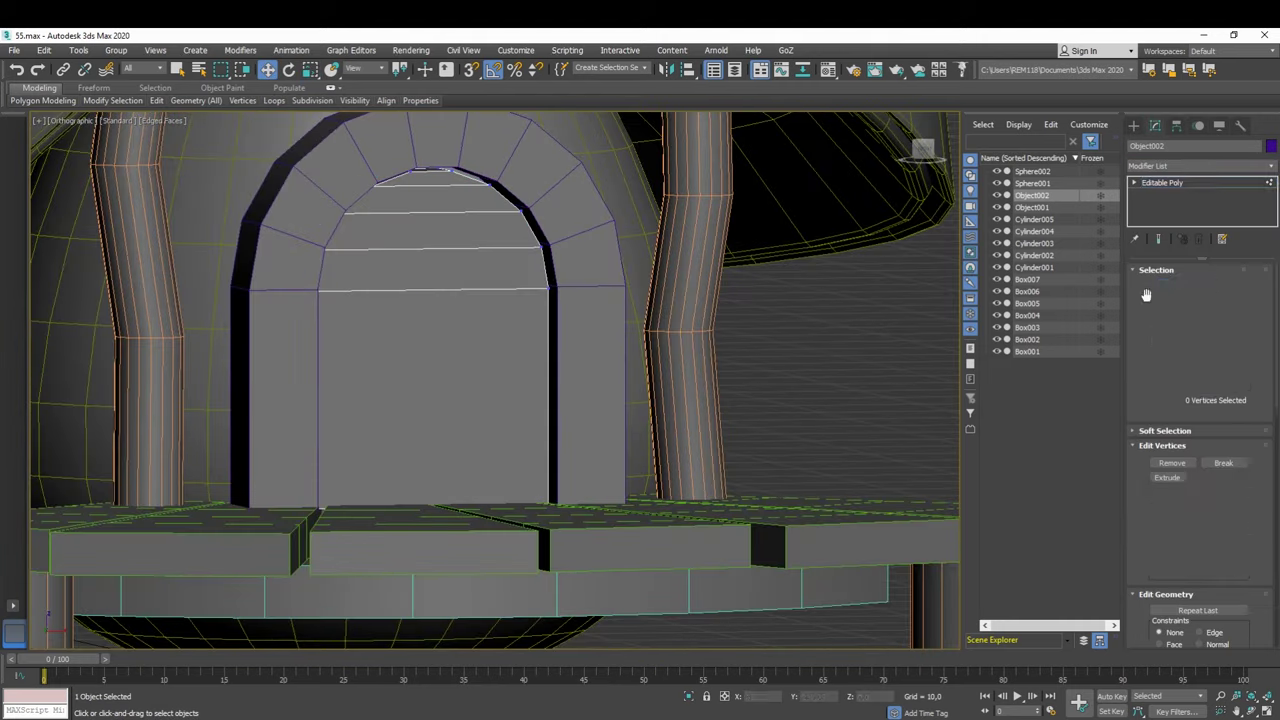
pyautogui.keyDown('alt'); pyautogui.moveTo(425, 455); pyautogui.dragTo(470, 400, button='middle'); pyautogui.keyUp('alt')
pyautogui.scroll(-5, 470, 400)
pyautogui.press('1')
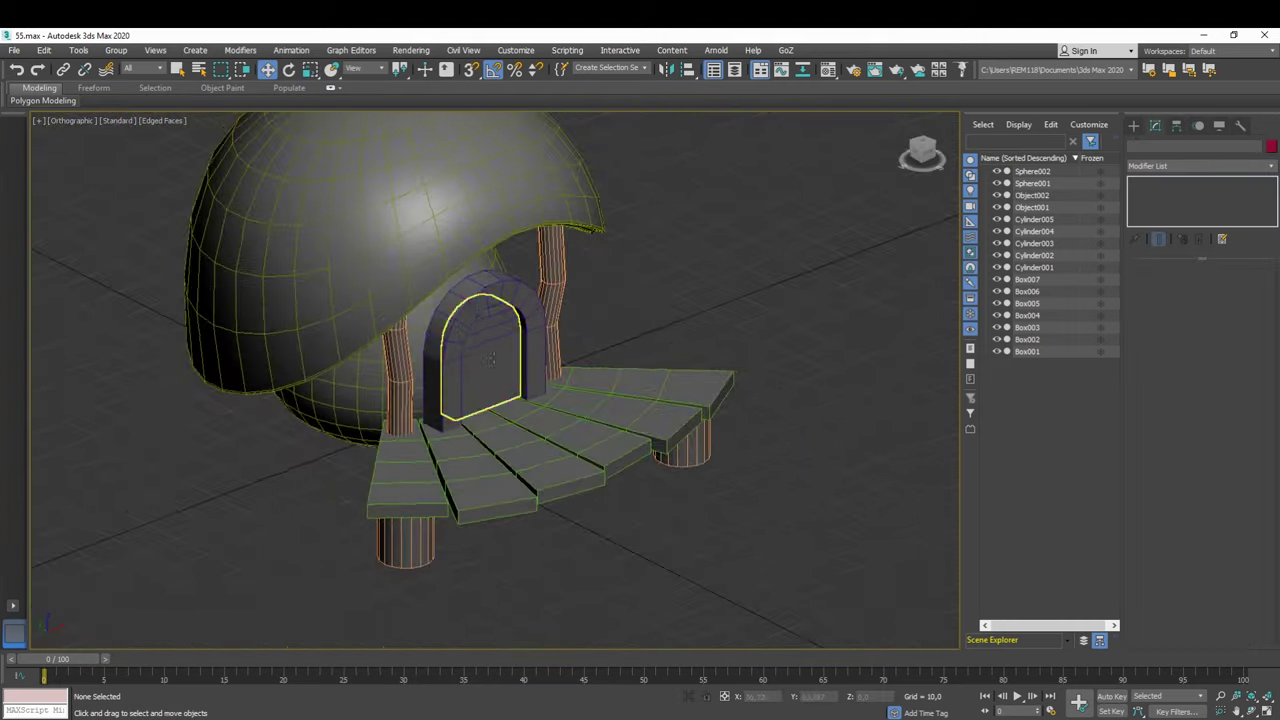
pyautogui.click(455, 330)
pyautogui.press('z')
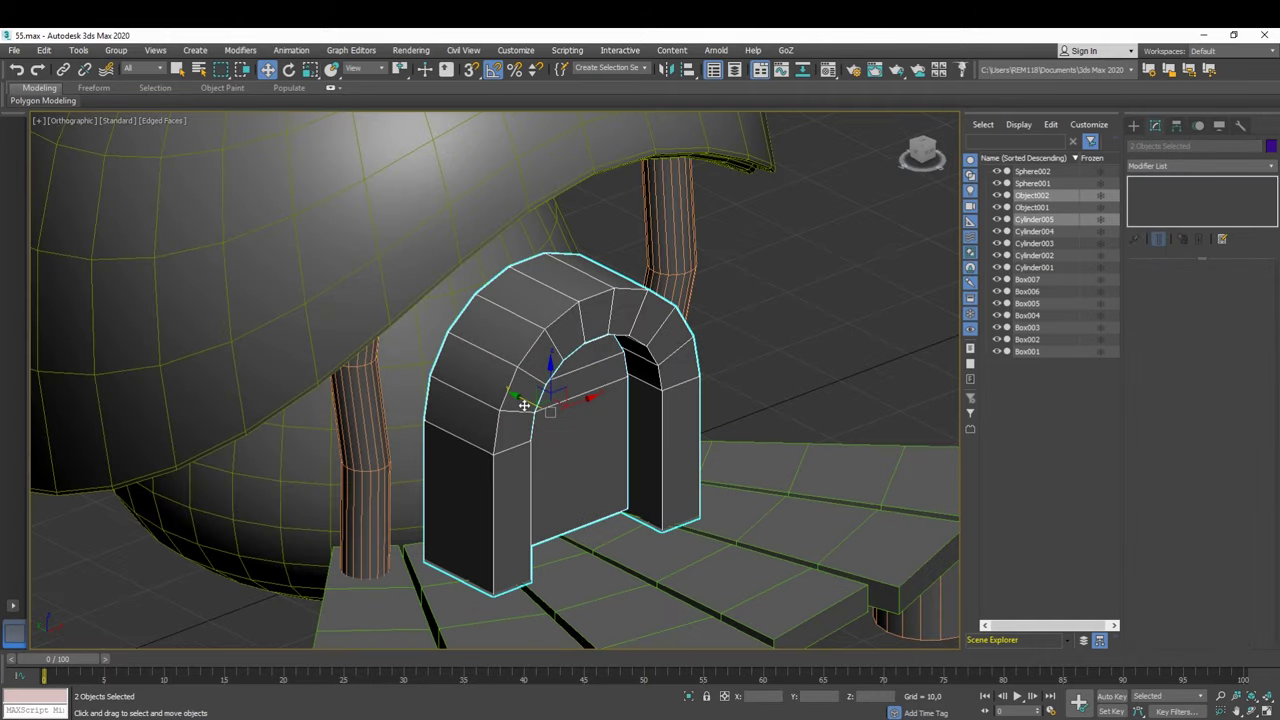
pyautogui.moveTo(524, 404)
pyautogui.keyDown('alt'); pyautogui.mouseDown(button='middle')
pyautogui.moveTo(309, 317)
pyautogui.moveTo(519, 418)
pyautogui.mouseUp(button='middle'); pyautogui.keyUp('alt')
pyautogui.click(519, 418)
pyautogui.scroll(-3, 519, 418)
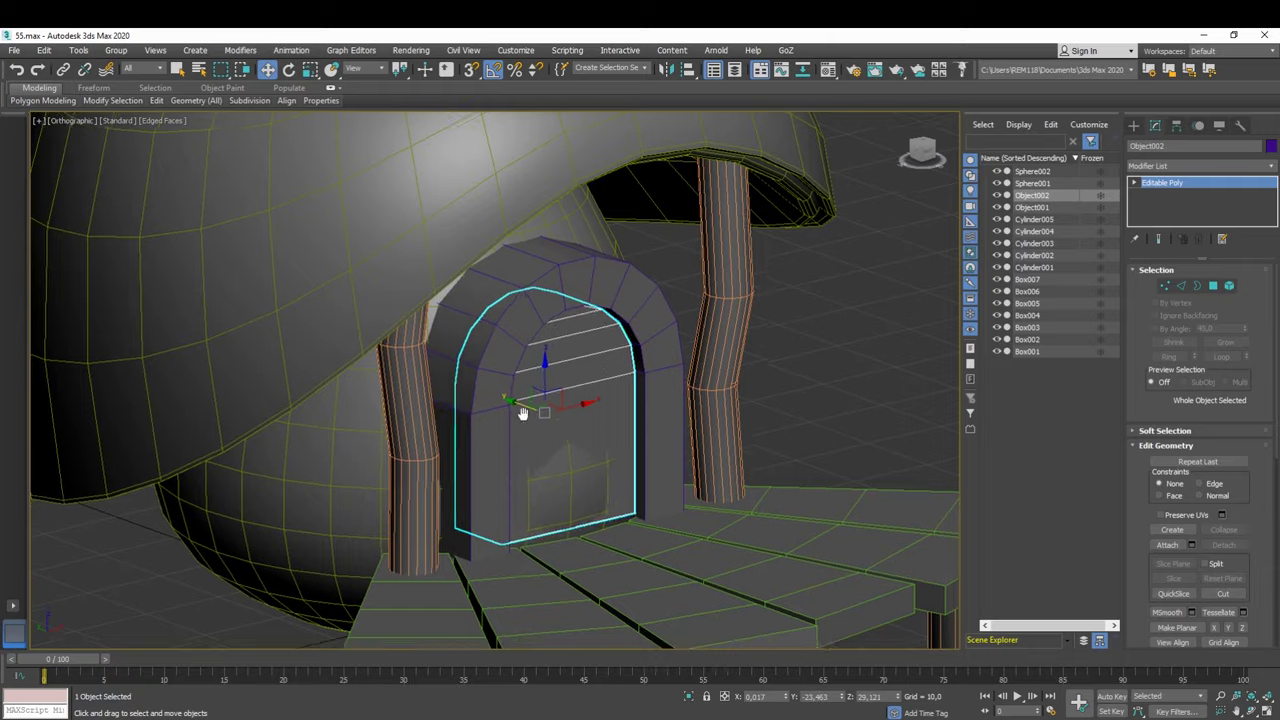
pyautogui.scroll(-5, 635, 480)
pyautogui.press('p')
pyautogui.click(590, 476)
# Step: Copy a deck support leg as Cylinder006, flatten it and inset its top into a ring
pyautogui.keyDown('shift'); pyautogui.moveTo(619, 484); pyautogui.dragTo(746, 483); pyautogui.keyUp('shift')
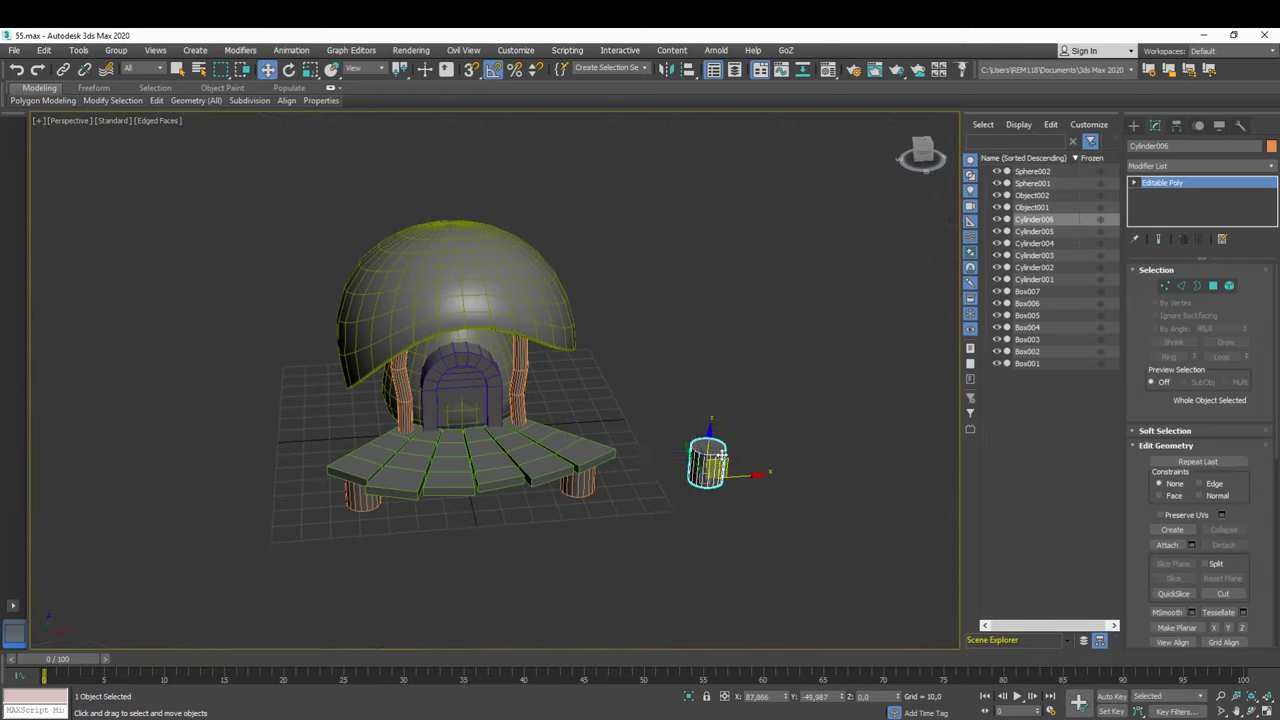
pyautogui.scroll(4, 706, 457)
pyautogui.press('r')
pyautogui.moveTo(652, 460); pyautogui.dragTo(652, 490)
pyautogui.keyDown('alt'); pyautogui.moveTo(652, 490); pyautogui.dragTo(623, 403, button='middle'); pyautogui.keyUp('alt')
pyautogui.press('w')
pyautogui.click(623, 403)
pyautogui.press('z')
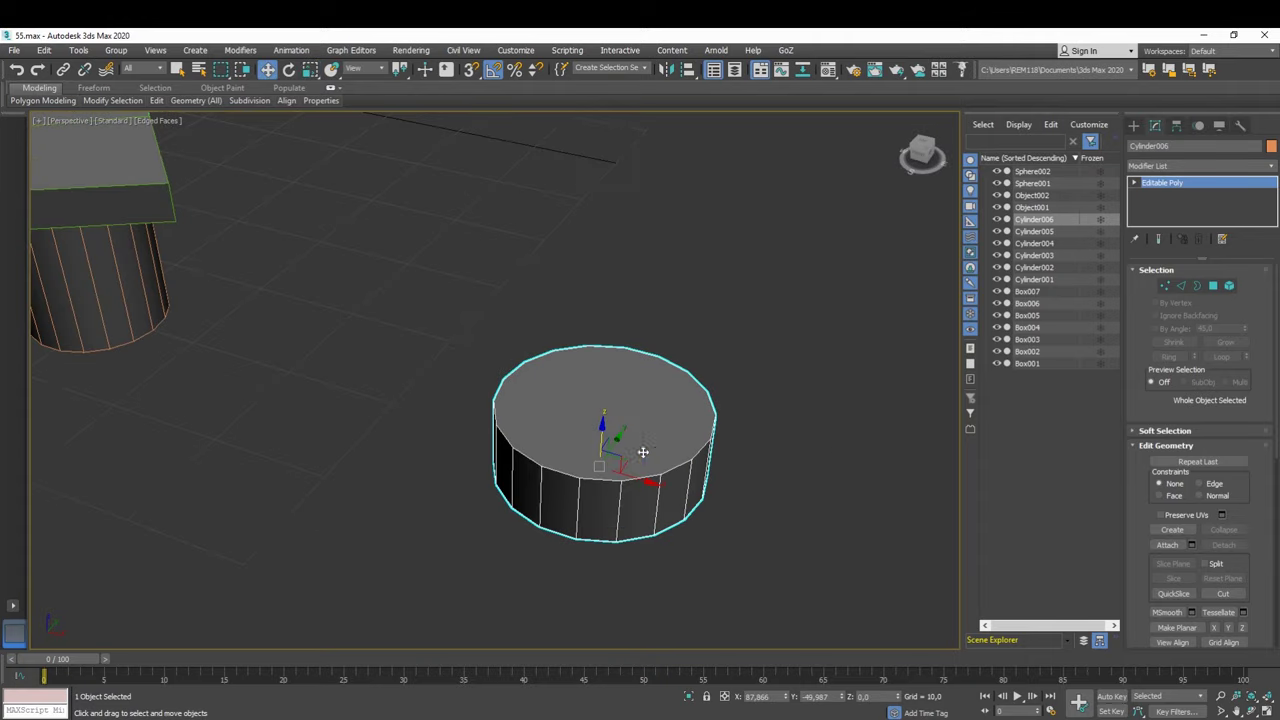
pyautogui.click(502, 426)
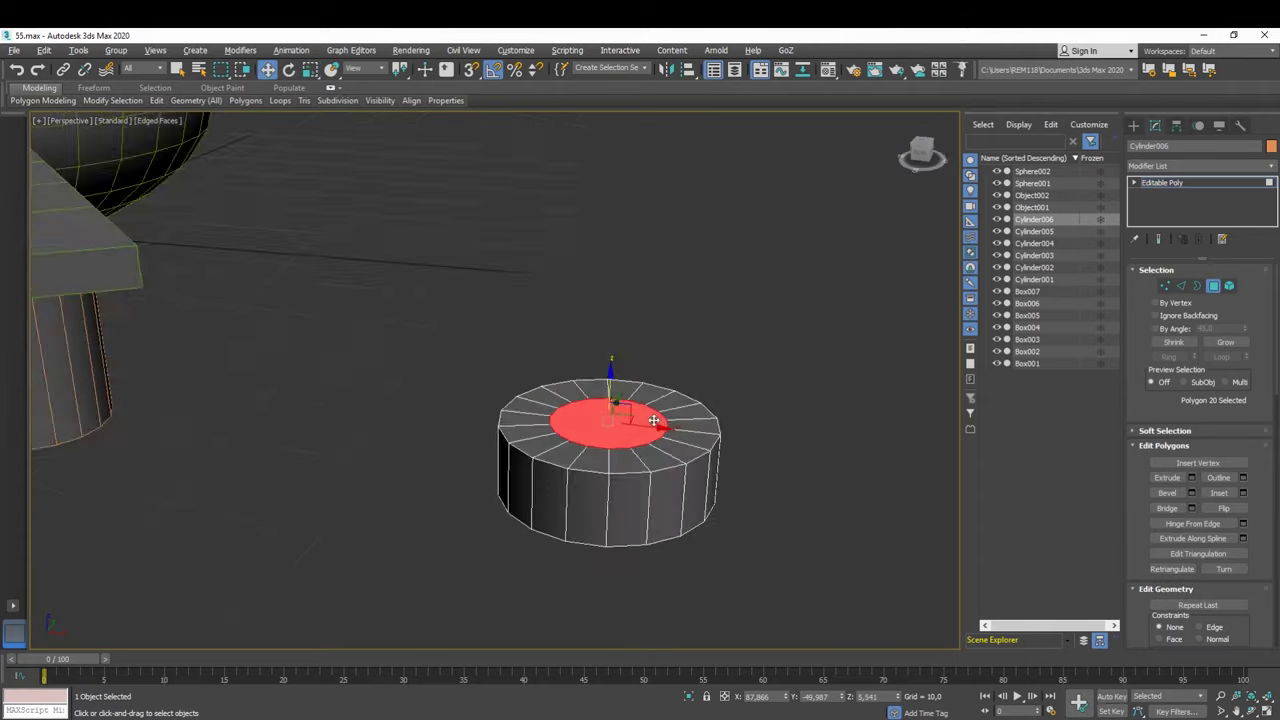
pyautogui.scroll(-4, 560, 450)
pyautogui.keyDown('alt'); pyautogui.moveTo(560, 450); pyautogui.dragTo(590, 537, button='middle'); pyautogui.keyUp('alt')
pyautogui.press('z')
pyautogui.press('4')
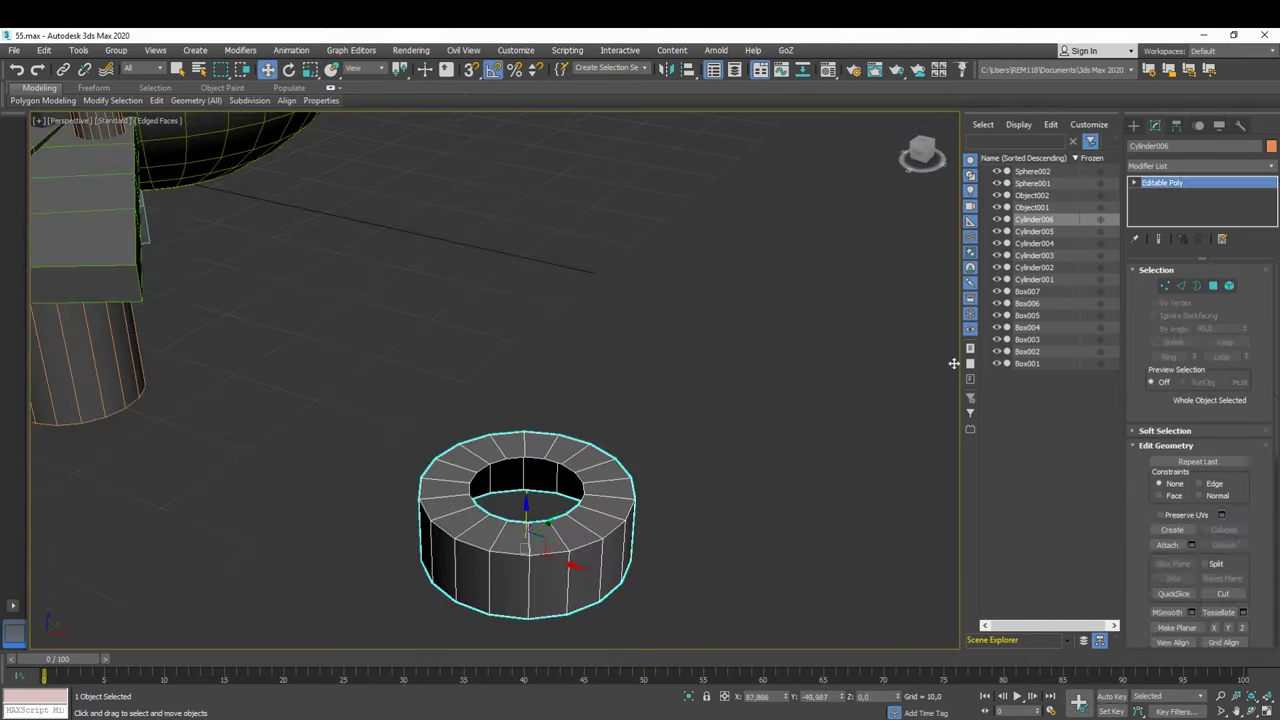
# Step: Delete the extra copy and place the small ring on top of the mushroom cap
pyautogui.moveTo(524, 483)
pyautogui.keyDown('alt'); pyautogui.mouseDown(button='middle')
pyautogui.moveTo(539, 412)
pyautogui.moveTo(560, 450)
pyautogui.moveTo(560, 420)
pyautogui.mouseUp(button='middle'); pyautogui.keyUp('alt')
pyautogui.press('w')
pyautogui.press('Delete')
pyautogui.scroll(-5, 560, 470)
pyautogui.click(590, 486)
pyautogui.moveTo(591, 494); pyautogui.dragTo(500, 357)
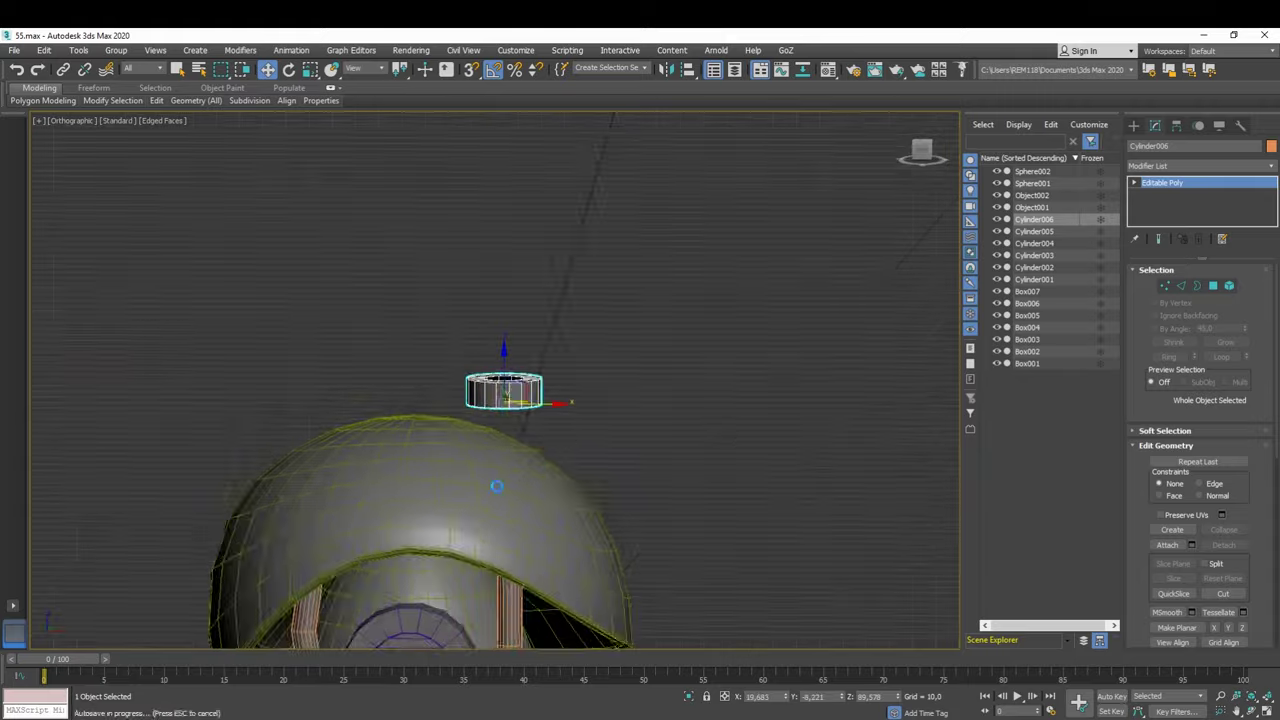
pyautogui.moveTo(500, 357)
pyautogui.keyDown('alt'); pyautogui.mouseDown(button='middle')
pyautogui.moveTo(520, 400)
pyautogui.moveTo(401, 462)
pyautogui.moveTo(656, 424)
pyautogui.mouseUp(button='middle'); pyautogui.keyUp('alt')
pyautogui.scroll(-3, 600, 440)
pyautogui.press('r')
pyautogui.press('z')
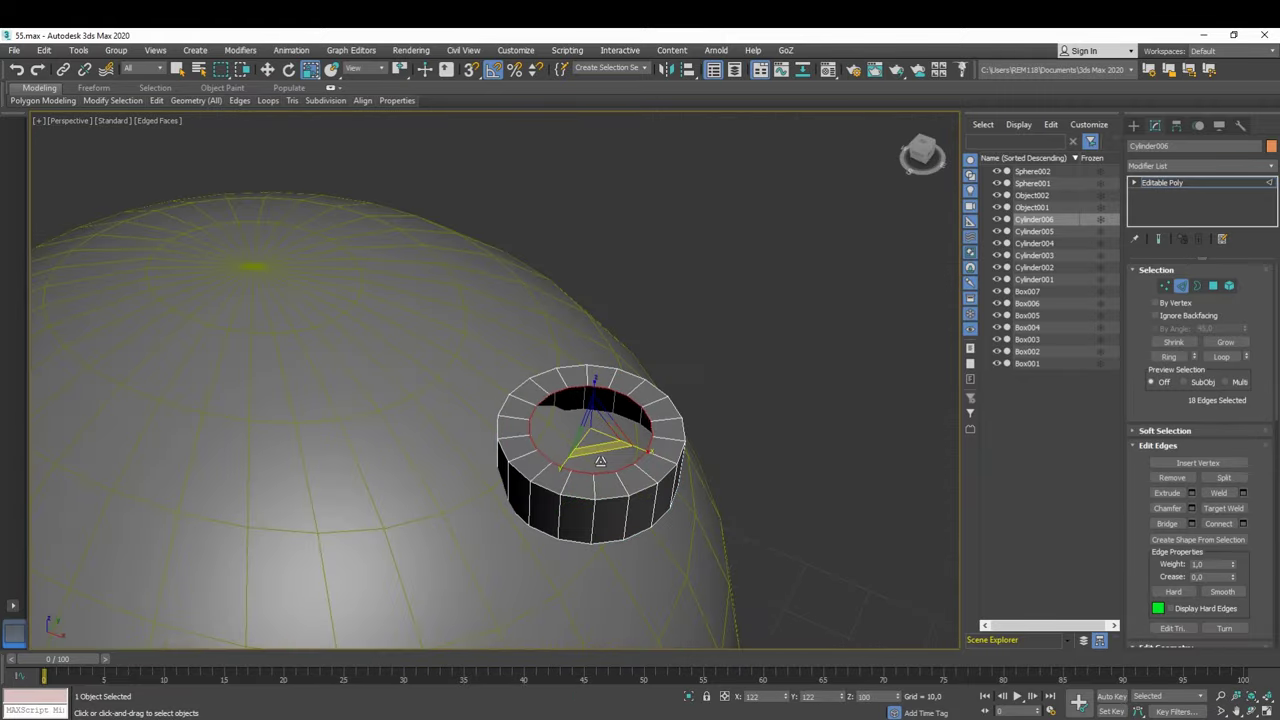
pyautogui.press('6')
pyautogui.keyDown('alt'); pyautogui.moveTo(600, 460); pyautogui.dragTo(620, 420, button='middle'); pyautogui.keyUp('alt')
pyautogui.scroll(-4, 620, 420)
pyautogui.scroll(5, 630, 402)
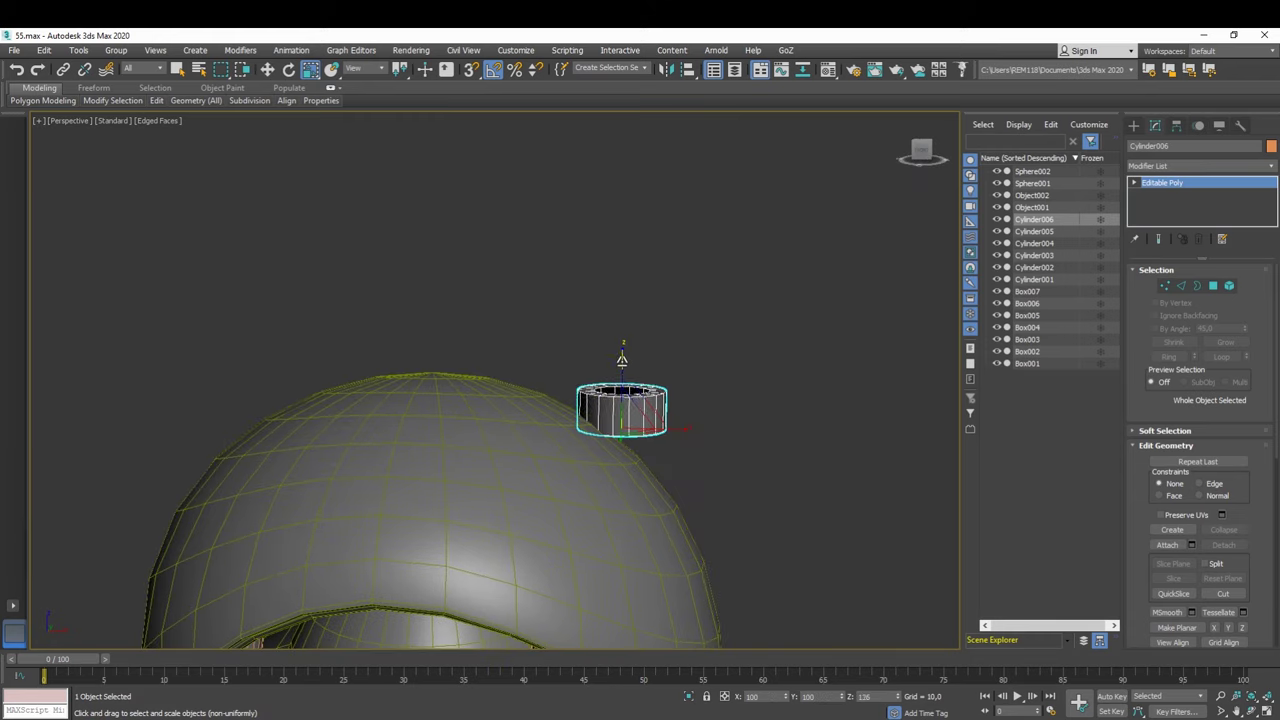
# Step: Shift-move the ring's top edges upward to extrude a chimney tube
pyautogui.press('e')
pyautogui.moveTo(629, 356); pyautogui.dragTo(645, 455, button='middle')
pyautogui.click(663, 433)
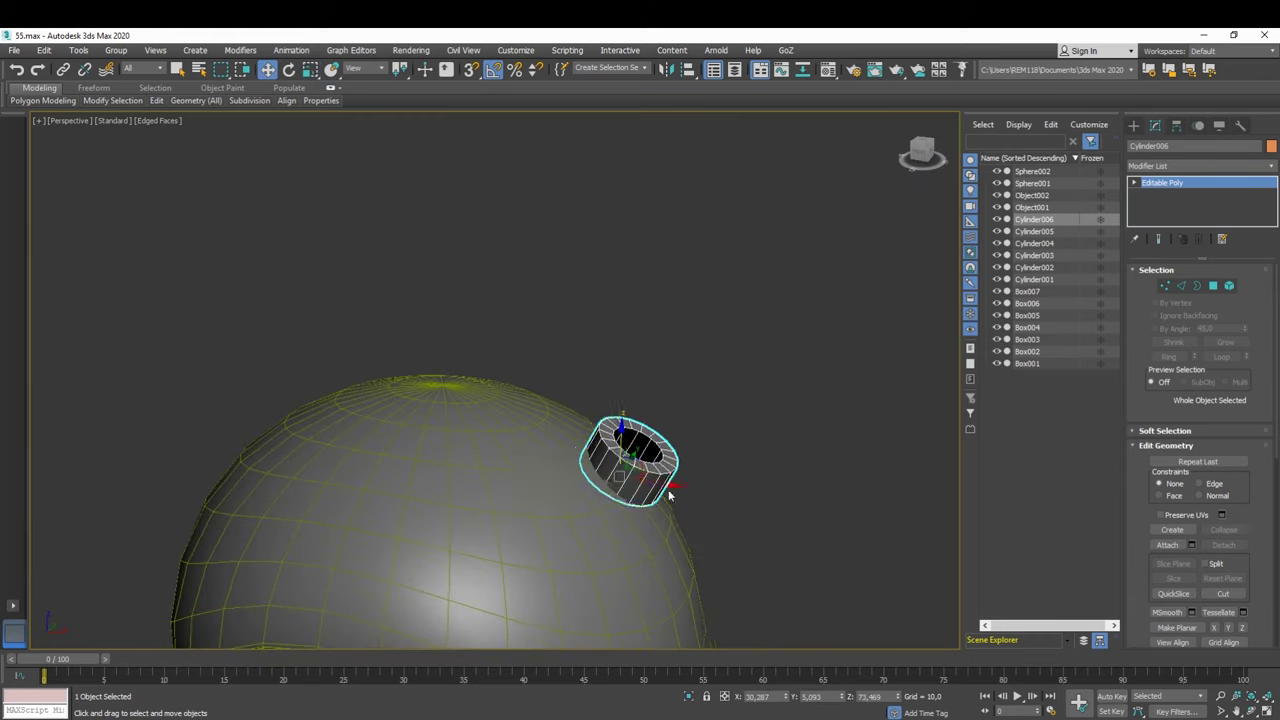
pyautogui.rightClick(630, 458)
pyautogui.scroll(4, 652, 452)
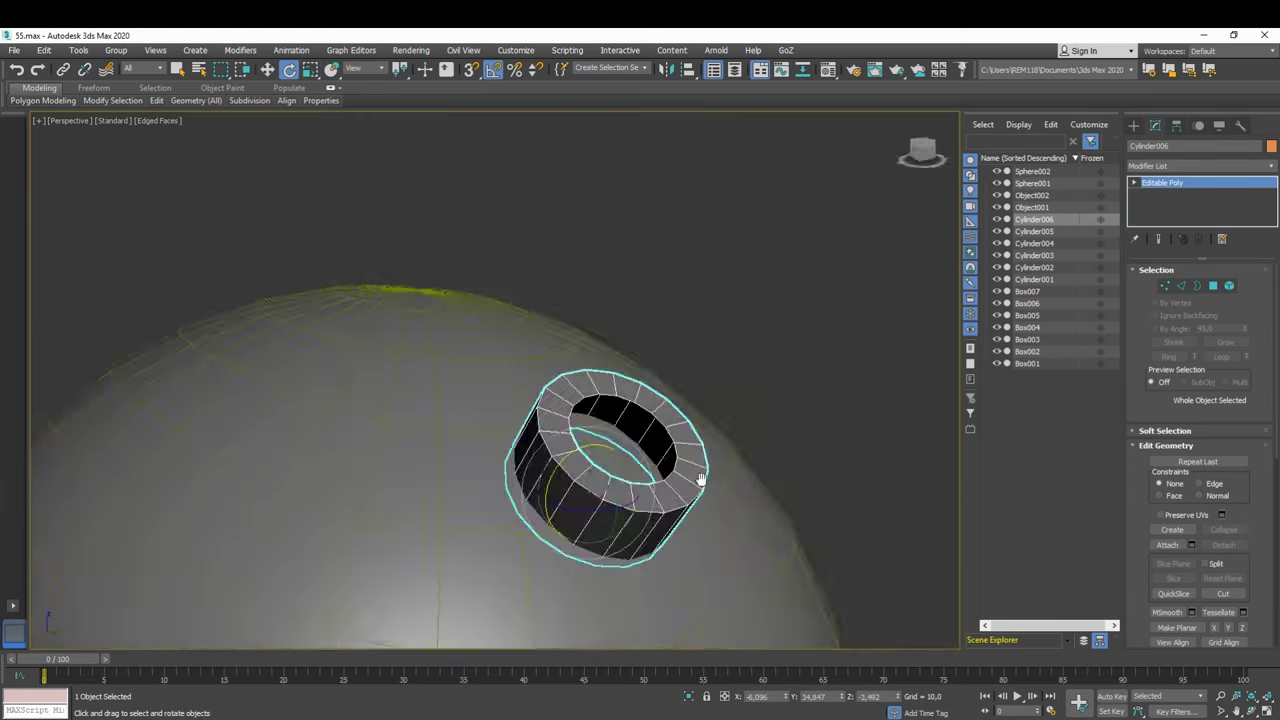
pyautogui.moveTo(652, 452)
pyautogui.keyDown('alt'); pyautogui.mouseDown(button='middle')
pyautogui.moveTo(640, 430)
pyautogui.moveTo(673, 428)
pyautogui.mouseUp(button='middle'); pyautogui.keyUp('alt')
pyautogui.press('2')
pyautogui.press('w')
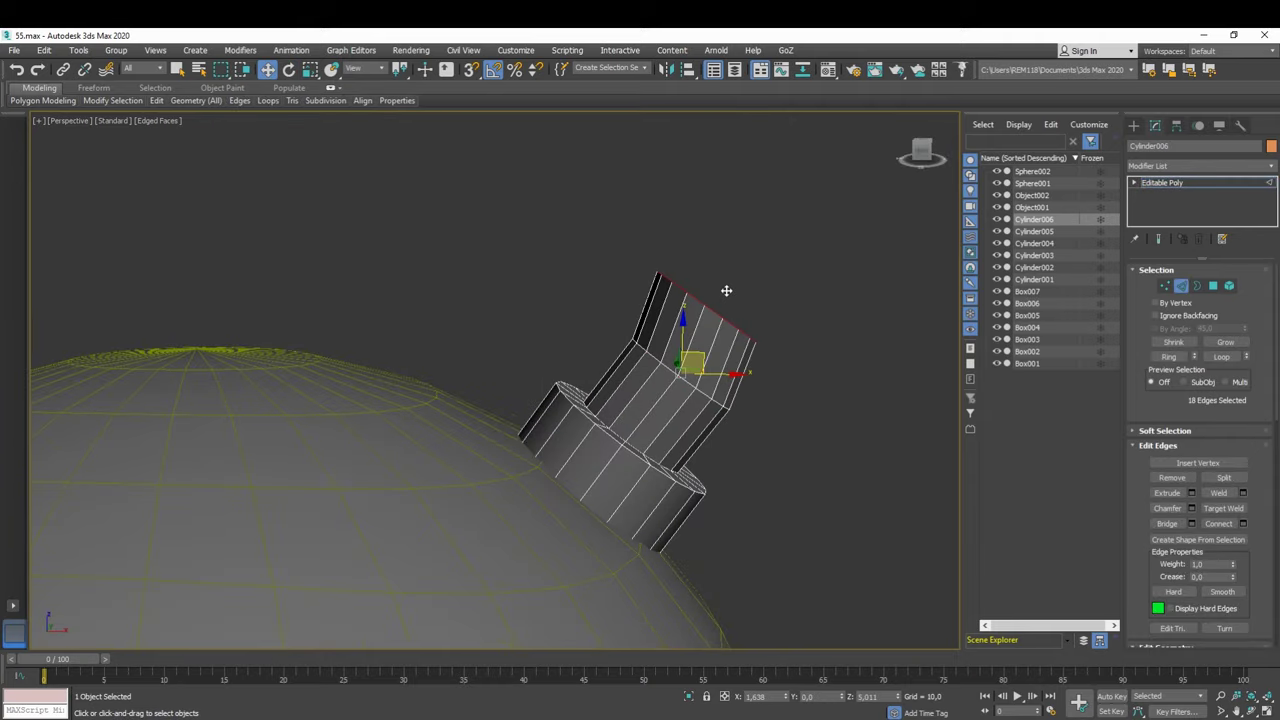
pyautogui.moveTo(726, 290)
pyautogui.keyDown('alt'); pyautogui.mouseDown(button='middle')
pyautogui.moveTo(700, 360)
pyautogui.moveTo(741, 397)
pyautogui.mouseUp(button='middle'); pyautogui.keyUp('alt')
# Step: Rotate the chimney's top edges to bend it, then draw flat Cone001 beside the house
pyautogui.press('e')
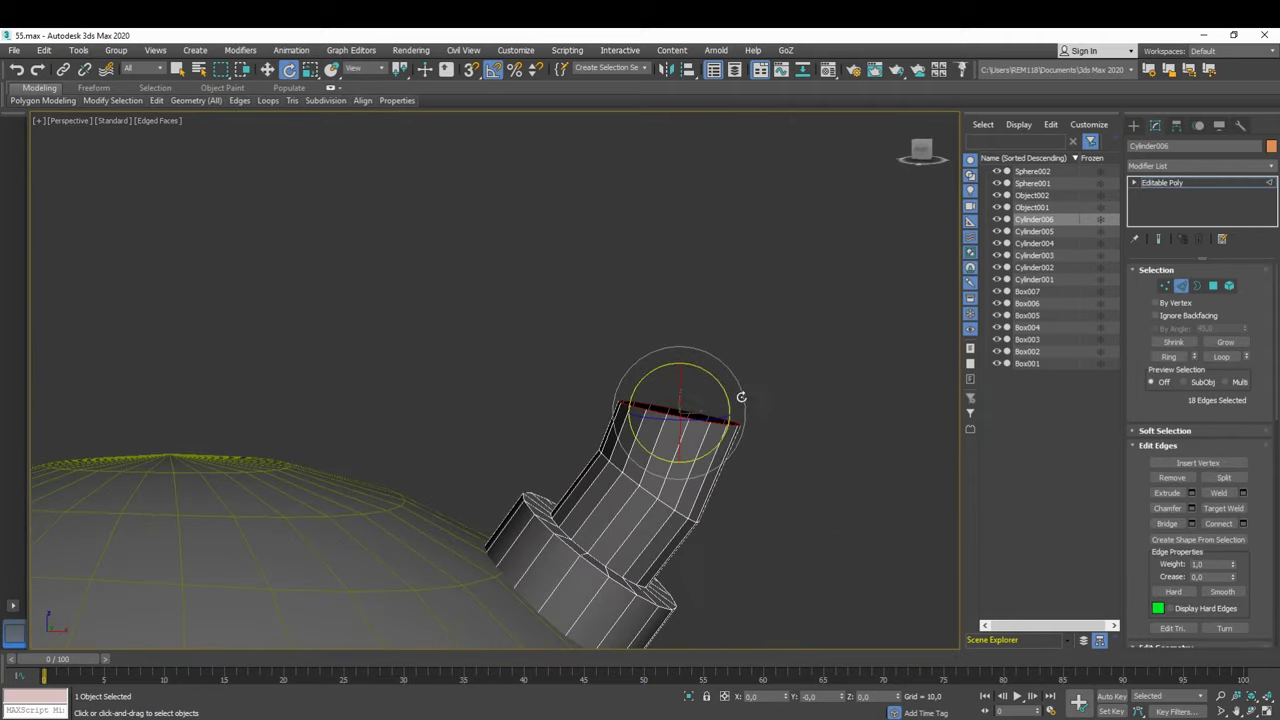
pyautogui.scroll(-4, 616, 383)
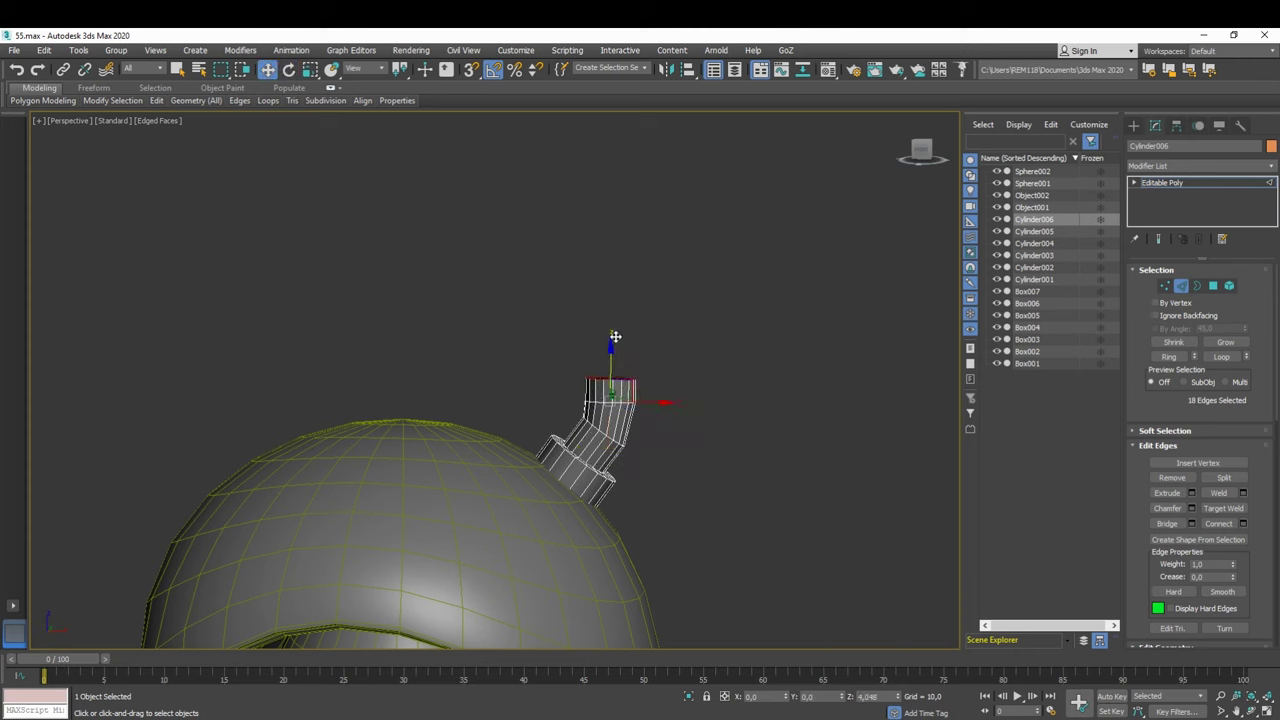
pyautogui.scroll(-3, 654, 457)
pyautogui.scroll(-3, 654, 371)
pyautogui.scroll(8, 650, 405)
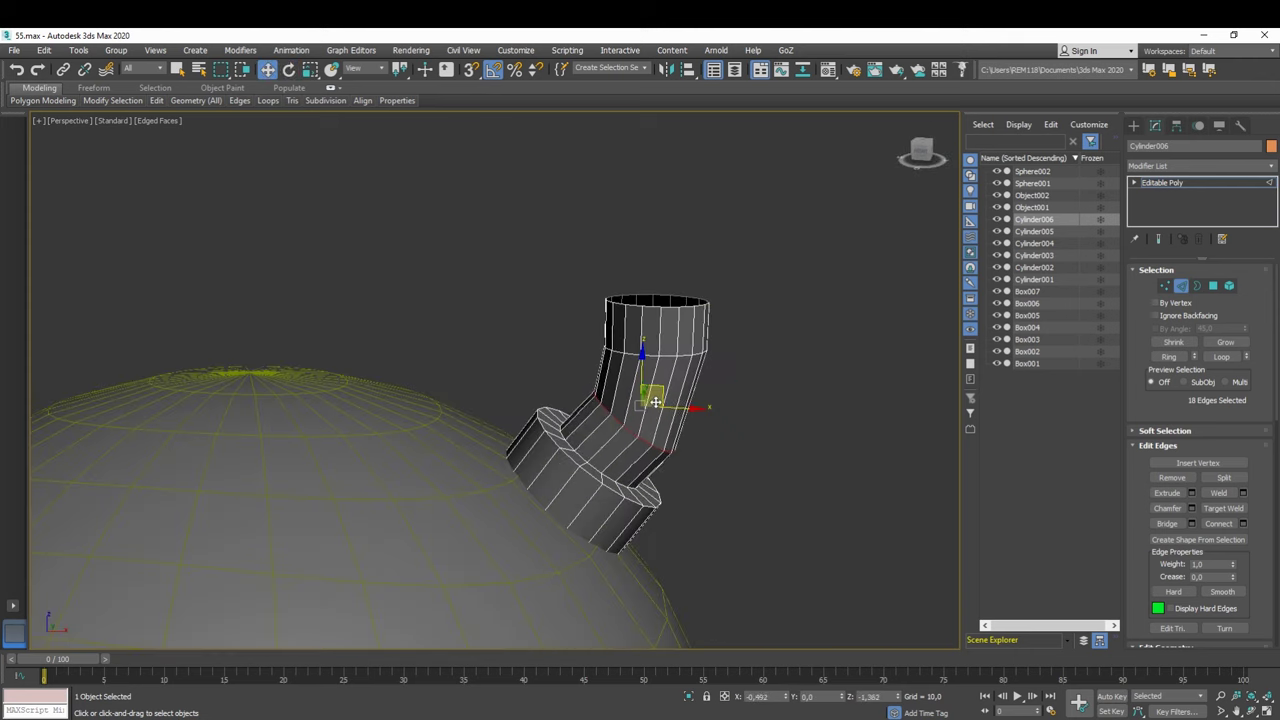
pyautogui.keyDown('alt'); pyautogui.moveTo(646, 303); pyautogui.dragTo(655, 365, button='middle'); pyautogui.keyUp('alt')
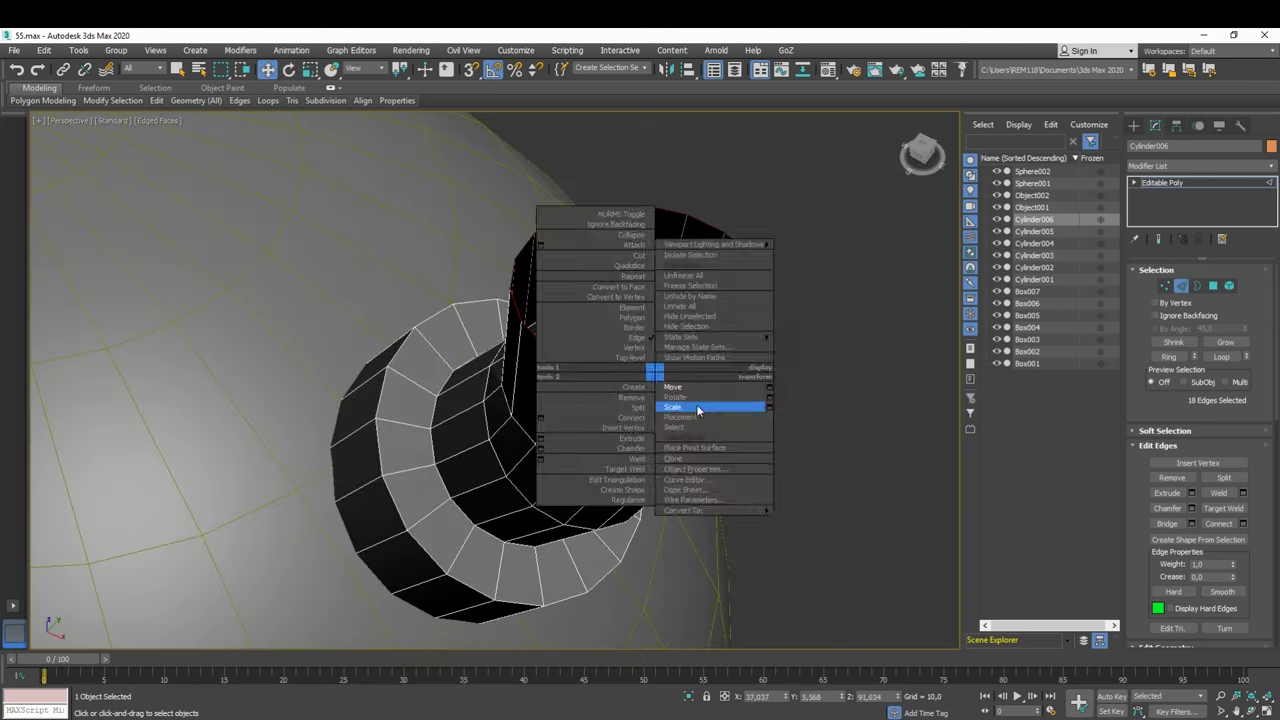
pyautogui.moveTo(651, 290)
pyautogui.keyDown('alt'); pyautogui.mouseDown(button='middle')
pyautogui.moveTo(637, 318)
pyautogui.moveTo(671, 309)
pyautogui.mouseUp(button='middle'); pyautogui.keyUp('alt')
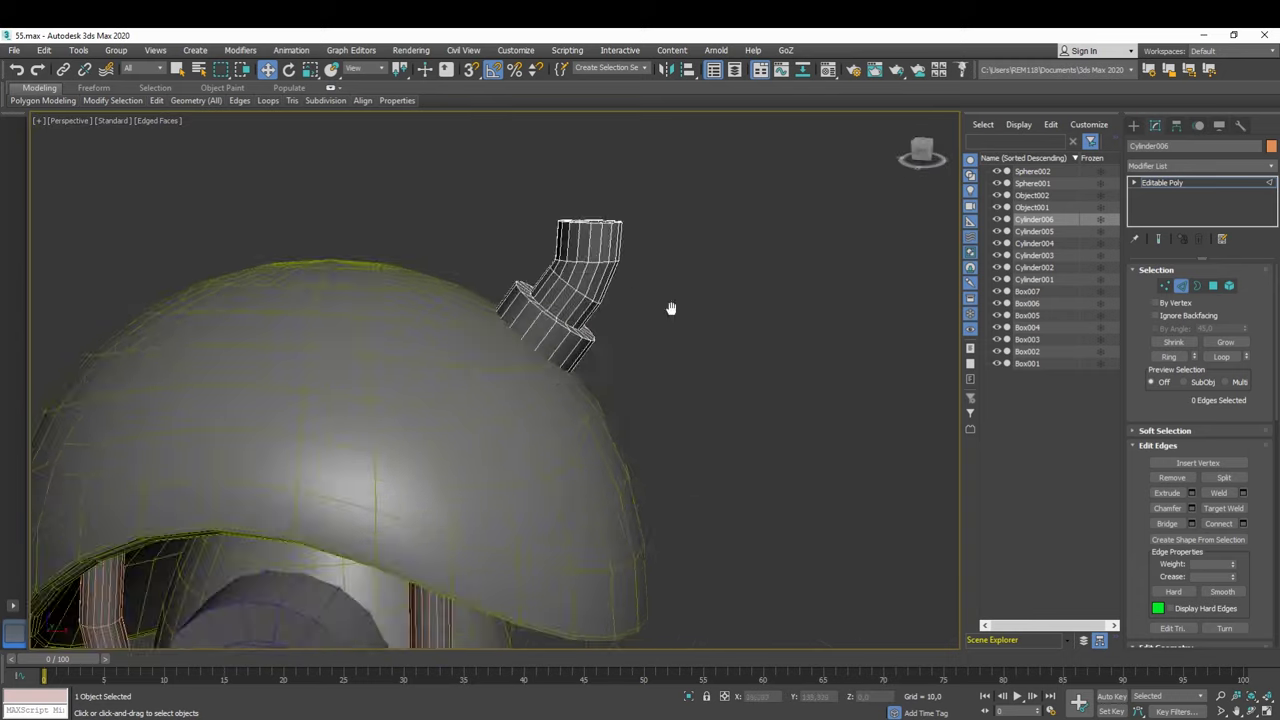
pyautogui.scroll(-5, 671, 309)
pyautogui.moveTo(697, 432); pyautogui.dragTo(717, 458)
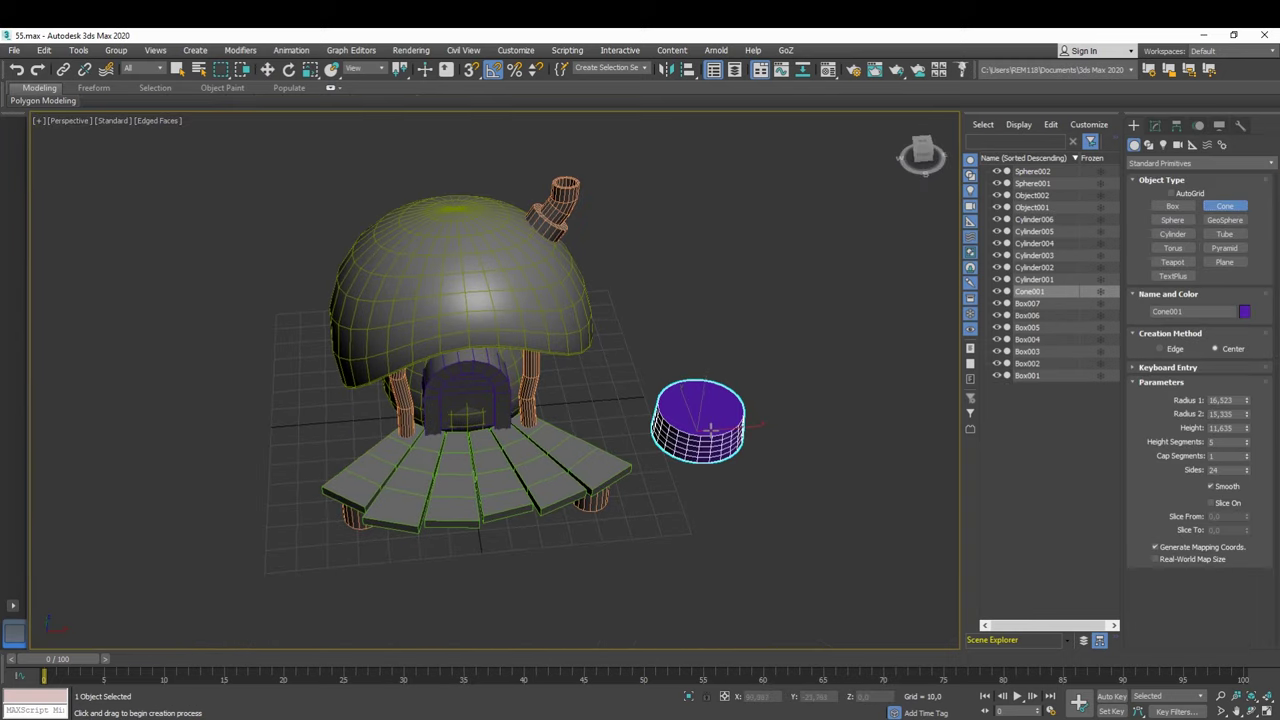
# Step: Finish the cone with a pointed tip and move it over the top of the chimney
pyautogui.click(720, 472)
pyautogui.scroll(5, 697, 432)
pyautogui.press('m')
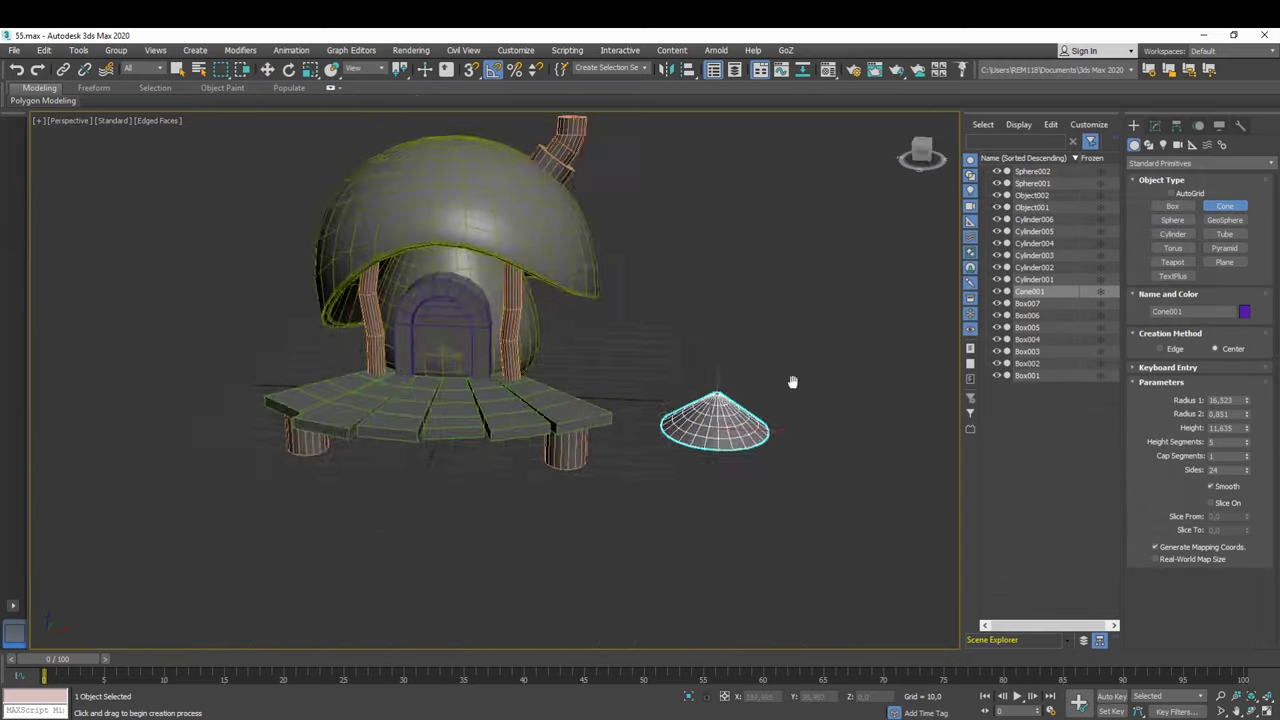
pyautogui.press('w')
pyautogui.moveTo(791, 380); pyautogui.dragTo(693, 259)
pyautogui.press('t')
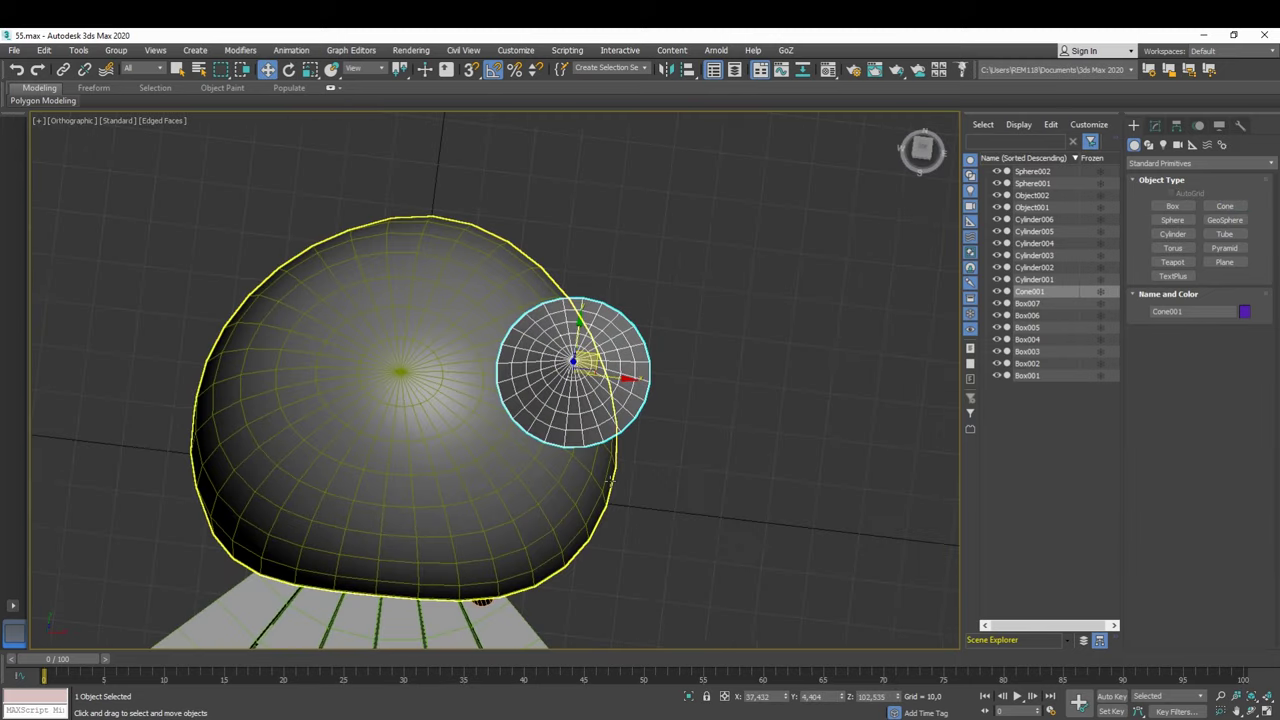
pyautogui.press('F3')
pyautogui.scroll(2, 610, 350)
pyautogui.scroll(2, 606, 328)
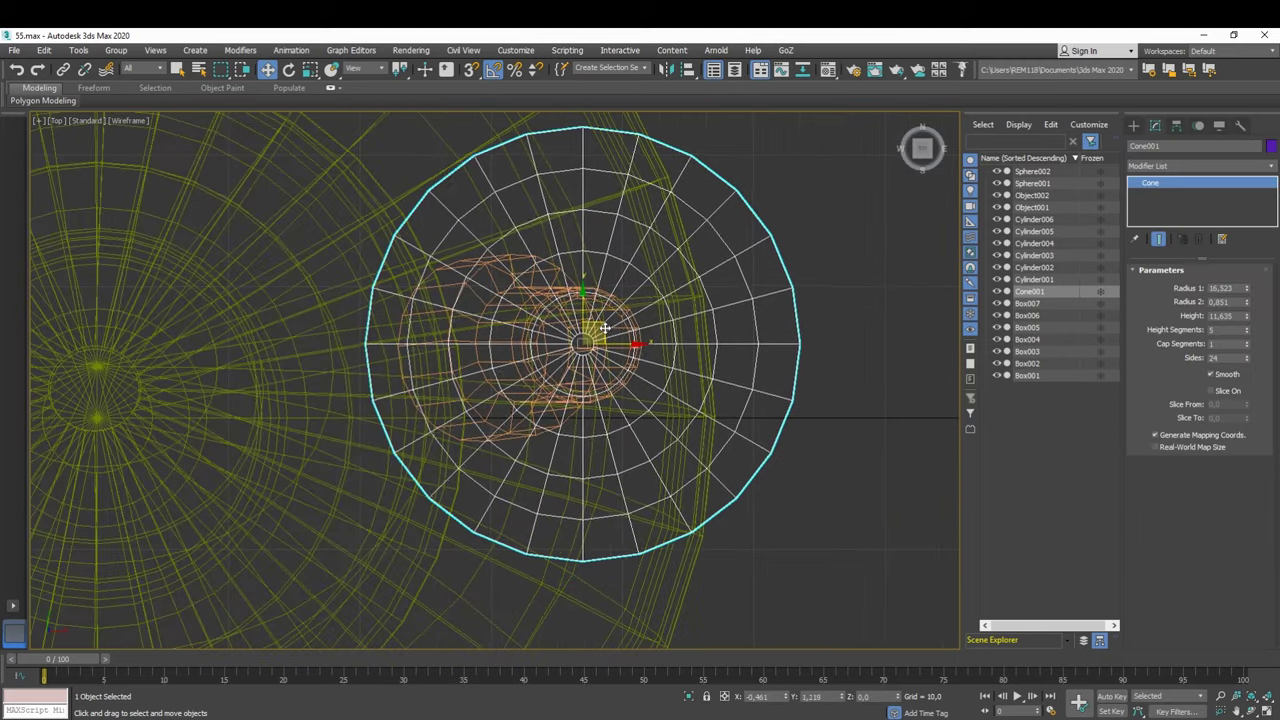
pyautogui.press('p')
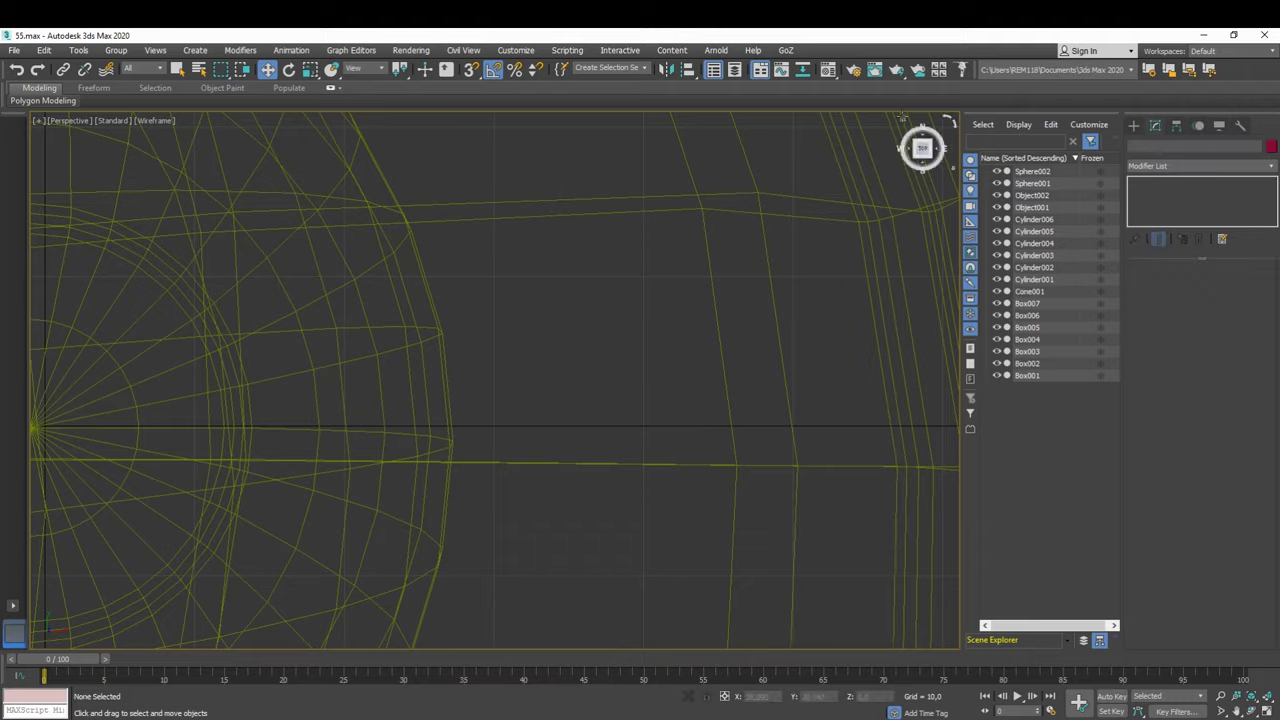
pyautogui.press('z')
# Step: Convert the cone to Editable Poly and inset its base polygon around the pipe
pyautogui.click(545, 212)
pyautogui.scroll(3, 545, 300)
pyautogui.scroll(2, 545, 300)
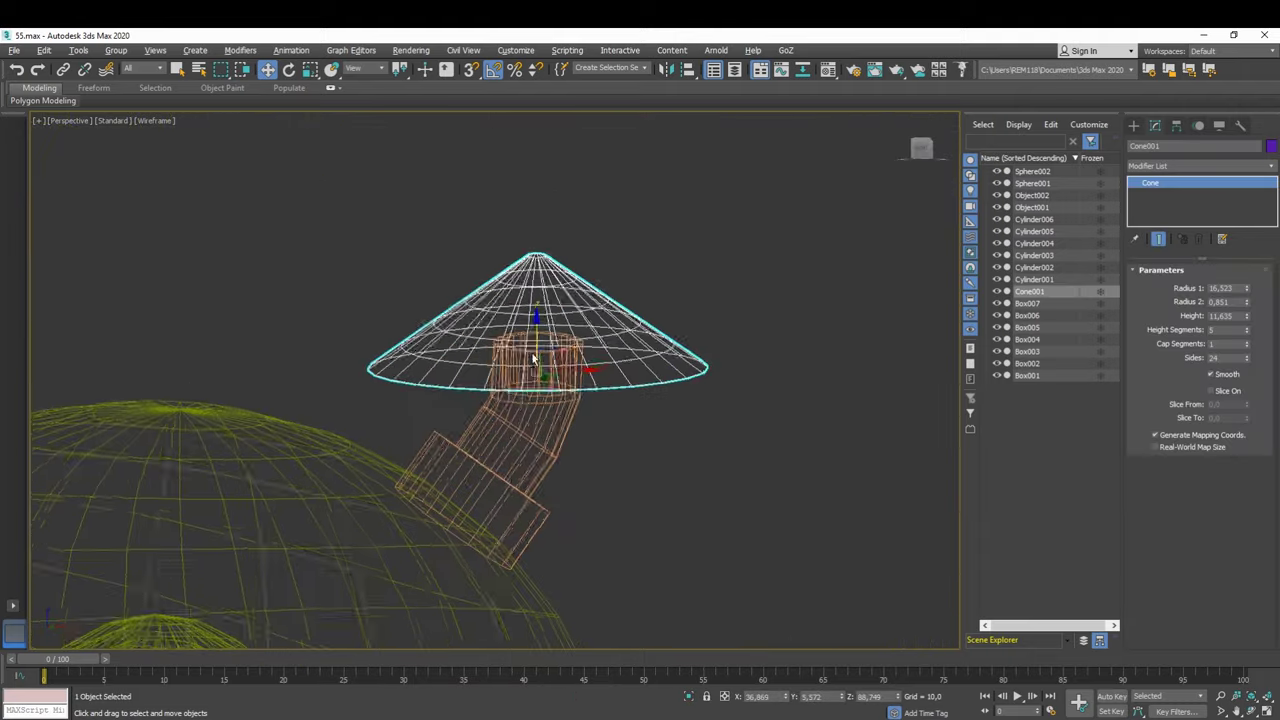
pyautogui.scroll(1, 545, 300)
pyautogui.scroll(-4, 545, 300)
pyautogui.press('F4')
pyautogui.scroll(2, 510, 330)
pyautogui.scroll(2, 514, 314)
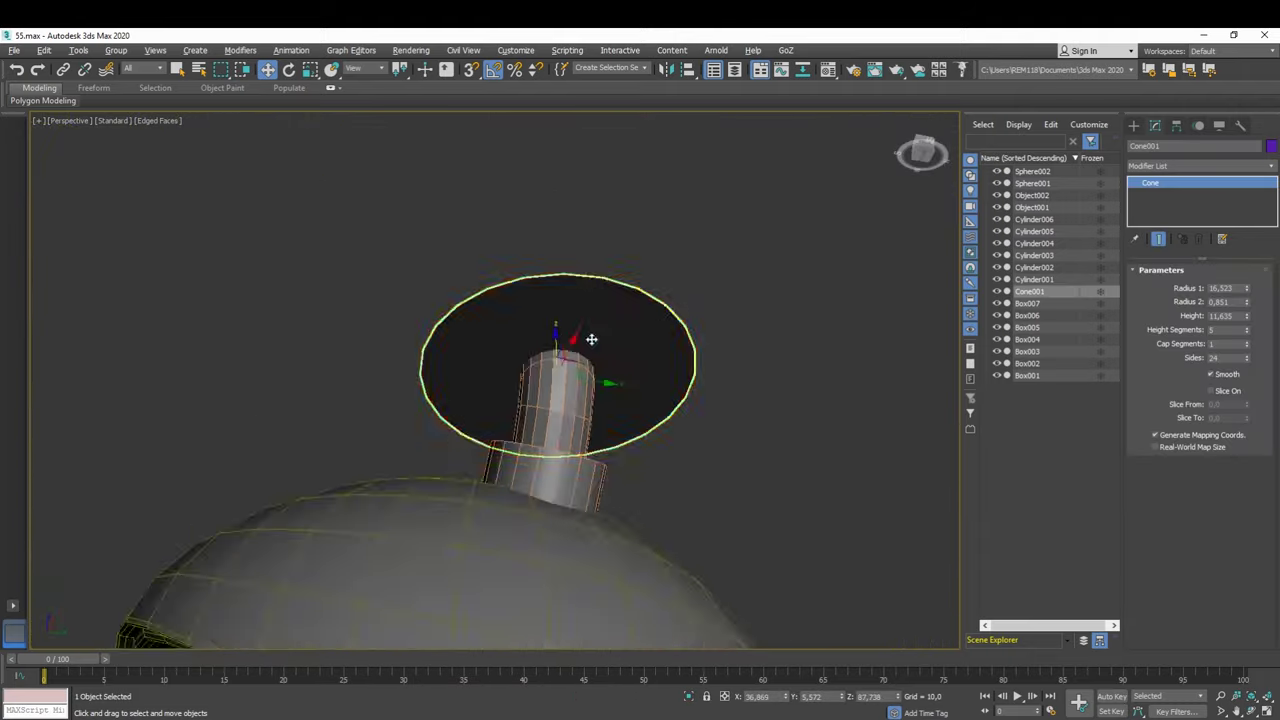
pyautogui.scroll(-2, 600, 380)
pyautogui.scroll(-1, 624, 400)
pyautogui.rightClick(624, 368)
pyautogui.click(780, 503)
pyautogui.press('4')
pyautogui.click(560, 300)
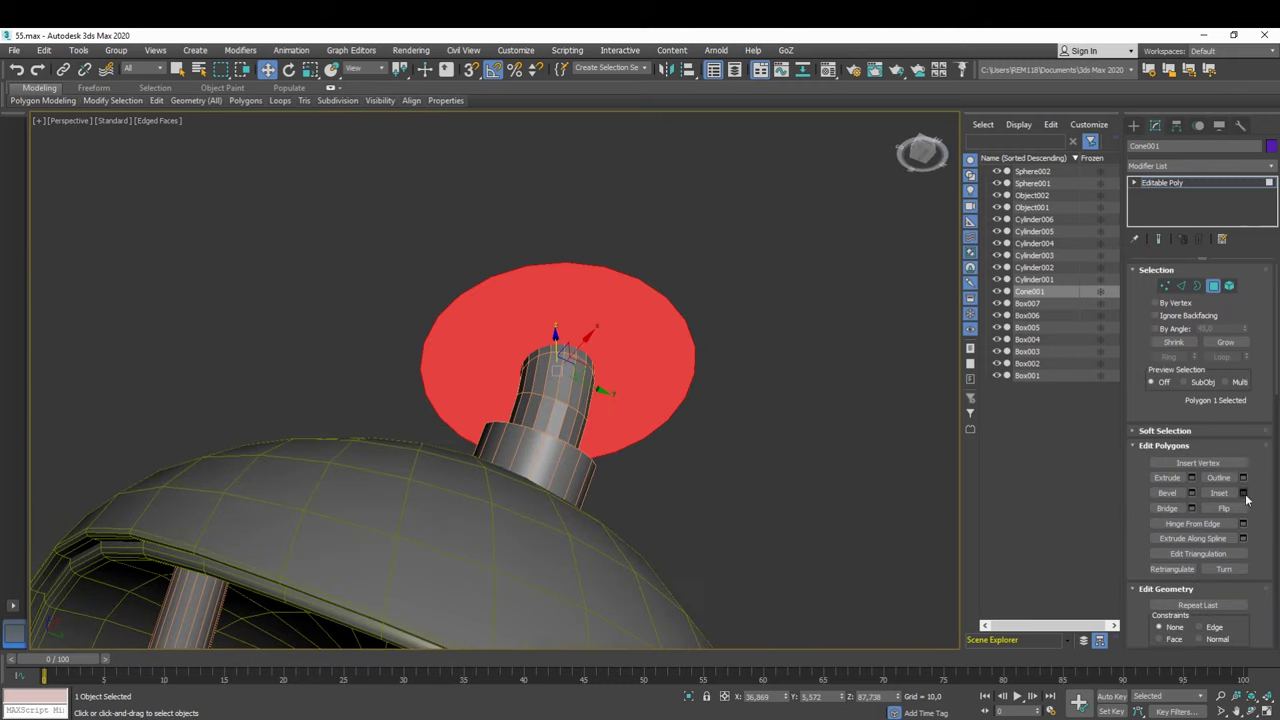
pyautogui.click(503, 426)
pyautogui.keyDown('alt'); pyautogui.moveTo(503, 426); pyautogui.dragTo(561, 302, button='middle'); pyautogui.keyUp('alt')
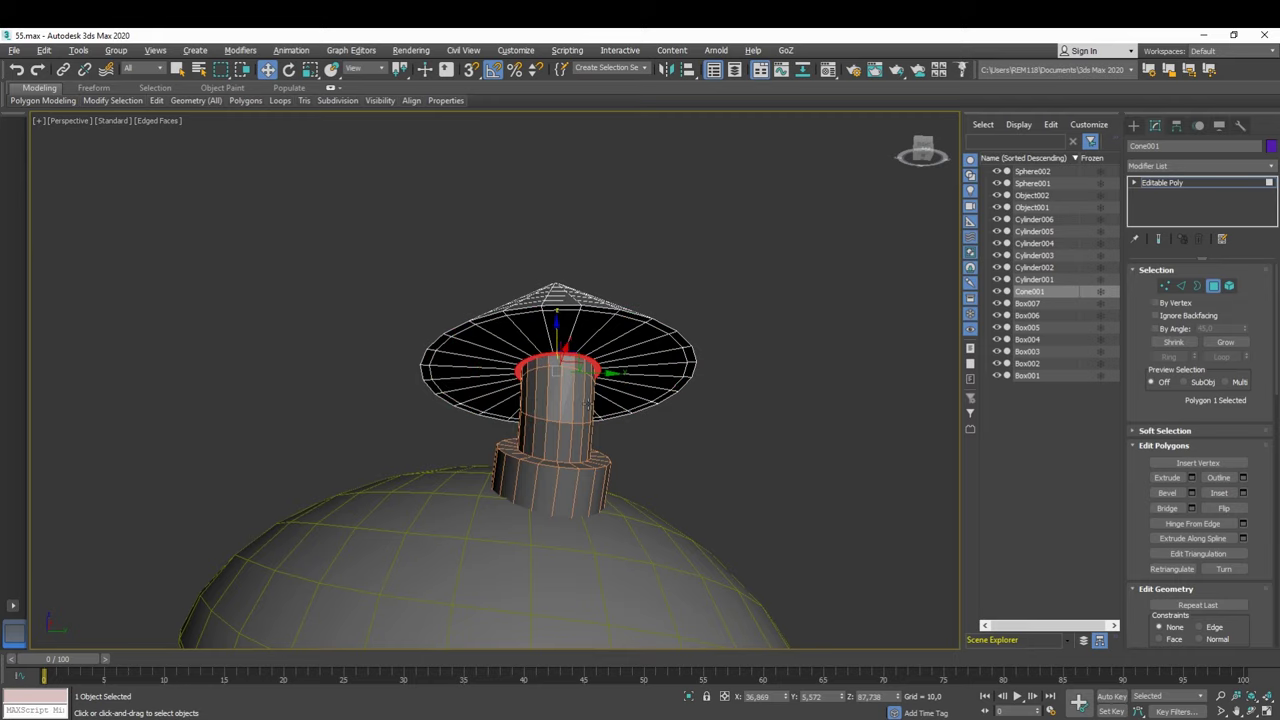
# Step: Orbit around the house to inspect the cone-capped chimney from several sides
pyautogui.keyDown('alt'); pyautogui.moveTo(586, 401); pyautogui.dragTo(771, 457, button='middle'); pyautogui.keyUp('alt')
pyautogui.click(771, 457)
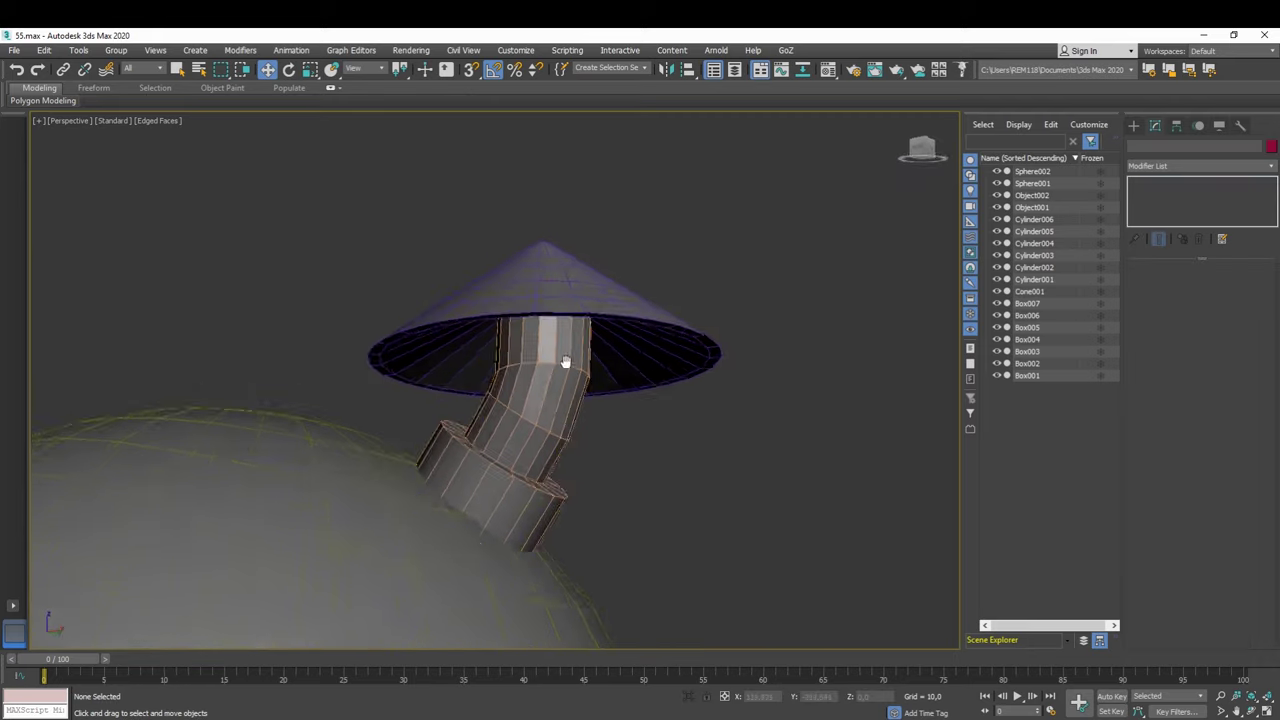
pyautogui.moveTo(565, 362)
pyautogui.keyDown('alt'); pyautogui.mouseDown(button='middle')
pyautogui.moveTo(584, 394)
pyautogui.moveTo(557, 353)
pyautogui.mouseUp(button='middle'); pyautogui.keyUp('alt')
pyautogui.scroll(-5, 584, 394)
pyautogui.scroll(5, 584, 394)
pyautogui.scroll(-8, 528, 423)
pyautogui.scroll(4, 632, 213)
pyautogui.click(632, 213)
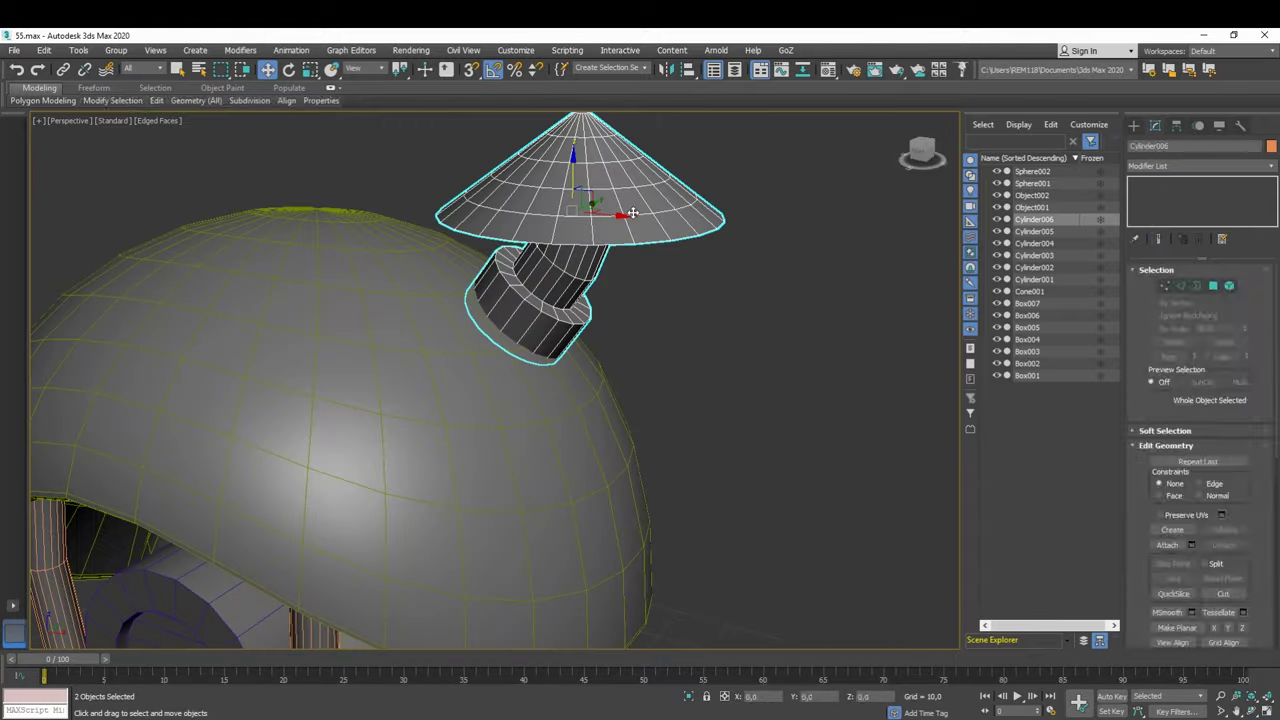
pyautogui.keyDown('alt'); pyautogui.moveTo(632, 213); pyautogui.dragTo(650, 290, button='middle'); pyautogui.keyUp('alt')
pyautogui.scroll(-8, 655, 303)
pyautogui.click(655, 303)
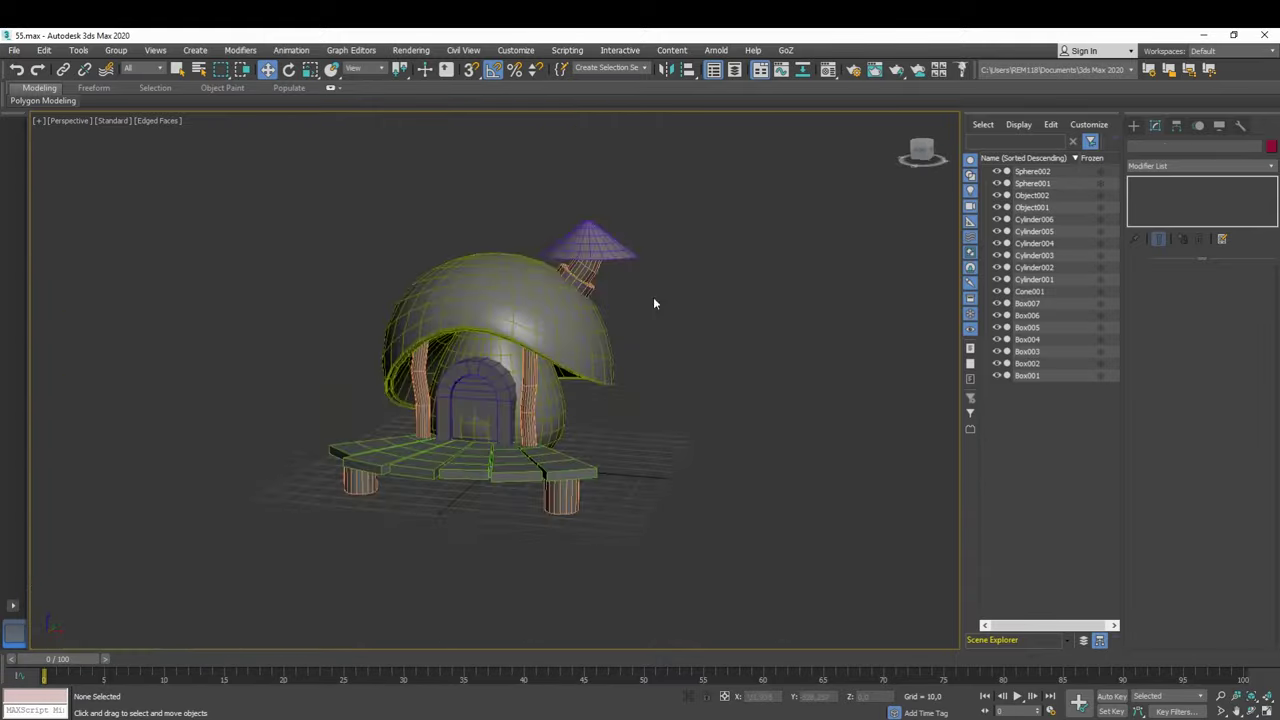
pyautogui.click(590, 240)
pyautogui.scroll(8, 590, 240)
pyautogui.keyDown('alt'); pyautogui.moveTo(590, 240); pyautogui.dragTo(620, 300, button='middle'); pyautogui.keyUp('alt')
pyautogui.scroll(-8, 651, 391)
pyautogui.click(651, 391)
pyautogui.keyDown('alt'); pyautogui.moveTo(651, 391); pyautogui.dragTo(627, 370, button='middle'); pyautogui.keyUp('alt')
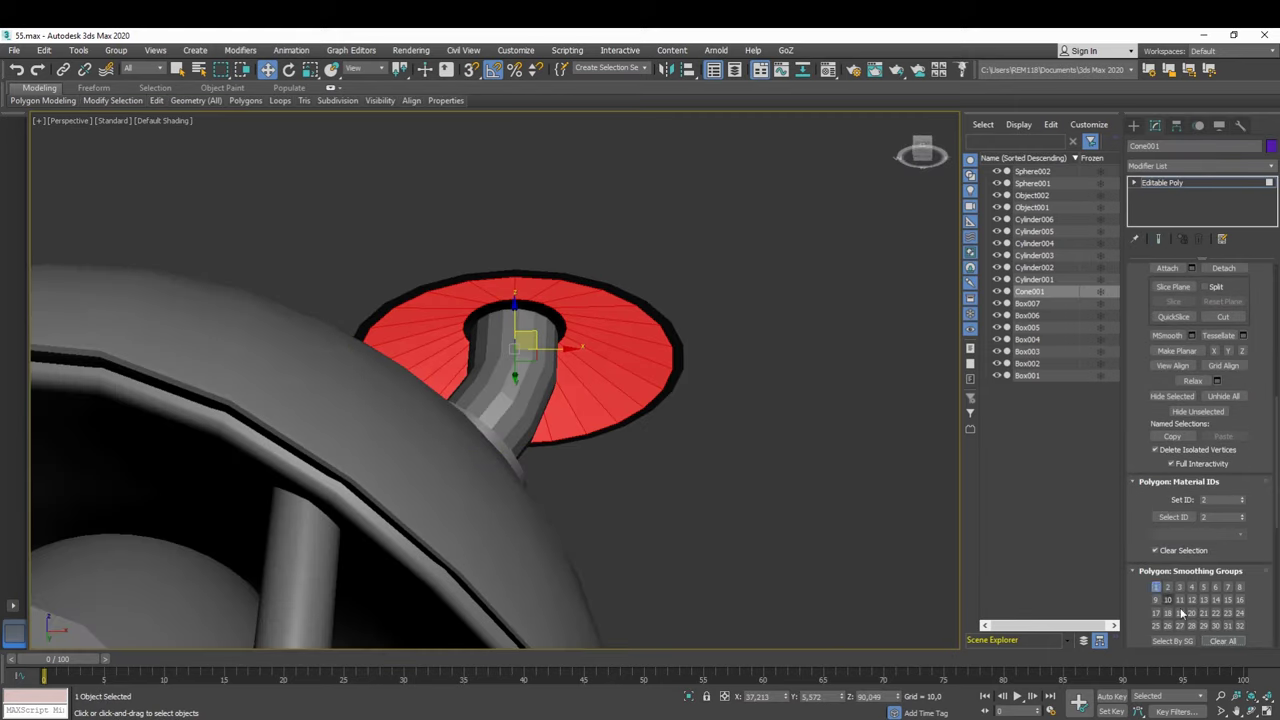
pyautogui.scroll(-8, 727, 443)
pyautogui.scroll(5, 695, 400)
pyautogui.scroll(5, 695, 400)
pyautogui.moveTo(700, 380); pyautogui.dragTo(687, 355, button='middle')
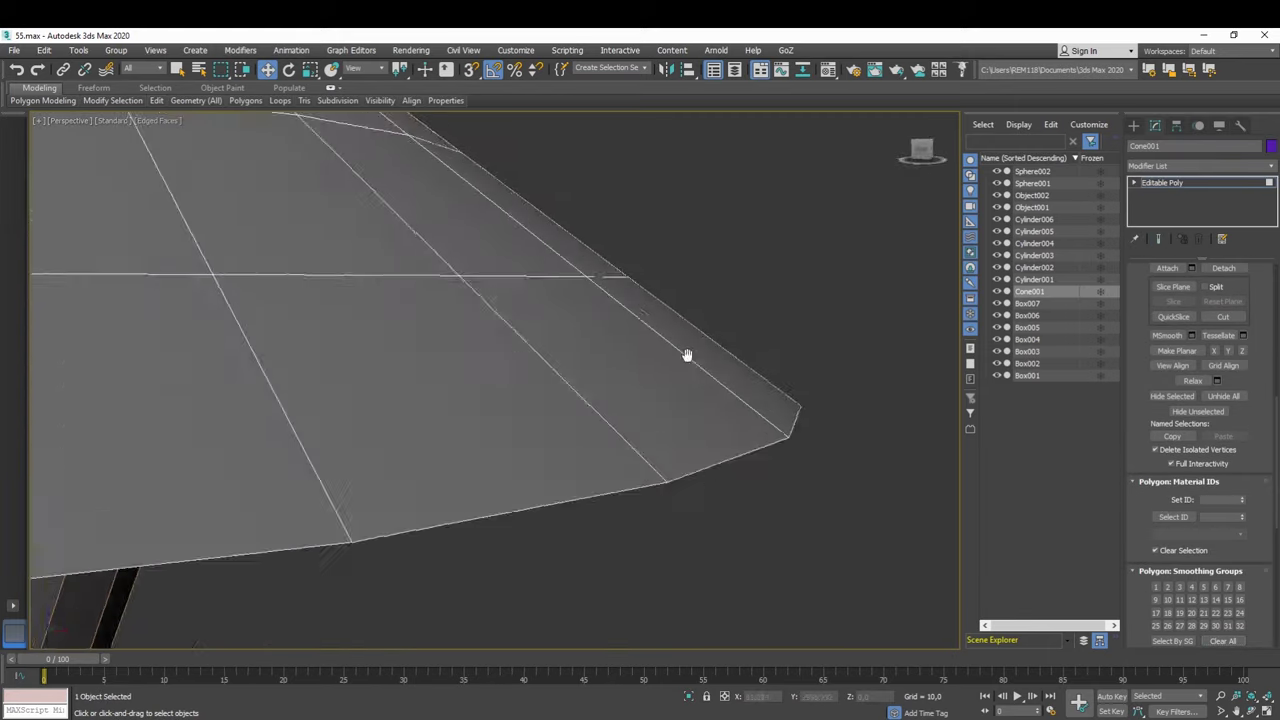
pyautogui.scroll(-3, 687, 355)
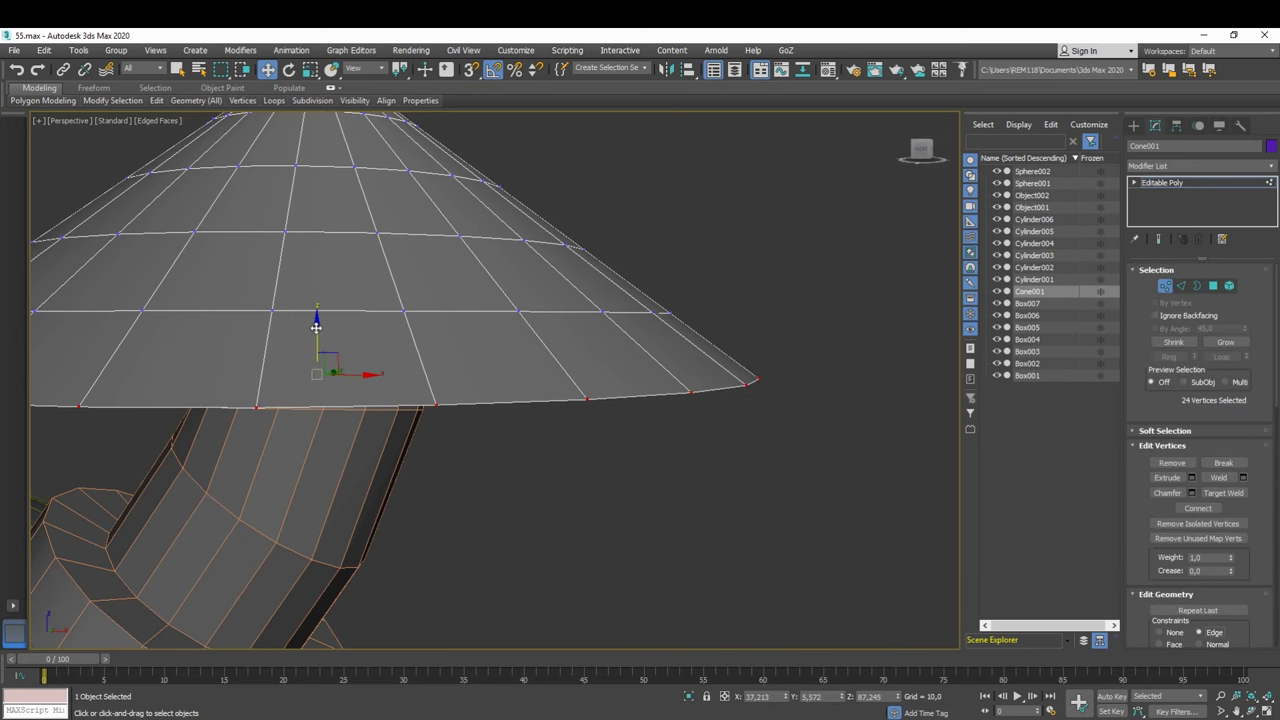
pyautogui.scroll(-5, 318, 313)
pyautogui.click(644, 382)
# Step: Inspect the door arch from several angles and deselect its polygons
pyautogui.keyDown('alt'); pyautogui.moveTo(644, 382); pyautogui.dragTo(315, 618, button='middle'); pyautogui.keyUp('alt')
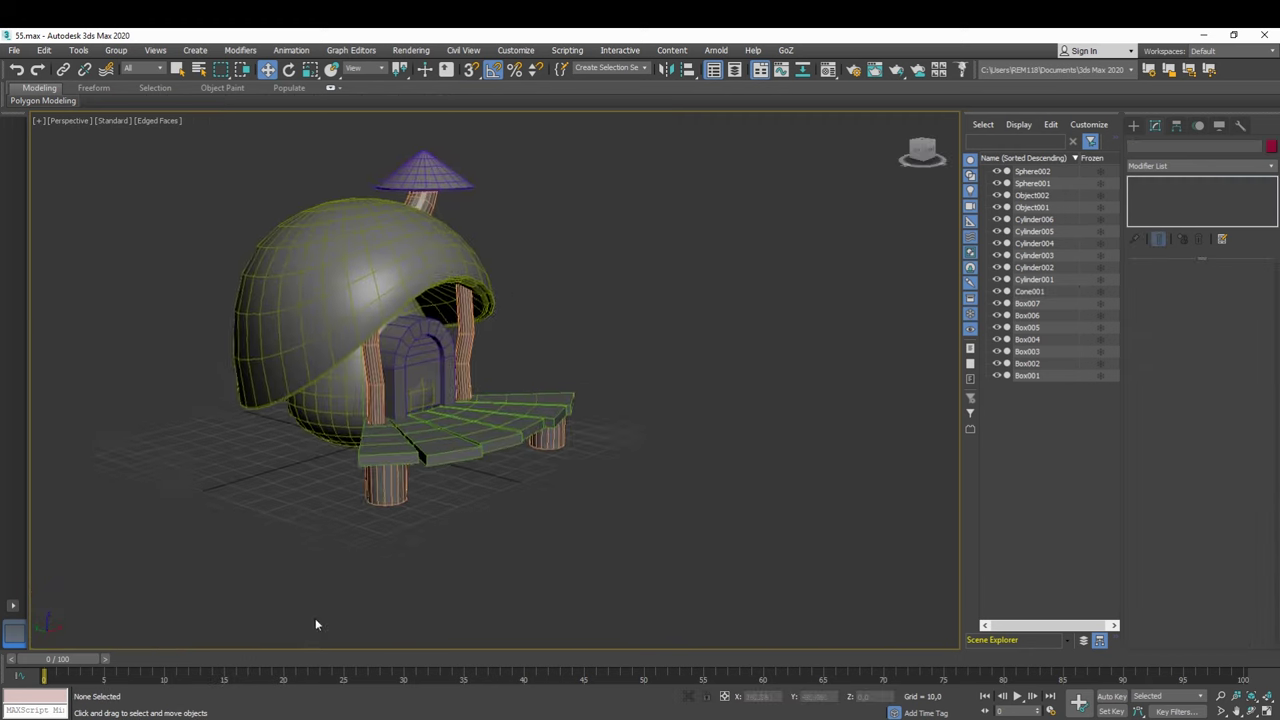
pyautogui.scroll(5, 423, 364)
pyautogui.click(423, 364)
pyautogui.keyDown('alt'); pyautogui.moveTo(400, 365); pyautogui.dragTo(942, 272, button='middle'); pyautogui.keyUp('alt')
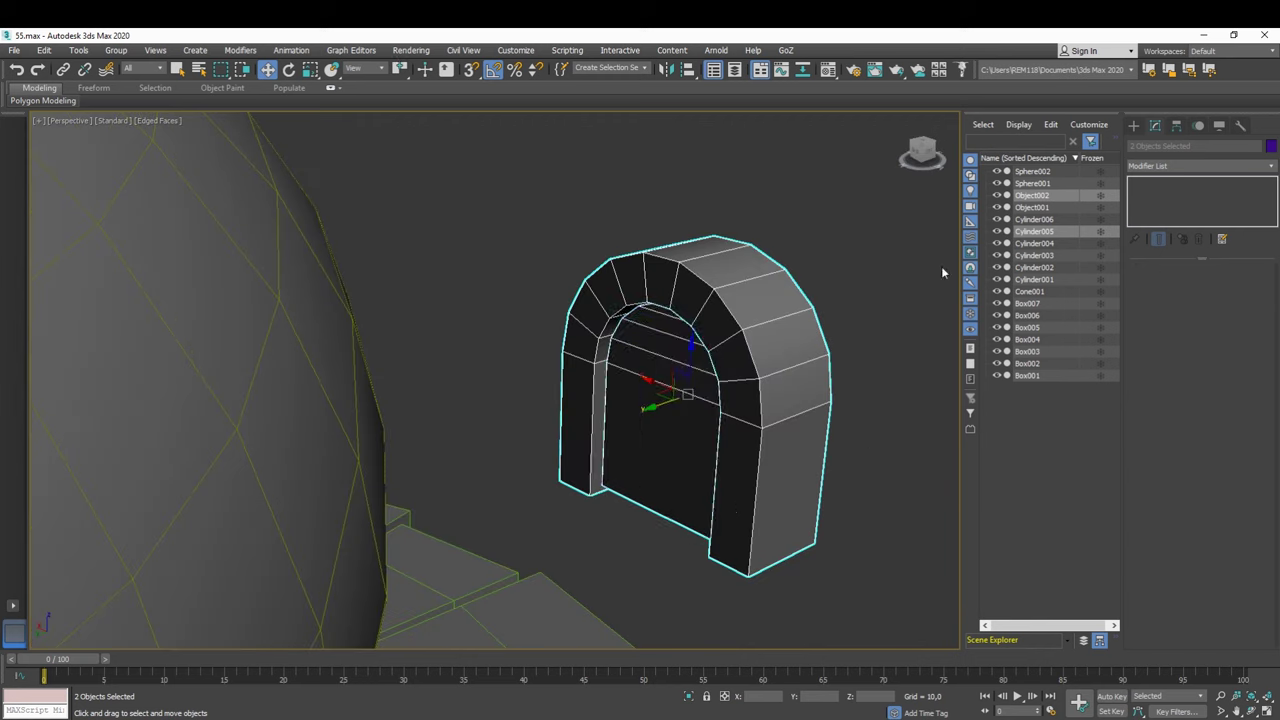
pyautogui.hotkey('ctrl', 'd')
pyautogui.keyDown('alt'); pyautogui.moveTo(577, 405); pyautogui.dragTo(1184, 338, button='middle'); pyautogui.keyUp('alt')
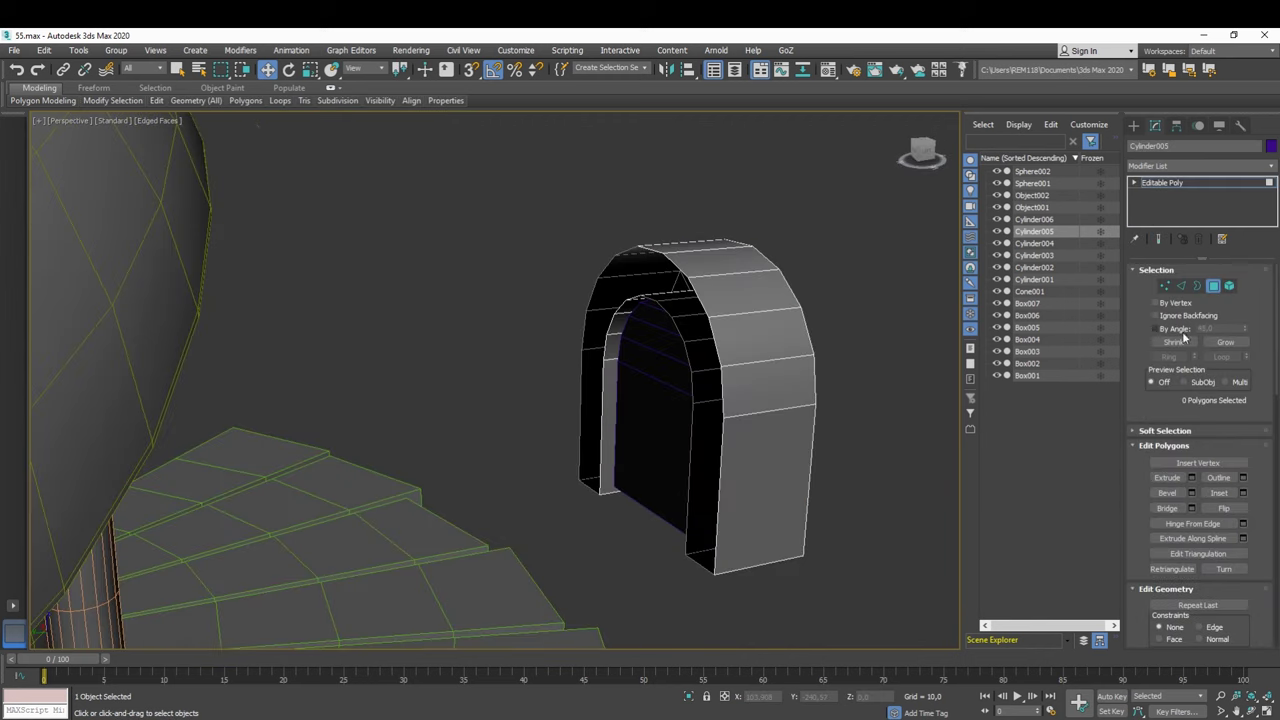
pyautogui.press('2')
# Step: Check the door posts, then create a flat cylinder (radius 25.712, height 8.869) beside the deck
pyautogui.scroll(-5, 789, 471)
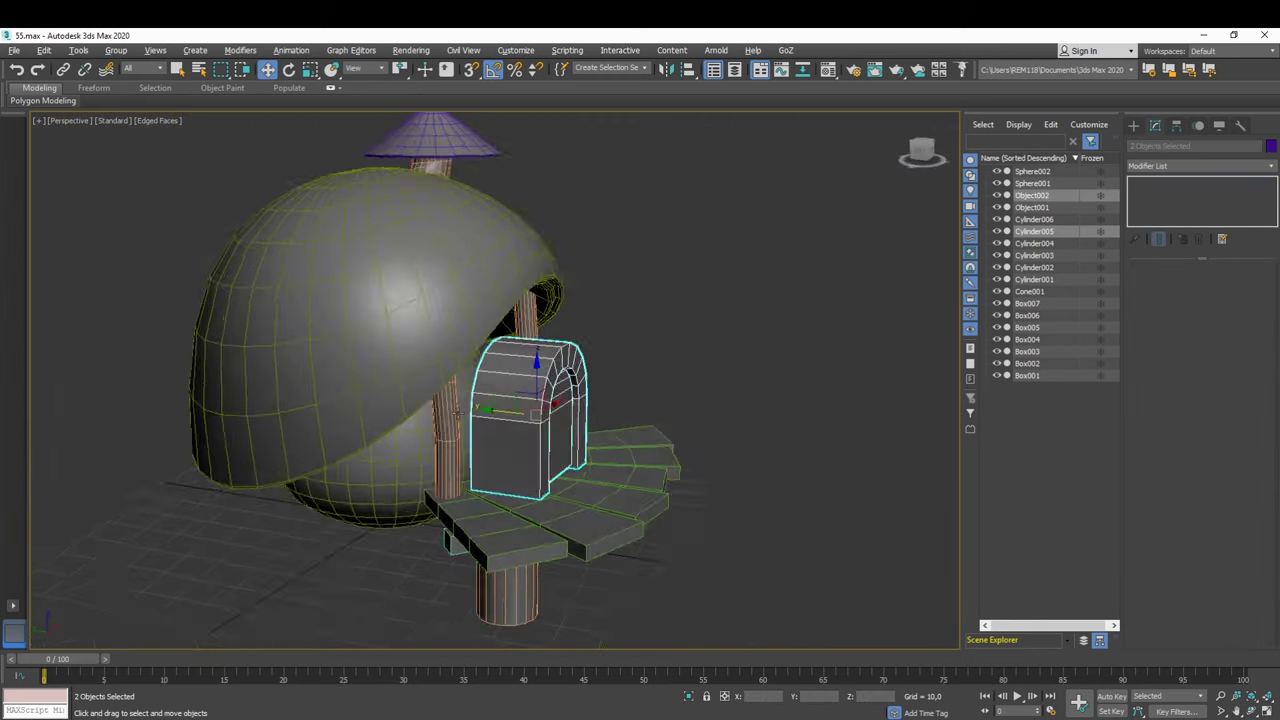
pyautogui.scroll(5, 500, 386)
pyautogui.keyDown('alt'); pyautogui.moveTo(500, 386); pyautogui.dragTo(493, 414, button='middle'); pyautogui.keyUp('alt')
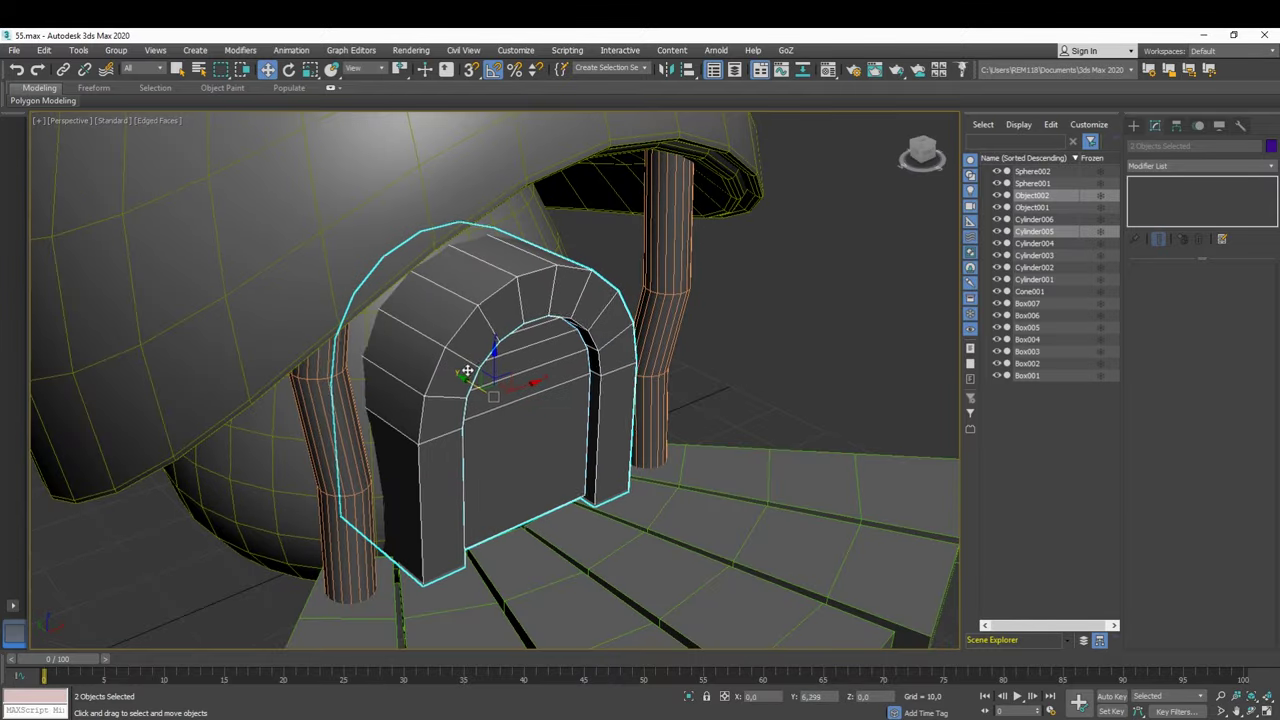
pyautogui.keyDown('alt'); pyautogui.moveTo(467, 371); pyautogui.dragTo(565, 459, button='middle'); pyautogui.keyUp('alt')
pyautogui.click(565, 459)
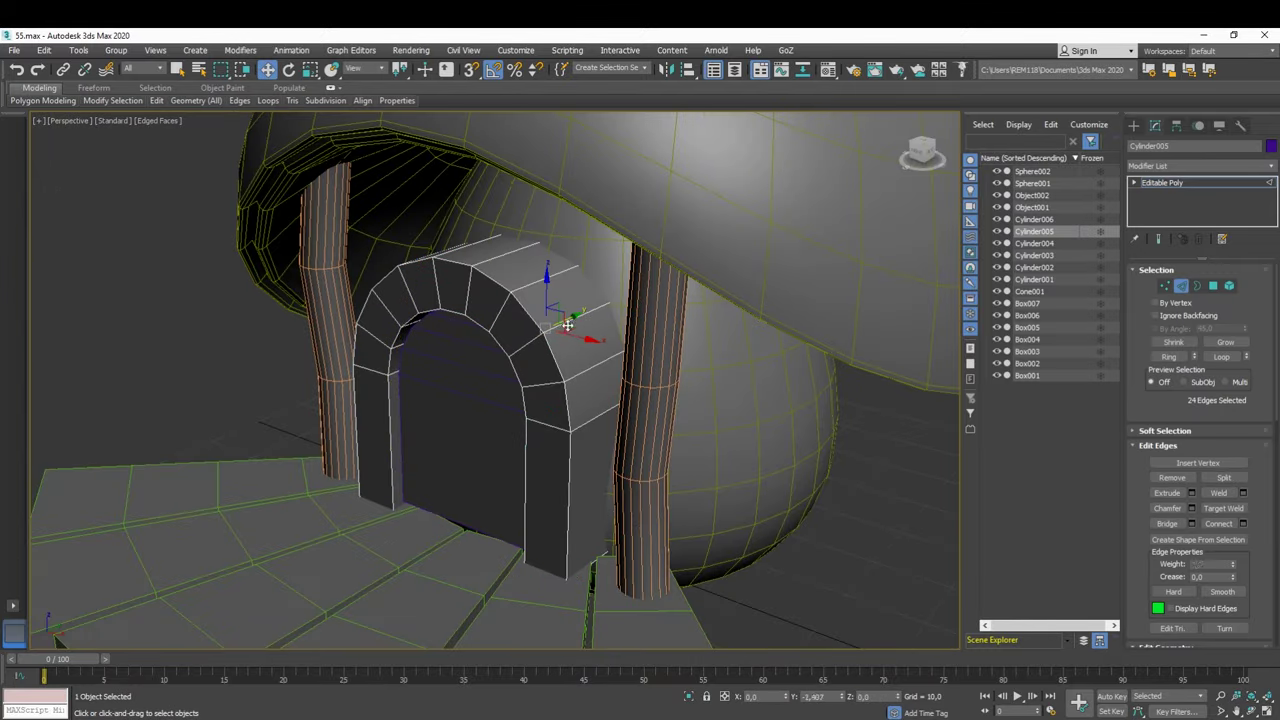
pyautogui.scroll(-5, 567, 325)
pyautogui.scroll(-2, 751, 343)
pyautogui.scroll(4, 751, 343)
pyautogui.moveTo(751, 343)
pyautogui.keyDown('alt'); pyautogui.mouseDown(button='middle')
pyautogui.moveTo(491, 409)
pyautogui.moveTo(440, 400)
pyautogui.mouseUp(button='middle'); pyautogui.keyUp('alt')
pyautogui.click(1136, 125)
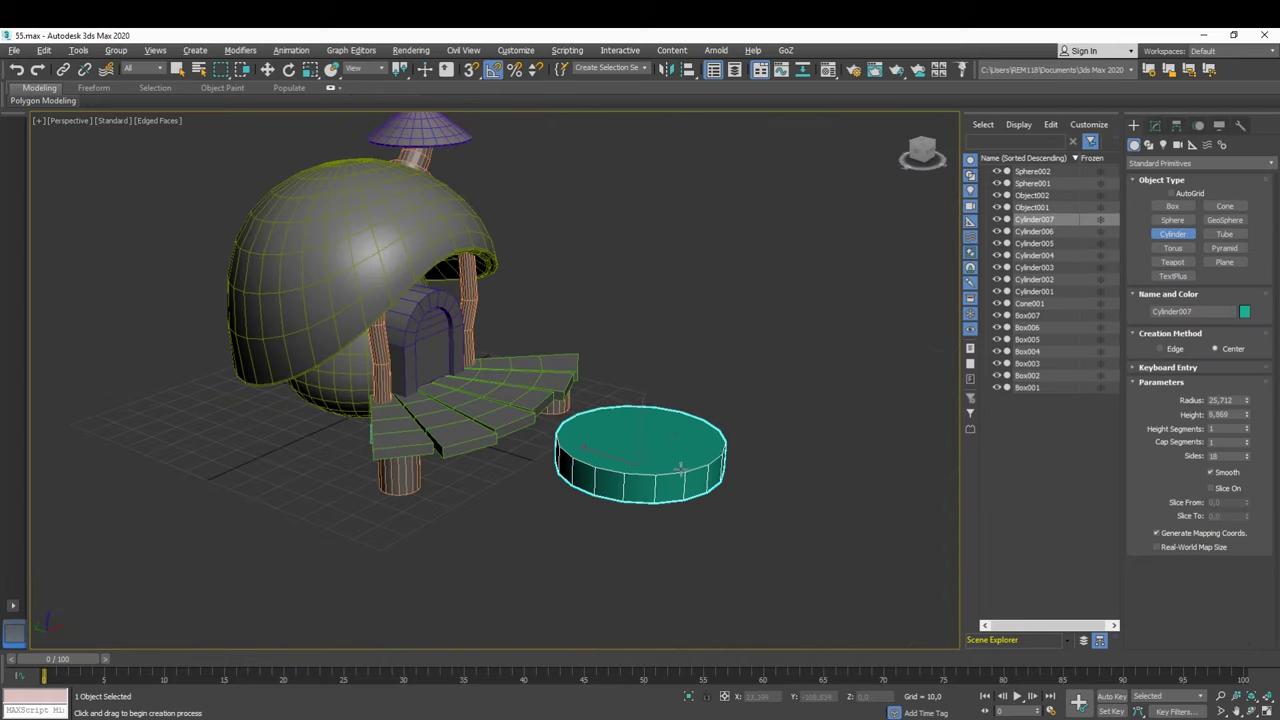
# Step: Inset the cylinder's top face and delete the inner faces to leave a hollow ring
pyautogui.press('4')
pyautogui.click(670, 440)
pyautogui.keyDown('alt'); pyautogui.moveTo(670, 440); pyautogui.dragTo(656, 579, button='middle'); pyautogui.keyUp('alt')
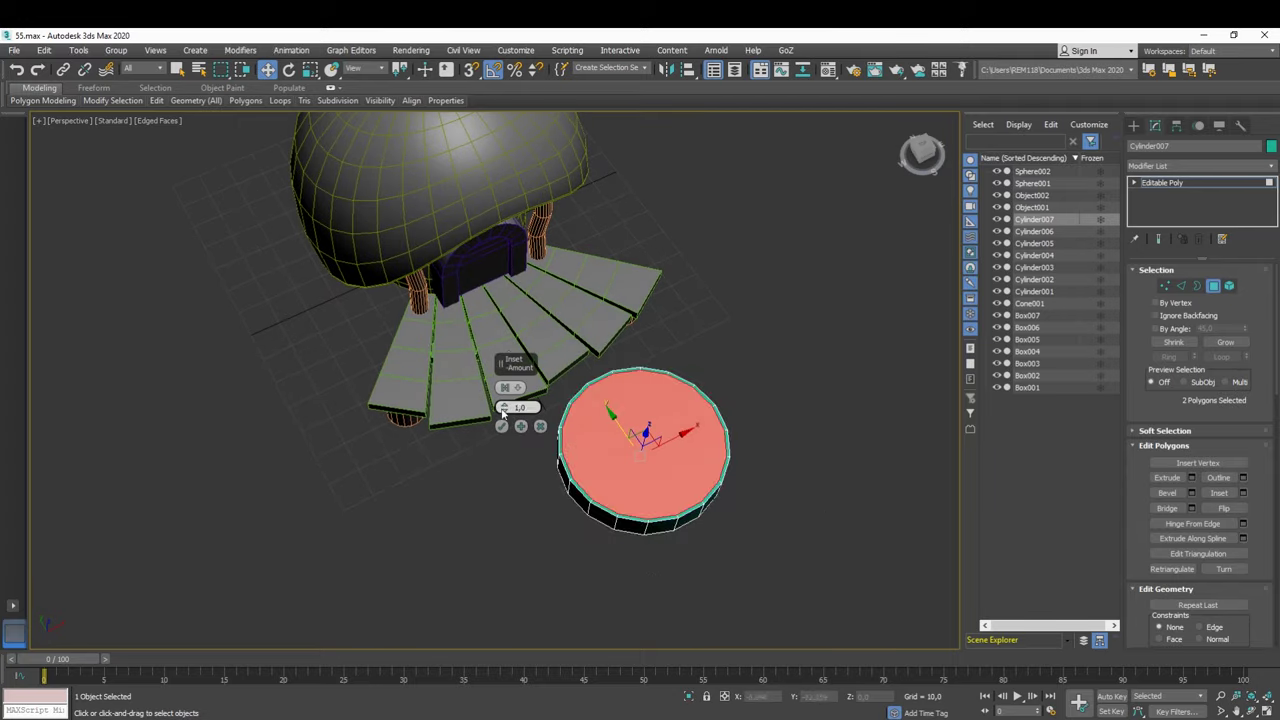
pyautogui.click(502, 426)
pyautogui.moveTo(502, 426)
pyautogui.keyDown('alt'); pyautogui.mouseDown(button='middle')
pyautogui.moveTo(623, 443)
pyautogui.moveTo(549, 443)
pyautogui.mouseUp(button='middle'); pyautogui.keyUp('alt')
pyautogui.scroll(-4, 834, 417)
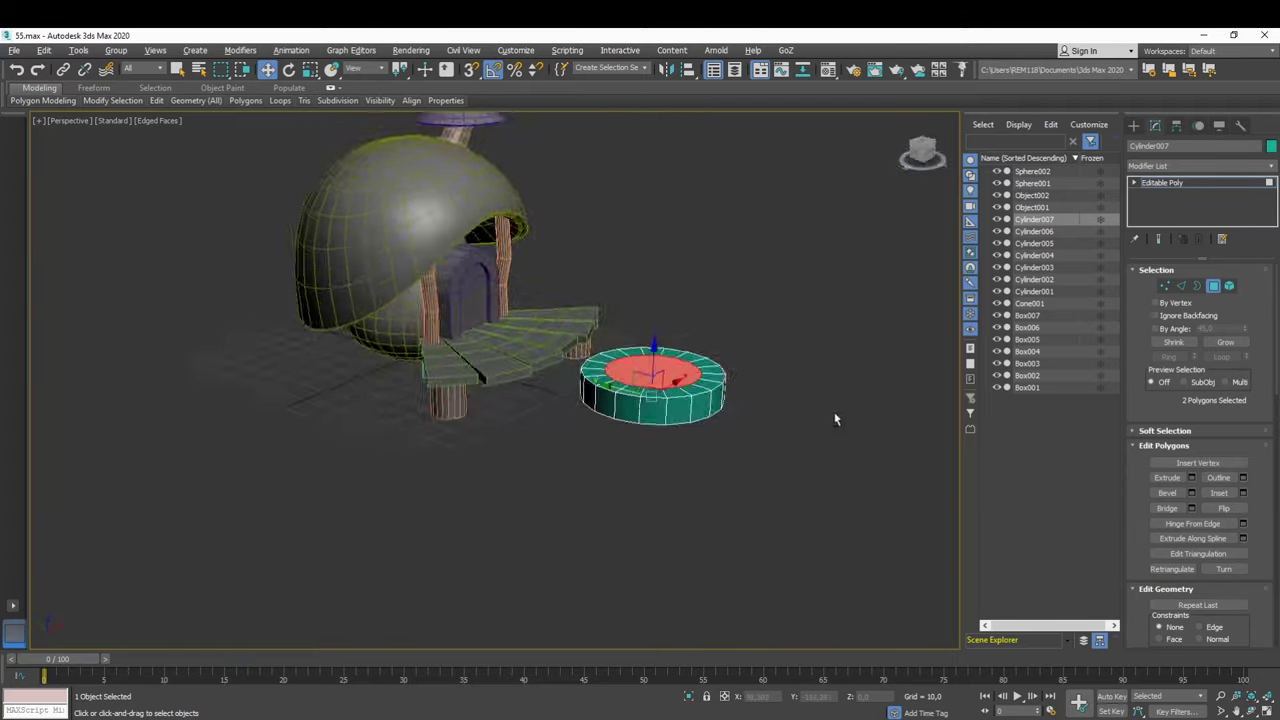
pyautogui.scroll(3, 741, 416)
pyautogui.moveTo(741, 424)
pyautogui.keyDown('alt'); pyautogui.mouseDown(button='middle')
pyautogui.moveTo(748, 471)
pyautogui.moveTo(776, 430)
pyautogui.mouseUp(button='middle'); pyautogui.keyUp('alt')
pyautogui.scroll(-3, 748, 471)
pyautogui.scroll(3, 748, 471)
pyautogui.press('Delete')
pyautogui.scroll(-3, 694, 437)
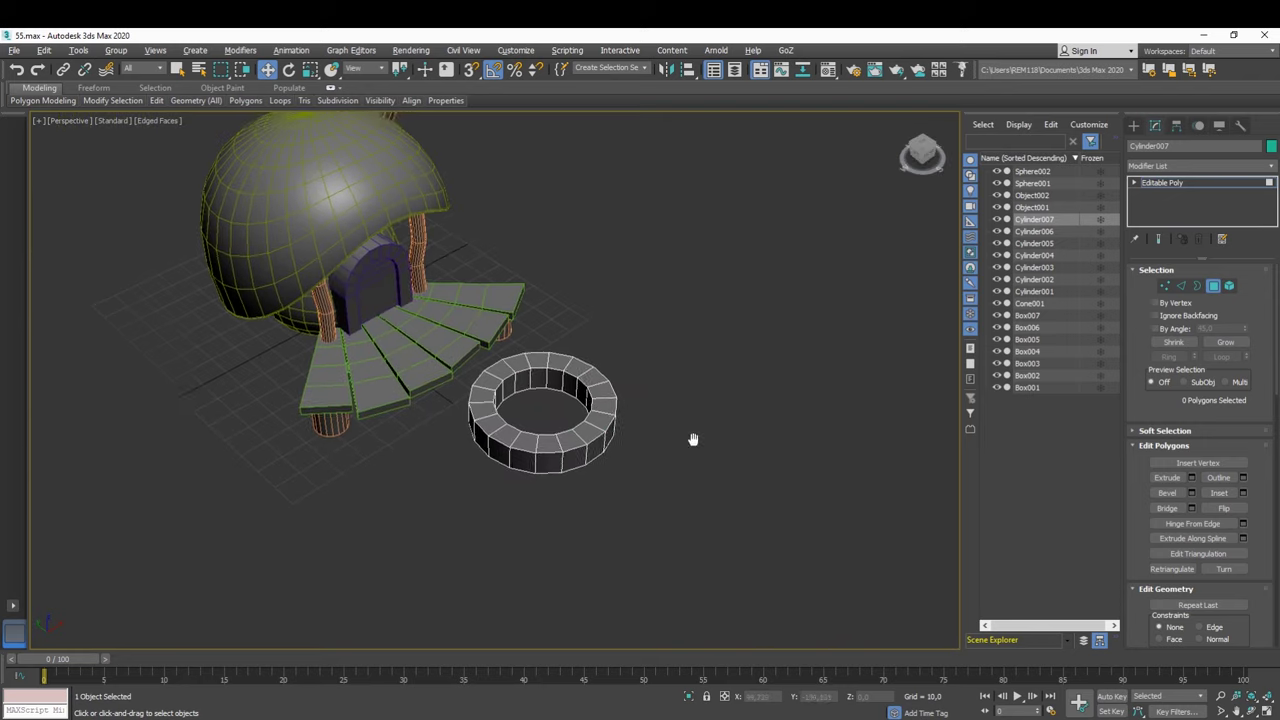
pyautogui.scroll(1, 694, 437)
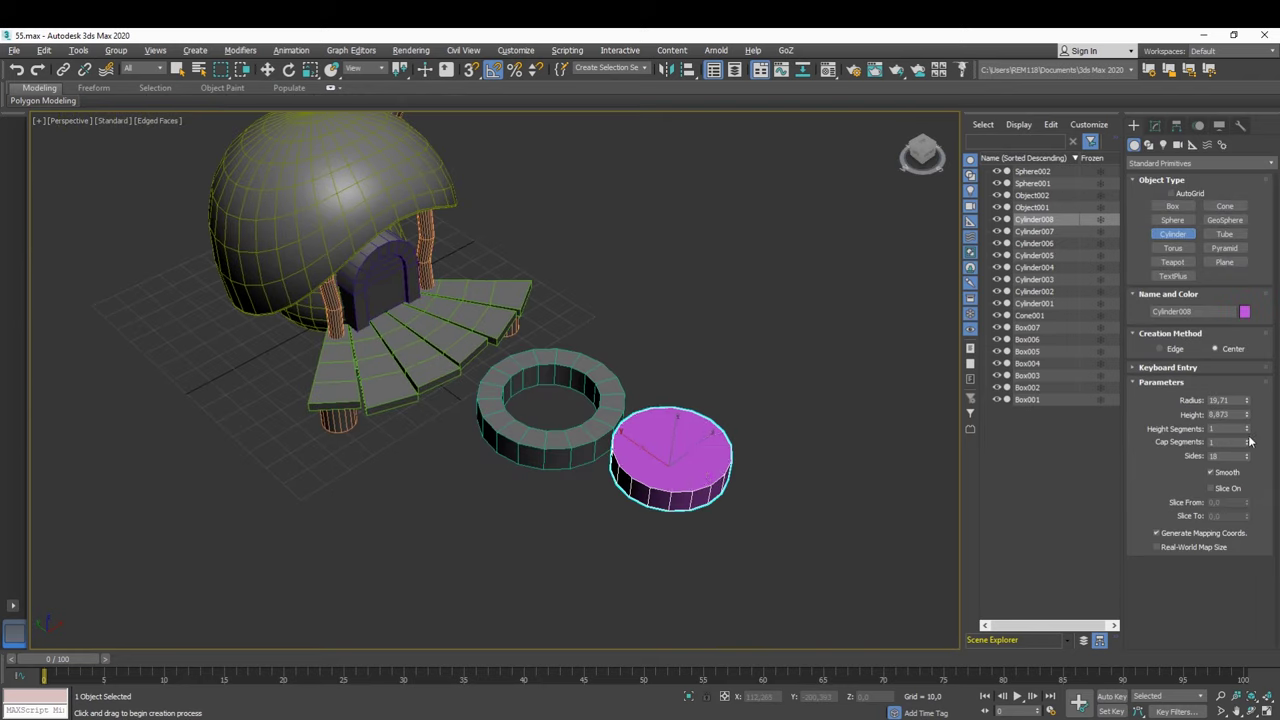
# Step: Convert the new Cylinder008 disc to Editable Poly and center it in Top view
pyautogui.click(855, 618)
pyautogui.moveTo(855, 618)
pyautogui.keyDown('alt'); pyautogui.mouseDown(button='middle')
pyautogui.moveTo(591, 521)
pyautogui.moveTo(640, 517)
pyautogui.mouseUp(button='middle'); pyautogui.keyUp('alt')
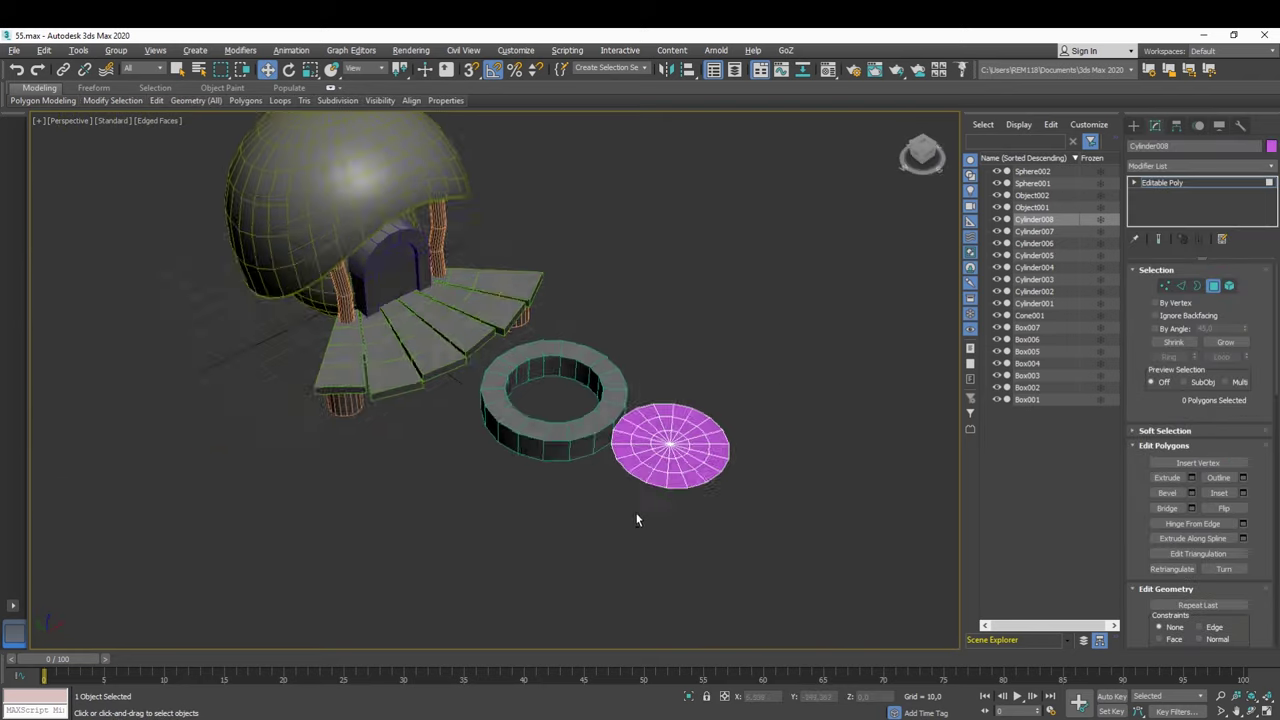
pyautogui.scroll(3, 640, 517)
pyautogui.press('t')
pyautogui.scroll(-5, 640, 517)
pyautogui.scroll(5, 582, 545)
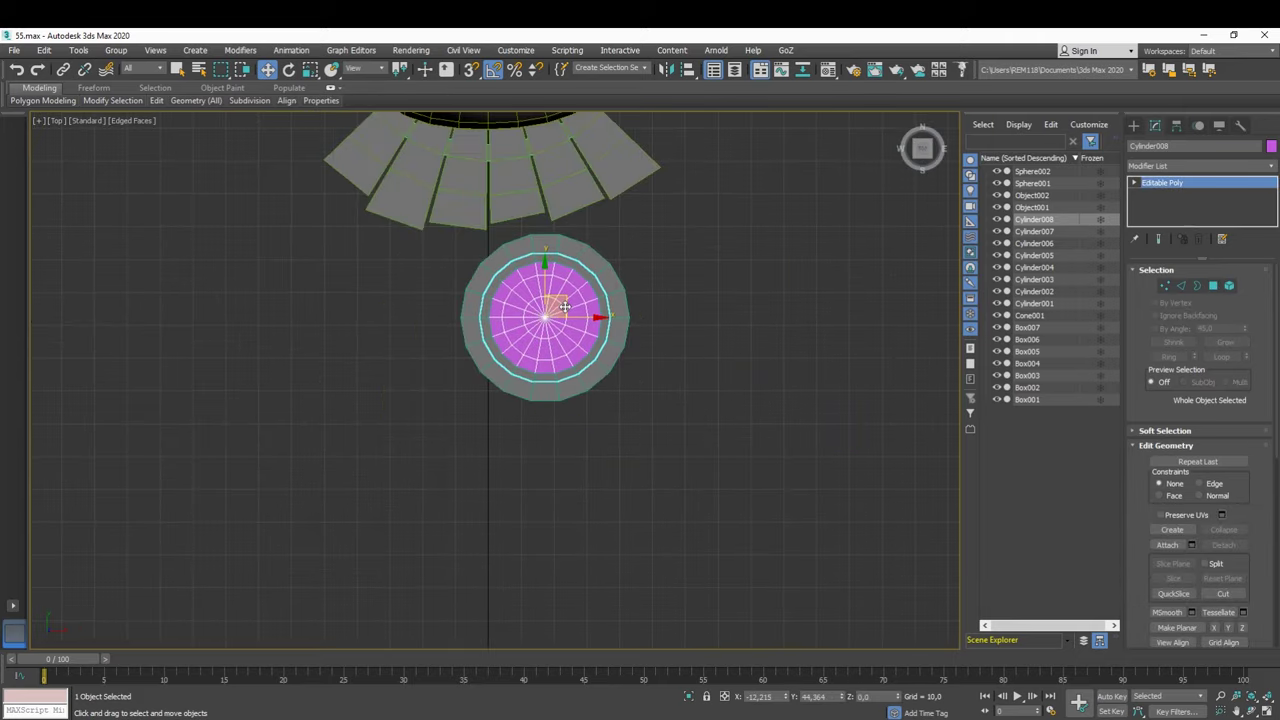
pyautogui.keyDown('alt'); pyautogui.moveTo(565, 307); pyautogui.dragTo(566, 390, button='middle'); pyautogui.keyUp('alt')
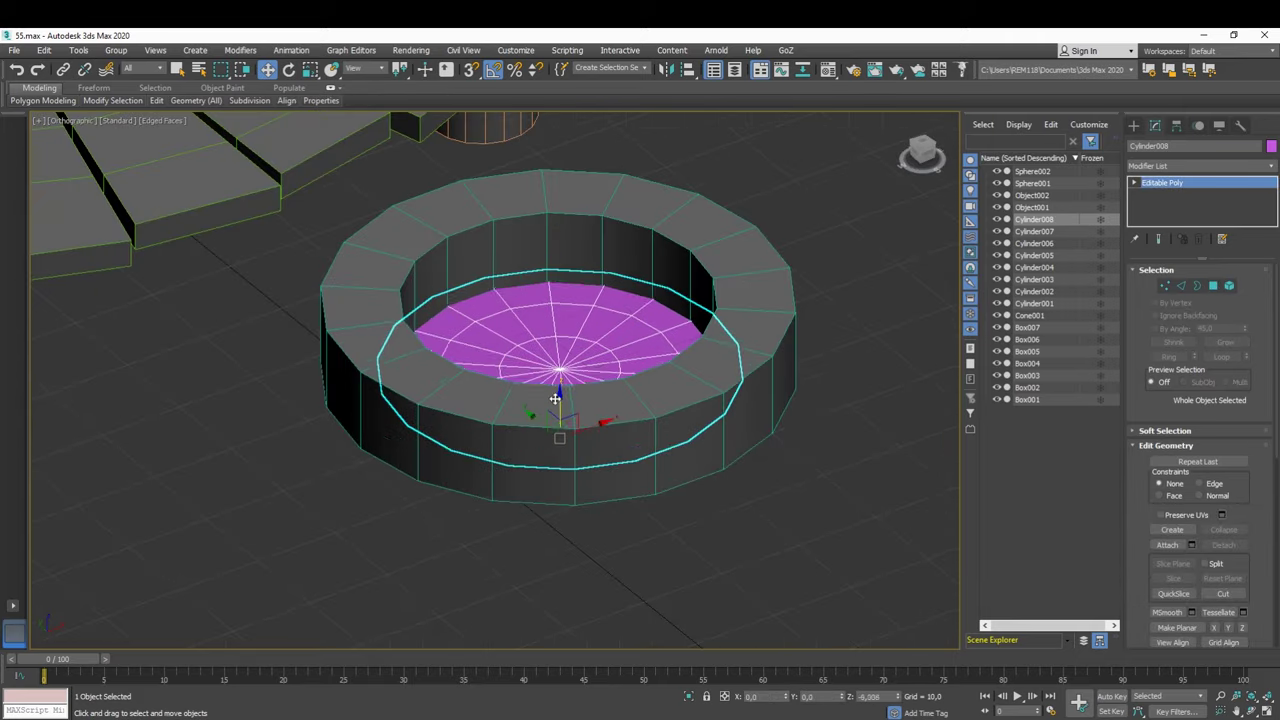
# Step: Lower the disc inside the ring and draw a small box next to it
pyautogui.press('m')
pyautogui.moveTo(1000, 214); pyautogui.dragTo(550, 340)
pyautogui.press('m')
pyautogui.press('p')
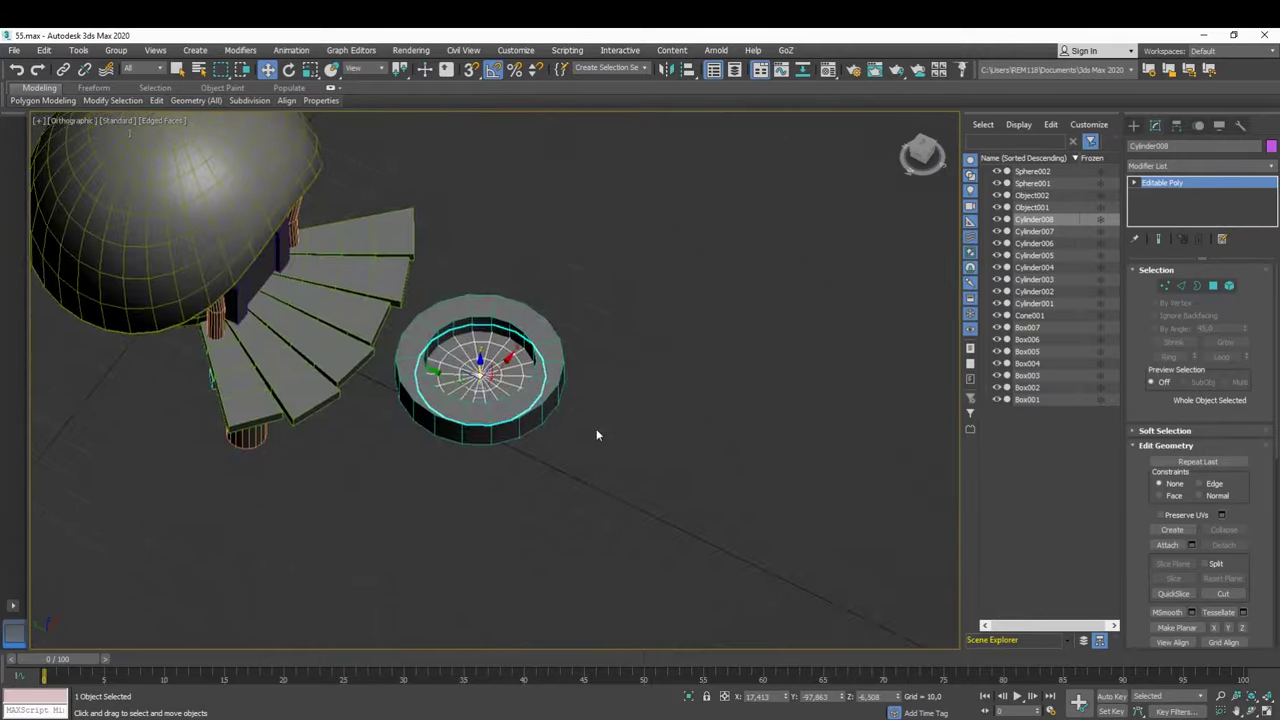
pyautogui.click(1133, 125)
pyautogui.keyDown('alt'); pyautogui.moveTo(580, 478); pyautogui.dragTo(700, 420, button='middle'); pyautogui.keyUp('alt')
# Step: Convert the box to Editable Poly and add connecting edge segments
pyautogui.rightClick(729, 400)
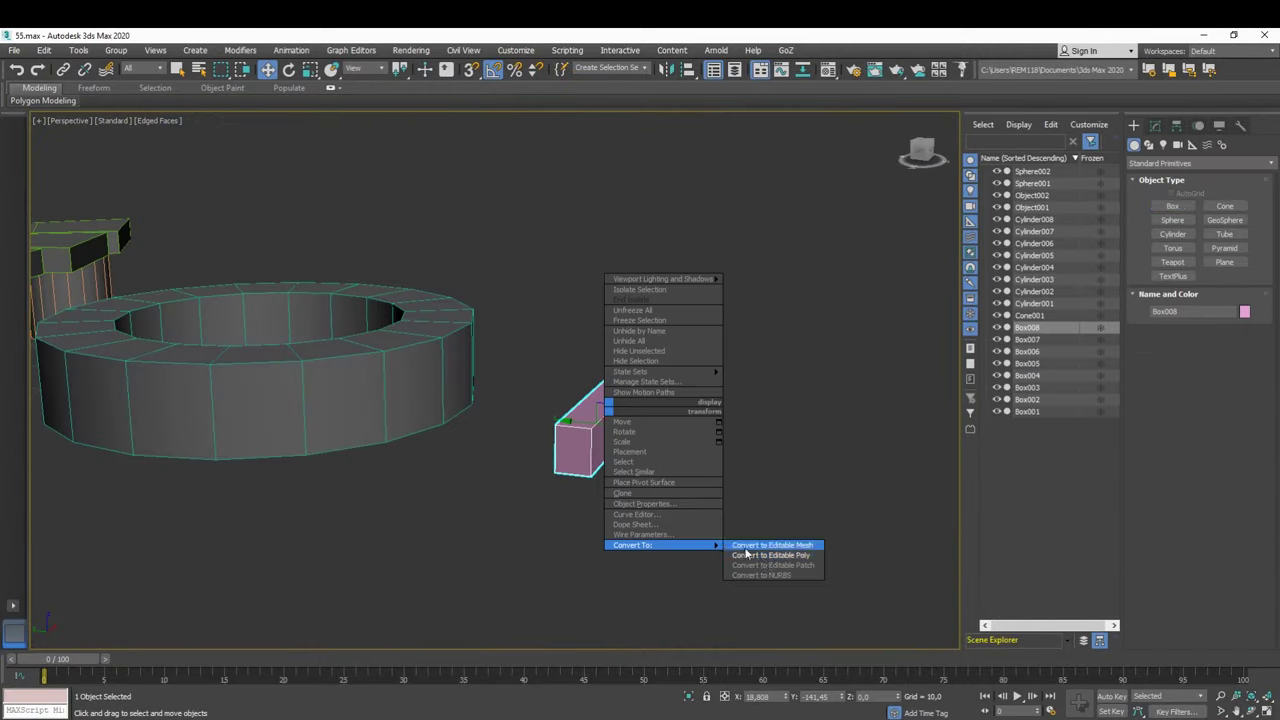
pyautogui.click(790, 548)
pyautogui.click(501, 445)
pyautogui.moveTo(659, 464)
pyautogui.keyDown('alt'); pyautogui.mouseDown(button='middle')
pyautogui.moveTo(527, 465)
pyautogui.moveTo(625, 480)
pyautogui.mouseUp(button='middle'); pyautogui.keyUp('alt')
pyautogui.press('2')
pyautogui.scroll(-3, 625, 480)
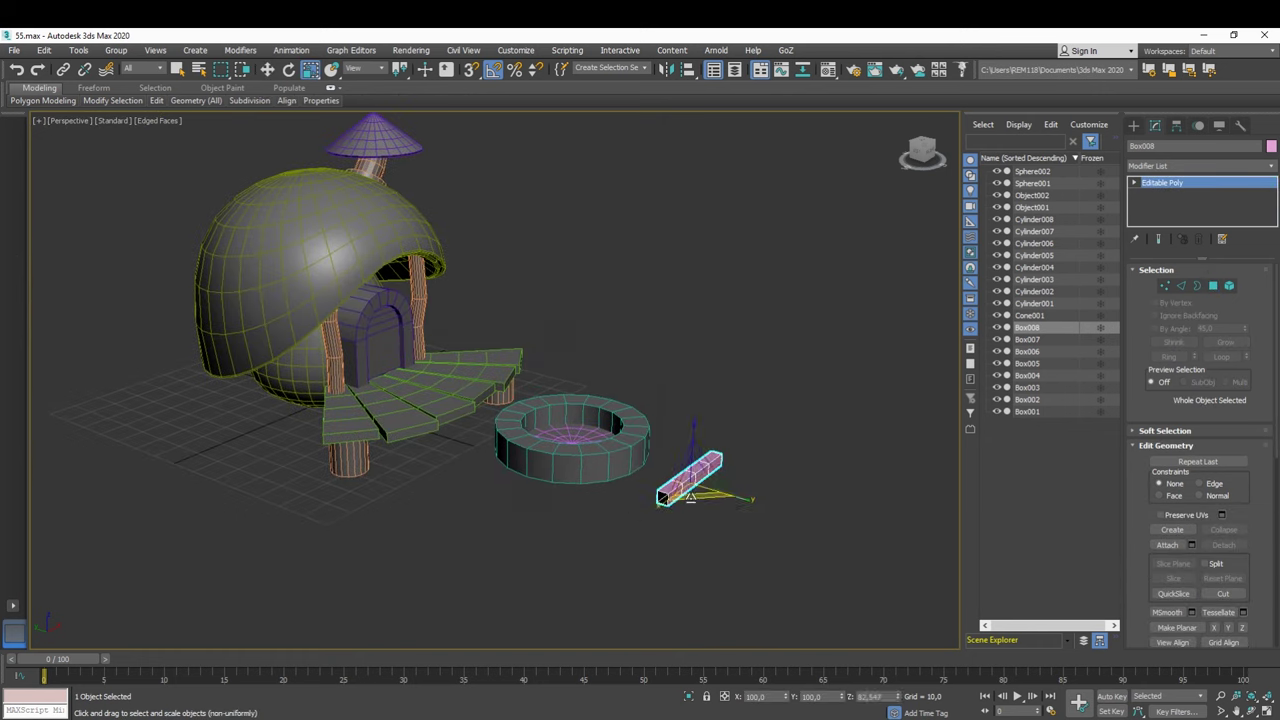
pyautogui.press('t')
# Step: Shift-rotate a 90° copy of the bar into a cross, then raise a clone of the ring assembly
pyautogui.scroll(5, 608, 520)
pyautogui.rightClick(540, 568)
pyautogui.click(569, 585)
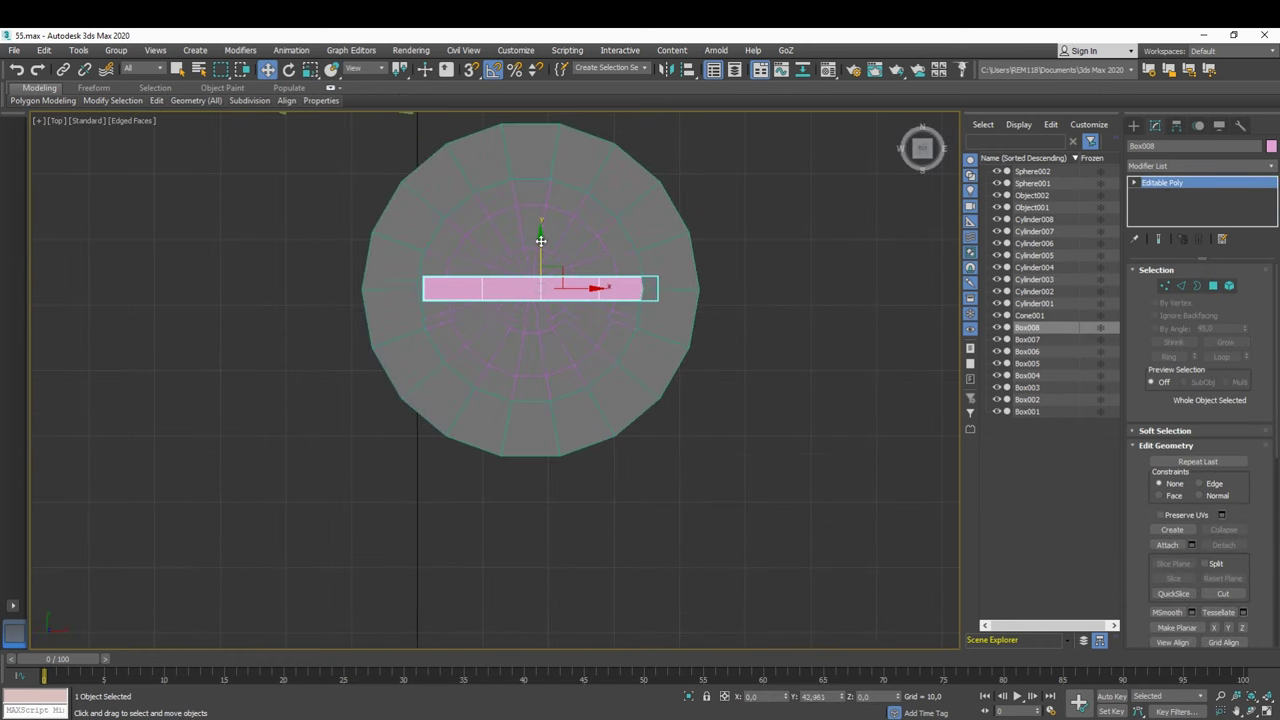
pyautogui.press('e')
pyautogui.keyDown('shift'); pyautogui.moveTo(593, 297); pyautogui.dragTo(578, 322); pyautogui.keyUp('shift')
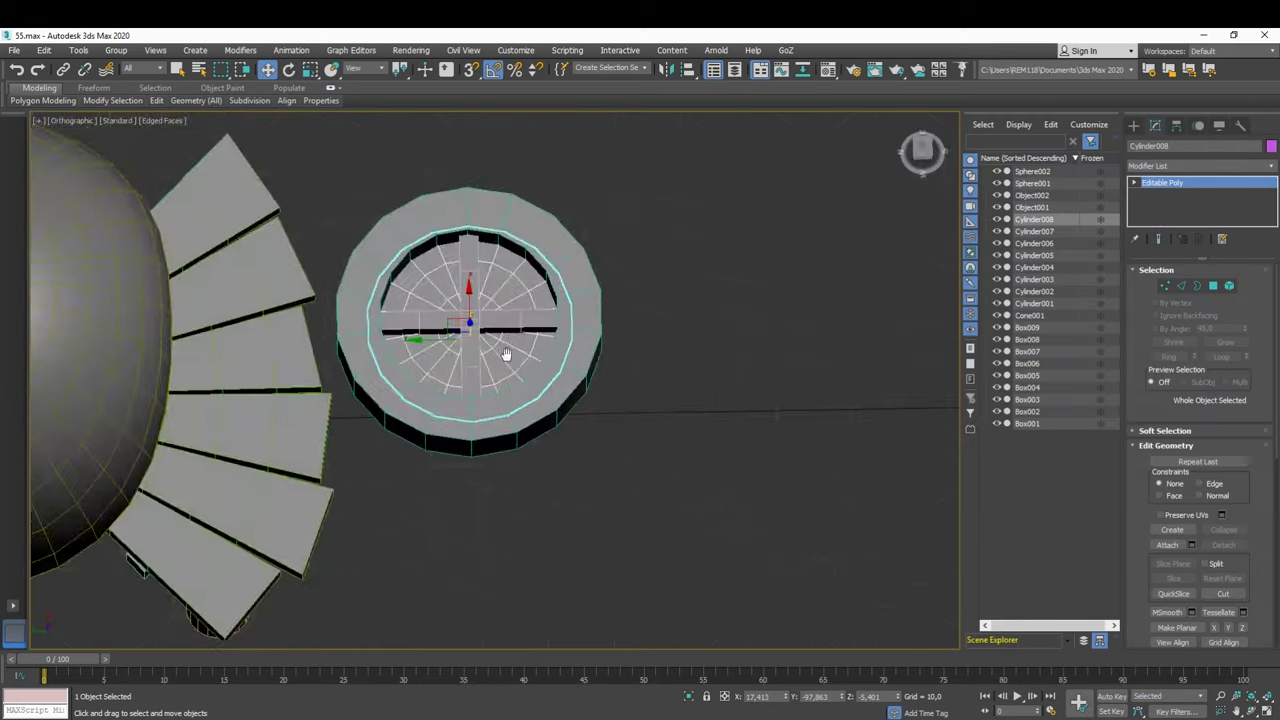
pyautogui.keyDown('alt'); pyautogui.moveTo(578, 456); pyautogui.dragTo(600, 388, button='middle'); pyautogui.keyUp('alt')
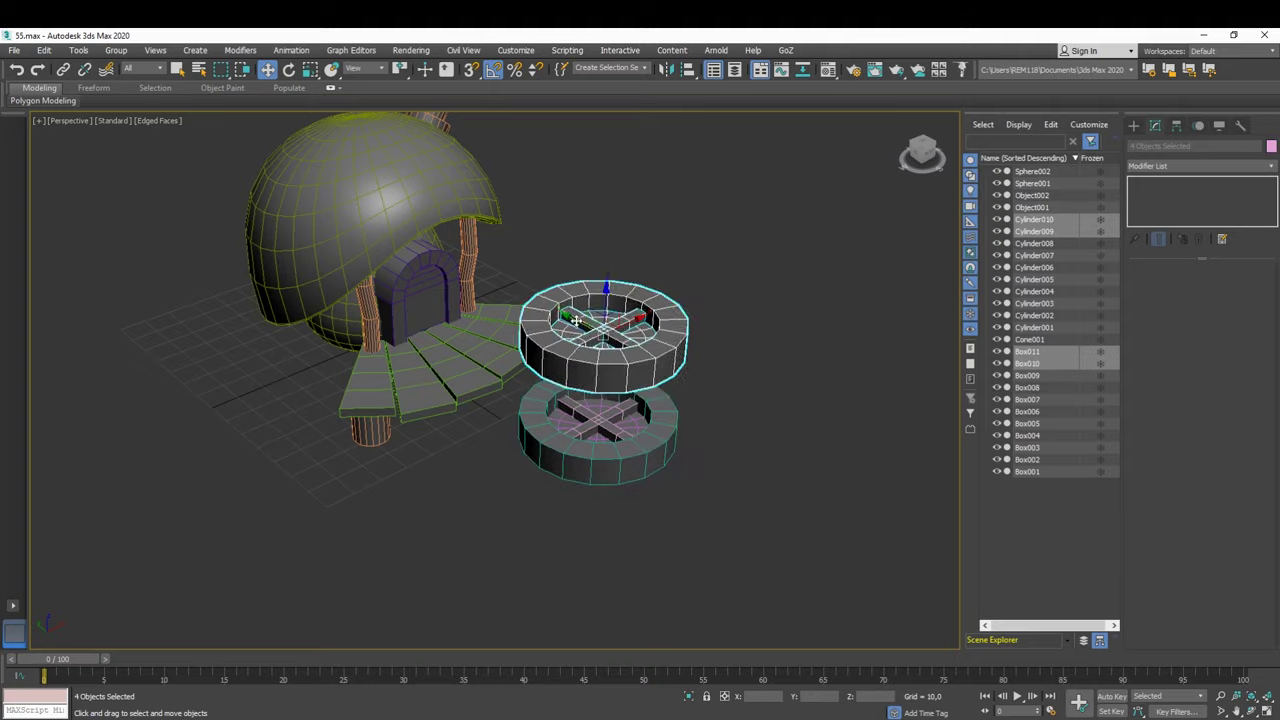
pyautogui.moveTo(576, 318)
pyautogui.keyDown('alt'); pyautogui.mouseDown(button='middle')
pyautogui.moveTo(557, 400)
pyautogui.moveTo(406, 366)
pyautogui.moveTo(412, 288)
pyautogui.moveTo(371, 363)
pyautogui.moveTo(357, 346)
pyautogui.moveTo(416, 312)
pyautogui.mouseUp(button='middle'); pyautogui.keyUp('alt')
# Step: Place the copied ring onto the dome surface and rotate it to face outward
pyautogui.rightClick(416, 312)
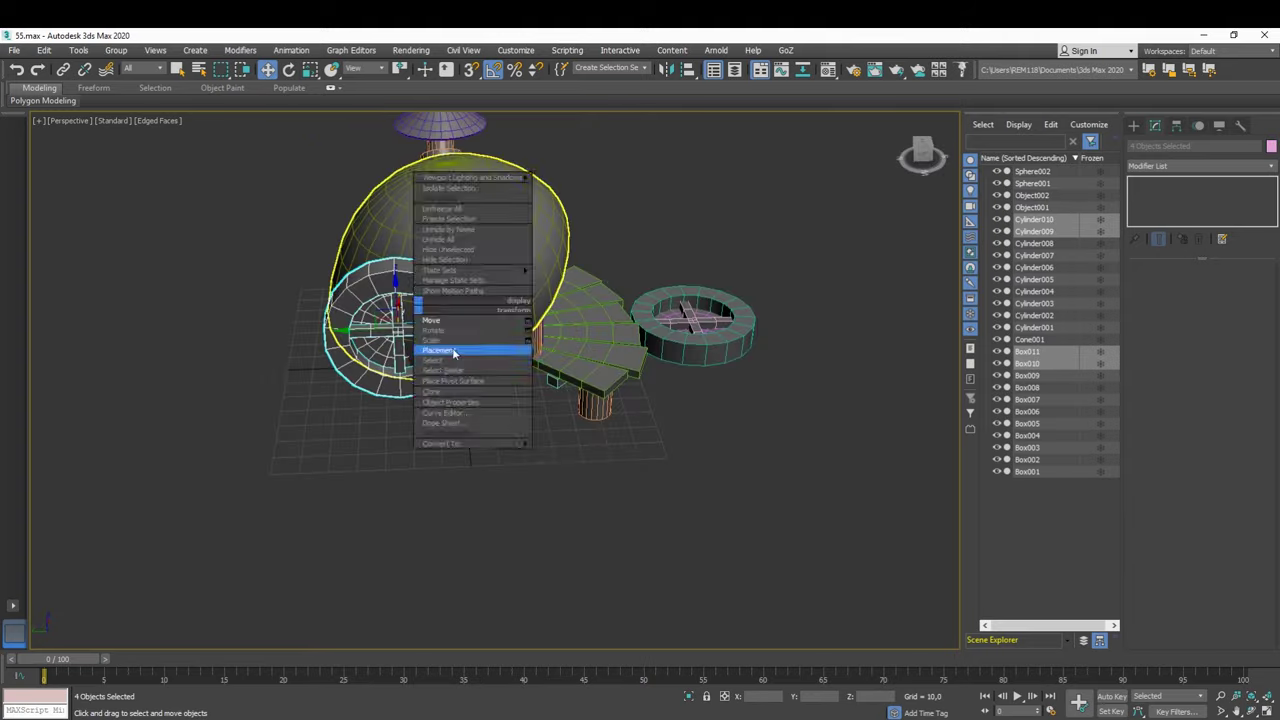
pyautogui.click(453, 352)
pyautogui.scroll(3, 420, 330)
pyautogui.scroll(2, 517, 361)
pyautogui.moveTo(405, 362)
pyautogui.keyDown('alt'); pyautogui.mouseDown(button='middle')
pyautogui.moveTo(503, 463)
pyautogui.moveTo(466, 360)
pyautogui.moveTo(374, 255)
pyautogui.mouseUp(button='middle'); pyautogui.keyUp('alt')
pyautogui.scroll(-5, 446, 366)
pyautogui.scroll(4, 375, 255)
pyautogui.press('e')
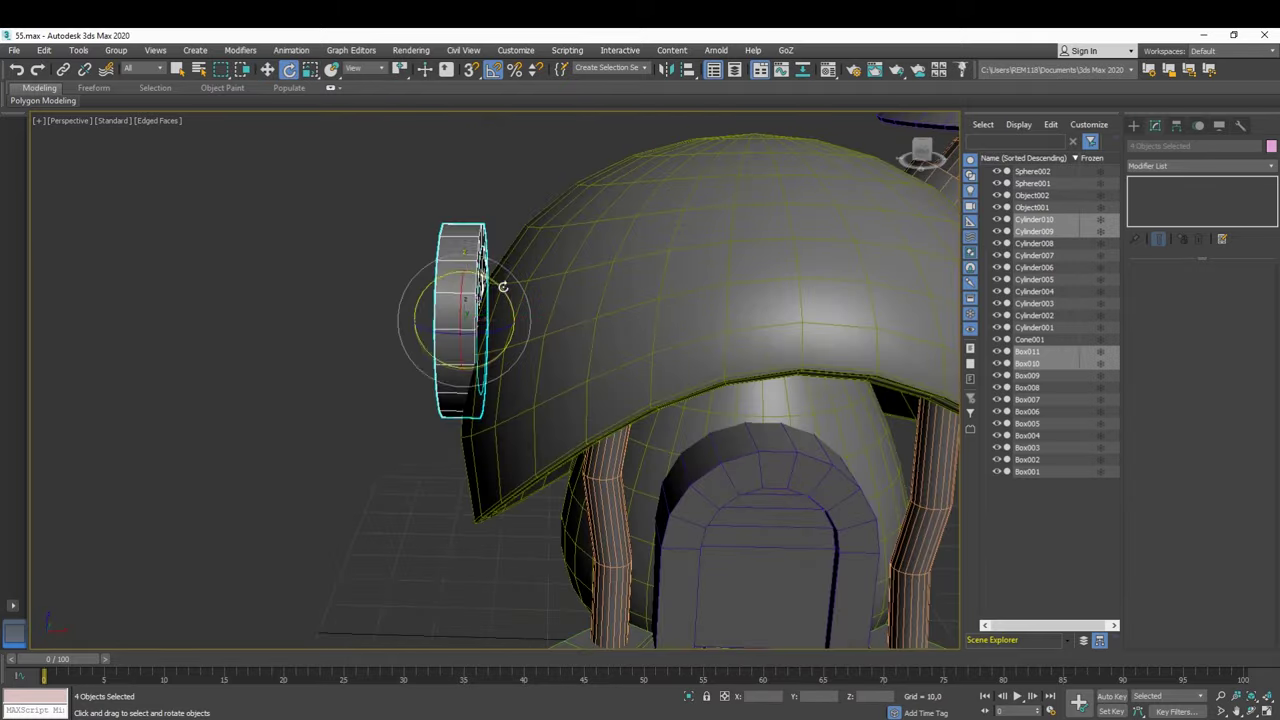
pyautogui.moveTo(500, 277)
pyautogui.keyDown('alt'); pyautogui.mouseDown(button='middle')
pyautogui.moveTo(751, 286)
pyautogui.moveTo(448, 277)
pyautogui.mouseUp(button='middle'); pyautogui.keyUp('alt')
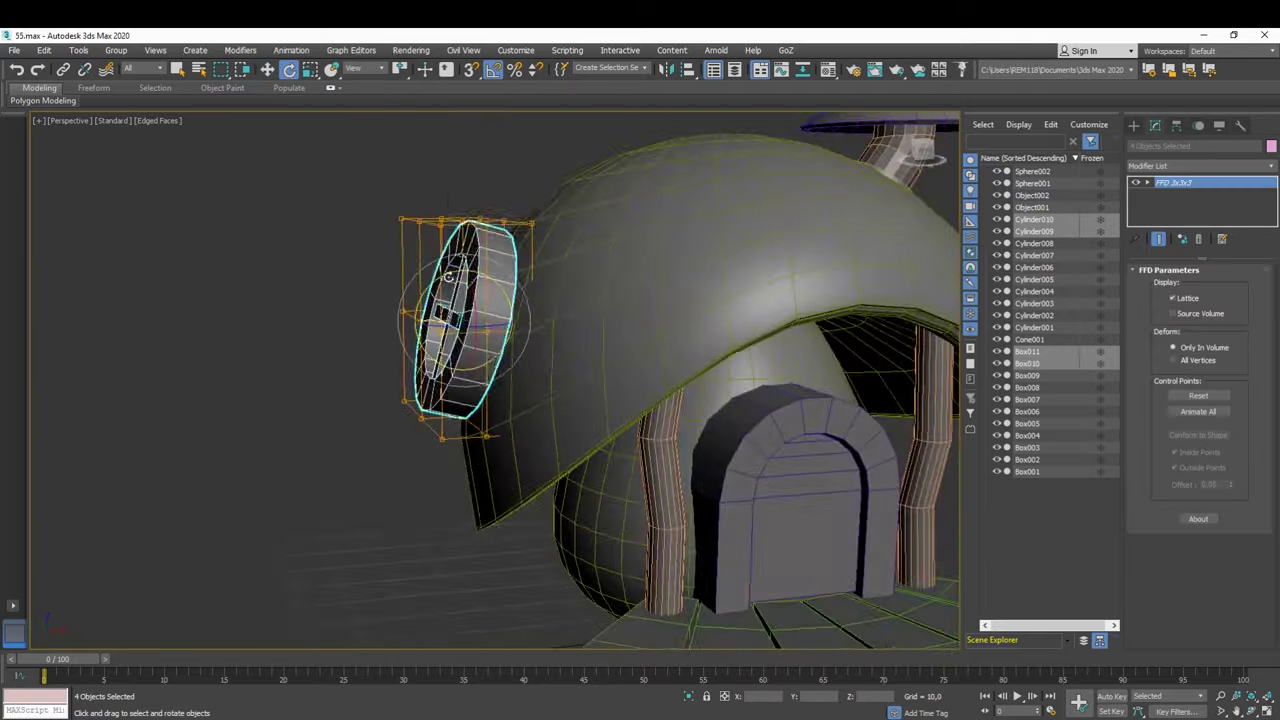
pyautogui.keyDown('alt'); pyautogui.moveTo(517, 326); pyautogui.dragTo(723, 360, button='middle'); pyautogui.keyUp('alt')
# Step: Adjust the window's rotation and FFD 3x3x3 control points to curve it onto the dome
pyautogui.press('e')
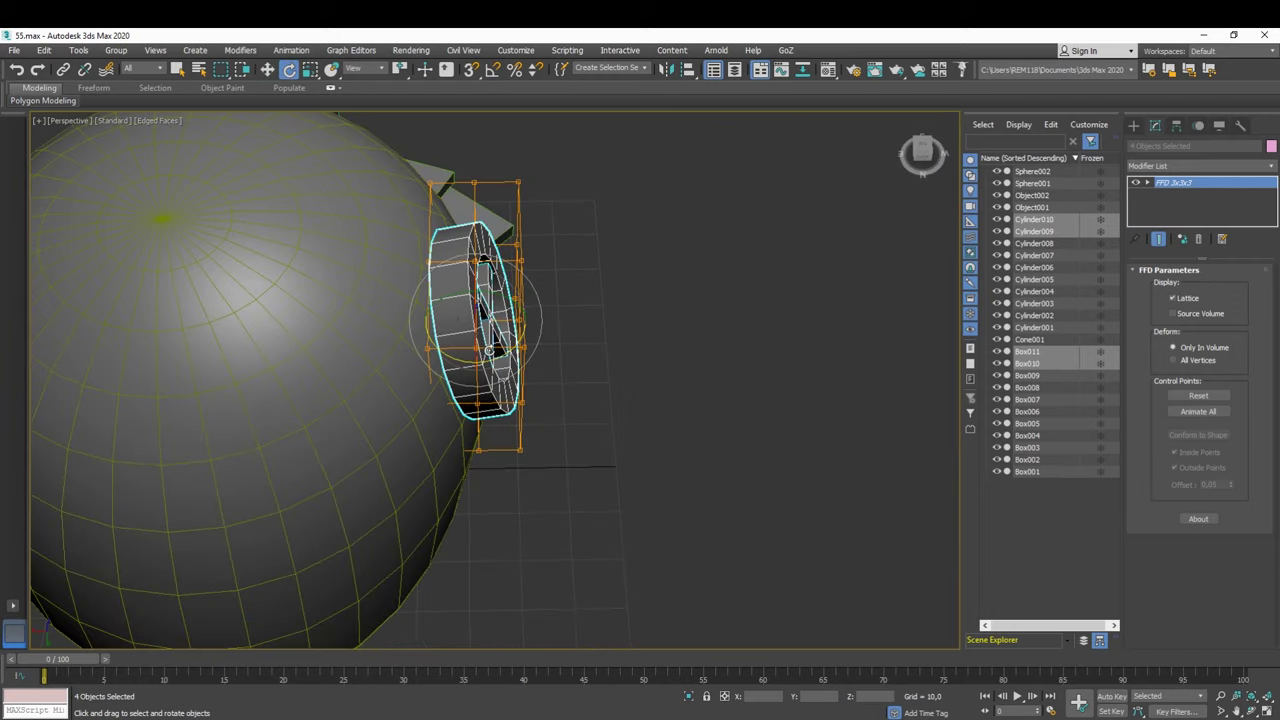
pyautogui.moveTo(492, 350)
pyautogui.keyDown('alt'); pyautogui.mouseDown(button='middle')
pyautogui.moveTo(240, 303)
pyautogui.moveTo(474, 298)
pyautogui.moveTo(605, 322)
pyautogui.moveTo(536, 230)
pyautogui.mouseUp(button='middle'); pyautogui.keyUp('alt')
pyautogui.press('w')
pyautogui.press('1')
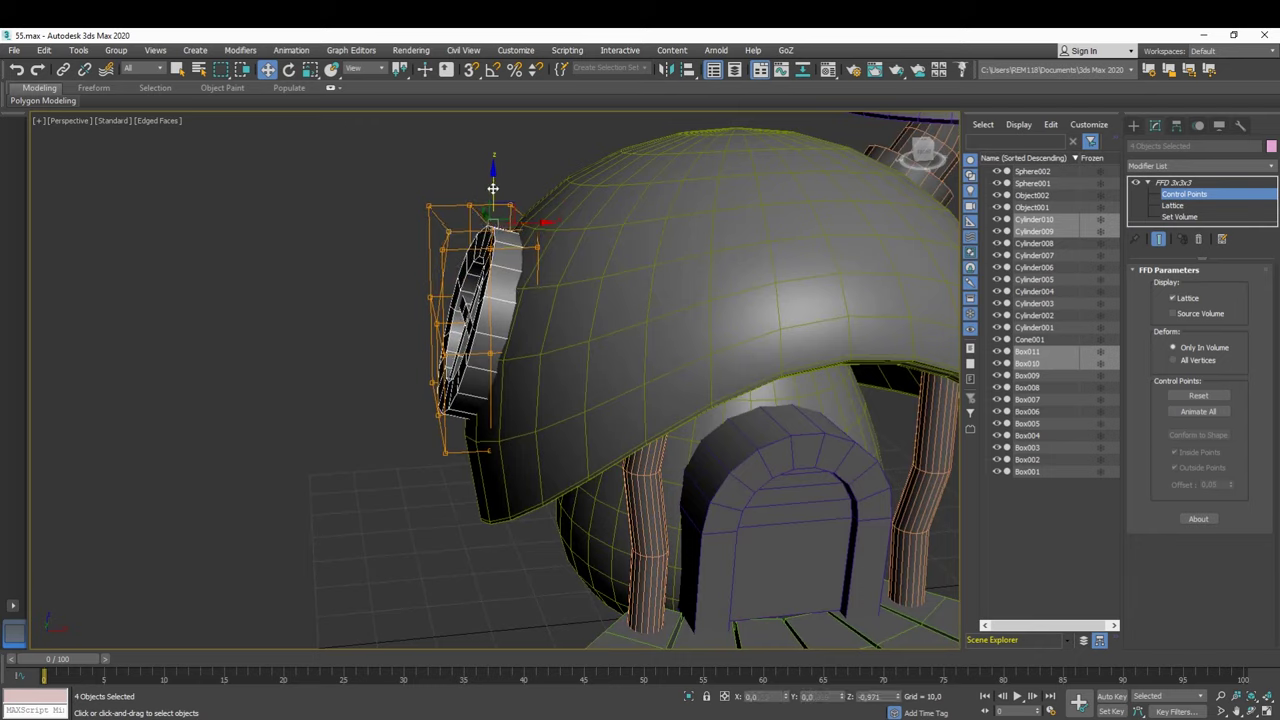
pyautogui.moveTo(493, 187)
pyautogui.keyDown('alt'); pyautogui.mouseDown(button='middle')
pyautogui.moveTo(634, 229)
pyautogui.moveTo(611, 337)
pyautogui.moveTo(653, 291)
pyautogui.moveTo(604, 426)
pyautogui.moveTo(760, 331)
pyautogui.moveTo(614, 400)
pyautogui.moveTo(500, 309)
pyautogui.moveTo(540, 310)
pyautogui.moveTo(580, 346)
pyautogui.moveTo(464, 304)
pyautogui.moveTo(570, 334)
pyautogui.moveTo(551, 277)
pyautogui.moveTo(543, 286)
pyautogui.mouseUp(button='middle'); pyautogui.keyUp('alt')
pyautogui.keyDown('ctrl'); pyautogui.click(570, 334); pyautogui.keyUp('ctrl')
pyautogui.click(551, 277)
# Step: Zoom in on the round window and nudge one cross bar slightly inside it
pyautogui.press('z')
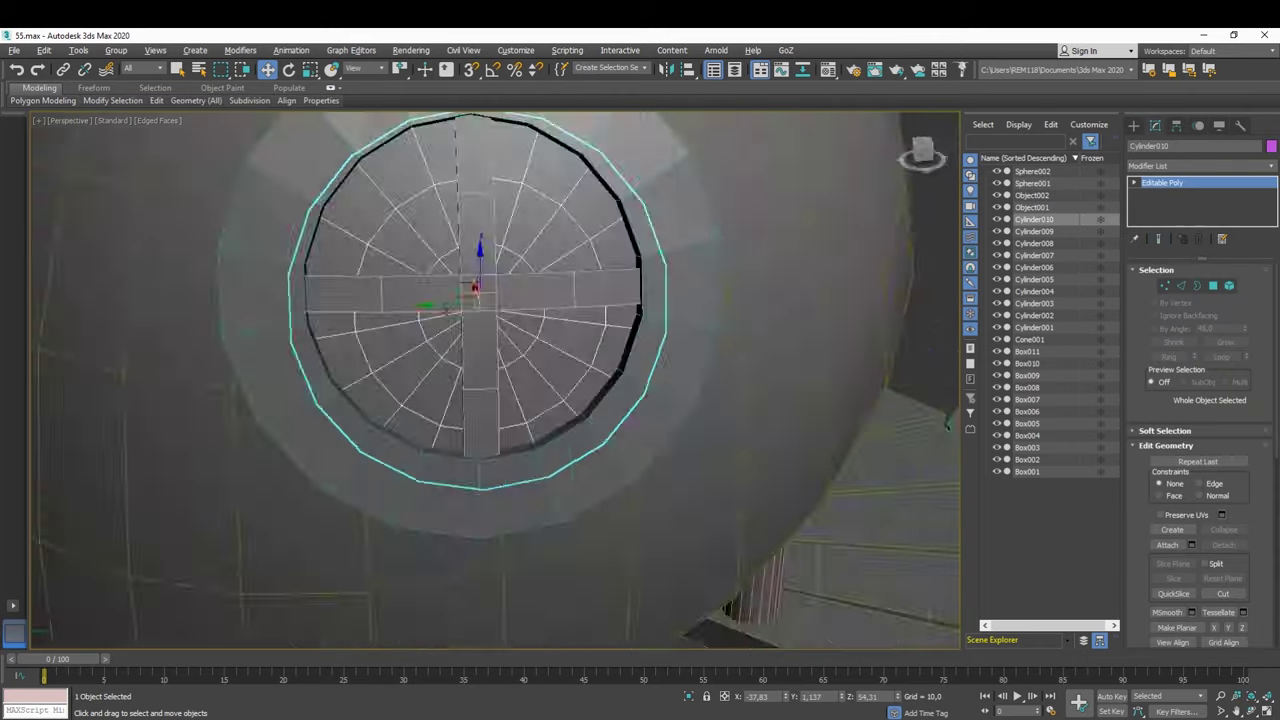
pyautogui.press('e')
pyautogui.moveTo(692, 251)
pyautogui.keyDown('alt'); pyautogui.mouseDown(button='middle')
pyautogui.moveTo(472, 336)
pyautogui.moveTo(657, 314)
pyautogui.moveTo(531, 314)
pyautogui.moveTo(508, 289)
pyautogui.mouseUp(button='middle'); pyautogui.keyUp('alt')
pyautogui.press('w')
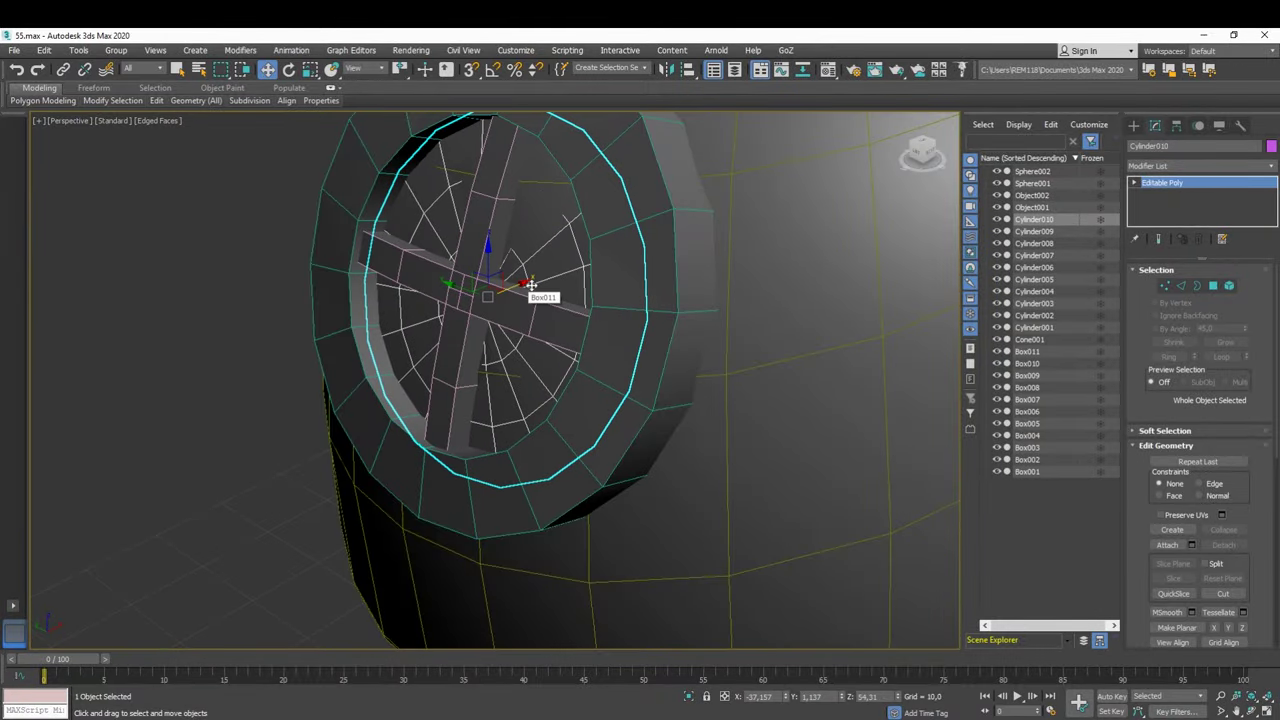
pyautogui.keyDown('alt'); pyautogui.moveTo(511, 282); pyautogui.dragTo(511, 286, button='middle'); pyautogui.keyUp('alt')
pyautogui.press('w')
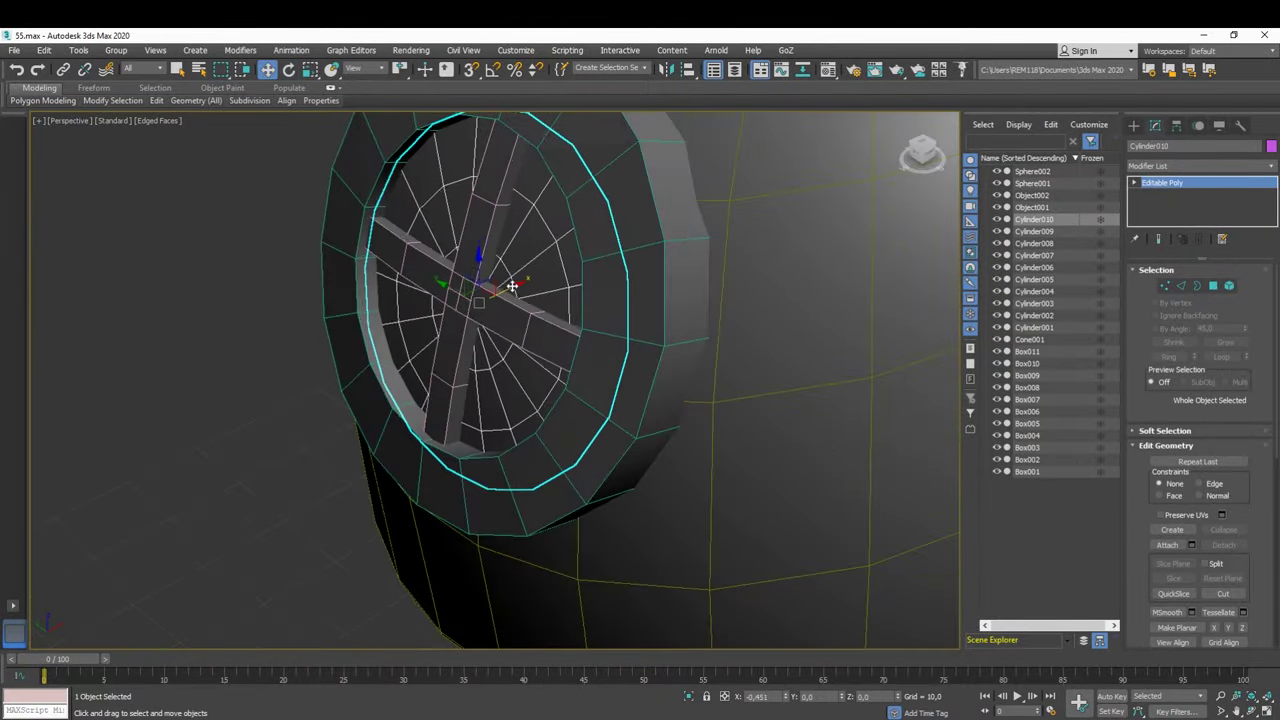
# Step: Chamfer the window frame Cylinder009's rim edges by 1.357 with 2 segments
pyautogui.scroll(-5, 660, 307)
pyautogui.scroll(-3, 646, 335)
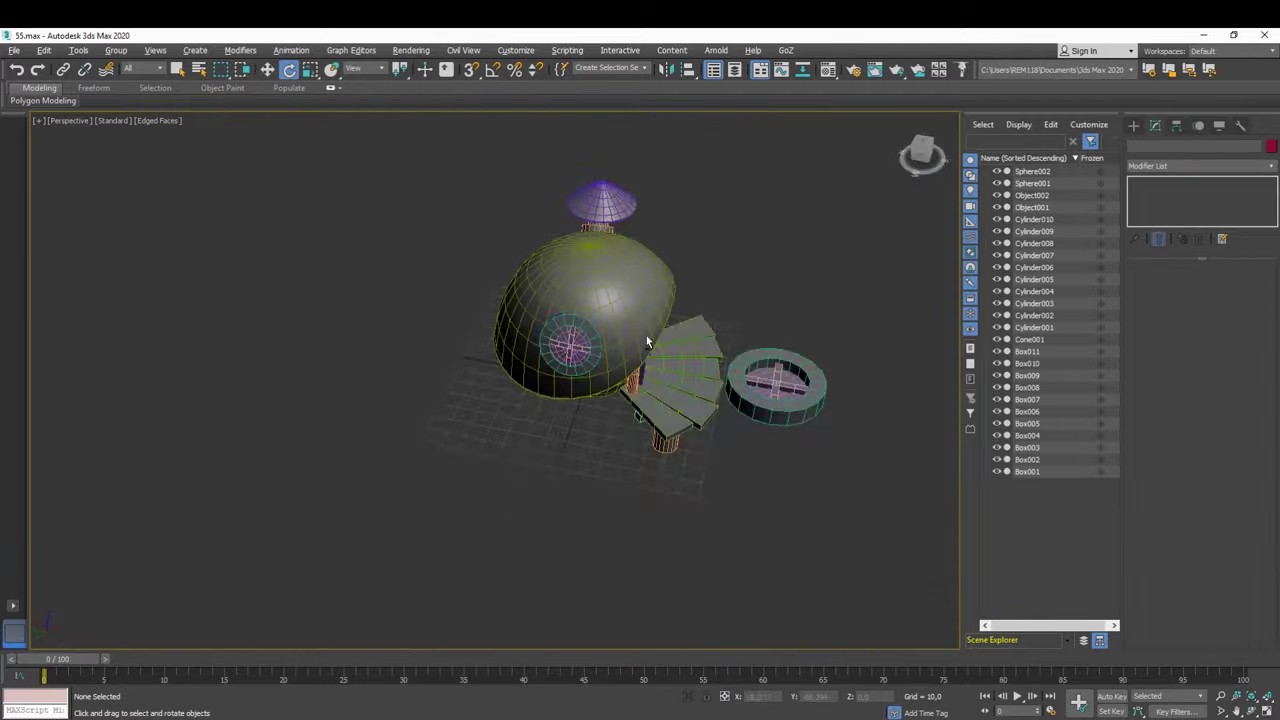
pyautogui.scroll(5, 646, 335)
pyautogui.click(597, 315)
pyautogui.press('2')
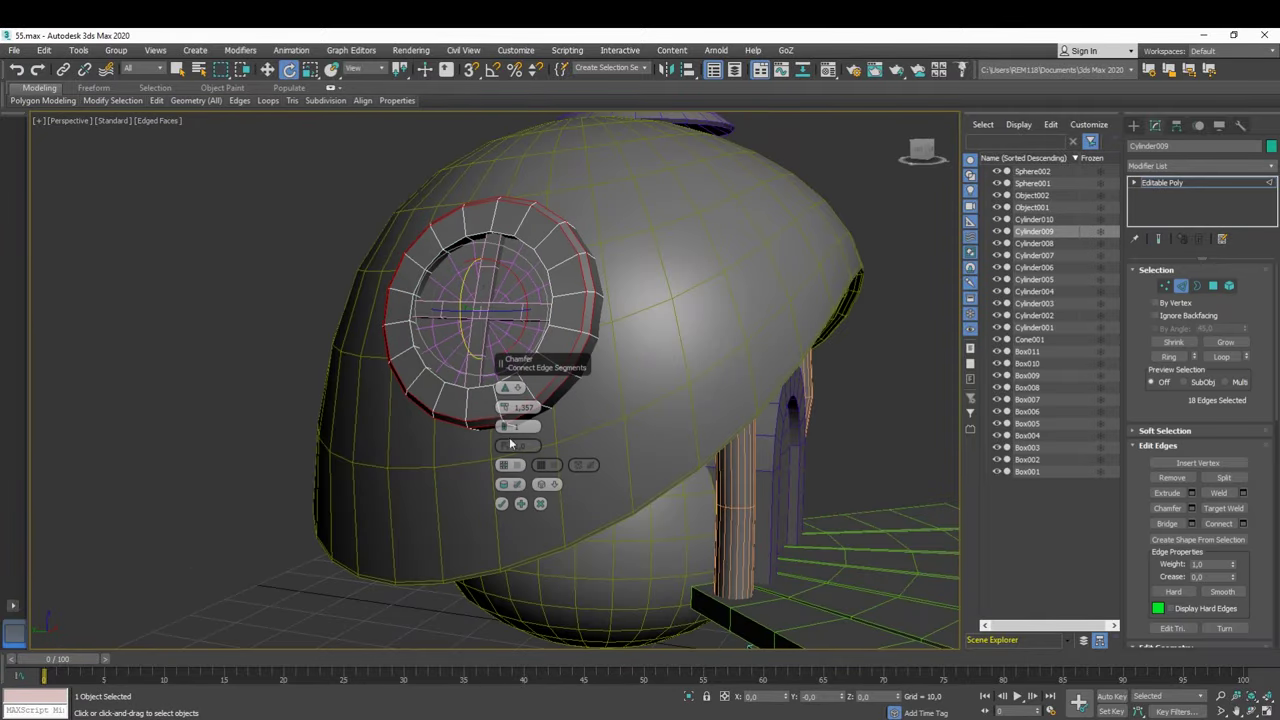
pyautogui.keyDown('alt'); pyautogui.moveTo(502, 510); pyautogui.dragTo(551, 324, button='middle'); pyautogui.keyUp('alt')
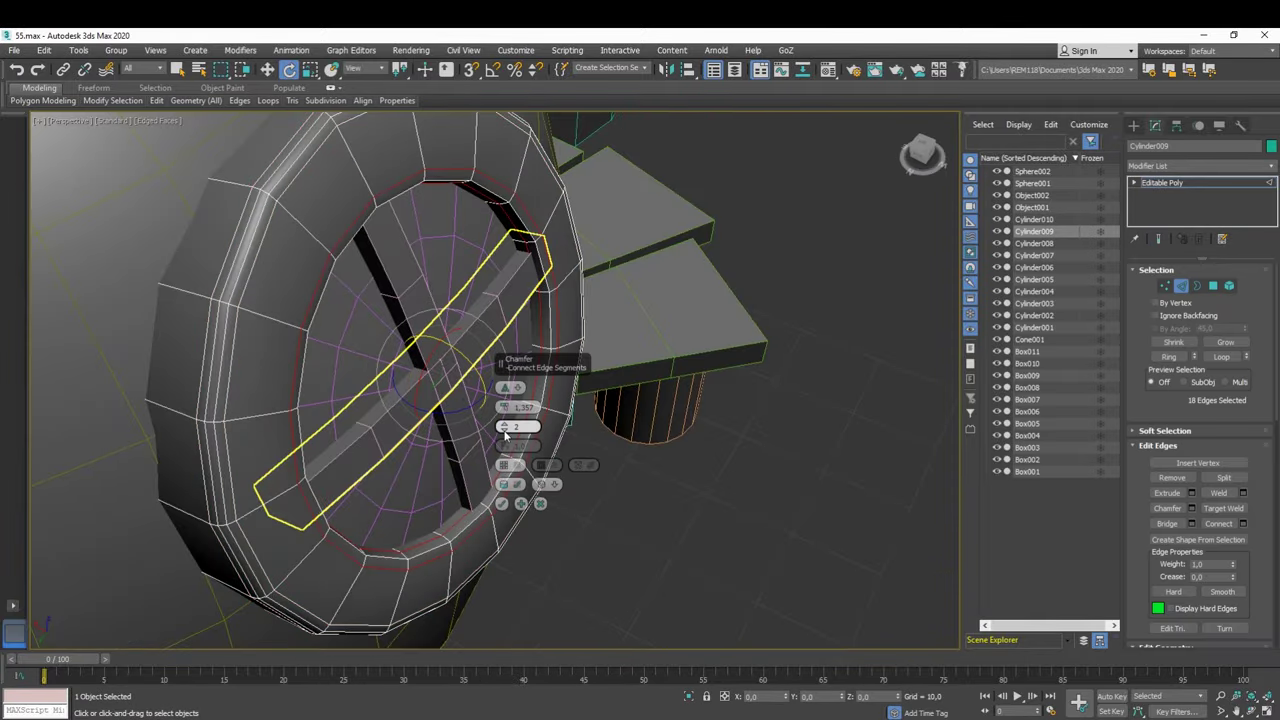
pyautogui.click(694, 517)
pyautogui.scroll(-3, 690, 506)
pyautogui.scroll(-3, 669, 480)
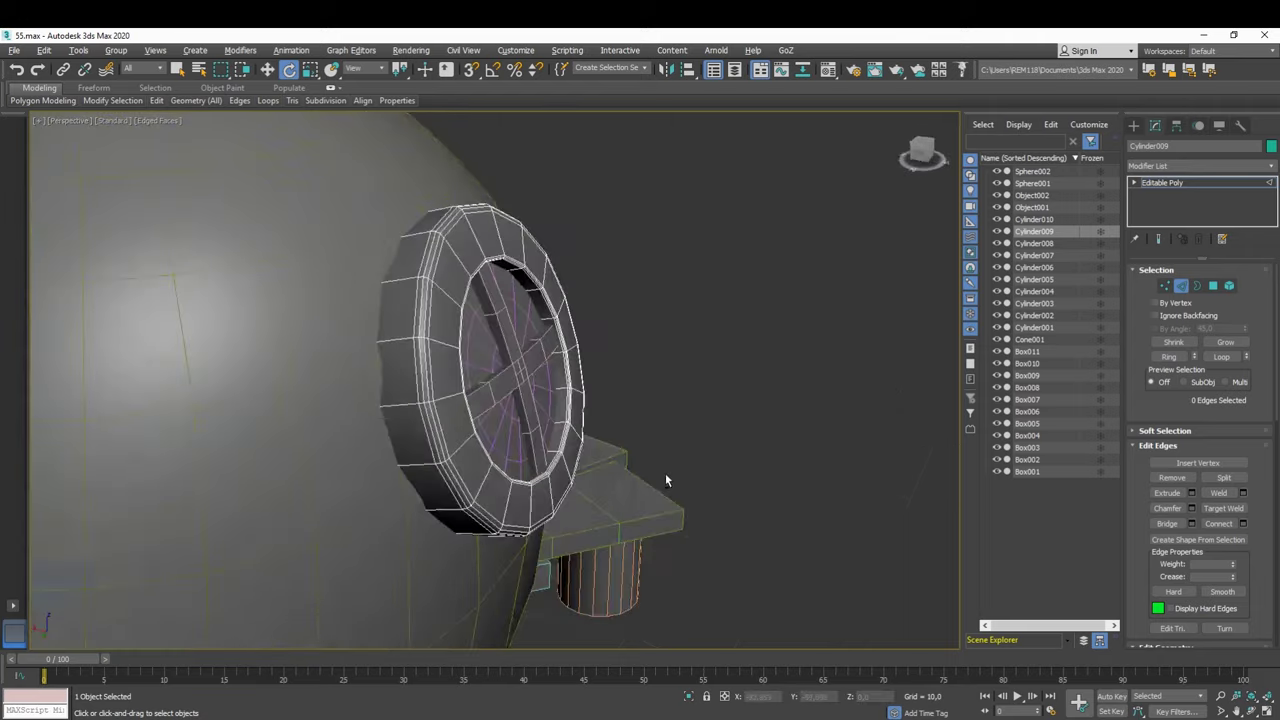
pyautogui.scroll(-3, 491, 294)
pyautogui.scroll(-4, 611, 372)
pyautogui.scroll(5, 640, 420)
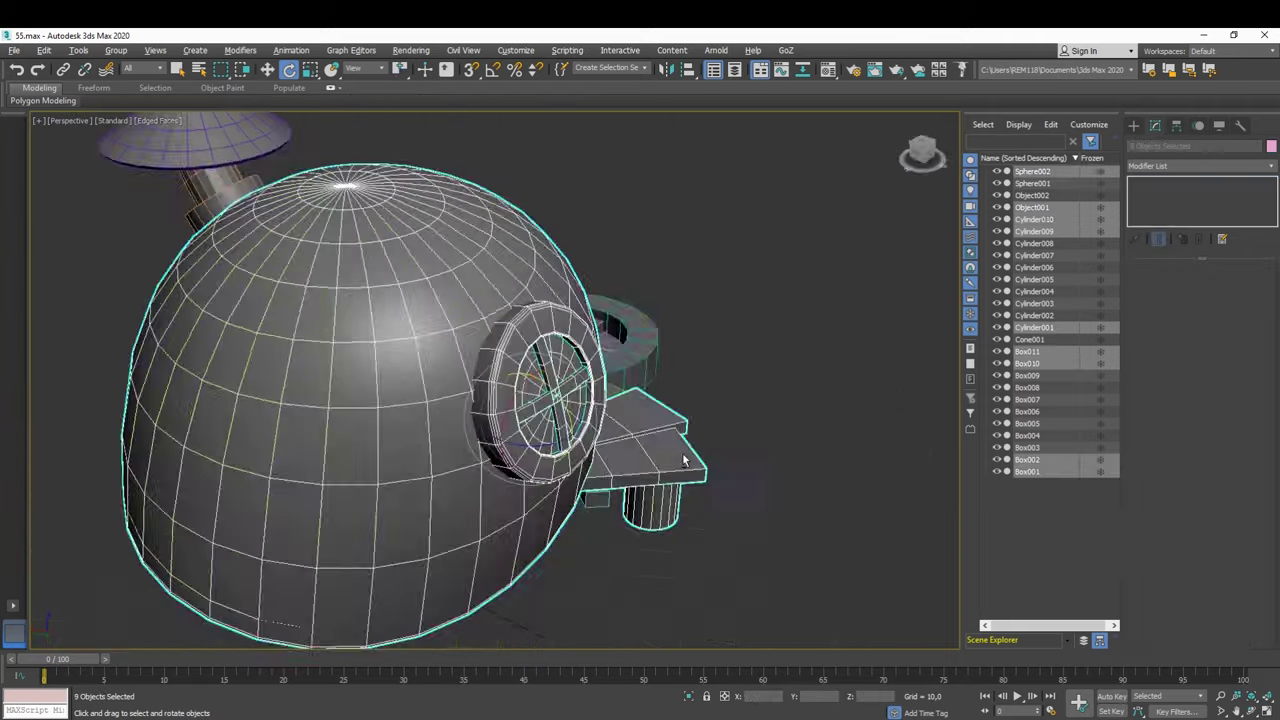
# Step: Convert the window ring Cylinder009 to Editable Poly and inspect its edges
pyautogui.moveTo(674, 463)
pyautogui.keyDown('alt'); pyautogui.mouseDown(button='middle')
pyautogui.moveTo(654, 493)
pyautogui.moveTo(455, 342)
pyautogui.mouseUp(button='middle'); pyautogui.keyUp('alt')
pyautogui.keyDown('alt'); pyautogui.click(654, 493); pyautogui.keyUp('alt')
pyautogui.rightClick(455, 342)
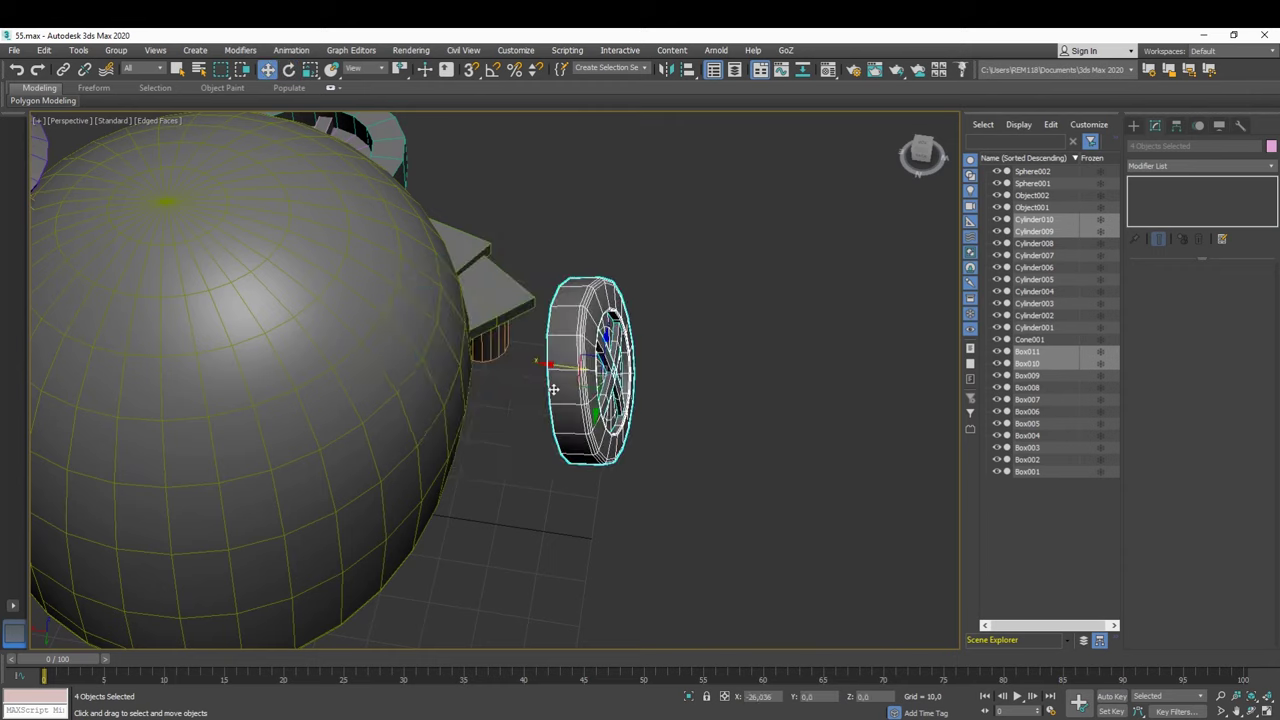
pyautogui.click(553, 389)
pyautogui.rightClick(705, 340)
pyautogui.moveTo(553, 389)
pyautogui.keyDown('alt'); pyautogui.mouseDown(button='middle')
pyautogui.moveTo(705, 340)
pyautogui.moveTo(571, 395)
pyautogui.mouseUp(button='middle'); pyautogui.keyUp('alt')
pyautogui.click(770, 371)
pyautogui.press('2')
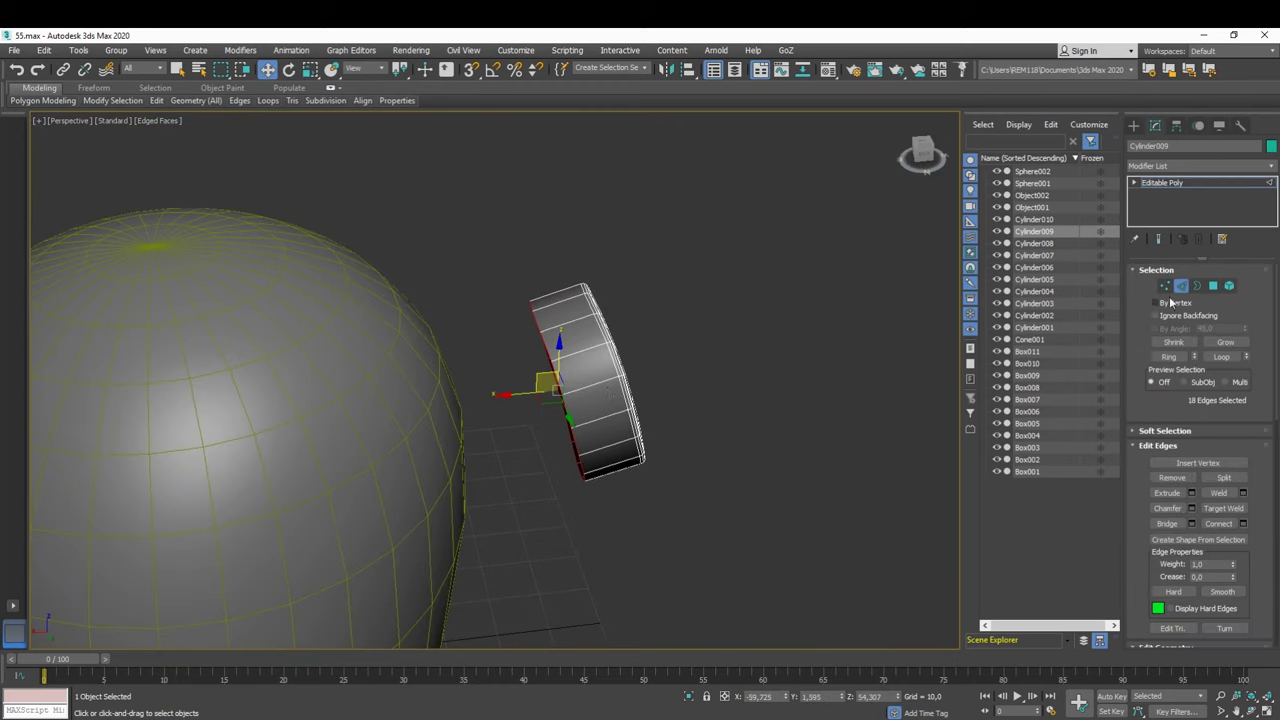
pyautogui.hotkey('ctrl', 'z')
pyautogui.hotkey('ctrl', 'z')
pyautogui.scroll(-3, 344, 405)
pyautogui.scroll(4, 484, 425)
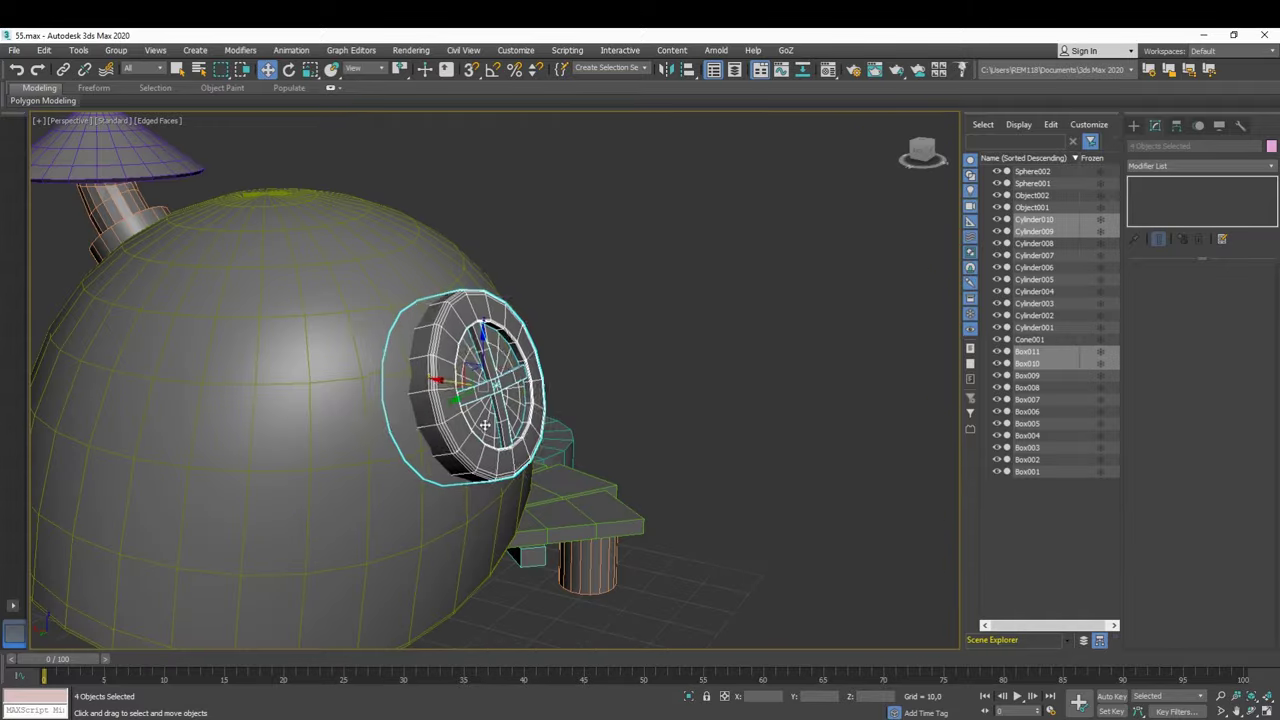
pyautogui.scroll(3, 466, 371)
# Step: Tilt the round window group about 2 degrees on the dome
pyautogui.press('e')
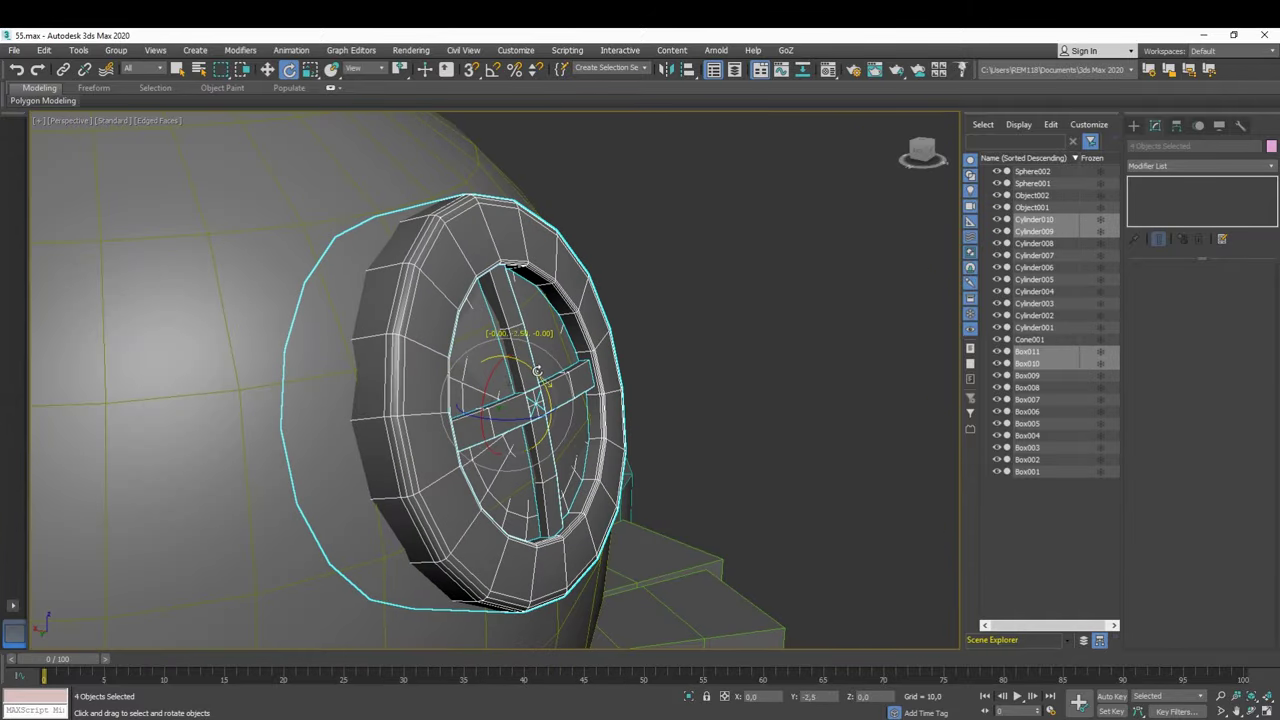
pyautogui.press('w')
pyautogui.scroll(-5, 537, 371)
pyautogui.keyDown('alt'); pyautogui.moveTo(426, 384); pyautogui.dragTo(741, 440, button='middle'); pyautogui.keyUp('alt')
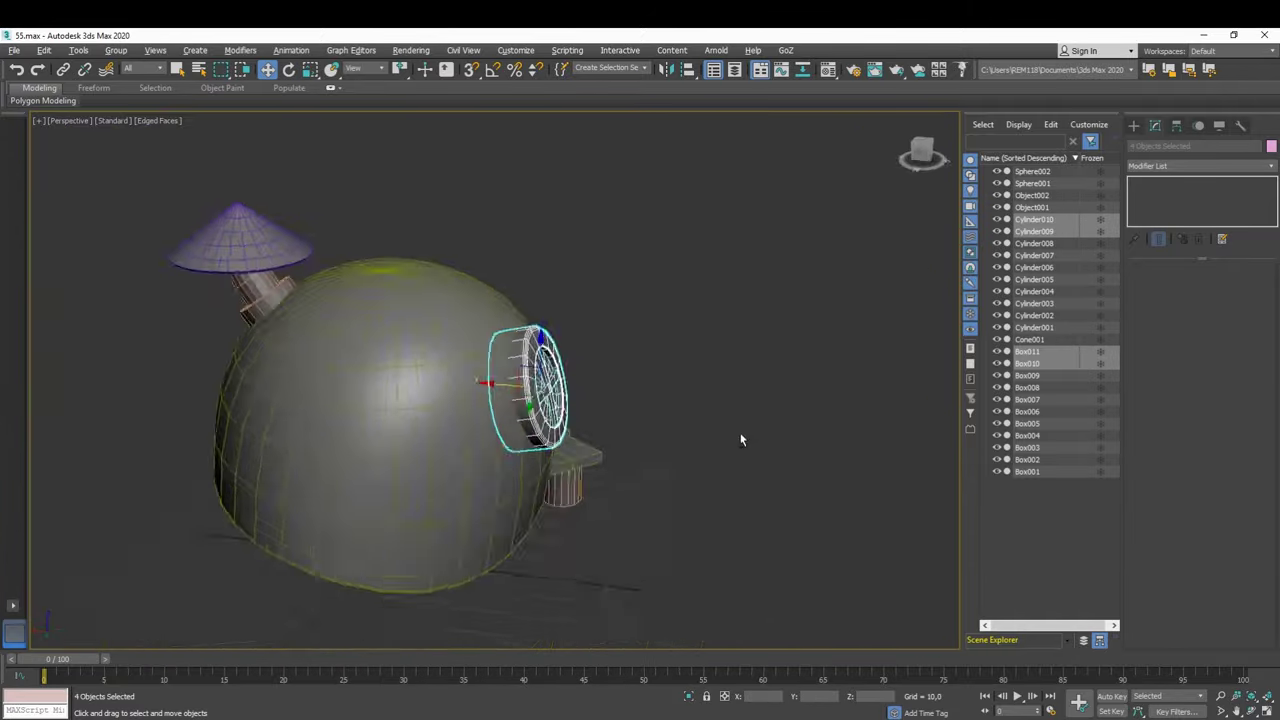
pyautogui.scroll(4, 552, 385)
pyautogui.rightClick(548, 390)
pyautogui.moveTo(590, 393)
pyautogui.keyDown('alt'); pyautogui.mouseDown(button='middle')
pyautogui.moveTo(457, 371)
pyautogui.moveTo(551, 320)
pyautogui.mouseUp(button='middle'); pyautogui.keyUp('alt')
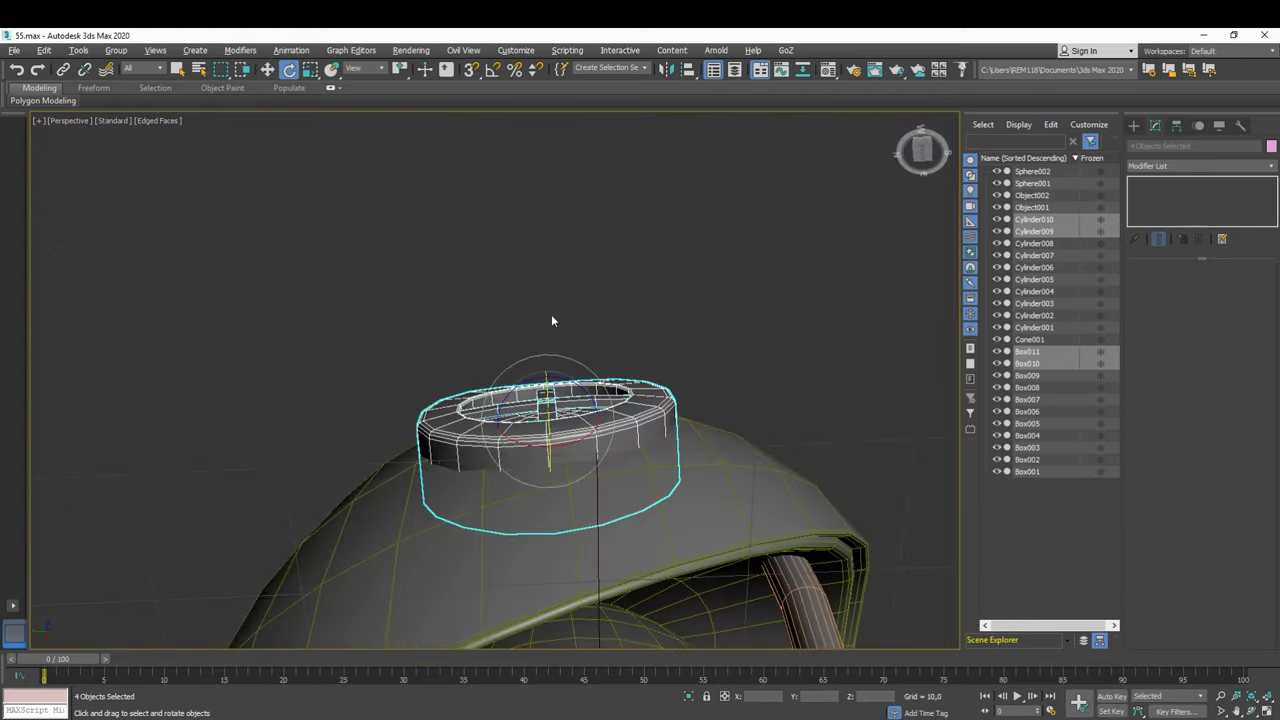
pyautogui.keyDown('alt'); pyautogui.moveTo(593, 372); pyautogui.dragTo(586, 402, button='middle'); pyautogui.keyUp('alt')
pyautogui.moveTo(586, 402); pyautogui.dragTo(582, 408)
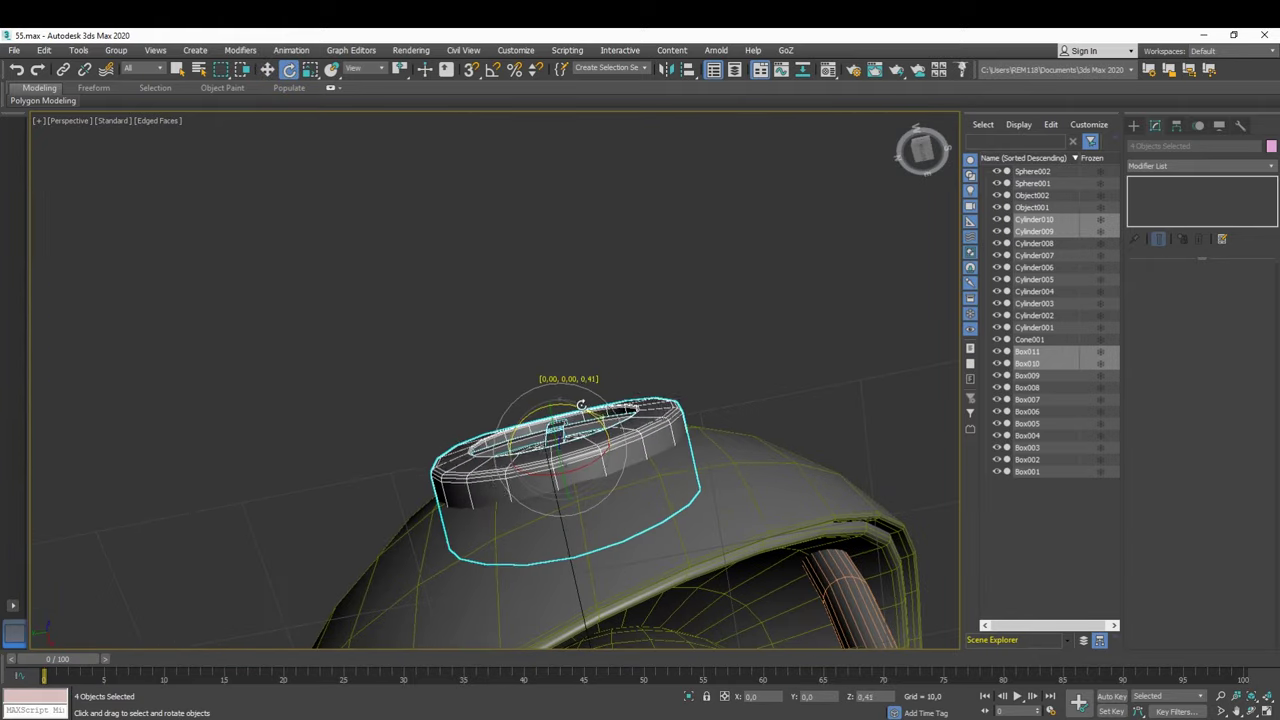
pyautogui.moveTo(582, 403)
pyautogui.keyDown('alt'); pyautogui.mouseDown(button='middle')
pyautogui.moveTo(557, 580)
pyautogui.moveTo(550, 421)
pyautogui.moveTo(737, 443)
pyautogui.moveTo(525, 425)
pyautogui.mouseUp(button='middle'); pyautogui.keyUp('alt')
pyautogui.scroll(-5, 266, 362)
# Step: Deselect everything and turn off edged faces to check the shading
pyautogui.click(266, 362)
pyautogui.press('F4')
pyautogui.scroll(4, 637, 351)
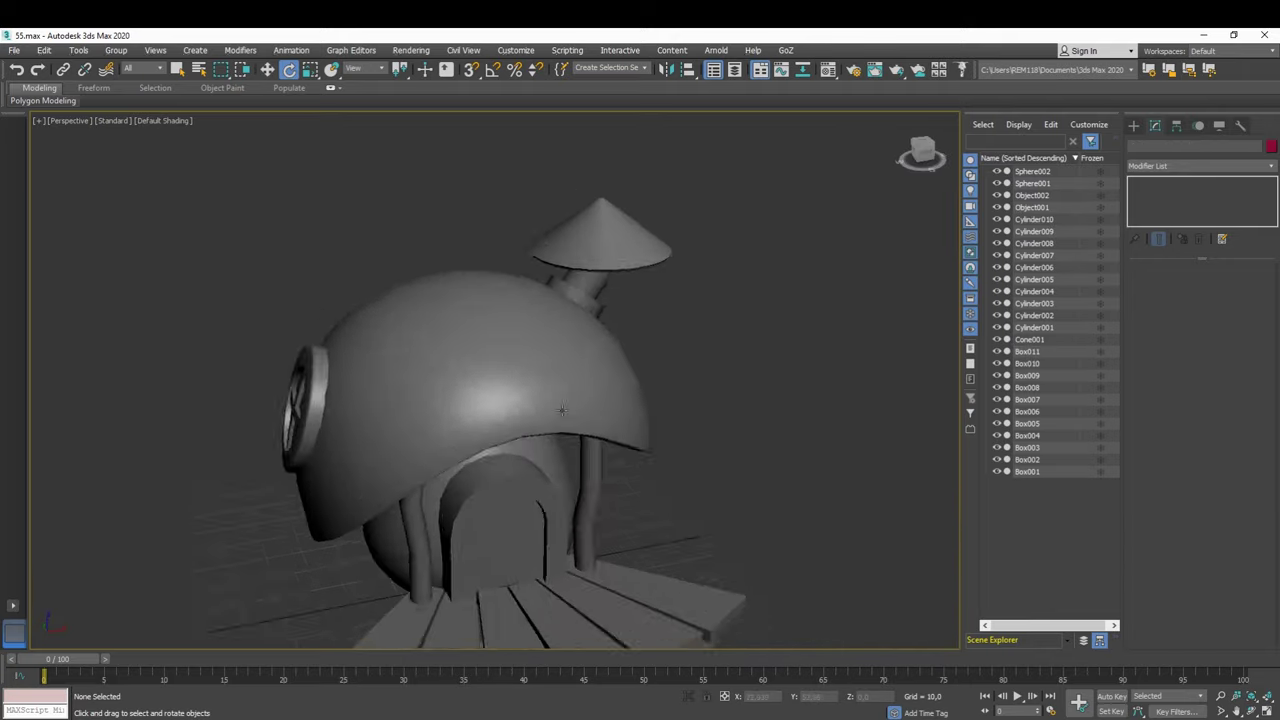
pyautogui.scroll(-4, 467, 462)
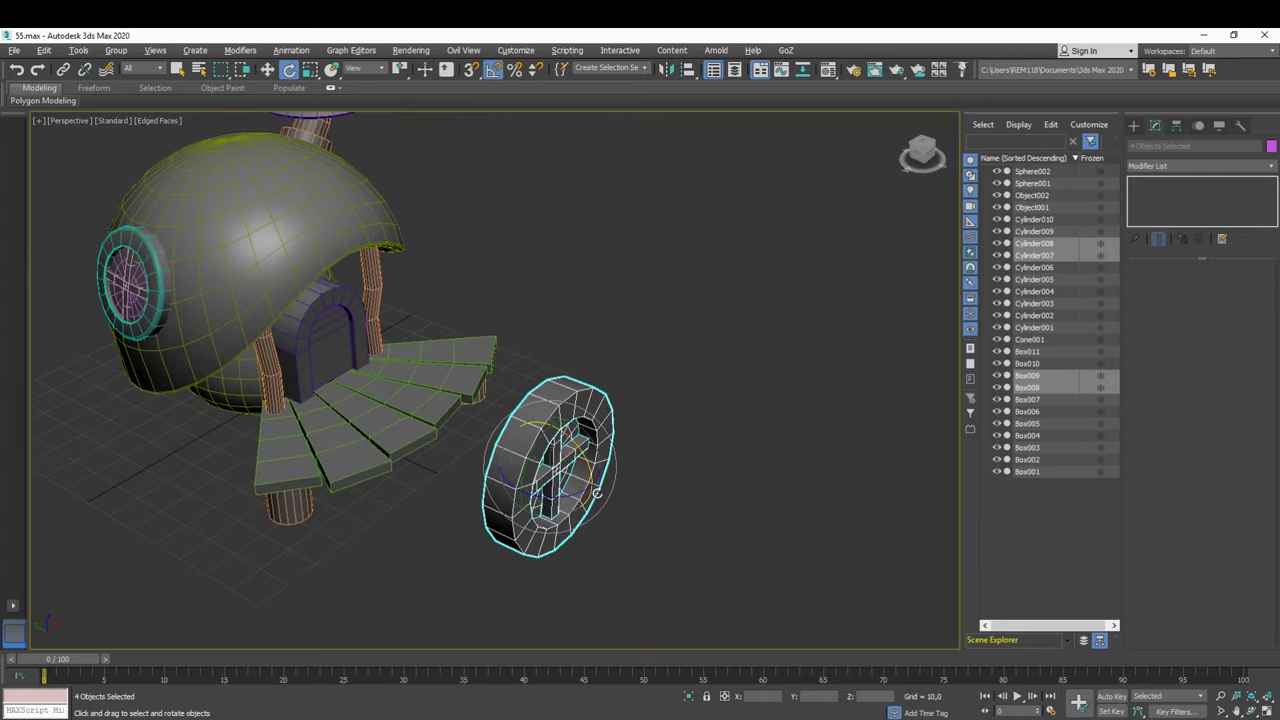
# Step: Move the second window group from the deck toward the dome
pyautogui.rightClick(530, 460)
pyautogui.click(550, 472)
pyautogui.keyDown('alt'); pyautogui.moveTo(550, 472); pyautogui.dragTo(700, 450, button='middle'); pyautogui.keyUp('alt')
pyautogui.scroll(3, 700, 450)
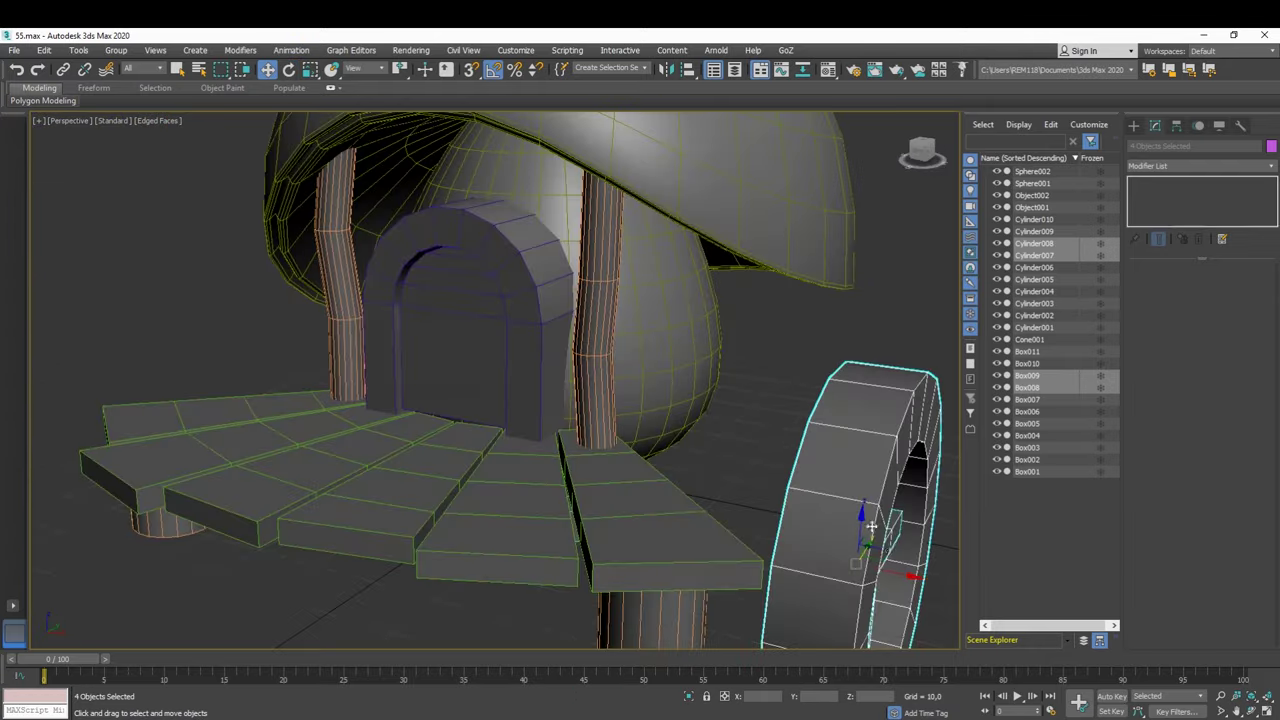
pyautogui.scroll(3, 810, 380)
pyautogui.scroll(-5, 810, 380)
pyautogui.scroll(3, 810, 400)
# Step: Scale the second window and place it against the dome's side by the right post
pyautogui.rightClick(810, 400)
pyautogui.click(840, 440)
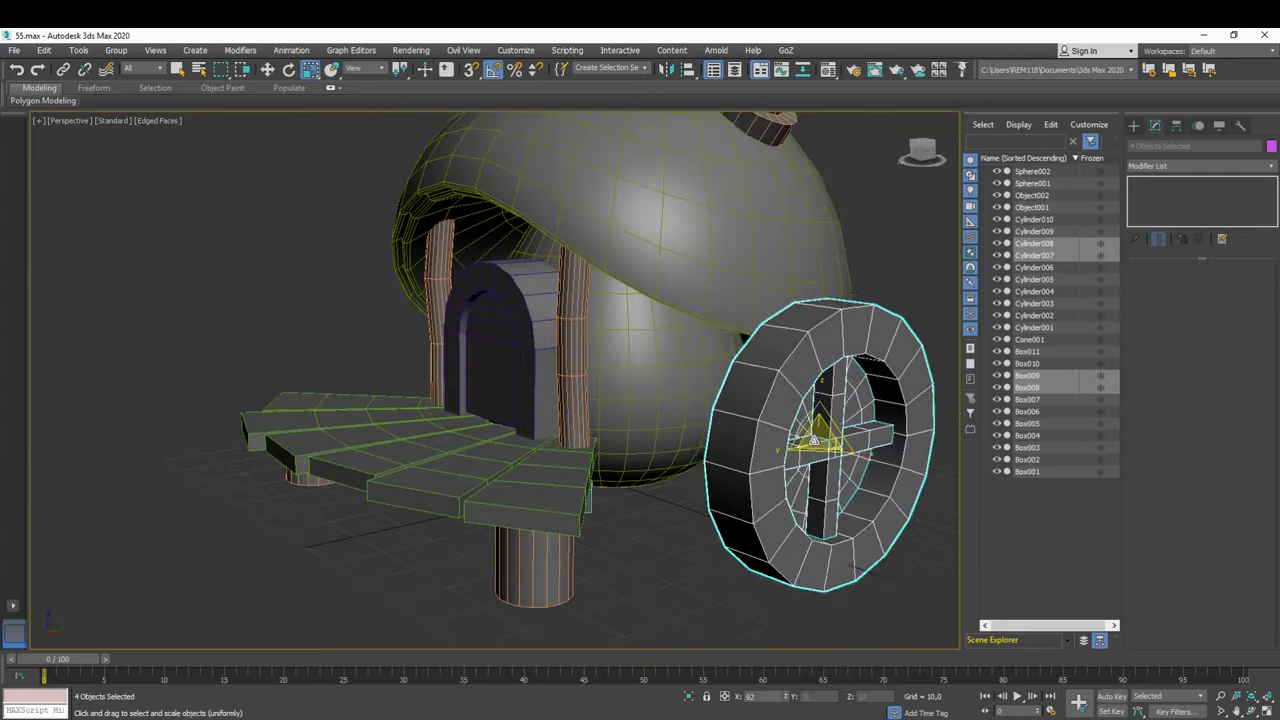
pyautogui.scroll(5, 820, 440)
pyautogui.scroll(-4, 820, 440)
pyautogui.keyDown('alt'); pyautogui.moveTo(820, 440); pyautogui.dragTo(550, 313, button='middle'); pyautogui.keyUp('alt')
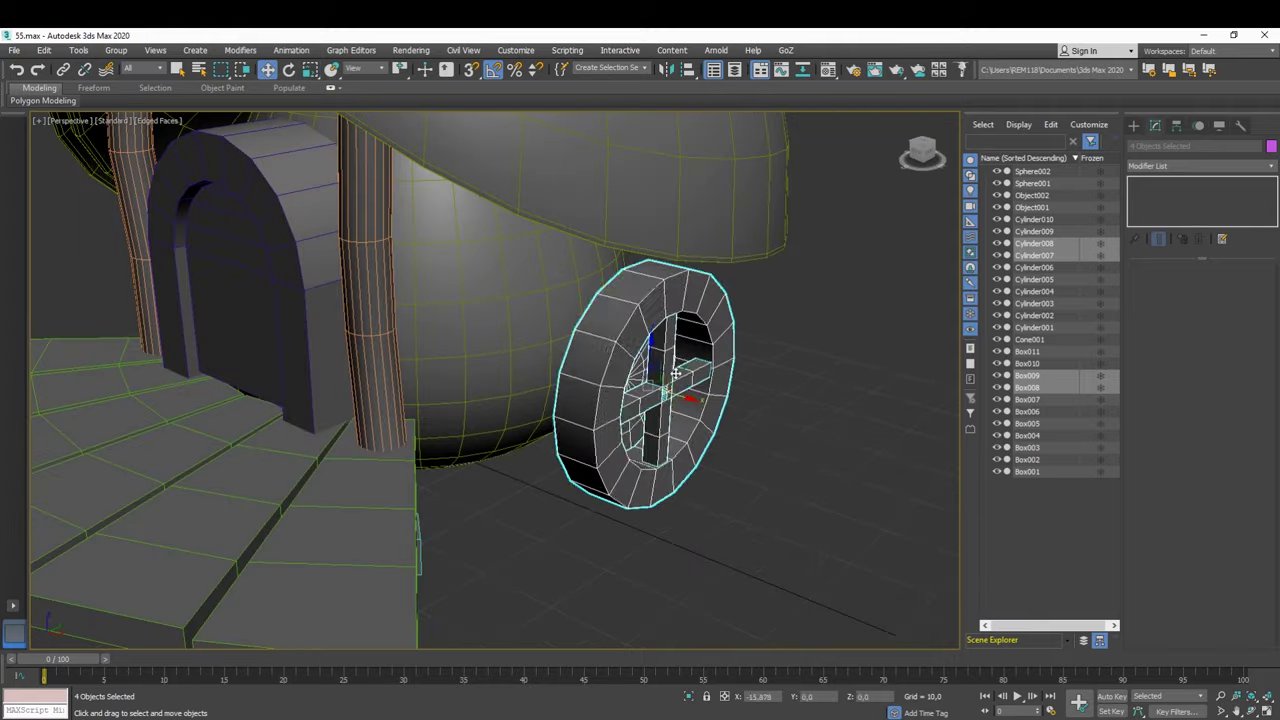
pyautogui.press('w')
pyautogui.scroll(3, 550, 313)
# Step: Convert the second window's ring to Editable Poly and check its fit from the side
pyautogui.rightClick(614, 400)
pyautogui.click(643, 457)
pyautogui.moveTo(643, 457)
pyautogui.keyDown('alt'); pyautogui.mouseDown(button='middle')
pyautogui.moveTo(837, 463)
pyautogui.moveTo(1205, 292)
pyautogui.mouseUp(button='middle'); pyautogui.keyUp('alt')
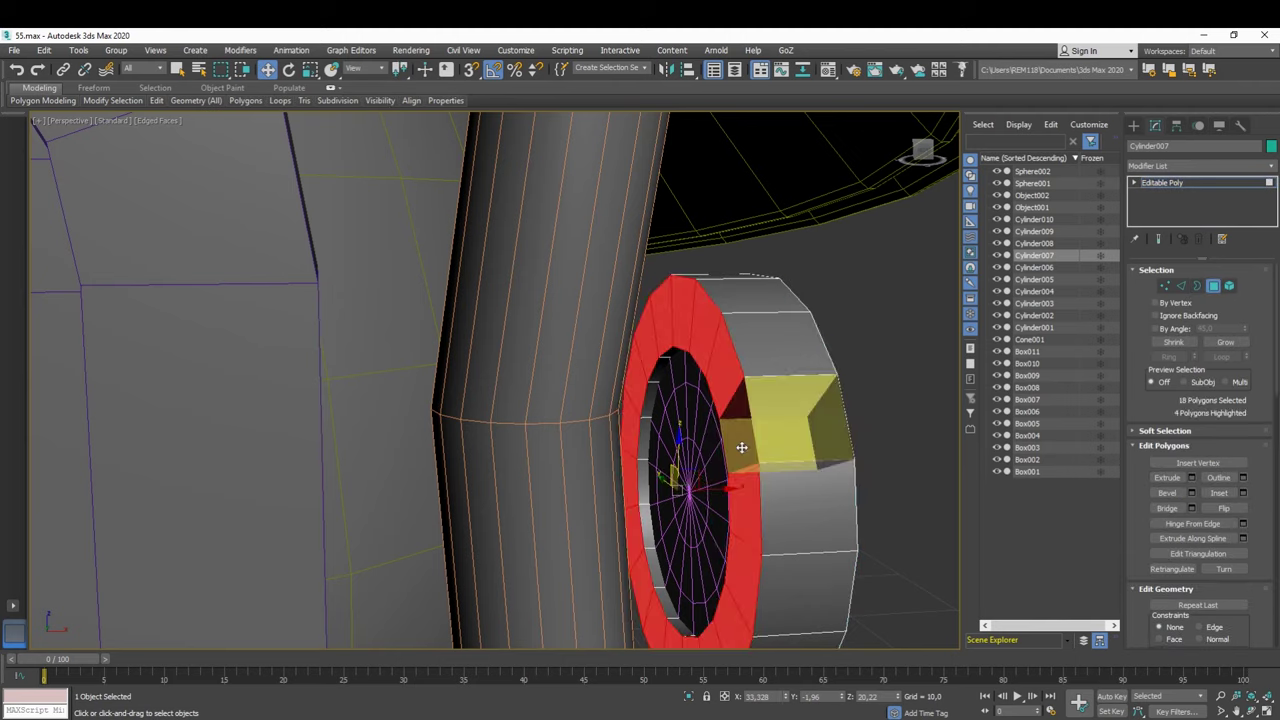
pyautogui.scroll(-4, 733, 428)
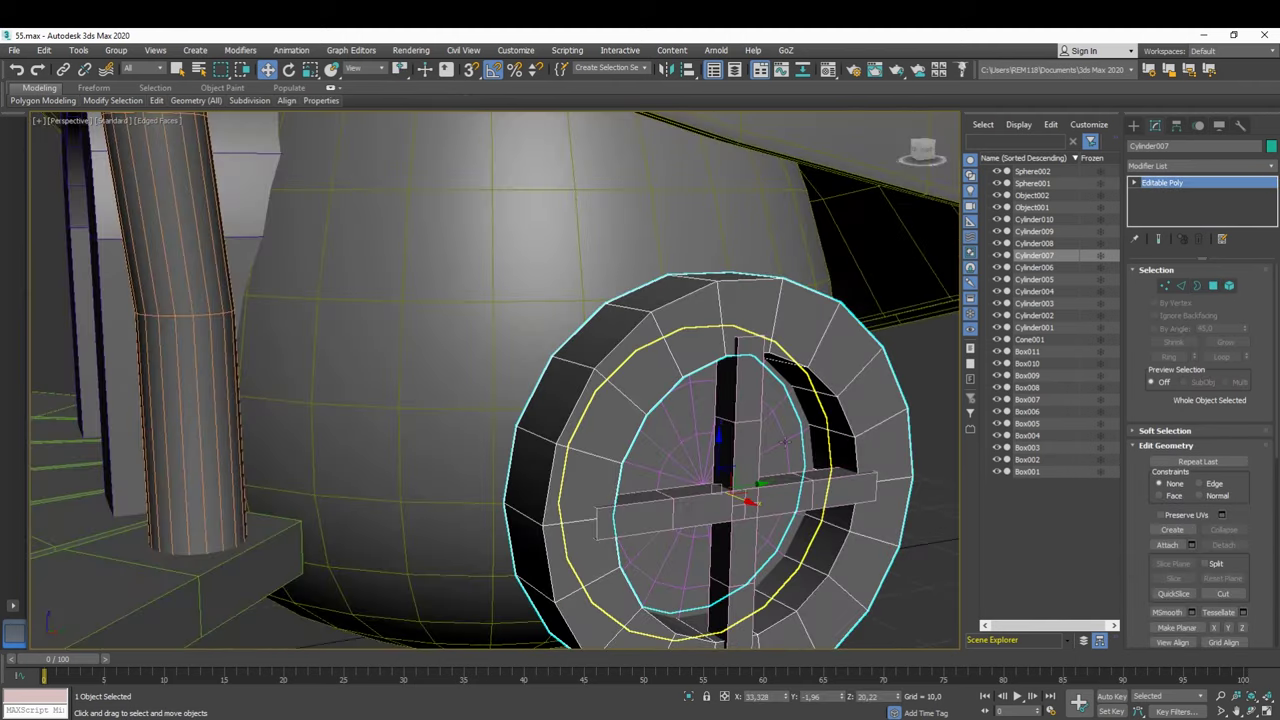
pyautogui.click(762, 512)
pyautogui.keyDown('ctrl'); pyautogui.click(770, 495); pyautogui.keyUp('ctrl')
pyautogui.moveTo(770, 495)
pyautogui.keyDown('alt'); pyautogui.mouseDown(button='middle')
pyautogui.moveTo(700, 470)
pyautogui.moveTo(746, 463)
pyautogui.mouseUp(button='middle'); pyautogui.keyUp('alt')
pyautogui.scroll(-5, 700, 470)
pyautogui.keyDown('alt'); pyautogui.moveTo(704, 383); pyautogui.dragTo(509, 380, button='middle'); pyautogui.keyUp('alt')
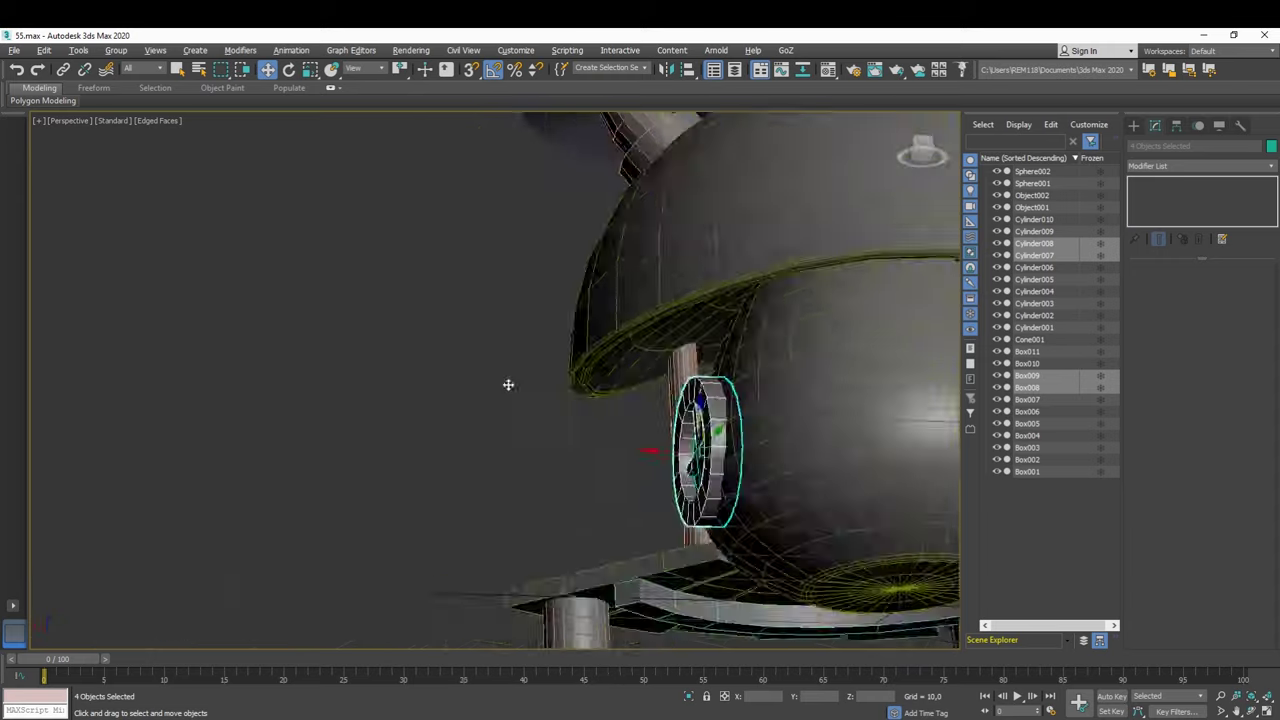
pyautogui.scroll(-4, 786, 471)
pyautogui.scroll(4, 717, 383)
pyautogui.moveTo(762, 403)
pyautogui.keyDown('alt'); pyautogui.mouseDown(button='middle')
pyautogui.moveTo(700, 400)
pyautogui.moveTo(760, 400)
pyautogui.mouseUp(button='middle'); pyautogui.keyUp('alt')
pyautogui.scroll(5, 720, 380)
pyautogui.scroll(-2, 730, 400)
# Step: Apply an FFD 3x3x3 modifier to the second window's ring and centre piece
pyautogui.click(575, 308)
pyautogui.press('2')
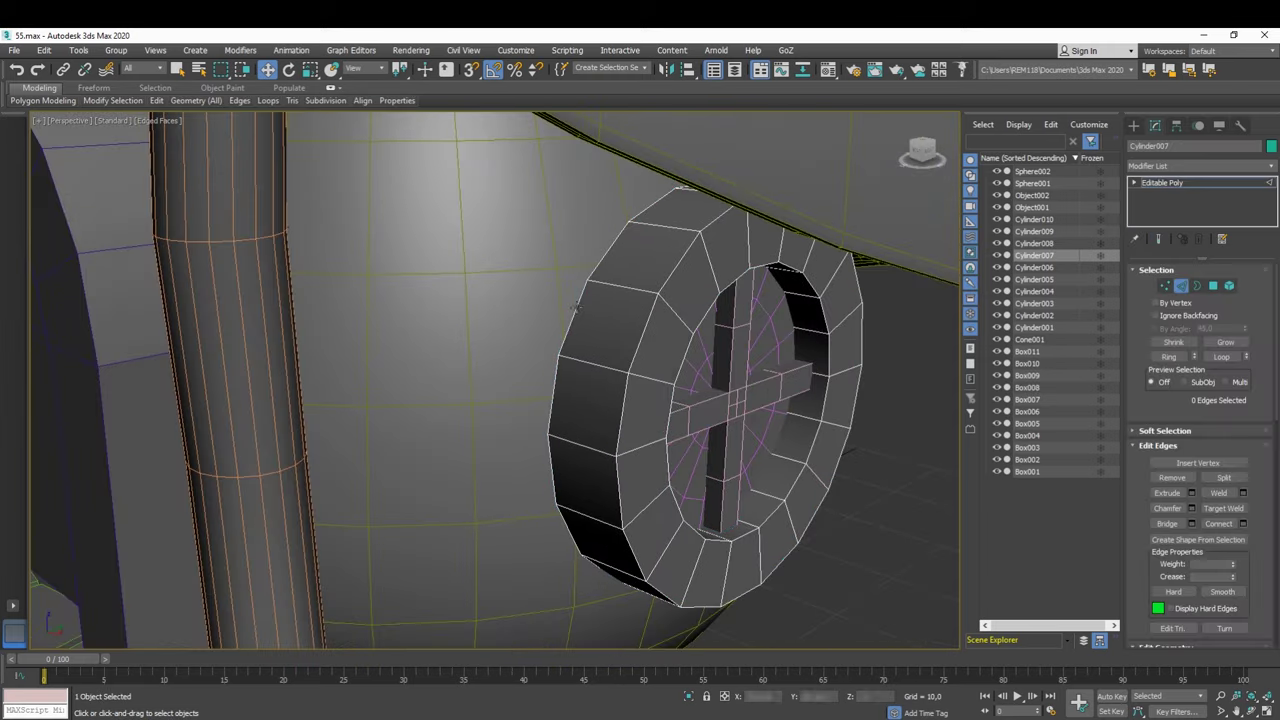
pyautogui.scroll(-3, 697, 351)
pyautogui.keyDown('ctrl'); pyautogui.click(728, 398); pyautogui.keyUp('ctrl')
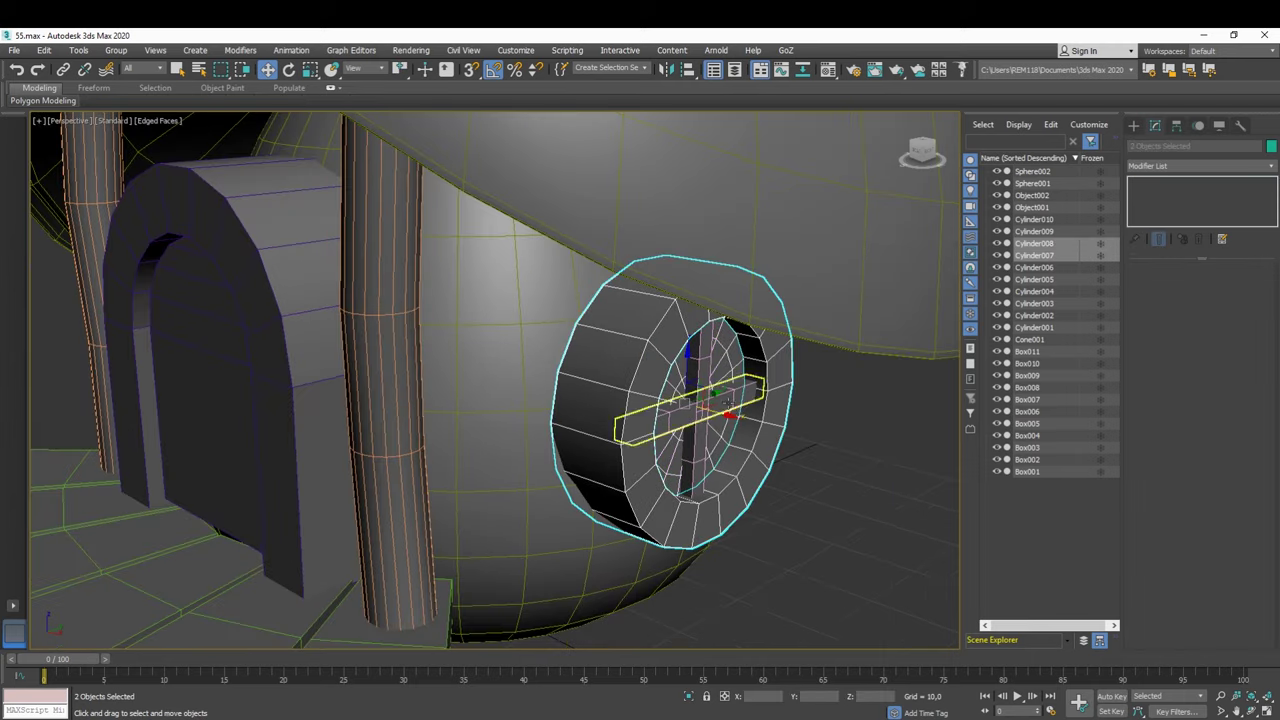
pyautogui.keyDown('alt'); pyautogui.moveTo(722, 411); pyautogui.dragTo(546, 381, button='middle'); pyautogui.keyUp('alt')
pyautogui.click(1200, 165)
pyautogui.click(1190, 560)
pyautogui.scroll(5, 546, 381)
# Step: Adjust the FFD control points so the second window follows the dome's curve
pyautogui.press('1')
pyautogui.keyDown('alt'); pyautogui.moveTo(806, 400); pyautogui.dragTo(688, 390, button='middle'); pyautogui.keyUp('alt')
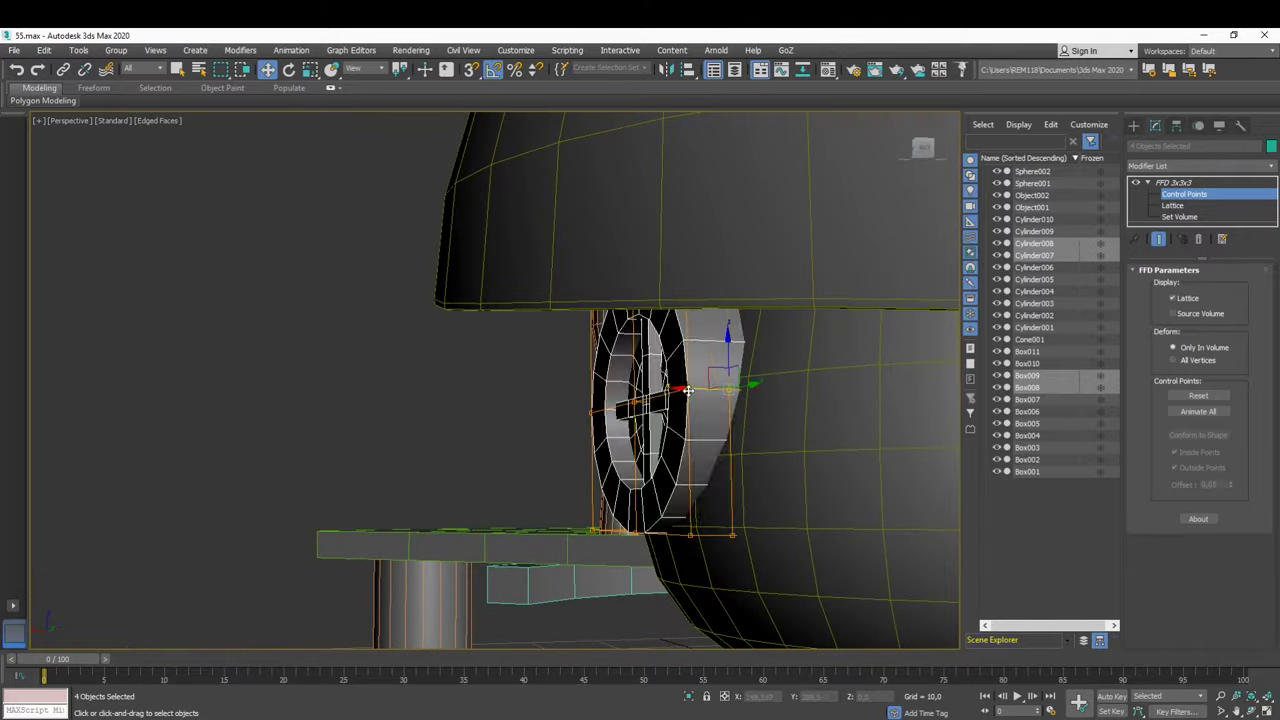
pyautogui.moveTo(631, 425)
pyautogui.keyDown('alt'); pyautogui.mouseDown(button='middle')
pyautogui.moveTo(586, 466)
pyautogui.moveTo(566, 457)
pyautogui.moveTo(749, 451)
pyautogui.moveTo(784, 426)
pyautogui.moveTo(880, 416)
pyautogui.mouseUp(button='middle'); pyautogui.keyUp('alt')
pyautogui.moveTo(801, 410)
pyautogui.keyDown('alt'); pyautogui.mouseDown(button='middle')
pyautogui.moveTo(835, 301)
pyautogui.moveTo(766, 274)
pyautogui.moveTo(800, 255)
pyautogui.moveTo(728, 278)
pyautogui.moveTo(543, 271)
pyautogui.moveTo(481, 328)
pyautogui.moveTo(531, 396)
pyautogui.moveTo(586, 357)
pyautogui.moveTo(583, 381)
pyautogui.mouseUp(button='middle'); pyautogui.keyUp('alt')
pyautogui.scroll(-5, 538, 358)
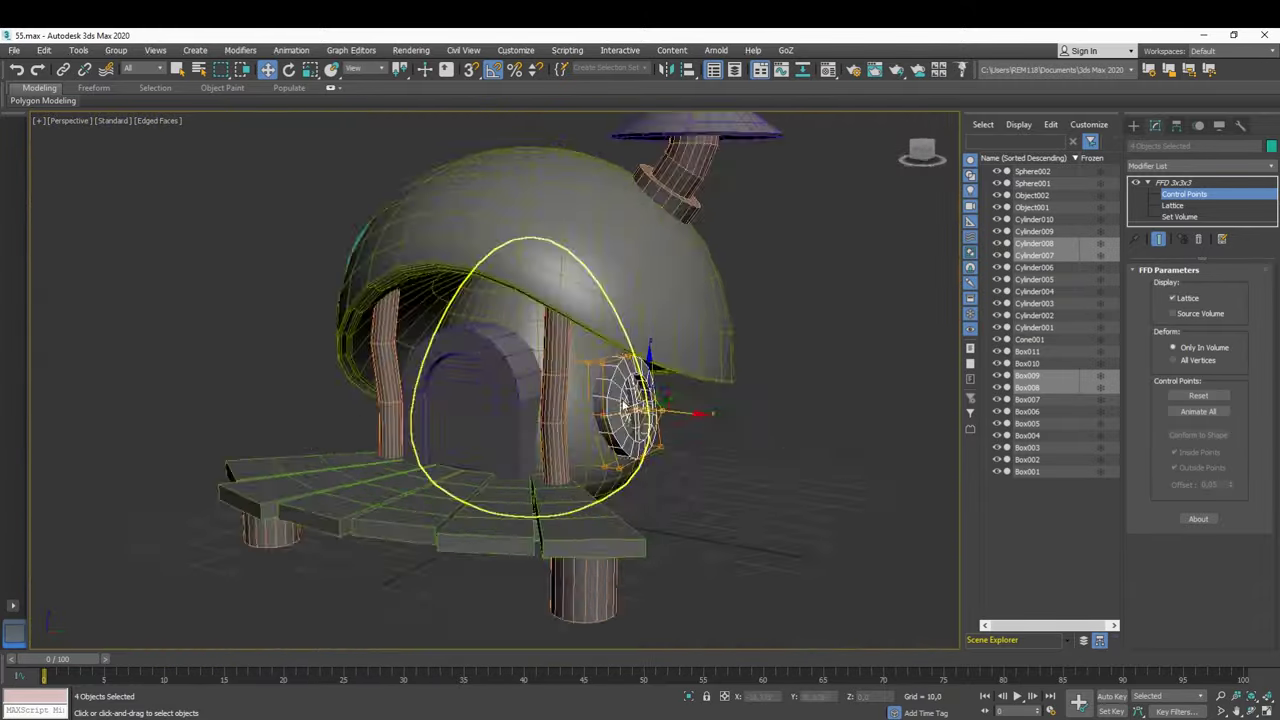
pyautogui.scroll(5, 531, 435)
pyautogui.moveTo(531, 435)
pyautogui.keyDown('alt'); pyautogui.mouseDown(button='middle')
pyautogui.moveTo(708, 461)
pyautogui.moveTo(526, 429)
pyautogui.moveTo(668, 461)
pyautogui.moveTo(749, 423)
pyautogui.moveTo(630, 420)
pyautogui.moveTo(700, 400)
pyautogui.moveTo(623, 391)
pyautogui.mouseUp(button='middle'); pyautogui.keyUp('alt')
pyautogui.scroll(3, 630, 420)
# Step: Chamfer and connect the rim edges of ring Cylinder007, then deselect all
pyautogui.press('e')
pyautogui.rightClick(700, 400)
pyautogui.scroll(-5, 623, 391)
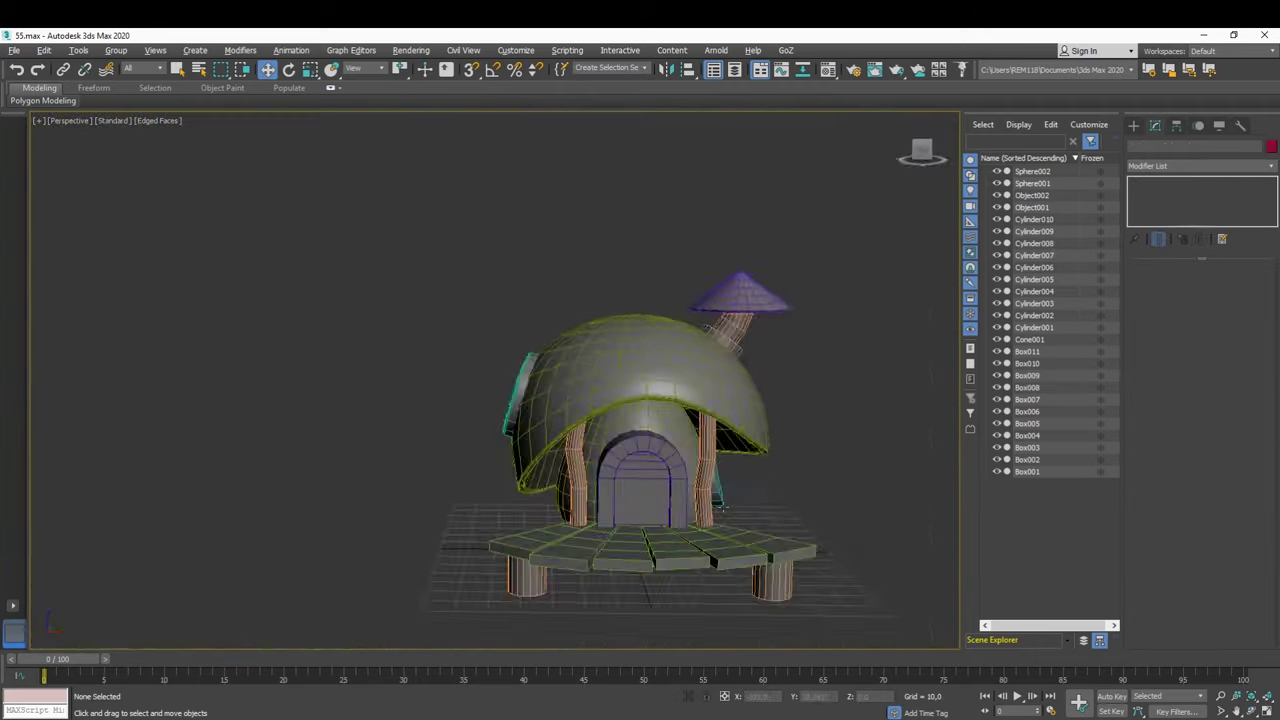
pyautogui.scroll(5, 620, 454)
pyautogui.click(620, 454)
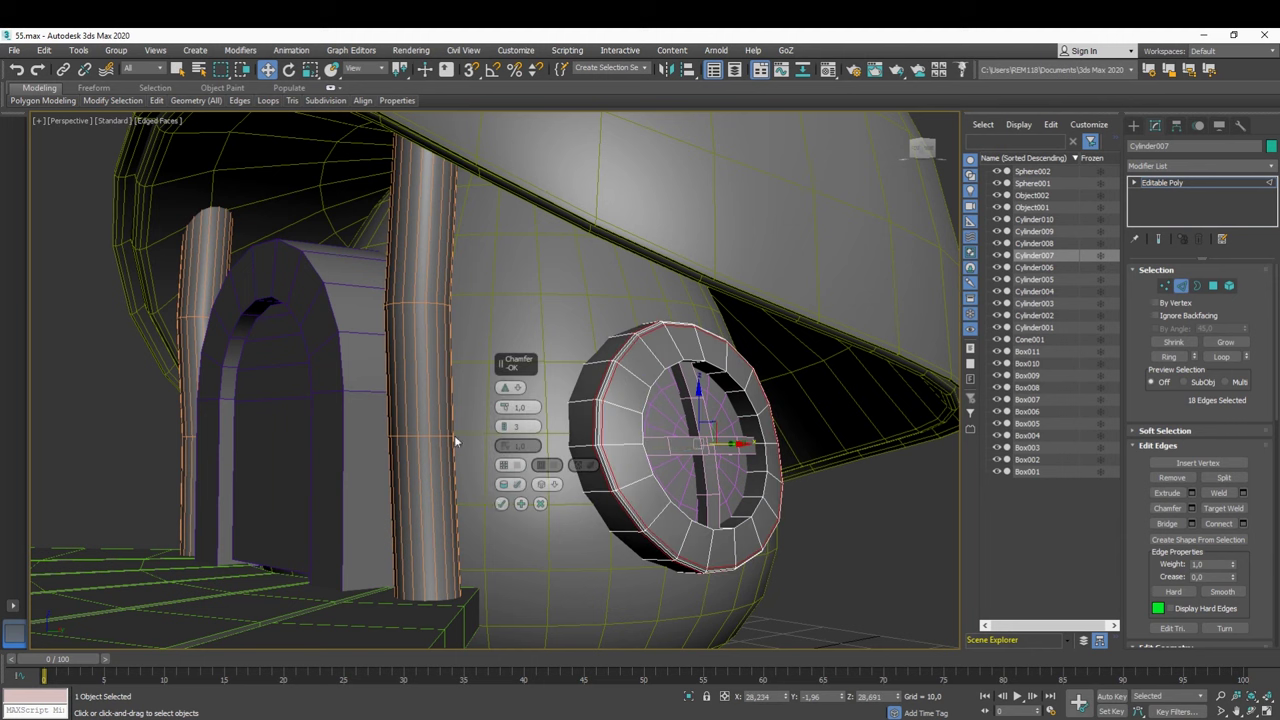
pyautogui.scroll(-5, 455, 441)
pyautogui.scroll(5, 455, 441)
pyautogui.click(502, 503)
pyautogui.scroll(2, 697, 428)
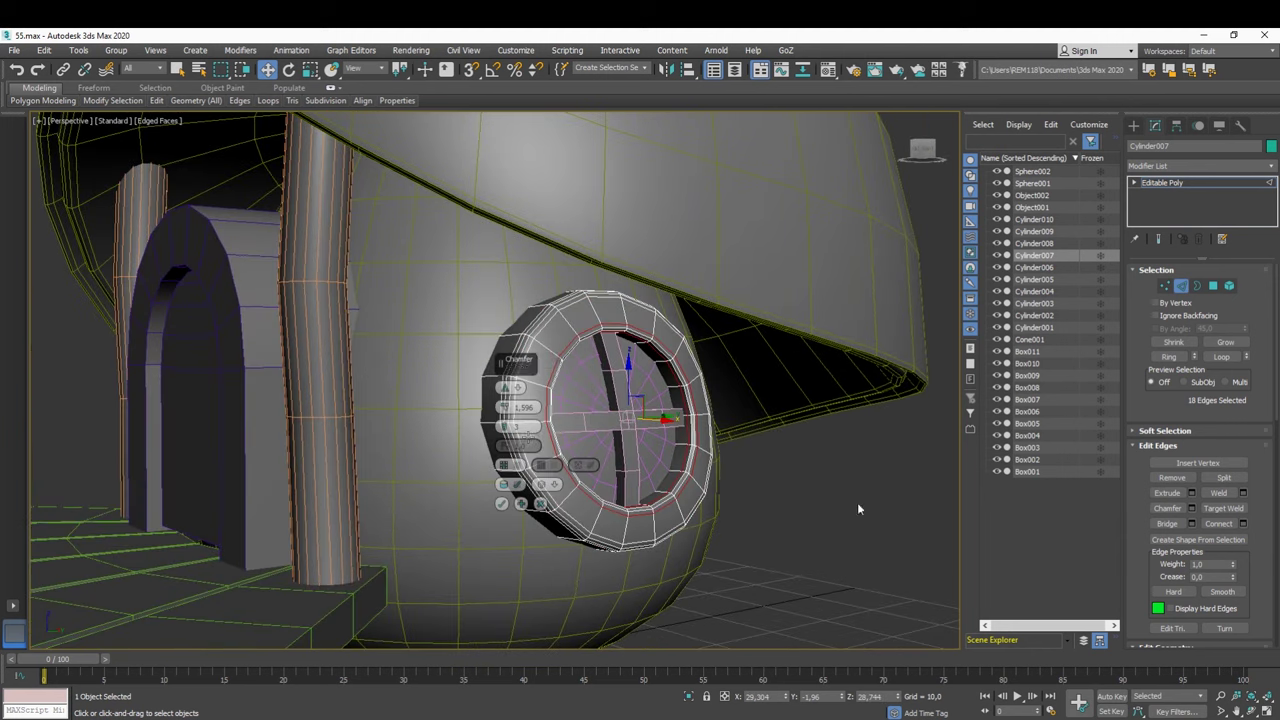
pyautogui.scroll(-3, 505, 428)
pyautogui.click(505, 428)
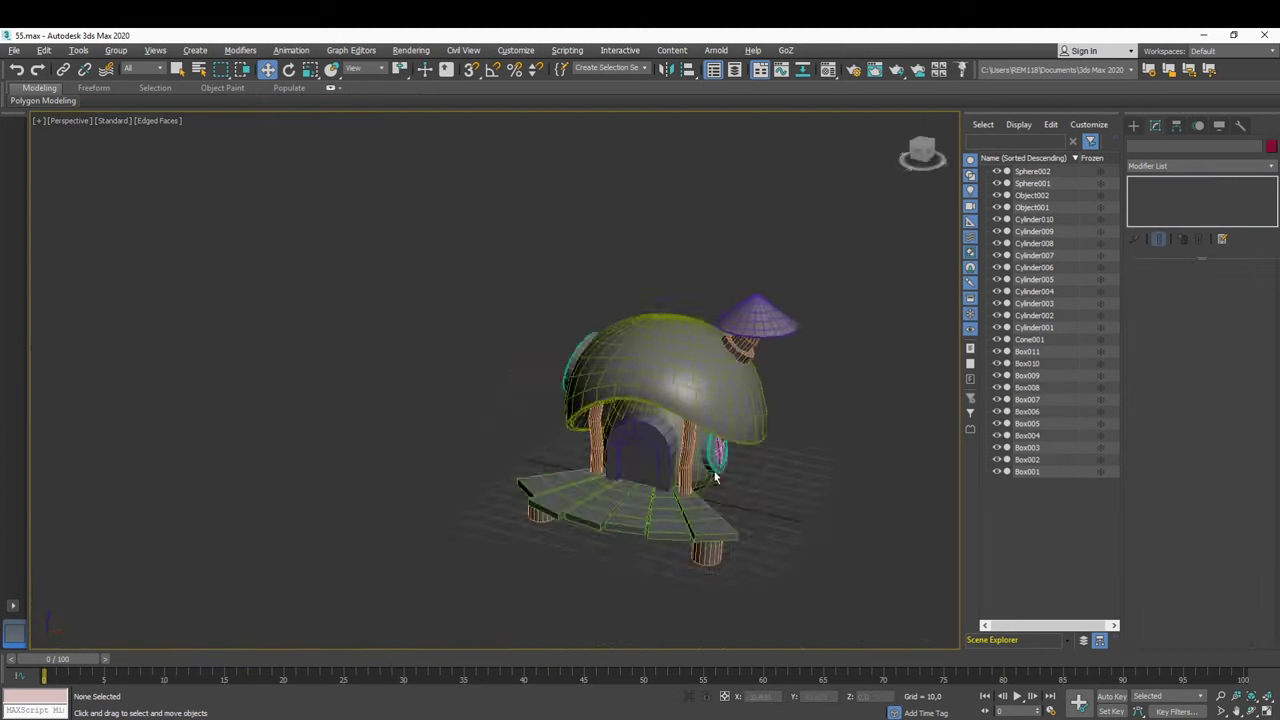
pyautogui.moveTo(505, 428)
pyautogui.keyDown('alt'); pyautogui.mouseDown(button='middle')
pyautogui.moveTo(566, 541)
pyautogui.moveTo(600, 500)
pyautogui.mouseUp(button='middle'); pyautogui.keyUp('alt')
pyautogui.scroll(-3, 566, 541)
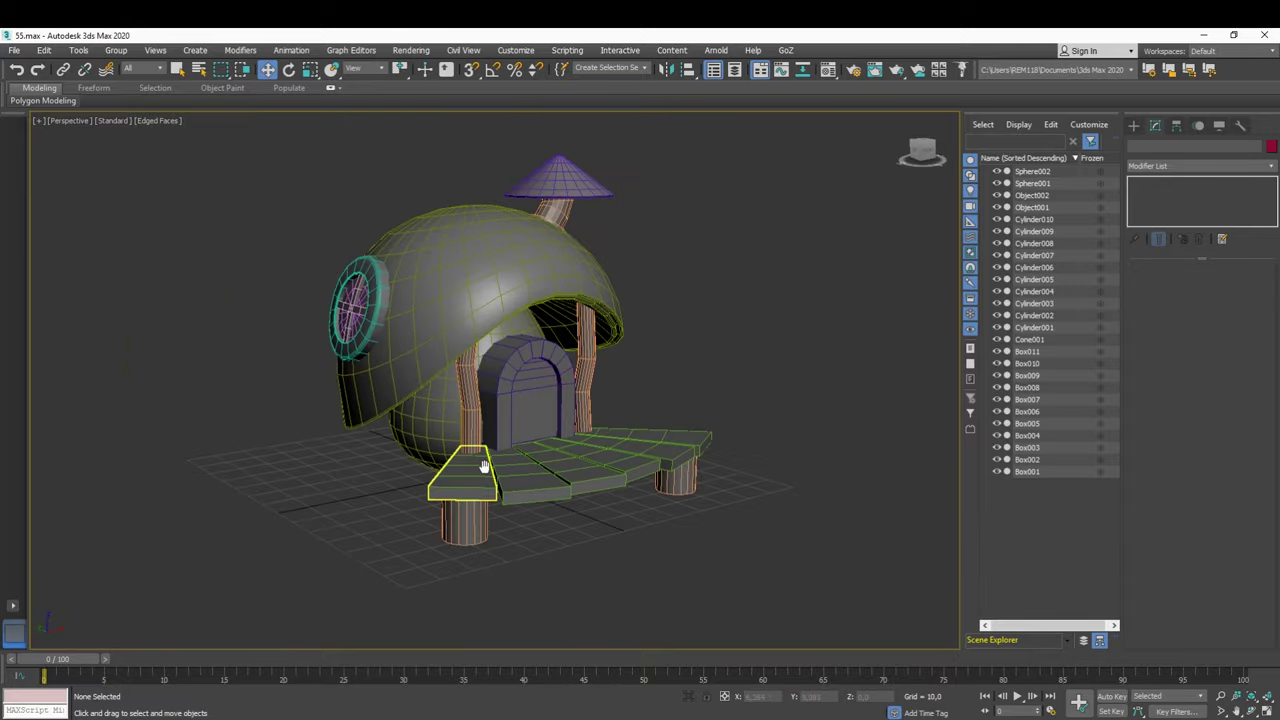
# Step: Create a small cylinder by the deck and tip it over 60 degrees to form the rail
pyautogui.scroll(3, 560, 520)
pyautogui.moveTo(602, 529); pyautogui.dragTo(612, 530)
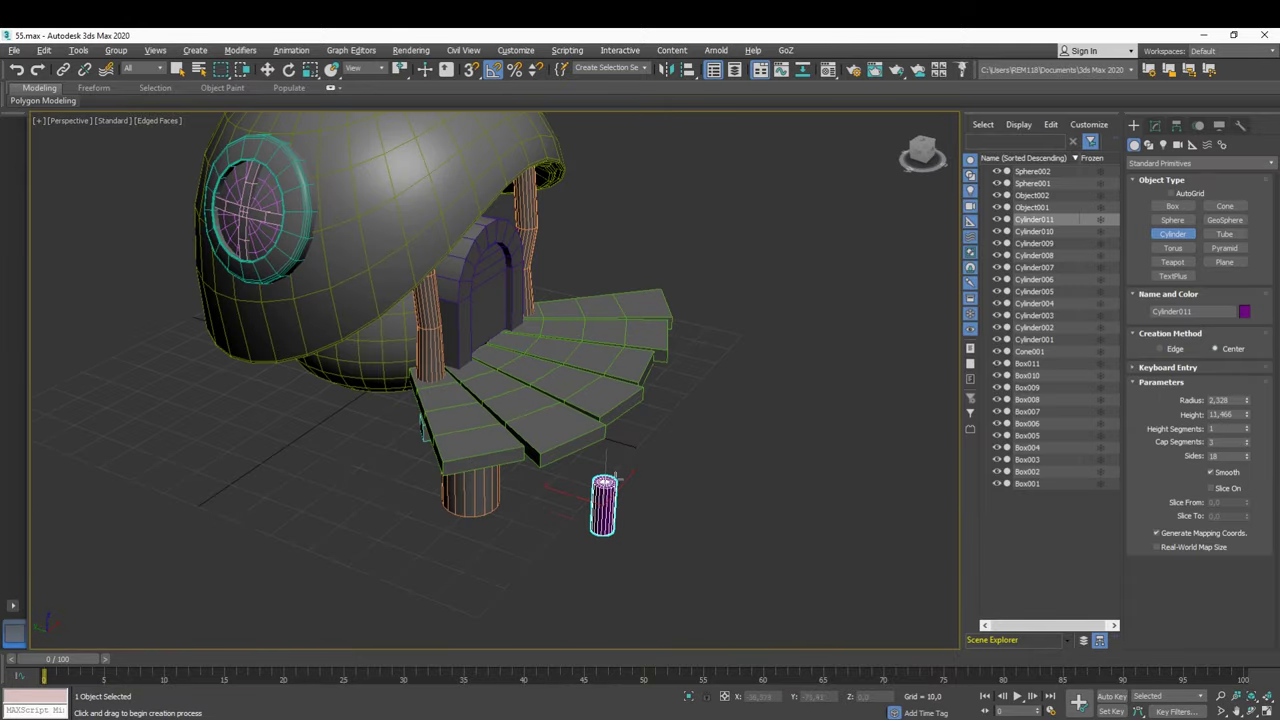
pyautogui.keyDown('alt'); pyautogui.moveTo(663, 498); pyautogui.dragTo(567, 486, button='middle'); pyautogui.keyUp('alt')
pyautogui.press('m')
pyautogui.press('w')
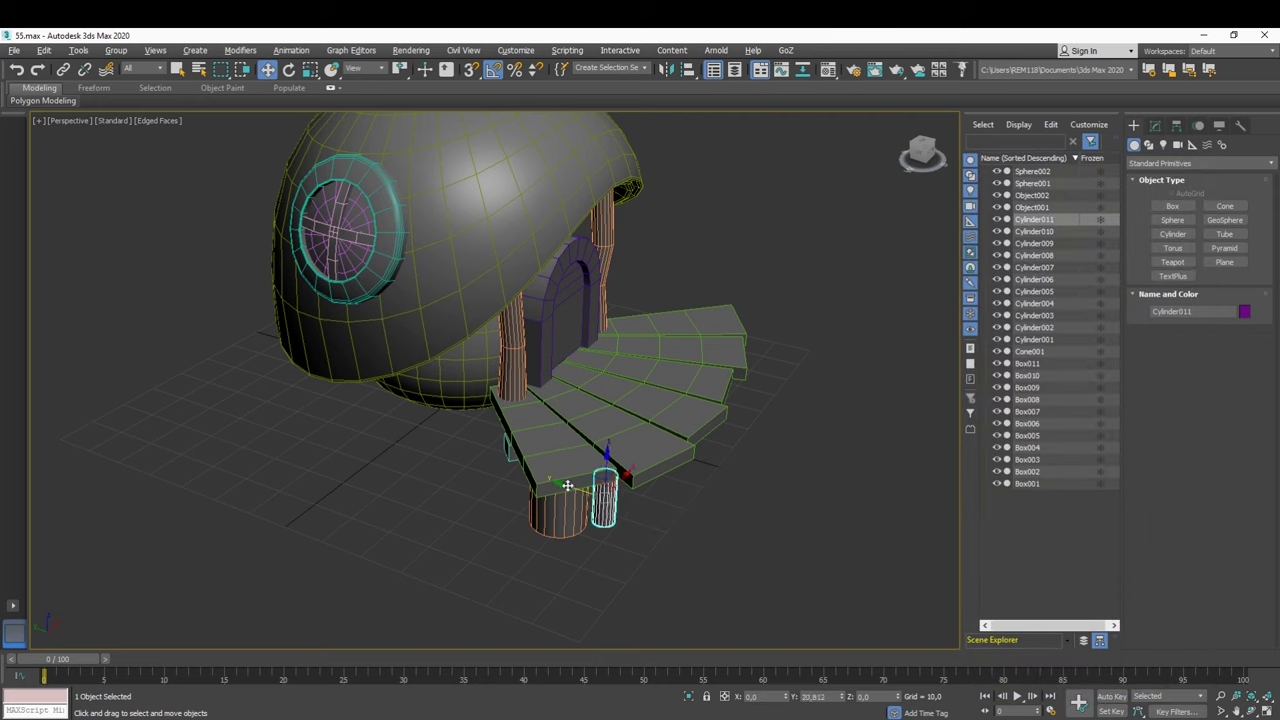
pyautogui.press('u')
pyautogui.scroll(-3, 509, 386)
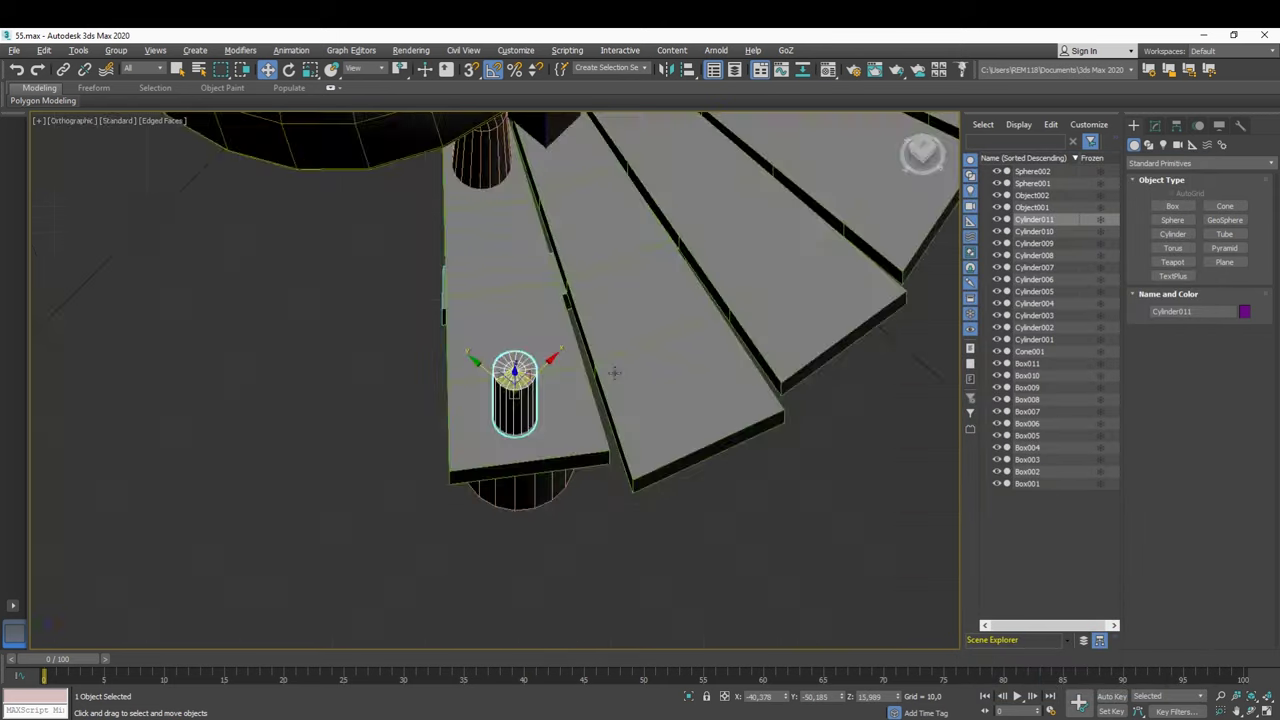
pyautogui.moveTo(514, 371)
pyautogui.keyDown('alt'); pyautogui.mouseDown(button='middle')
pyautogui.moveTo(642, 385)
pyautogui.moveTo(640, 418)
pyautogui.moveTo(640, 380)
pyautogui.mouseUp(button='middle'); pyautogui.keyUp('alt')
pyautogui.rightClick(640, 418)
pyautogui.rightClick(647, 404)
pyautogui.click(663, 443)
pyautogui.moveTo(640, 380); pyautogui.dragTo(655, 379)
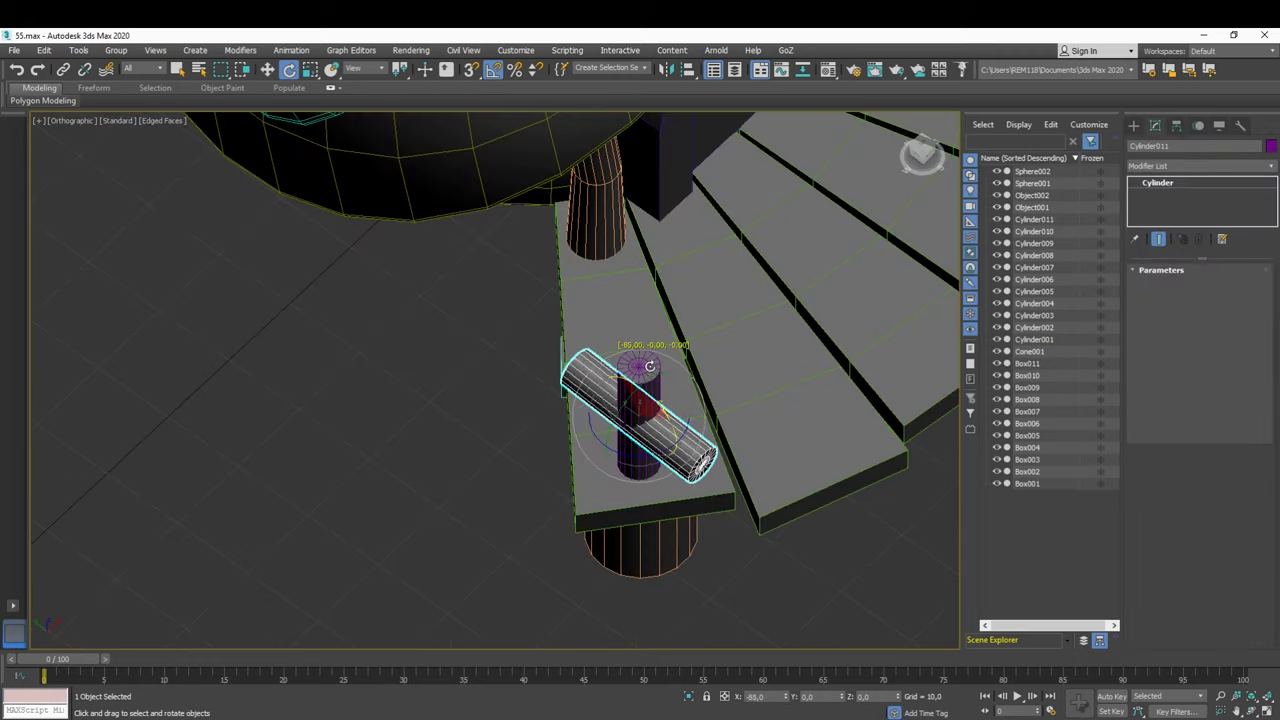
pyautogui.press('t')
pyautogui.press('w')
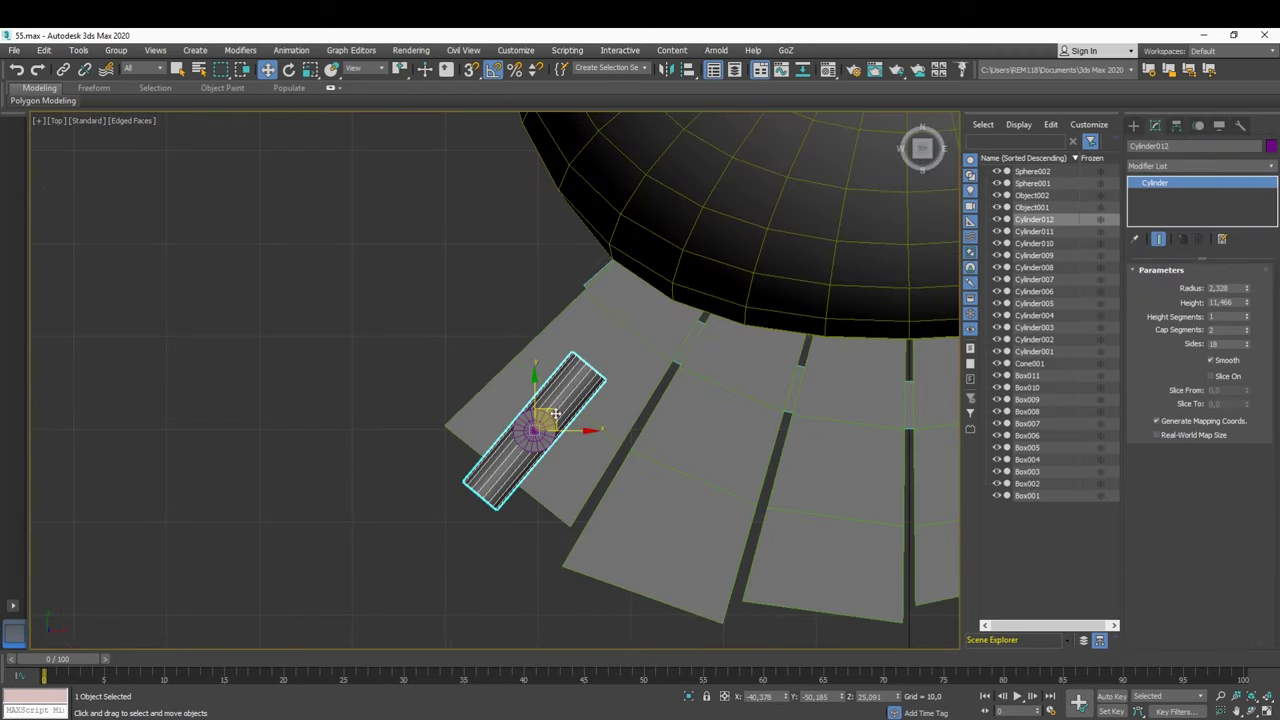
pyautogui.keyDown('alt'); pyautogui.moveTo(610, 350); pyautogui.dragTo(575, 284, button='middle'); pyautogui.keyUp('alt')
# Step: Convert the rail cylinder to Editable Poly and move its base vertices to bend it
pyautogui.click(766, 467)
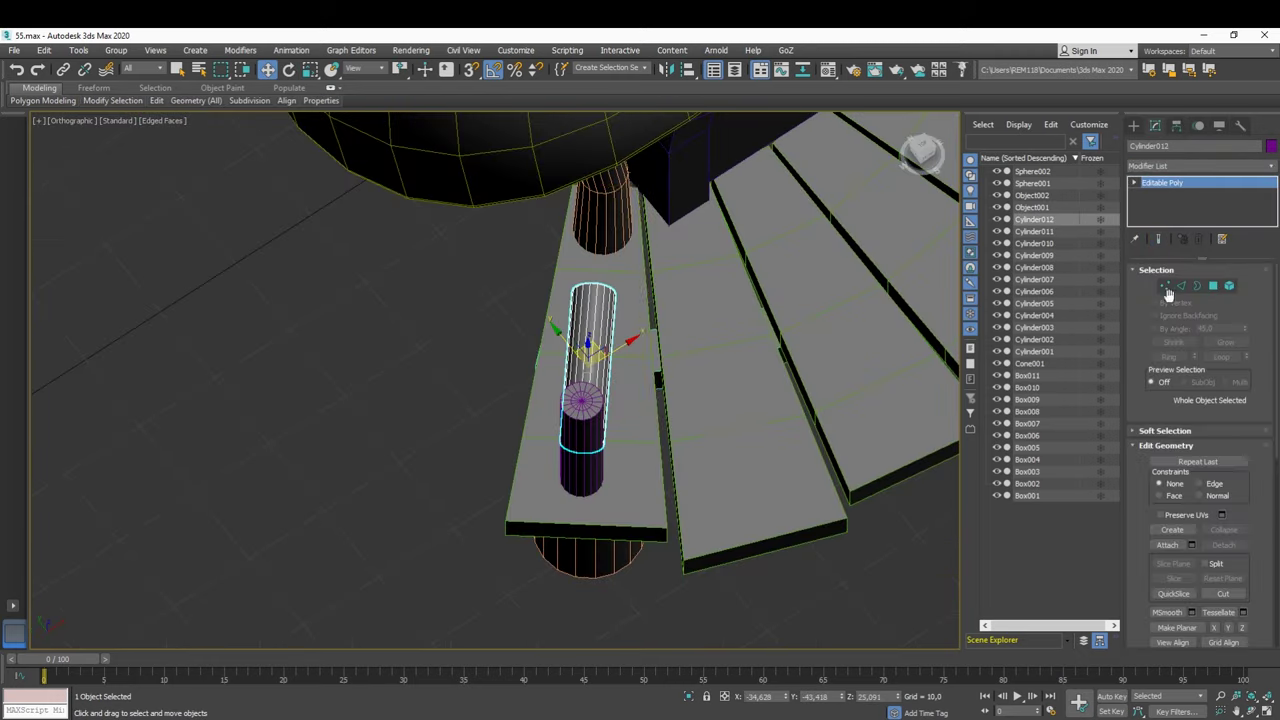
pyautogui.press('1')
pyautogui.moveTo(766, 467)
pyautogui.keyDown('alt'); pyautogui.mouseDown(button='middle')
pyautogui.moveTo(691, 238)
pyautogui.moveTo(714, 337)
pyautogui.mouseUp(button='middle'); pyautogui.keyUp('alt')
pyautogui.rightClick(714, 337)
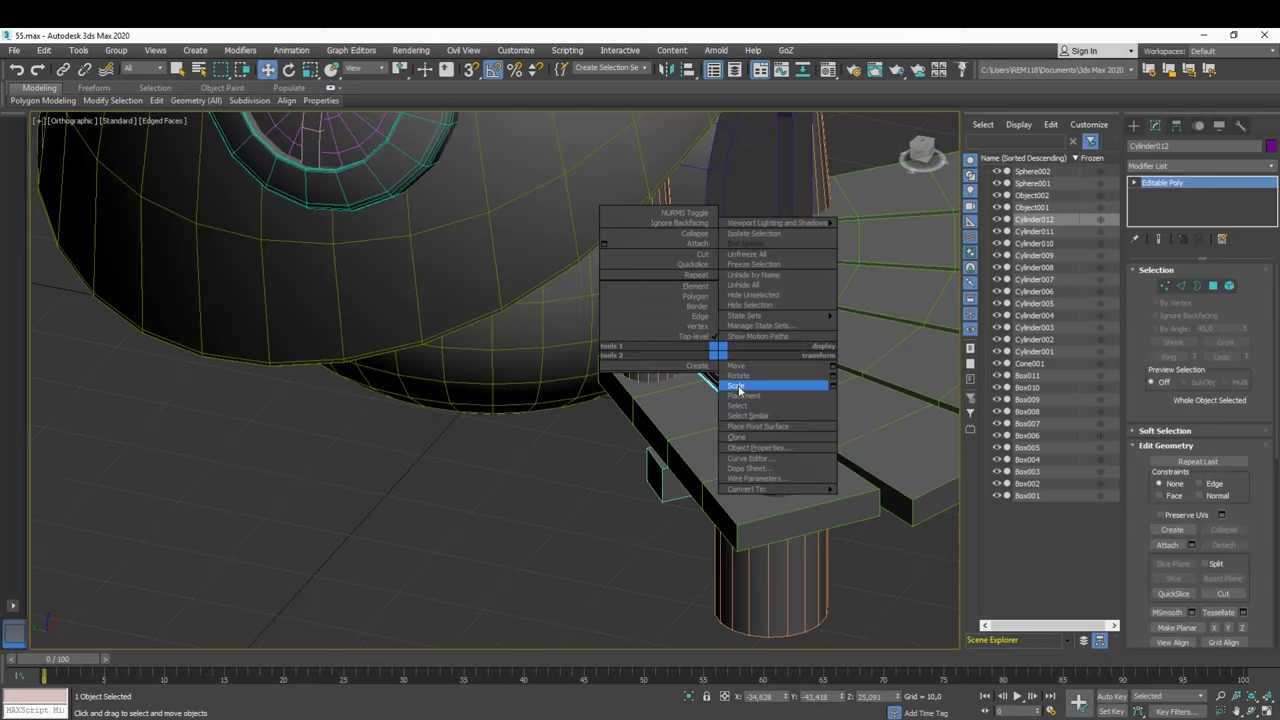
pyautogui.click(771, 380)
pyautogui.keyDown('alt'); pyautogui.moveTo(771, 380); pyautogui.dragTo(700, 400, button='middle'); pyautogui.keyUp('alt')
pyautogui.moveTo(672, 436); pyautogui.dragTo(782, 510)
pyautogui.scroll(-5, 428, 506)
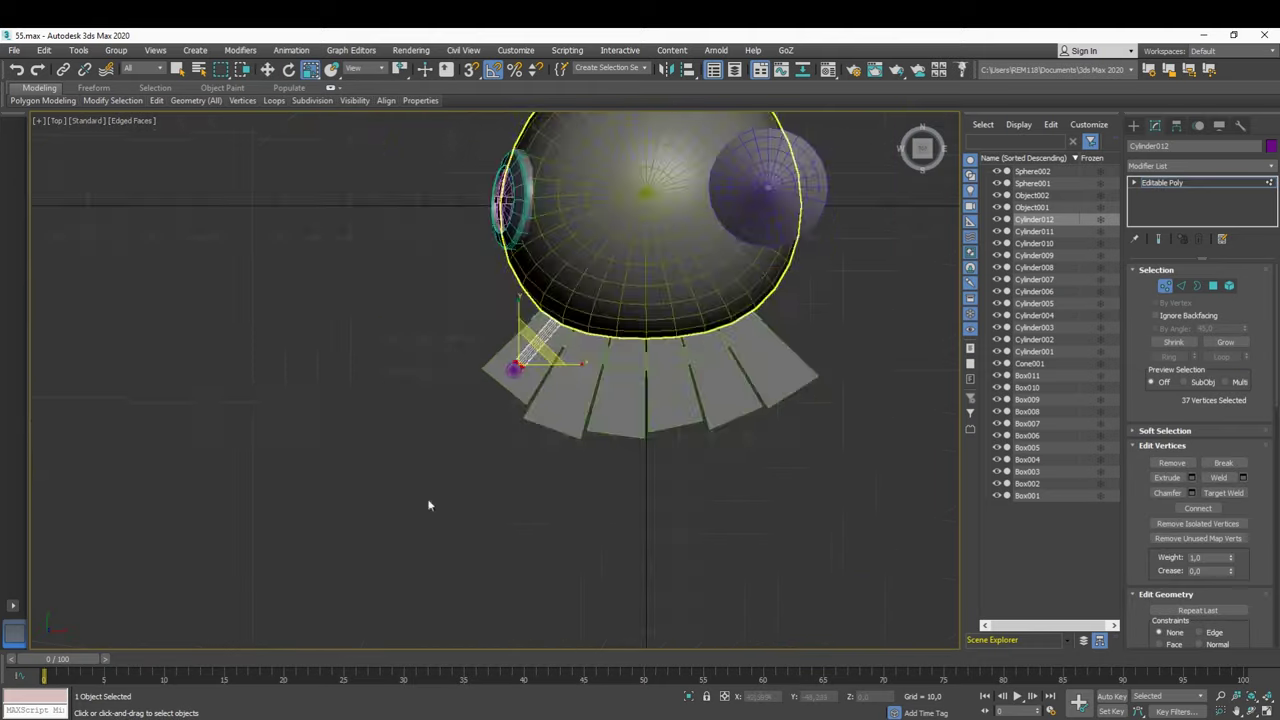
pyautogui.press('t')
pyautogui.press('w')
pyautogui.scroll(8, 565, 338)
pyautogui.moveTo(528, 376)
pyautogui.keyDown('alt'); pyautogui.mouseDown(button='middle')
pyautogui.moveTo(723, 467)
pyautogui.moveTo(789, 449)
pyautogui.moveTo(871, 364)
pyautogui.mouseUp(button='middle'); pyautogui.keyUp('alt')
pyautogui.scroll(3, 789, 449)
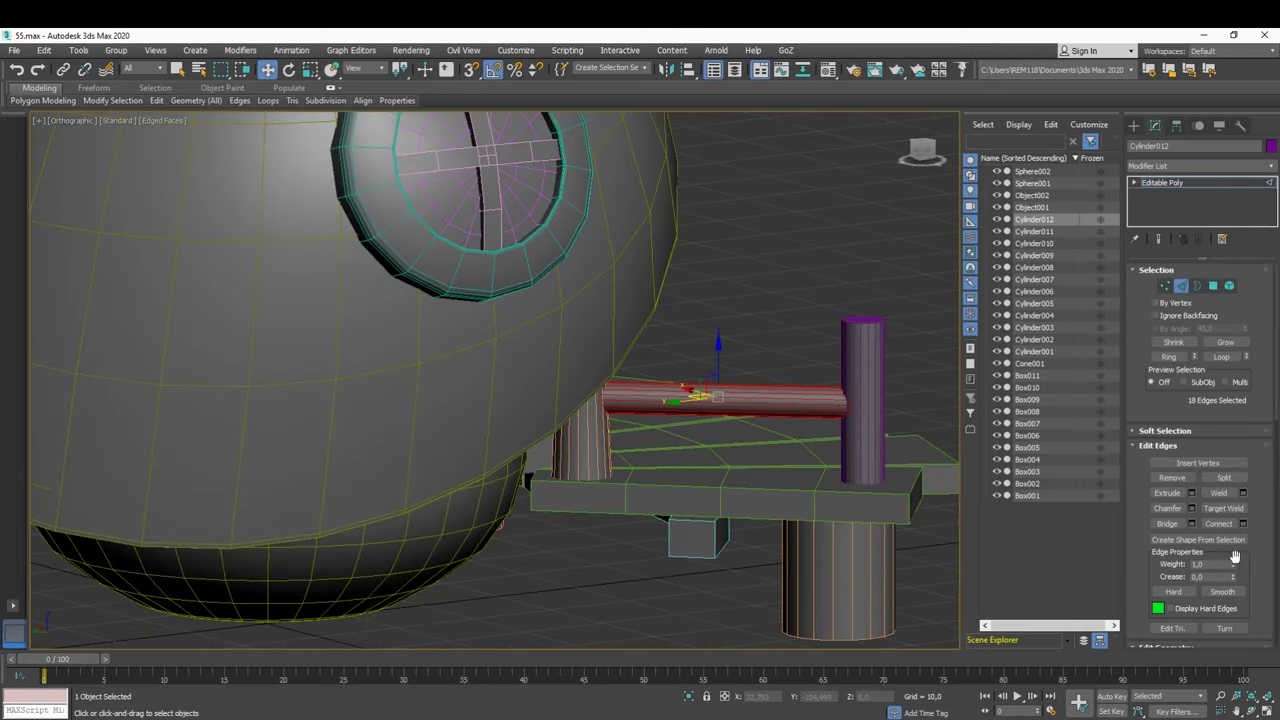
pyautogui.scroll(3, 735, 405)
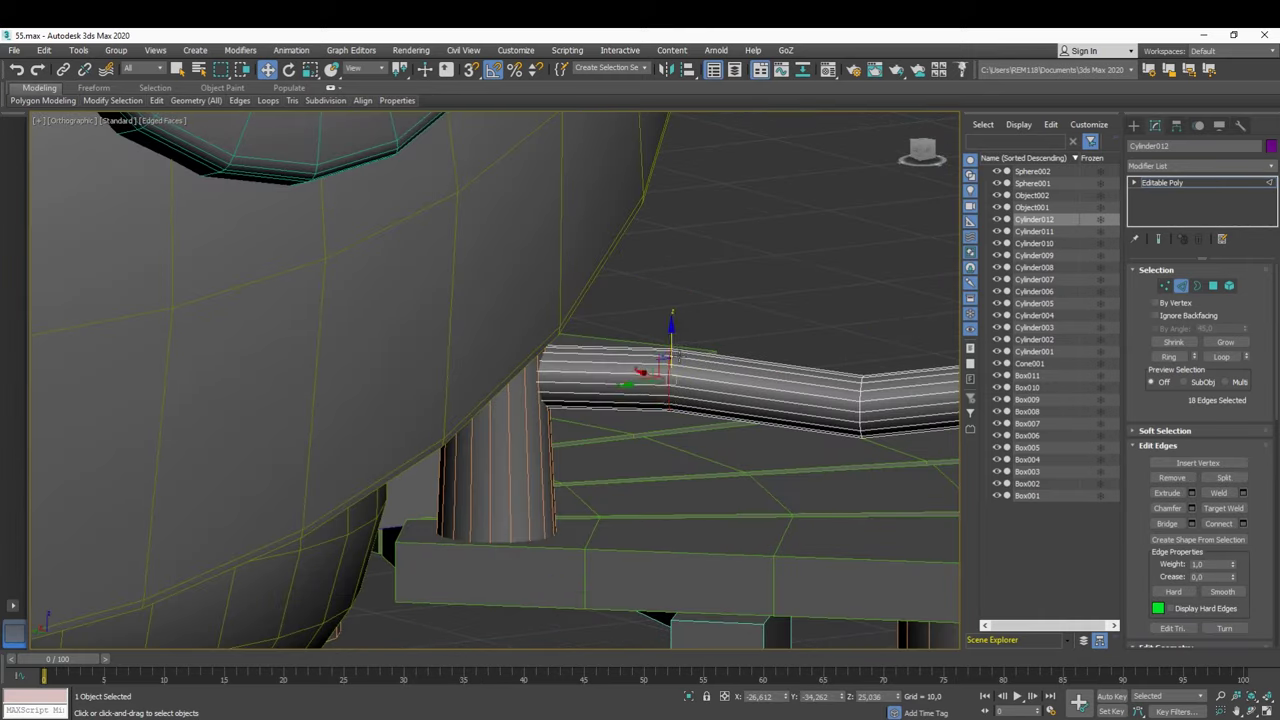
pyautogui.scroll(-5, 668, 357)
# Step: Move the thin upright post cylinder into place beside the rail
pyautogui.click(781, 386)
pyautogui.rightClick(740, 435)
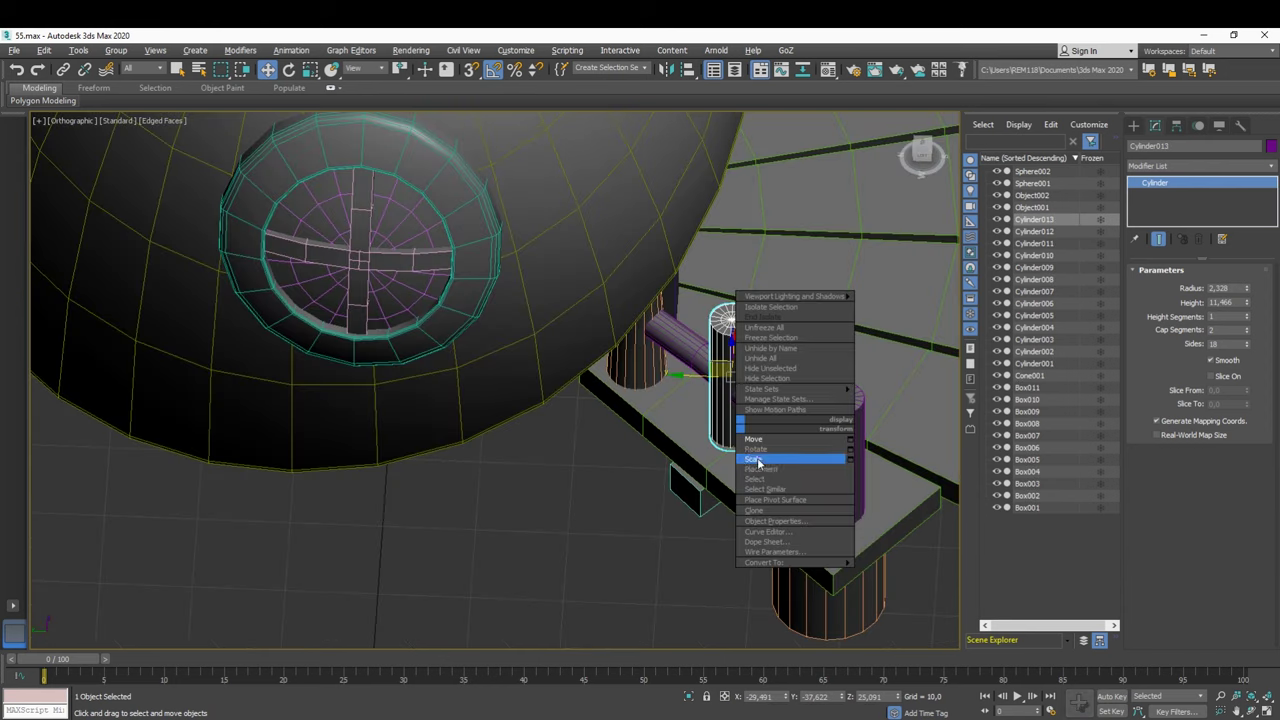
pyautogui.press('w')
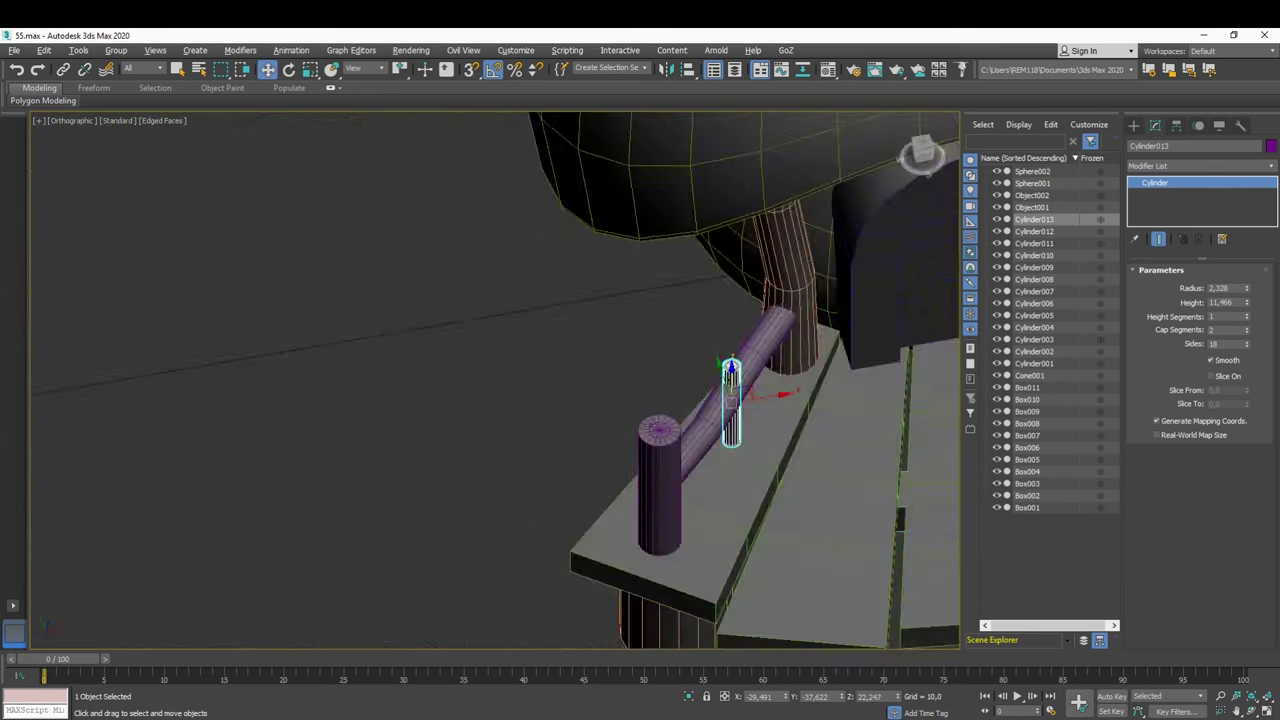
pyautogui.keyDown('alt'); pyautogui.moveTo(740, 435); pyautogui.dragTo(521, 515, button='middle'); pyautogui.keyUp('alt')
pyautogui.scroll(-5, 513, 448)
pyautogui.keyDown('alt'); pyautogui.moveTo(513, 448); pyautogui.dragTo(514, 451, button='middle'); pyautogui.keyUp('alt')
pyautogui.scroll(6, 514, 451)
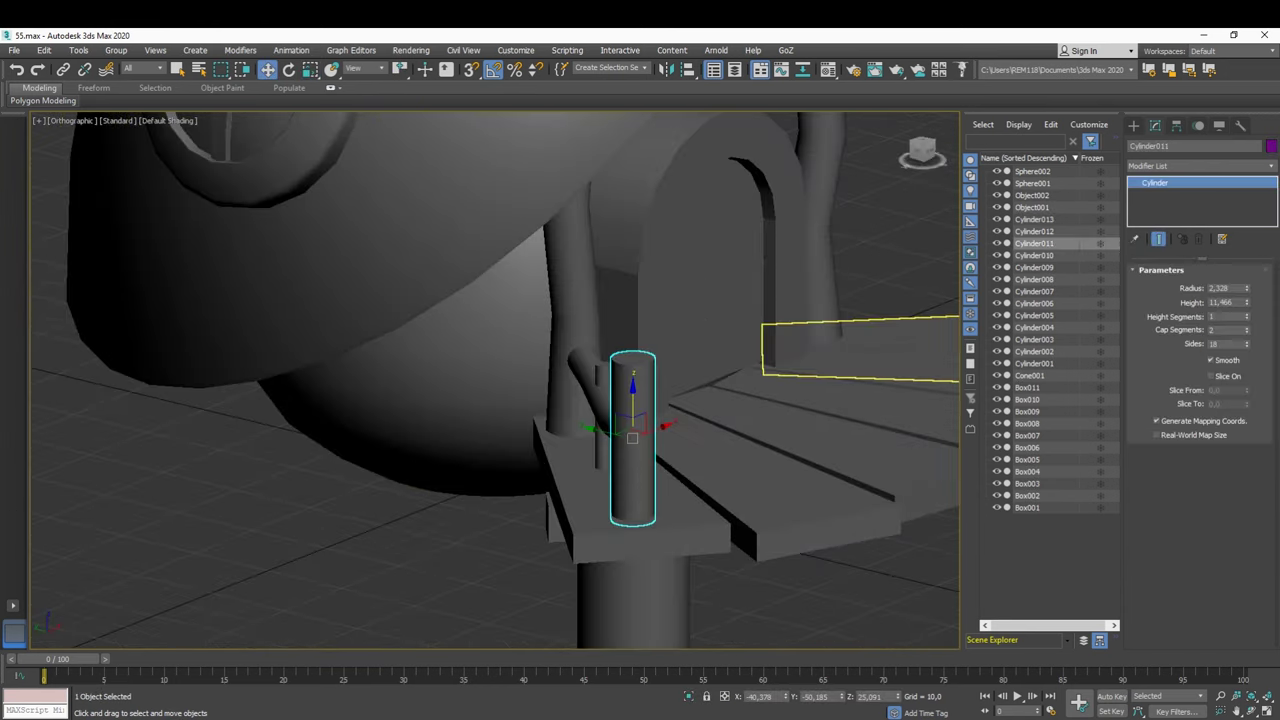
# Step: Taper the tall end post with FFD 3x3x3 by scaling its top control points
pyautogui.click(609, 400)
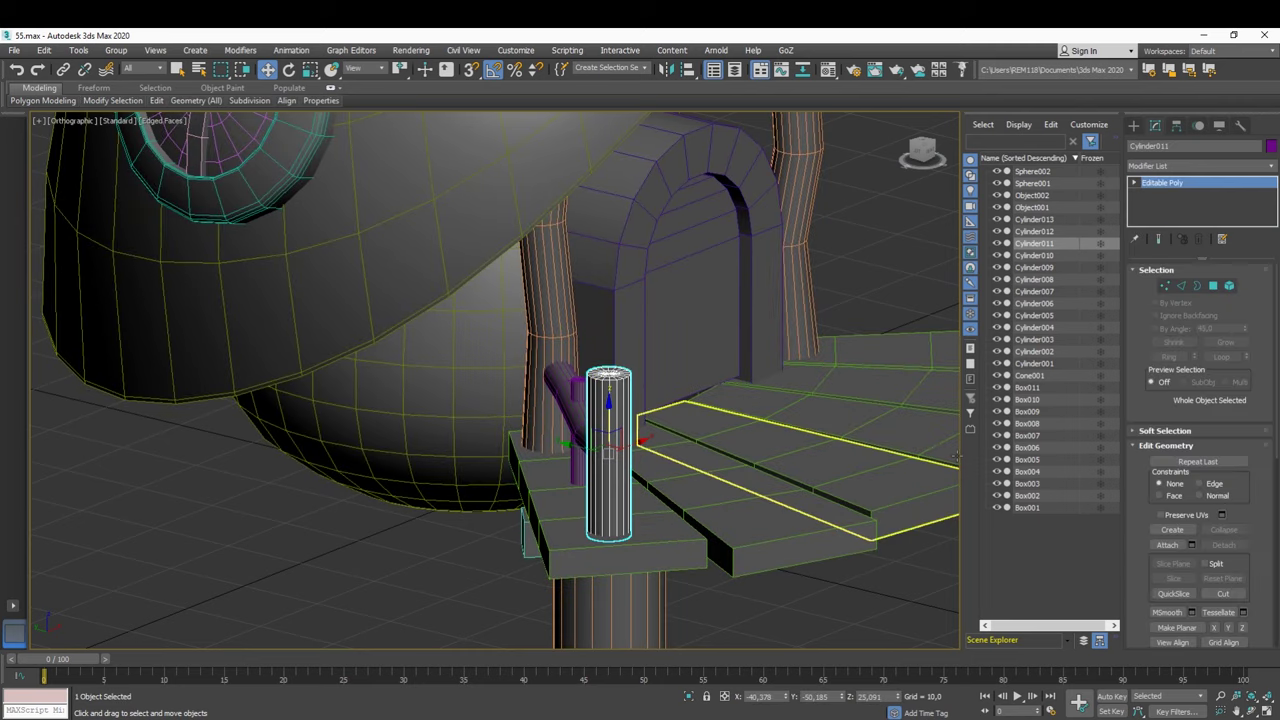
pyautogui.press('1')
pyautogui.moveTo(609, 400)
pyautogui.keyDown('alt'); pyautogui.mouseDown(button='middle')
pyautogui.moveTo(547, 345)
pyautogui.moveTo(617, 412)
pyautogui.moveTo(677, 503)
pyautogui.moveTo(824, 575)
pyautogui.mouseUp(button='middle'); pyautogui.keyUp('alt')
pyautogui.press('r')
pyautogui.click(824, 575)
pyautogui.scroll(4, 594, 390)
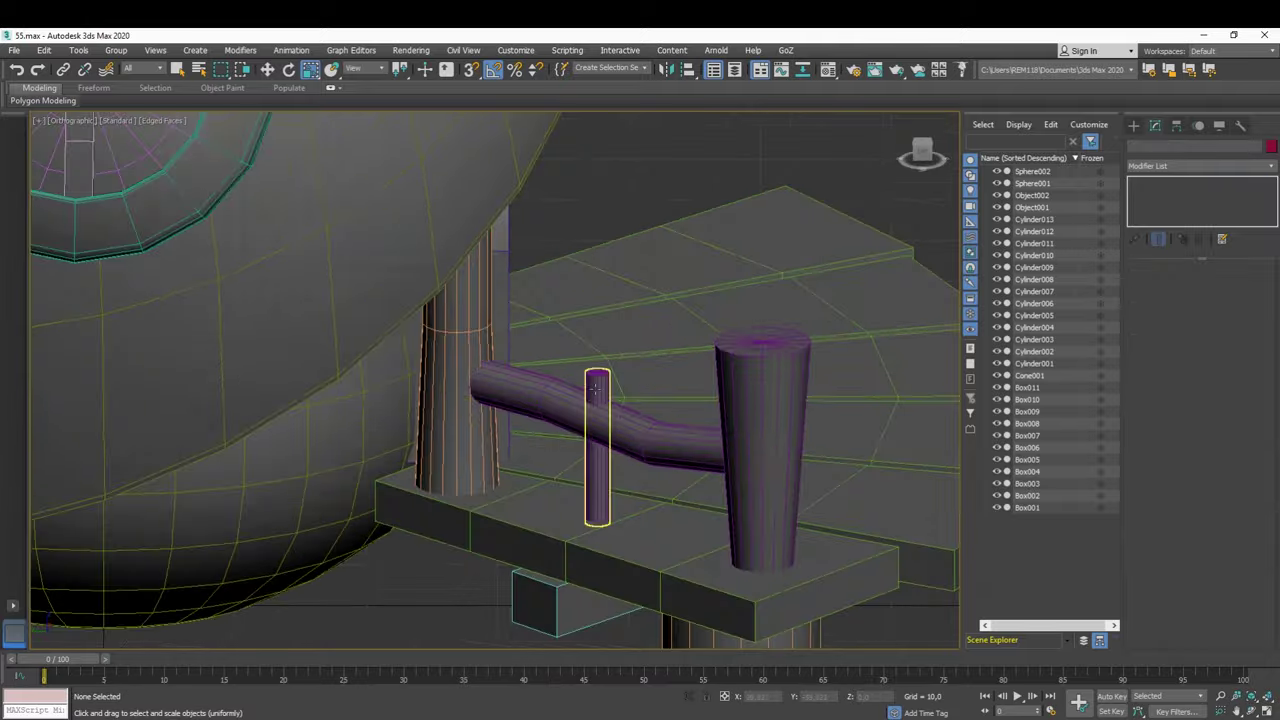
pyautogui.keyDown('alt'); pyautogui.moveTo(594, 390); pyautogui.dragTo(600, 455, button='middle'); pyautogui.keyUp('alt')
pyautogui.click(600, 455)
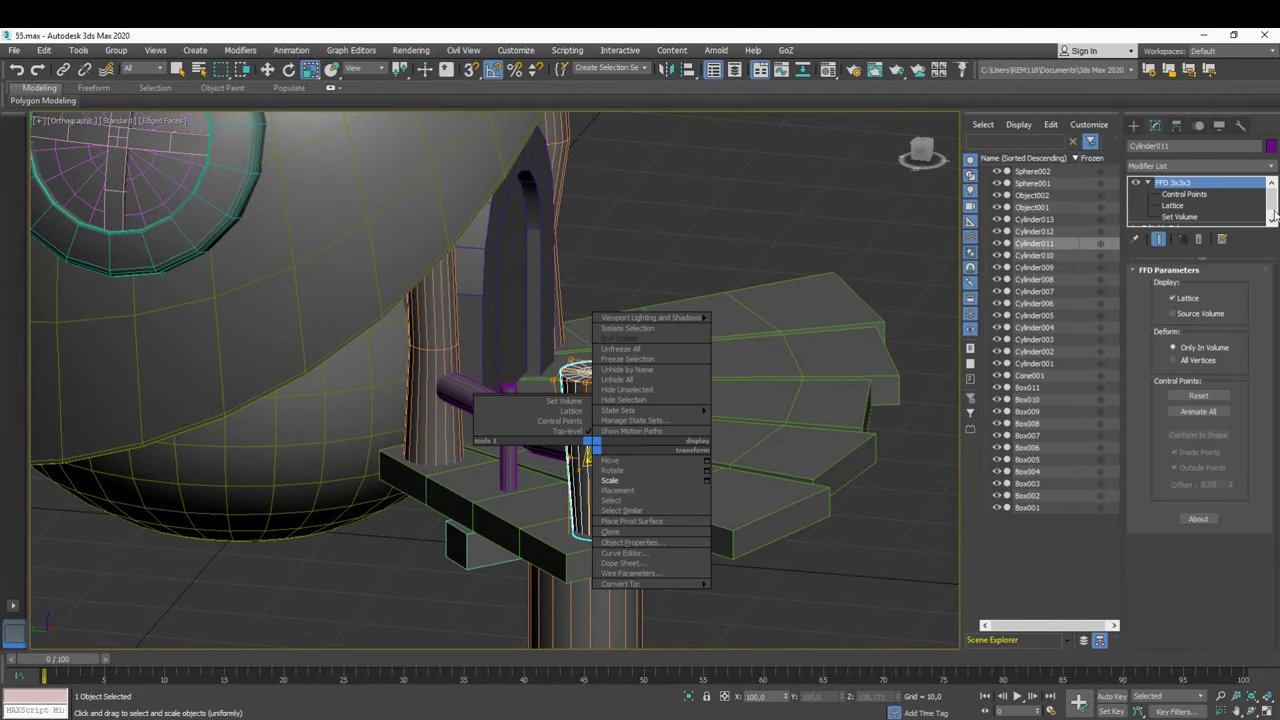
pyautogui.click(1180, 226)
pyautogui.scroll(-3, 600, 450)
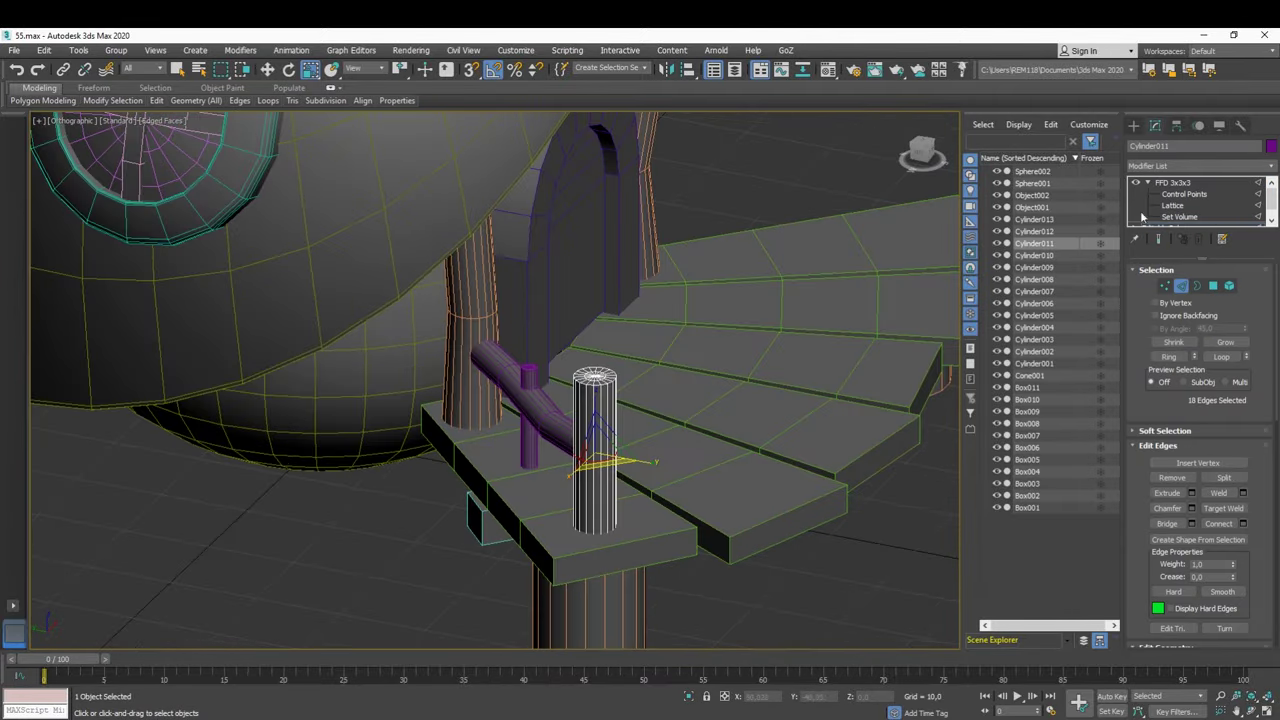
pyautogui.click(692, 498)
# Step: Add FFD 3x3x3 to the thin post Cylinder013, convert it to Editable Poly, and chamfer its top edges
pyautogui.scroll(-4, 664, 451)
pyautogui.scroll(5, 664, 451)
pyautogui.click(658, 420)
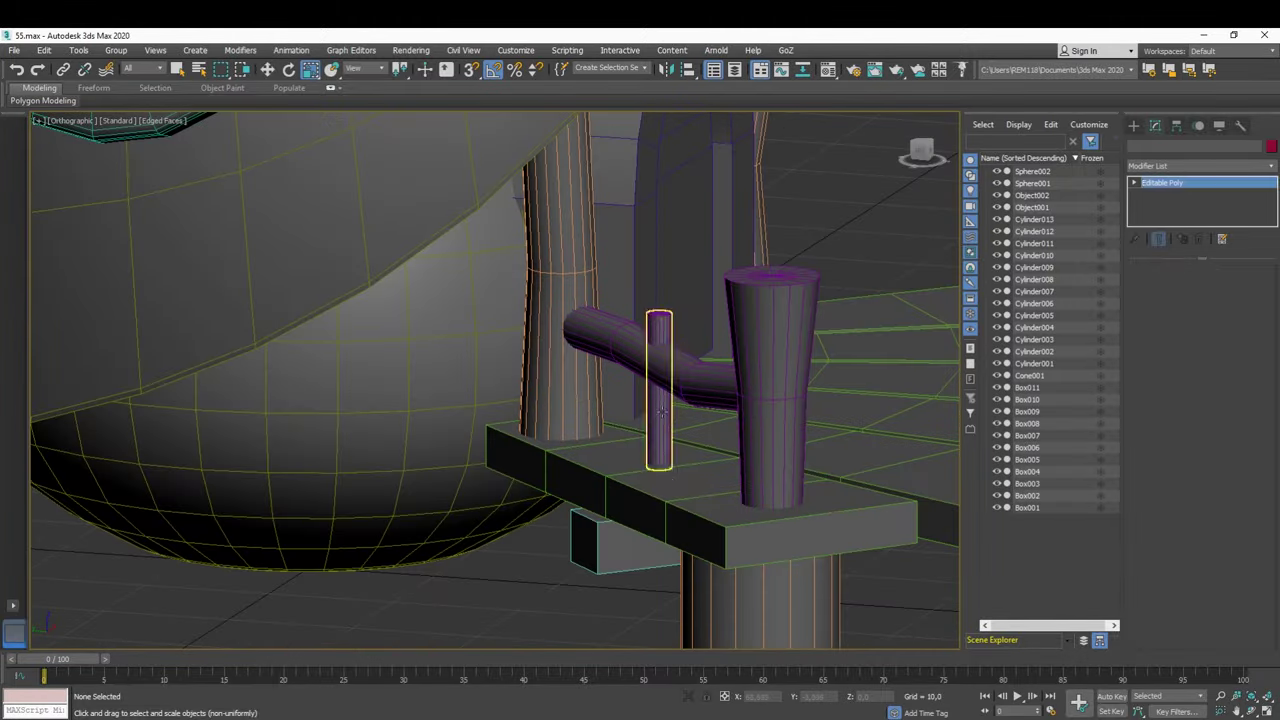
pyautogui.click(1272, 166)
pyautogui.click(1180, 250)
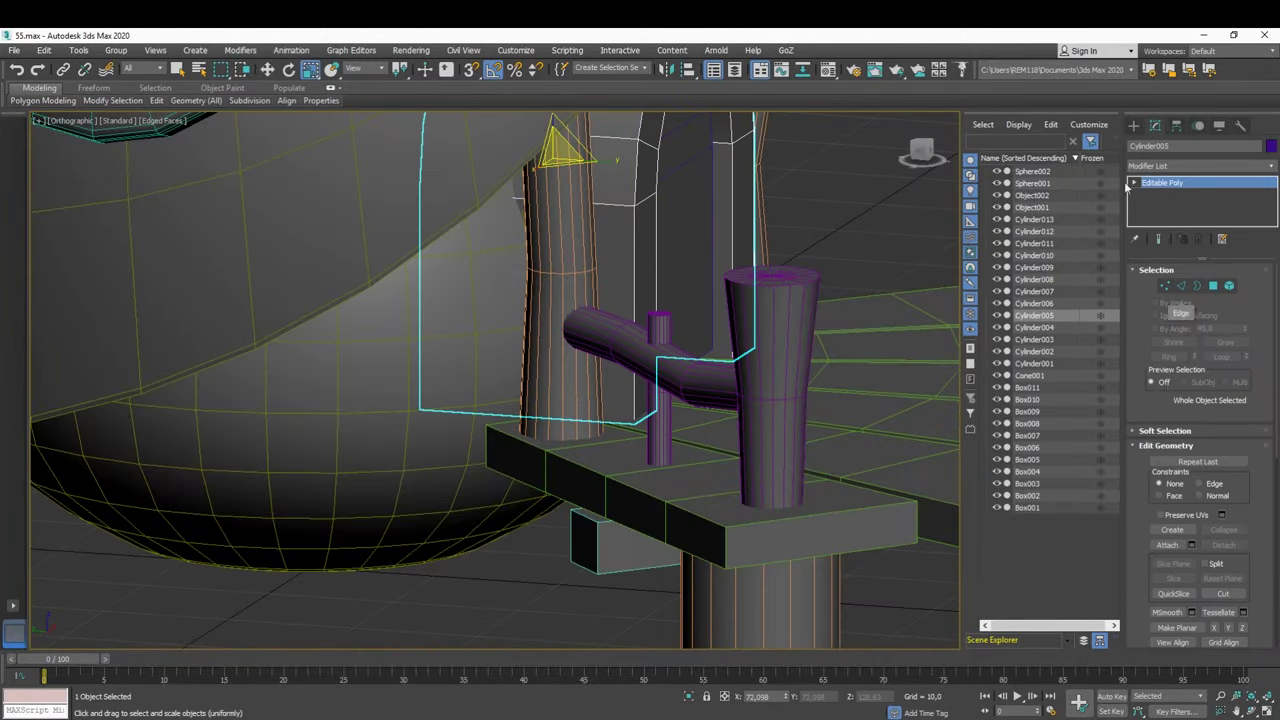
pyautogui.moveTo(688, 321)
pyautogui.keyDown('alt'); pyautogui.mouseDown(button='middle')
pyautogui.moveTo(680, 421)
pyautogui.moveTo(664, 373)
pyautogui.mouseUp(button='middle'); pyautogui.keyUp('alt')
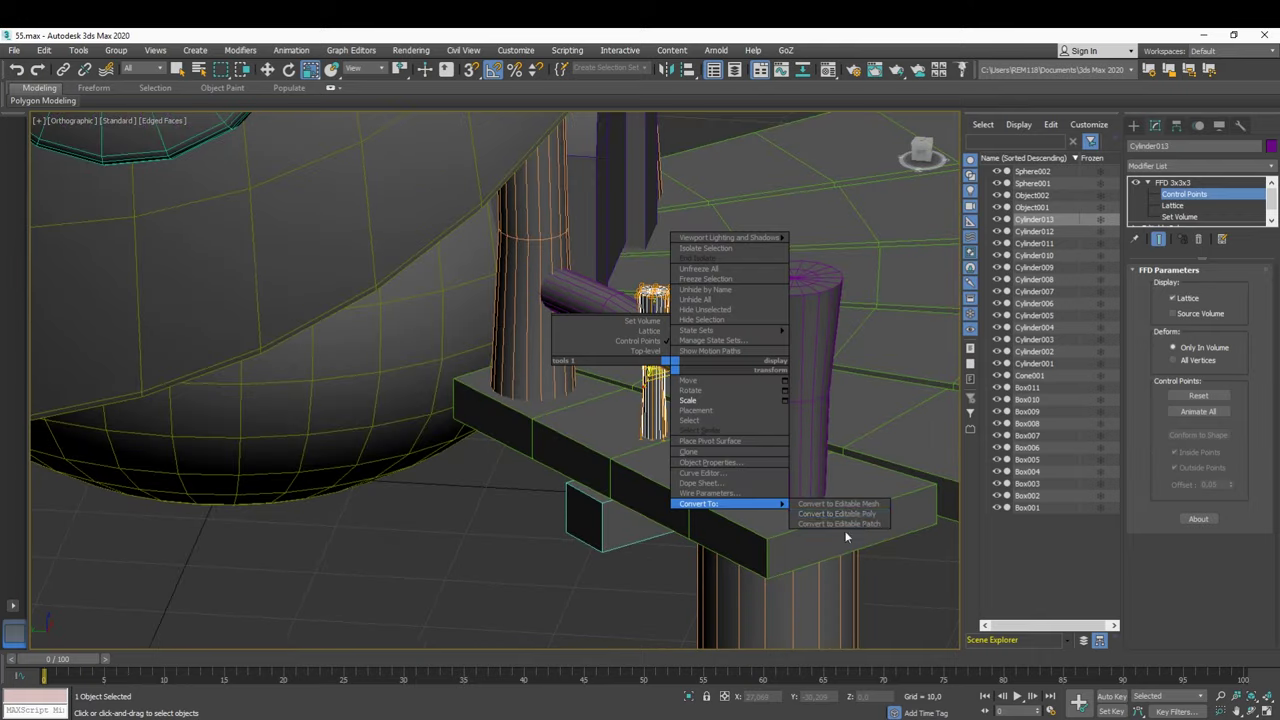
pyautogui.click(838, 513)
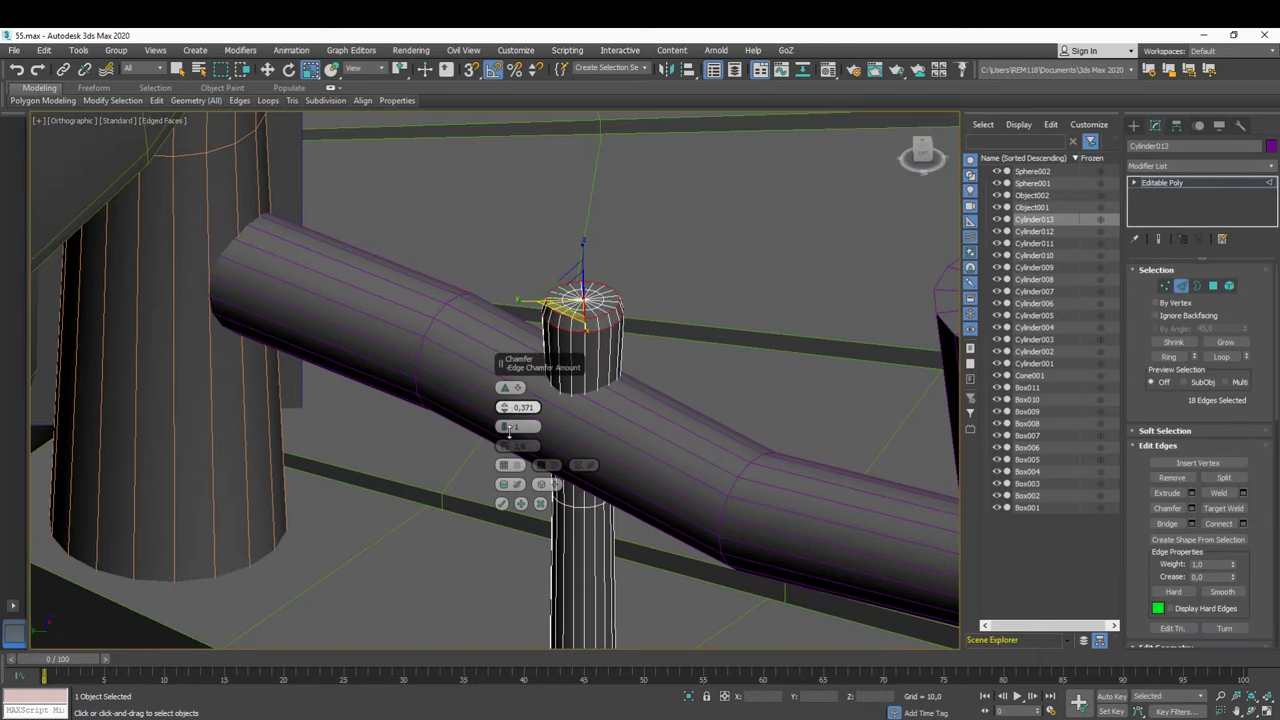
pyautogui.click(502, 504)
pyautogui.press('z')
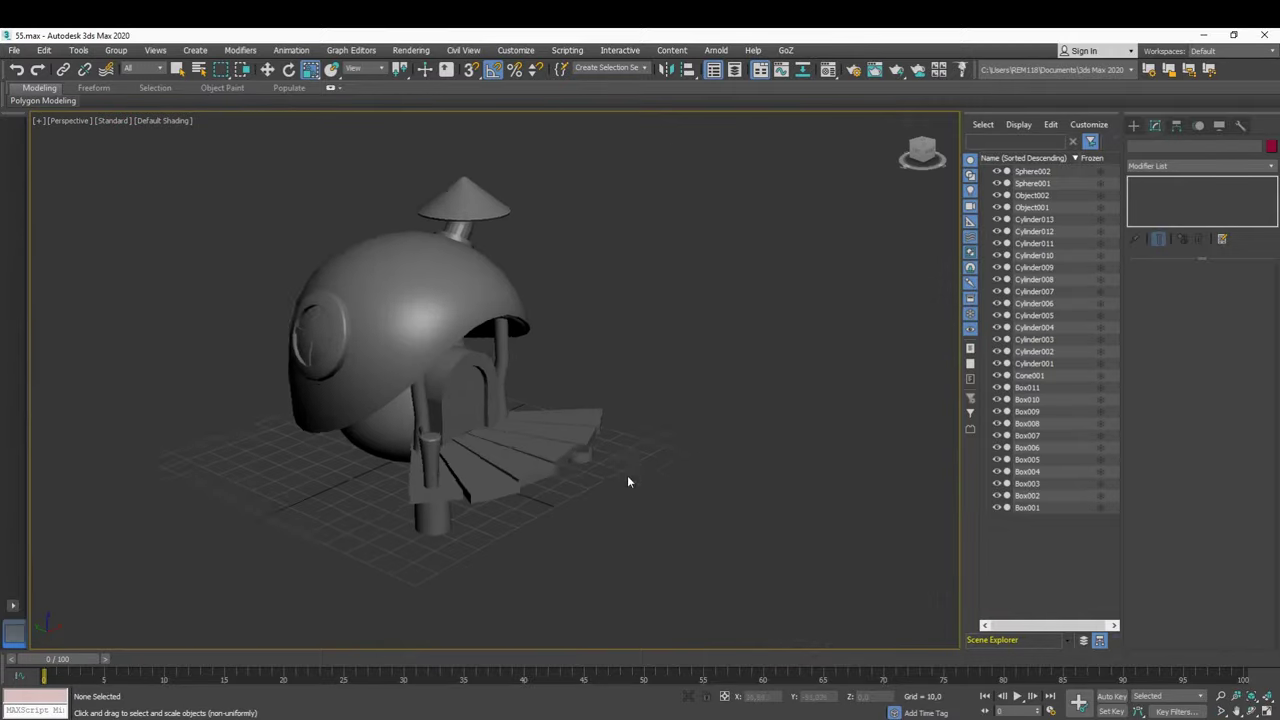
# Step: Collapse the FFD tapers of both deck support cylinders into their Editable Poly meshes
pyautogui.moveTo(627, 482)
pyautogui.keyDown('alt'); pyautogui.mouseDown(button='middle')
pyautogui.moveTo(660, 437)
pyautogui.moveTo(540, 440)
pyautogui.mouseUp(button='middle'); pyautogui.keyUp('alt')
pyautogui.scroll(5, 660, 437)
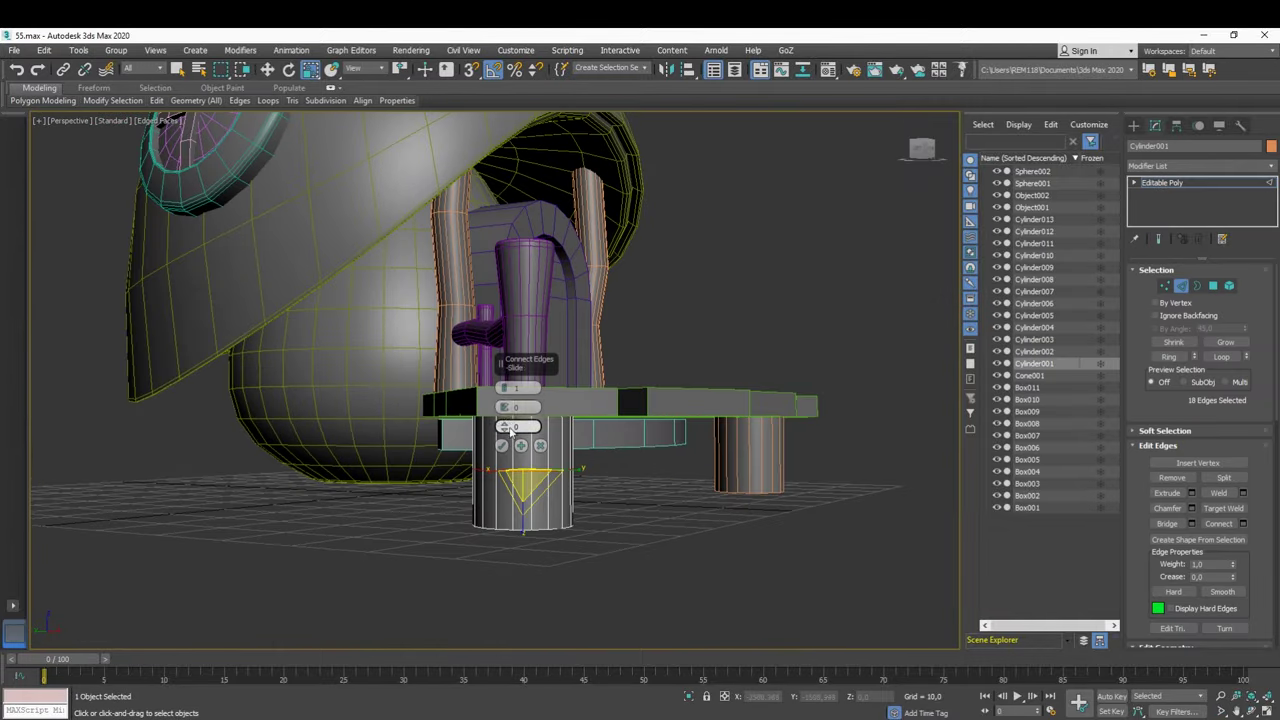
pyautogui.keyDown('alt'); pyautogui.moveTo(585, 469); pyautogui.dragTo(421, 454, button='middle'); pyautogui.keyUp('alt')
pyautogui.scroll(3, 421, 454)
pyautogui.scroll(-1, 573, 428)
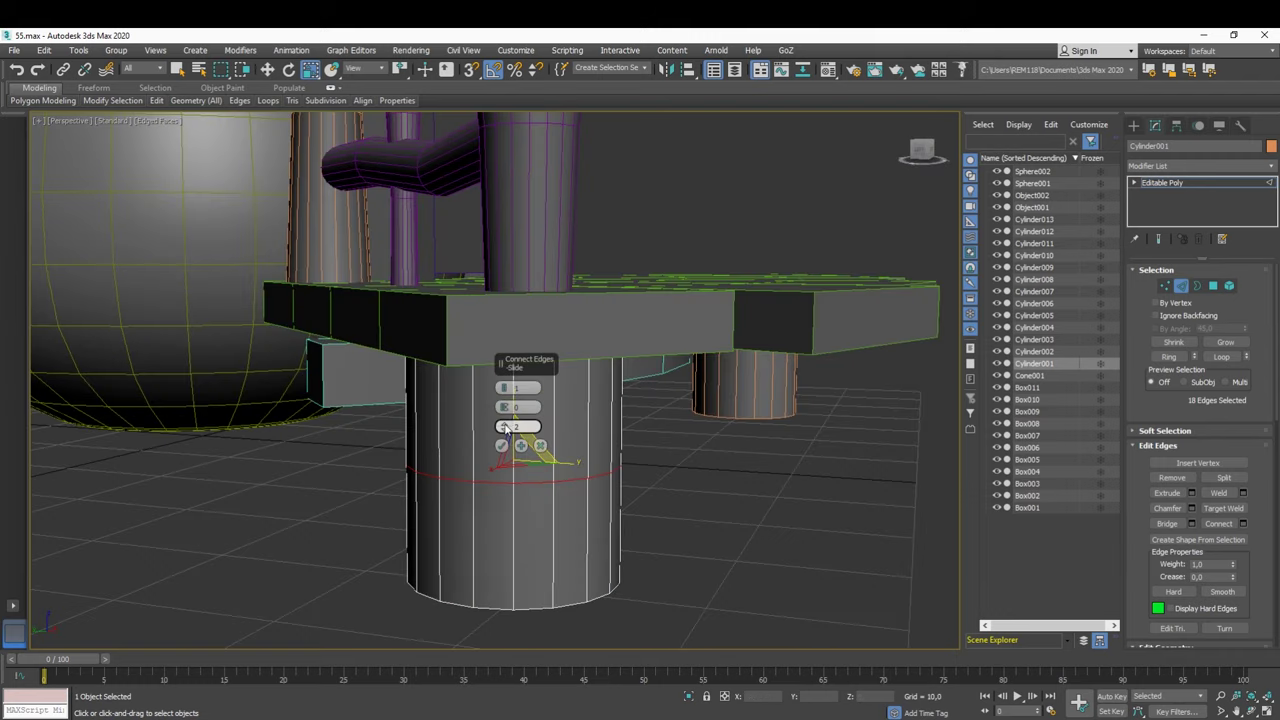
pyautogui.scroll(1, 573, 428)
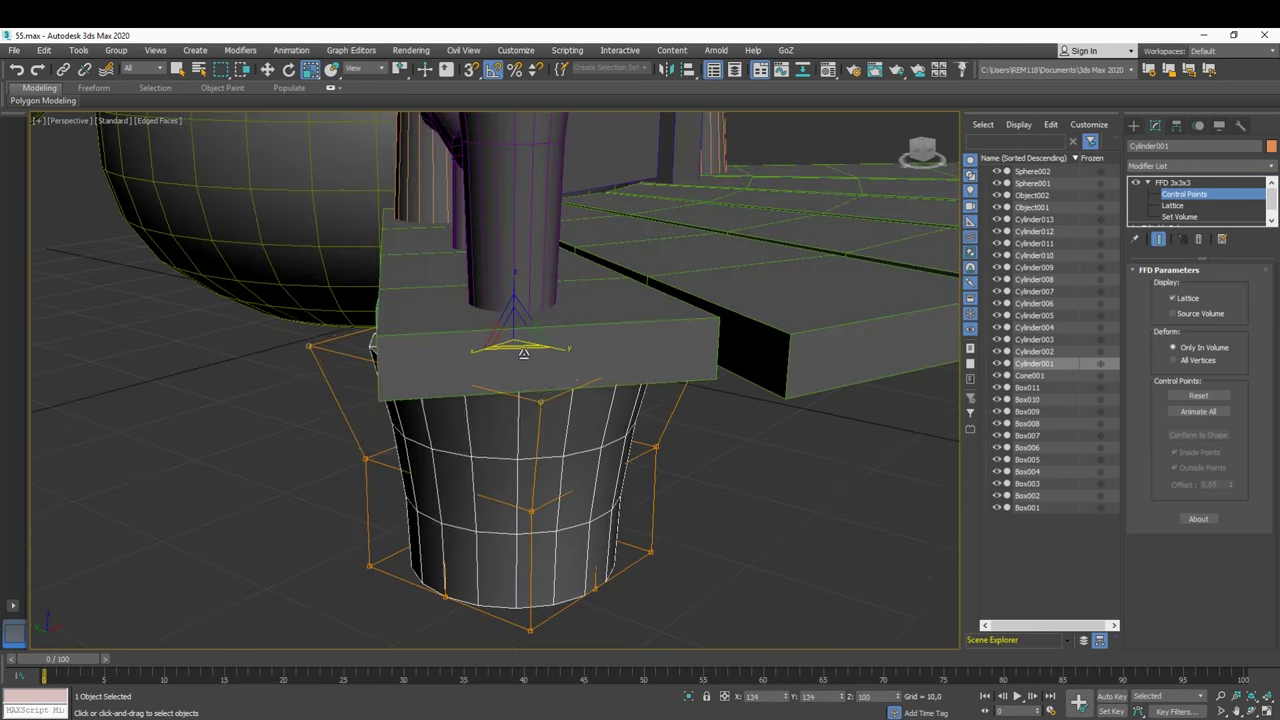
pyautogui.rightClick(523, 352)
pyautogui.click(590, 424)
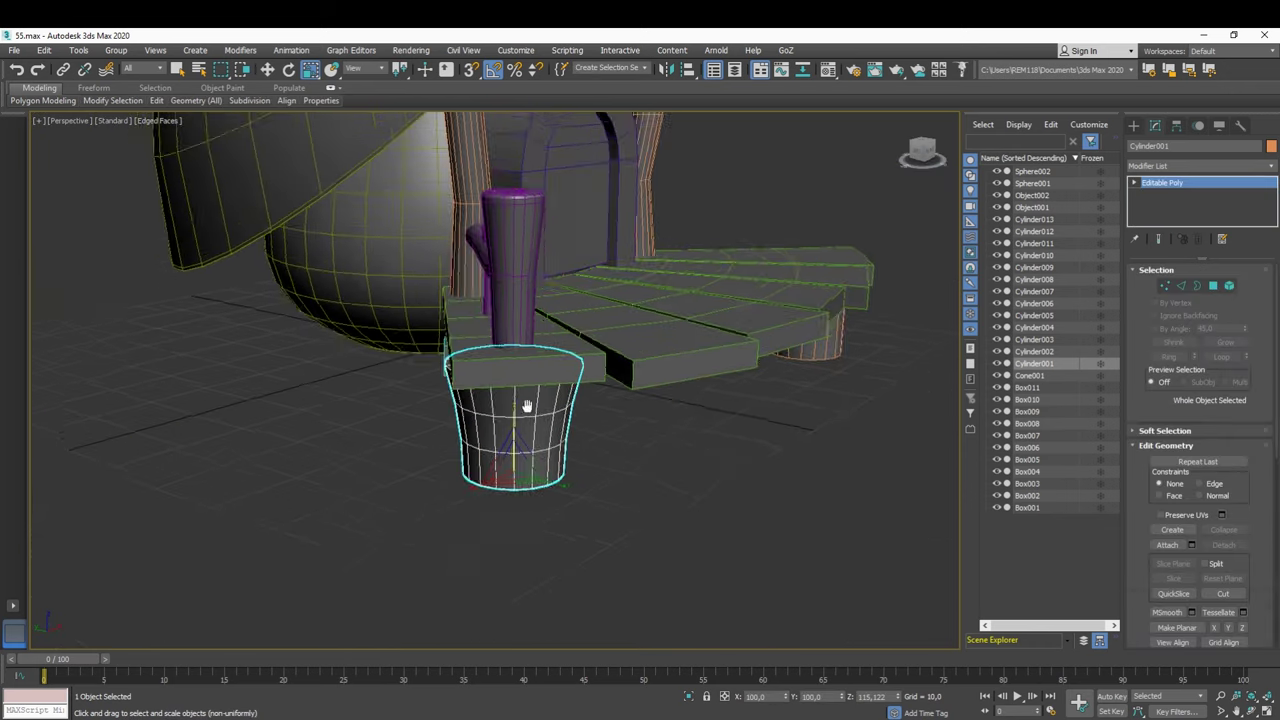
pyautogui.keyDown('alt'); pyautogui.moveTo(590, 424); pyautogui.dragTo(578, 446, button='middle'); pyautogui.keyUp('alt')
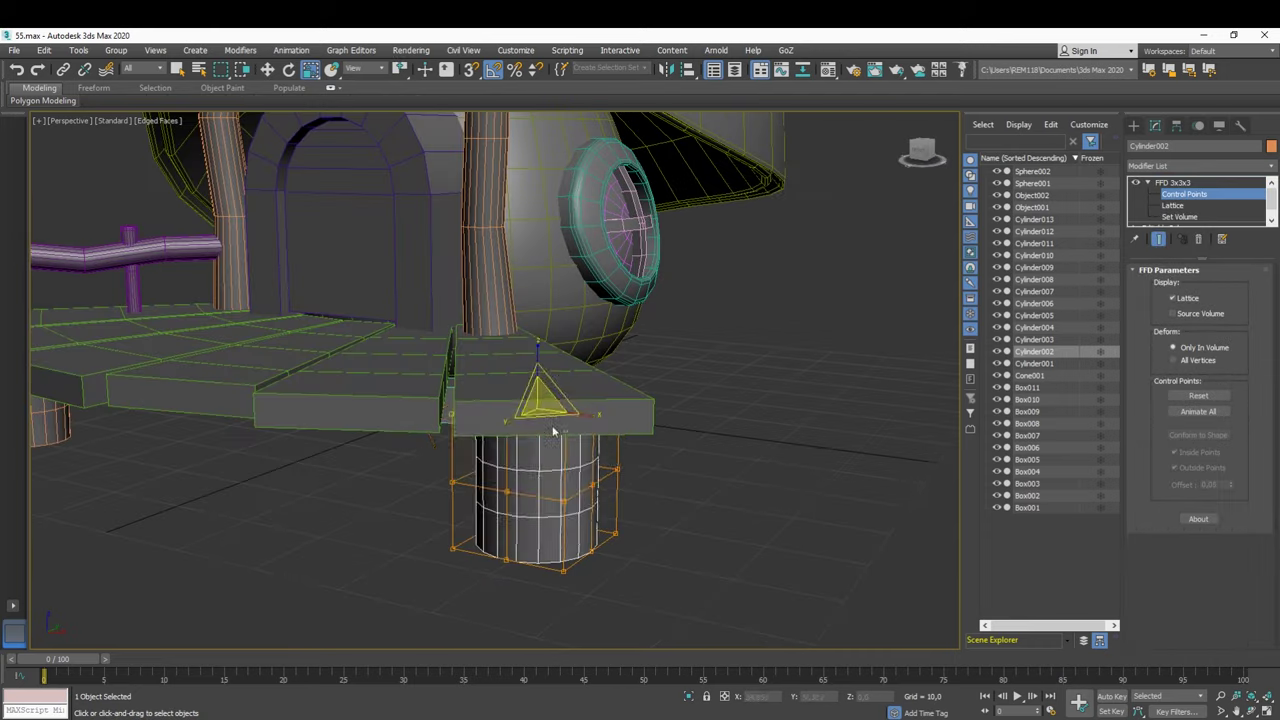
pyautogui.keyDown('alt'); pyautogui.moveTo(551, 420); pyautogui.dragTo(551, 414, button='middle'); pyautogui.keyUp('alt')
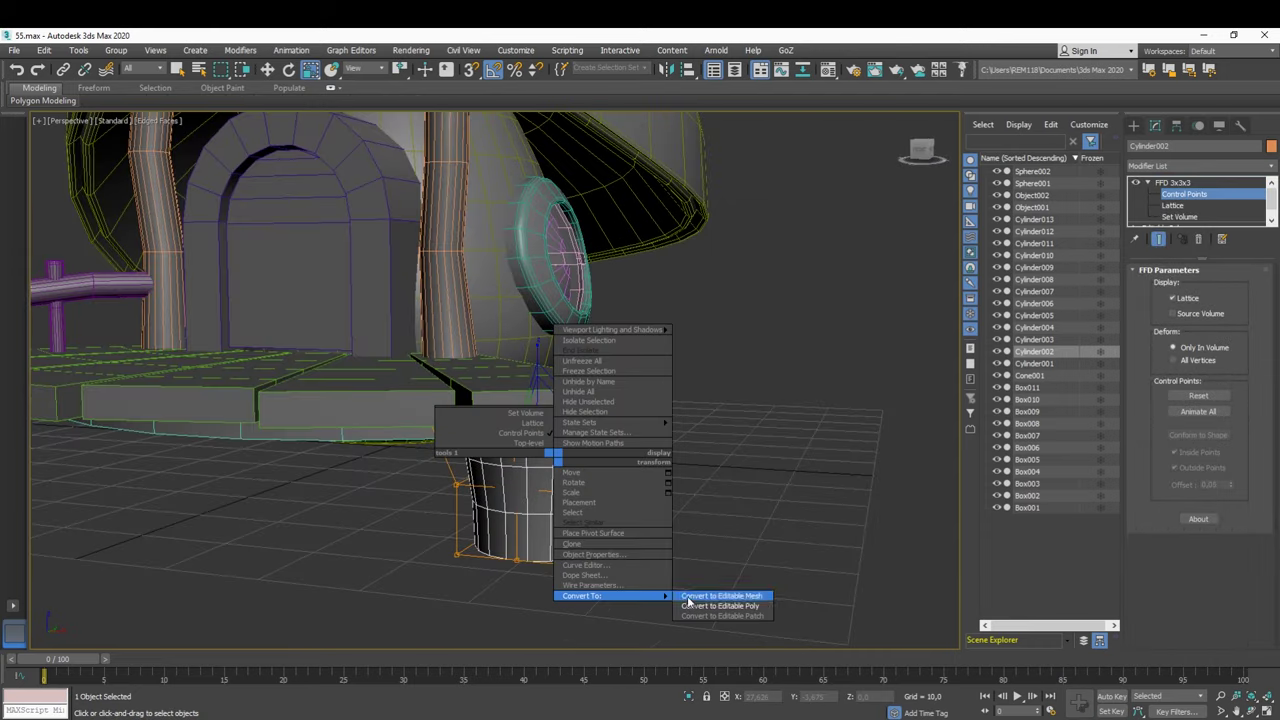
pyautogui.click(688, 598)
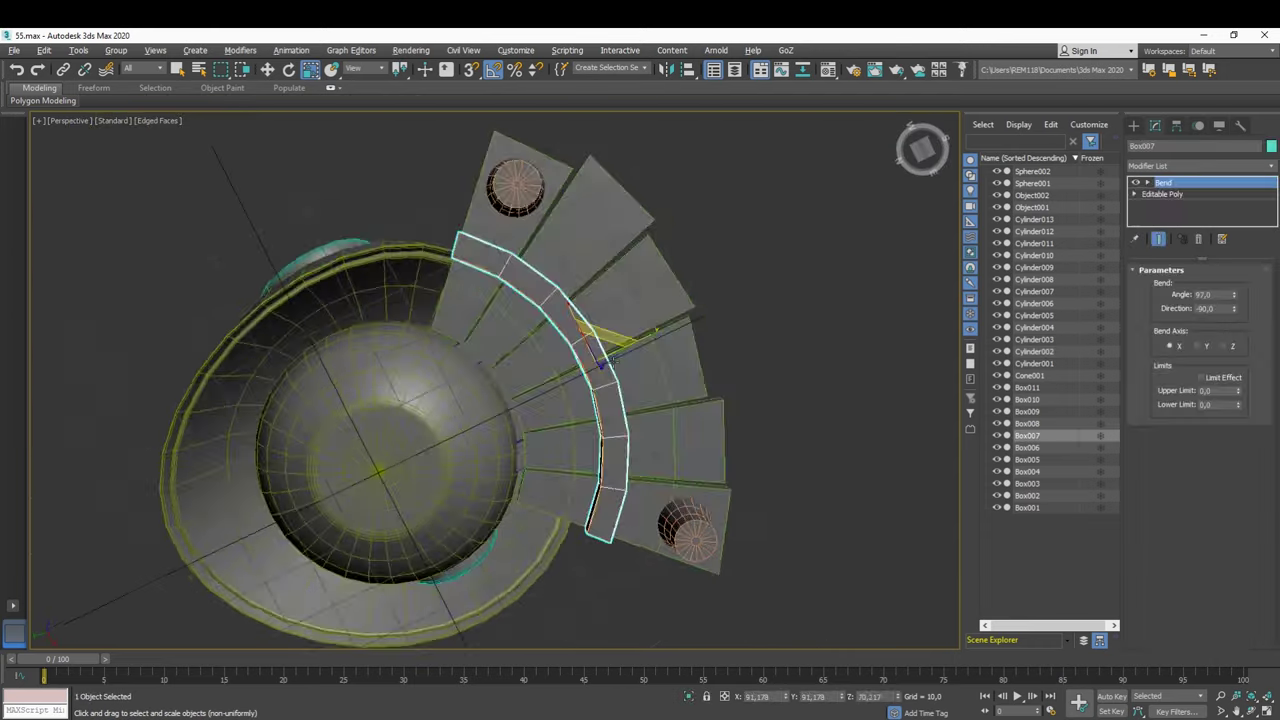
# Step: Scale the curved plank Box007 on the steps and return to editing the whole object
pyautogui.press('w')
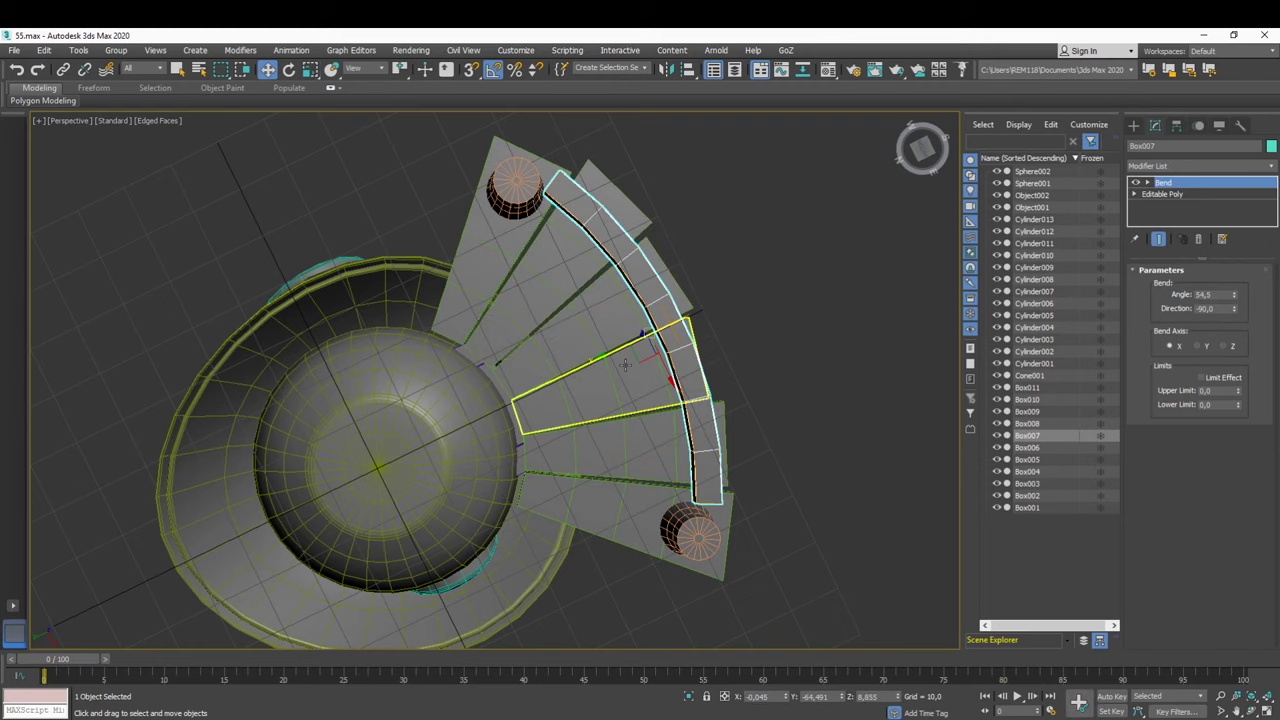
pyautogui.moveTo(594, 370)
pyautogui.keyDown('alt'); pyautogui.mouseDown(button='middle')
pyautogui.moveTo(651, 320)
pyautogui.moveTo(629, 297)
pyautogui.moveTo(651, 306)
pyautogui.mouseUp(button='middle'); pyautogui.keyUp('alt')
pyautogui.rightClick(651, 320)
pyautogui.click(680, 352)
pyautogui.rightClick(597, 300)
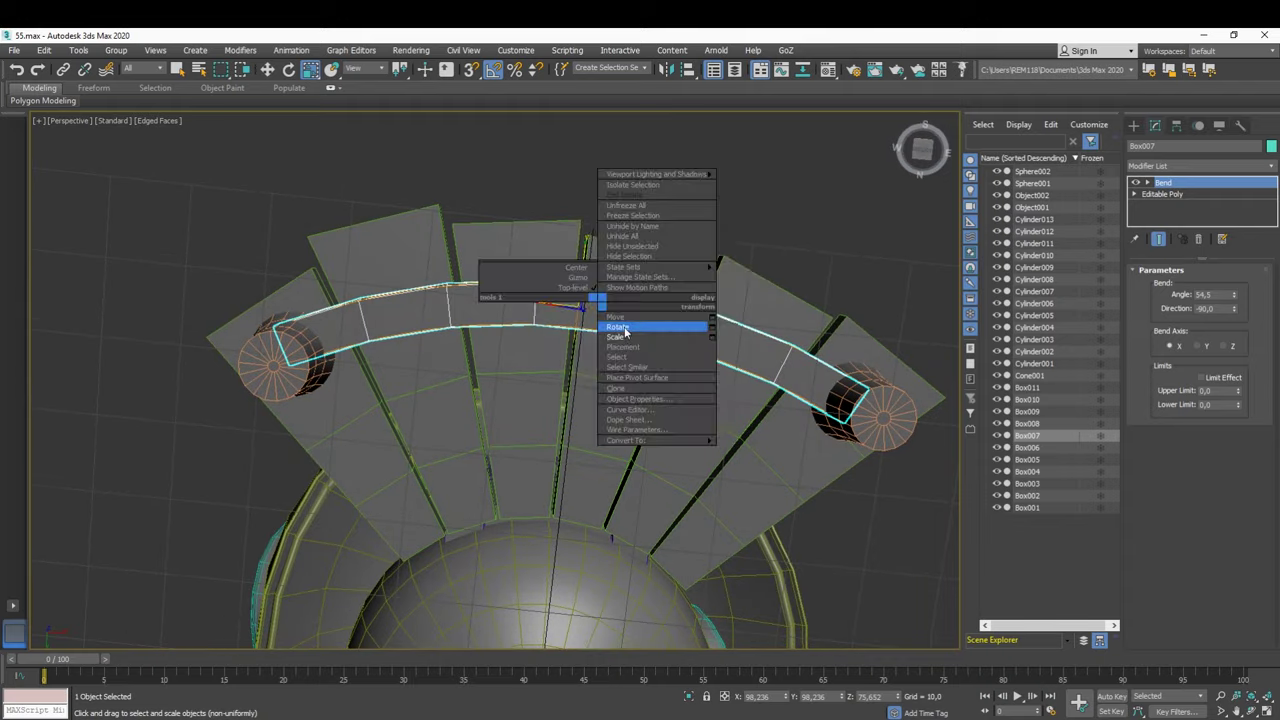
pyautogui.moveTo(571, 376)
pyautogui.keyDown('alt'); pyautogui.mouseDown(button='middle')
pyautogui.moveTo(757, 429)
pyautogui.moveTo(617, 323)
pyautogui.mouseUp(button='middle'); pyautogui.keyUp('alt')
pyautogui.rightClick(617, 323)
pyautogui.scroll(10, 638, 408)
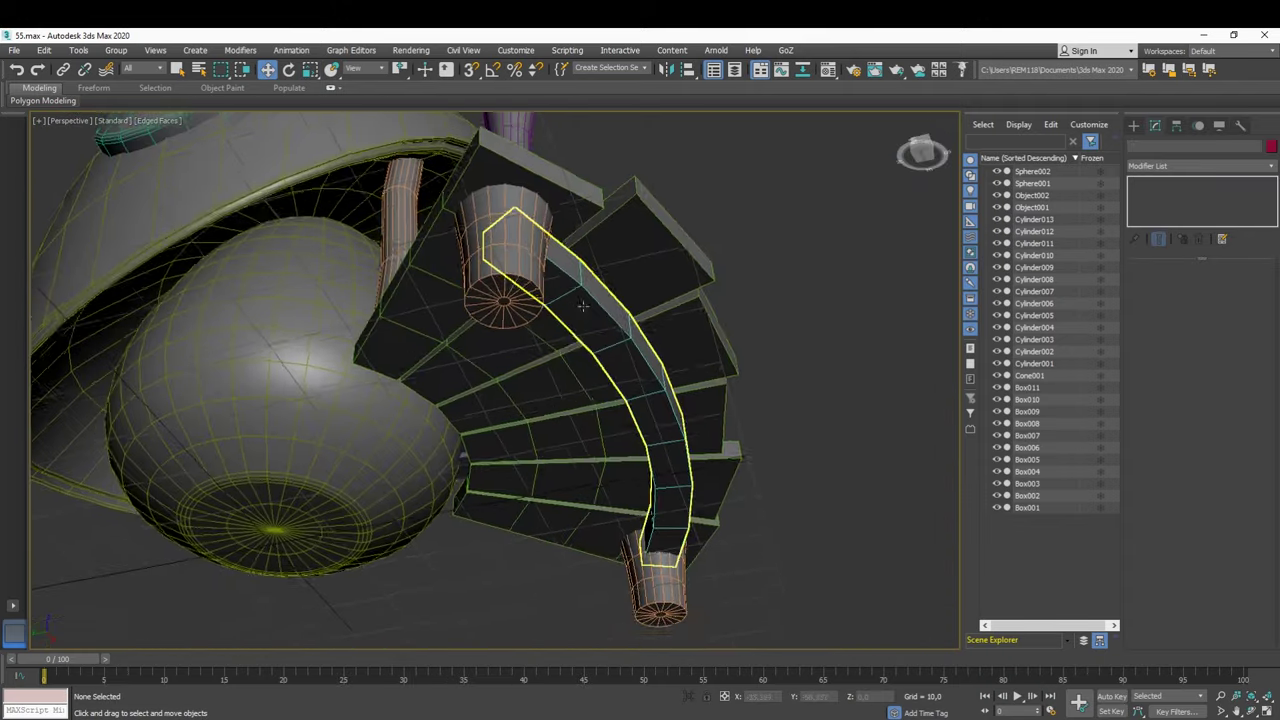
pyautogui.moveTo(638, 408)
pyautogui.keyDown('alt'); pyautogui.mouseDown(button='middle')
pyautogui.moveTo(700, 385)
pyautogui.moveTo(760, 400)
pyautogui.mouseUp(button='middle'); pyautogui.keyUp('alt')
pyautogui.click(800, 400)
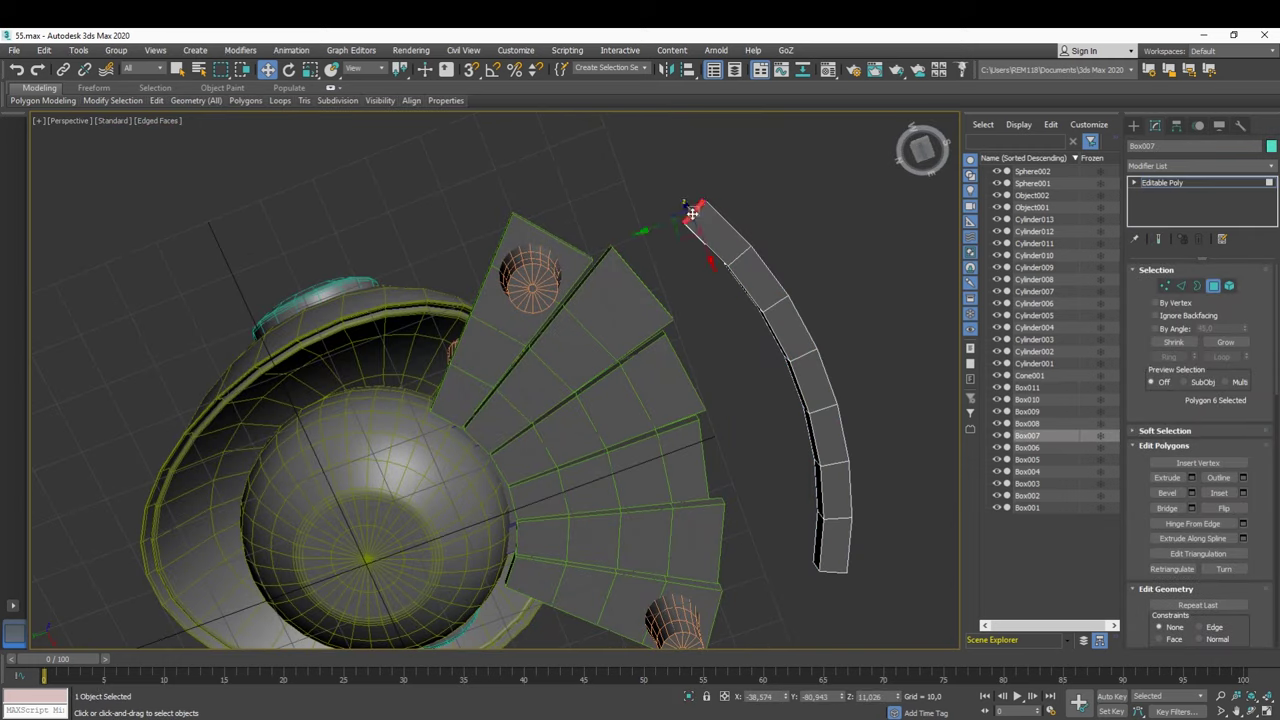
pyautogui.moveTo(692, 213)
pyautogui.keyDown('alt'); pyautogui.mouseDown(button='middle')
pyautogui.moveTo(855, 427)
pyautogui.moveTo(674, 340)
pyautogui.moveTo(505, 418)
pyautogui.mouseUp(button='middle'); pyautogui.keyUp('alt')
pyautogui.press('6')
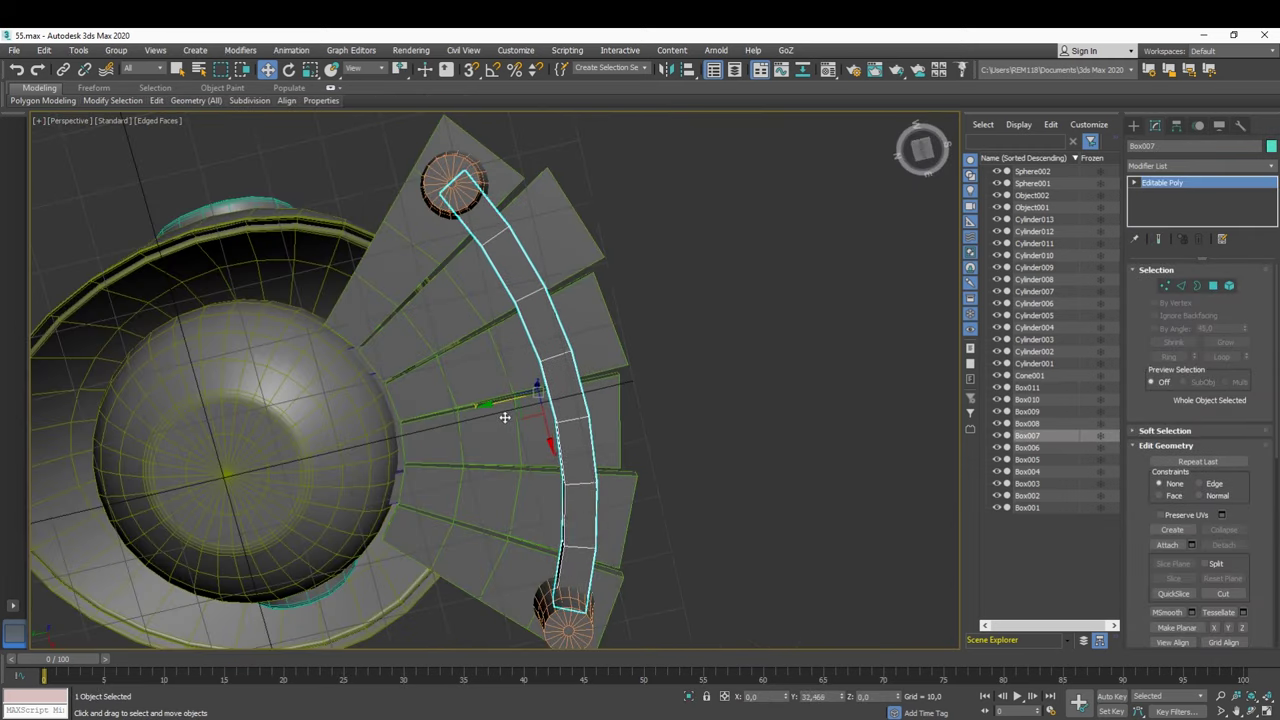
# Step: Deselect the plank and orbit out to view the whole mushroom house
pyautogui.scroll(-8, 505, 418)
pyautogui.click(766, 498)
pyautogui.moveTo(766, 498)
pyautogui.keyDown('alt'); pyautogui.mouseDown(button='middle')
pyautogui.moveTo(649, 531)
pyautogui.moveTo(621, 517)
pyautogui.mouseUp(button='middle'); pyautogui.keyUp('alt')
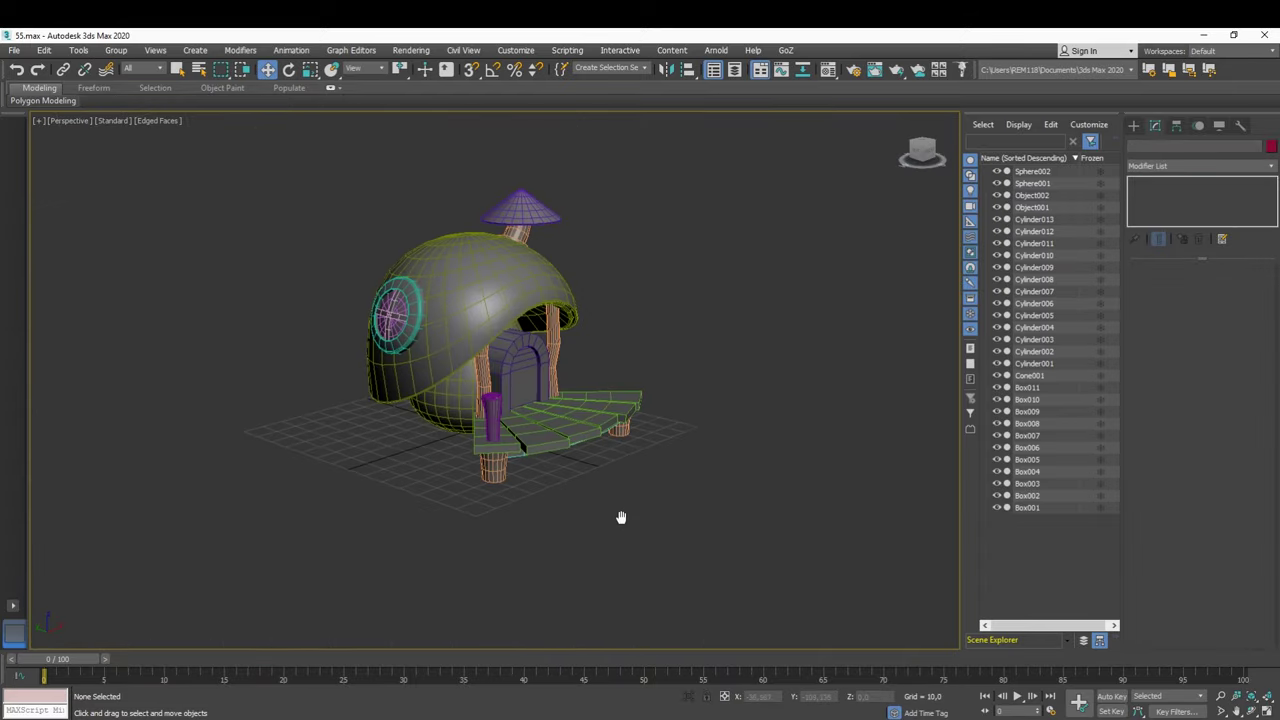
pyautogui.scroll(5, 537, 528)
# Step: Move the end vertices of a deck board to give it an angled end
pyautogui.click(516, 388)
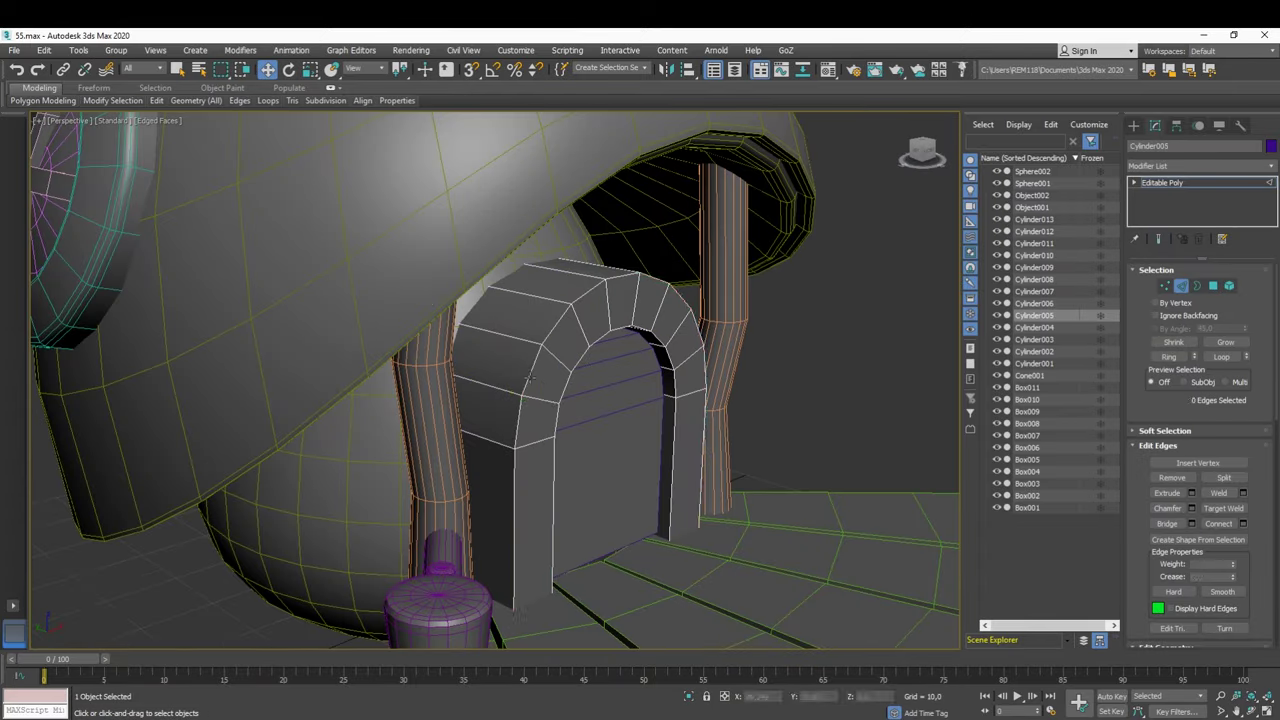
pyautogui.moveTo(1207, 511)
pyautogui.keyDown('alt'); pyautogui.mouseDown(button='middle')
pyautogui.moveTo(640, 428)
pyautogui.moveTo(534, 486)
pyautogui.moveTo(568, 483)
pyautogui.mouseUp(button='middle'); pyautogui.keyUp('alt')
pyautogui.scroll(-4, 640, 428)
pyautogui.click(534, 486)
pyautogui.press('1')
pyautogui.click(500, 530)
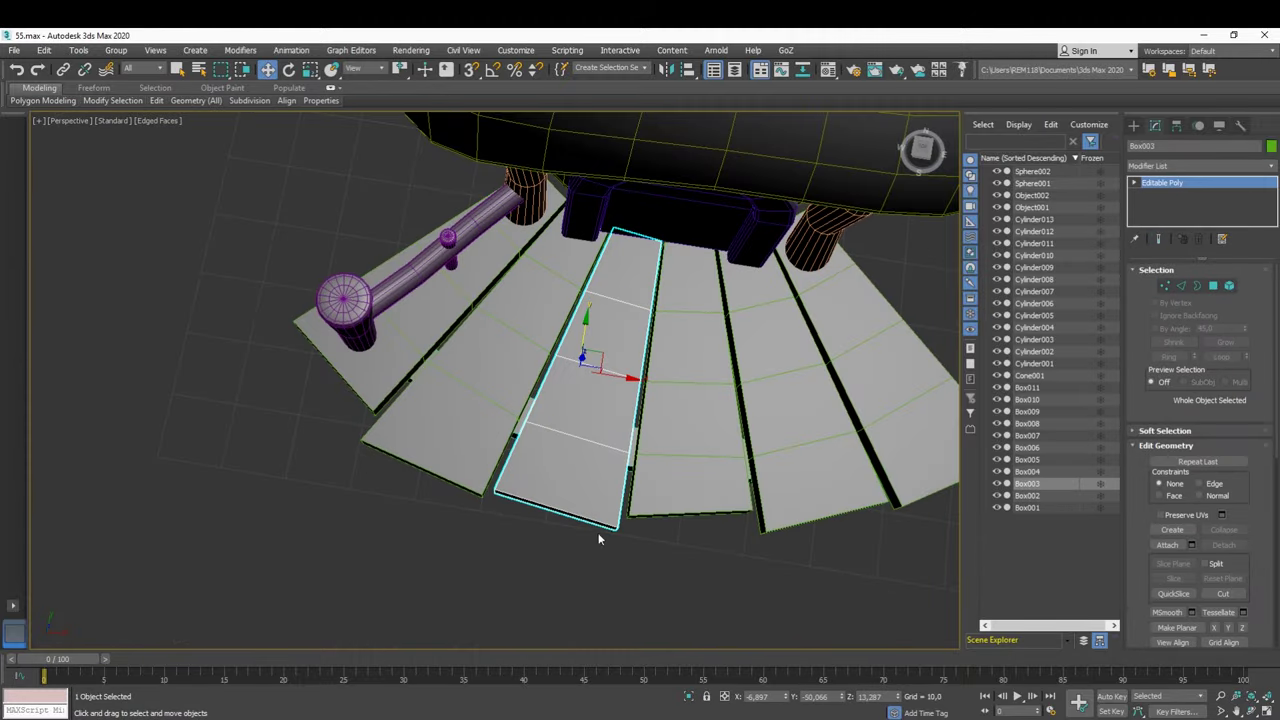
pyautogui.moveTo(647, 524)
pyautogui.keyDown('alt'); pyautogui.mouseDown(button='middle')
pyautogui.moveTo(531, 344)
pyautogui.moveTo(553, 437)
pyautogui.moveTo(551, 381)
pyautogui.moveTo(707, 355)
pyautogui.moveTo(665, 470)
pyautogui.moveTo(573, 469)
pyautogui.mouseUp(button='middle'); pyautogui.keyUp('alt')
pyautogui.press('1')
# Step: Reshape the end vertices of several more deck boards so their ends are uneven
pyautogui.click(478, 449)
pyautogui.scroll(5, 603, 440)
pyautogui.scroll(-3, 611, 428)
pyautogui.press('1')
pyautogui.scroll(-5, 665, 470)
pyautogui.scroll(5, 670, 477)
pyautogui.click(670, 477)
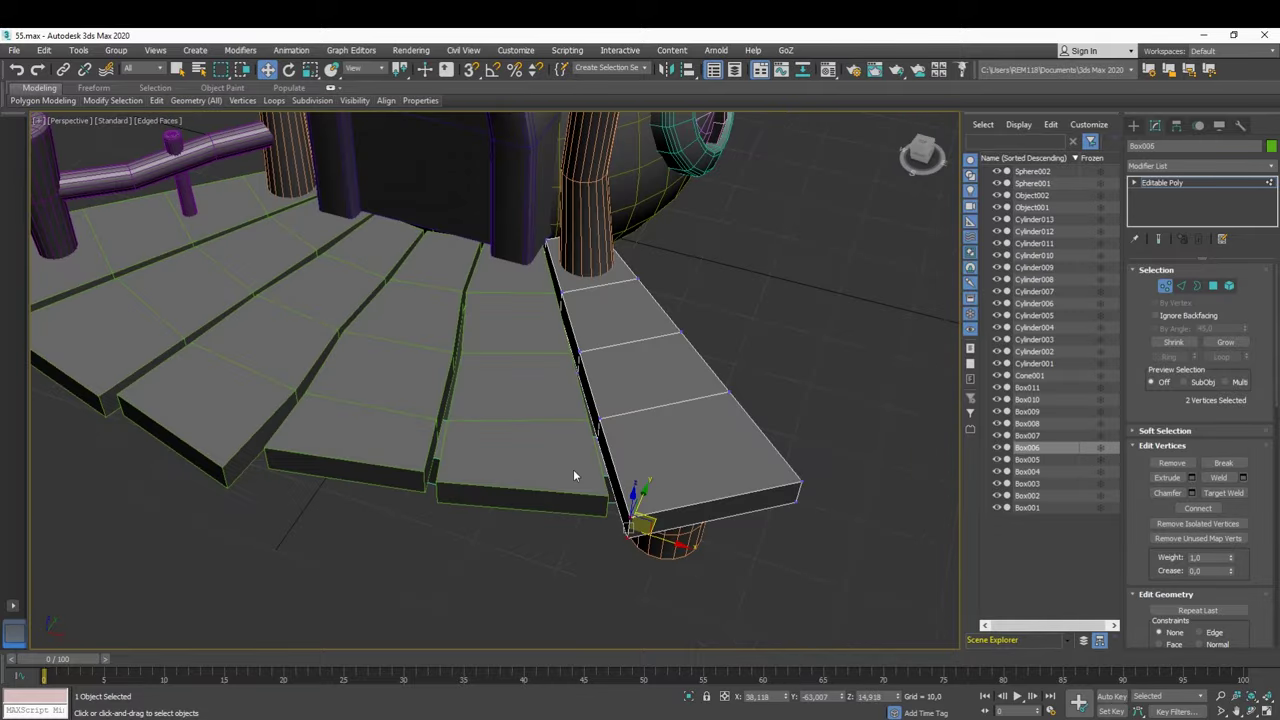
pyautogui.scroll(-4, 573, 469)
pyautogui.scroll(4, 653, 439)
pyautogui.keyDown('alt'); pyautogui.moveTo(653, 440); pyautogui.dragTo(535, 470, button='middle'); pyautogui.keyUp('alt')
pyautogui.click(550, 466)
pyautogui.scroll(4, 550, 466)
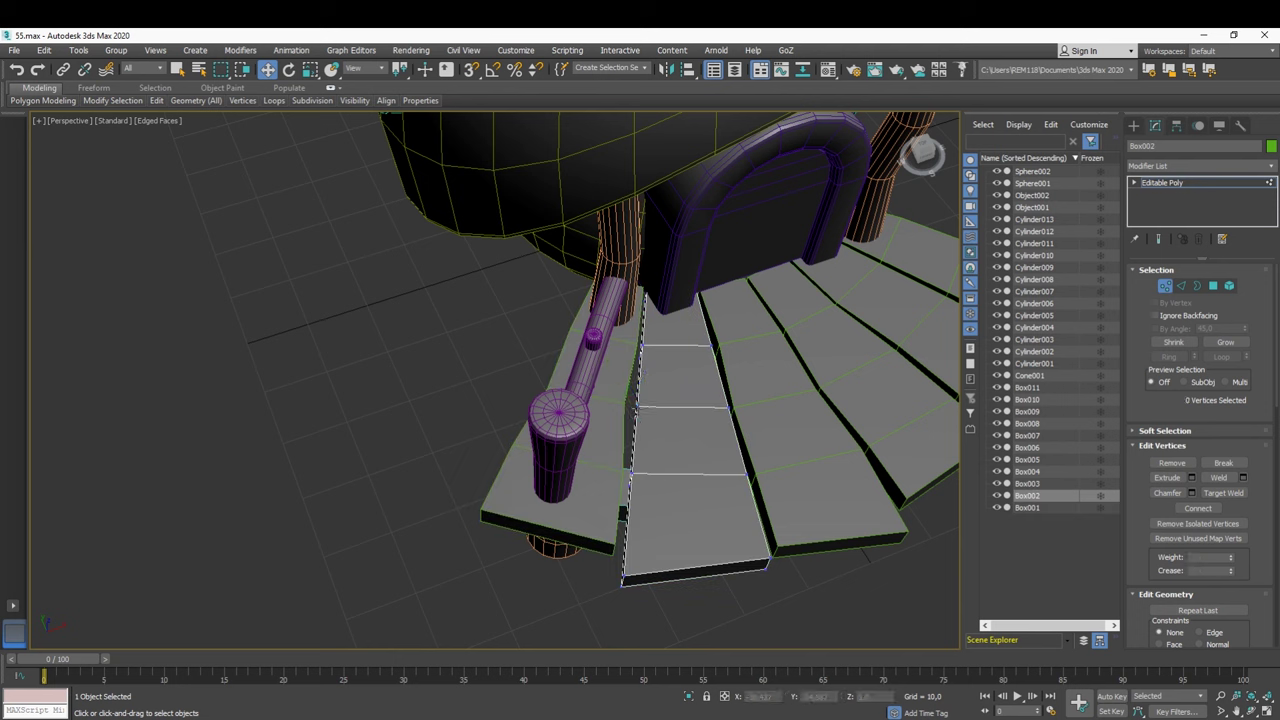
pyautogui.scroll(-5, 640, 390)
pyautogui.press('1')
# Step: Pull the two corner vertices of the split plank Box005 into a notched tip
pyautogui.moveTo(567, 521)
pyautogui.keyDown('alt'); pyautogui.mouseDown(button='middle')
pyautogui.moveTo(586, 566)
pyautogui.moveTo(817, 421)
pyautogui.mouseUp(button='middle'); pyautogui.keyUp('alt')
pyautogui.scroll(5, 586, 566)
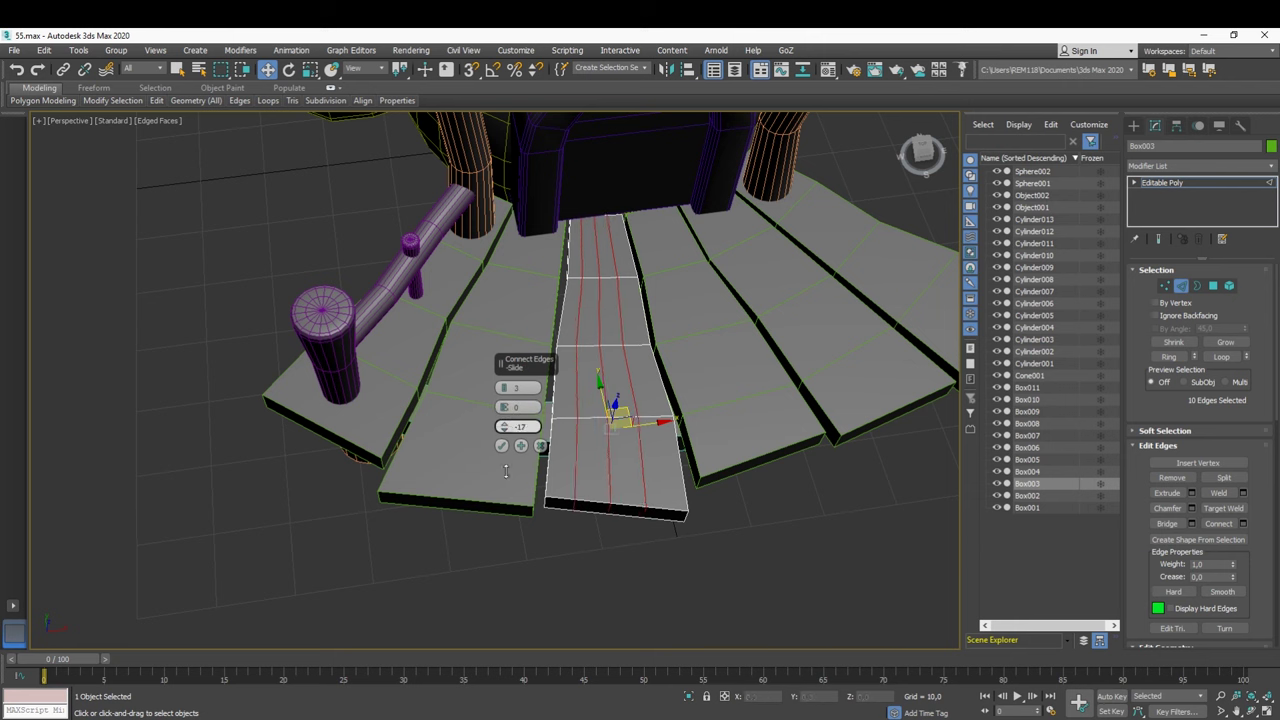
pyautogui.moveTo(507, 465)
pyautogui.keyDown('alt'); pyautogui.mouseDown(button='middle')
pyautogui.moveTo(570, 510)
pyautogui.moveTo(560, 450)
pyautogui.mouseUp(button='middle'); pyautogui.keyUp('alt')
pyautogui.press('1')
pyautogui.click(580, 505)
pyautogui.press('1')
# Step: Select the end vertices of the second split board and shape its notch
pyautogui.click(515, 440)
pyautogui.scroll(4, 626, 511)
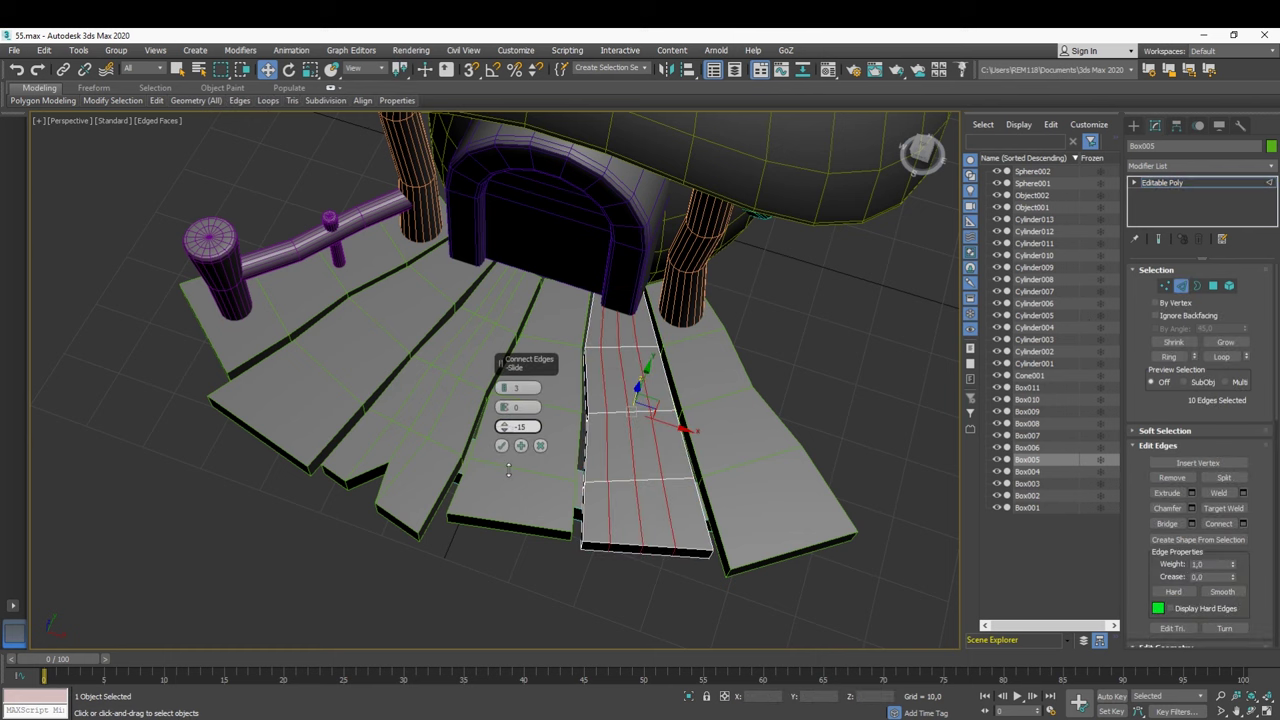
pyautogui.press('1')
pyautogui.keyDown('alt'); pyautogui.moveTo(760, 560); pyautogui.dragTo(893, 490, button='middle'); pyautogui.keyUp('alt')
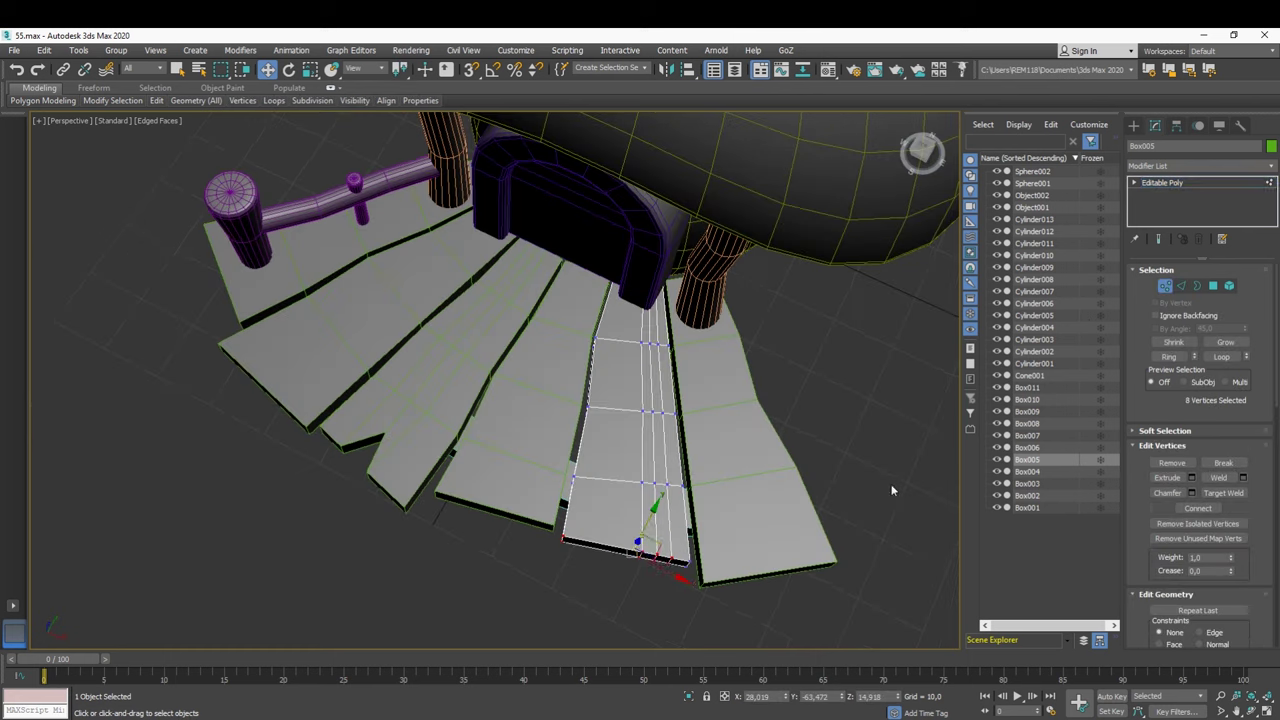
pyautogui.scroll(-3, 683, 527)
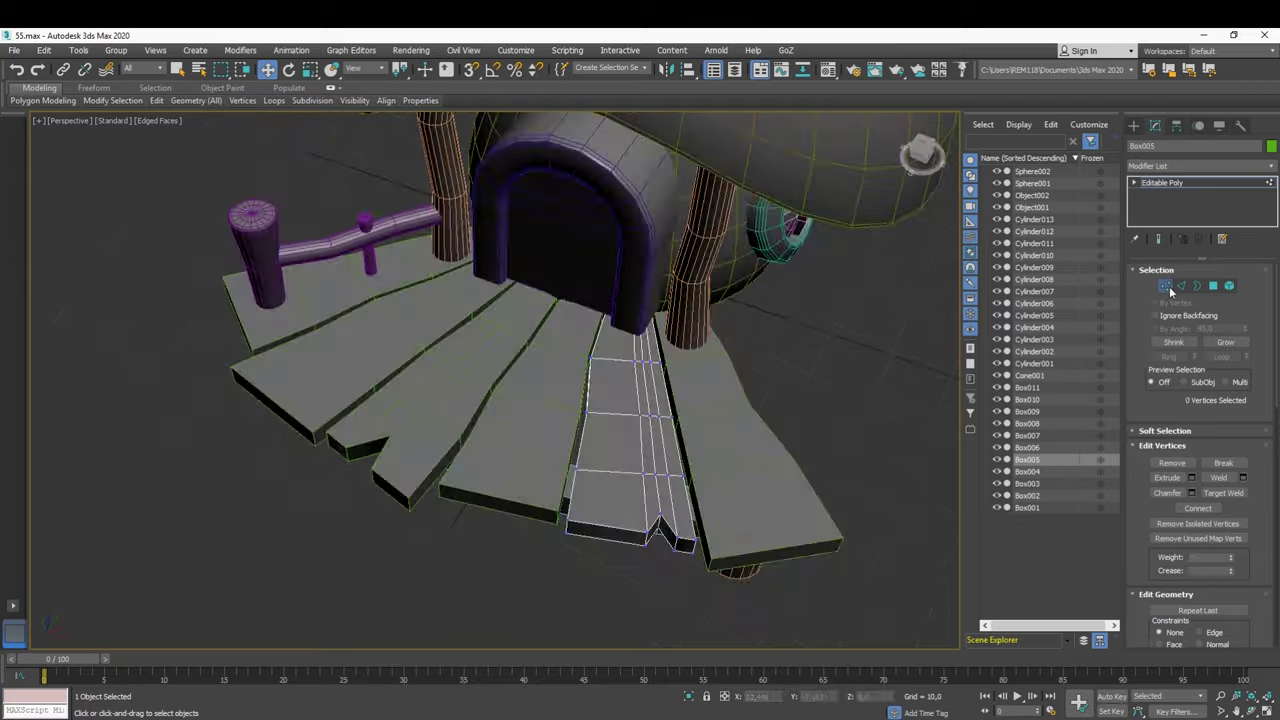
# Step: Deselect everything, turn off edged-faces display, and frame the door and planks
pyautogui.moveTo(683, 527)
pyautogui.keyDown('alt'); pyautogui.mouseDown(button='middle')
pyautogui.moveTo(660, 573)
pyautogui.moveTo(551, 571)
pyautogui.moveTo(689, 500)
pyautogui.mouseUp(button='middle'); pyautogui.keyUp('alt')
pyautogui.click(660, 573)
pyautogui.press('F4')
pyautogui.scroll(-3, 689, 500)
pyautogui.scroll(3, 566, 447)
pyautogui.scroll(3, 566, 447)
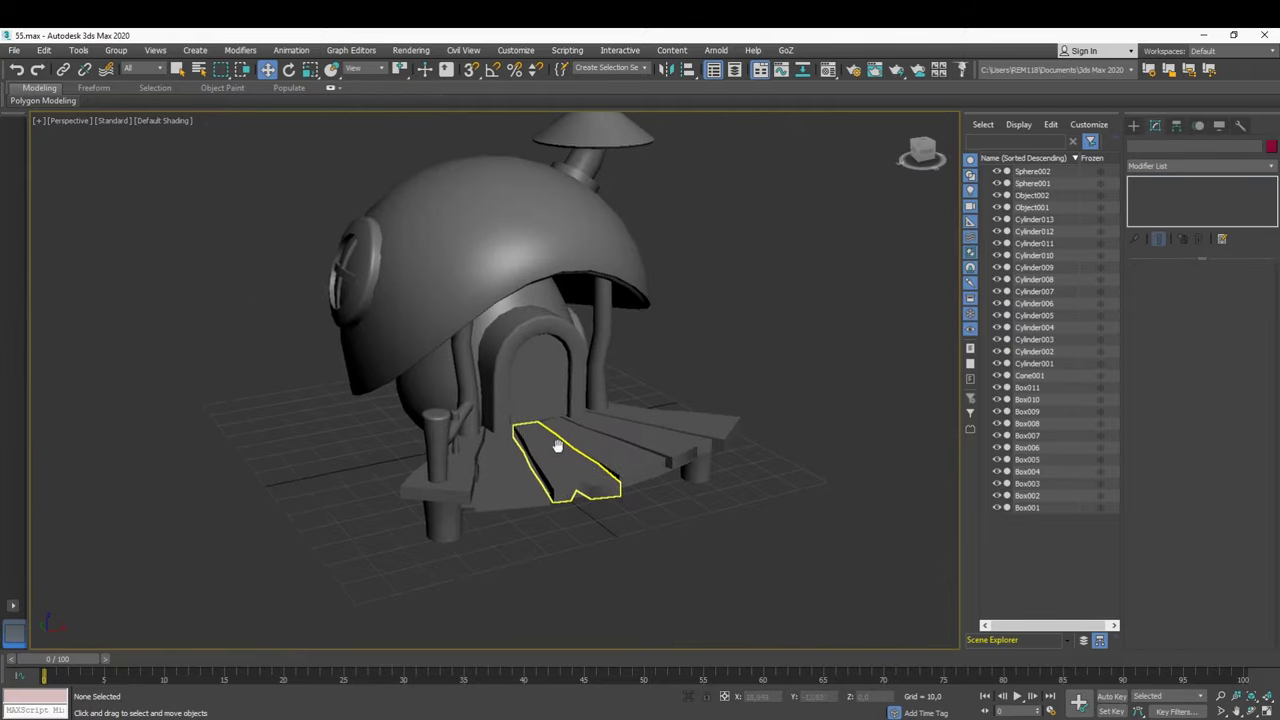
pyautogui.scroll(2, 557, 443)
pyautogui.moveTo(557, 443); pyautogui.dragTo(479, 416, button='middle')
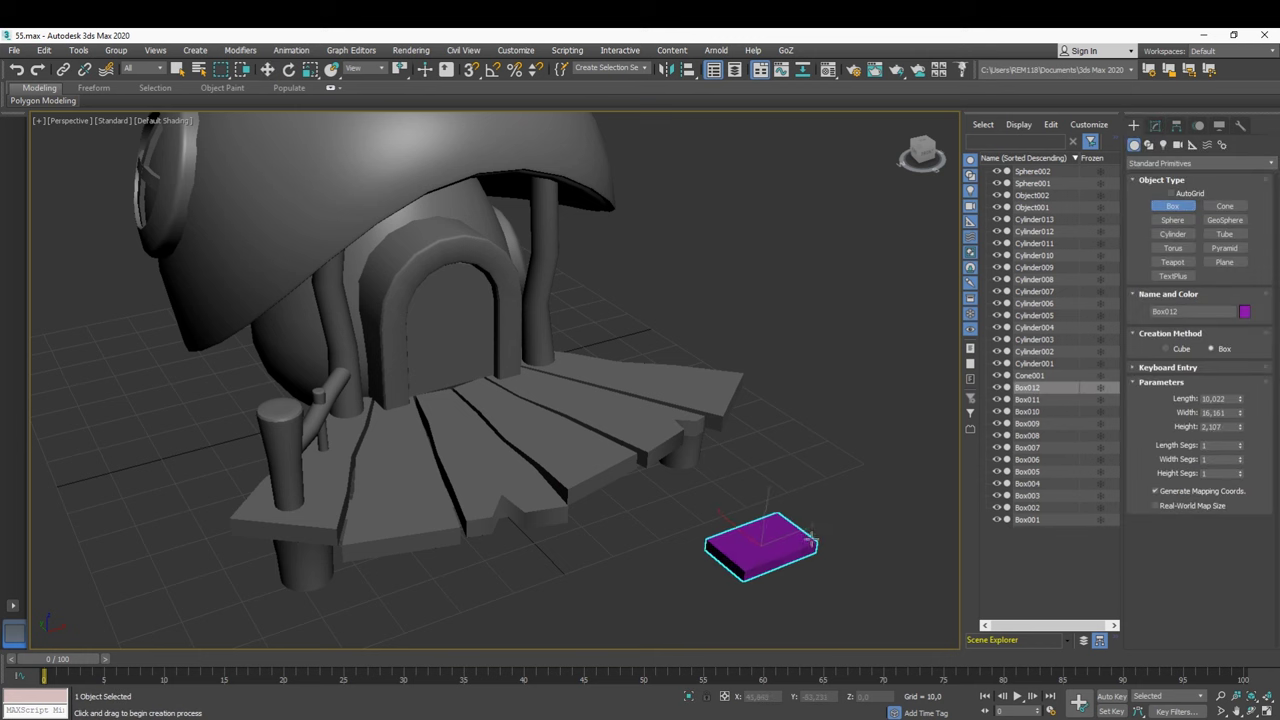
# Step: Convert the new box to Editable Poly and chamfer four of its edges
pyautogui.scroll(2, 815, 530)
pyautogui.press('w')
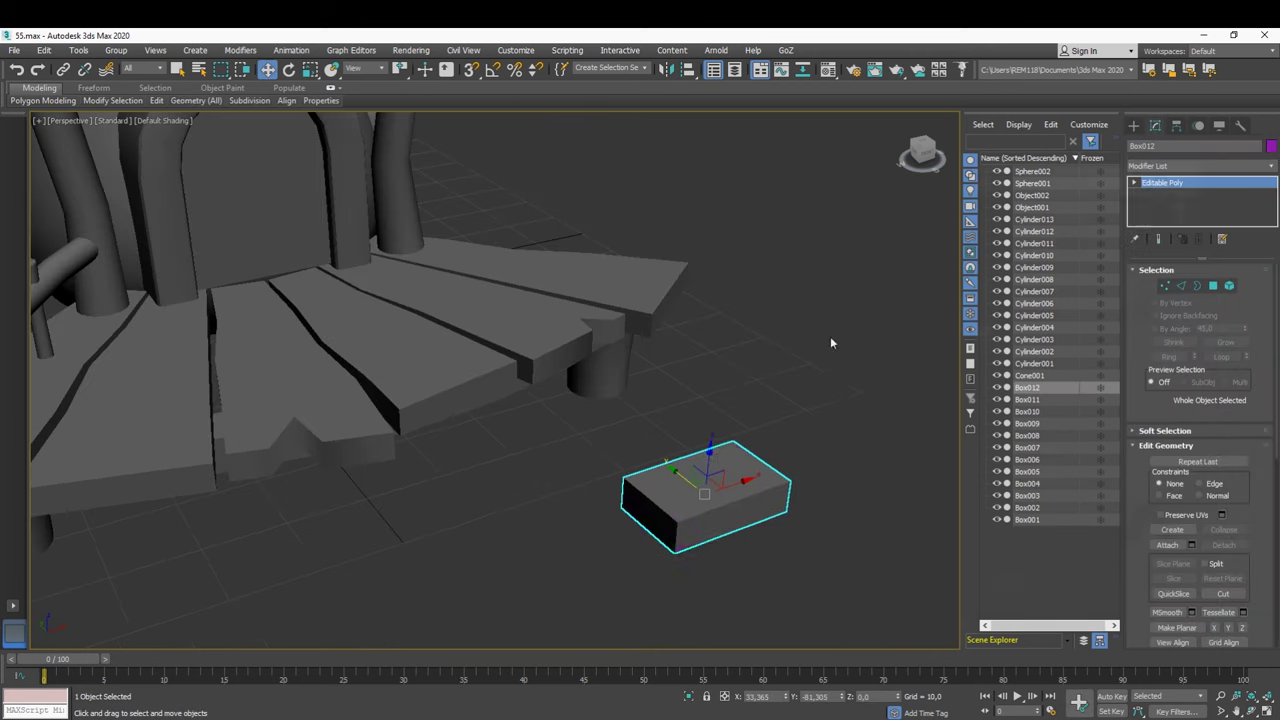
pyautogui.scroll(2, 831, 343)
pyautogui.press('2')
pyautogui.keyDown('alt'); pyautogui.moveTo(651, 486); pyautogui.dragTo(510, 452, button='middle'); pyautogui.keyUp('alt')
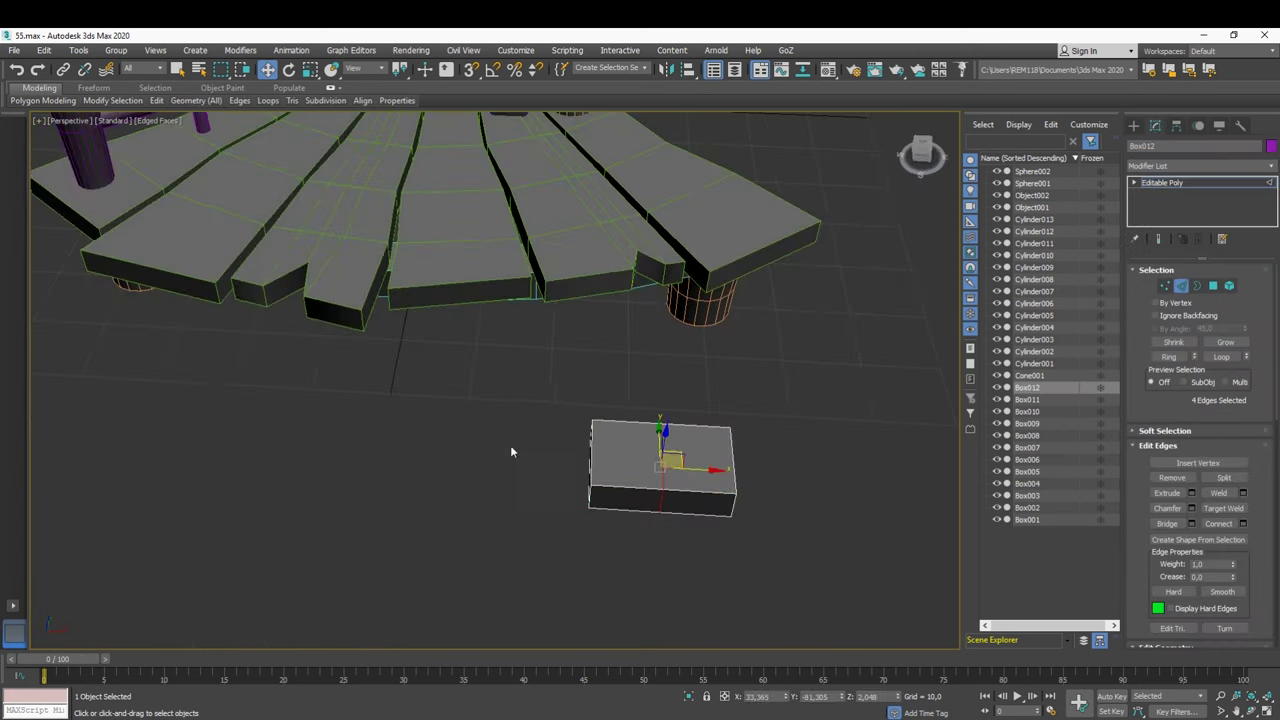
pyautogui.keyDown('alt'); pyautogui.moveTo(586, 523); pyautogui.dragTo(649, 504, button='middle'); pyautogui.keyUp('alt')
pyautogui.press('r')
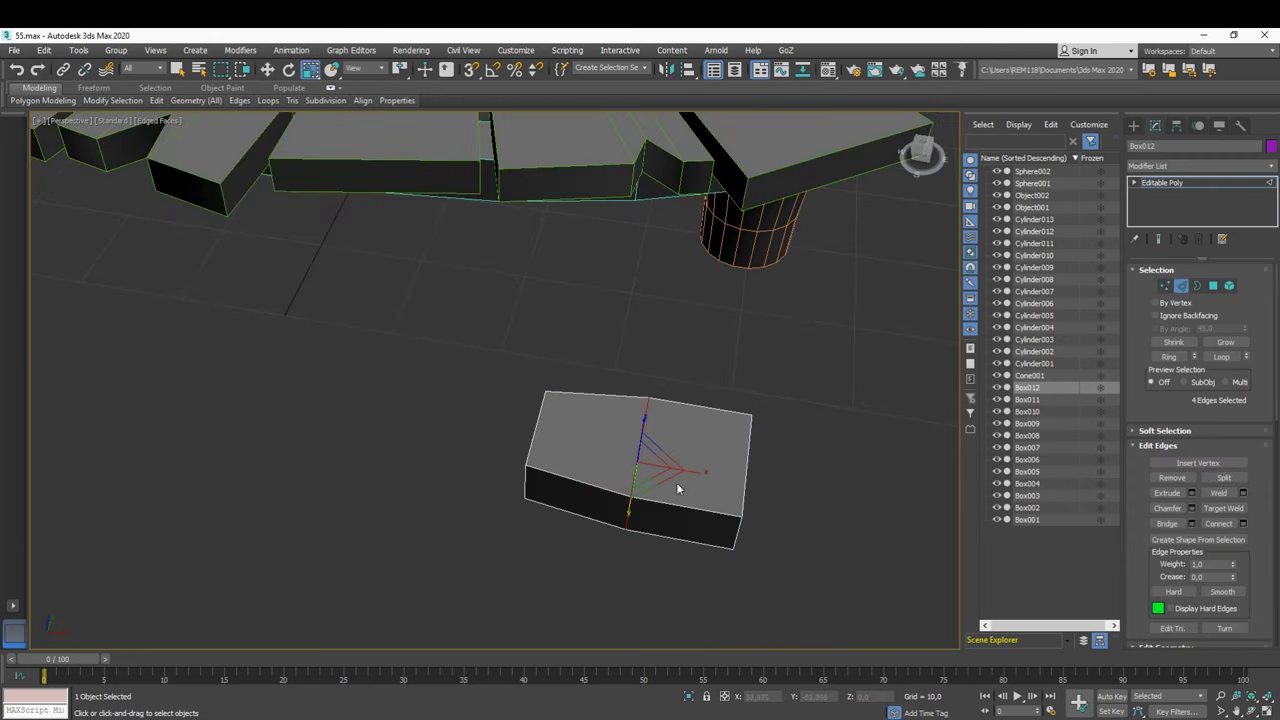
pyautogui.moveTo(516, 440)
pyautogui.keyDown('alt'); pyautogui.mouseDown(button='middle')
pyautogui.moveTo(697, 456)
pyautogui.moveTo(765, 536)
pyautogui.moveTo(711, 406)
pyautogui.mouseUp(button='middle'); pyautogui.keyUp('alt')
pyautogui.press('Return')
# Step: Rotate the chamfered block so it stands upright
pyautogui.press('1')
pyautogui.press('4')
pyautogui.click(650, 340)
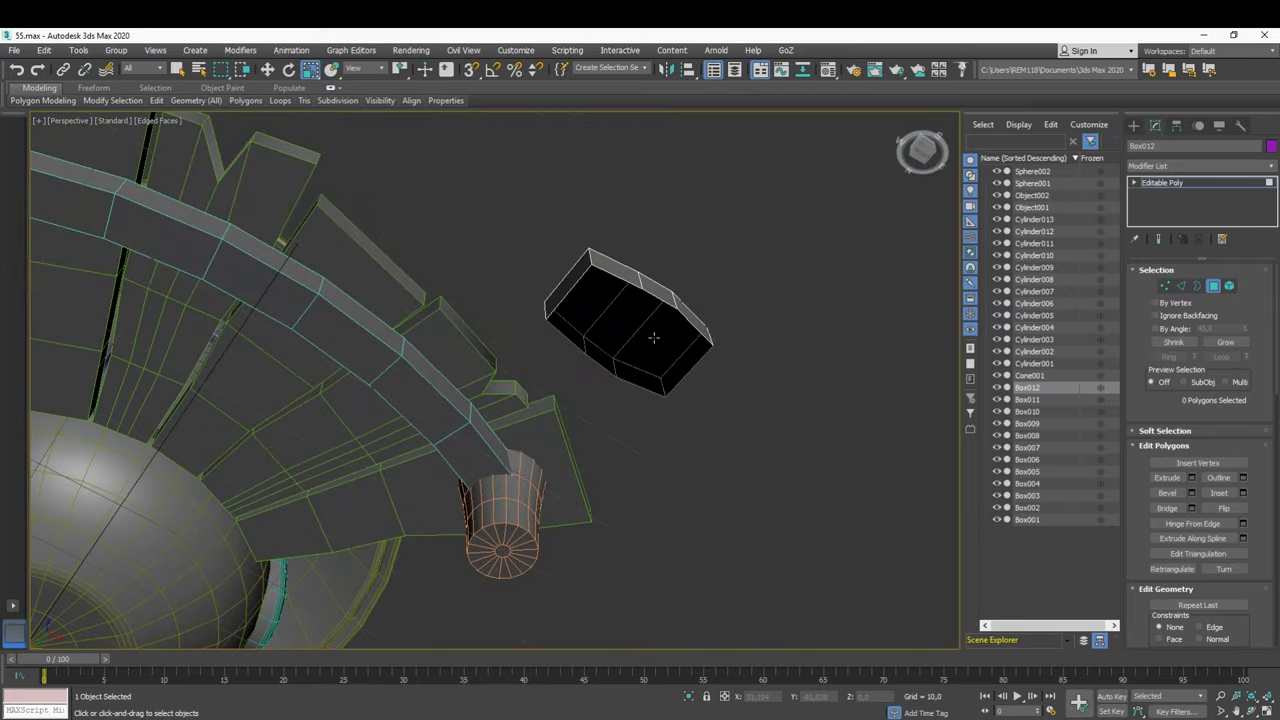
pyautogui.moveTo(650, 340)
pyautogui.keyDown('alt'); pyautogui.mouseDown(button='middle')
pyautogui.moveTo(676, 352)
pyautogui.moveTo(610, 330)
pyautogui.mouseUp(button='middle'); pyautogui.keyUp('alt')
pyautogui.rightClick(610, 330)
pyautogui.click(684, 371)
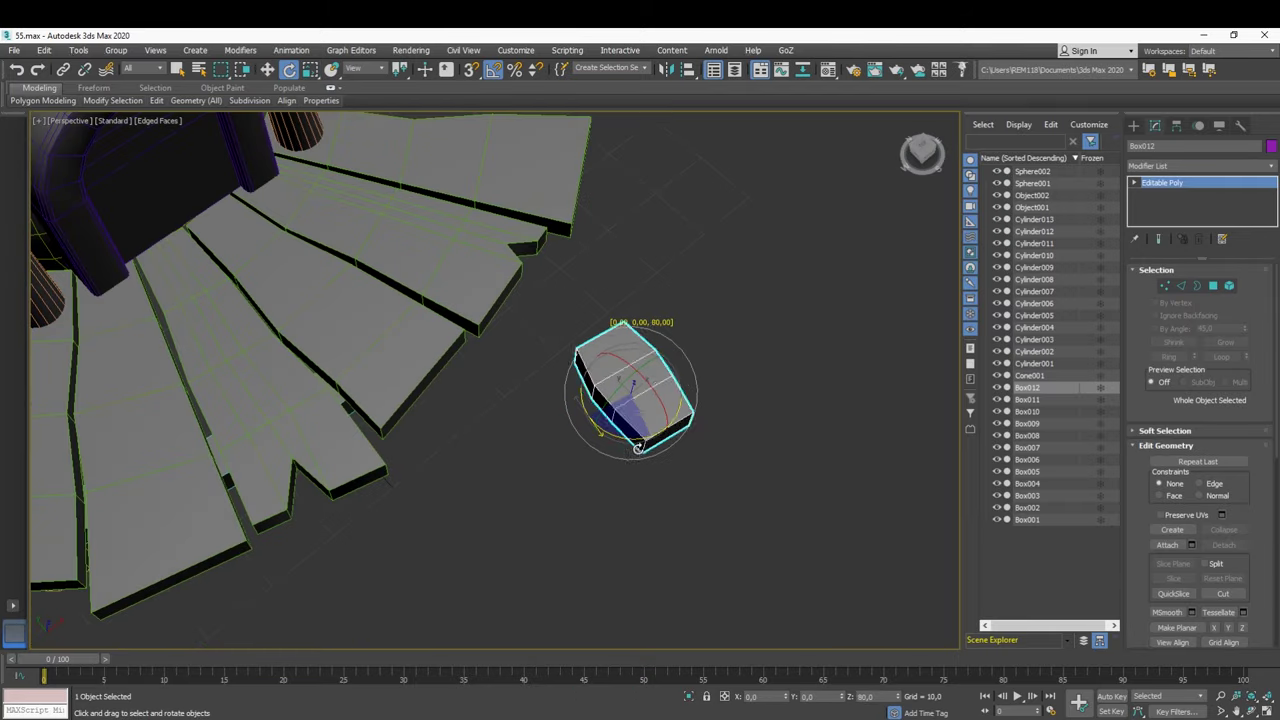
pyautogui.scroll(-3, 662, 424)
# Step: Move the block onto the front of the arched door
pyautogui.press('w')
pyautogui.moveTo(662, 424)
pyautogui.keyDown('alt'); pyautogui.mouseDown(button='middle')
pyautogui.moveTo(504, 215)
pyautogui.moveTo(500, 240)
pyautogui.mouseUp(button='middle'); pyautogui.keyUp('alt')
pyautogui.scroll(3, 500, 240)
pyautogui.scroll(2, 500, 250)
pyautogui.rightClick(500, 250)
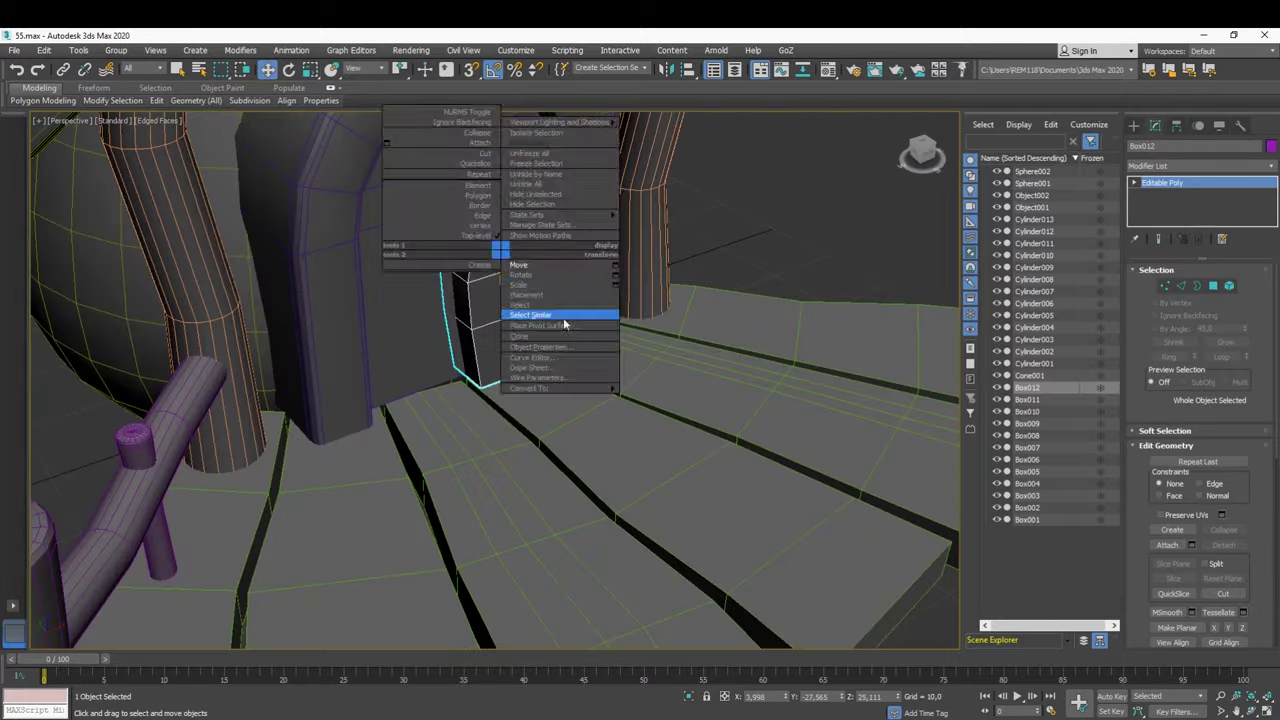
pyautogui.moveTo(496, 352)
pyautogui.keyDown('alt'); pyautogui.mouseDown(button='middle')
pyautogui.moveTo(520, 290)
pyautogui.moveTo(560, 300)
pyautogui.mouseUp(button='middle'); pyautogui.keyUp('alt')
pyautogui.press('w')
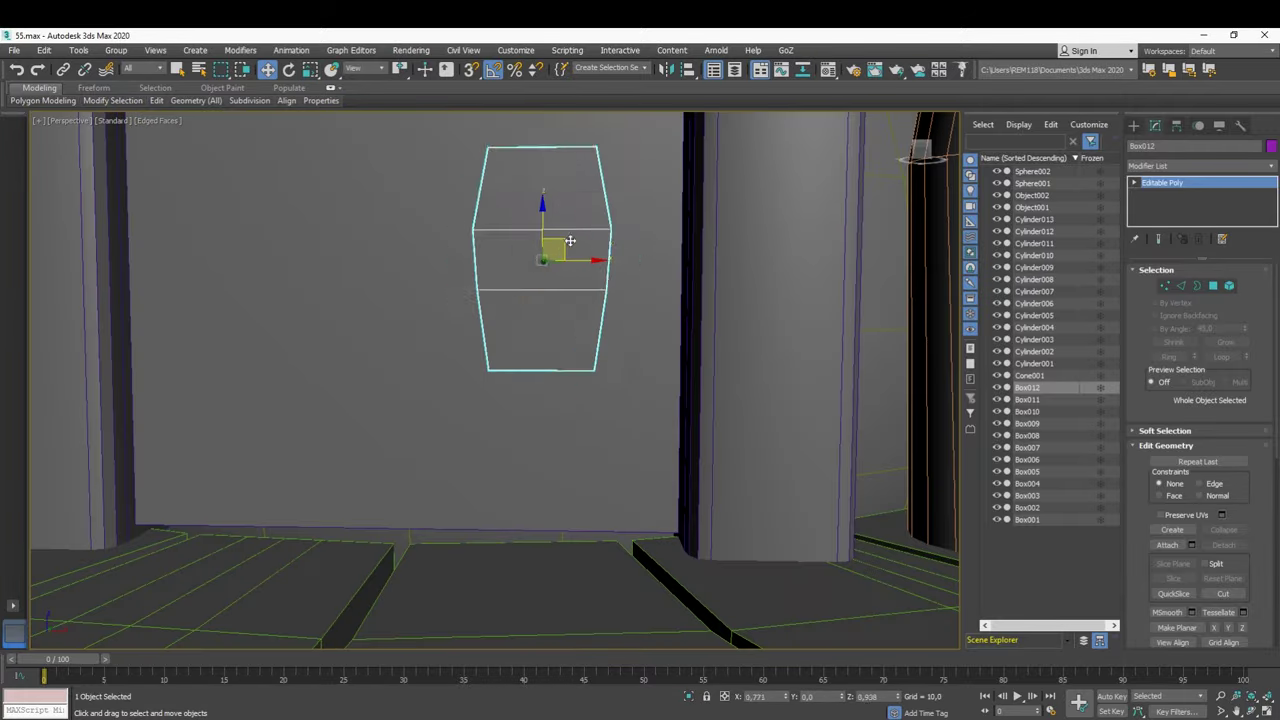
pyautogui.scroll(-5, 700, 350)
pyautogui.click(783, 377)
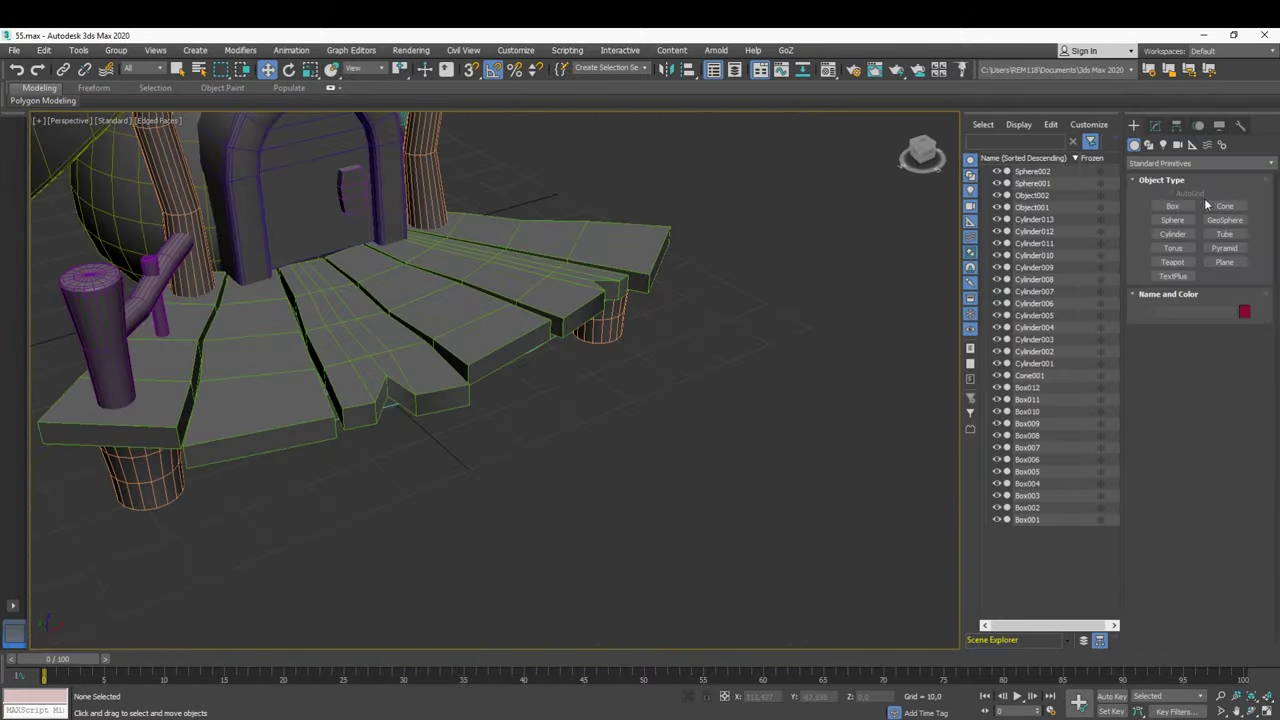
# Step: Draw a torus beside the deck and clone a spare copy off to the side
pyautogui.click(1165, 248)
pyautogui.moveTo(700, 400); pyautogui.dragTo(726, 503)
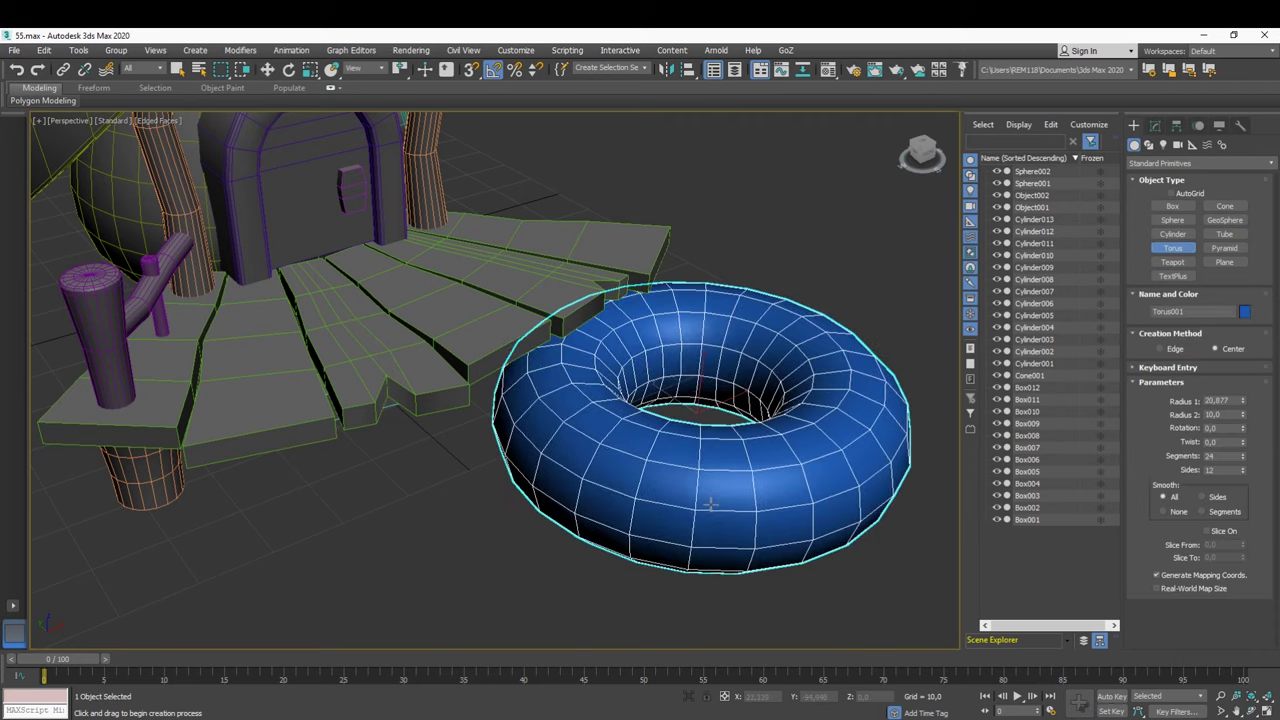
pyautogui.click(710, 505)
pyautogui.scroll(-3, 710, 505)
pyautogui.keyDown('alt'); pyautogui.moveTo(710, 505); pyautogui.dragTo(784, 440, button='middle'); pyautogui.keyUp('alt')
pyautogui.rightClick(784, 440)
pyautogui.keyDown('alt'); pyautogui.moveTo(686, 467); pyautogui.dragTo(640, 430, button='middle'); pyautogui.keyUp('alt')
pyautogui.press('w')
pyautogui.keyDown('shift'); pyautogui.moveTo(640, 430); pyautogui.dragTo(740, 410); pyautogui.keyUp('shift')
pyautogui.press('Return')
pyautogui.press('m')
pyautogui.press('m')
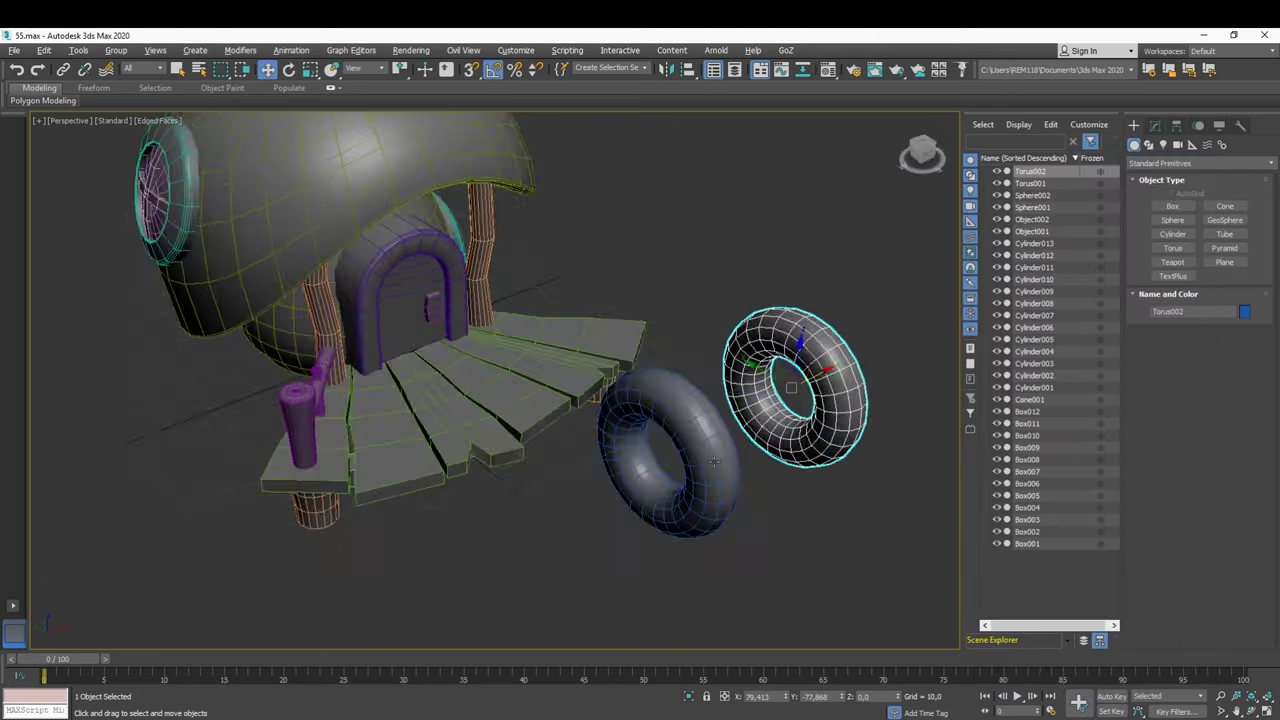
# Step: Convert one torus to Editable Poly and delete its top half, leaving a U-shape
pyautogui.keyDown('alt'); pyautogui.moveTo(661, 397); pyautogui.dragTo(645, 442, button='middle'); pyautogui.keyUp('alt')
pyautogui.press('l')
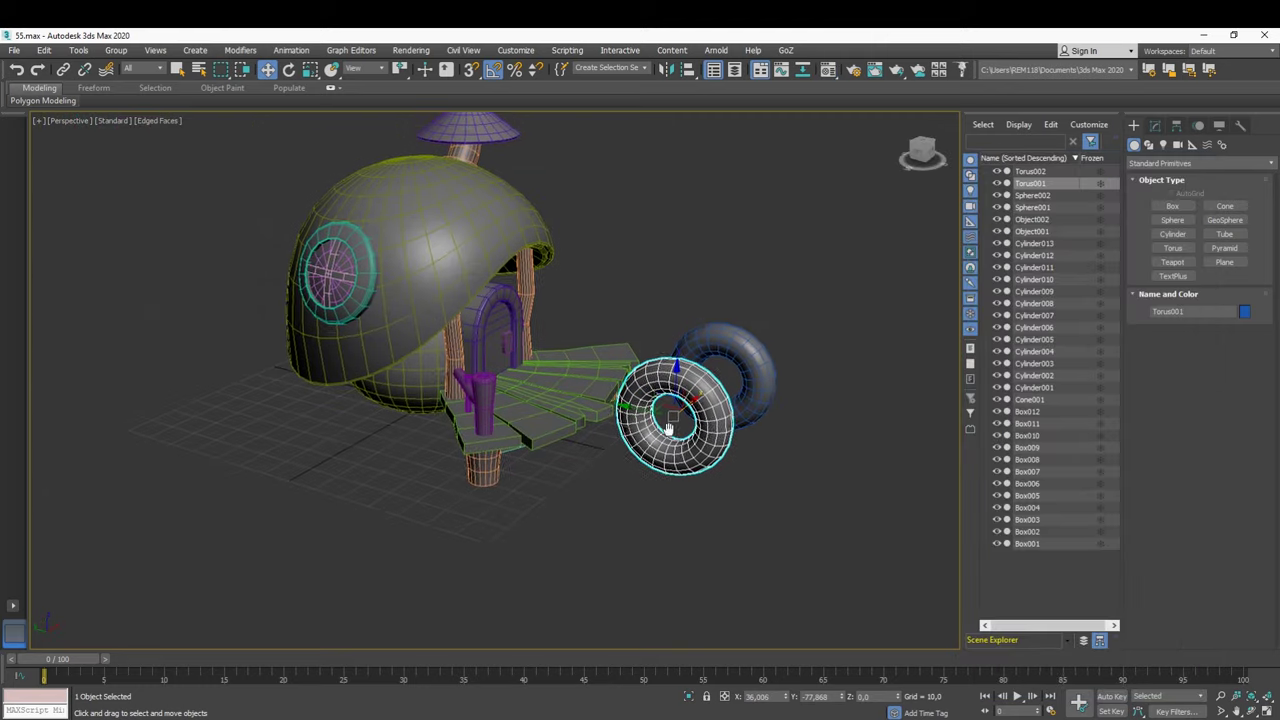
pyautogui.scroll(-5, 578, 400)
pyautogui.rightClick(666, 380)
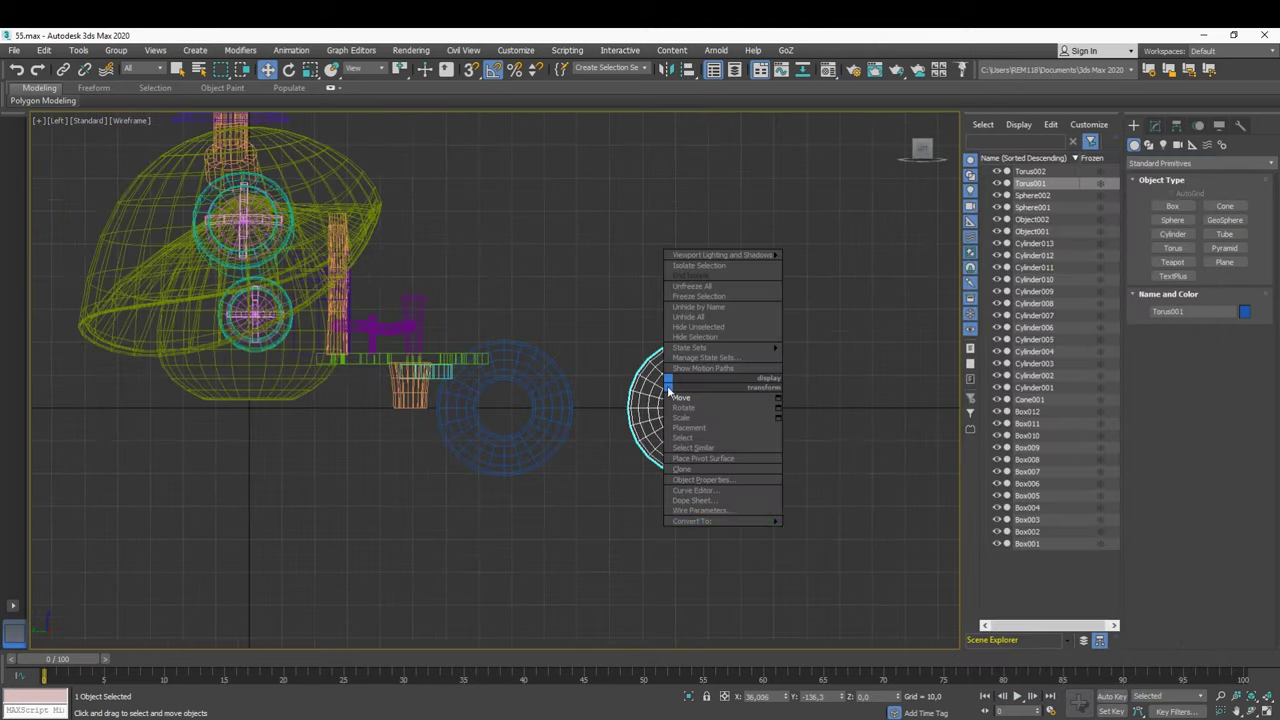
pyautogui.click(830, 530)
pyautogui.press('Delete')
pyautogui.press('p')
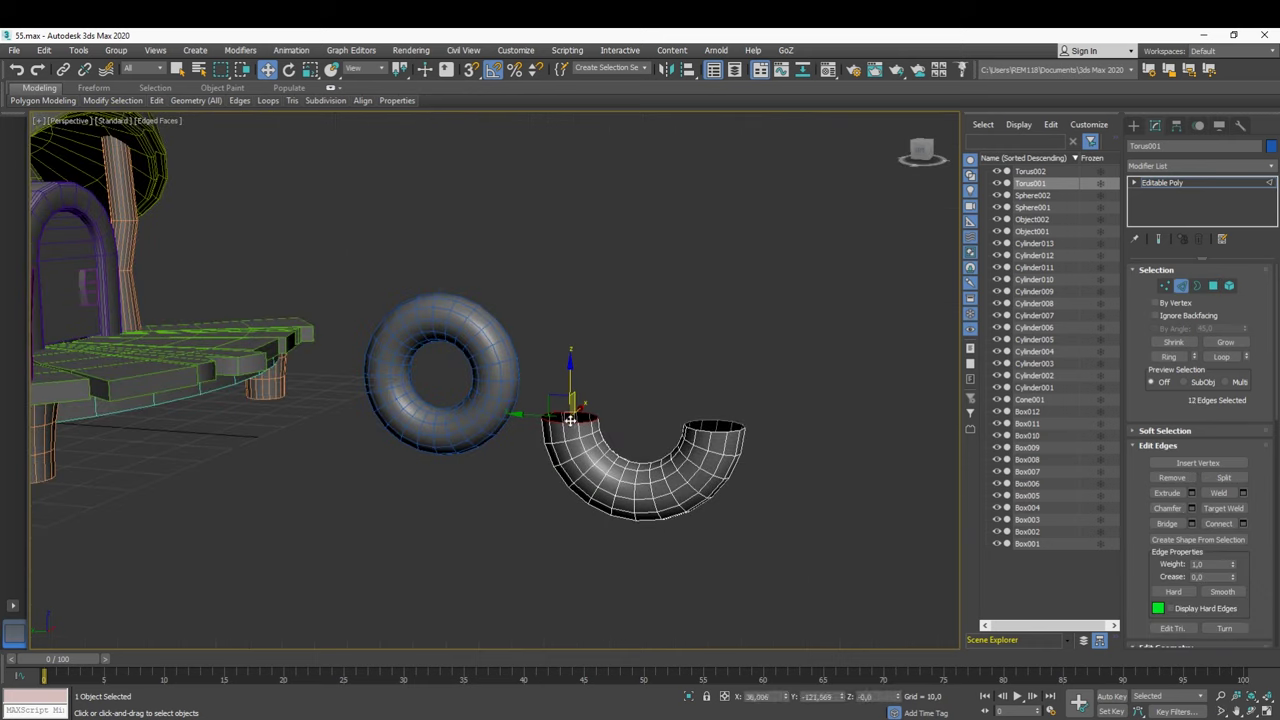
pyautogui.moveTo(650, 520)
pyautogui.keyDown('alt'); pyautogui.mouseDown(button='middle')
pyautogui.moveTo(723, 557)
pyautogui.moveTo(803, 537)
pyautogui.mouseUp(button='middle'); pyautogui.keyUp('alt')
pyautogui.press('4')
pyautogui.hotkey('ctrl', 'a')
pyautogui.scroll(-5, 1200, 450)
pyautogui.scroll(-1, 1233, 590)
pyautogui.click(752, 531)
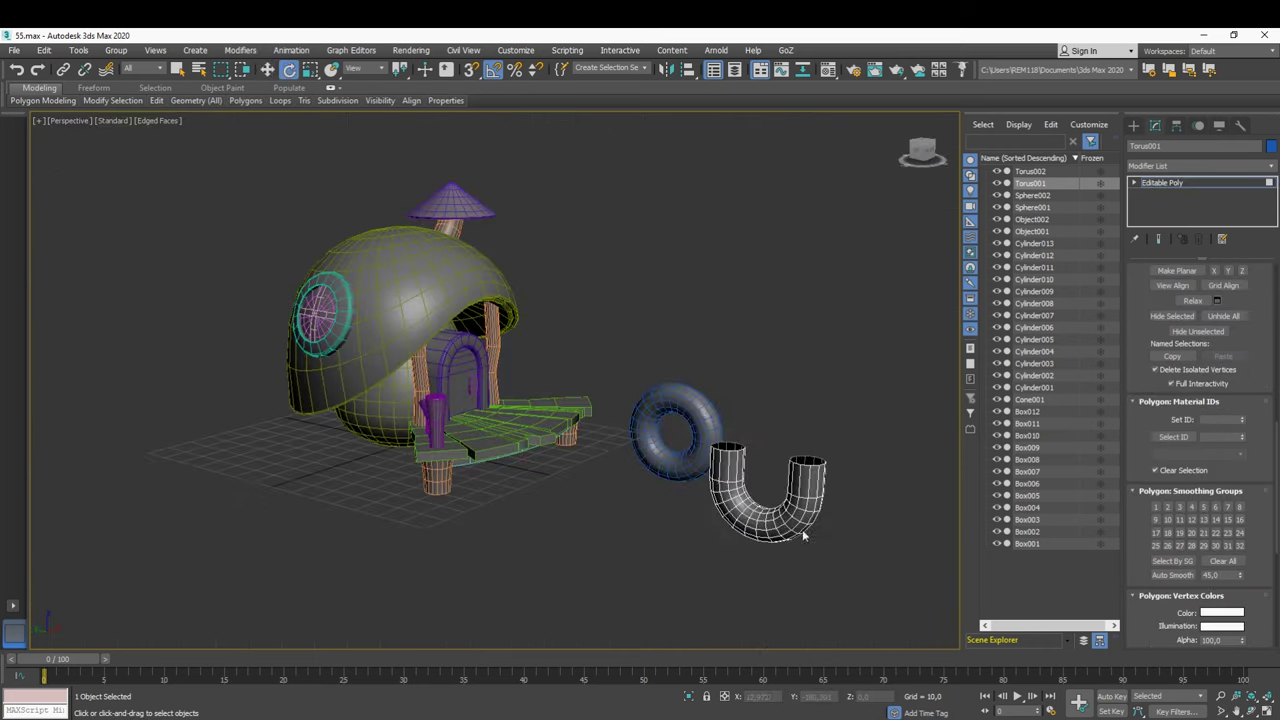
# Step: Move the U-shaped half torus onto the door's mount block
pyautogui.rightClick(801, 460)
pyautogui.click(815, 462)
pyautogui.moveTo(780, 470); pyautogui.dragTo(500, 412)
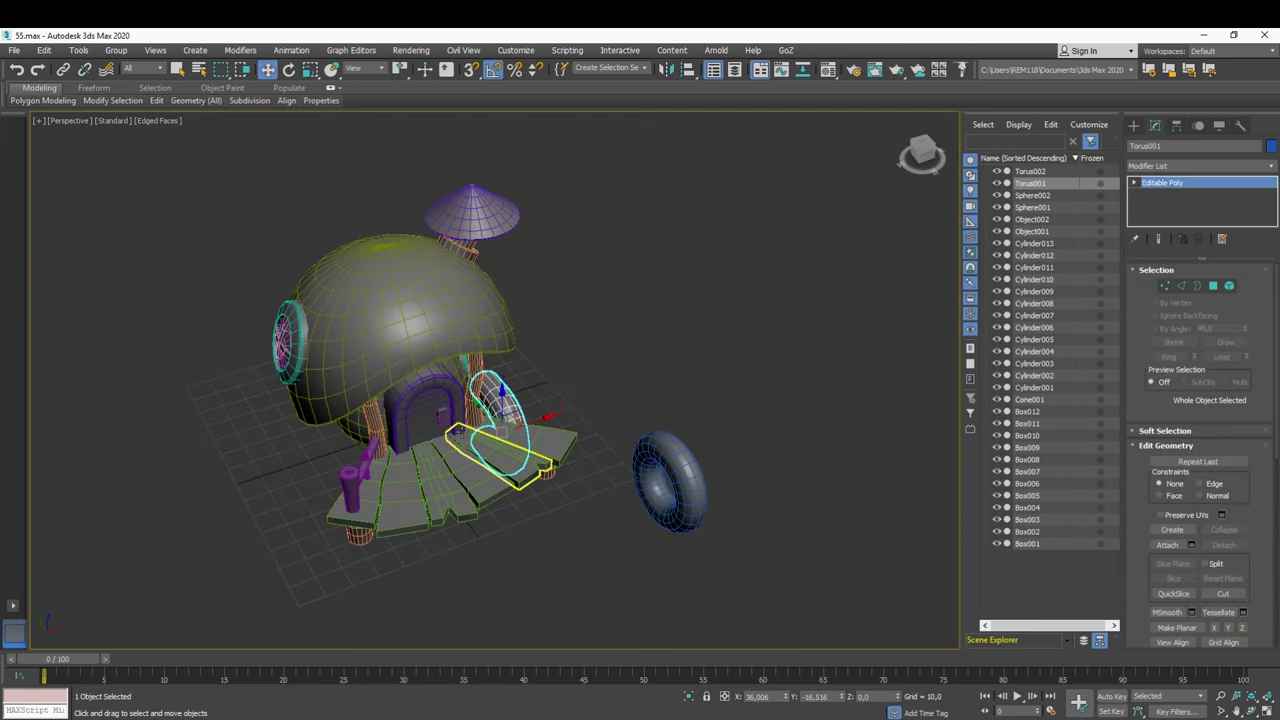
pyautogui.press('z')
pyautogui.scroll(5, 517, 445)
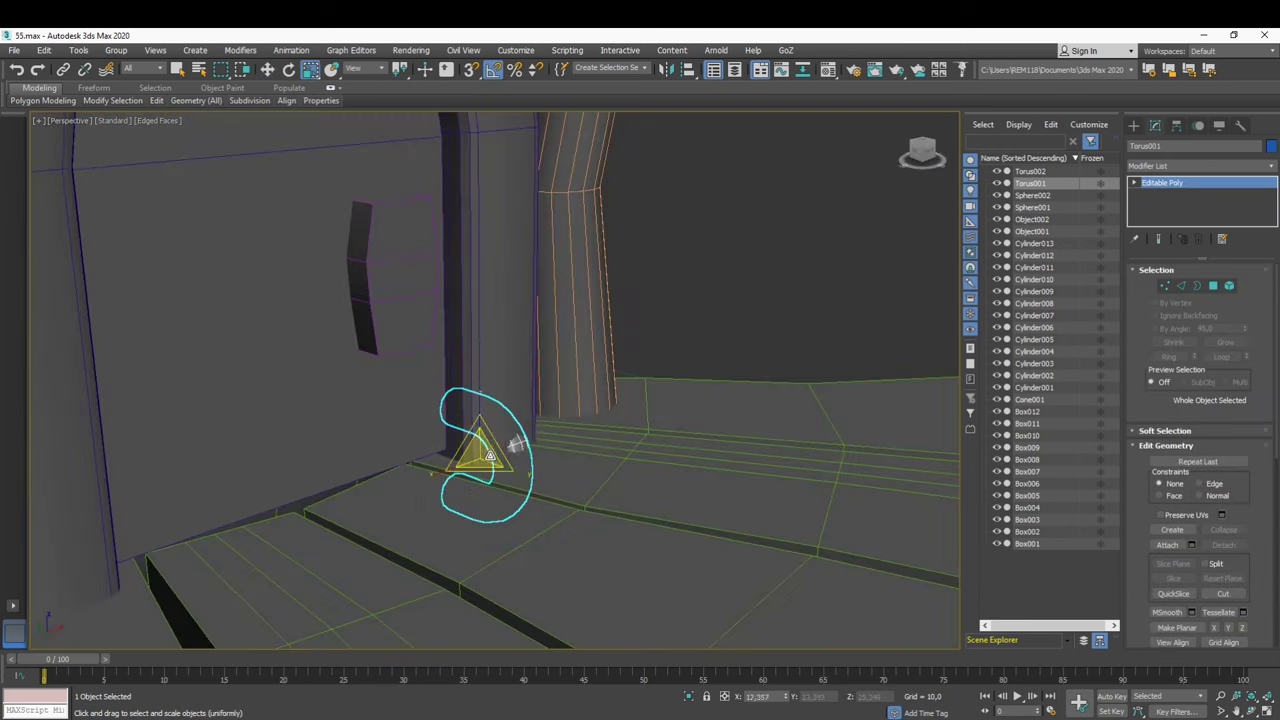
pyautogui.keyDown('alt'); pyautogui.moveTo(478, 480); pyautogui.dragTo(500, 440, button='middle'); pyautogui.keyUp('alt')
pyautogui.press('f')
pyautogui.scroll(5, 809, 434)
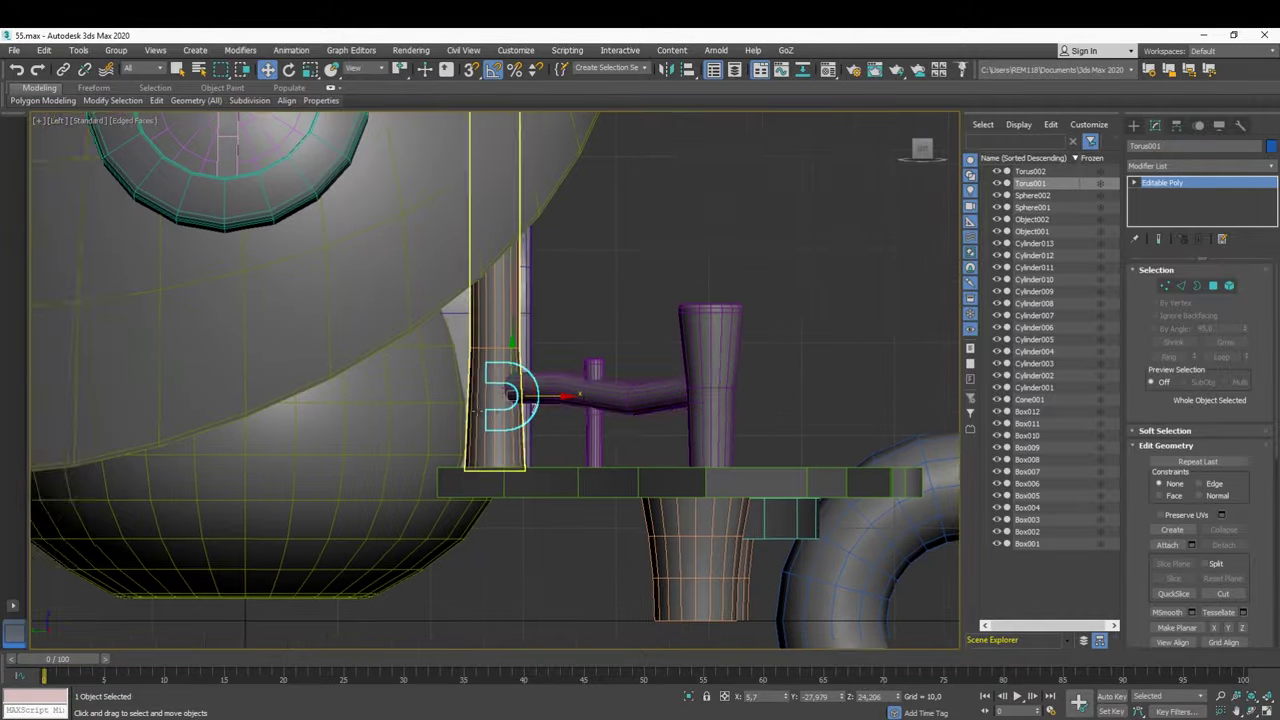
pyautogui.scroll(3, 484, 376)
pyautogui.press('z')
# Step: Scale the U-shape down to fit the block as a knocker handle
pyautogui.keyDown('alt'); pyautogui.moveTo(484, 376); pyautogui.dragTo(594, 360, button='middle'); pyautogui.keyUp('alt')
pyautogui.rightClick(594, 360)
pyautogui.click(612, 392)
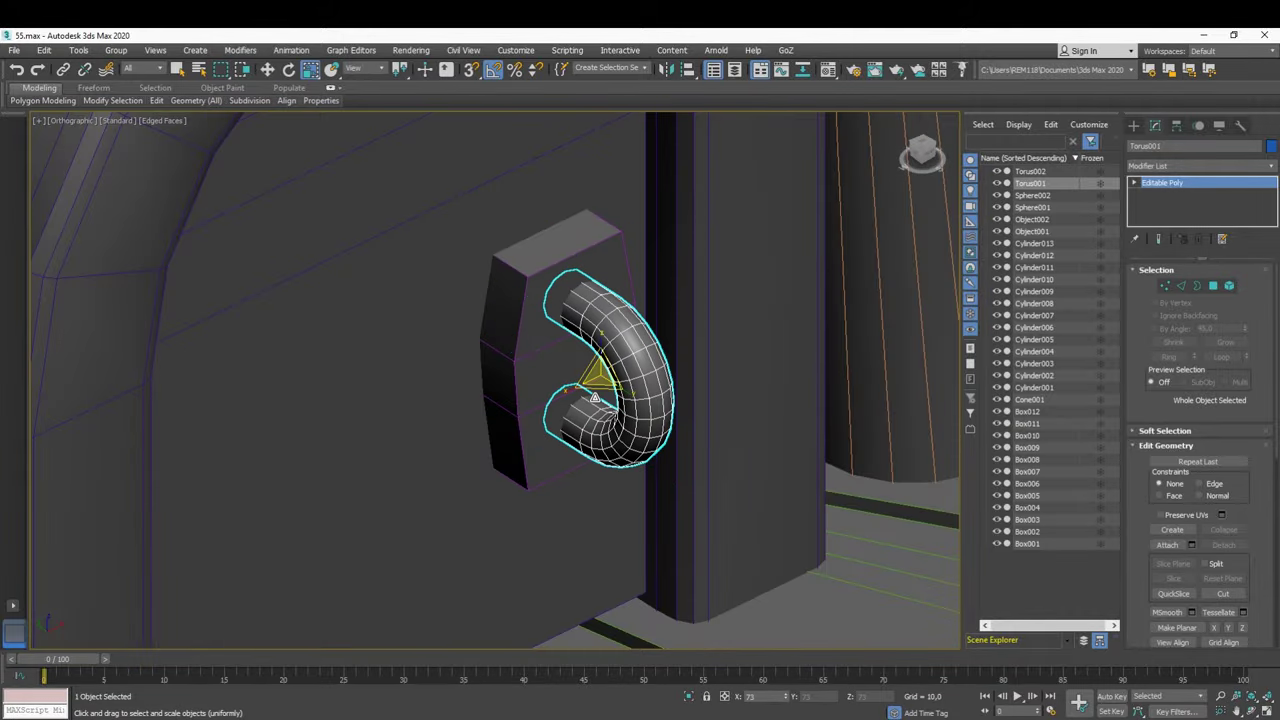
pyautogui.scroll(-5, 604, 384)
pyautogui.scroll(5, 604, 384)
pyautogui.scroll(-10, 703, 313)
# Step: Select the loose torus near the deck and bring it into view
pyautogui.press('F4')
pyautogui.keyDown('alt'); pyautogui.moveTo(703, 313); pyautogui.dragTo(900, 400, button='middle'); pyautogui.keyUp('alt')
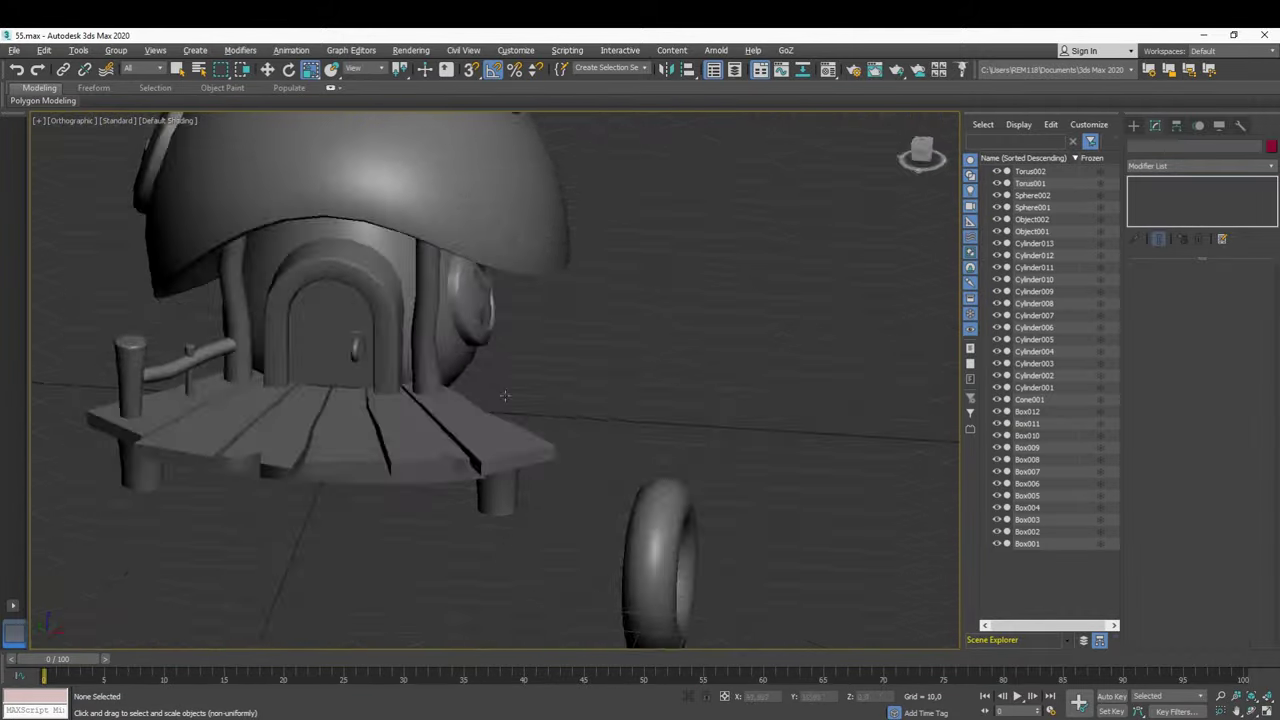
pyautogui.click(924, 397)
pyautogui.press('w')
pyautogui.press('z')
pyautogui.scroll(3, 606, 273)
pyautogui.rightClick(606, 273)
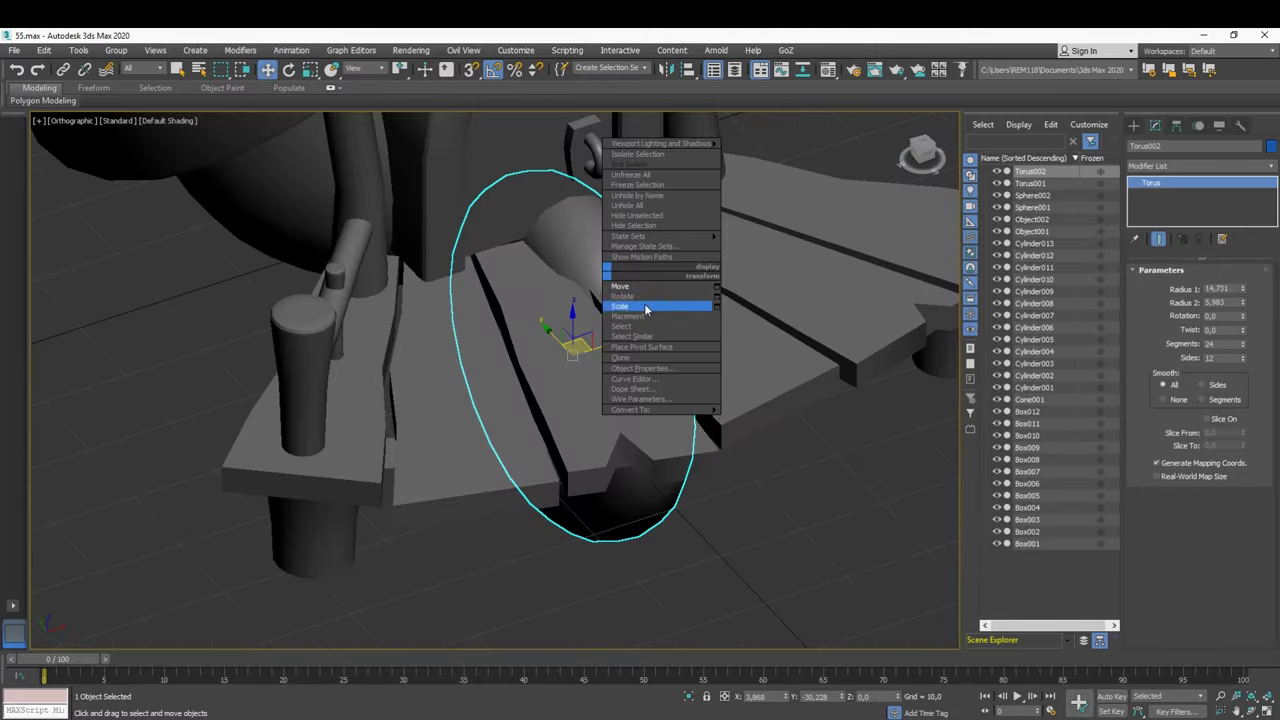
pyautogui.scroll(3, 601, 185)
pyautogui.rightClick(619, 256)
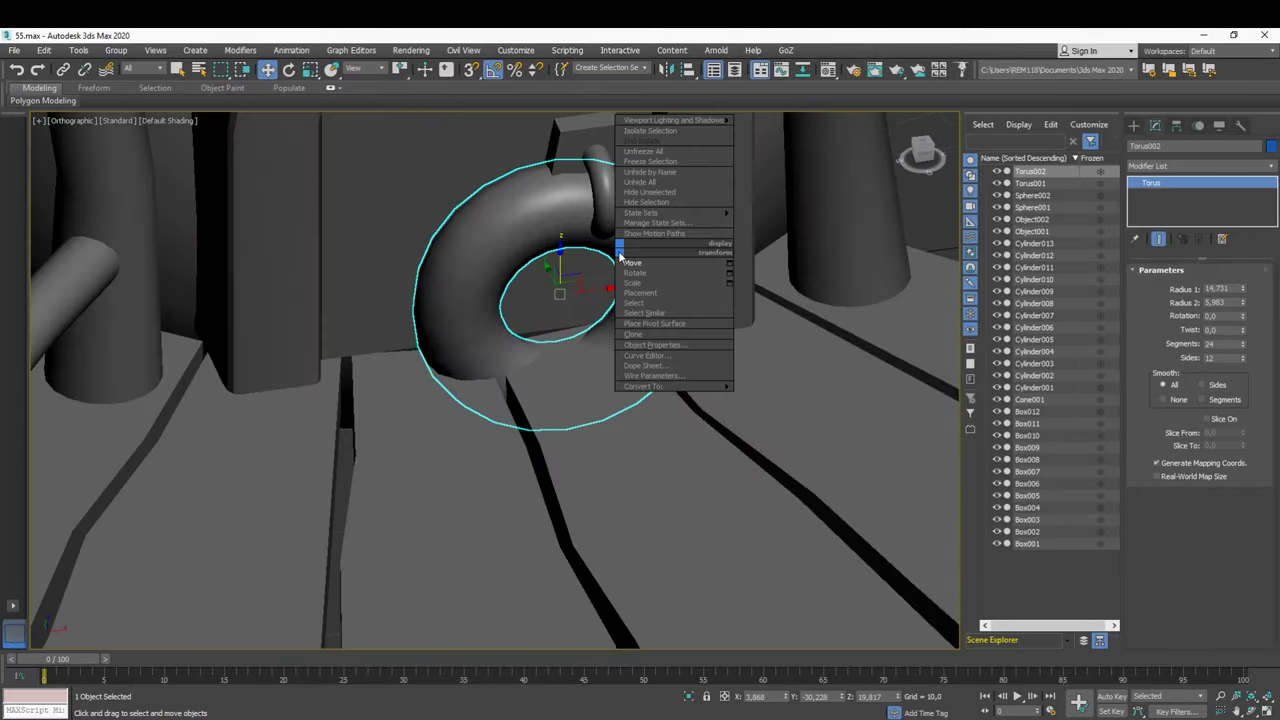
pyautogui.press('w')
pyautogui.moveTo(553, 377)
pyautogui.keyDown('alt'); pyautogui.mouseDown(button='middle')
pyautogui.moveTo(589, 305)
pyautogui.moveTo(560, 330)
pyautogui.moveTo(520, 330)
pyautogui.moveTo(540, 320)
pyautogui.mouseUp(button='middle'); pyautogui.keyUp('alt')
# Step: Reduce the knocker torus Torus002's Radius 1 to 13.405
pyautogui.click(571, 229)
pyautogui.click(484, 334)
pyautogui.moveTo(1242, 286); pyautogui.dragTo(1242, 290)
pyautogui.keyDown('alt'); pyautogui.moveTo(600, 350); pyautogui.dragTo(478, 355, button='middle'); pyautogui.keyUp('alt')
pyautogui.scroll(-5, 478, 355)
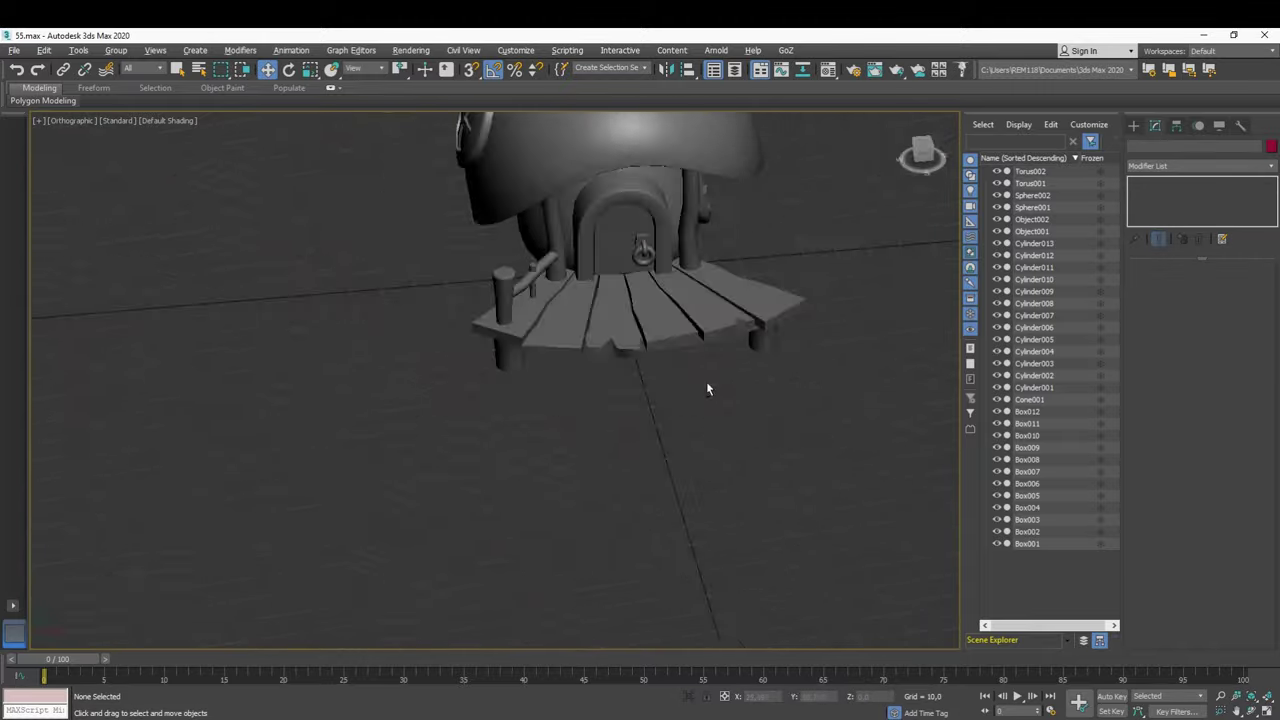
pyautogui.scroll(3, 706, 386)
pyautogui.scroll(3, 620, 348)
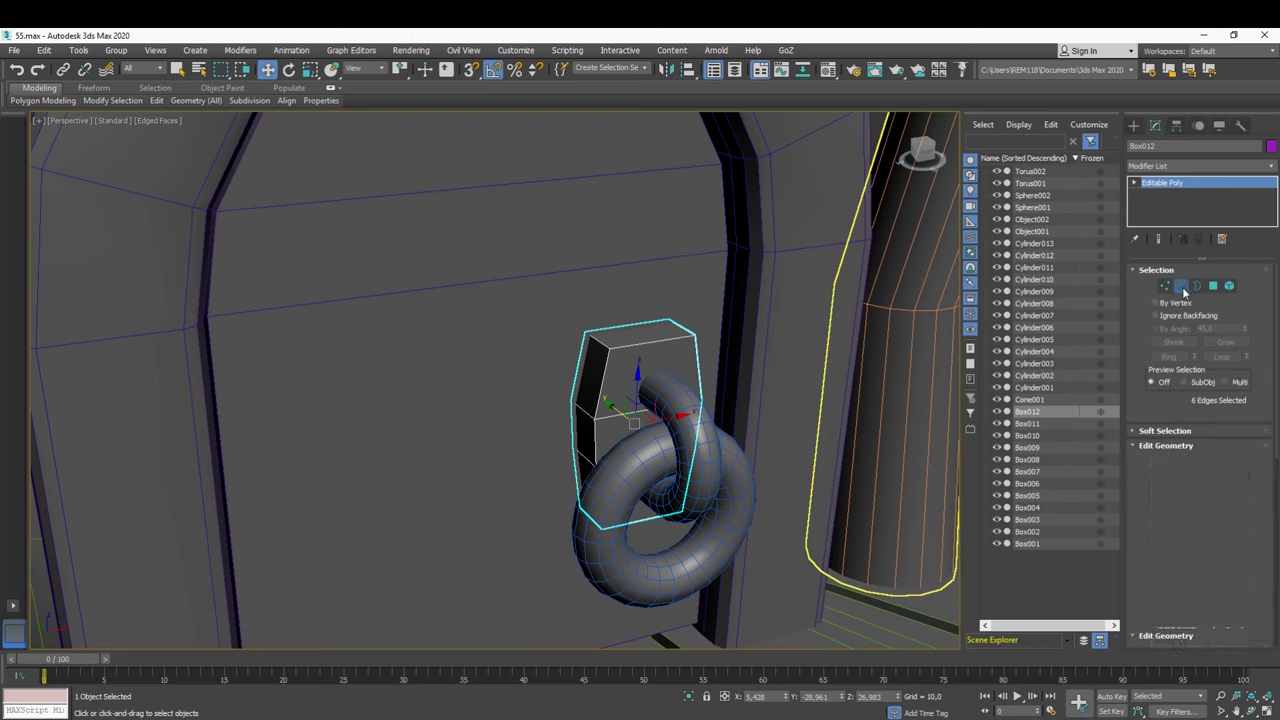
pyautogui.click(617, 347)
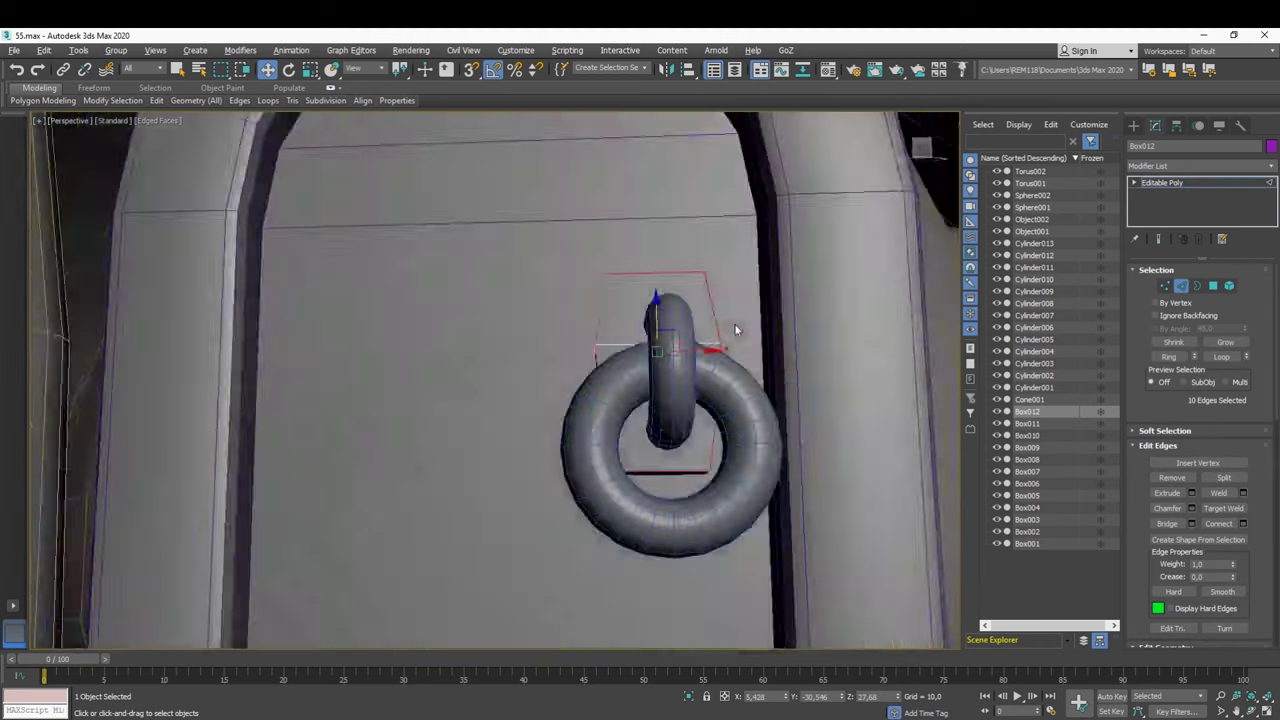
# Step: Chamfer Box012's selected edges by 1.238 with 1 segment
pyautogui.click(1191, 508)
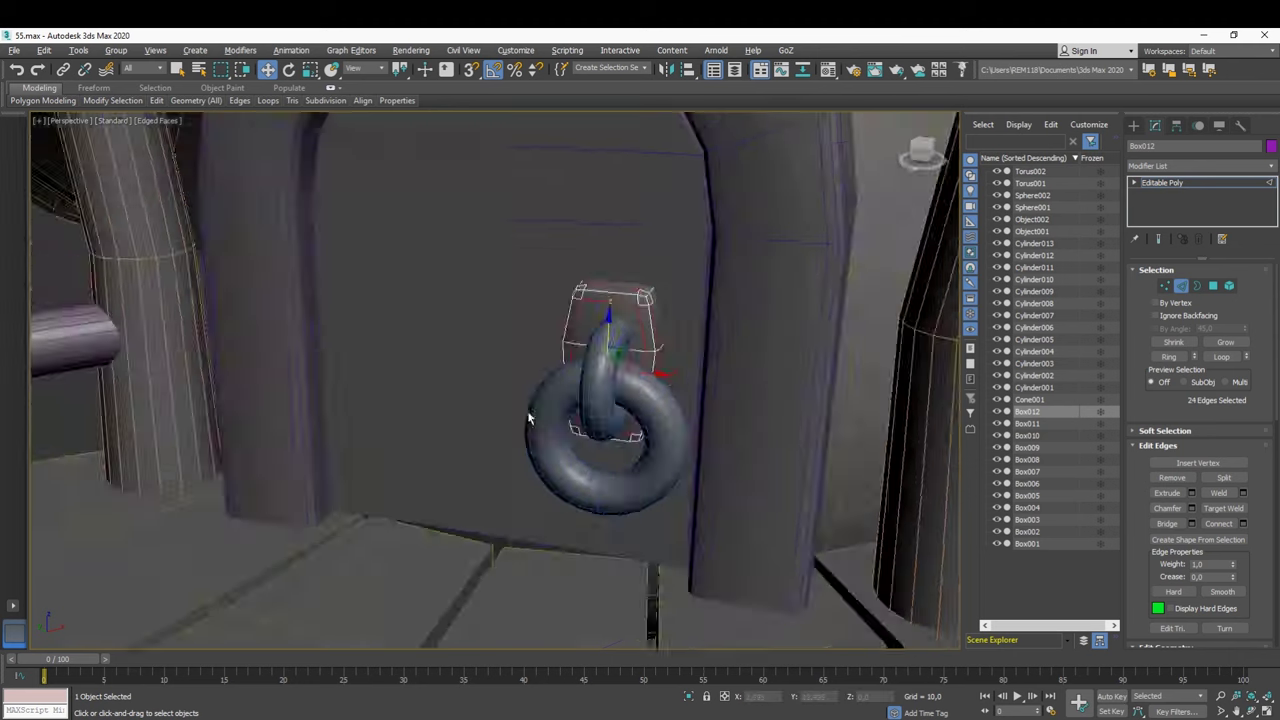
pyautogui.rightClick(590, 320)
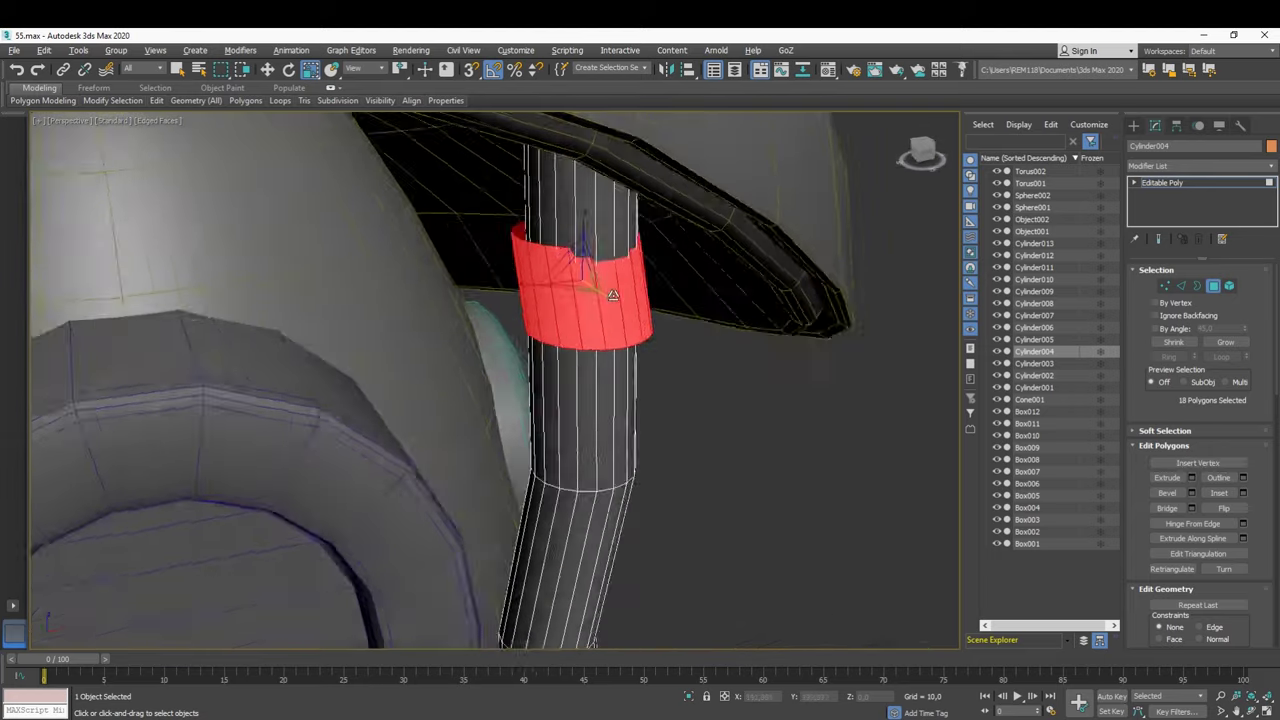
# Step: Detach the selected band as a new object and extrude its polygons
pyautogui.click(1224, 448)
pyautogui.click(614, 329)
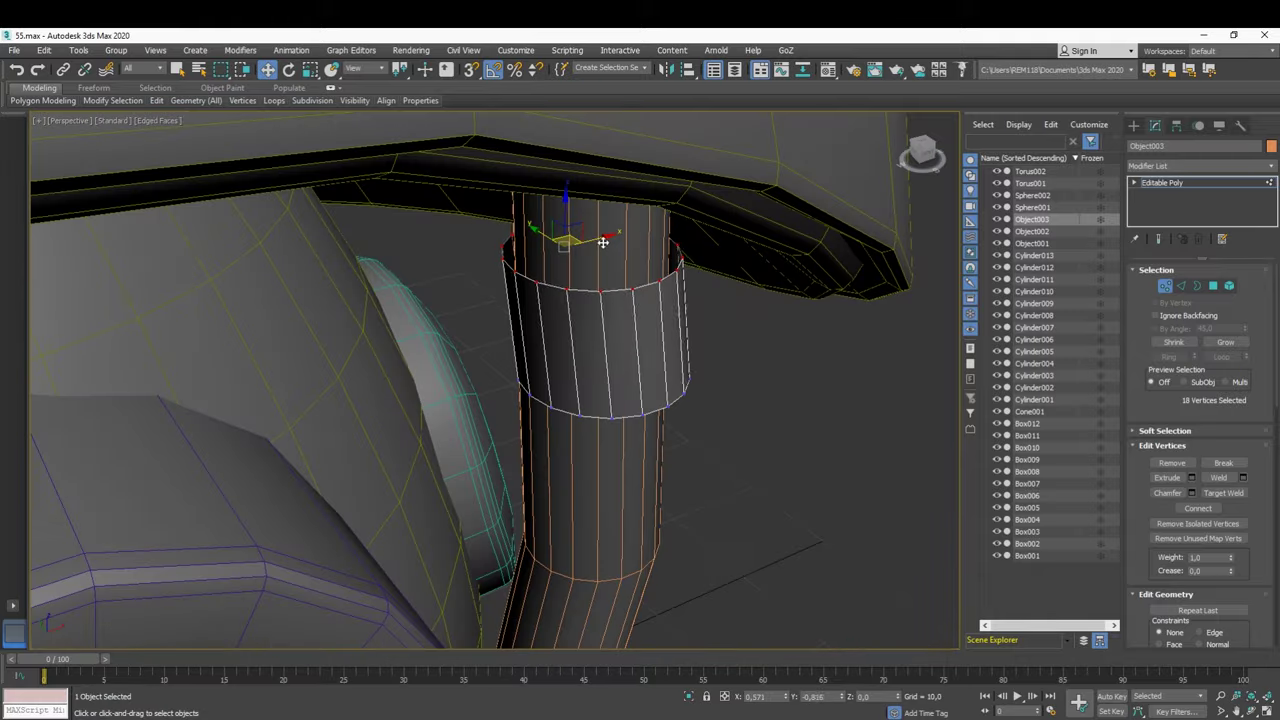
pyautogui.moveTo(471, 336); pyautogui.dragTo(768, 448)
pyautogui.keyDown('alt'); pyautogui.moveTo(768, 448); pyautogui.dragTo(683, 338, button='middle'); pyautogui.keyUp('alt')
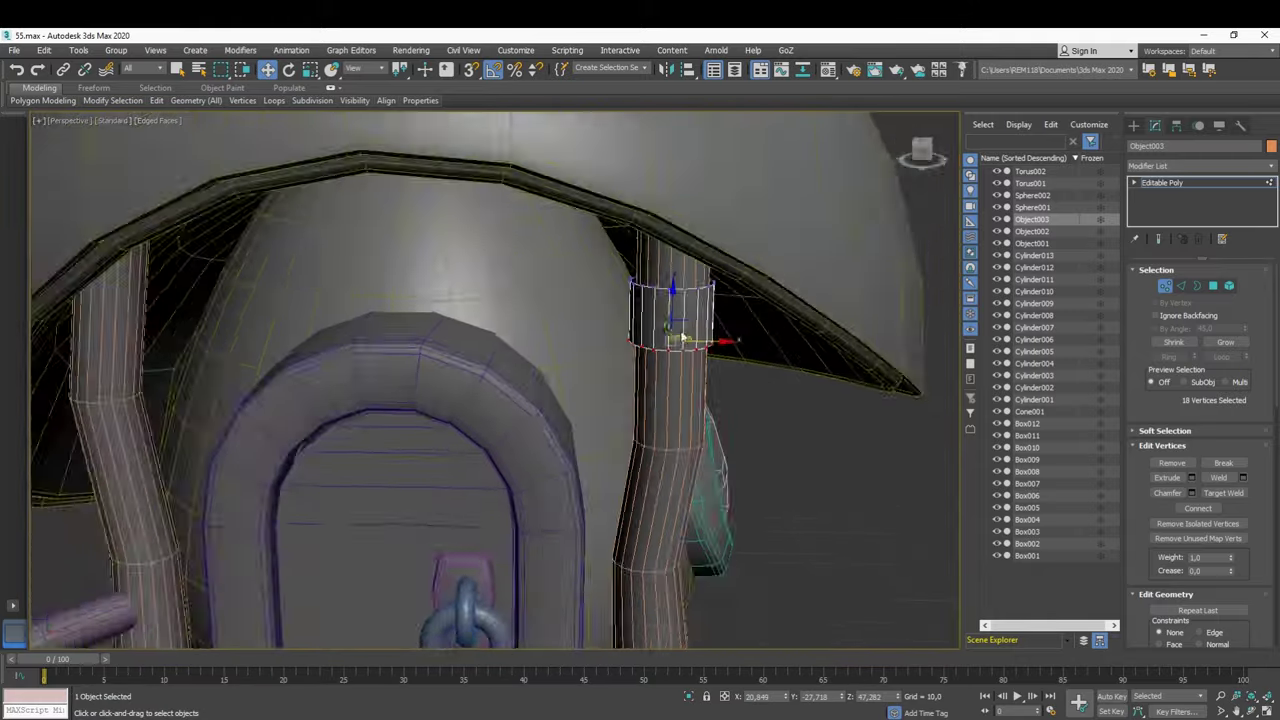
pyautogui.scroll(3, 683, 338)
pyautogui.rightClick(683, 338)
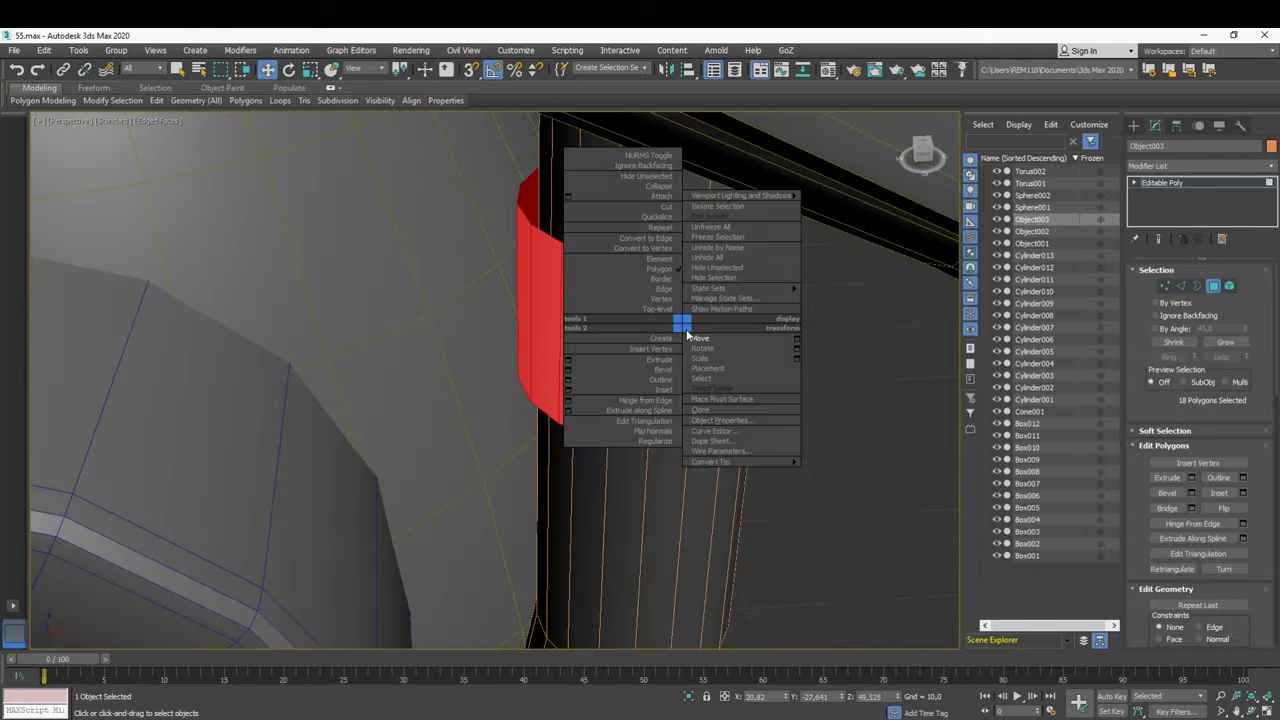
pyautogui.click(648, 300)
pyautogui.click(1191, 477)
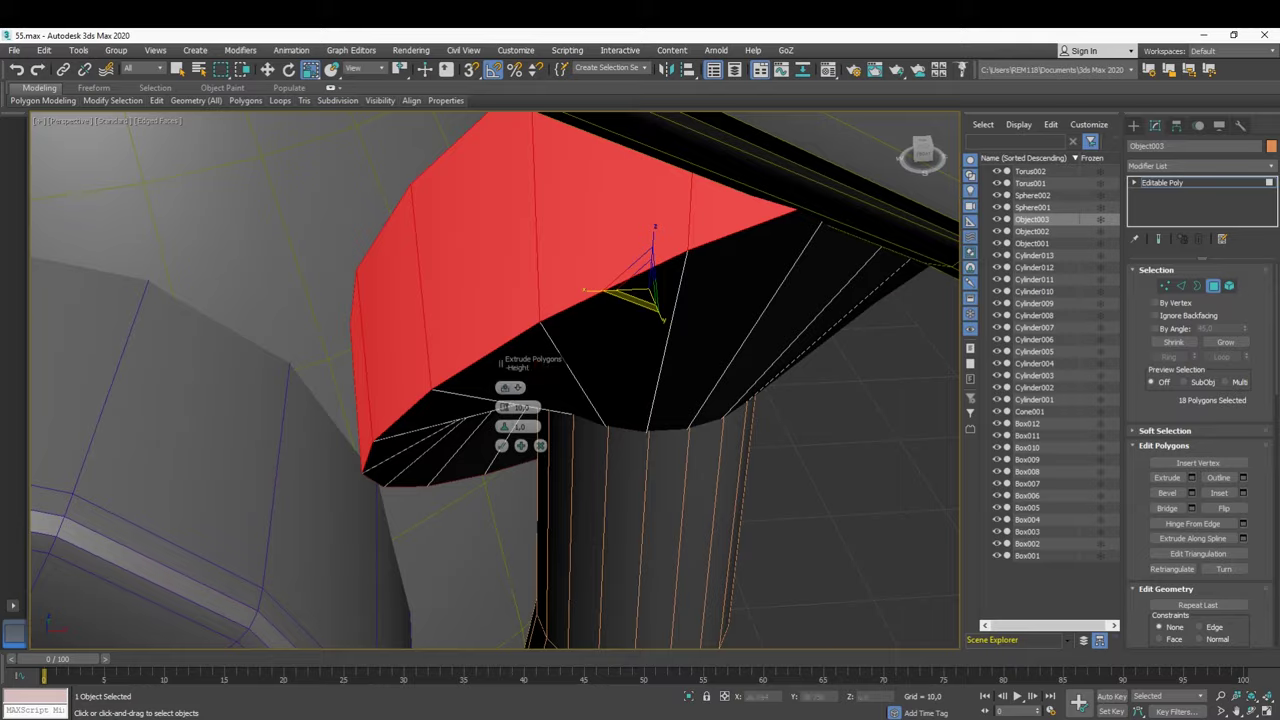
pyautogui.keyDown('alt'); pyautogui.moveTo(514, 420); pyautogui.dragTo(512, 426, button='middle'); pyautogui.keyUp('alt')
pyautogui.scroll(2, 512, 426)
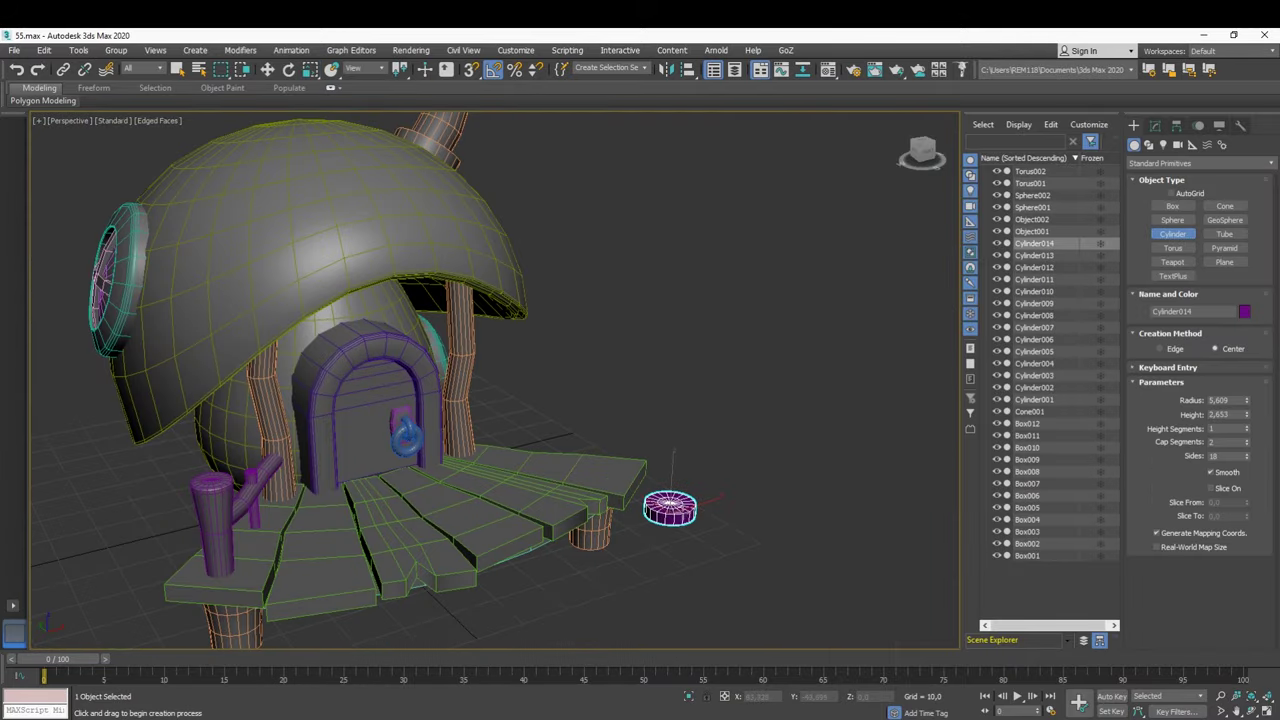
# Step: Convert the new cylinder to Editable Poly and select its cap polygons
pyautogui.press('z')
pyautogui.rightClick(705, 510)
pyautogui.click(780, 575)
pyautogui.press('m')
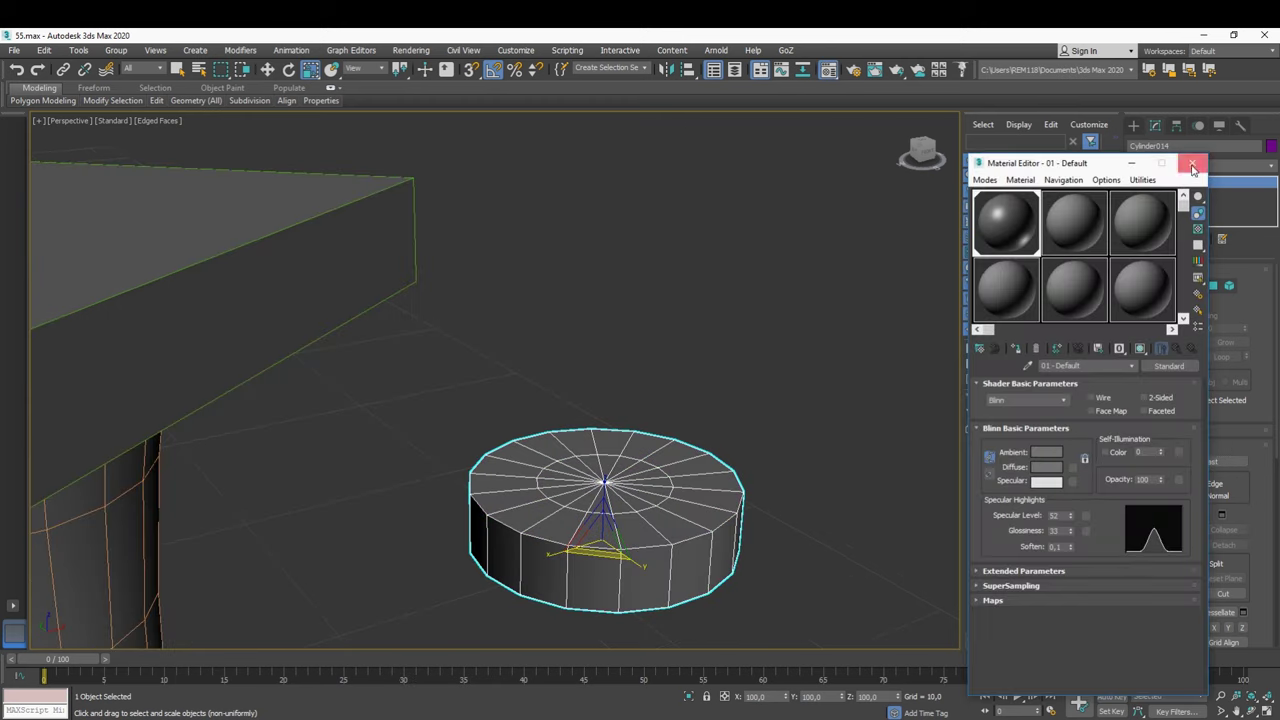
pyautogui.click(1192, 168)
pyautogui.moveTo(700, 450)
pyautogui.keyDown('alt'); pyautogui.mouseDown(button='middle')
pyautogui.moveTo(620, 500)
pyautogui.moveTo(610, 470)
pyautogui.moveTo(610, 505)
pyautogui.mouseUp(button='middle'); pyautogui.keyUp('alt')
pyautogui.click(605, 500)
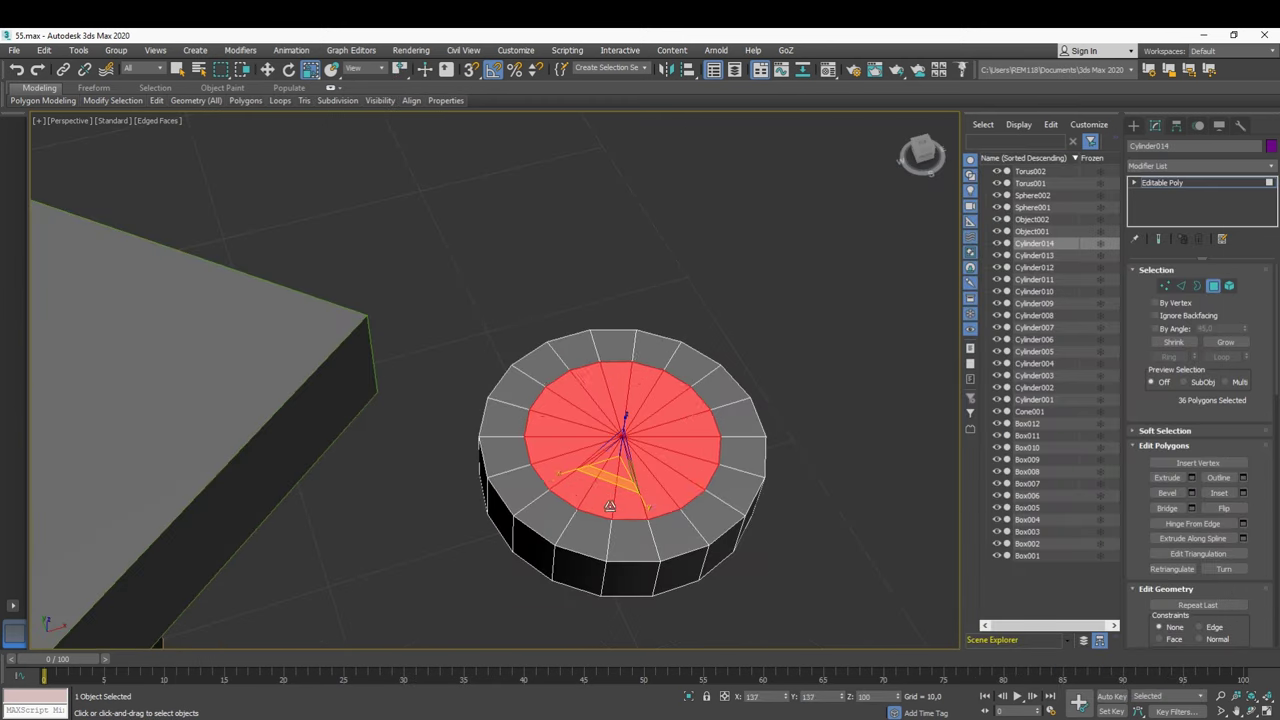
pyautogui.scroll(-5, 631, 453)
pyautogui.scroll(3, 686, 494)
# Step: Move the ring onto the post beside the door
pyautogui.rightClick(686, 494)
pyautogui.click(723, 523)
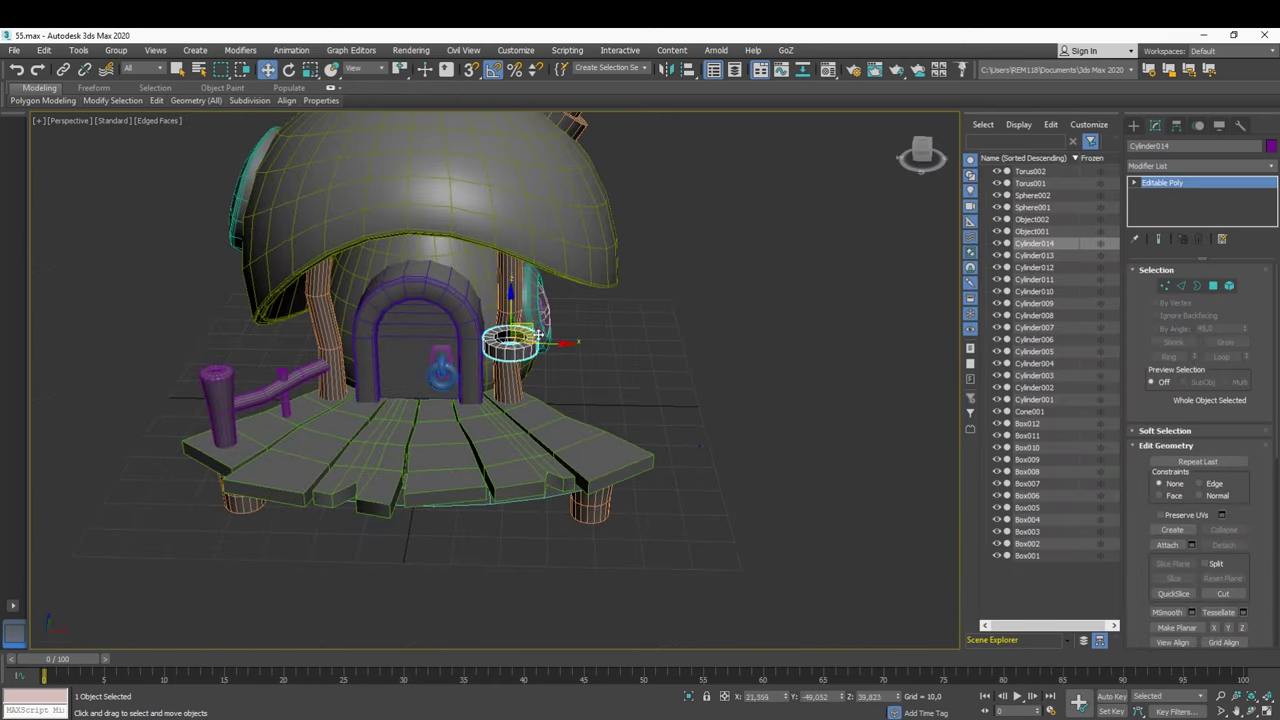
pyautogui.scroll(3, 708, 399)
pyautogui.press('z')
pyautogui.moveTo(603, 368)
pyautogui.keyDown('alt'); pyautogui.mouseDown(button='middle')
pyautogui.moveTo(620, 400)
pyautogui.moveTo(674, 387)
pyautogui.moveTo(657, 362)
pyautogui.moveTo(690, 354)
pyautogui.moveTo(651, 396)
pyautogui.mouseUp(button='middle'); pyautogui.keyUp('alt')
pyautogui.scroll(3, 626, 412)
# Step: Drag Cylinder015's top vertices to slant the lower ring's upper edge
pyautogui.click(630, 447)
pyautogui.scroll(3, 640, 420)
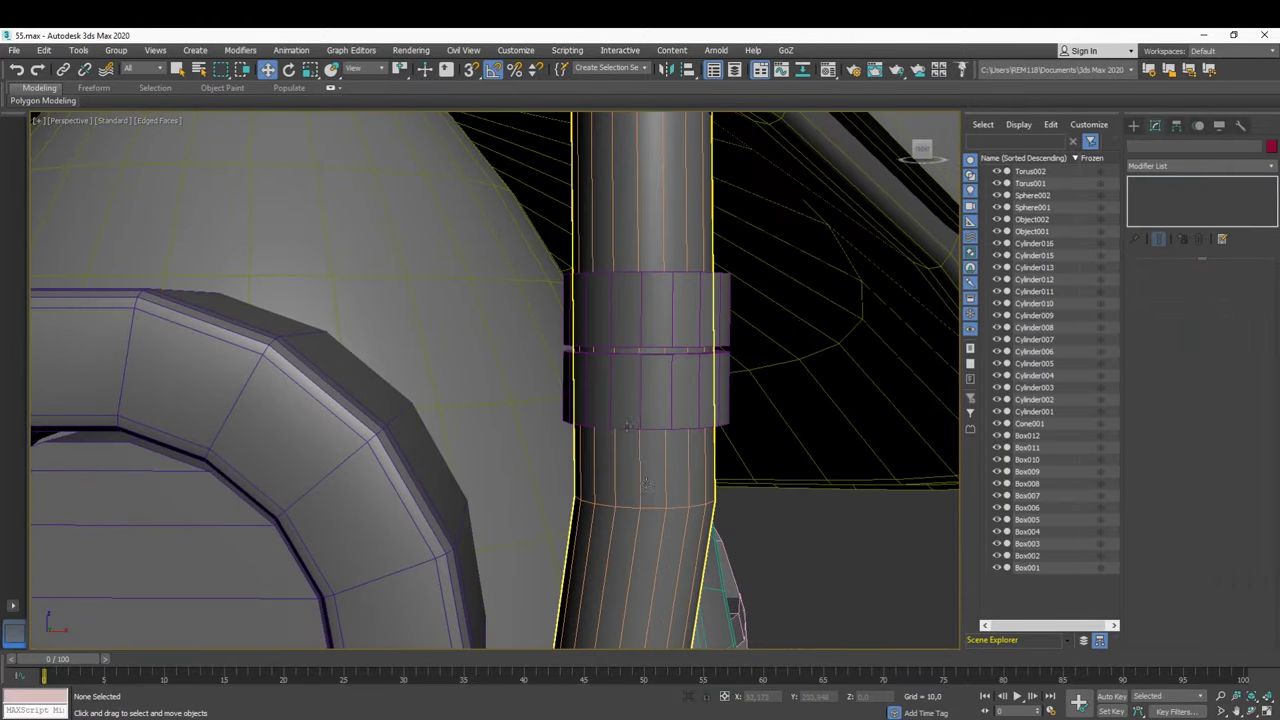
pyautogui.press('1')
pyautogui.moveTo(633, 306); pyautogui.dragTo(675, 323)
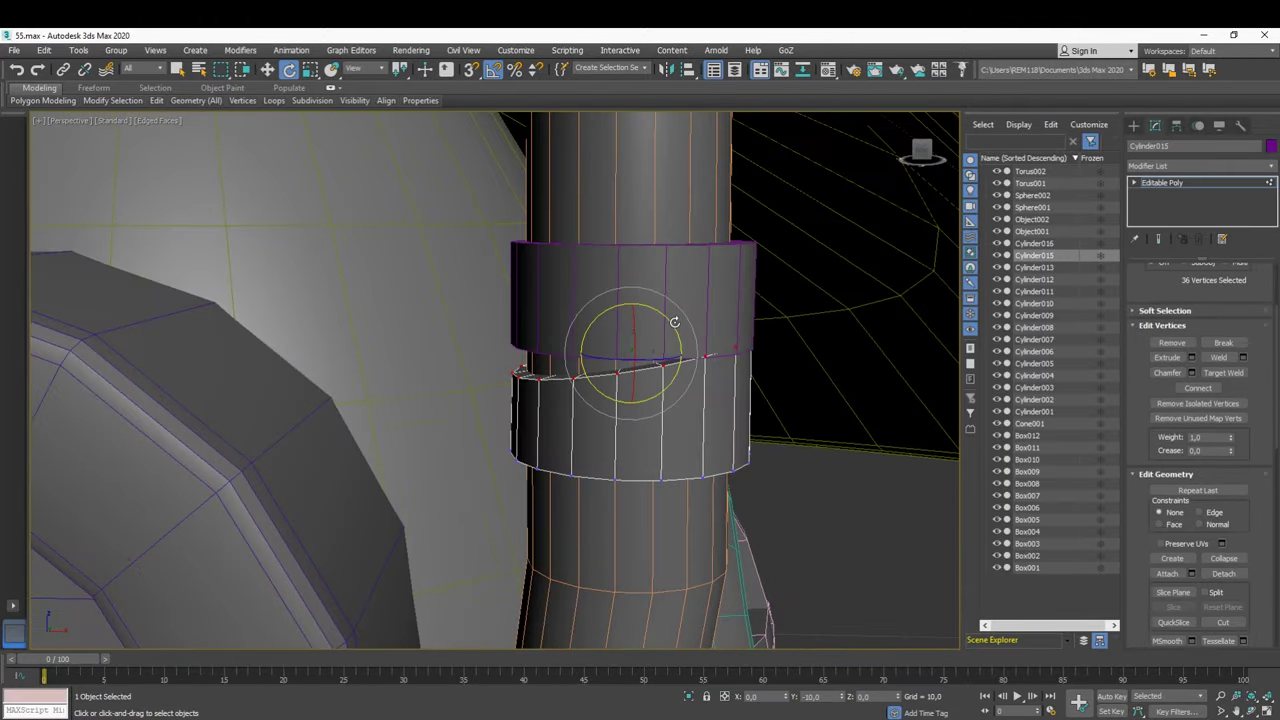
pyautogui.moveTo(675, 323)
pyautogui.keyDown('alt'); pyautogui.mouseDown(button='middle')
pyautogui.moveTo(657, 428)
pyautogui.moveTo(651, 334)
pyautogui.mouseUp(button='middle'); pyautogui.keyUp('alt')
pyautogui.scroll(-3, 664, 414)
pyautogui.rightClick(657, 428)
pyautogui.click(714, 465)
pyautogui.click(665, 393)
pyautogui.press('w')
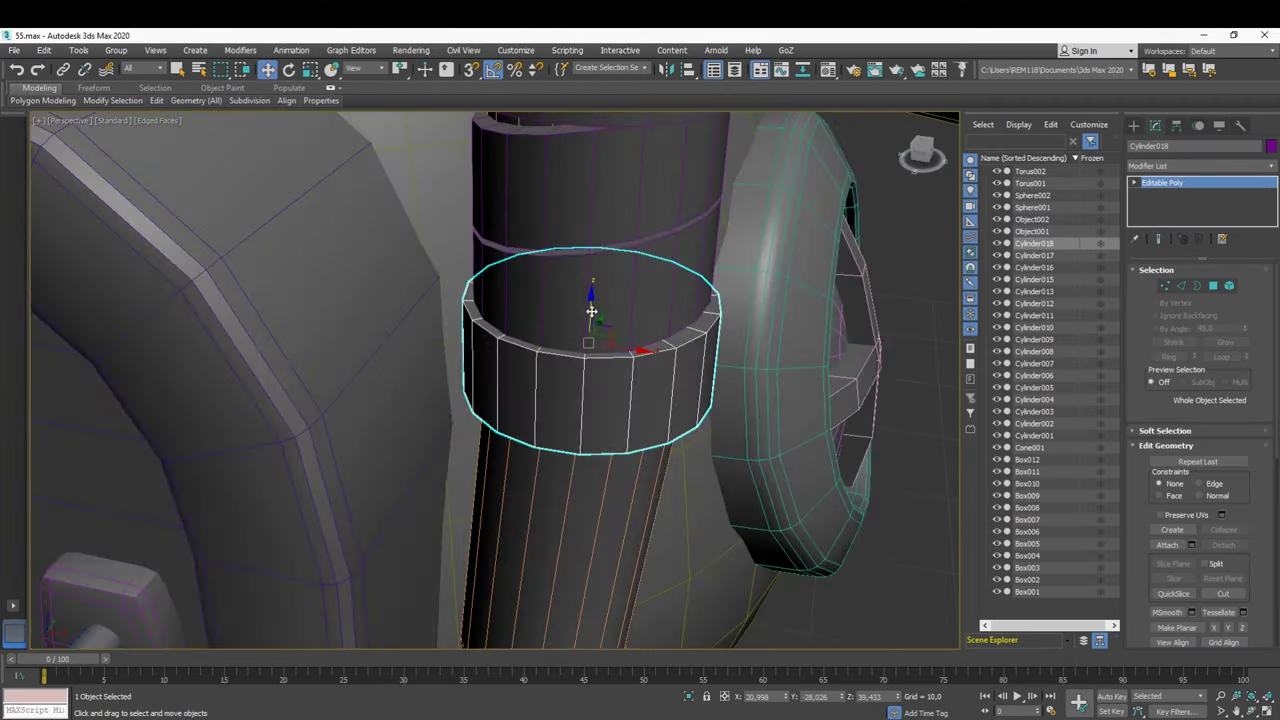
# Step: Select another band on the post and close in on the post
pyautogui.keyDown('alt'); pyautogui.moveTo(591, 311); pyautogui.dragTo(657, 330, button='middle'); pyautogui.keyUp('alt')
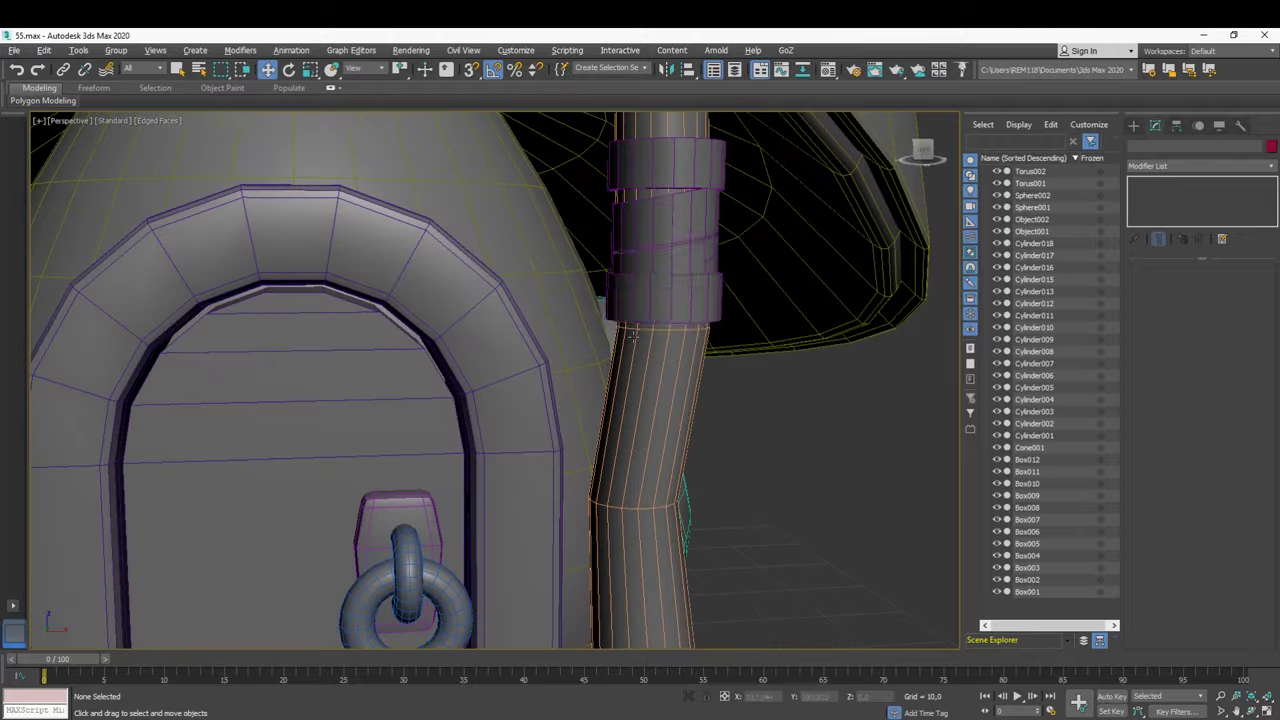
pyautogui.click(632, 337)
pyautogui.scroll(5, 717, 334)
pyautogui.keyDown('alt'); pyautogui.moveTo(717, 334); pyautogui.dragTo(726, 298, button='middle'); pyautogui.keyUp('alt')
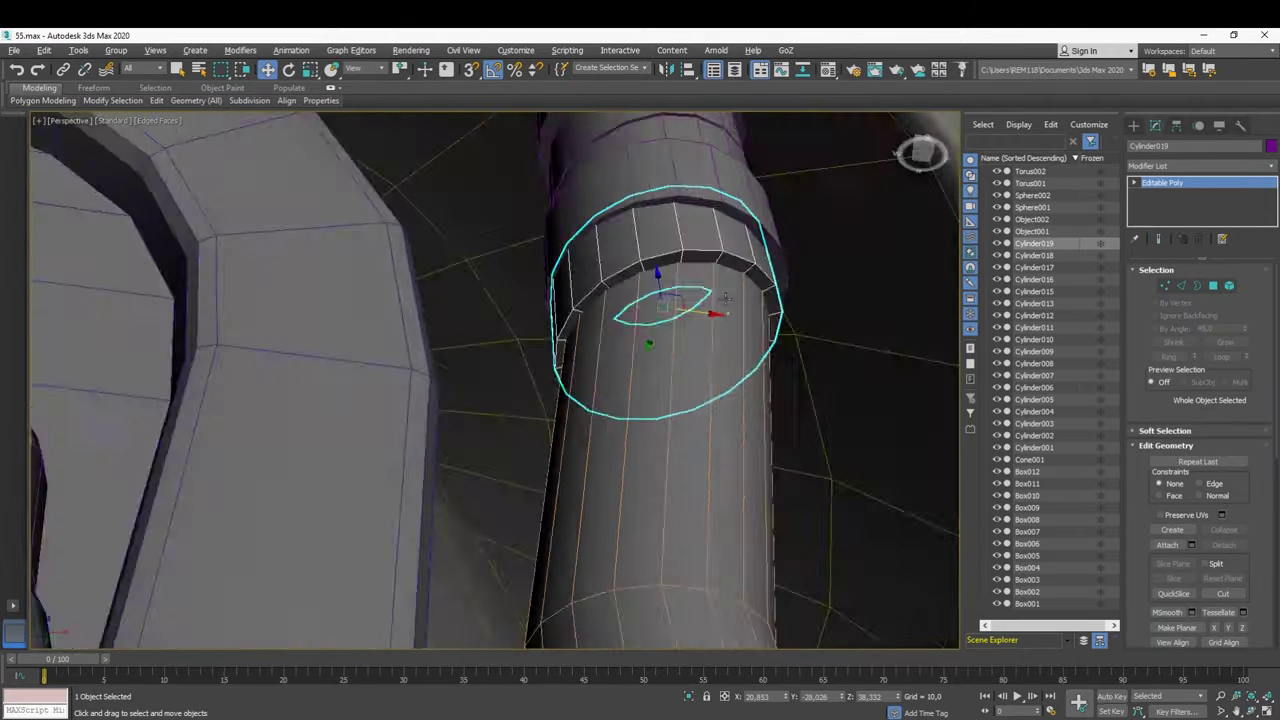
pyautogui.scroll(-5, 726, 298)
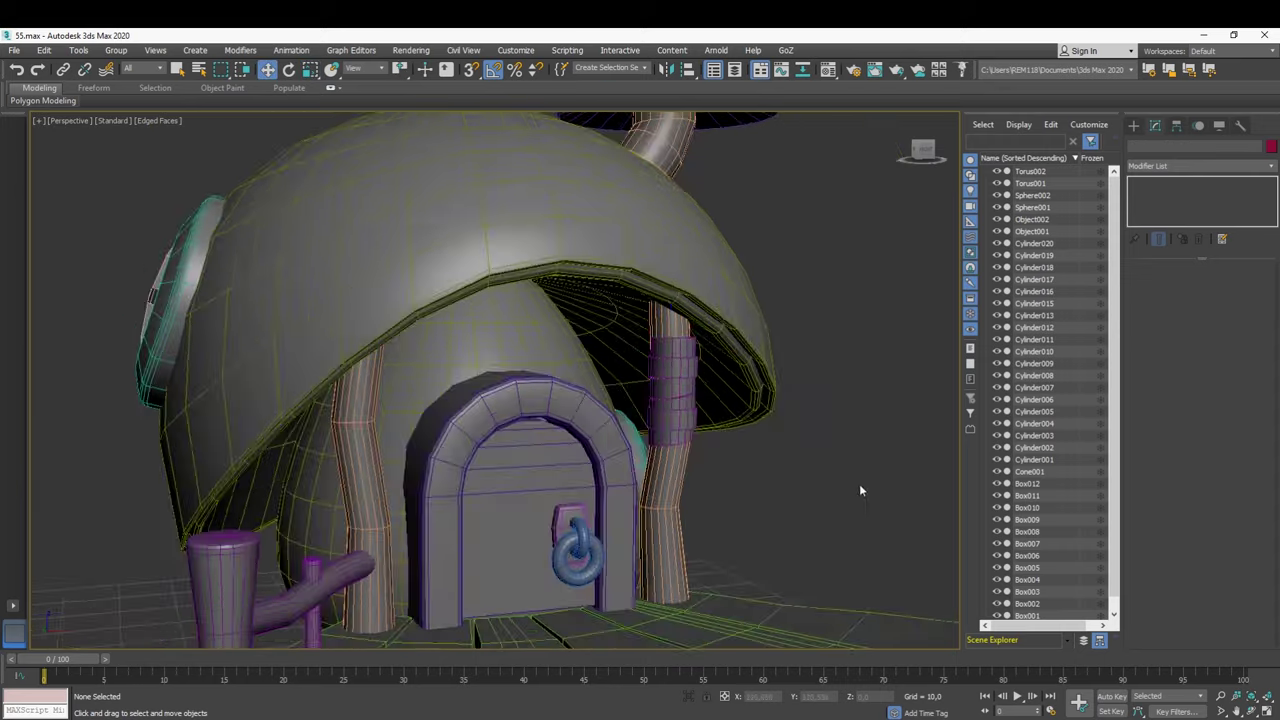
pyautogui.scroll(5, 860, 490)
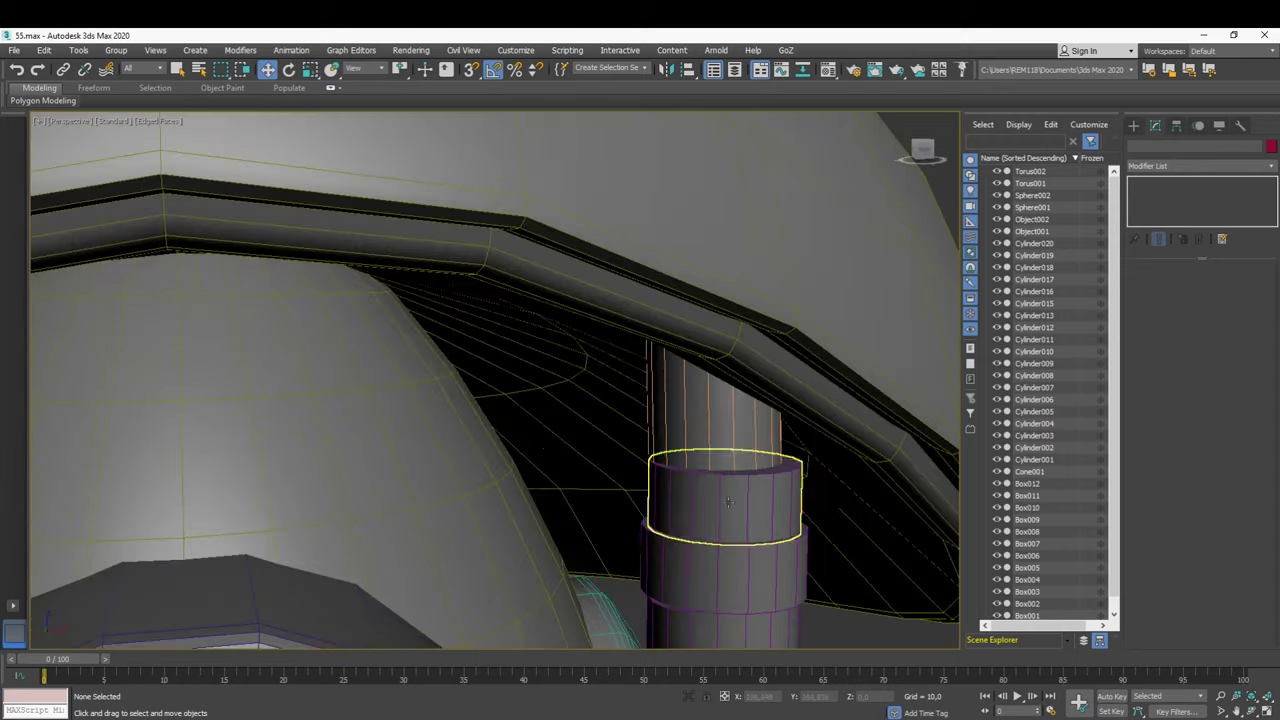
# Step: Hide Cylinder016 and chamfer Cylinder020's rim edge ring by 0.285
pyautogui.click(728, 484)
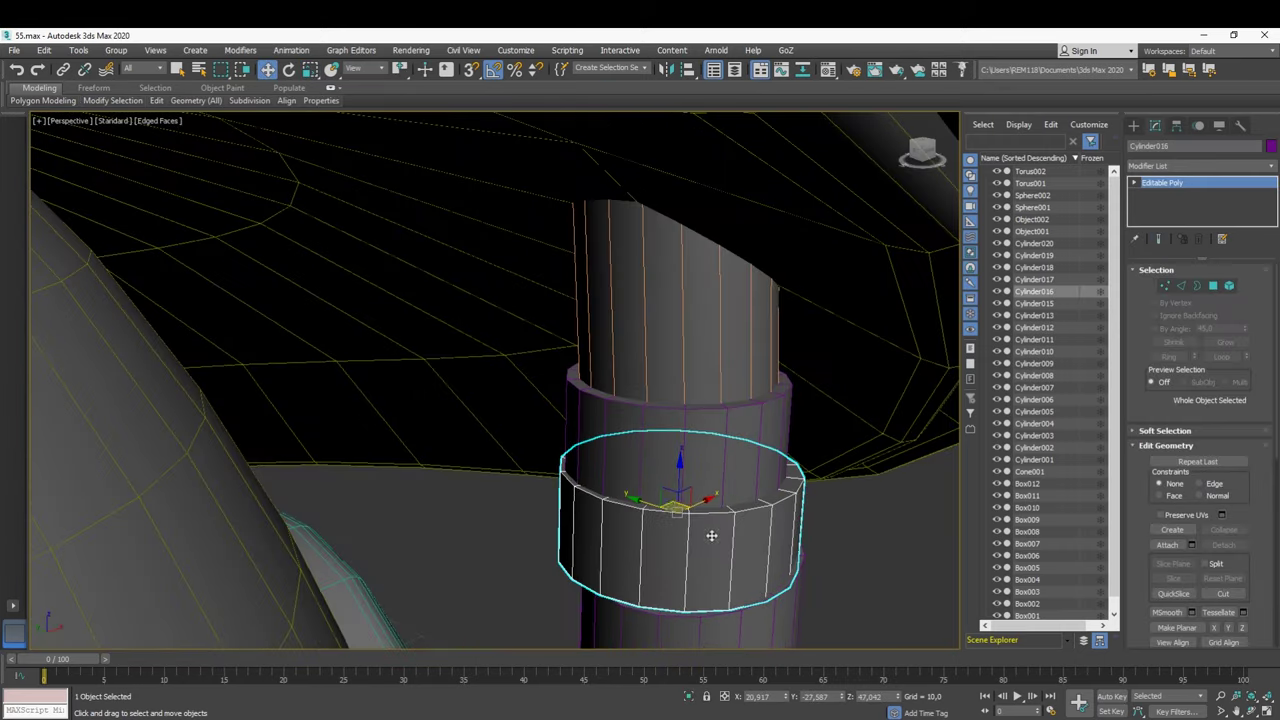
pyautogui.keyDown('alt'); pyautogui.moveTo(711, 535); pyautogui.dragTo(707, 414, button='middle'); pyautogui.keyUp('alt')
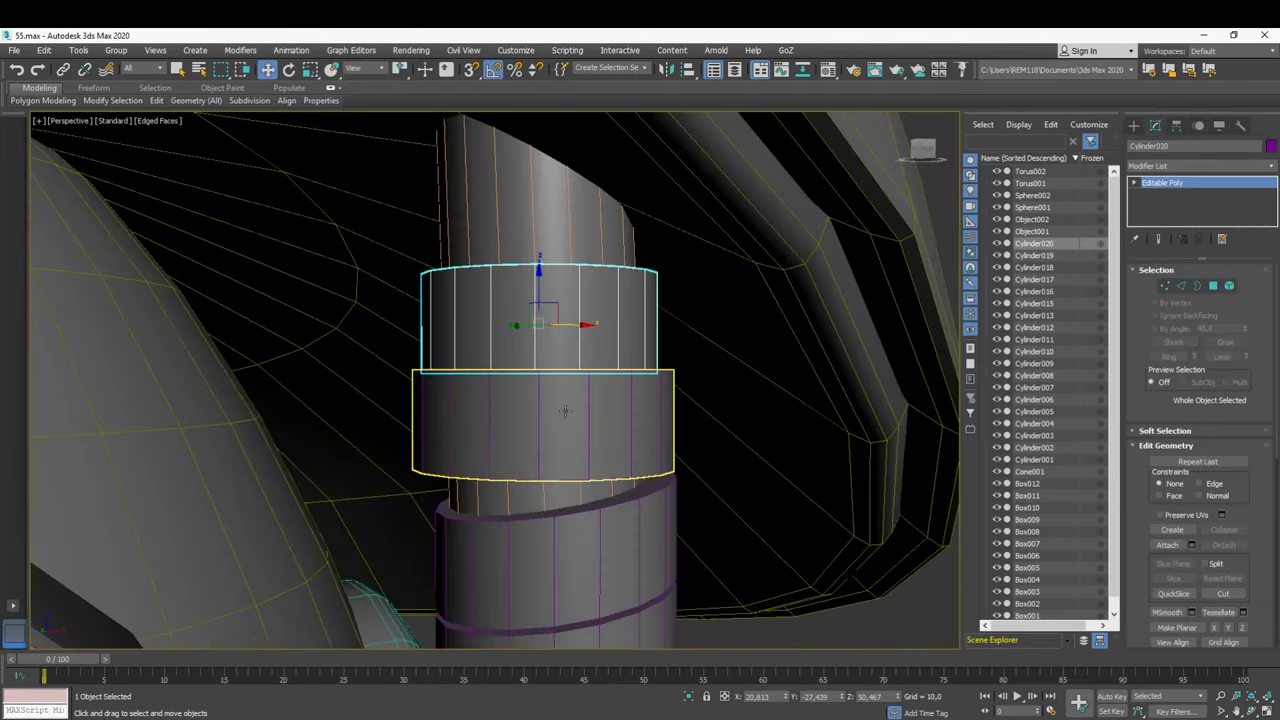
pyautogui.rightClick(565, 410)
pyautogui.click(604, 300)
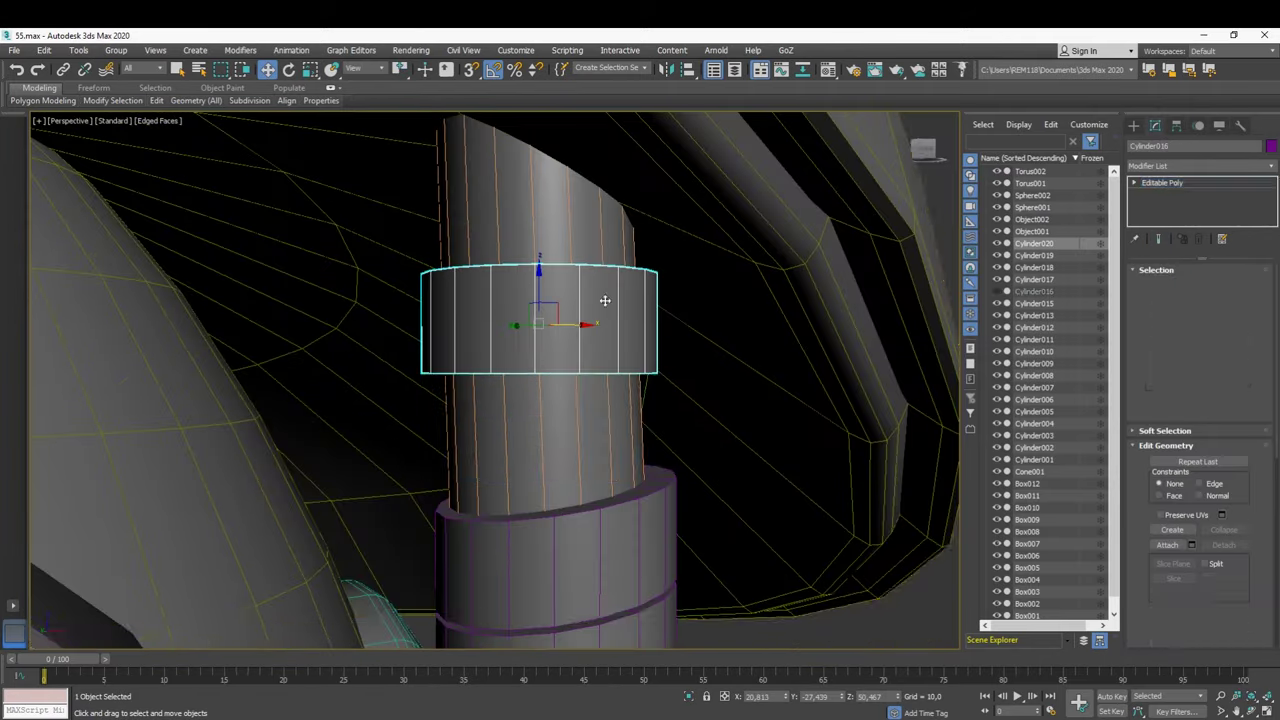
pyautogui.click(1170, 355)
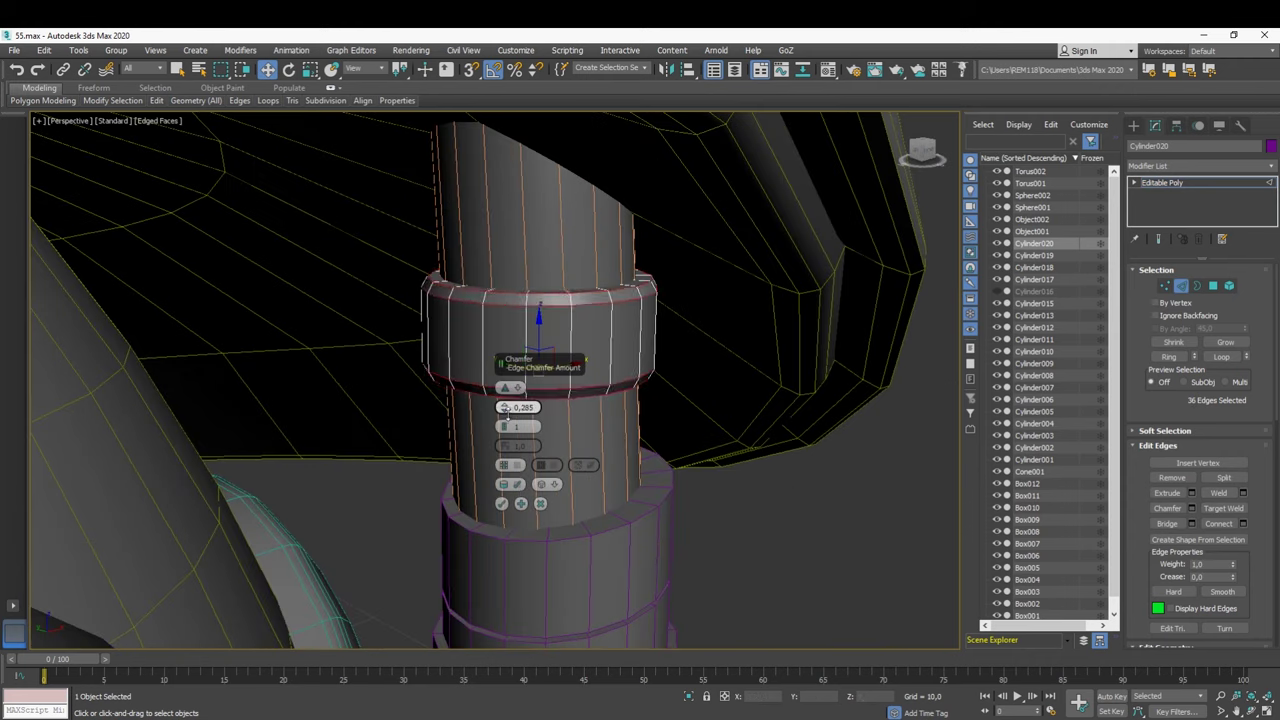
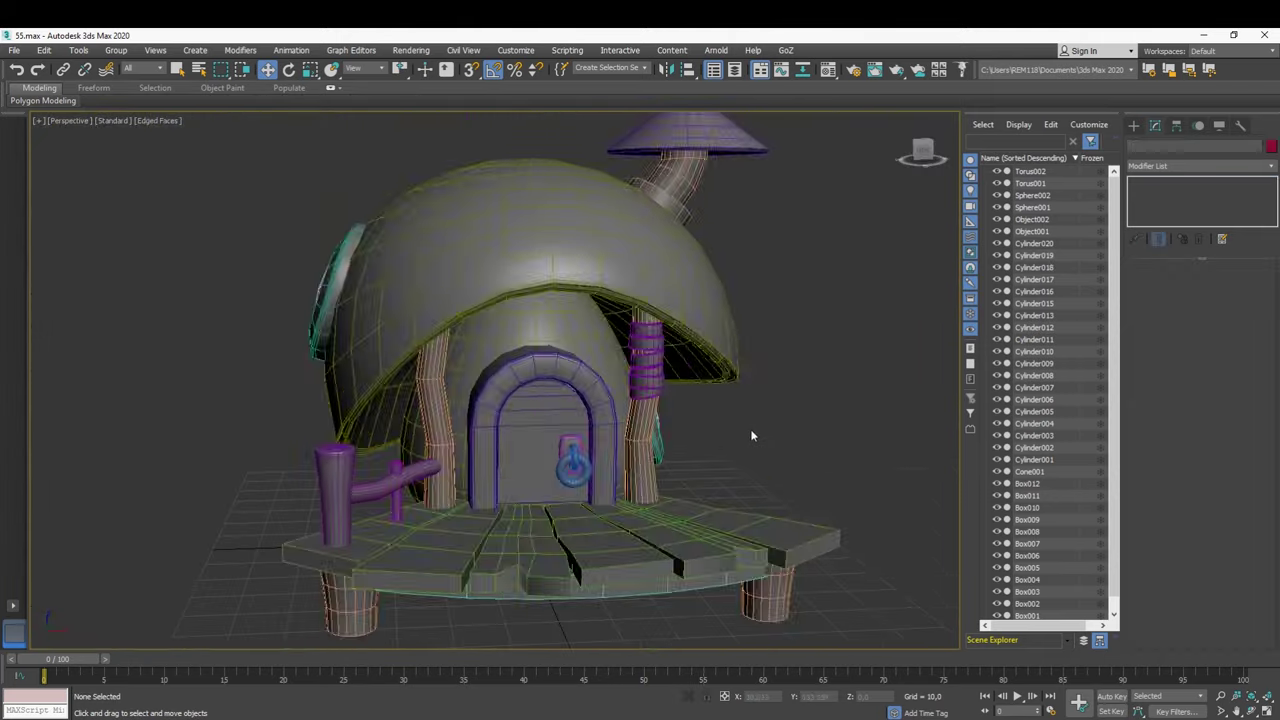
# Step: With edged faces shown, select a purple ring on the left door post
pyautogui.moveTo(723, 485)
pyautogui.keyDown('alt'); pyautogui.mouseDown(button='middle')
pyautogui.moveTo(714, 460)
pyautogui.moveTo(608, 425)
pyautogui.moveTo(540, 425)
pyautogui.moveTo(461, 616)
pyautogui.mouseUp(button='middle'); pyautogui.keyUp('alt')
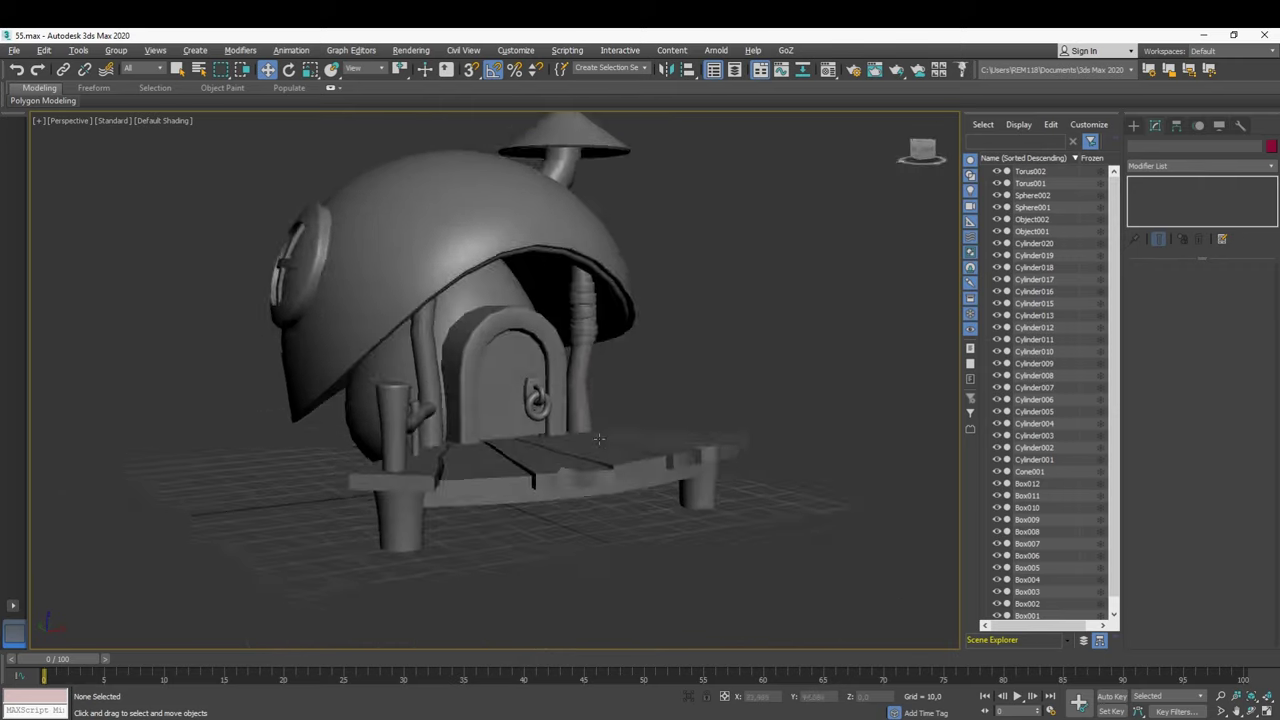
pyautogui.press('F4')
pyautogui.scroll(3, 474, 352)
pyautogui.scroll(2, 474, 352)
pyautogui.click(806, 172)
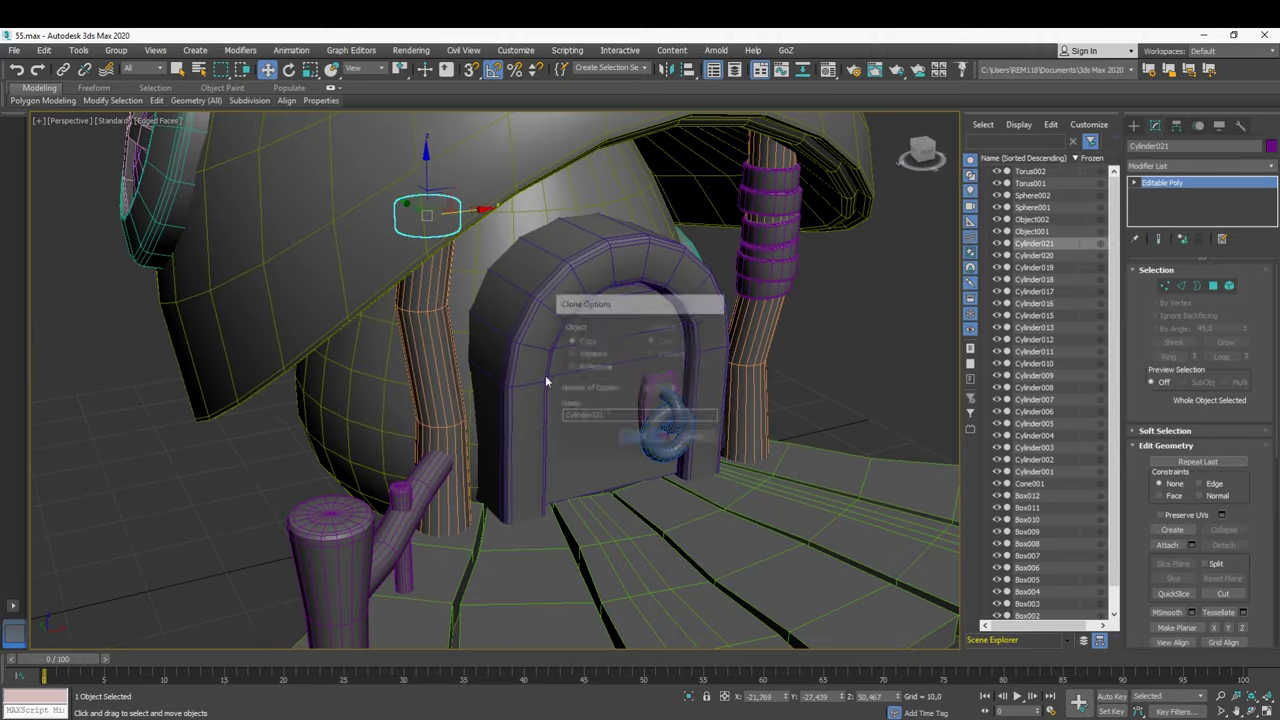
# Step: Clone the ring along the post as Cylinder024 and tilt it to follow the post's lean
pyautogui.moveTo(545, 375)
pyautogui.keyDown('alt'); pyautogui.mouseDown(button='middle')
pyautogui.moveTo(497, 368)
pyautogui.moveTo(486, 318)
pyautogui.mouseUp(button='middle'); pyautogui.keyUp('alt')
pyautogui.press('z')
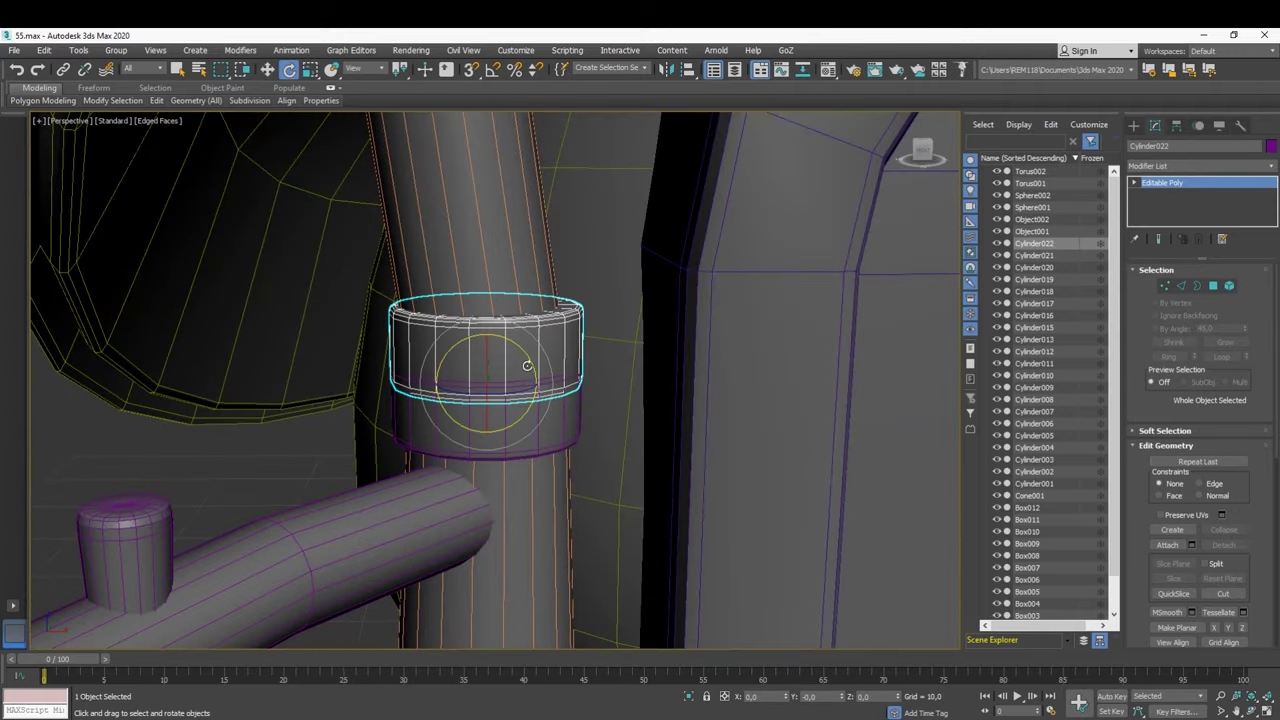
pyautogui.rightClick(494, 366)
pyautogui.moveTo(527, 366)
pyautogui.keyDown('alt'); pyautogui.mouseDown(button='middle')
pyautogui.moveTo(494, 366)
pyautogui.moveTo(500, 335)
pyautogui.moveTo(505, 350)
pyautogui.mouseUp(button='middle'); pyautogui.keyUp('alt')
pyautogui.click(543, 386)
pyautogui.press('e')
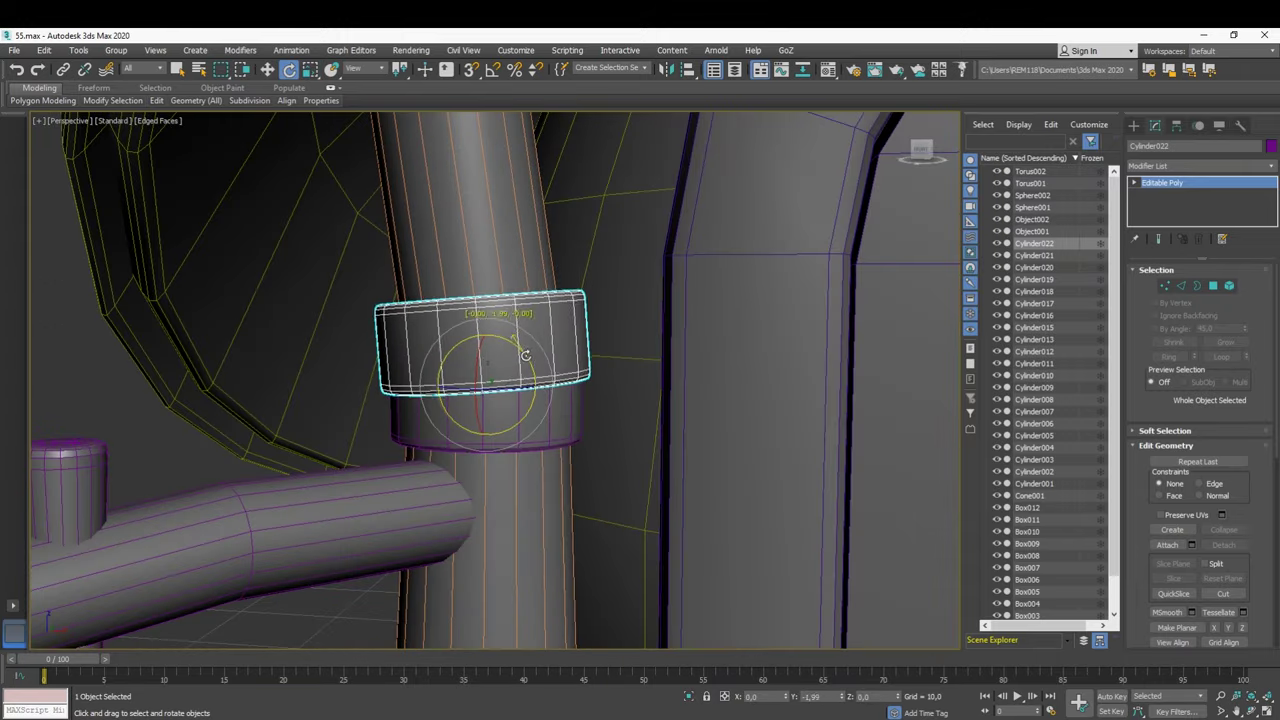
pyautogui.keyDown('alt'); pyautogui.moveTo(509, 437); pyautogui.dragTo(515, 401, button='middle'); pyautogui.keyUp('alt')
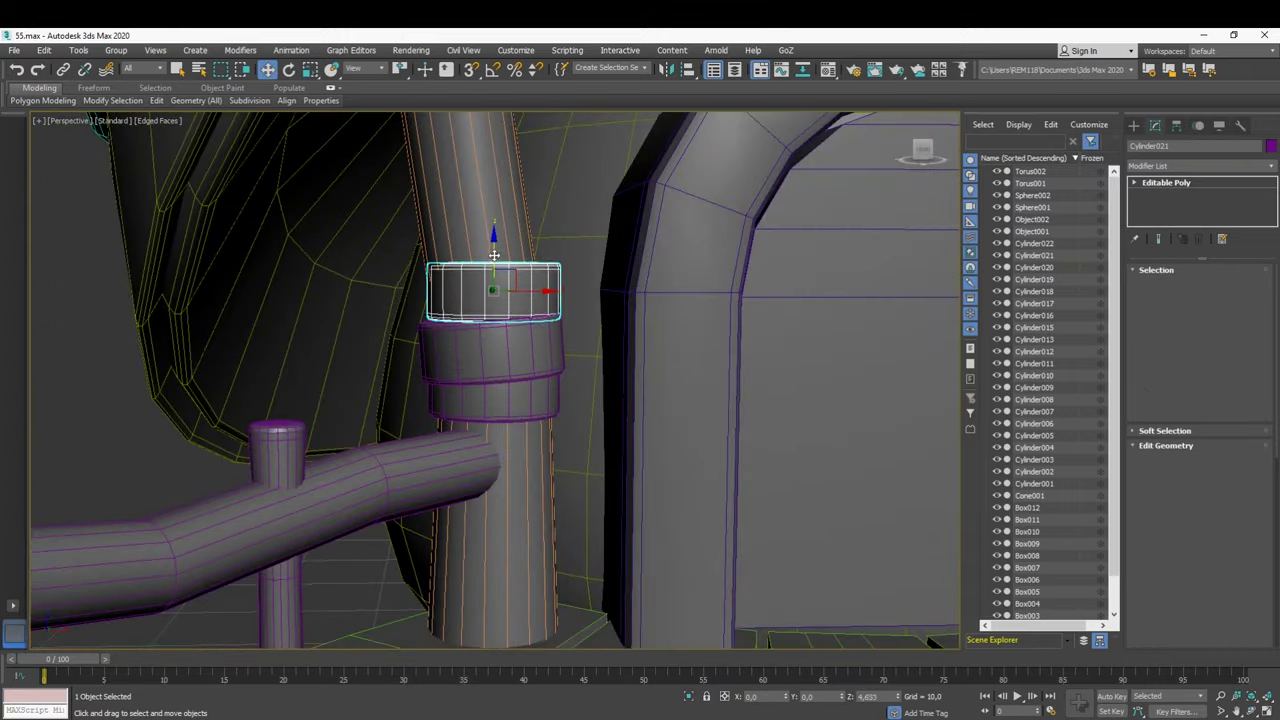
pyautogui.moveTo(499, 292)
pyautogui.keyDown('alt'); pyautogui.mouseDown(button='middle')
pyautogui.moveTo(495, 330)
pyautogui.moveTo(487, 305)
pyautogui.moveTo(520, 330)
pyautogui.moveTo(906, 283)
pyautogui.mouseUp(button='middle'); pyautogui.keyUp('alt')
# Step: Rotate the new ring's vertices and enlarge the ring to wrap the thicker post
pyautogui.press('1')
pyautogui.rightClick(528, 294)
pyautogui.click(540, 318)
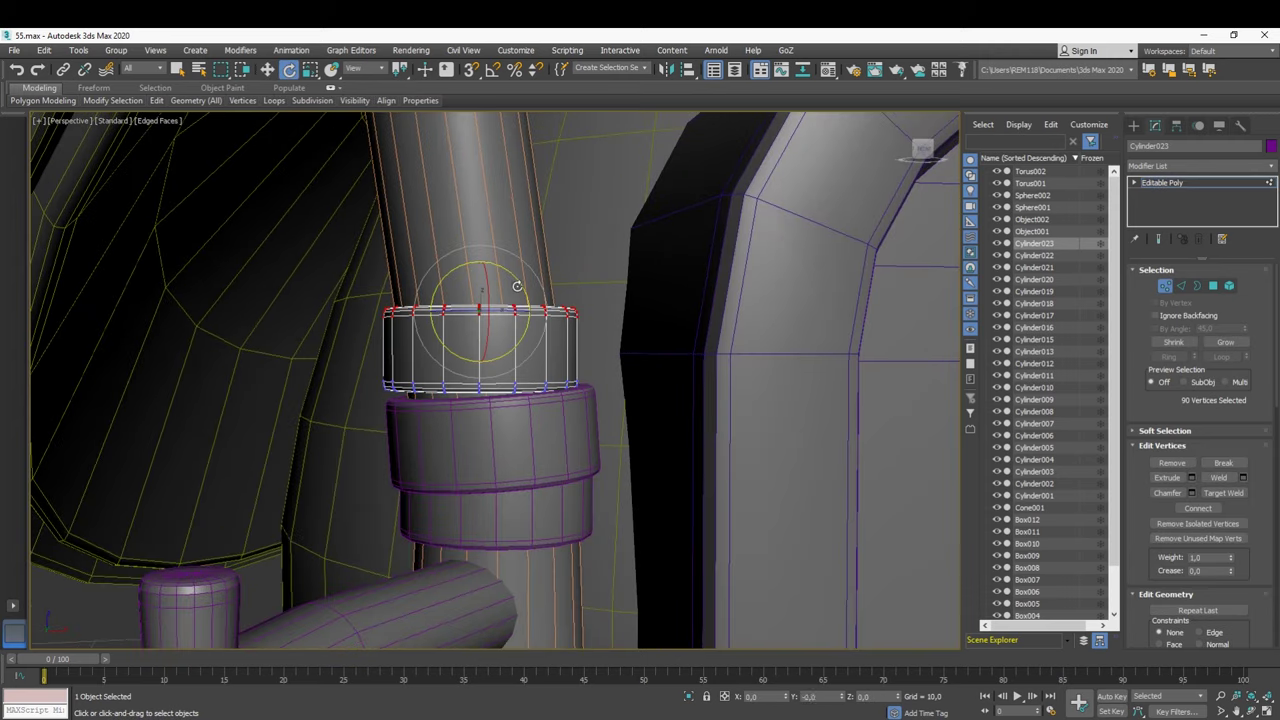
pyautogui.press('1')
pyautogui.keyDown('alt'); pyautogui.moveTo(523, 359); pyautogui.dragTo(523, 408, button='middle'); pyautogui.keyUp('alt')
pyautogui.rightClick(523, 408)
pyautogui.click(540, 418)
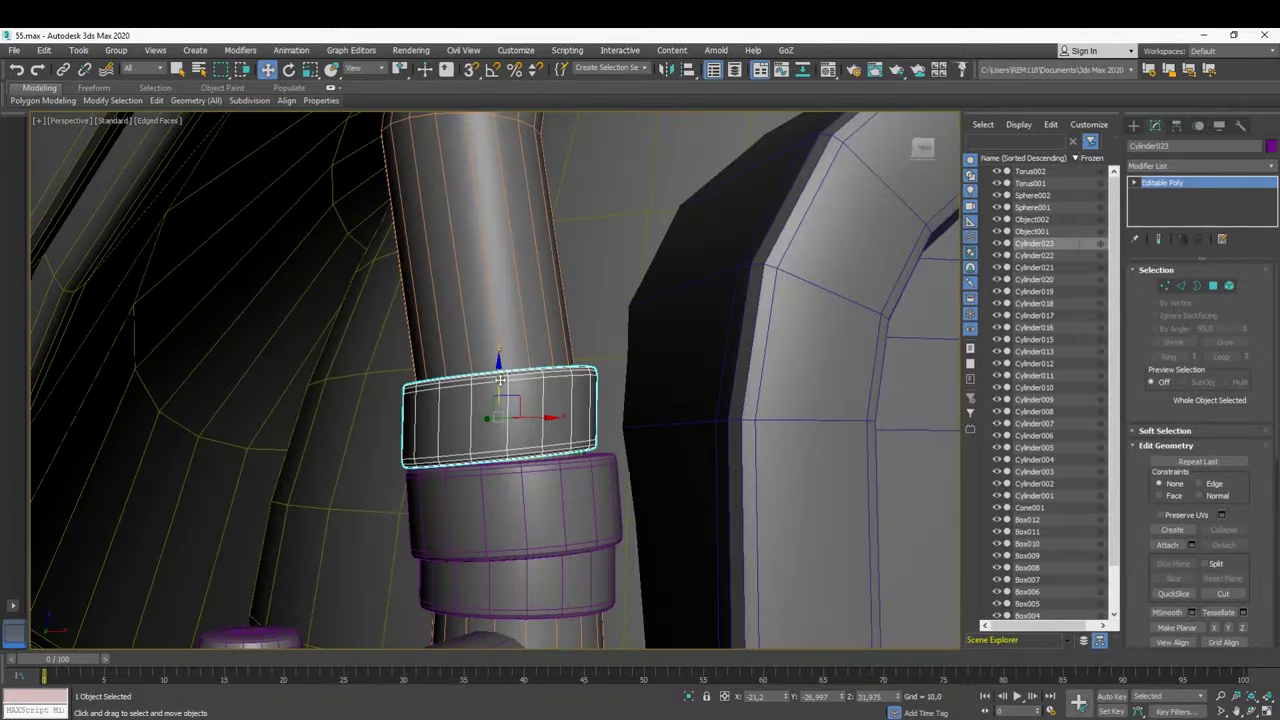
pyautogui.press('r')
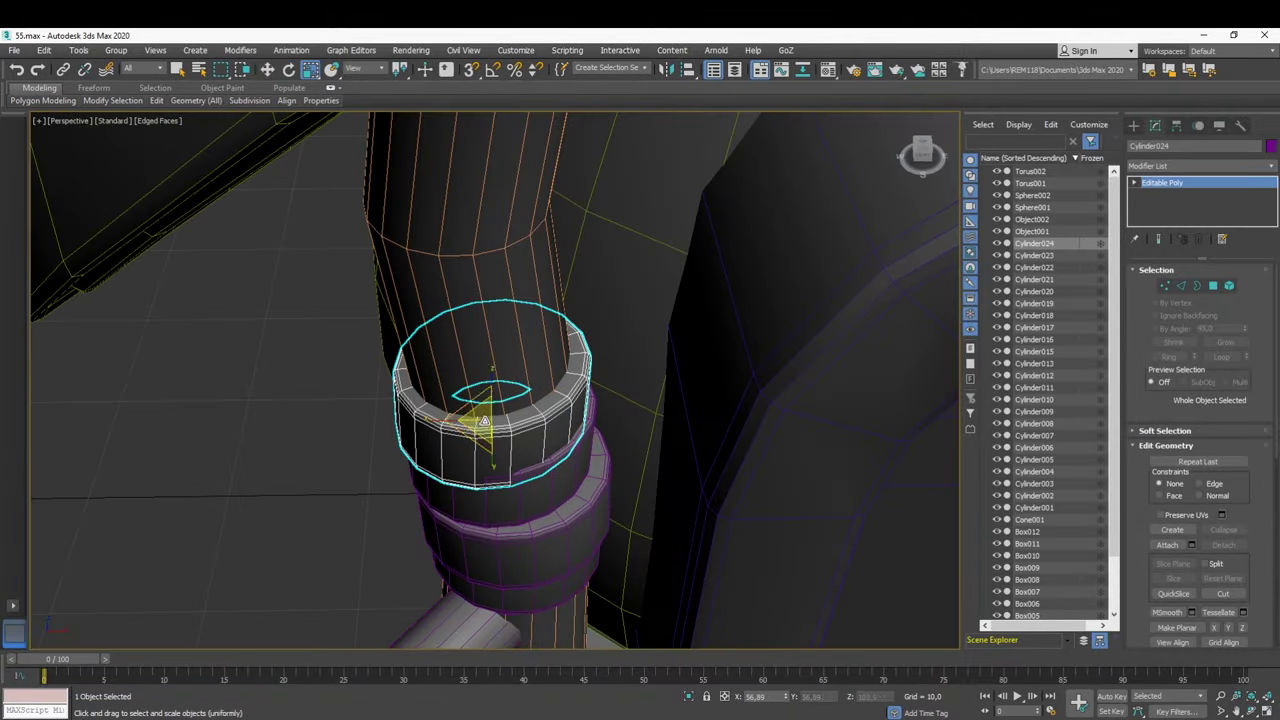
pyautogui.keyDown('alt'); pyautogui.moveTo(476, 425); pyautogui.dragTo(486, 414, button='middle'); pyautogui.keyUp('alt')
pyautogui.moveTo(486, 423); pyautogui.dragTo(500, 410)
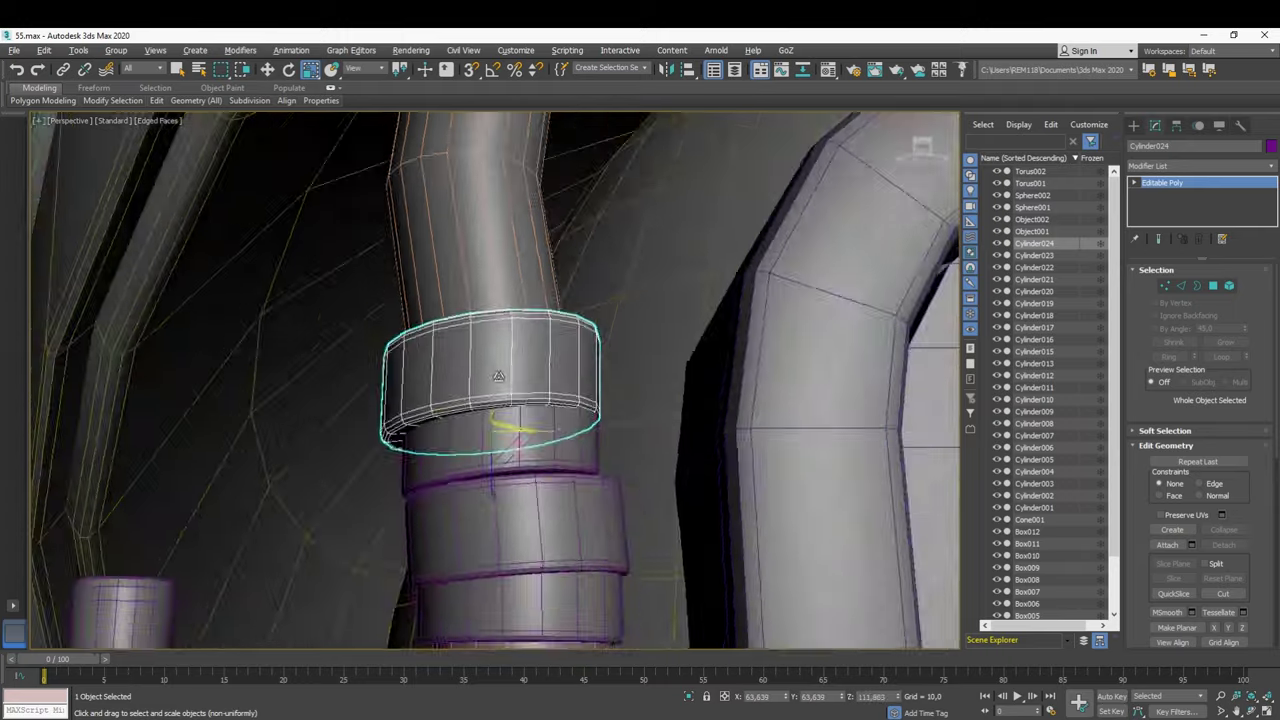
pyautogui.moveTo(500, 410)
pyautogui.keyDown('alt'); pyautogui.mouseDown(button='middle')
pyautogui.moveTo(525, 418)
pyautogui.moveTo(515, 435)
pyautogui.mouseUp(button='middle'); pyautogui.keyUp('alt')
pyautogui.press('w')
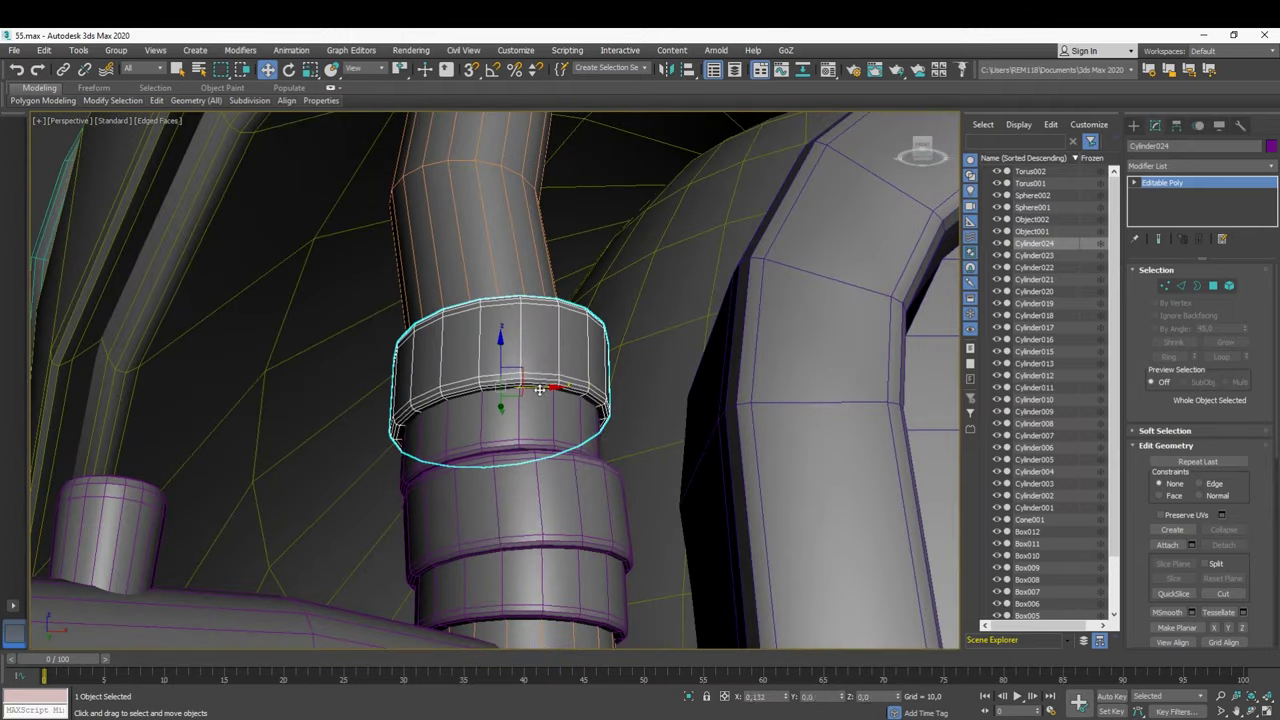
# Step: Clone another ring copy, Cylinder025, stacked above it, then select the ring below
pyautogui.scroll(-5, 512, 460)
pyautogui.scroll(5, 512, 460)
pyautogui.keyDown('shift'); pyautogui.moveTo(488, 392); pyautogui.dragTo(495, 346); pyautogui.keyUp('shift')
pyautogui.press('Return')
pyautogui.scroll(3, 533, 418)
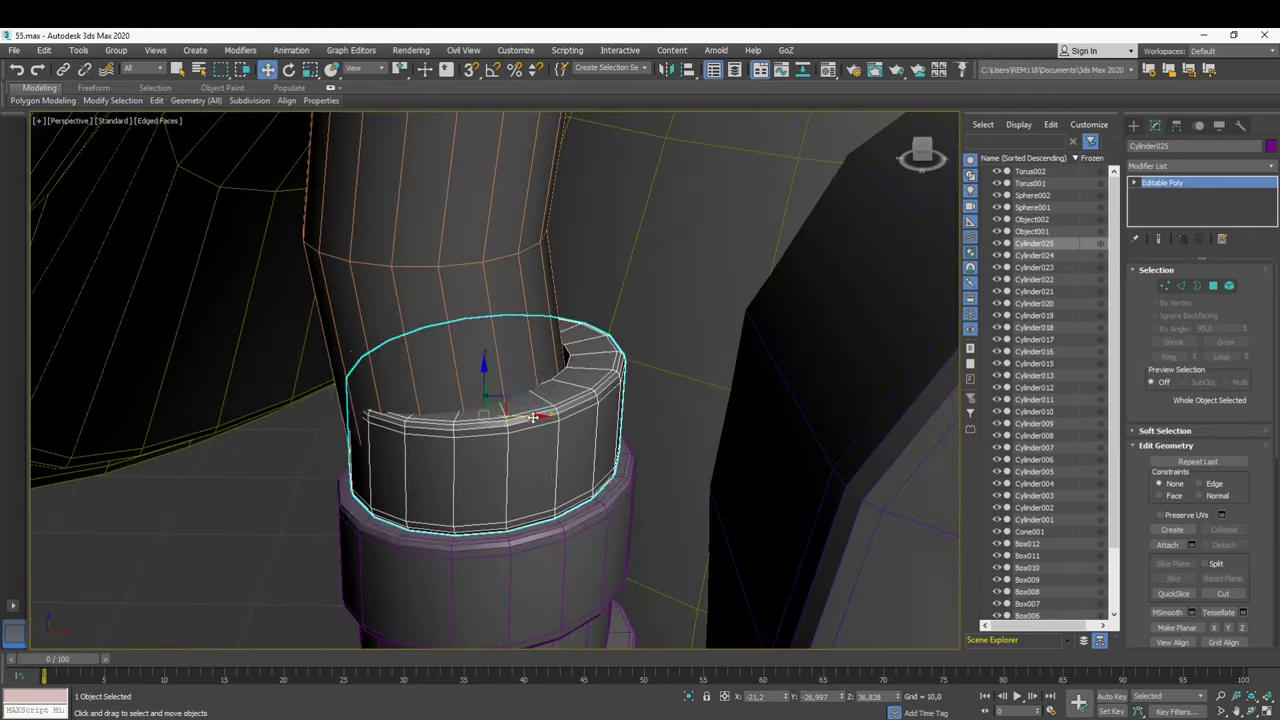
pyautogui.scroll(-3, 506, 402)
pyautogui.click(520, 460)
pyautogui.moveTo(506, 420)
pyautogui.keyDown('alt'); pyautogui.mouseDown(button='middle')
pyautogui.moveTo(520, 455)
pyautogui.moveTo(530, 415)
pyautogui.mouseUp(button='middle'); pyautogui.keyUp('alt')
pyautogui.scroll(3, 540, 466)
pyautogui.scroll(-2, 488, 427)
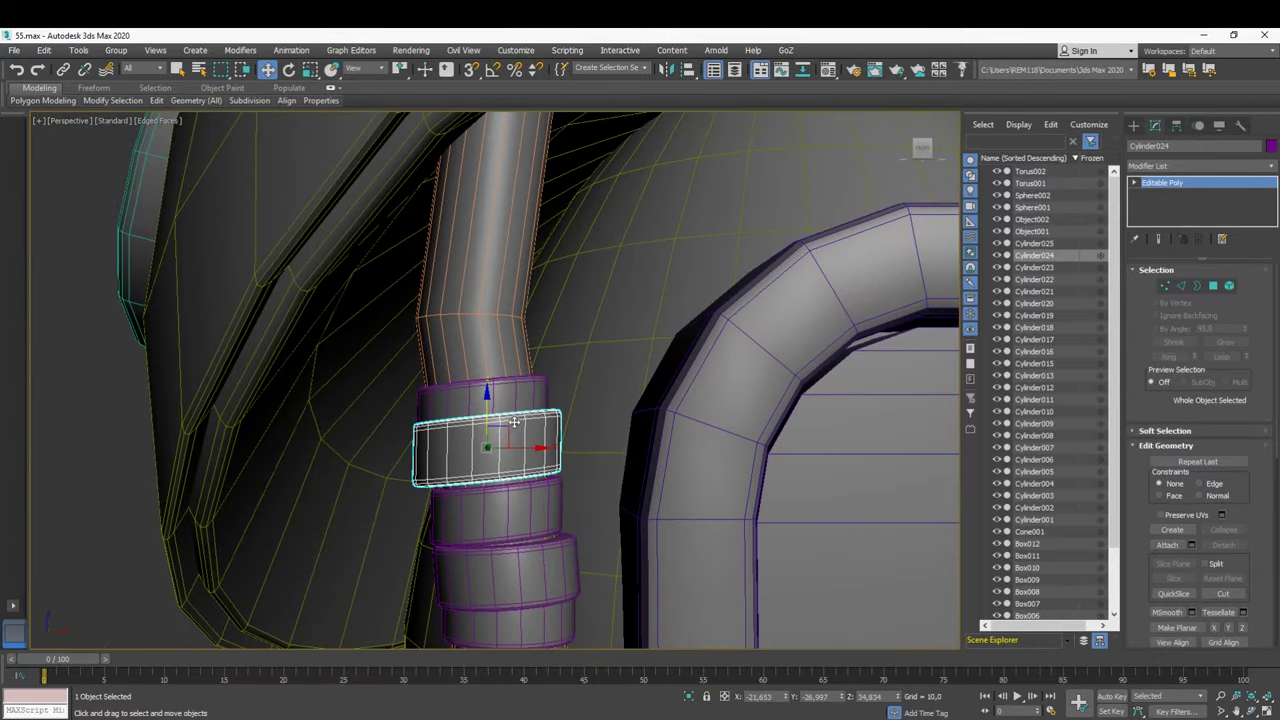
# Step: Tilt the lower ring by rotating its top vertex row, then select the upper copy and hide edged faces
pyautogui.press('1')
pyautogui.scroll(2, 585, 408)
pyautogui.moveTo(317, 385); pyautogui.dragTo(644, 466)
pyautogui.press('e')
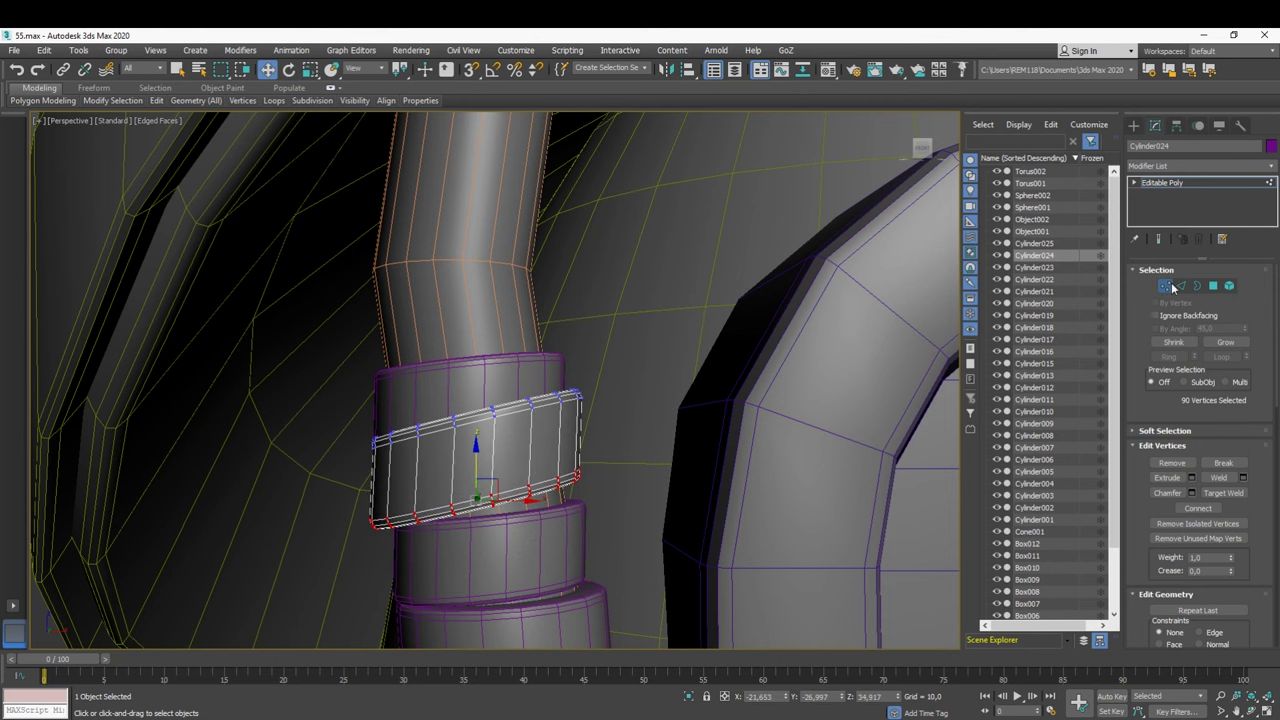
pyautogui.scroll(-2, 493, 427)
pyautogui.moveTo(520, 455)
pyautogui.keyDown('alt'); pyautogui.mouseDown(button='middle')
pyautogui.moveTo(514, 470)
pyautogui.moveTo(622, 459)
pyautogui.moveTo(475, 314)
pyautogui.mouseUp(button='middle'); pyautogui.keyUp('alt')
pyautogui.scroll(2, 529, 423)
pyautogui.scroll(-2, 529, 422)
pyautogui.scroll(2, 514, 482)
pyautogui.scroll(-2, 512, 481)
pyautogui.scroll(2, 540, 470)
pyautogui.click(475, 314)
pyautogui.press('F4')
pyautogui.scroll(-3, 486, 285)
# Step: Clear the selection and pick a floor plank with its wireframe edges shown
pyautogui.scroll(-3, 486, 285)
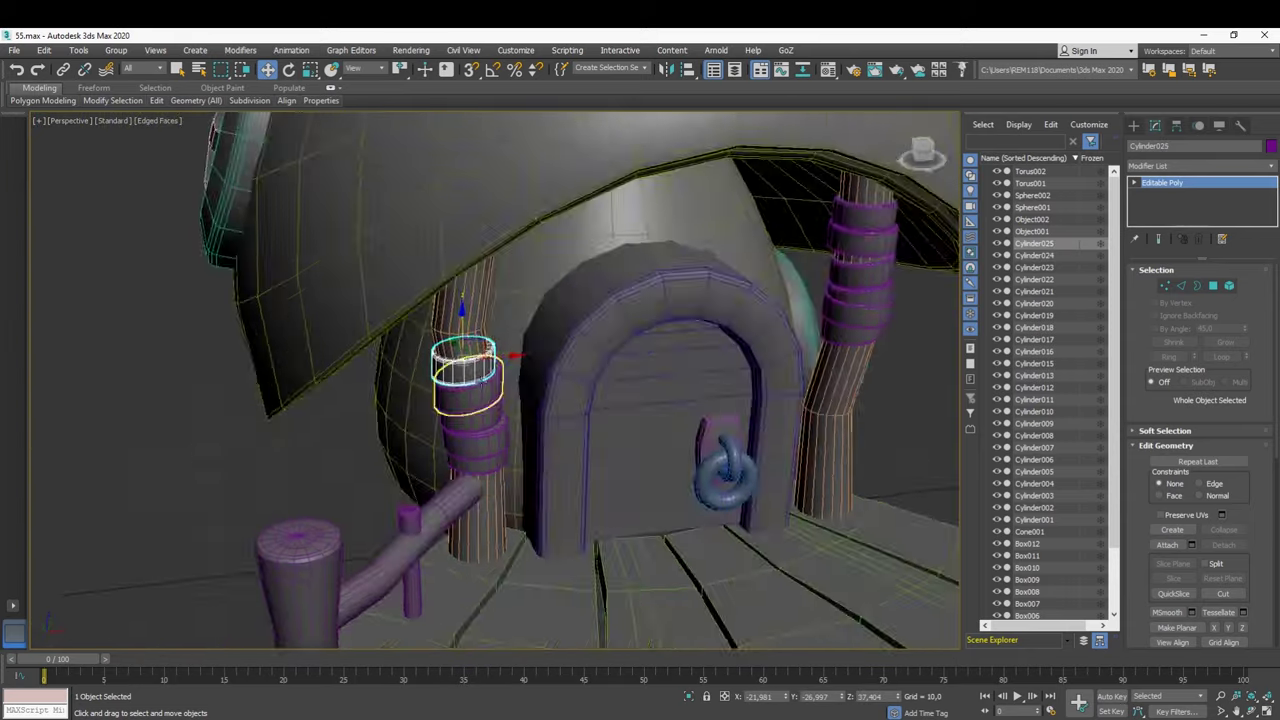
pyautogui.scroll(-3, 446, 398)
pyautogui.hotkey('ctrl', 'd')
pyautogui.scroll(3, 446, 398)
pyautogui.moveTo(446, 398)
pyautogui.keyDown('alt'); pyautogui.mouseDown(button='middle')
pyautogui.moveTo(470, 457)
pyautogui.moveTo(342, 598)
pyautogui.mouseUp(button='middle'); pyautogui.keyUp('alt')
pyautogui.keyDown('alt'); pyautogui.moveTo(494, 592); pyautogui.dragTo(490, 560, button='middle'); pyautogui.keyUp('alt')
pyautogui.press('F4')
pyautogui.click(488, 548)
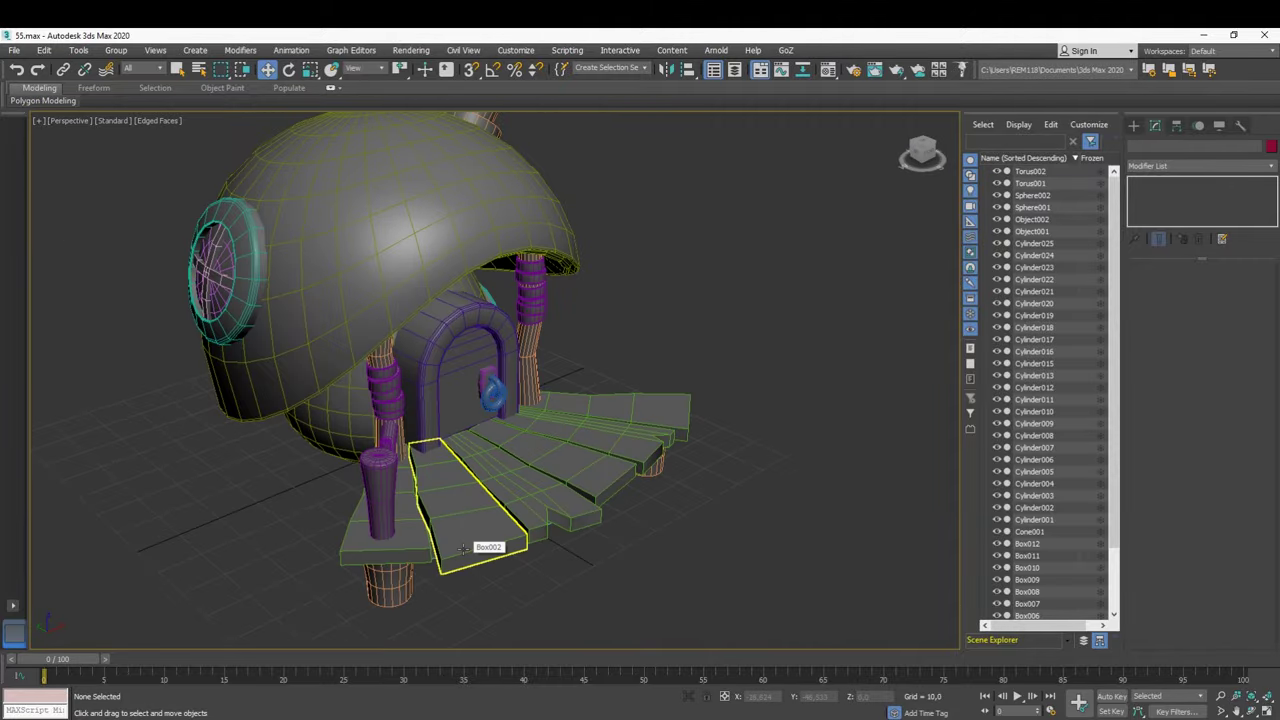
pyautogui.scroll(5, 500, 520)
pyautogui.press('2')
pyautogui.keyDown('alt'); pyautogui.moveTo(405, 495); pyautogui.dragTo(560, 485, button='middle'); pyautogui.keyUp('alt')
# Step: Add a Chamfer modifier to the planks with Amount 2.519 and Depth 0.370
pyautogui.press('2')
pyautogui.click(1272, 167)
pyautogui.click(1165, 314)
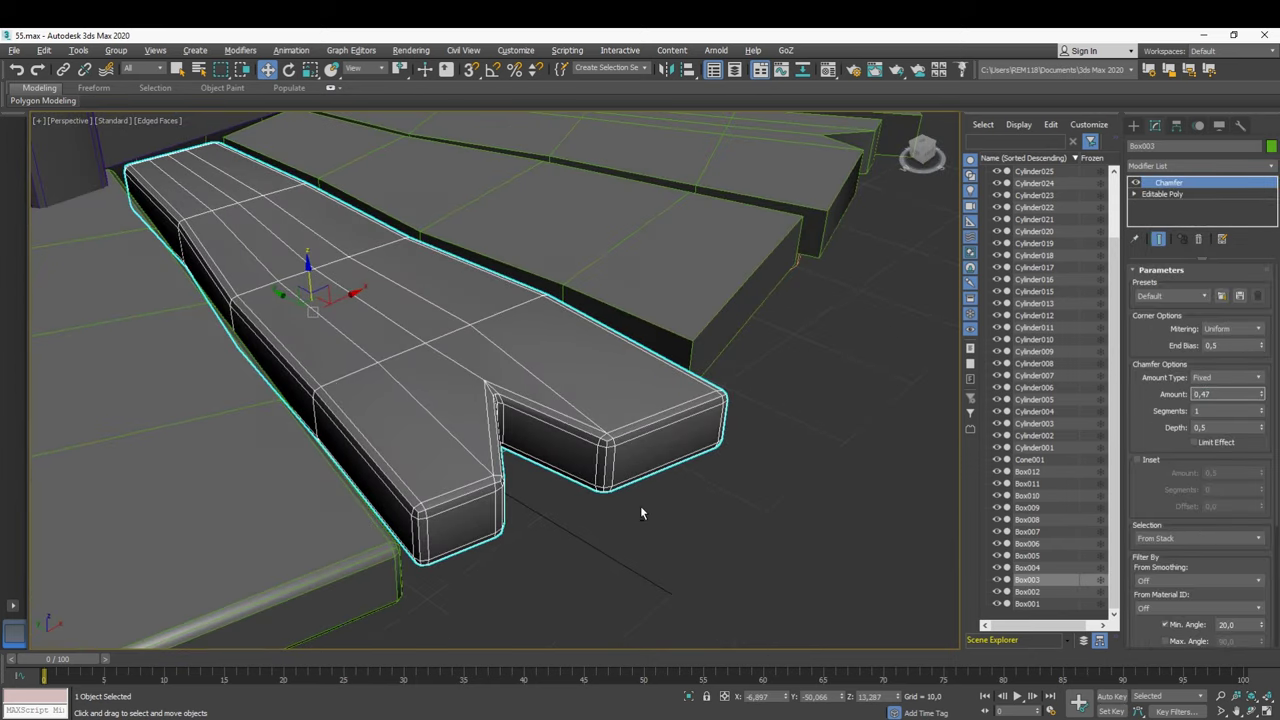
pyautogui.moveTo(1261, 427); pyautogui.dragTo(1261, 432)
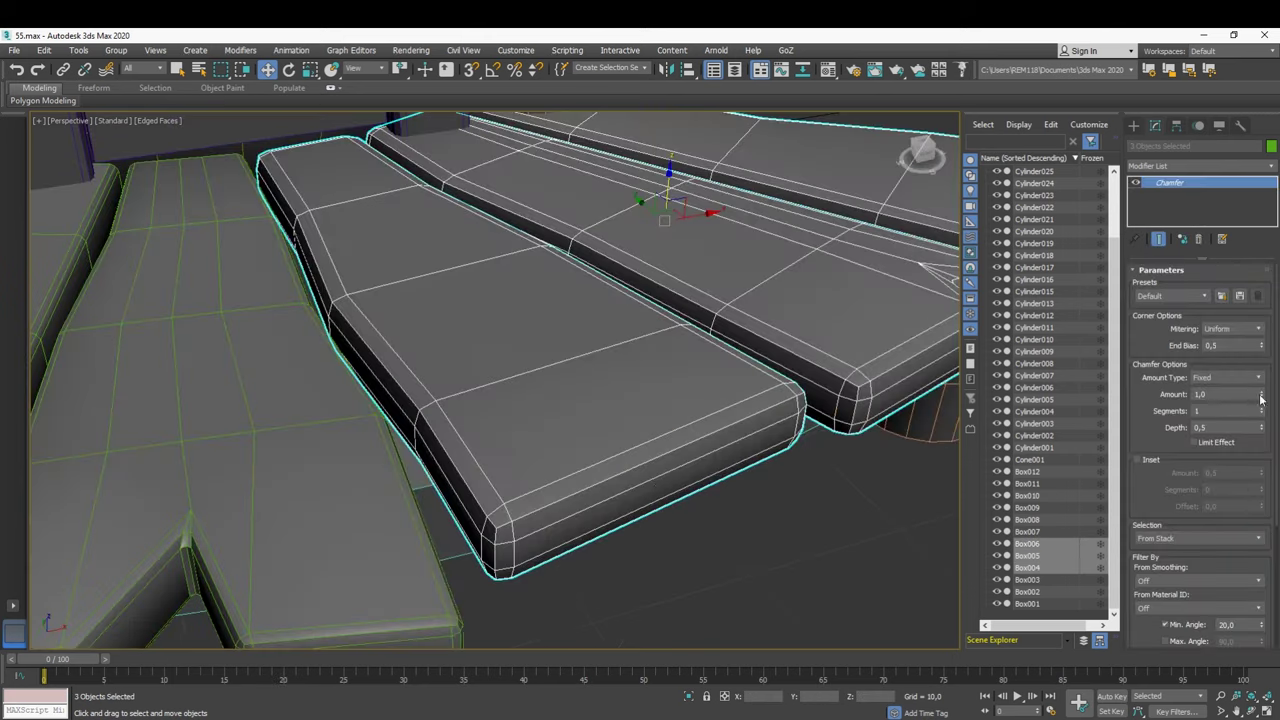
pyautogui.moveTo(1261, 398); pyautogui.dragTo(1261, 380)
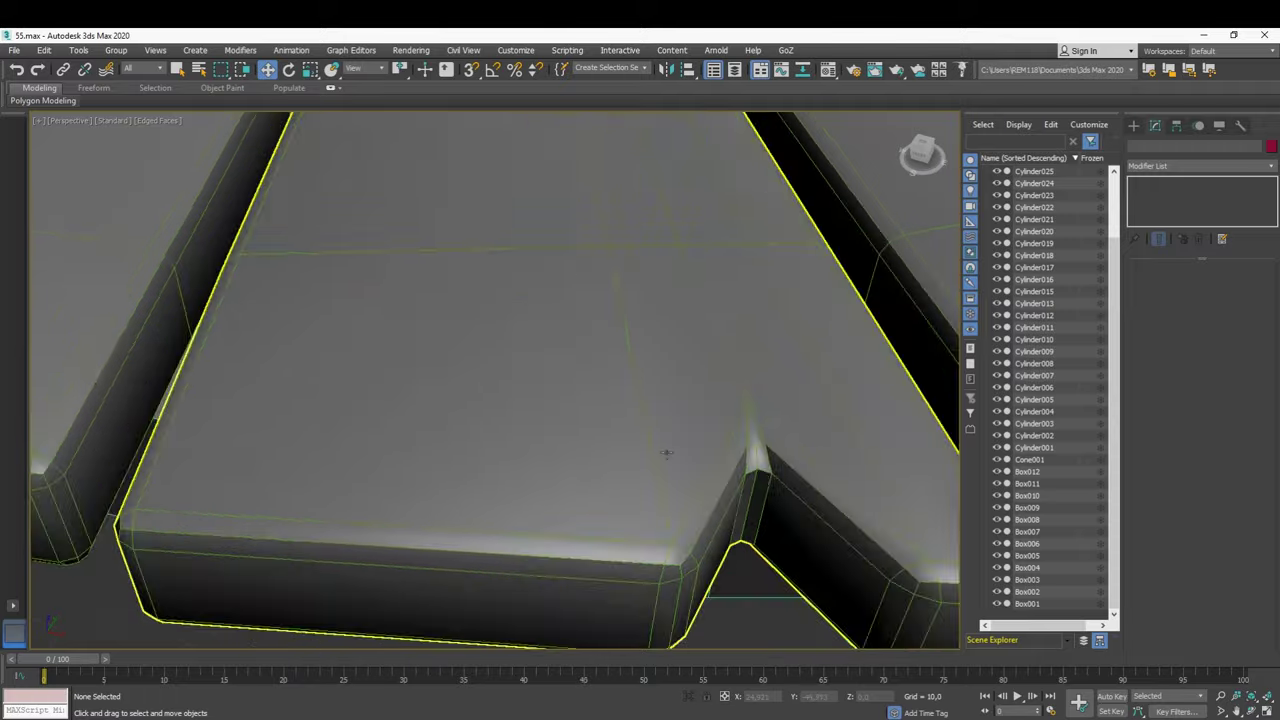
pyautogui.click(647, 467)
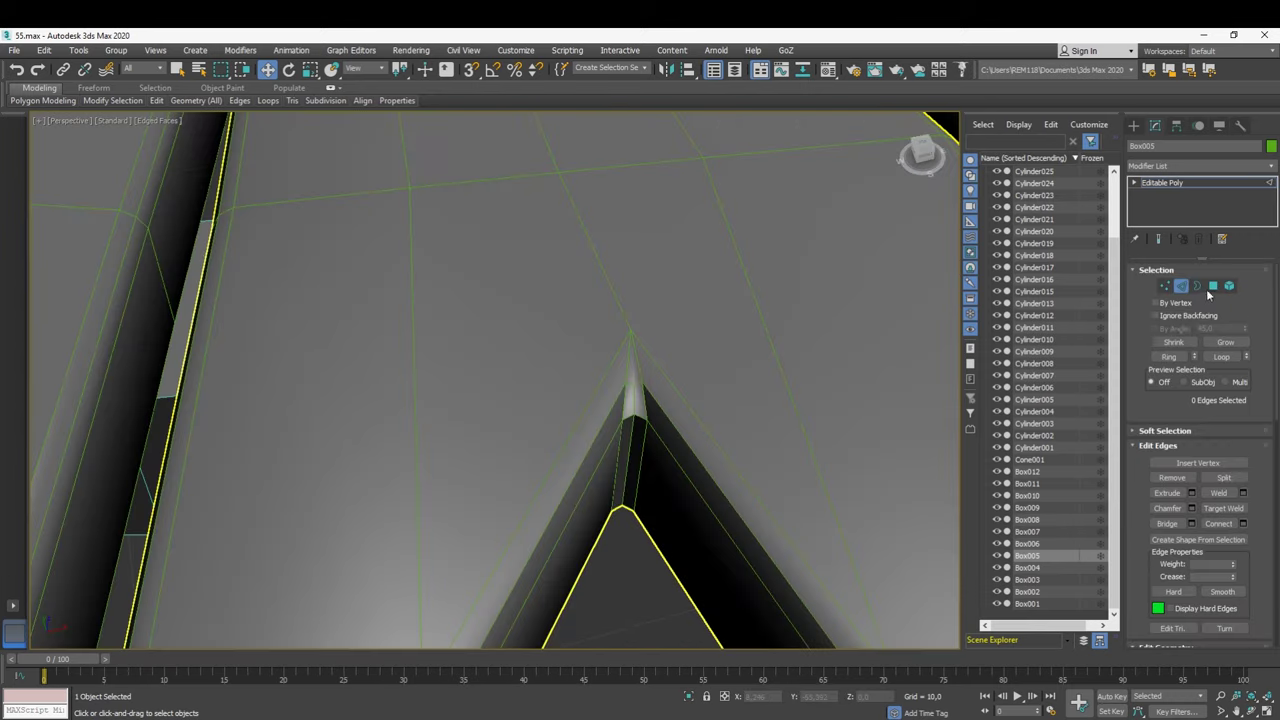
# Step: Put the slanted notch faces of plank Box003 into smoothing group 1, then zoom out
pyautogui.click(1213, 286)
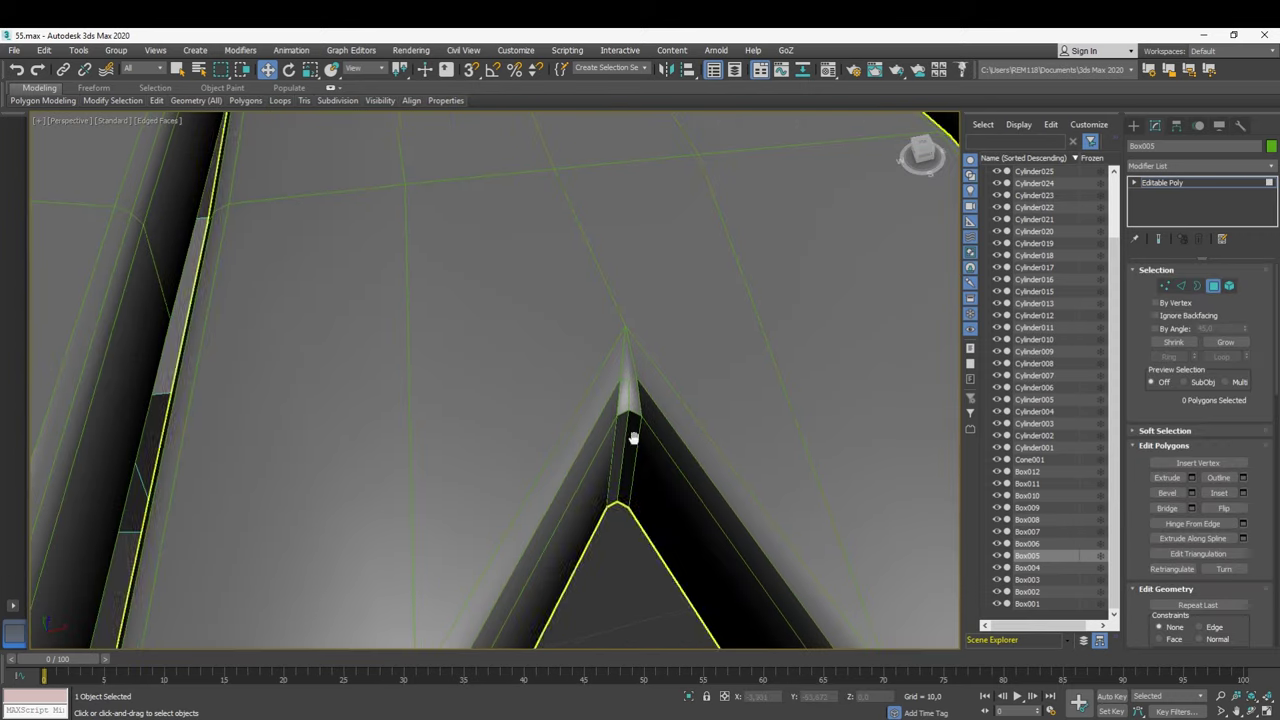
pyautogui.click(648, 450)
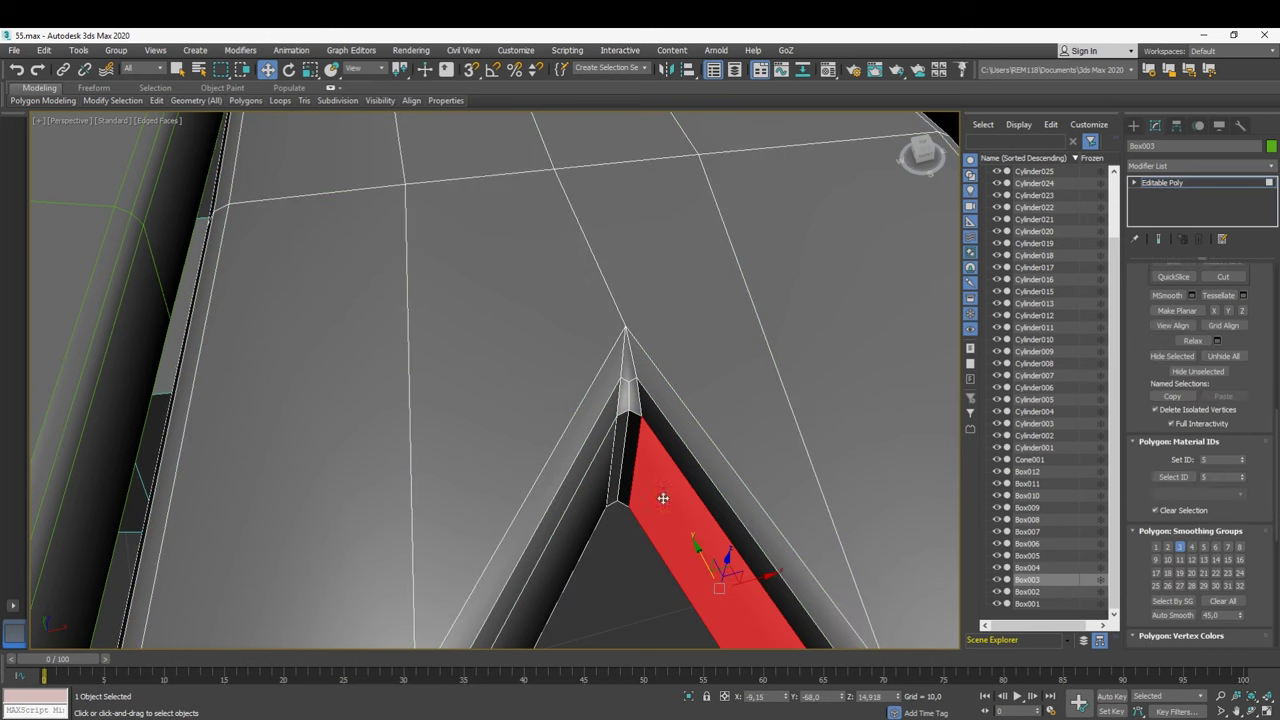
pyautogui.click(1162, 547)
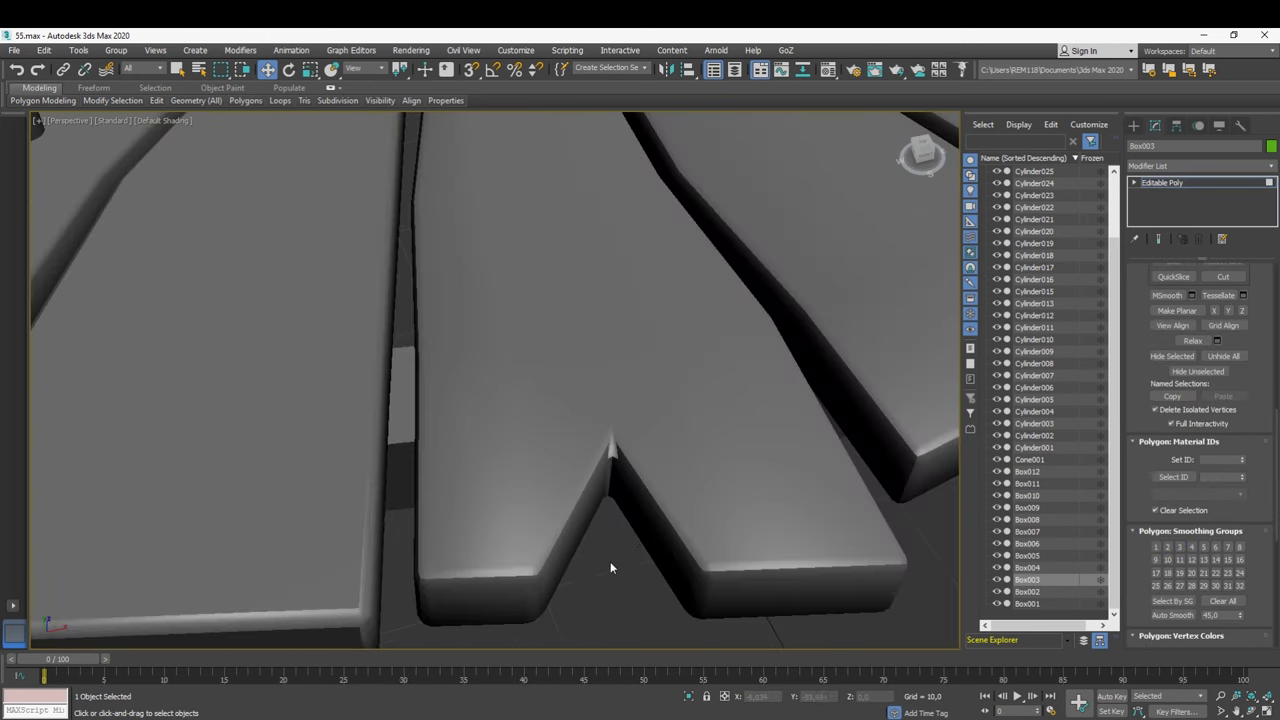
pyautogui.scroll(-5, 593, 447)
pyautogui.press('F4')
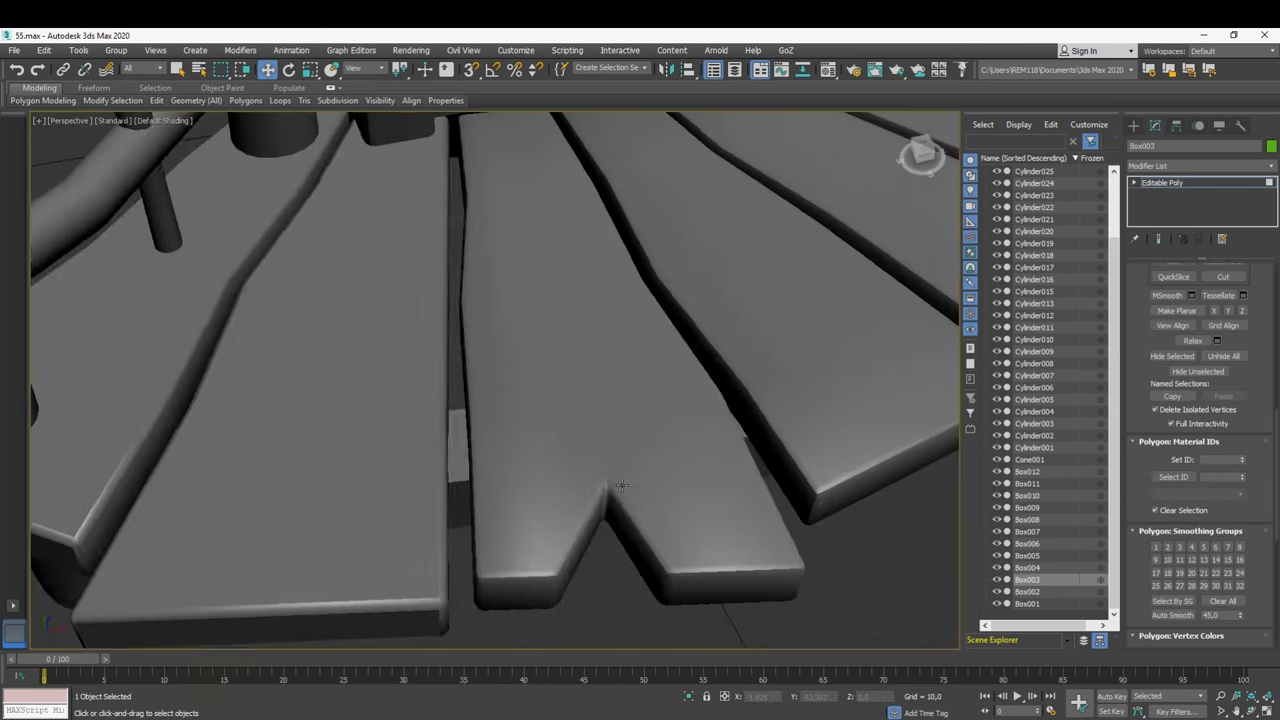
pyautogui.scroll(8, 600, 460)
pyautogui.scroll(-3, 617, 482)
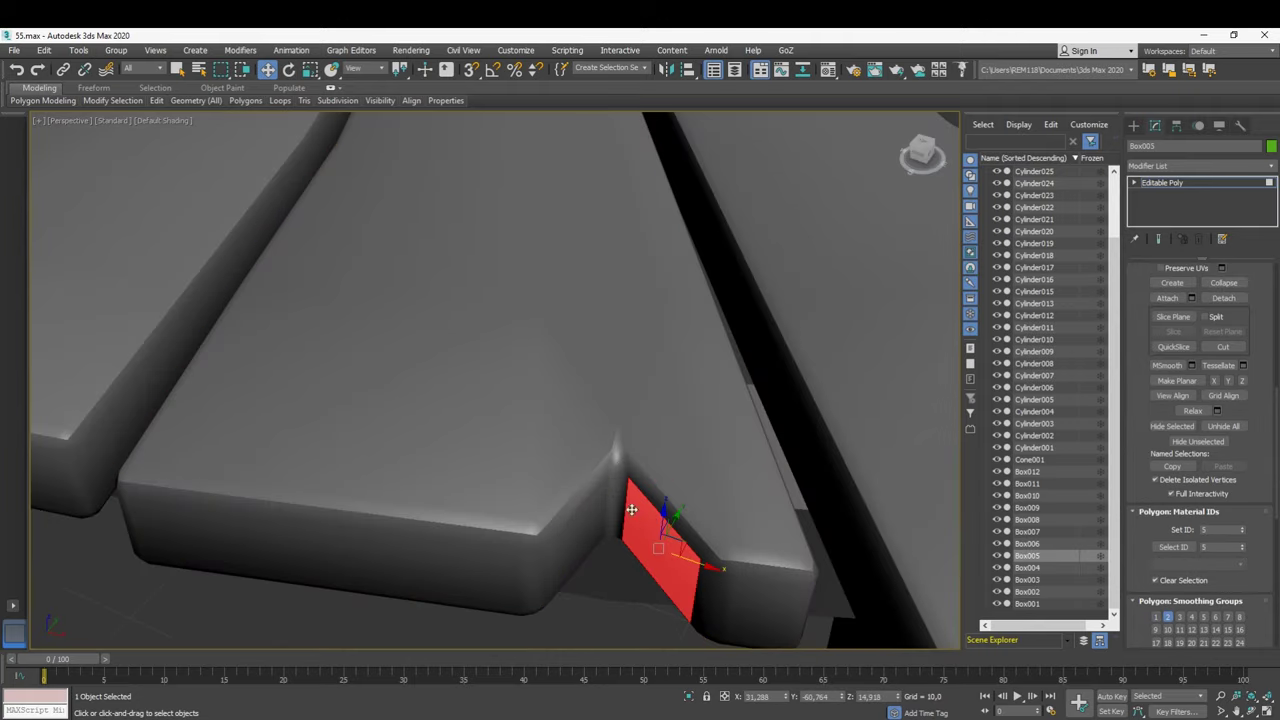
pyautogui.scroll(-5, 631, 510)
pyautogui.scroll(-4, 591, 471)
pyautogui.scroll(-4, 557, 570)
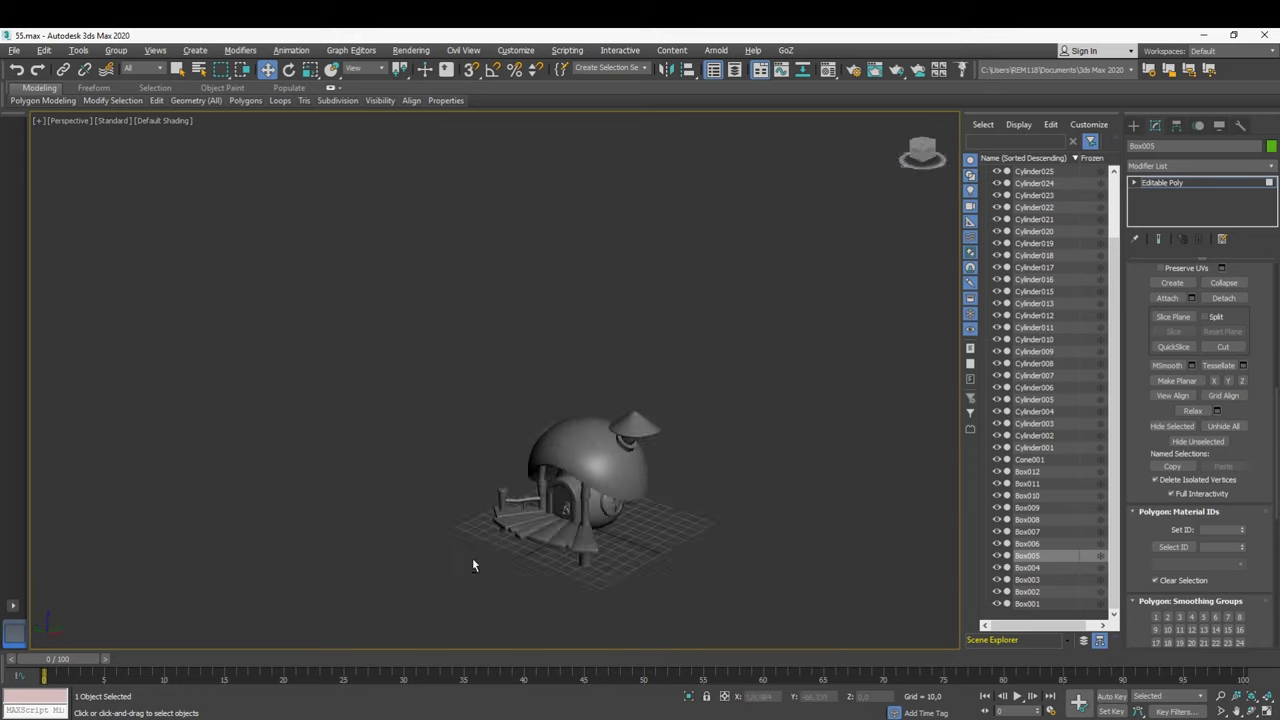
# Step: Orbit around the house and exit the lattice deformation editing
pyautogui.moveTo(473, 565)
pyautogui.keyDown('alt'); pyautogui.mouseDown(button='middle')
pyautogui.moveTo(517, 571)
pyautogui.moveTo(471, 543)
pyautogui.mouseUp(button='middle'); pyautogui.keyUp('alt')
pyautogui.scroll(3, 520, 571)
pyautogui.scroll(2, 480, 580)
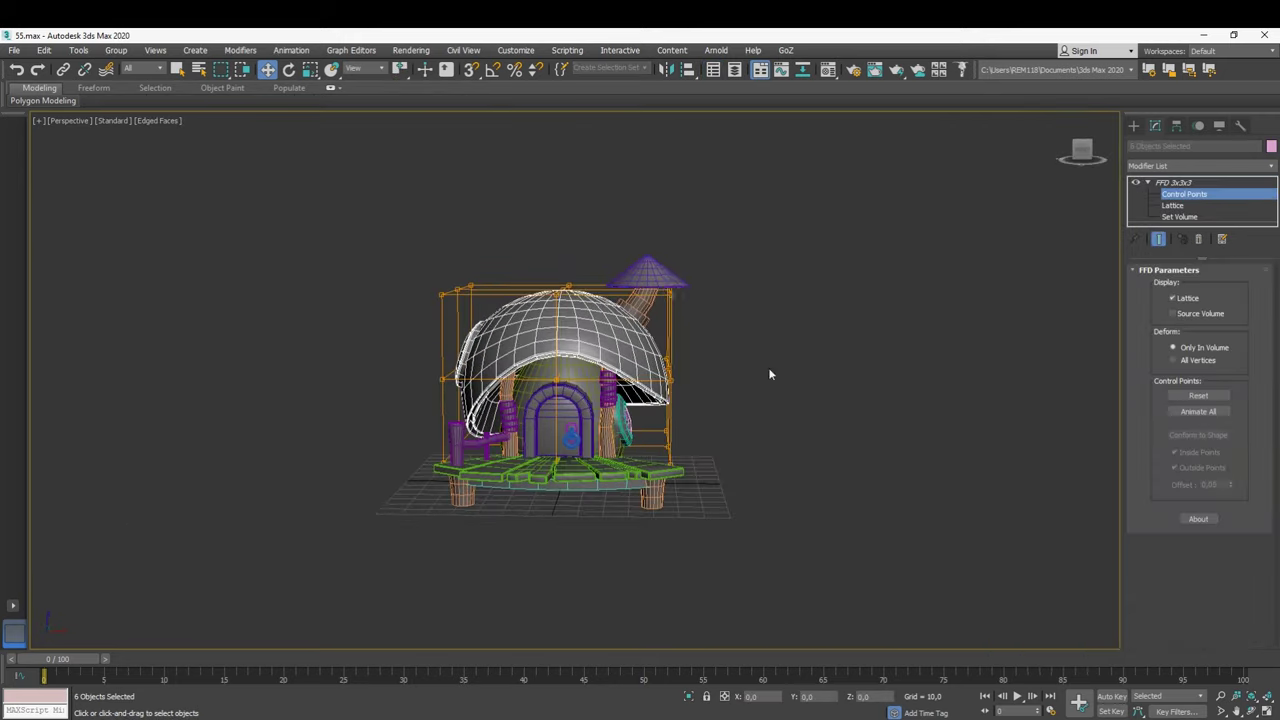
pyautogui.keyDown('alt'); pyautogui.moveTo(692, 356); pyautogui.dragTo(563, 262, button='middle'); pyautogui.keyUp('alt')
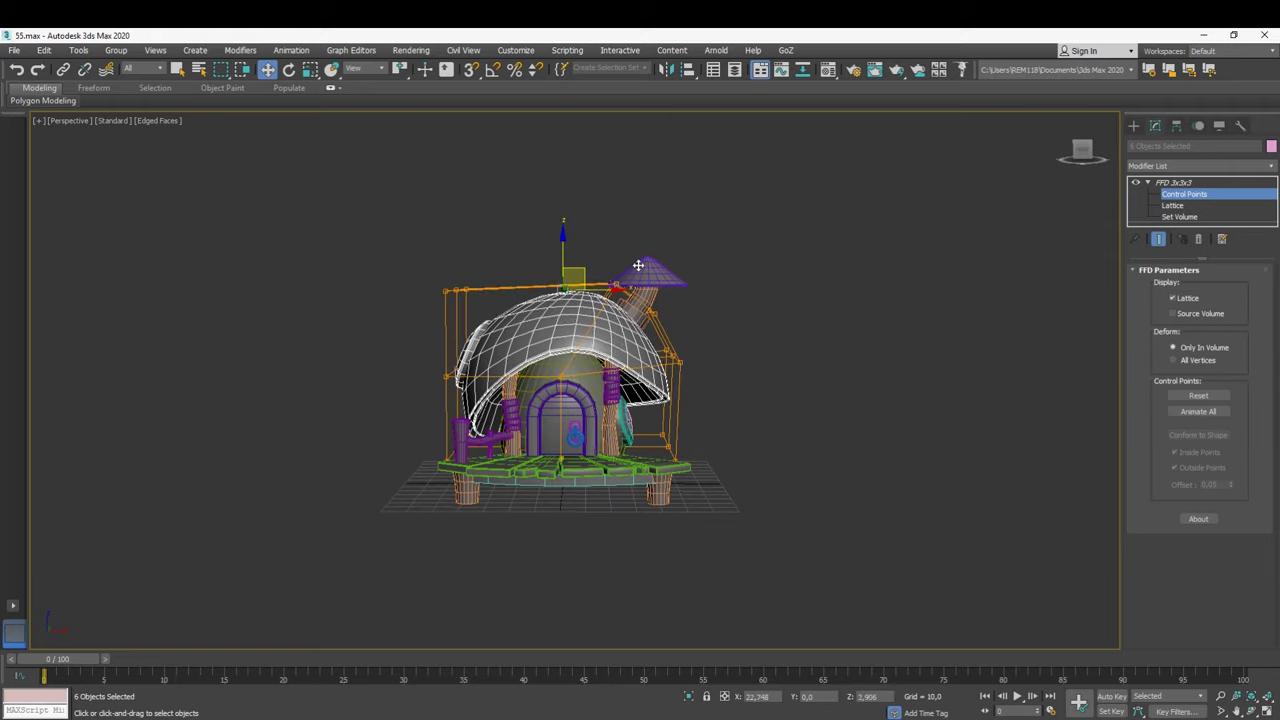
pyautogui.scroll(2, 632, 271)
pyautogui.keyDown('alt'); pyautogui.moveTo(640, 280); pyautogui.dragTo(668, 306, button='middle'); pyautogui.keyUp('alt')
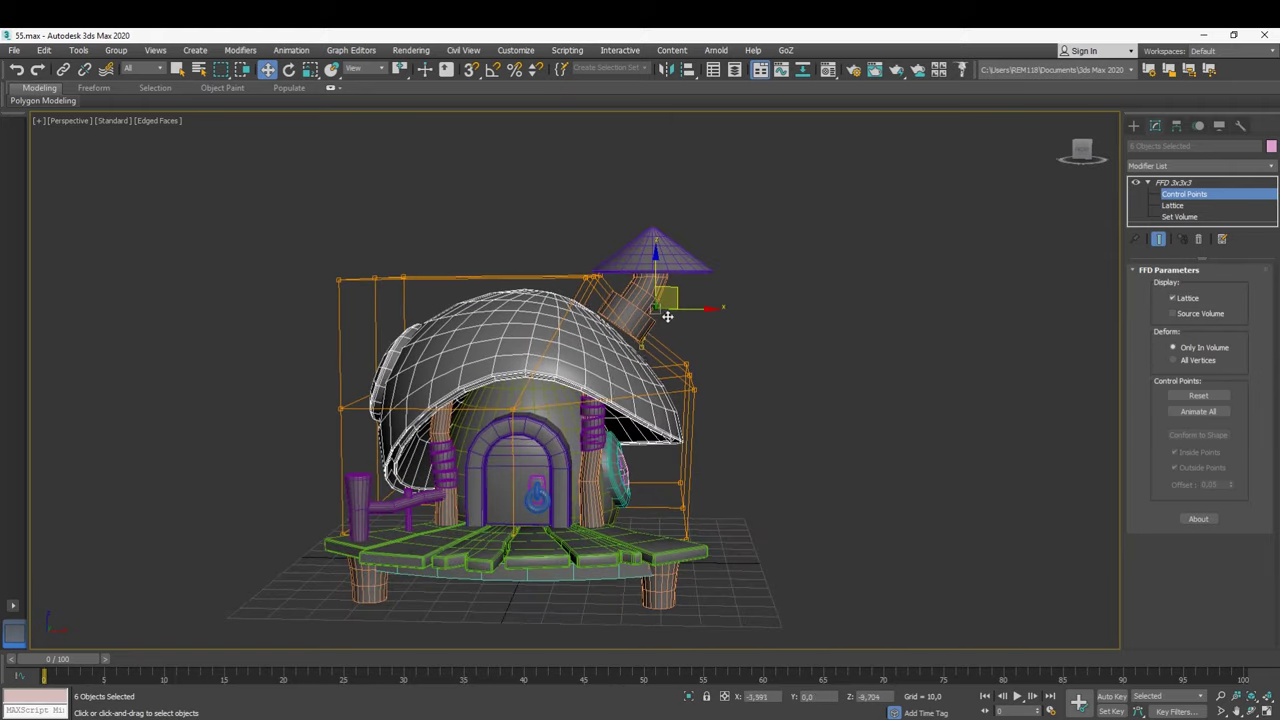
pyautogui.moveTo(651, 250)
pyautogui.keyDown('alt'); pyautogui.mouseDown(button='middle')
pyautogui.moveTo(632, 242)
pyautogui.moveTo(653, 241)
pyautogui.mouseUp(button='middle'); pyautogui.keyUp('alt')
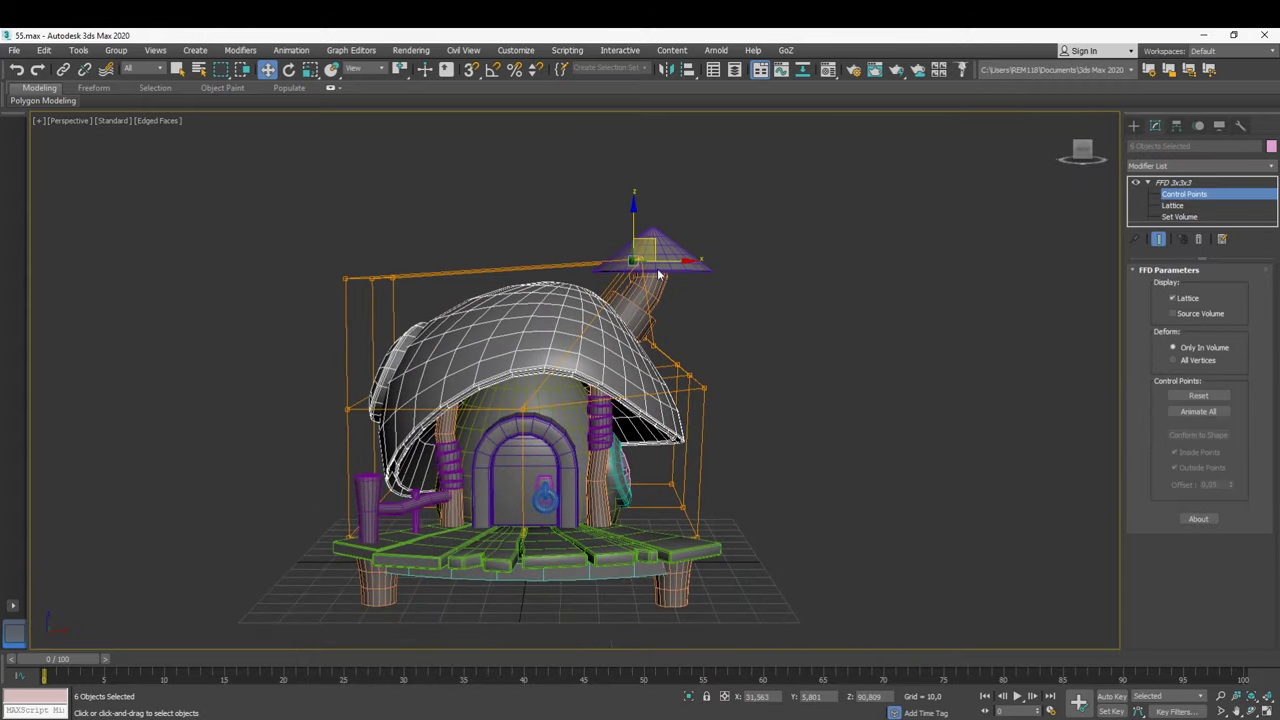
pyautogui.hotkey('ctrl', 'z')
# Step: Box-select the chimney and its conical cap, then swing to a three-quarter front view
pyautogui.moveTo(718, 474)
pyautogui.keyDown('alt'); pyautogui.mouseDown(button='middle')
pyautogui.moveTo(565, 420)
pyautogui.moveTo(736, 394)
pyautogui.mouseUp(button='middle'); pyautogui.keyUp('alt')
pyautogui.scroll(6, 736, 394)
pyautogui.moveTo(850, 152); pyautogui.dragTo(523, 380)
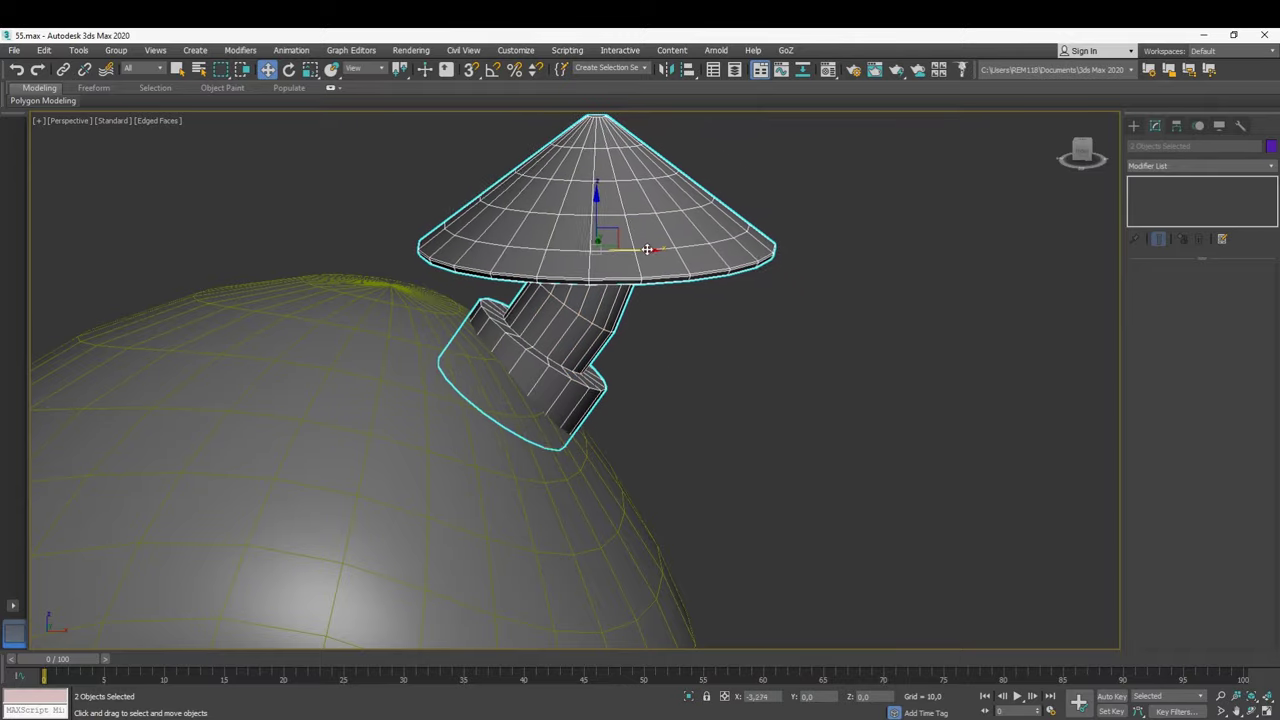
pyautogui.scroll(-5, 644, 366)
pyautogui.keyDown('alt'); pyautogui.moveTo(645, 366); pyautogui.dragTo(560, 380, button='middle'); pyautogui.keyUp('alt')
pyautogui.scroll(-5, 429, 306)
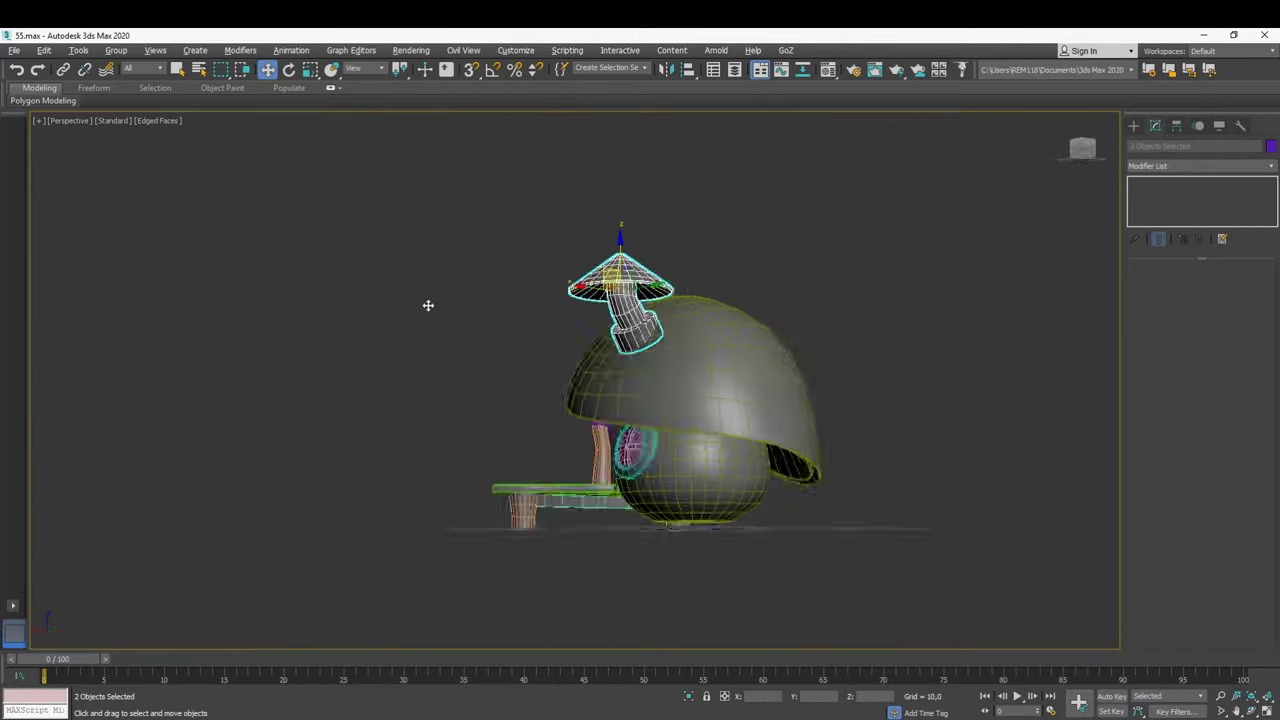
pyautogui.moveTo(429, 306)
pyautogui.keyDown('alt'); pyautogui.mouseDown(button='middle')
pyautogui.moveTo(608, 350)
pyautogui.moveTo(740, 346)
pyautogui.moveTo(694, 312)
pyautogui.moveTo(696, 356)
pyautogui.moveTo(555, 477)
pyautogui.moveTo(923, 340)
pyautogui.moveTo(820, 397)
pyautogui.moveTo(760, 390)
pyautogui.moveTo(880, 372)
pyautogui.moveTo(671, 371)
pyautogui.moveTo(849, 380)
pyautogui.moveTo(760, 391)
pyautogui.moveTo(794, 414)
pyautogui.moveTo(714, 383)
pyautogui.moveTo(763, 386)
pyautogui.moveTo(691, 416)
pyautogui.mouseUp(button='middle'); pyautogui.keyUp('alt')
# Step: Set the chimney collar chamfer to 2 segments and return to plain shading with nothing selected
pyautogui.click(555, 477)
pyautogui.press('F4')
pyautogui.click(763, 386)
pyautogui.click(691, 416)
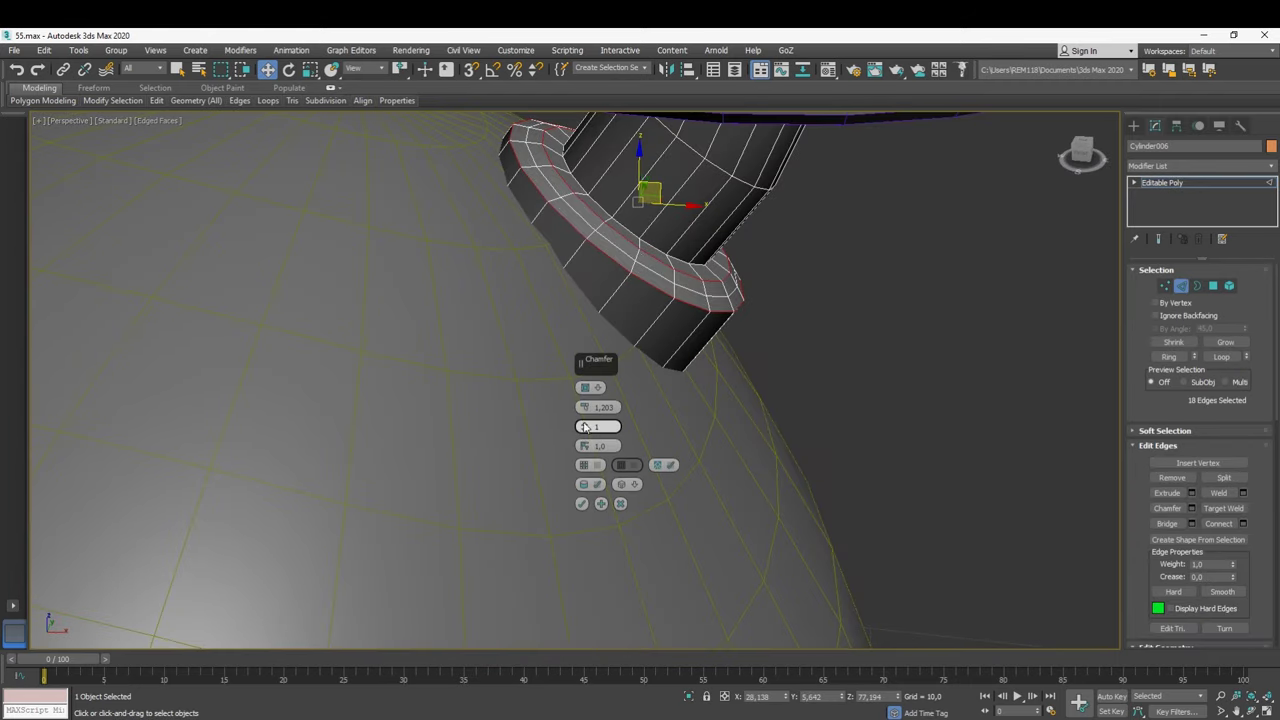
pyautogui.moveTo(585, 431); pyautogui.dragTo(586, 428)
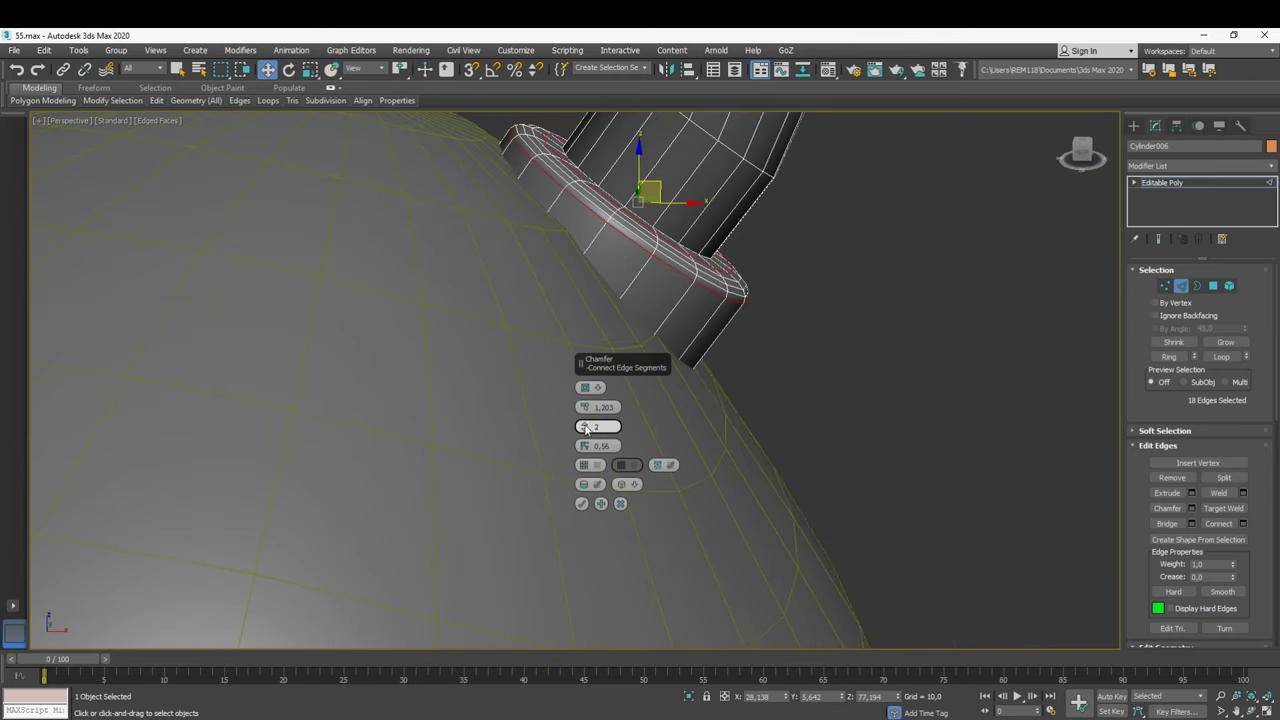
pyautogui.moveTo(871, 407)
pyautogui.keyDown('alt'); pyautogui.mouseDown(button='middle')
pyautogui.moveTo(843, 371)
pyautogui.moveTo(590, 558)
pyautogui.moveTo(570, 540)
pyautogui.moveTo(520, 540)
pyautogui.mouseUp(button='middle'); pyautogui.keyUp('alt')
pyautogui.scroll(-3, 843, 371)
pyautogui.press('F4')
pyautogui.click(812, 370)
pyautogui.scroll(5, 812, 370)
pyautogui.scroll(-4, 568, 537)
# Step: Draw a flat slab box below the round window and give it the grey material
pyautogui.scroll(3, 520, 540)
pyautogui.click(1172, 205)
pyautogui.press('s')
pyautogui.moveTo(609, 520); pyautogui.dragTo(735, 488)
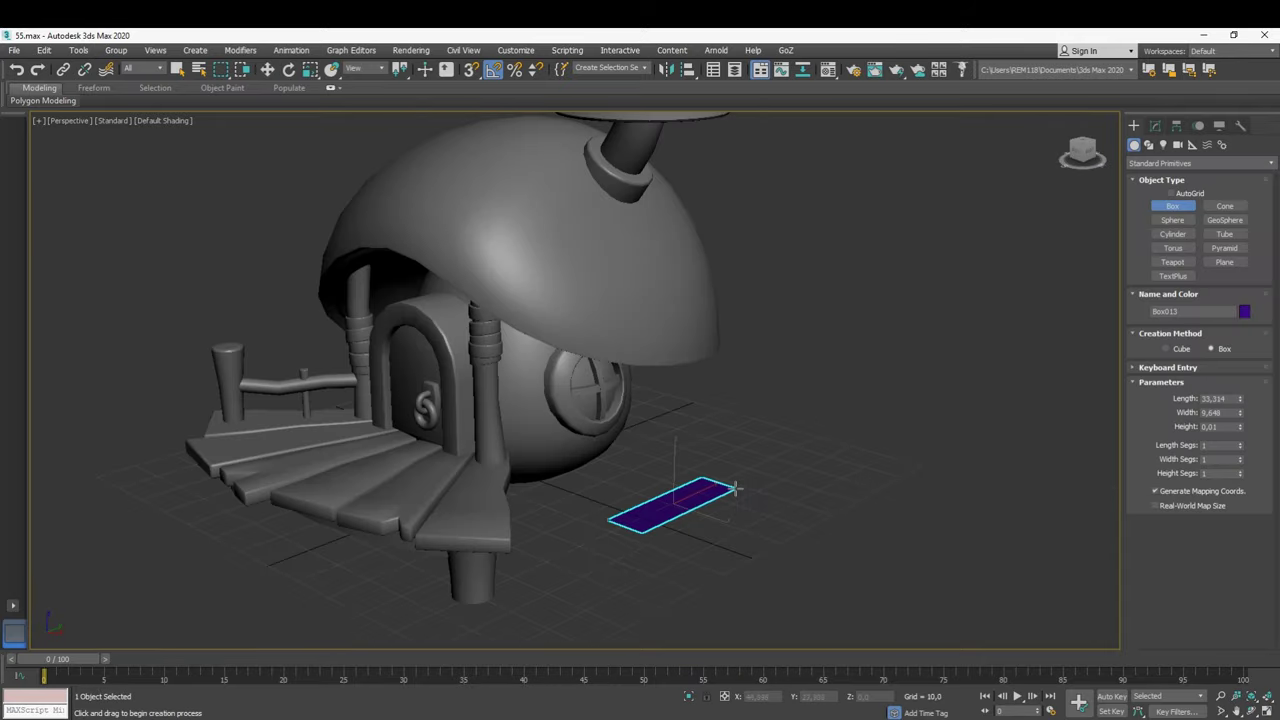
pyautogui.press('m')
pyautogui.moveTo(1000, 223); pyautogui.dragTo(714, 486)
pyautogui.press('m')
# Step: Convert the box to Editable Poly and connect its long edge ring to add sections
pyautogui.rightClick(700, 480)
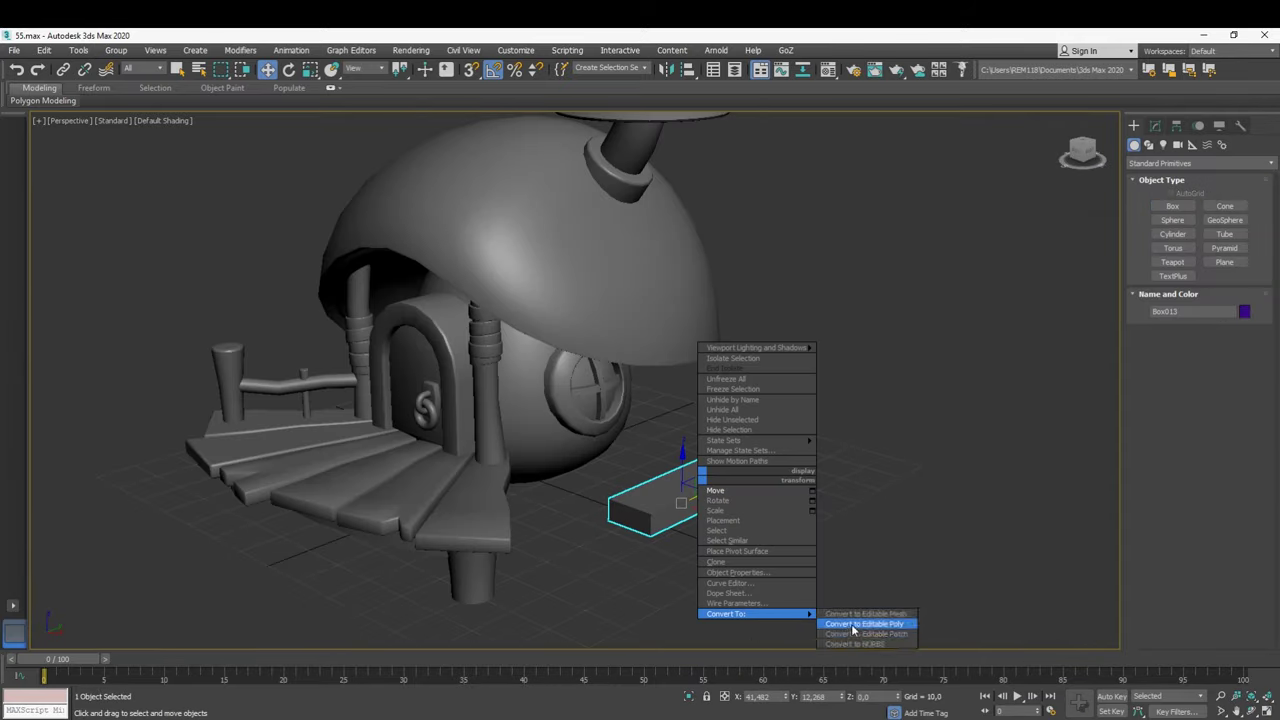
pyautogui.click(849, 623)
pyautogui.press('F4')
pyautogui.click(1181, 286)
pyautogui.keyDown('alt'); pyautogui.moveTo(700, 460); pyautogui.dragTo(745, 458, button='middle'); pyautogui.keyUp('alt')
pyautogui.doubleClick(690, 432)
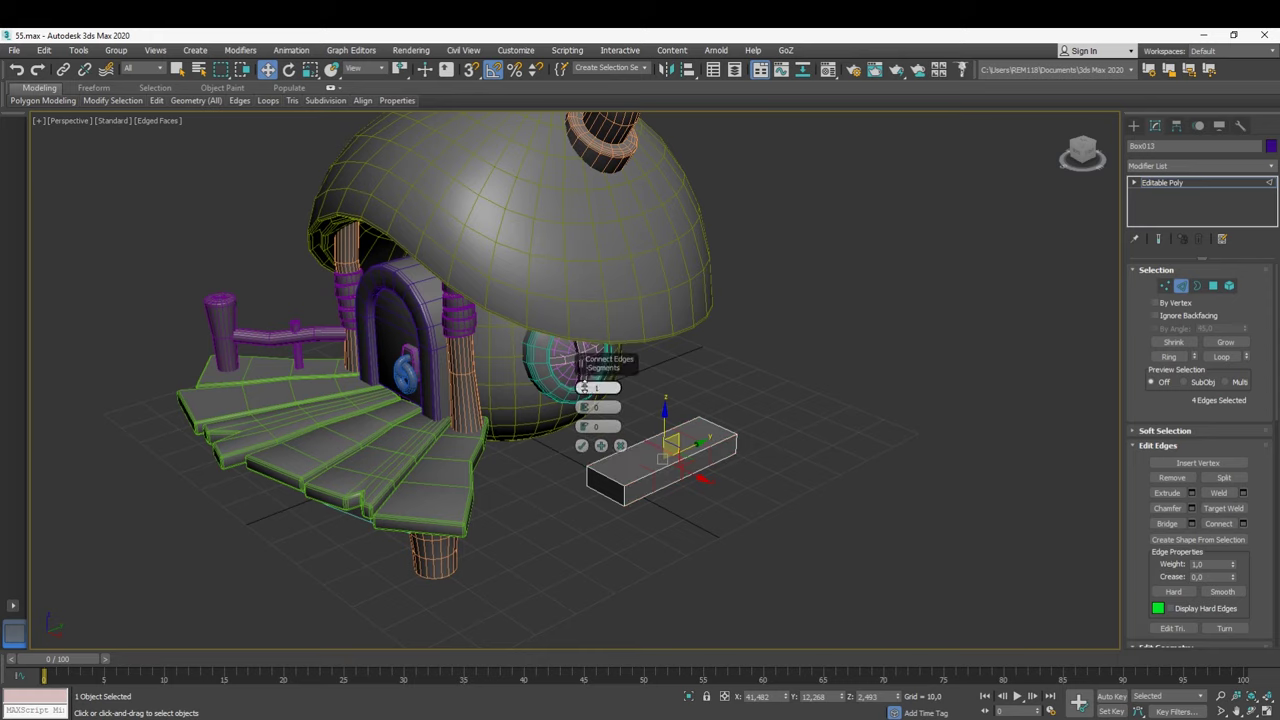
pyautogui.moveTo(586, 390); pyautogui.dragTo(588, 380)
pyautogui.click(1181, 286)
pyautogui.moveTo(700, 470)
pyautogui.keyDown('alt'); pyautogui.mouseDown(button='middle')
pyautogui.moveTo(663, 494)
pyautogui.moveTo(586, 386)
pyautogui.moveTo(491, 349)
pyautogui.moveTo(529, 429)
pyautogui.moveTo(569, 447)
pyautogui.mouseUp(button='middle'); pyautogui.keyUp('alt')
# Step: Add a Bend modifier with angle -53.5 on the Y axis to curve the box along the wall
pyautogui.press('r')
pyautogui.click(1200, 165)
pyautogui.click(1185, 320)
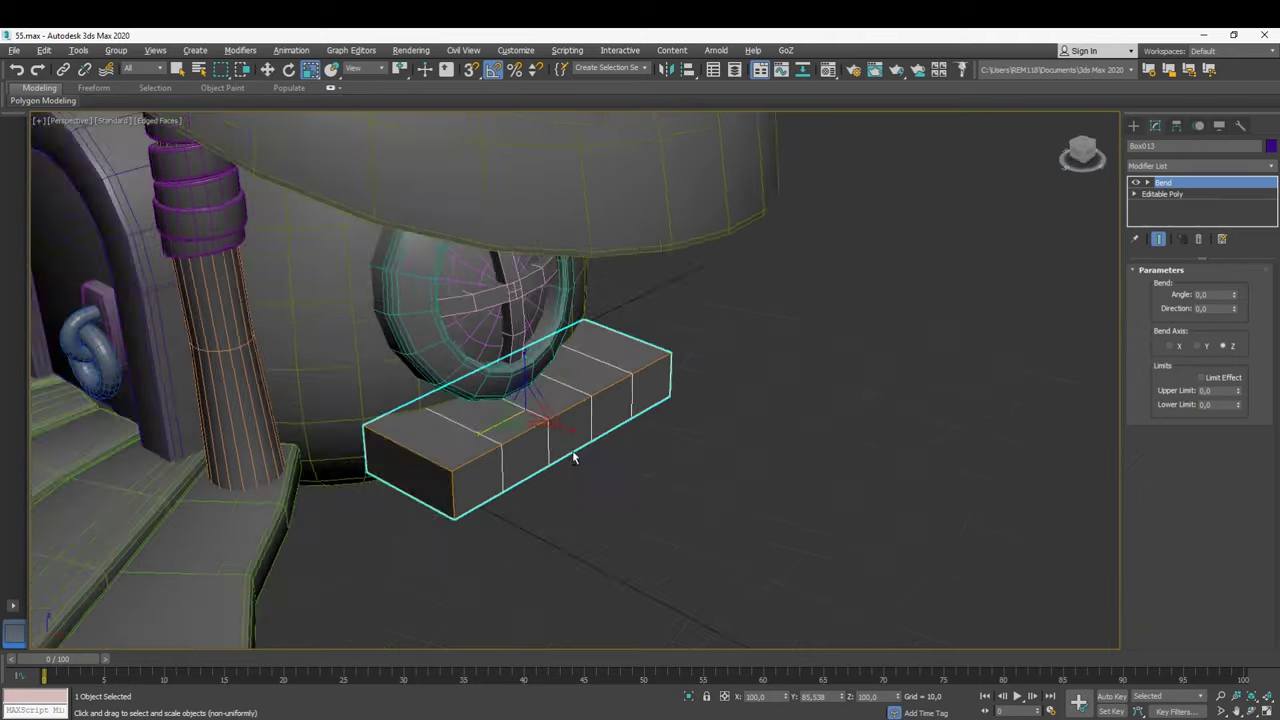
pyautogui.moveTo(1240, 353); pyautogui.dragTo(1240, 362)
pyautogui.moveTo(700, 480)
pyautogui.keyDown('alt'); pyautogui.mouseDown(button='middle')
pyautogui.moveTo(651, 523)
pyautogui.moveTo(522, 408)
pyautogui.moveTo(591, 411)
pyautogui.moveTo(571, 443)
pyautogui.moveTo(752, 396)
pyautogui.mouseUp(button='middle'); pyautogui.keyUp('alt')
# Step: Draw a thin box, rotate it -25° and tilt it -20°, then scale and position it as a board
pyautogui.click(752, 396)
pyautogui.moveTo(648, 497); pyautogui.dragTo(775, 436)
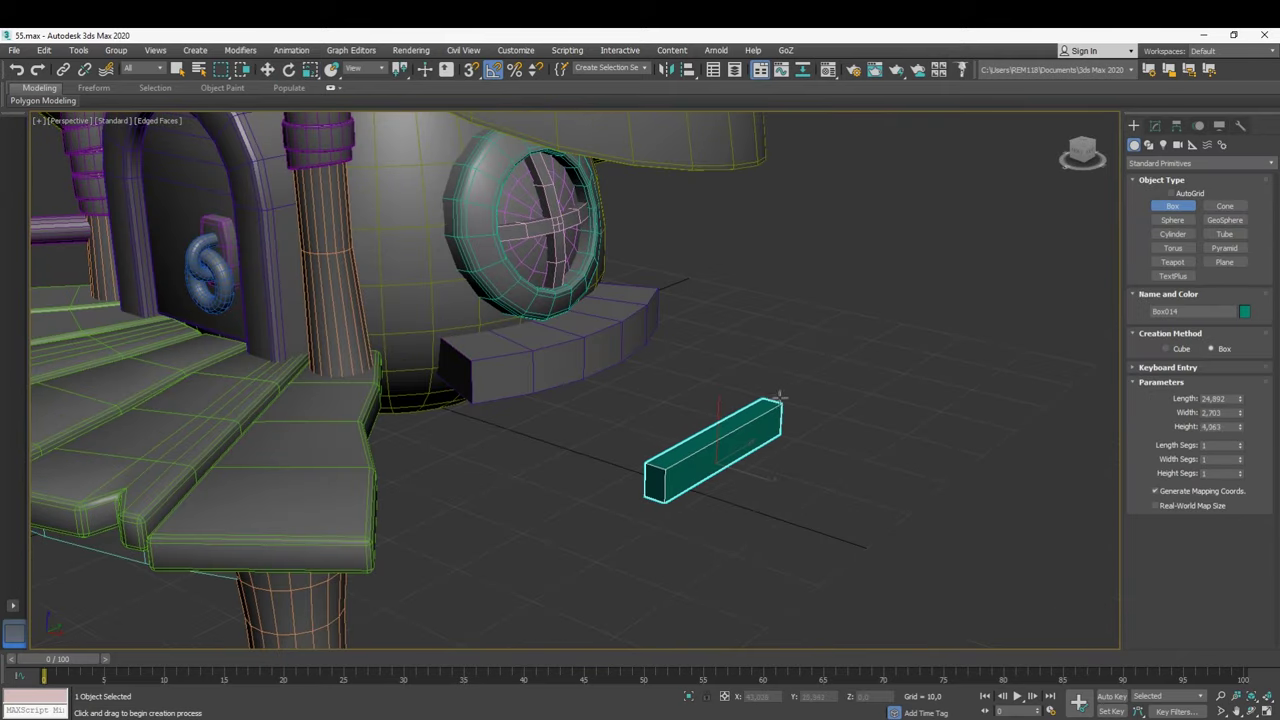
pyautogui.press('e')
pyautogui.moveTo(748, 486); pyautogui.dragTo(720, 487)
pyautogui.keyDown('alt'); pyautogui.moveTo(679, 475); pyautogui.dragTo(619, 508, button='middle'); pyautogui.keyUp('alt')
pyautogui.moveTo(619, 508); pyautogui.dragTo(619, 513)
pyautogui.keyDown('alt'); pyautogui.moveTo(619, 513); pyautogui.dragTo(588, 540, button='middle'); pyautogui.keyUp('alt')
pyautogui.rightClick(588, 540)
pyautogui.click(590, 567)
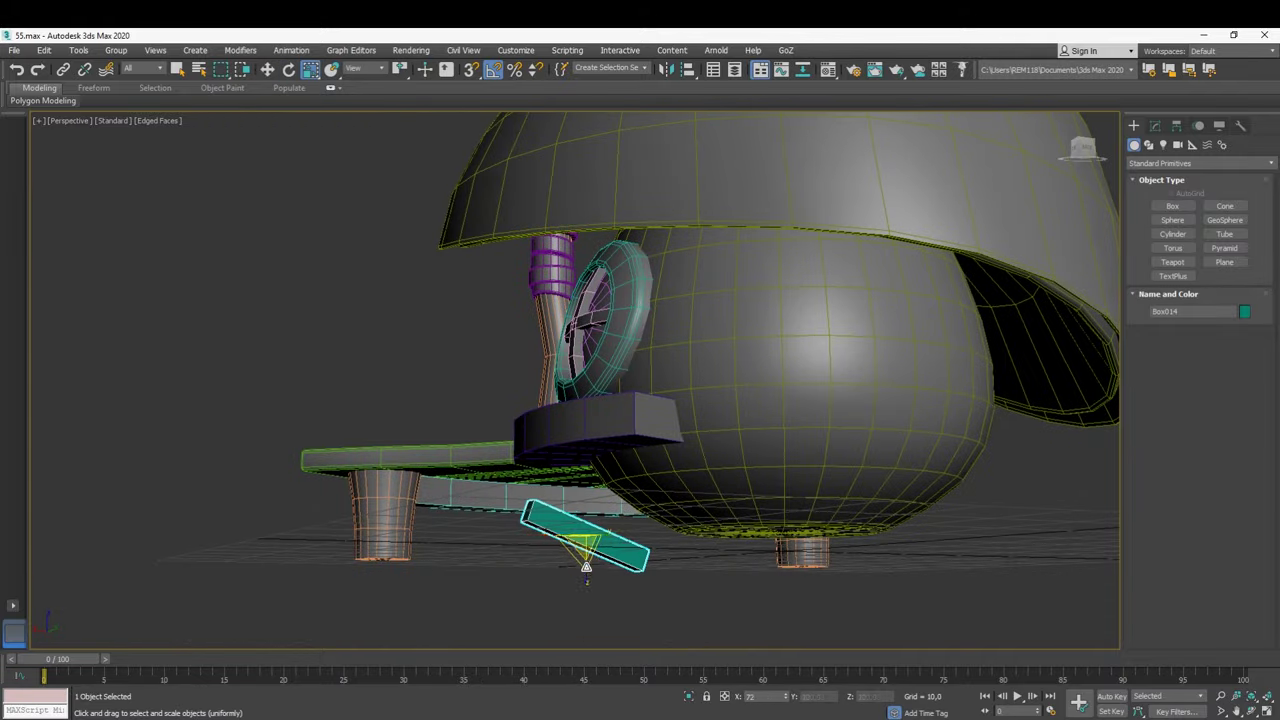
pyautogui.moveTo(598, 457)
pyautogui.keyDown('alt'); pyautogui.mouseDown(button='middle')
pyautogui.moveTo(586, 451)
pyautogui.moveTo(612, 447)
pyautogui.moveTo(723, 571)
pyautogui.moveTo(660, 470)
pyautogui.moveTo(723, 578)
pyautogui.moveTo(632, 503)
pyautogui.mouseUp(button='middle'); pyautogui.keyUp('alt')
pyautogui.rightClick(612, 447)
pyautogui.click(624, 462)
pyautogui.press('w')
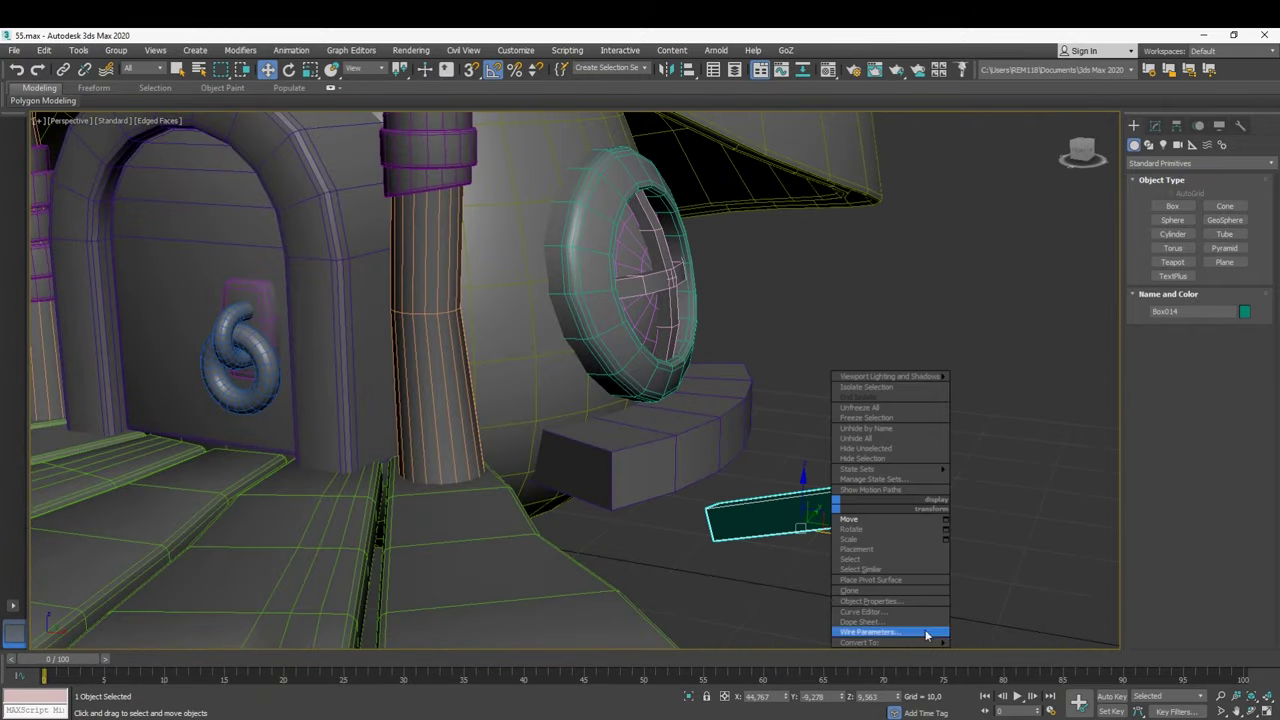
# Step: Convert the board to Editable Poly and angle it to follow the underside of the ledge
pyautogui.click(990, 652)
pyautogui.click(582, 445)
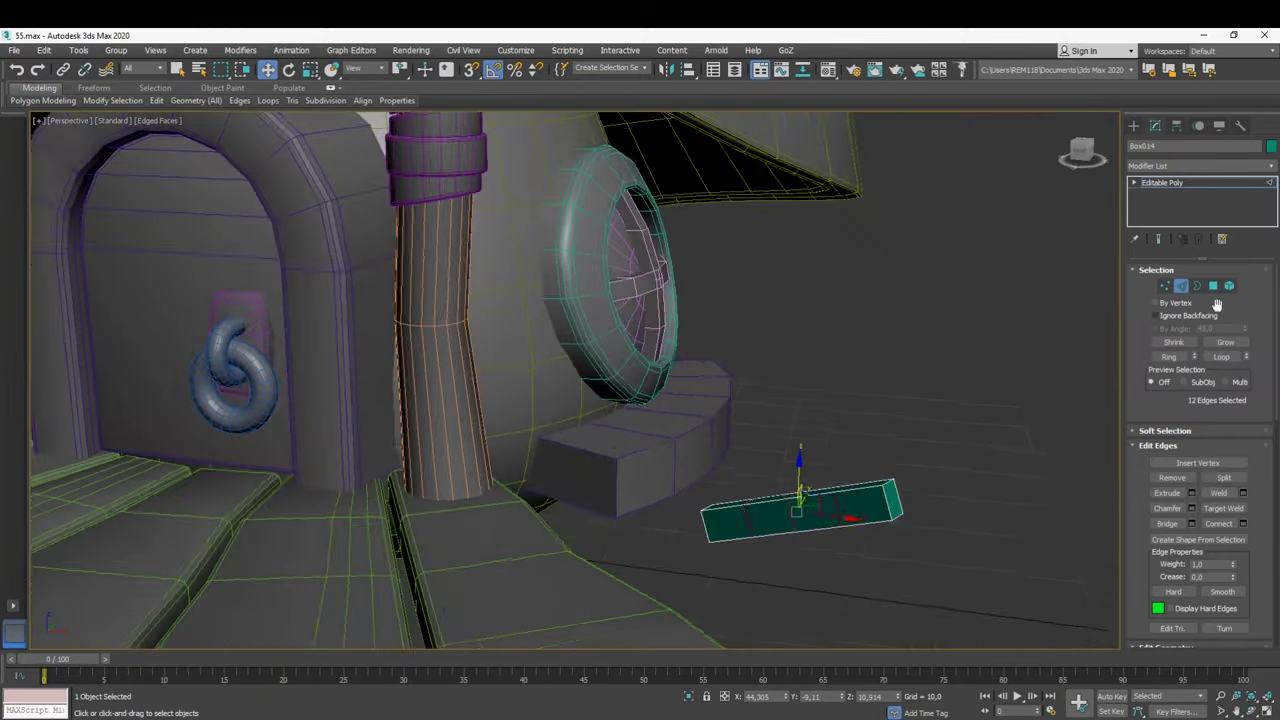
pyautogui.press('4')
pyautogui.moveTo(600, 450)
pyautogui.keyDown('alt'); pyautogui.mouseDown(button='middle')
pyautogui.moveTo(697, 374)
pyautogui.moveTo(885, 358)
pyautogui.moveTo(711, 549)
pyautogui.moveTo(646, 514)
pyautogui.moveTo(689, 437)
pyautogui.moveTo(750, 450)
pyautogui.moveTo(617, 425)
pyautogui.mouseUp(button='middle'); pyautogui.keyUp('alt')
pyautogui.press('4')
pyautogui.rightClick(617, 425)
pyautogui.moveTo(883, 507)
pyautogui.keyDown('alt'); pyautogui.mouseDown(button='middle')
pyautogui.moveTo(790, 440)
pyautogui.moveTo(756, 352)
pyautogui.moveTo(594, 151)
pyautogui.mouseUp(button='middle'); pyautogui.keyUp('alt')
pyautogui.press('e')
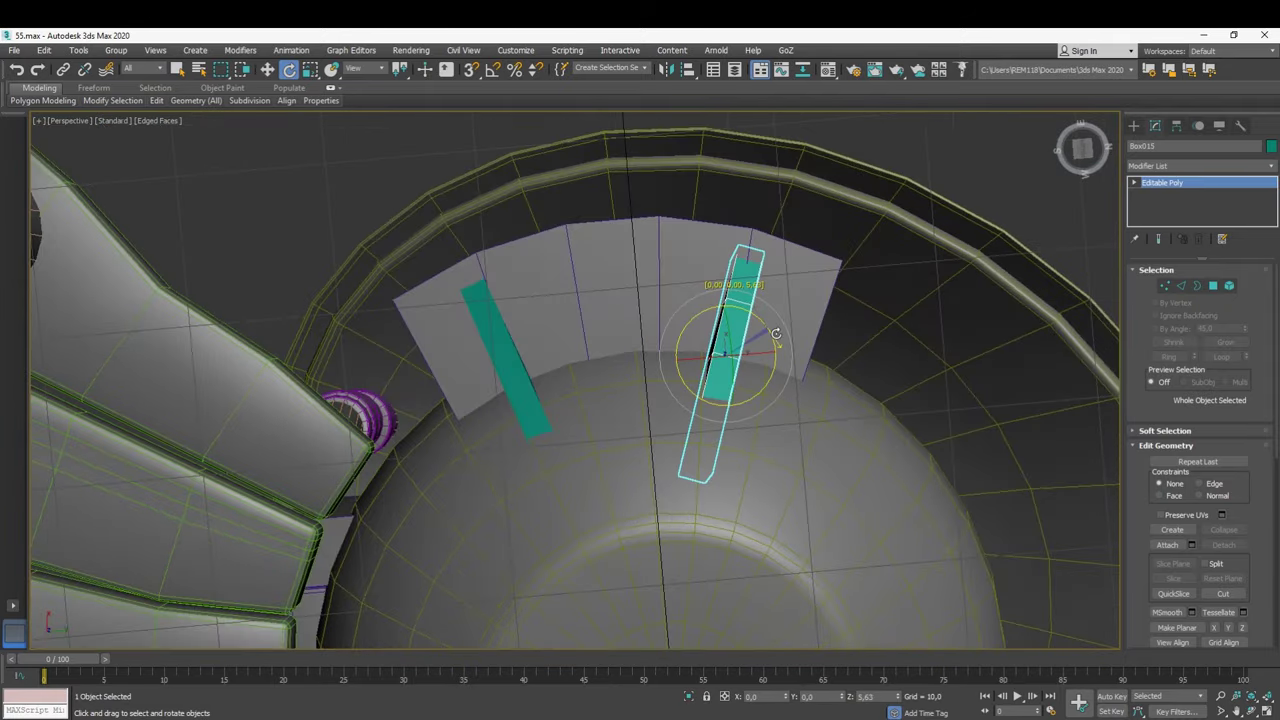
pyautogui.keyDown('alt'); pyautogui.moveTo(776, 334); pyautogui.dragTo(676, 360, button='middle'); pyautogui.keyUp('alt')
pyautogui.press('w')
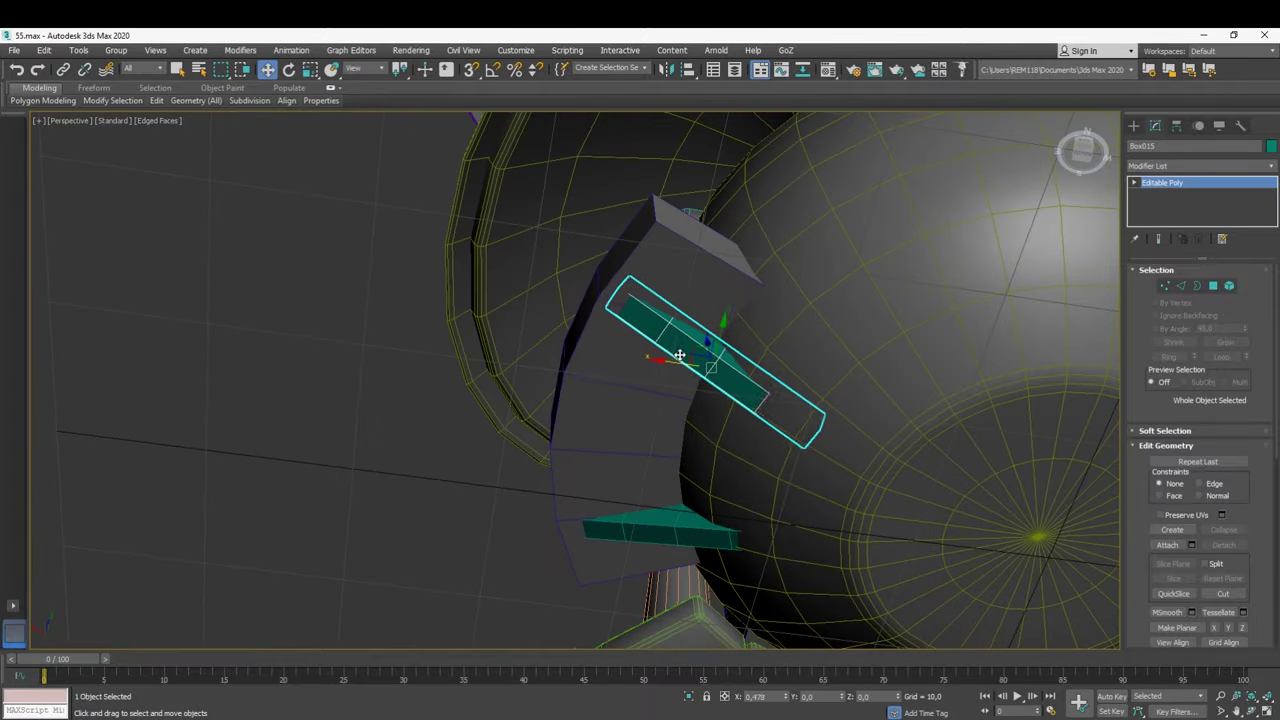
pyautogui.moveTo(684, 357)
pyautogui.keyDown('alt'); pyautogui.mouseDown(button='middle')
pyautogui.moveTo(800, 377)
pyautogui.moveTo(793, 447)
pyautogui.moveTo(754, 377)
pyautogui.moveTo(771, 409)
pyautogui.moveTo(729, 371)
pyautogui.moveTo(760, 330)
pyautogui.mouseUp(button='middle'); pyautogui.keyUp('alt')
pyautogui.press('e')
pyautogui.press('m')
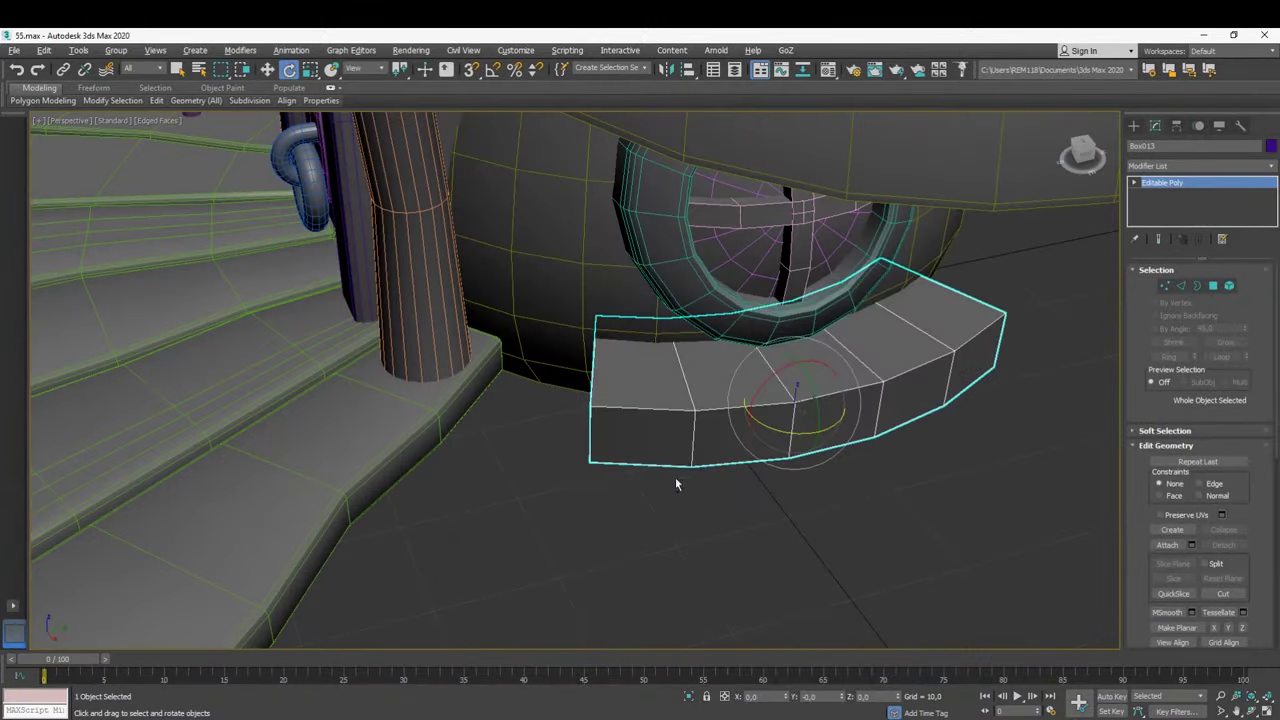
# Step: Preview Connect Edges across the curved ledge with 2 segments and Pinch -39
pyautogui.keyDown('alt'); pyautogui.moveTo(1098, 386); pyautogui.dragTo(760, 430, button='middle'); pyautogui.keyUp('alt')
pyautogui.click(746, 418)
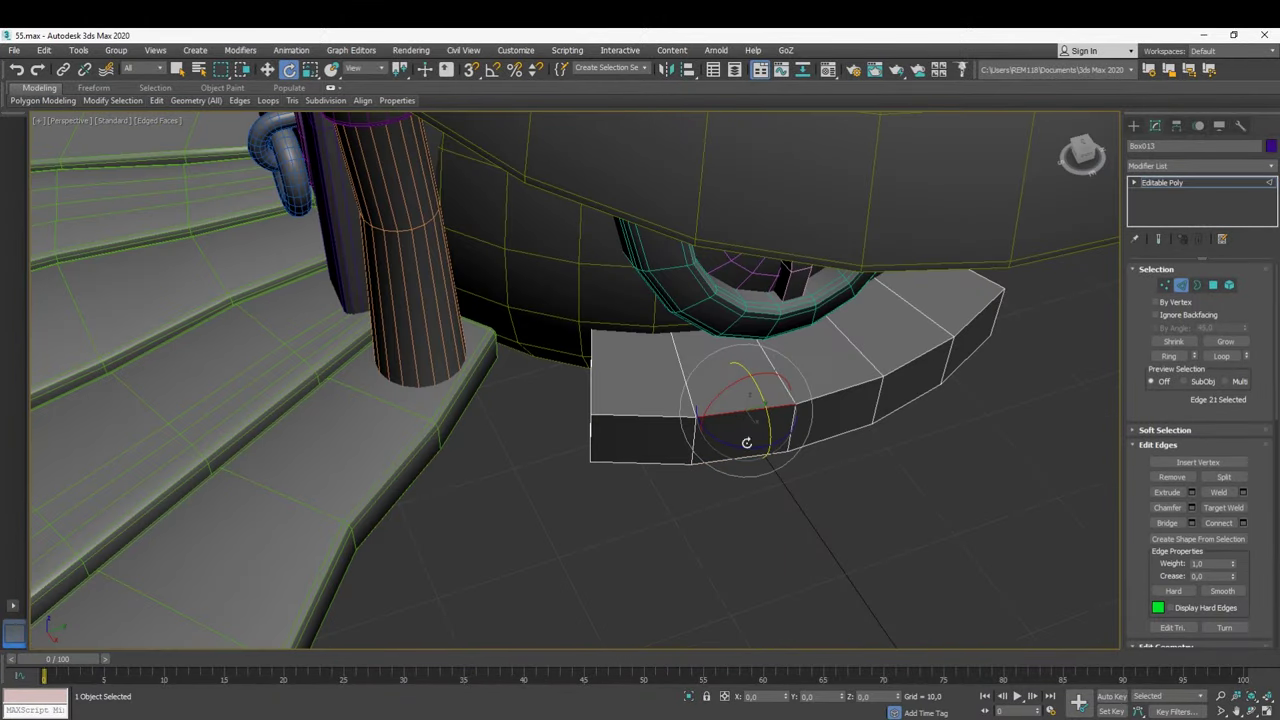
pyautogui.hotkey('ctrl', 'shift', 'e')
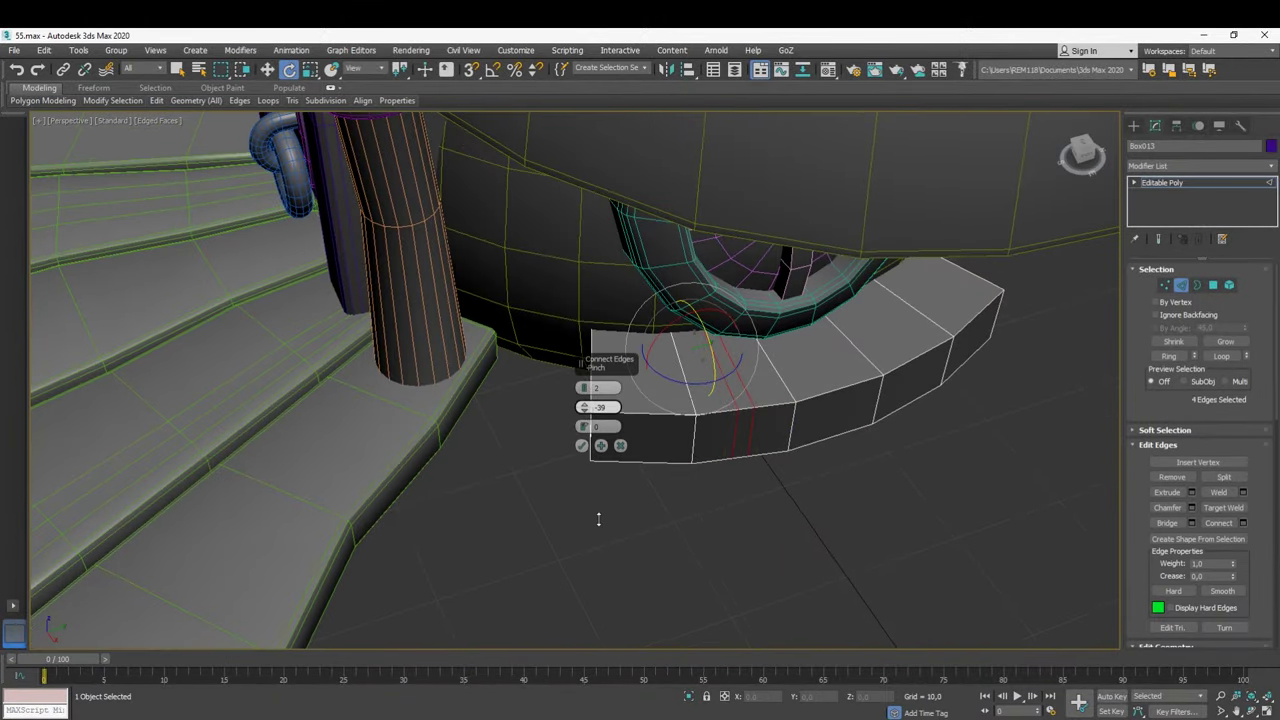
# Step: Apply the pinched edge loops and move two ledge vertices to form a stepped notch
pyautogui.click(582, 447)
pyautogui.keyDown('alt'); pyautogui.moveTo(683, 423); pyautogui.dragTo(694, 283, button='middle'); pyautogui.keyUp('alt')
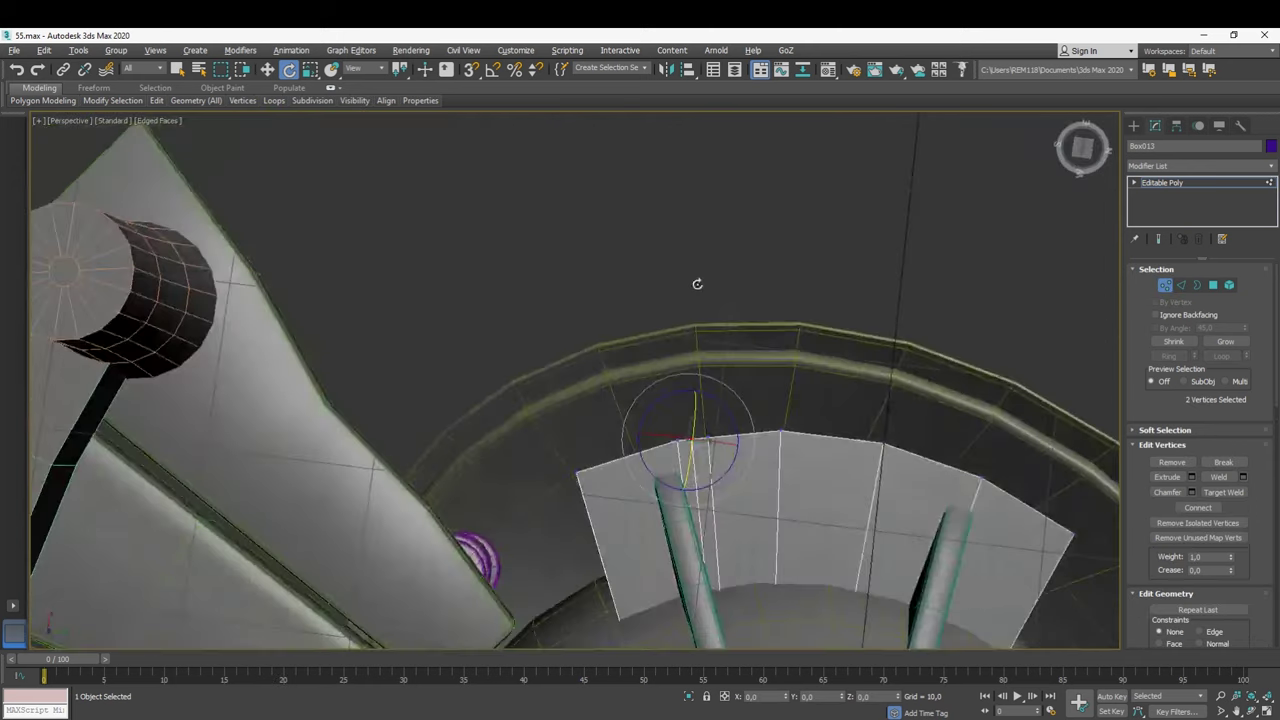
pyautogui.press('1')
pyautogui.press('w')
pyautogui.scroll(-5, 712, 465)
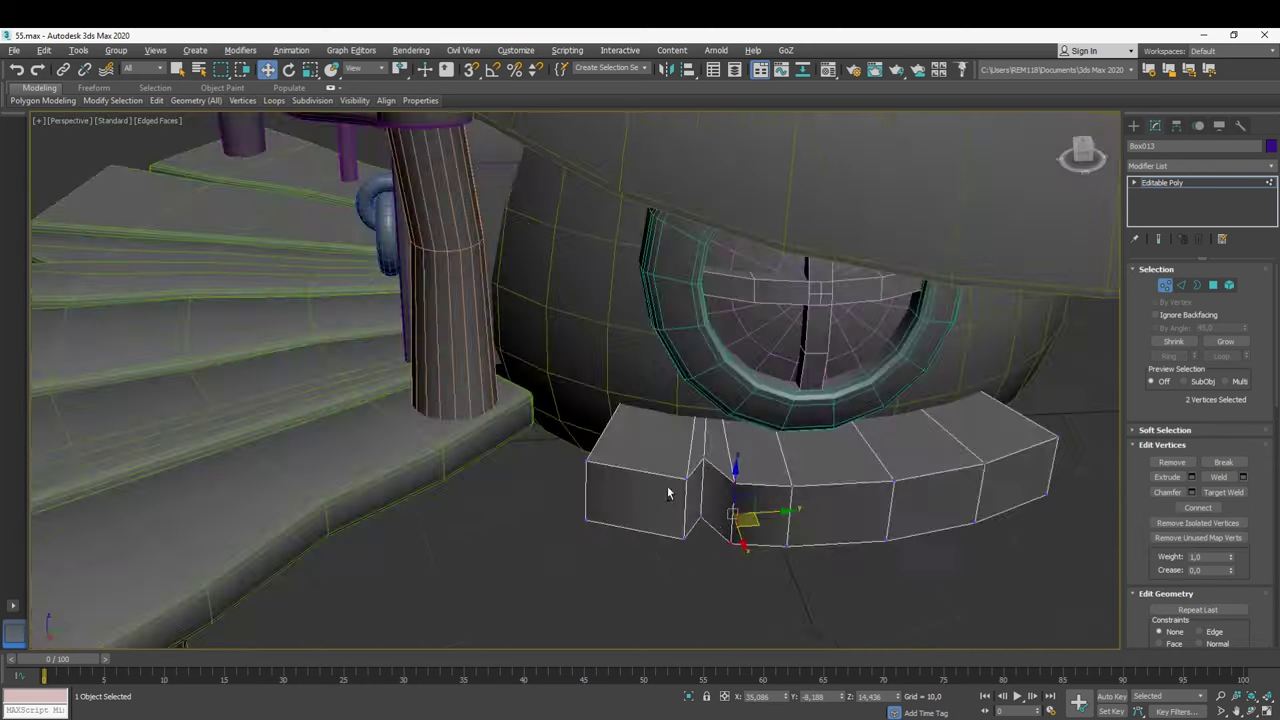
pyautogui.keyDown('alt'); pyautogui.moveTo(667, 486); pyautogui.dragTo(715, 511, button='middle'); pyautogui.keyUp('alt')
pyautogui.click(715, 511)
pyautogui.press('z')
# Step: Add a Chamfer modifier to soften the ledge edges and collapse it into the mesh
pyautogui.click(1200, 165)
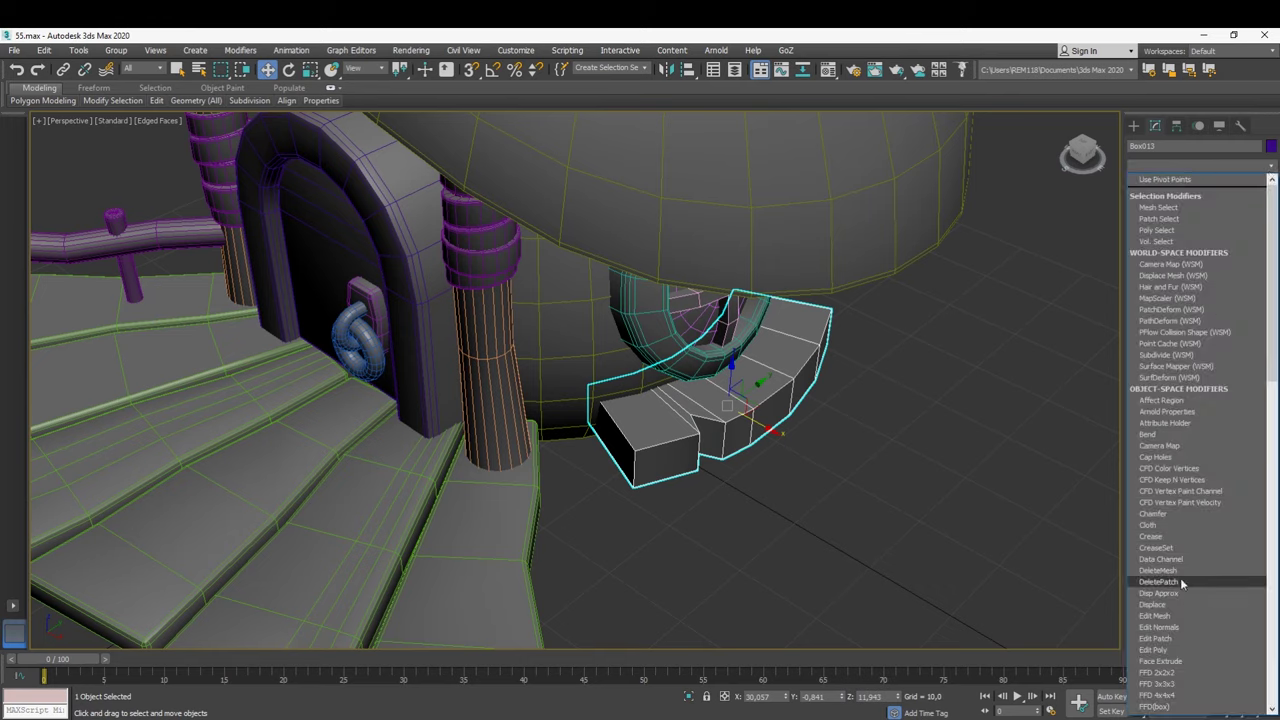
pyautogui.click(1170, 250)
pyautogui.scroll(3, 1100, 492)
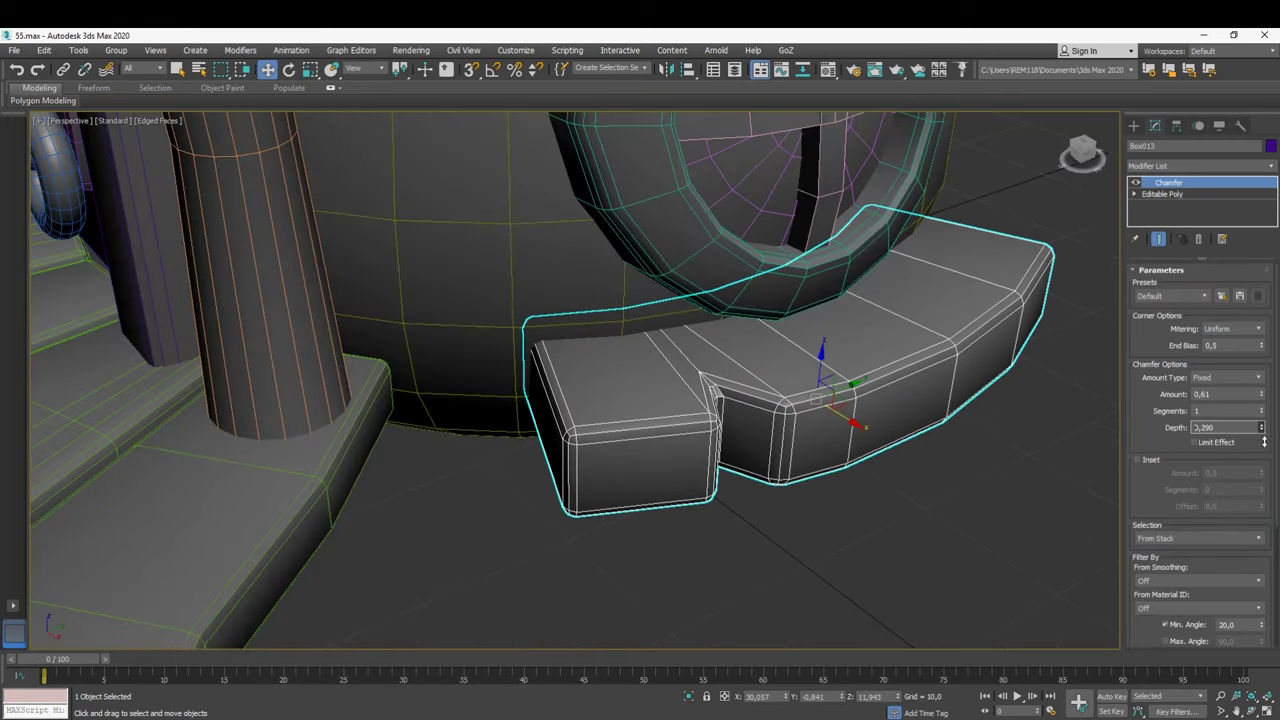
pyautogui.press('F4')
pyautogui.moveTo(694, 486)
pyautogui.keyDown('alt'); pyautogui.mouseDown(button='middle')
pyautogui.moveTo(707, 457)
pyautogui.moveTo(680, 440)
pyautogui.mouseUp(button='middle'); pyautogui.keyUp('alt')
pyautogui.scroll(4, 700, 465)
# Step: Select polygons on the step to adjust their smoothing groups, then view the house three-quarter
pyautogui.press('4')
pyautogui.click(648, 427)
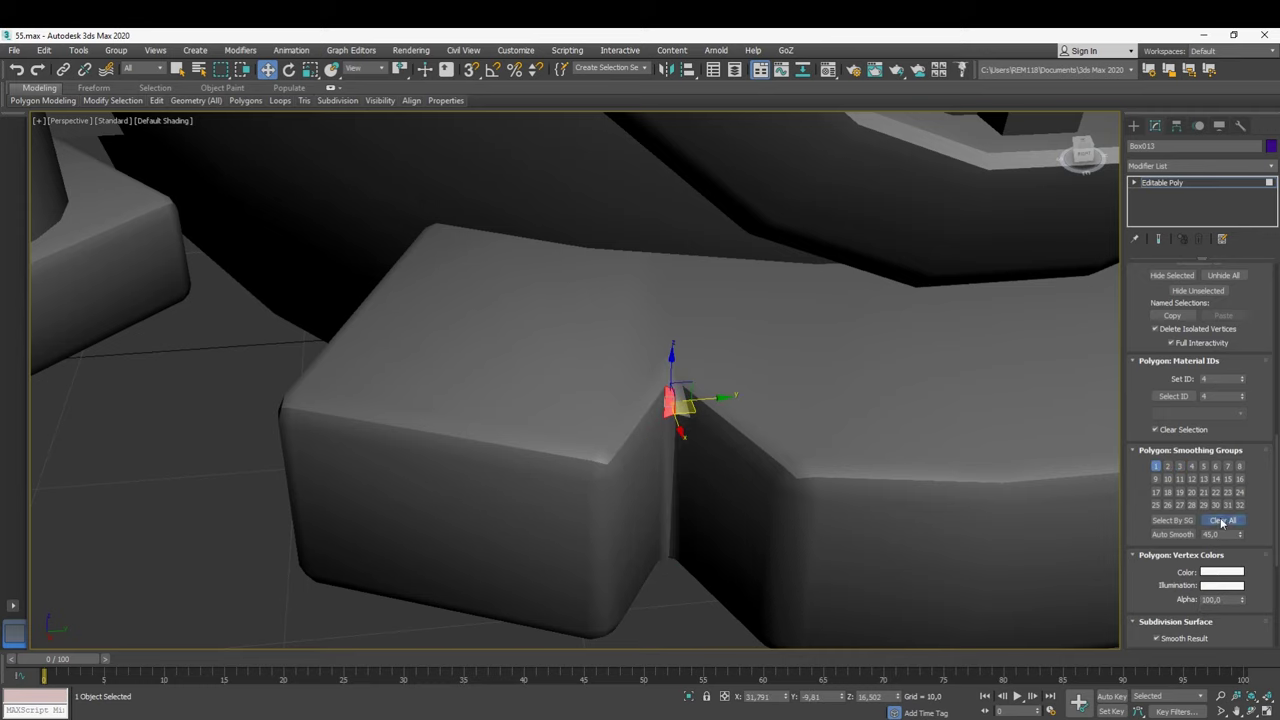
pyautogui.scroll(-3, 682, 500)
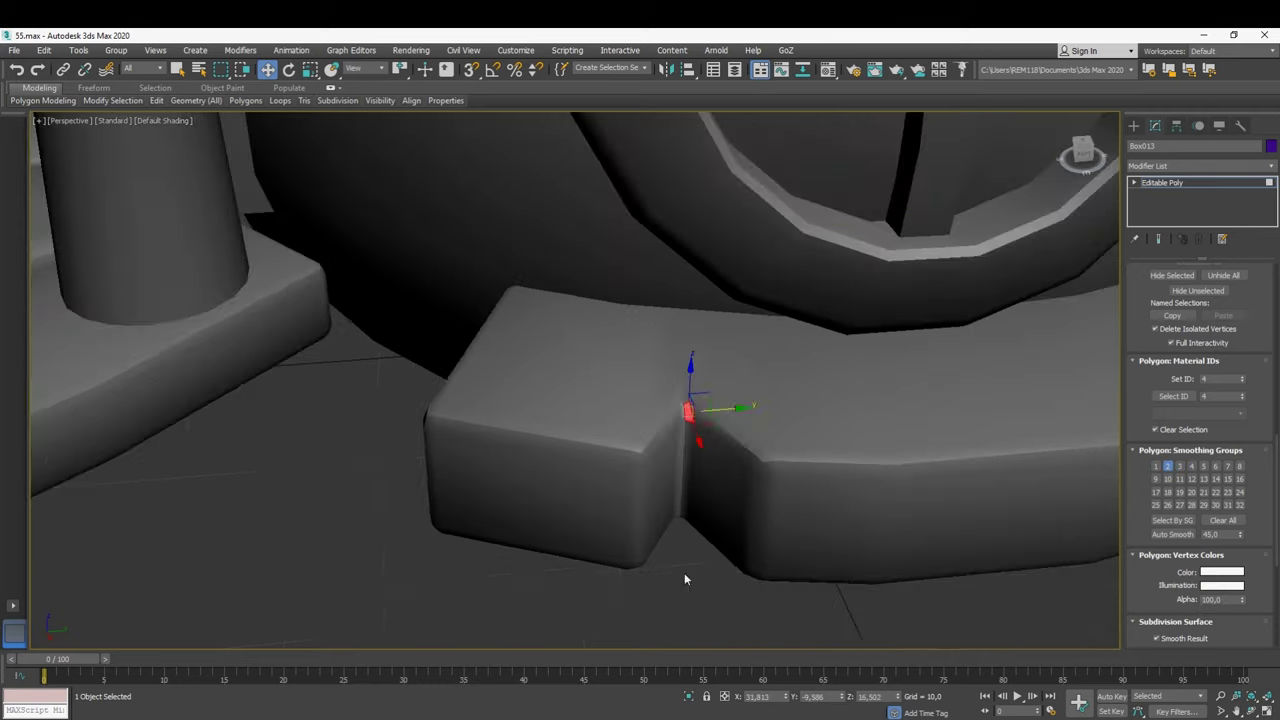
pyautogui.scroll(-5, 720, 575)
pyautogui.scroll(-4, 775, 550)
pyautogui.scroll(10, 780, 515)
pyautogui.click(773, 498)
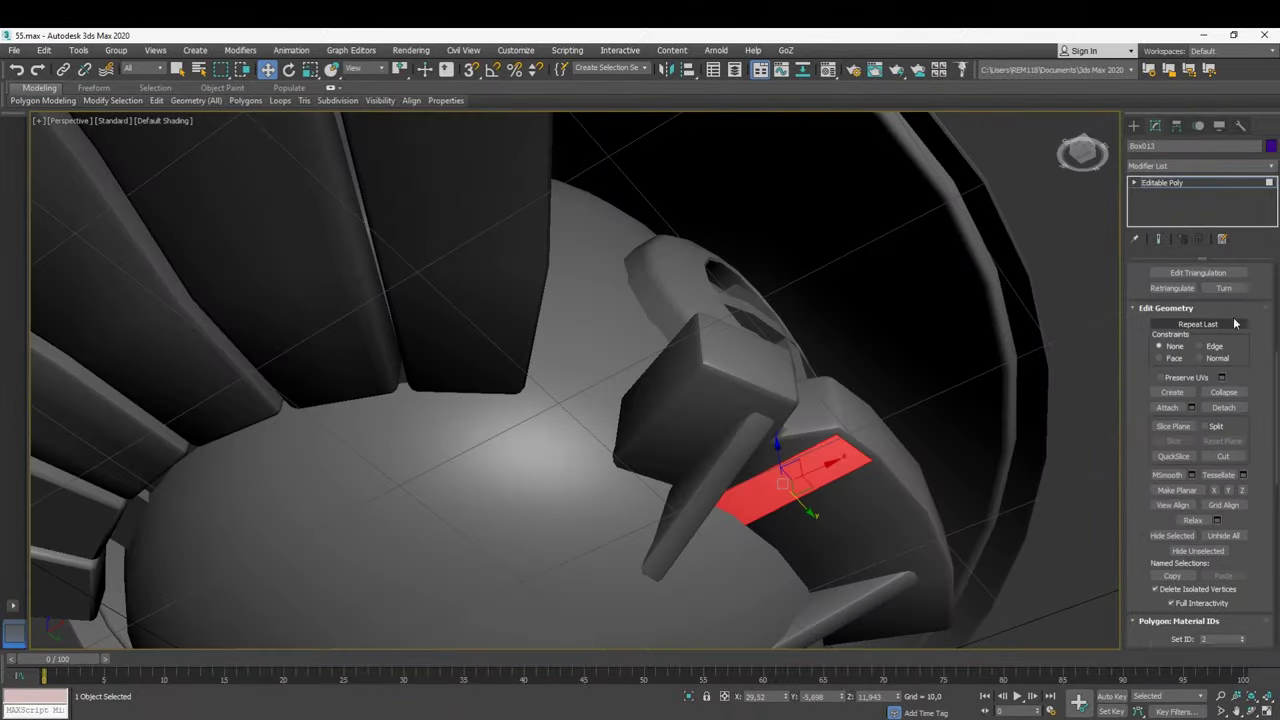
pyautogui.press('4')
pyautogui.scroll(-5, 773, 498)
pyautogui.moveTo(773, 498)
pyautogui.keyDown('alt'); pyautogui.mouseDown(button='middle')
pyautogui.moveTo(837, 420)
pyautogui.moveTo(712, 425)
pyautogui.moveTo(820, 514)
pyautogui.moveTo(760, 514)
pyautogui.mouseUp(button='middle'); pyautogui.keyUp('alt')
pyautogui.scroll(3, 712, 425)
pyautogui.scroll(-3, 712, 425)
pyautogui.scroll(-3, 820, 514)
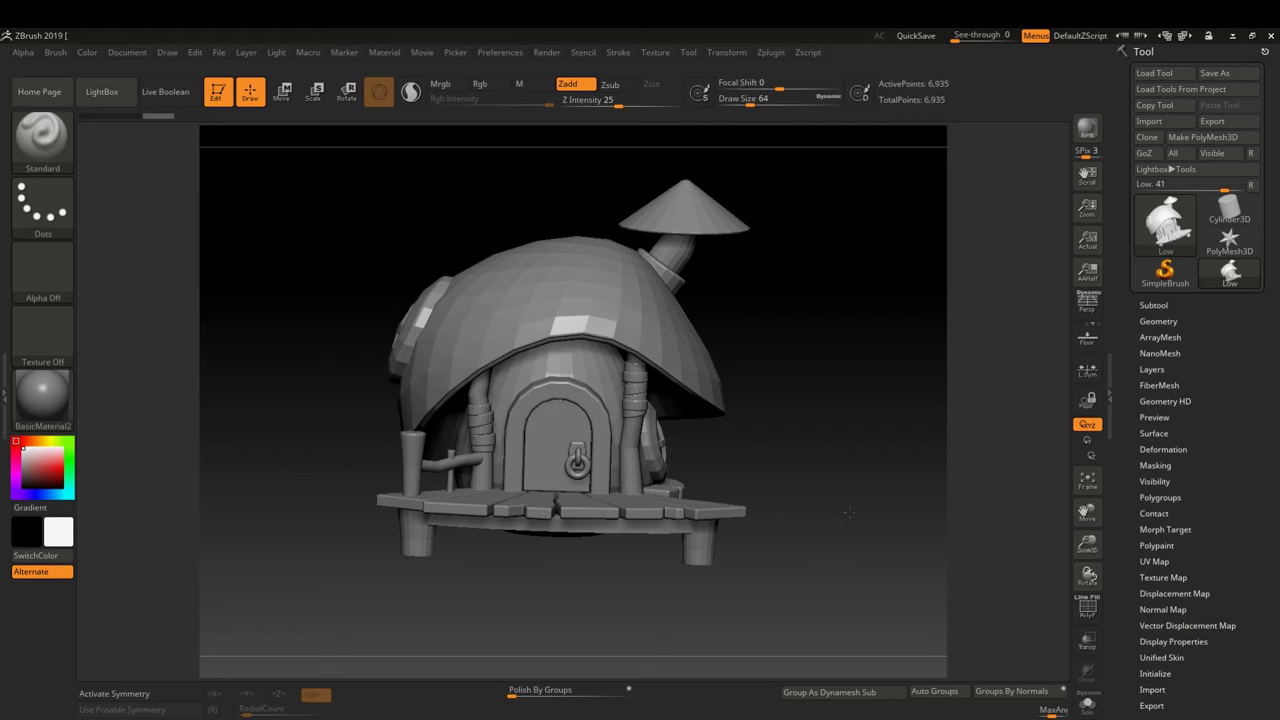
pyautogui.moveTo(849, 512); pyautogui.dragTo(980, 366)
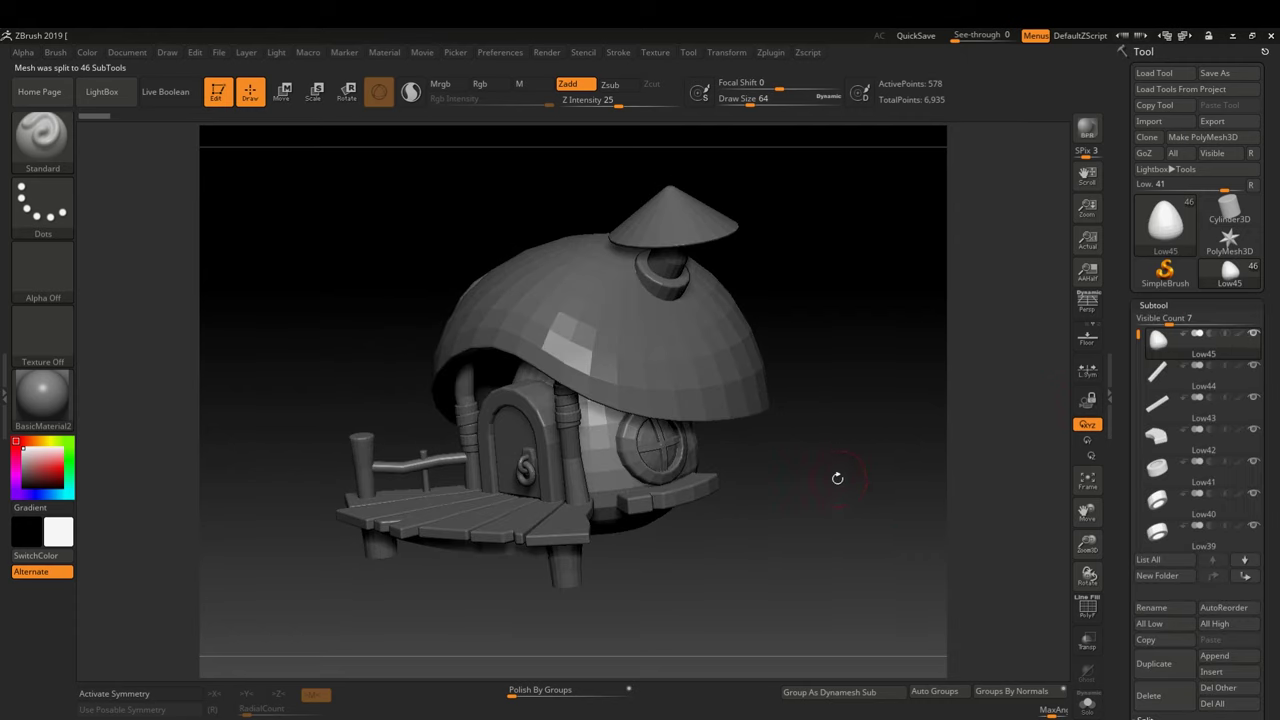
# Step: Isolate the roof subtool with its polygon wireframe shown and subdivide it with Ctrl+D
pyautogui.moveTo(837, 480); pyautogui.dragTo(850, 470)
pyautogui.keyDown('alt'); pyautogui.click(640, 300); pyautogui.keyUp('alt')
pyautogui.hotkey('shift', 'f')
pyautogui.press('f')
pyautogui.moveTo(760, 620); pyautogui.dragTo(779, 530)
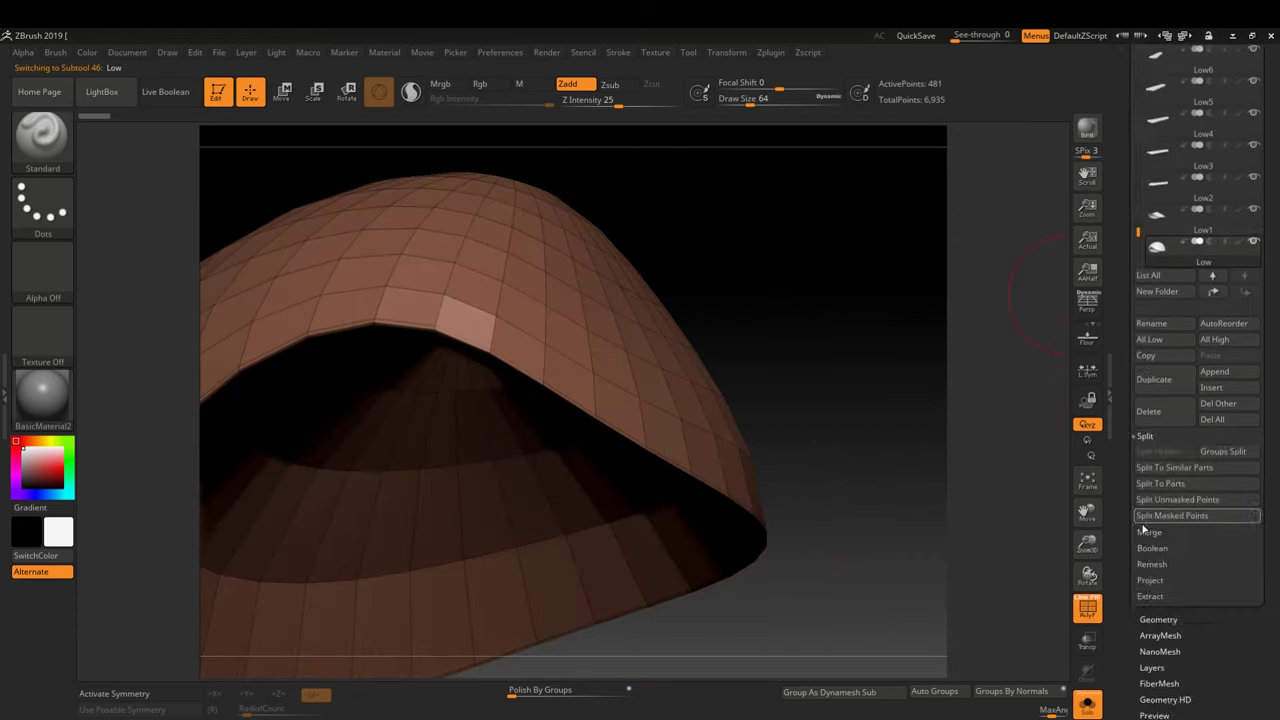
pyautogui.hotkey('ctrl', 'd')
pyautogui.hotkey('ctrl', 'd')
pyautogui.hotkey('ctrl', 'd')
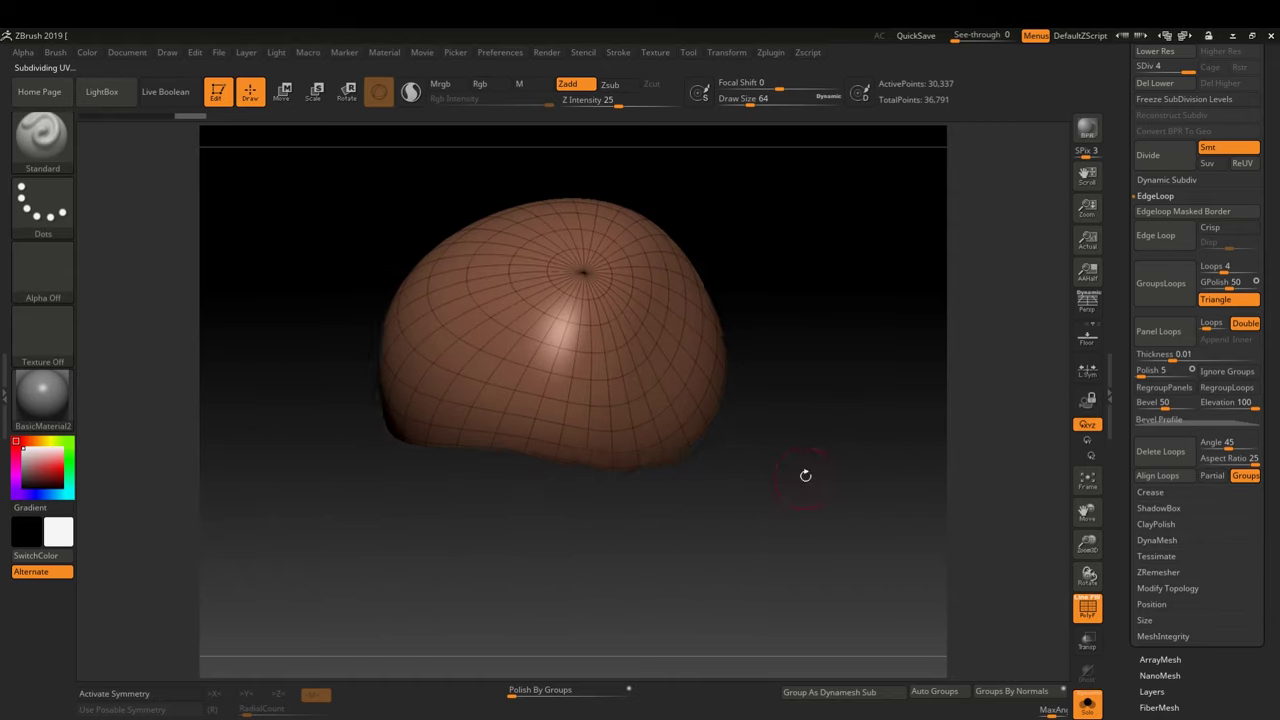
pyautogui.click(1157, 540)
# Step: DynaMesh the active piece despite its subdivision levels, subdivide it smooth, and solo the green pipe
pyautogui.click(1156, 283)
pyautogui.click(1160, 306)
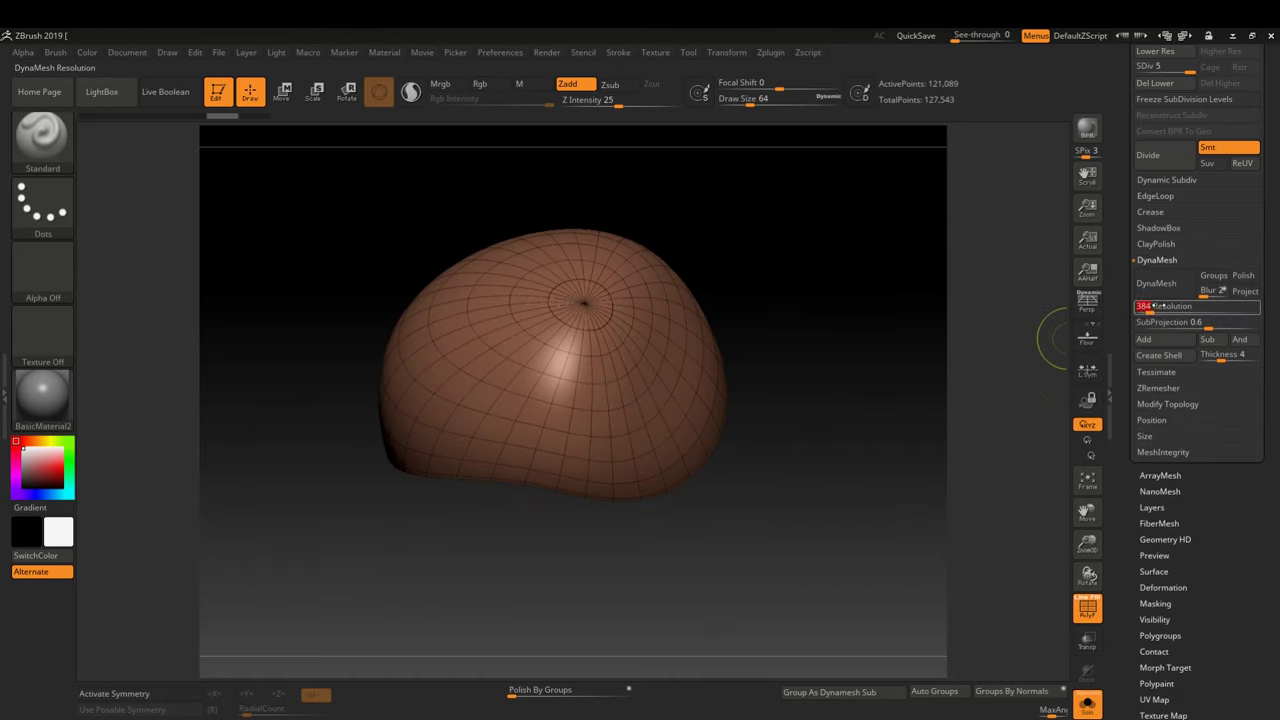
pyautogui.click(1156, 283)
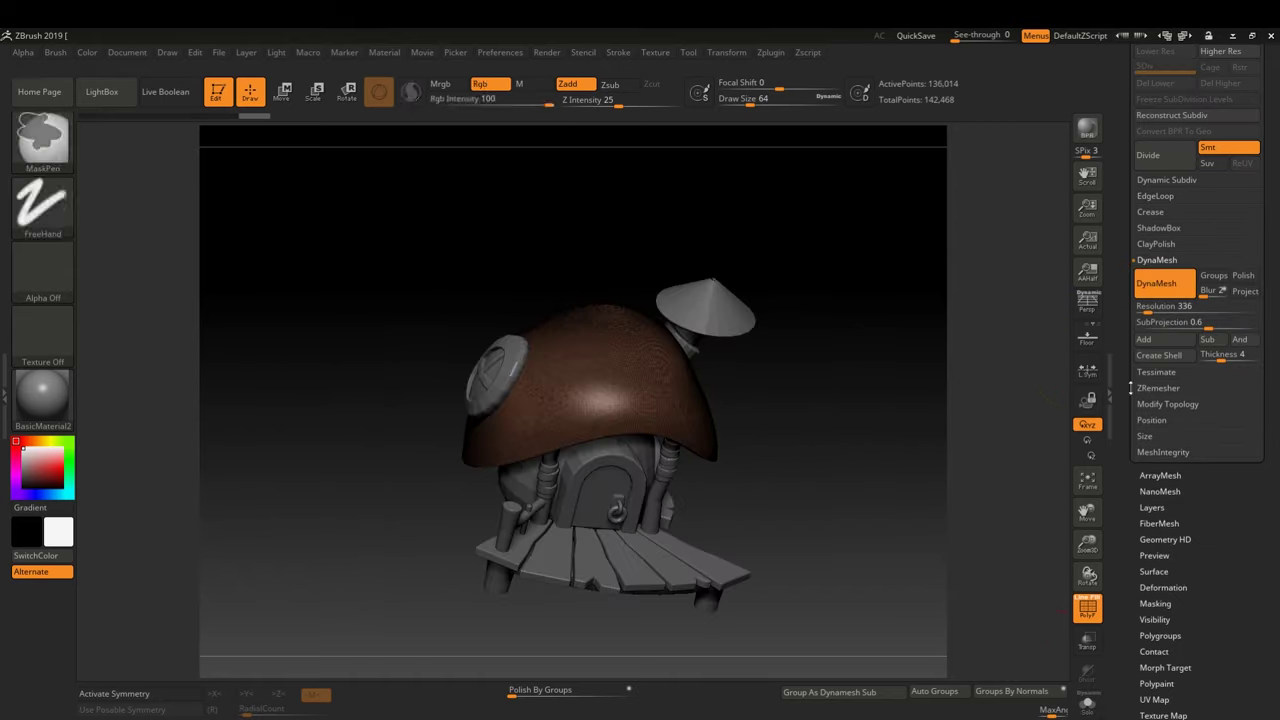
pyautogui.click(1035, 316)
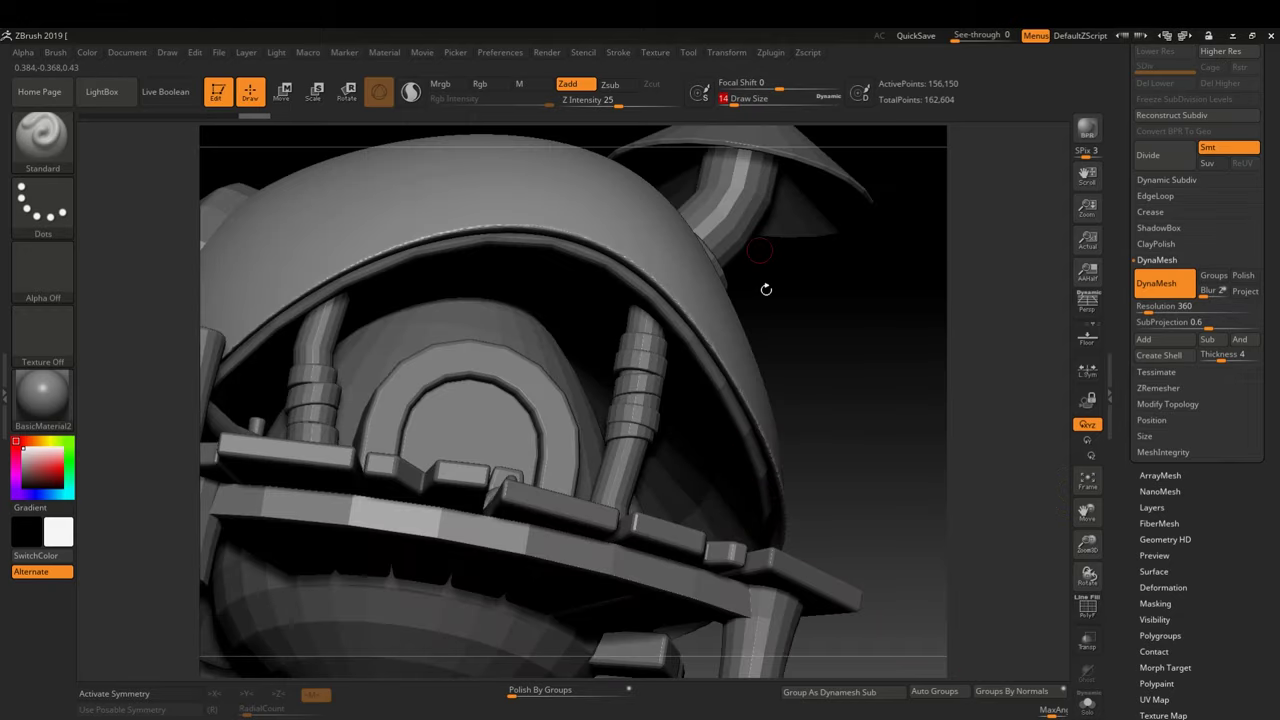
pyautogui.hotkey('ctrl', 'd')
pyautogui.hotkey('ctrl', 'd')
pyautogui.hotkey('ctrl', 'd')
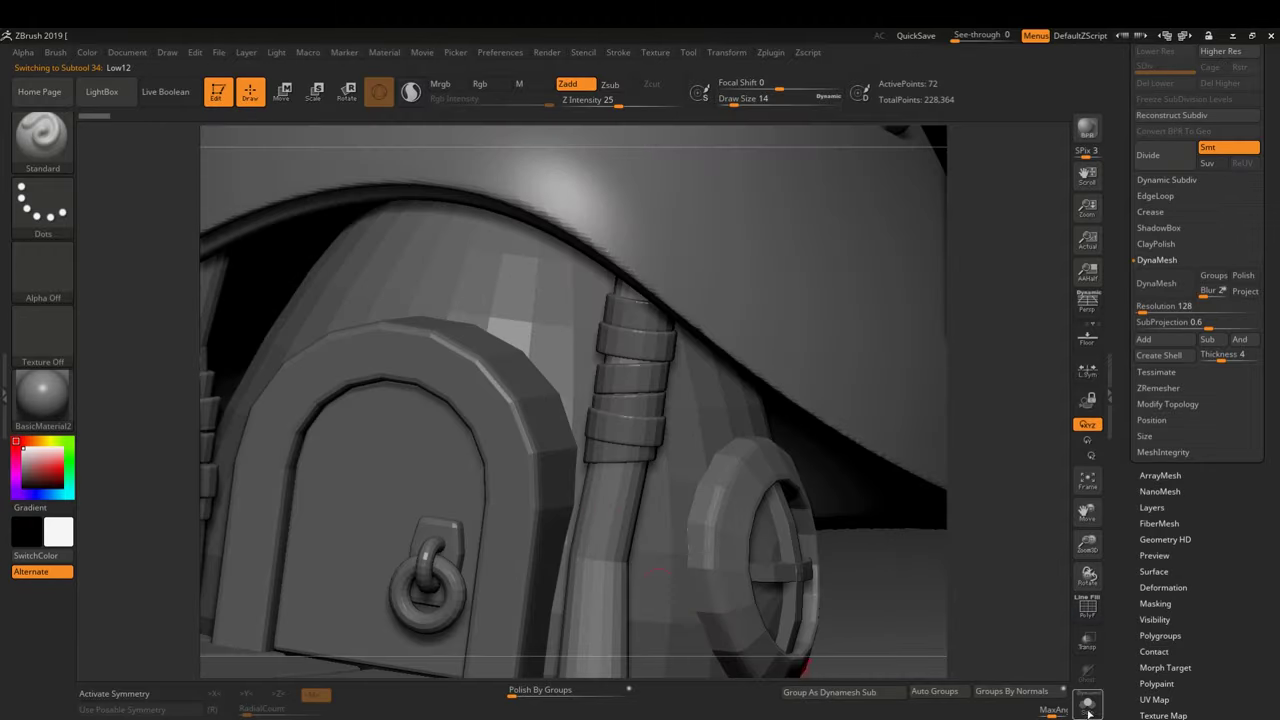
pyautogui.click(1088, 706)
# Step: Extrude a new bent segment at the top of the pipe with ZModeler
pyautogui.press('b')
pyautogui.press('z')
pyautogui.press('m')
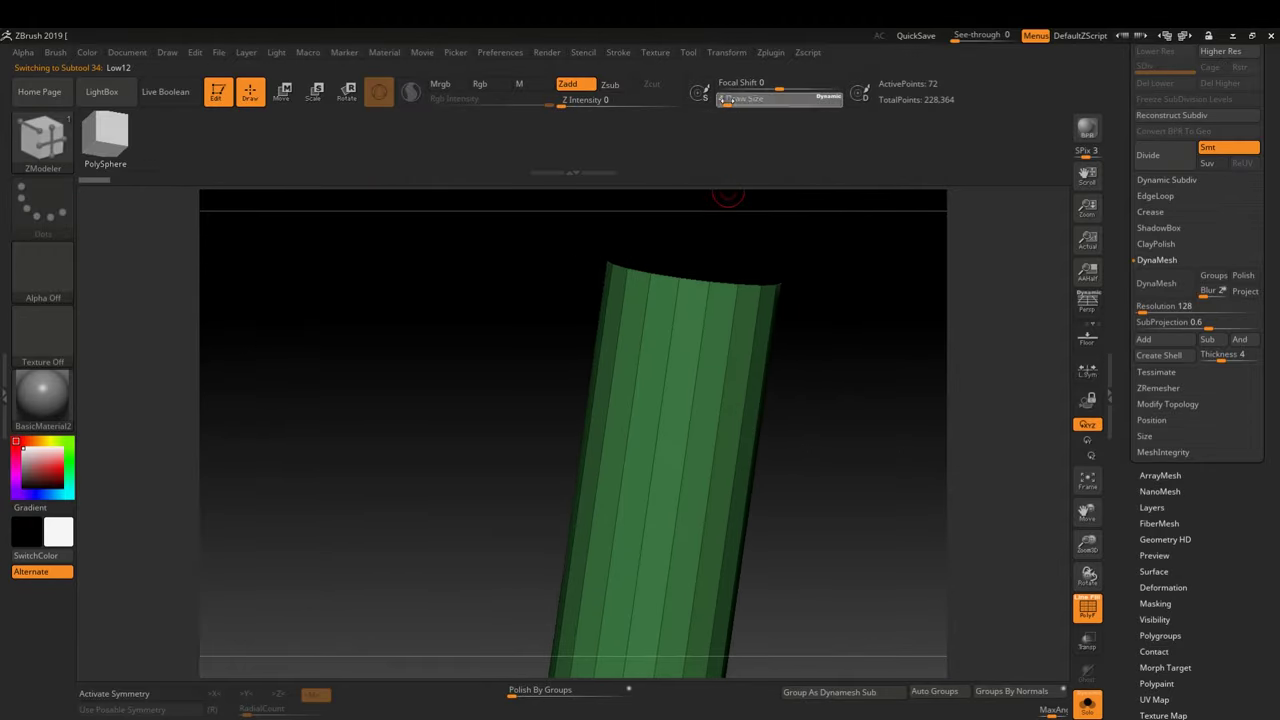
pyautogui.moveTo(619, 541); pyautogui.dragTo(623, 457)
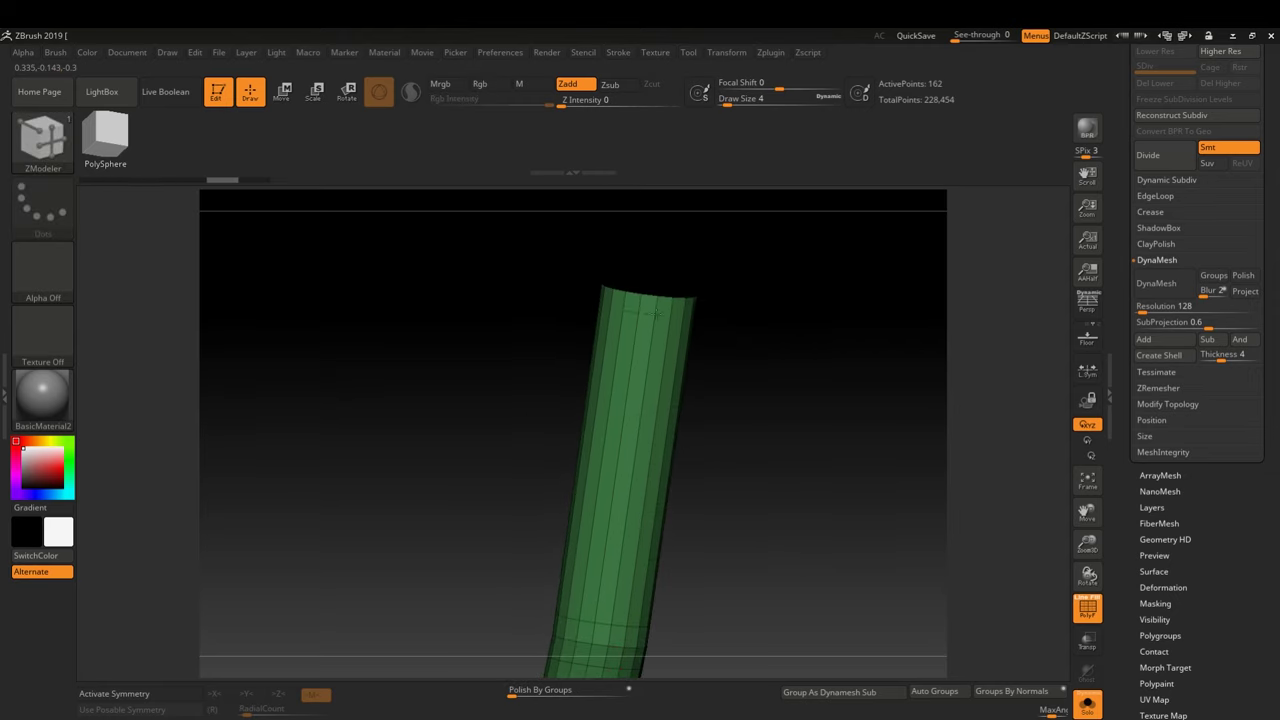
pyautogui.hotkey('ctrl', 'z')
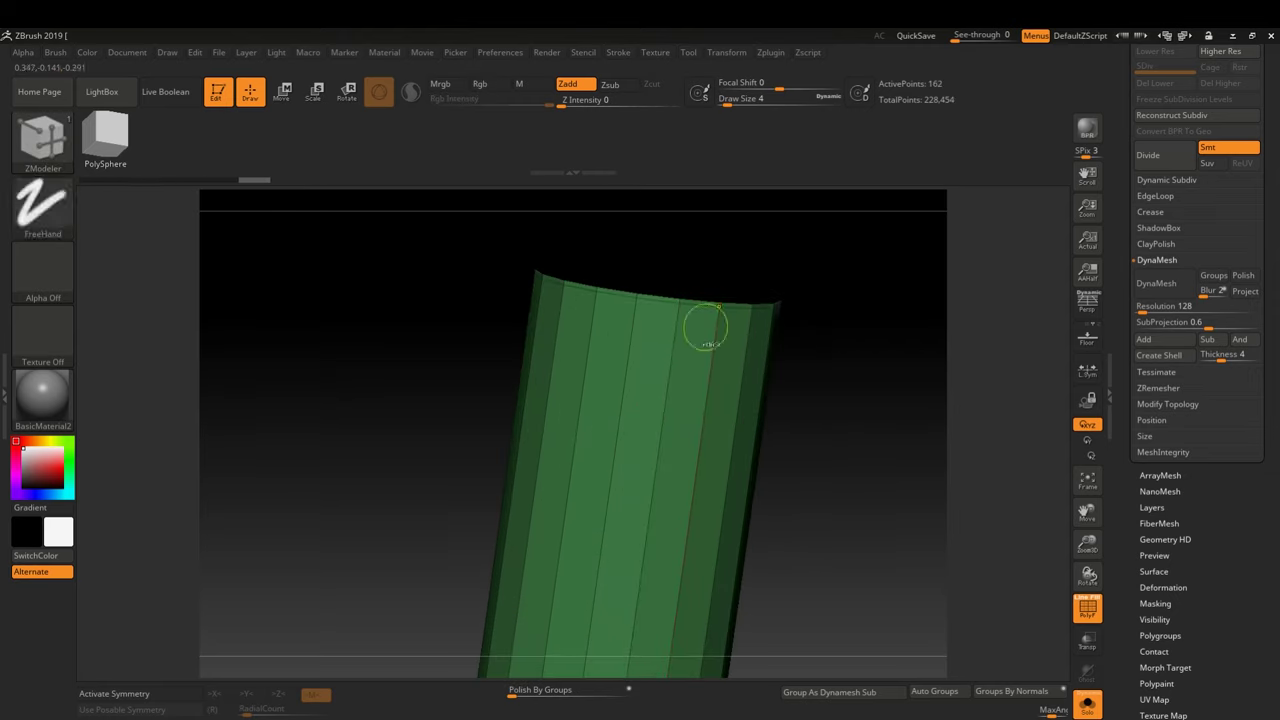
pyautogui.moveTo(707, 343); pyautogui.dragTo(650, 588)
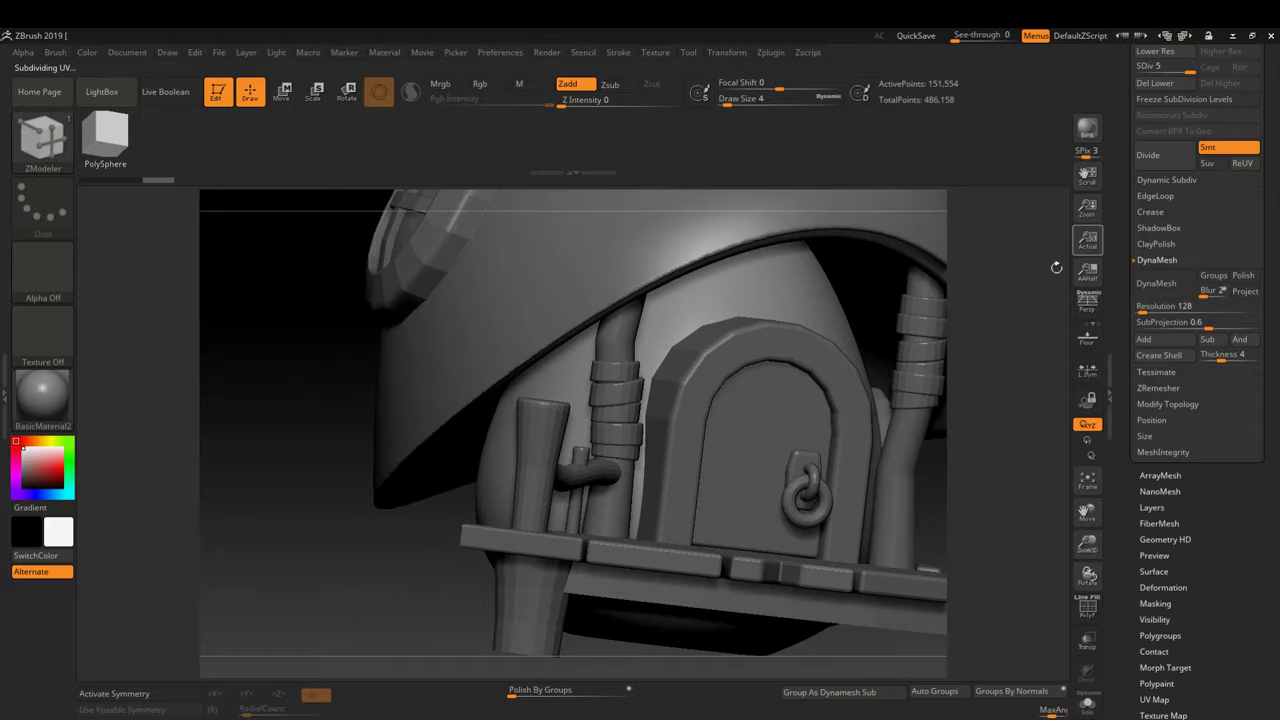
# Step: Raise DynaMesh Resolution to 480 and remesh the window ring smooth
pyautogui.moveTo(1142, 313); pyautogui.dragTo(1152, 313)
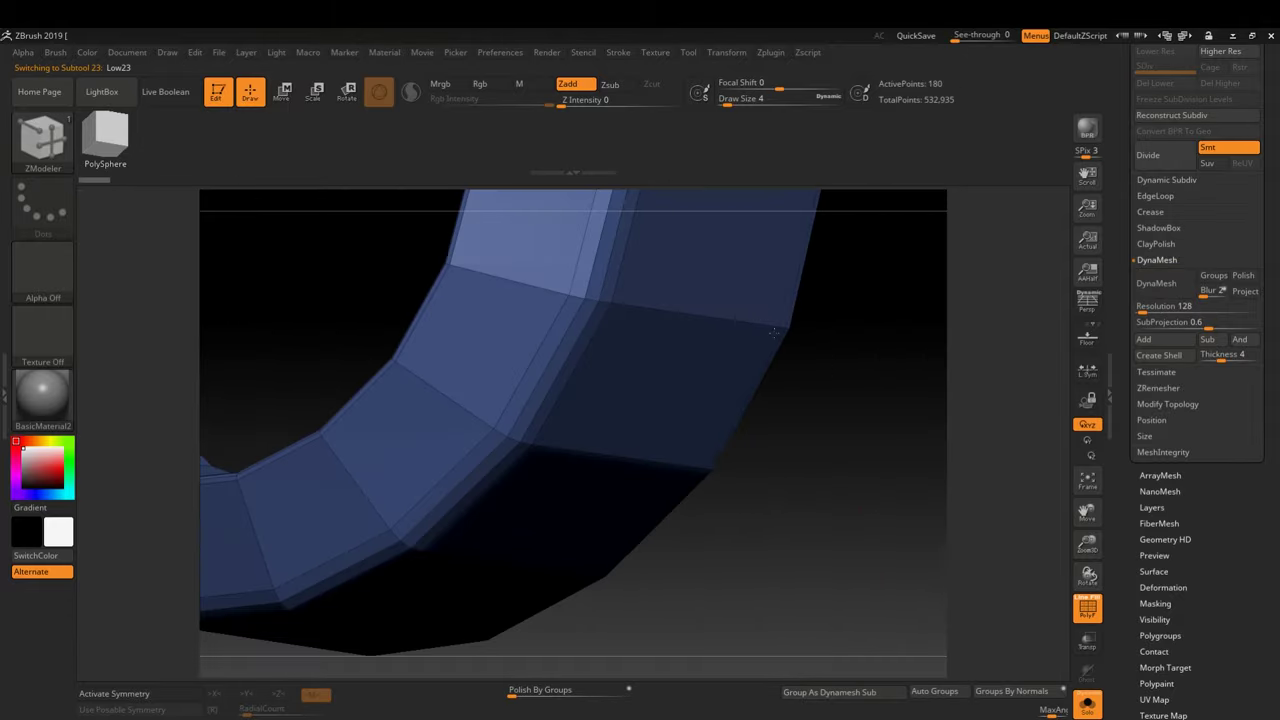
pyautogui.moveTo(773, 333)
pyautogui.mouseDown()
pyautogui.moveTo(485, 288)
pyautogui.moveTo(880, 448)
pyautogui.mouseUp()
pyautogui.click(1156, 283)
pyautogui.click(923, 314)
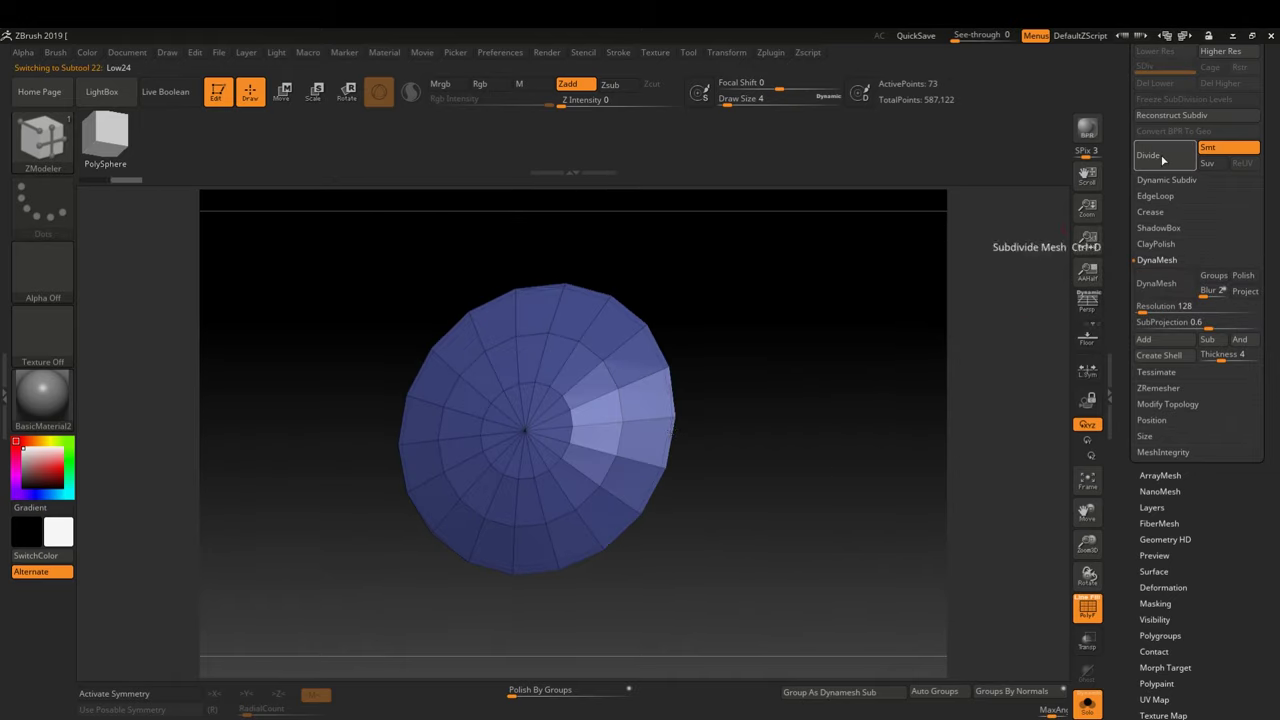
# Step: DynaMesh the blue disc at resolution 760, confirming the non-undoable operation
pyautogui.moveTo(1157, 316); pyautogui.dragTo(1166, 307)
pyautogui.click(1156, 283)
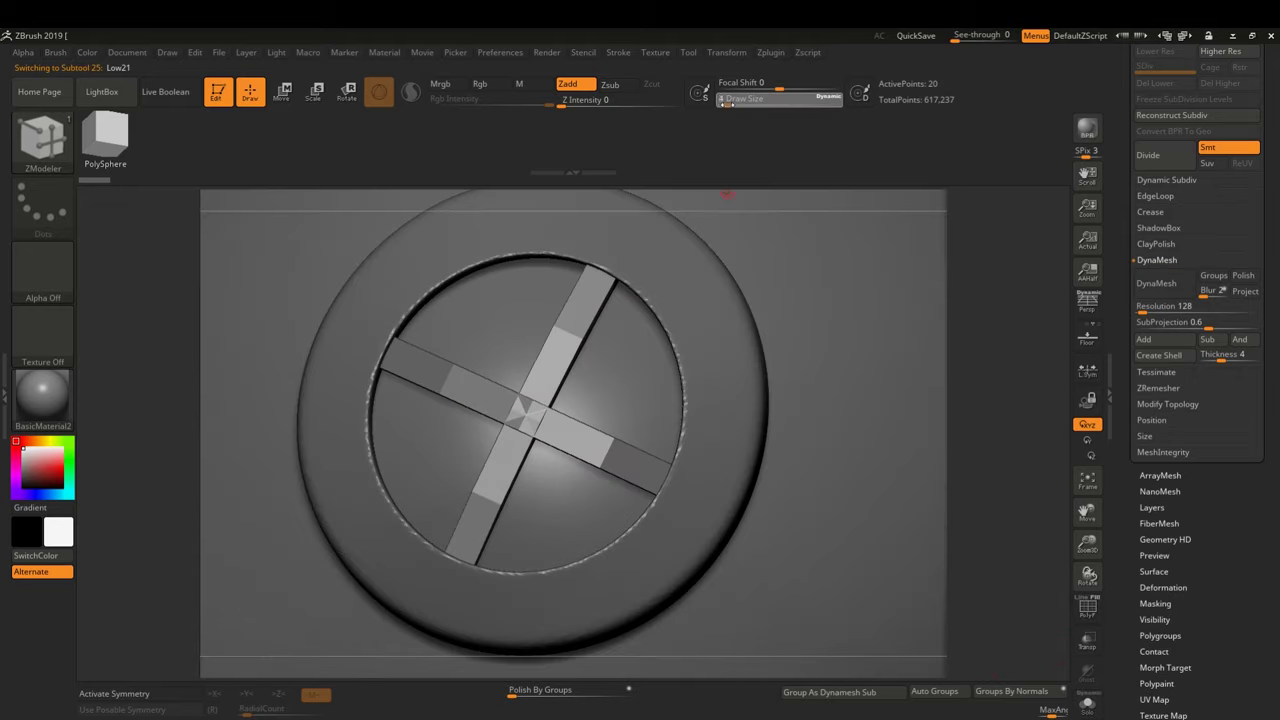
pyautogui.scroll(-2, 1135, 565)
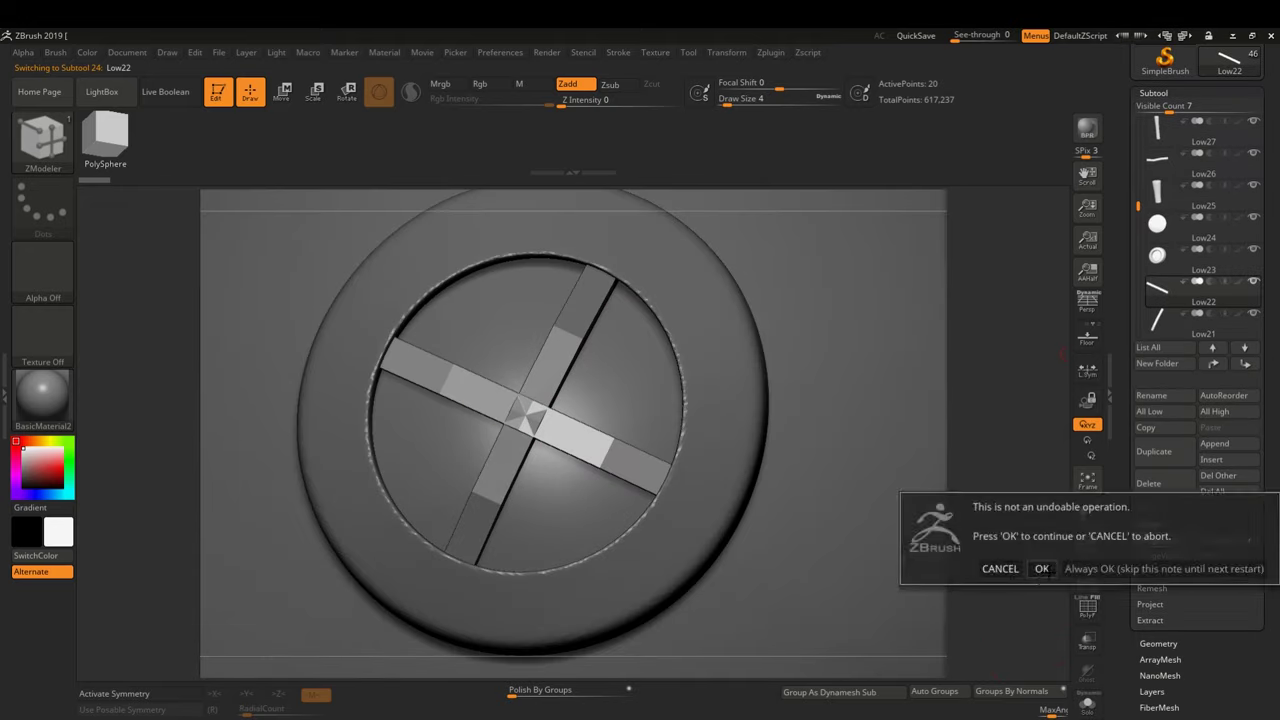
pyautogui.click(1041, 568)
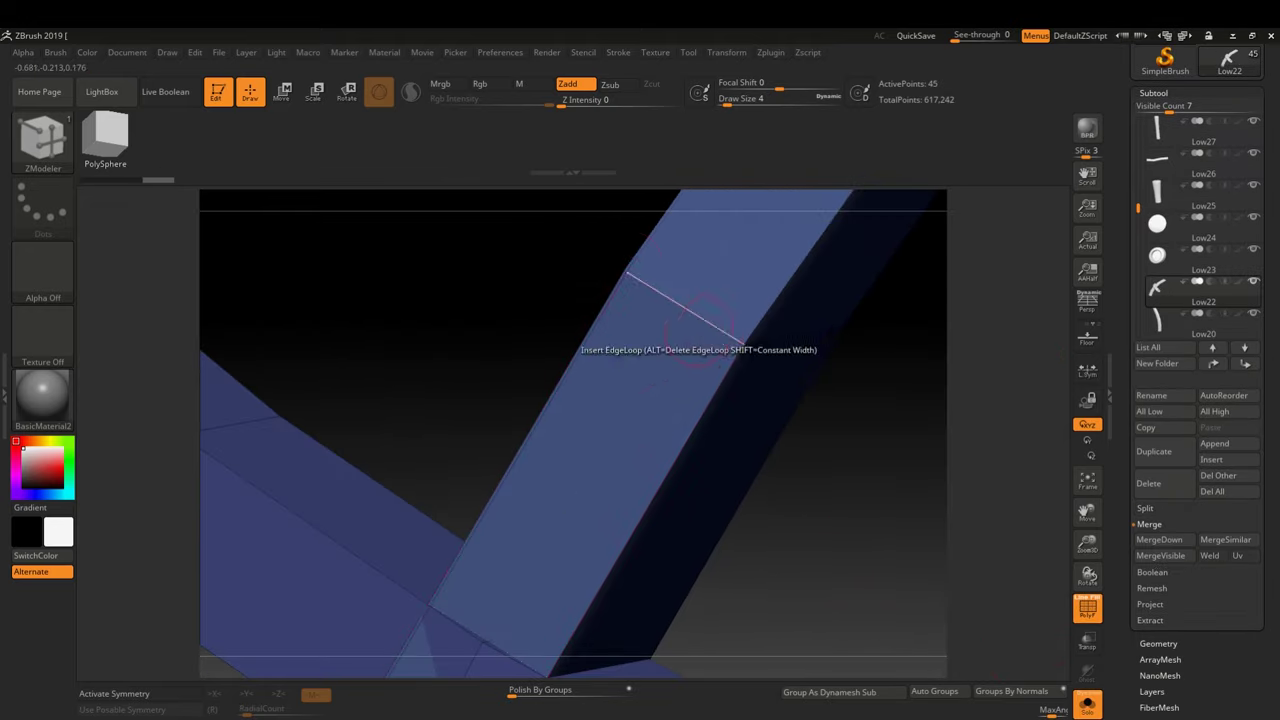
# Step: Insert an edge loop on an arm of the window cross with ZModeler
pyautogui.moveTo(707, 322); pyautogui.dragTo(714, 354, button='right')
pyautogui.moveTo(637, 360)
pyautogui.mouseDown(button='right')
pyautogui.moveTo(700, 420)
pyautogui.moveTo(560, 360)
pyautogui.moveTo(420, 480)
pyautogui.moveTo(320, 410)
pyautogui.moveTo(555, 376)
pyautogui.moveTo(612, 348)
pyautogui.mouseUp(button='right')
pyautogui.moveTo(720, 415); pyautogui.dragTo(652, 290, button='right')
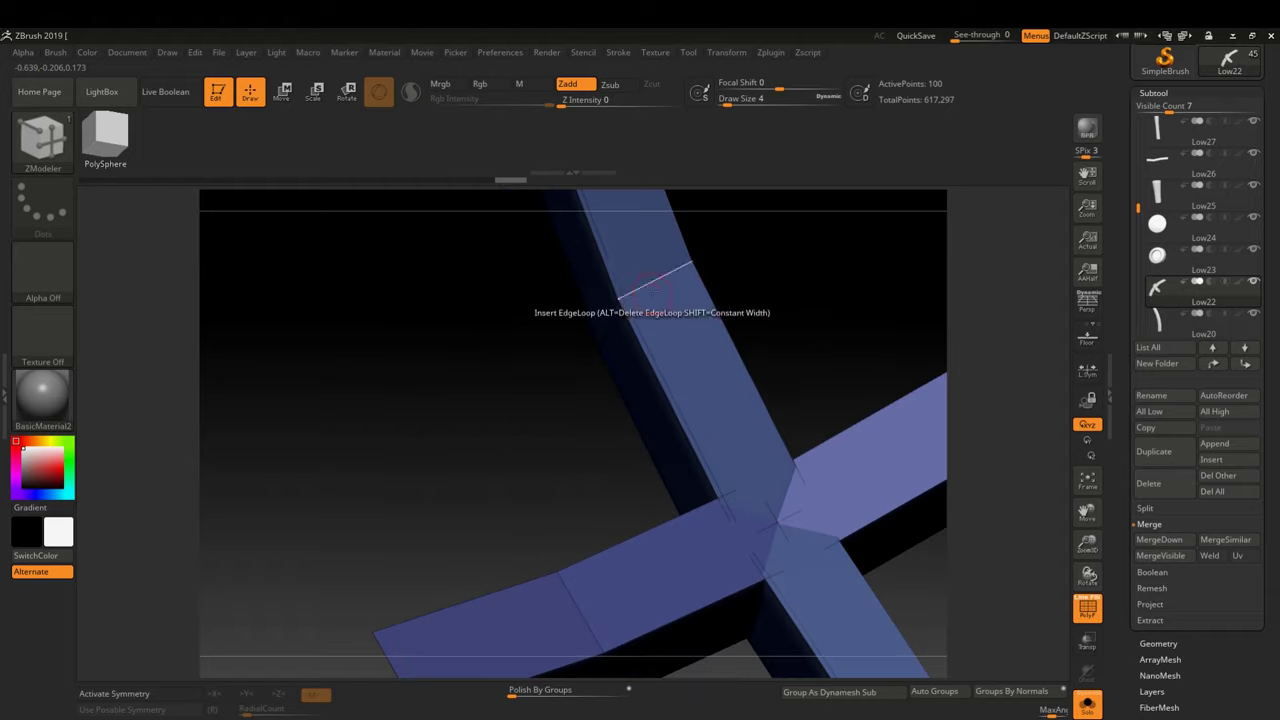
pyautogui.moveTo(543, 500)
pyautogui.mouseDown(button='right')
pyautogui.moveTo(530, 575)
pyautogui.moveTo(600, 500)
pyautogui.moveTo(578, 446)
pyautogui.mouseUp(button='right')
pyautogui.moveTo(472, 447); pyautogui.dragTo(614, 443, button='right')
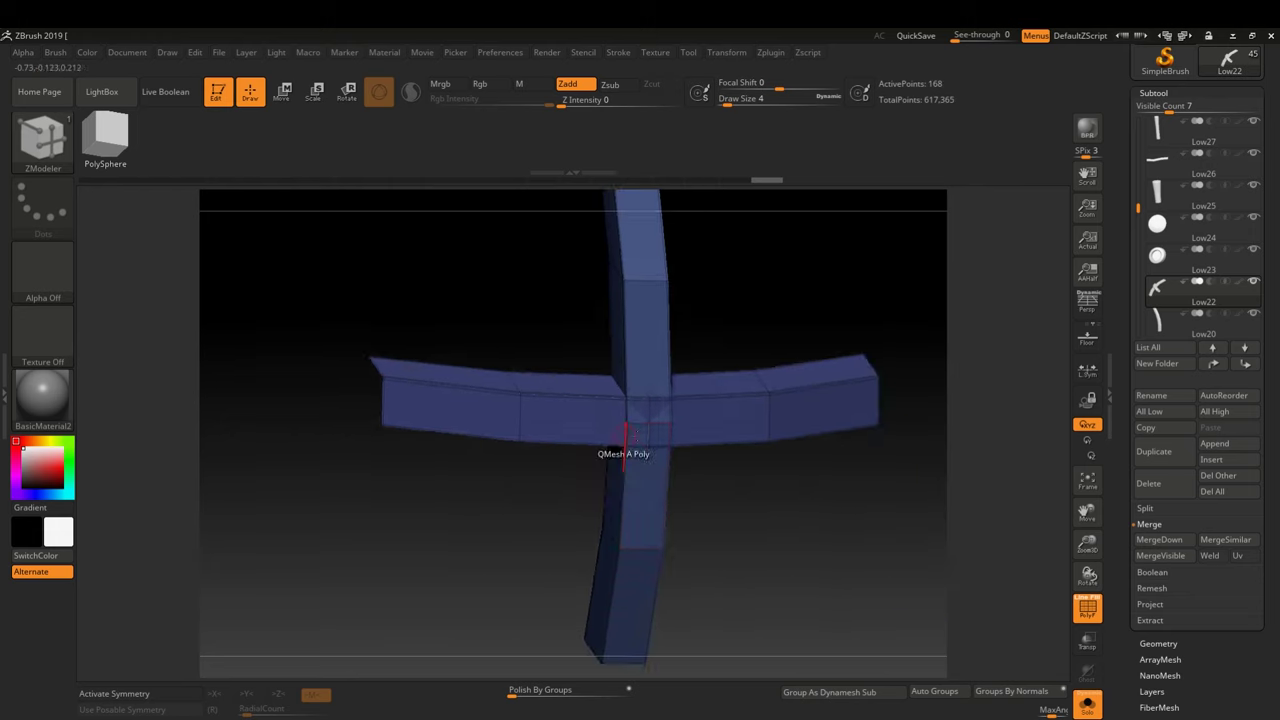
# Step: Divide the cross, DynaMesh the cross, ring and disc, then show all window pieces again
pyautogui.click(1158, 643)
pyautogui.click(1158, 303)
pyautogui.write('23')
pyautogui.press('Return')
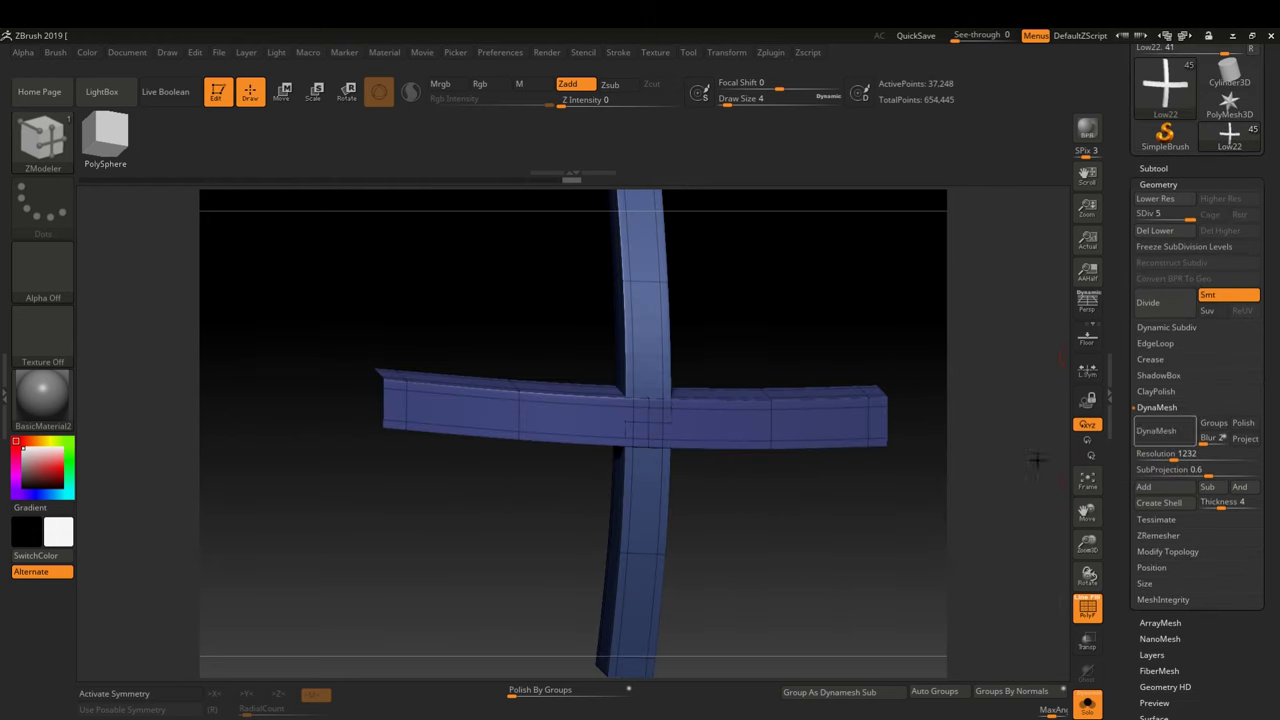
pyautogui.click(1156, 430)
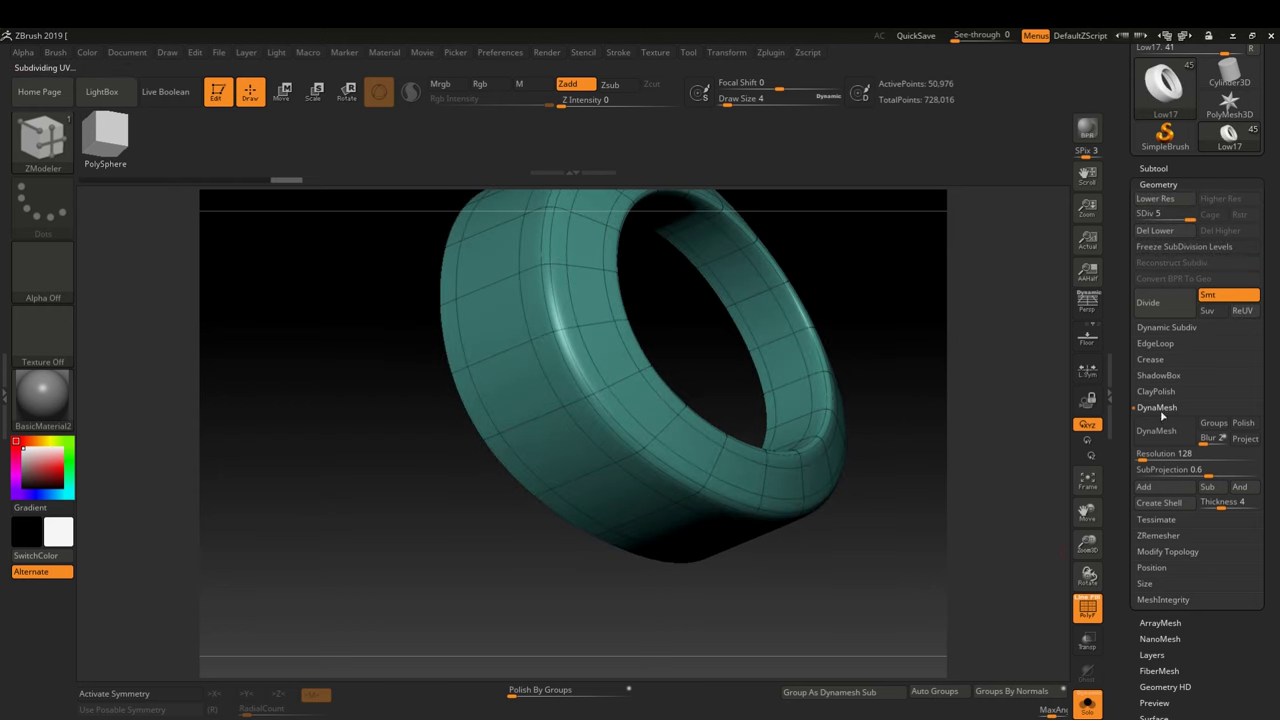
pyautogui.click(998, 463)
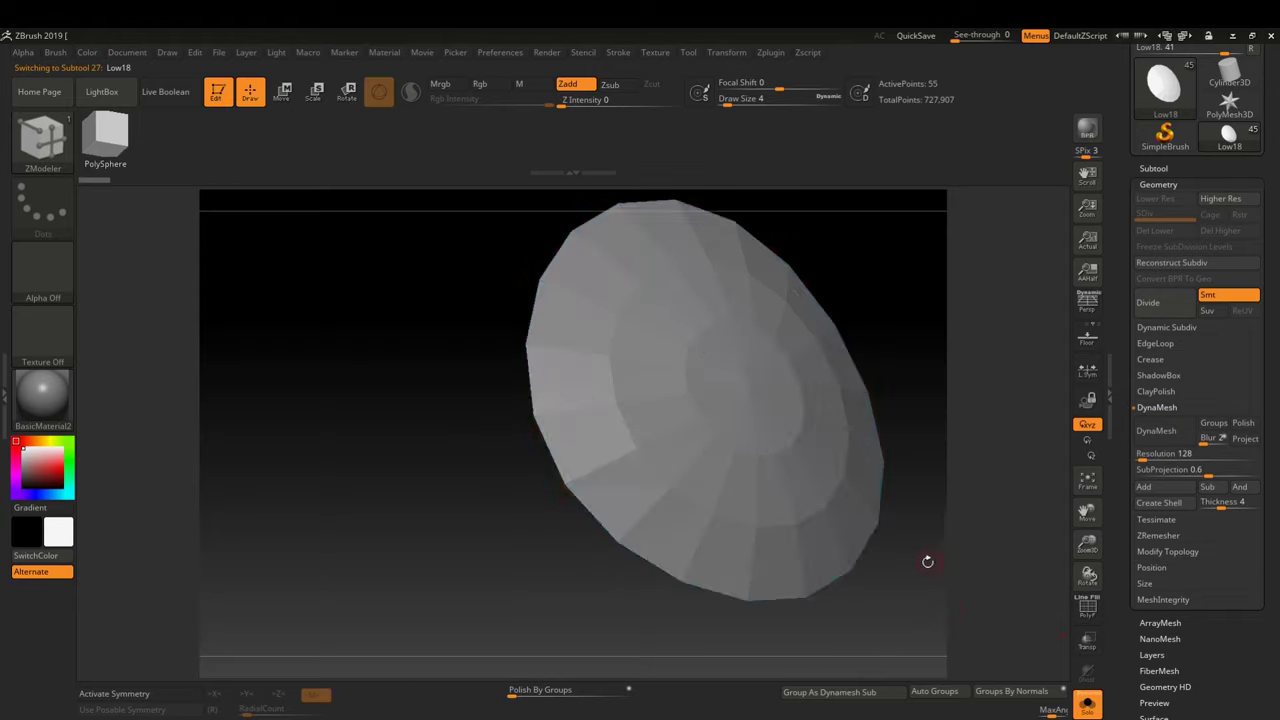
pyautogui.click(1150, 302)
pyautogui.click(1150, 302)
pyautogui.moveTo(1000, 480); pyautogui.dragTo(958, 534)
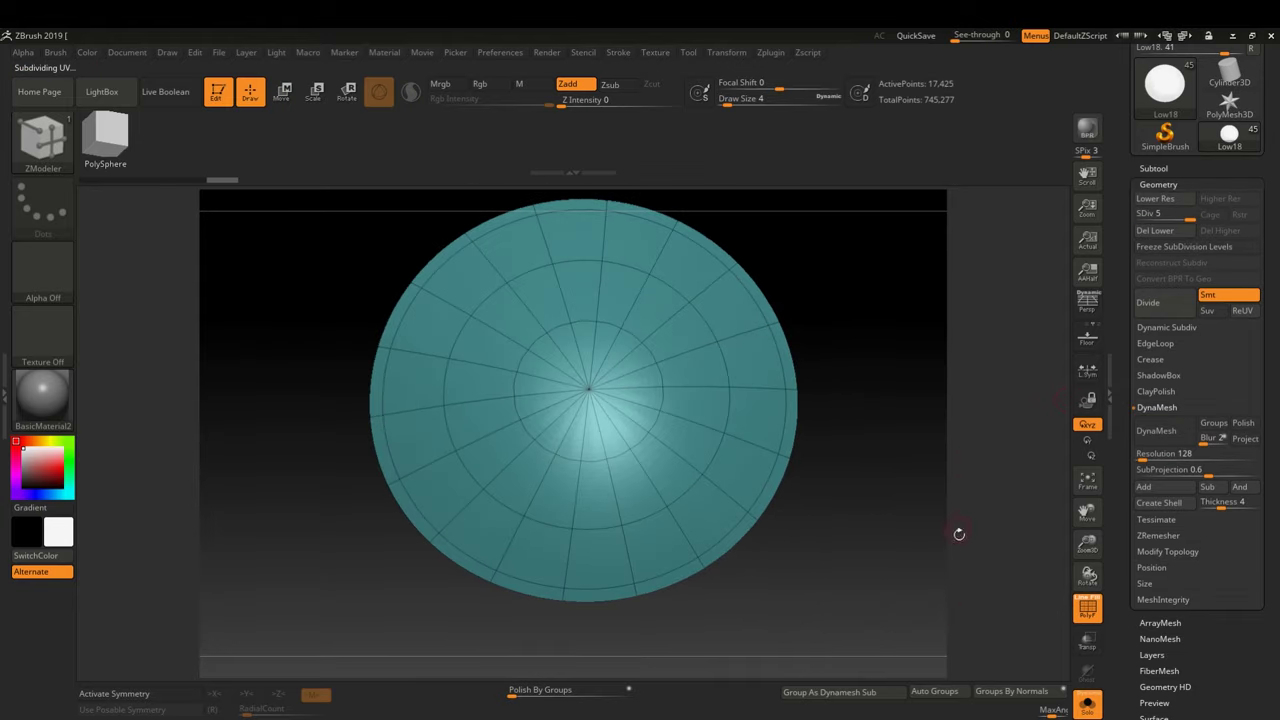
pyautogui.click(1174, 432)
pyautogui.hotkey('shift', 'f')
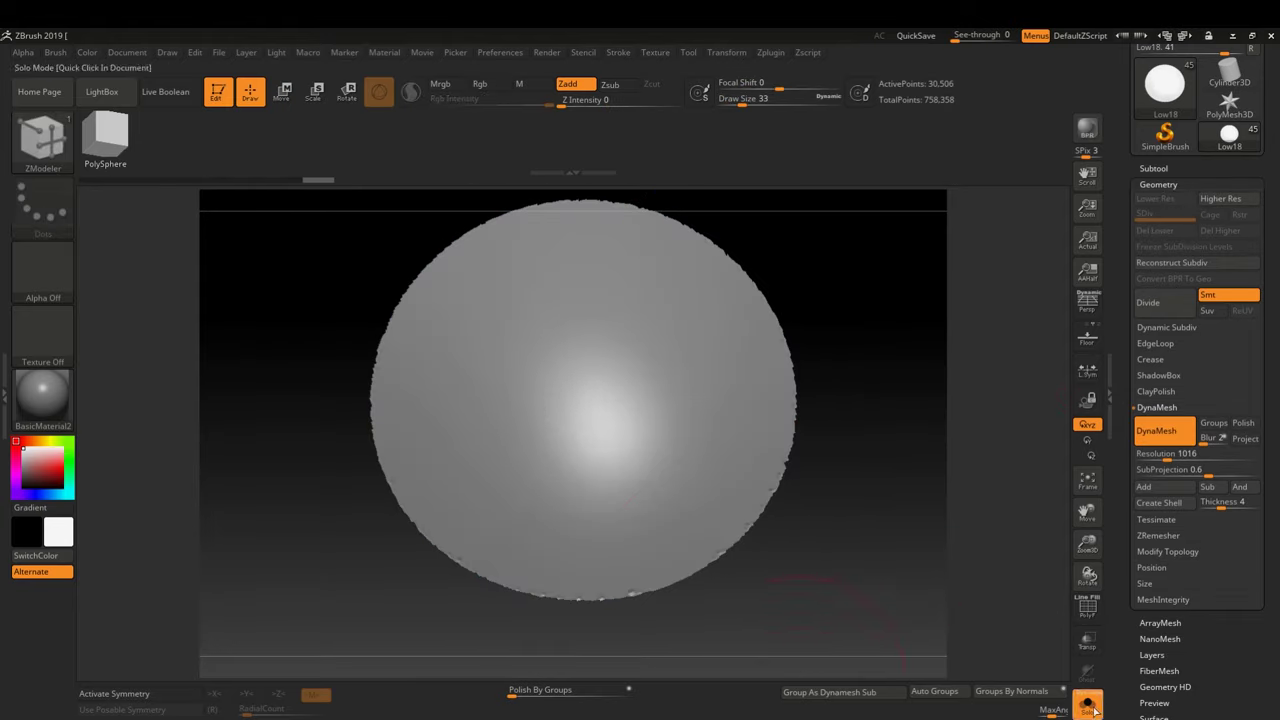
pyautogui.click(1090, 707)
pyautogui.keyDown('alt'); pyautogui.click(661, 404); pyautogui.keyUp('alt')
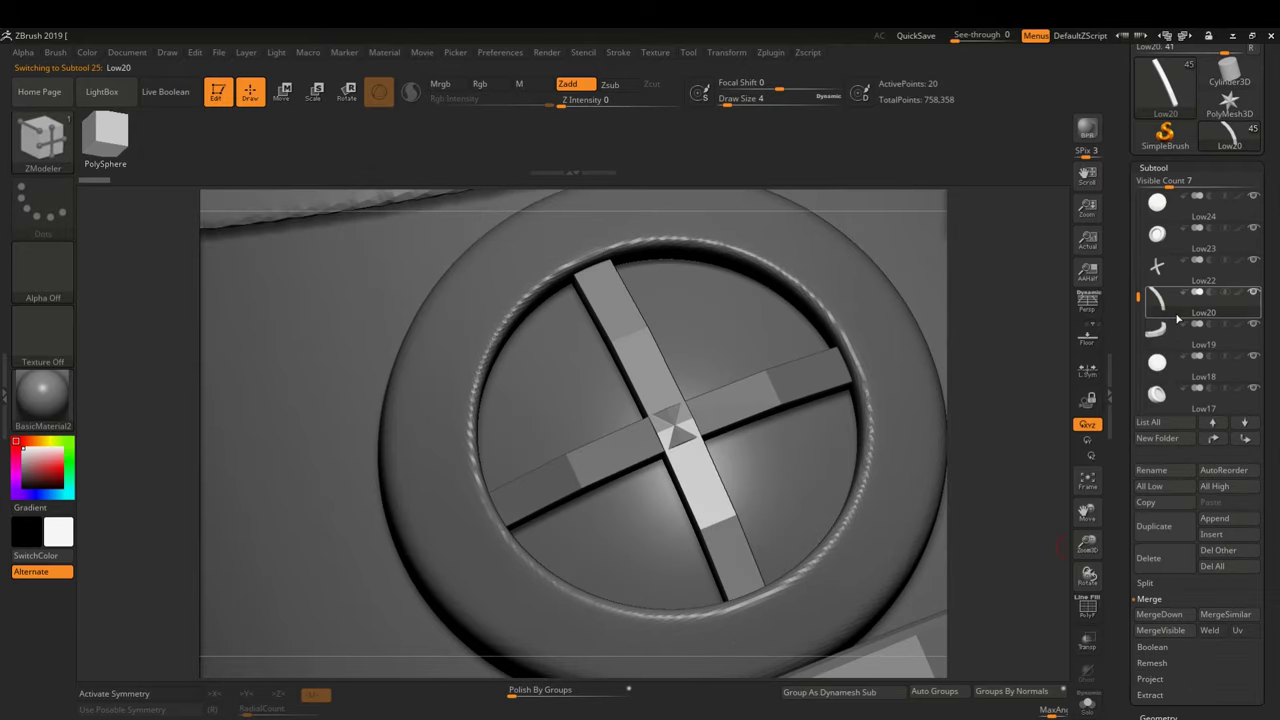
# Step: Merge the visible window pieces and remesh the cross as a dense DynaMesh at resolution 1840
pyautogui.click(1150, 632)
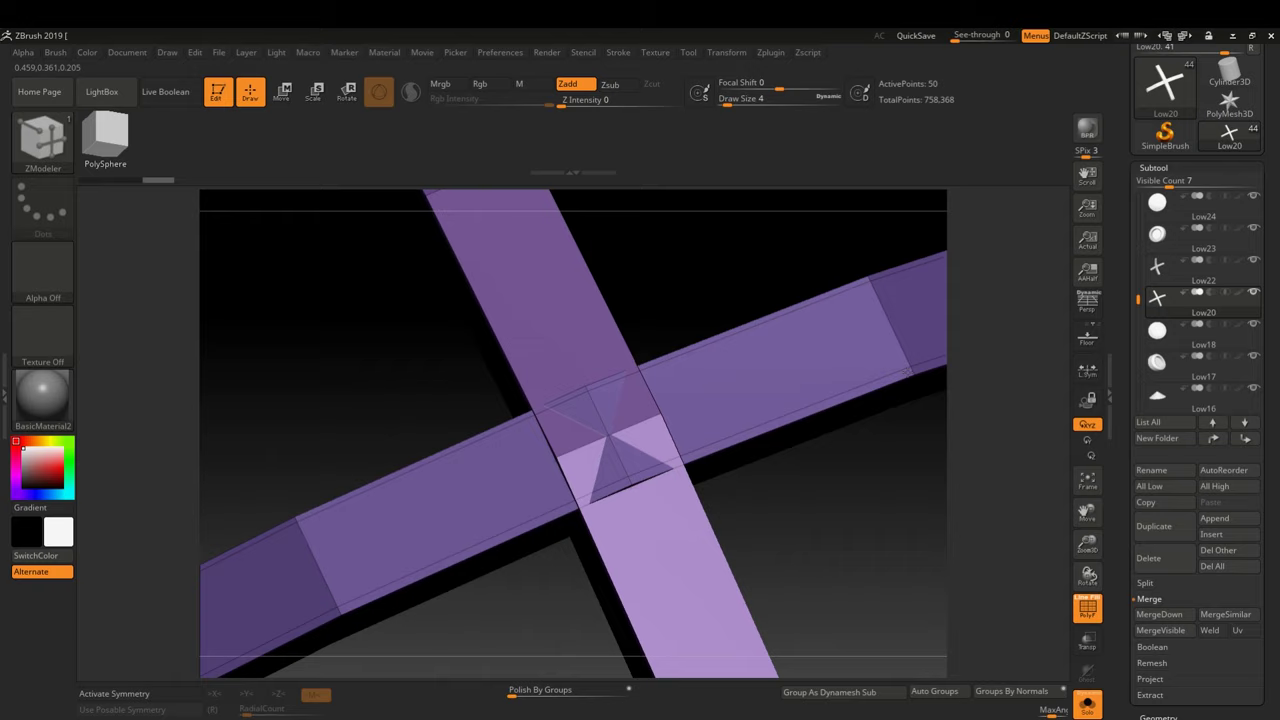
pyautogui.moveTo(700, 500); pyautogui.dragTo(610, 340)
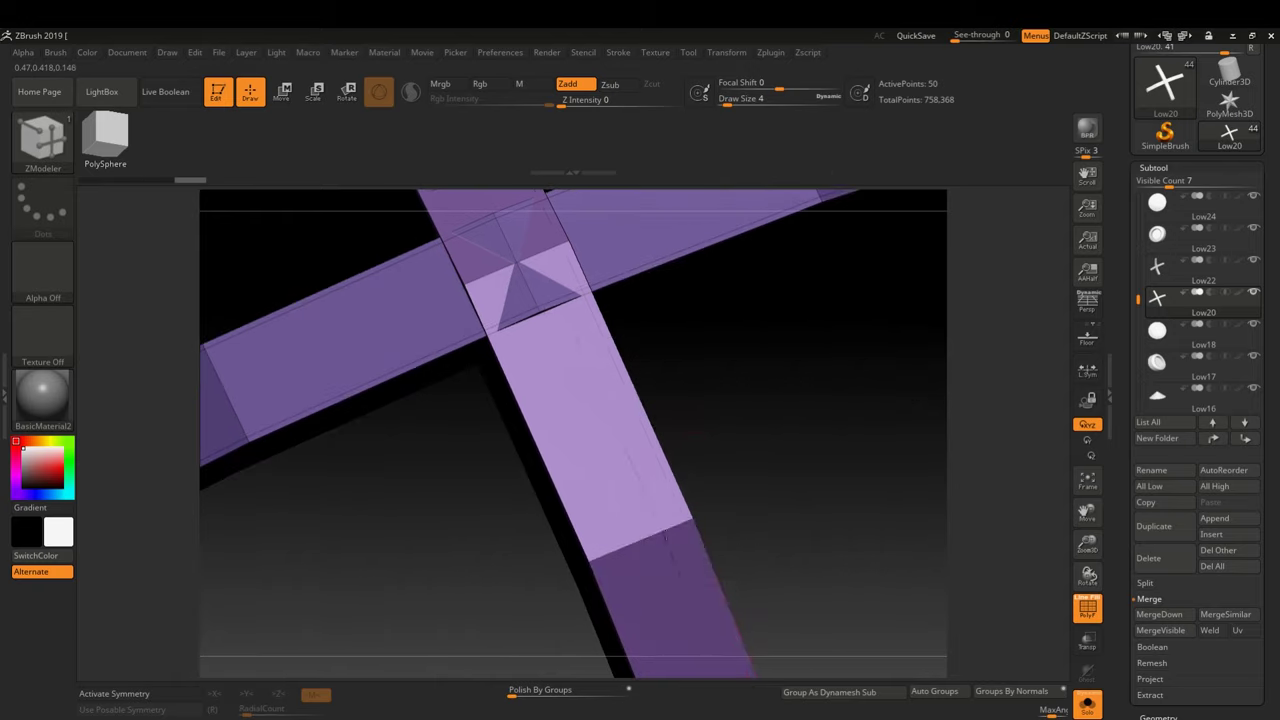
pyautogui.moveTo(600, 568)
pyautogui.mouseDown()
pyautogui.moveTo(651, 569)
pyautogui.moveTo(809, 407)
pyautogui.moveTo(700, 450)
pyautogui.mouseUp()
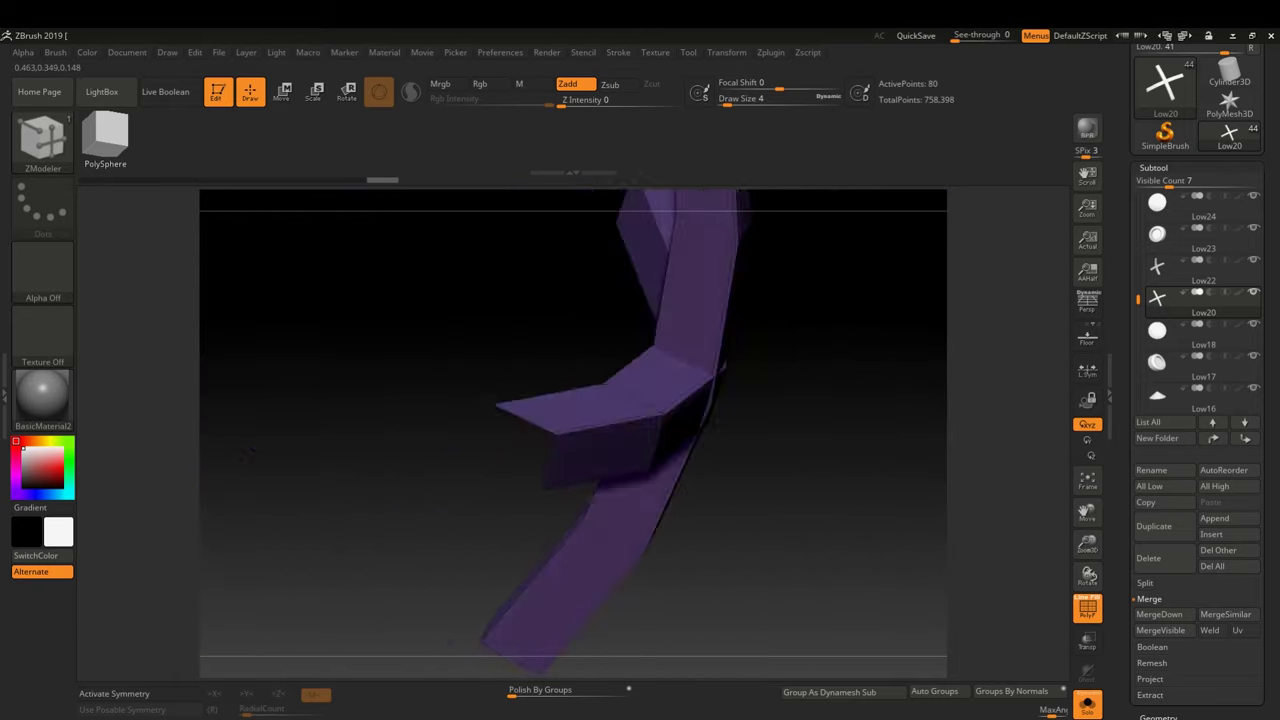
pyautogui.moveTo(640, 410); pyautogui.dragTo(758, 445)
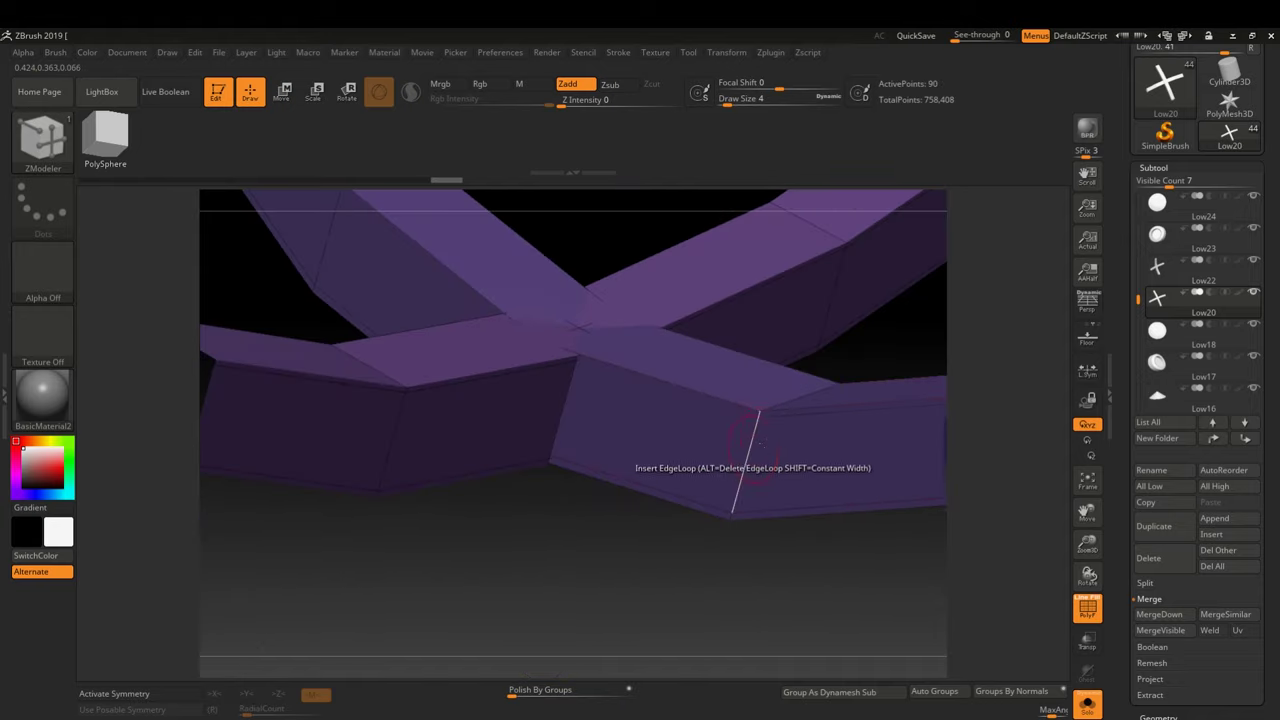
pyautogui.moveTo(552, 468); pyautogui.dragTo(676, 289)
pyautogui.moveTo(657, 447); pyautogui.dragTo(600, 470)
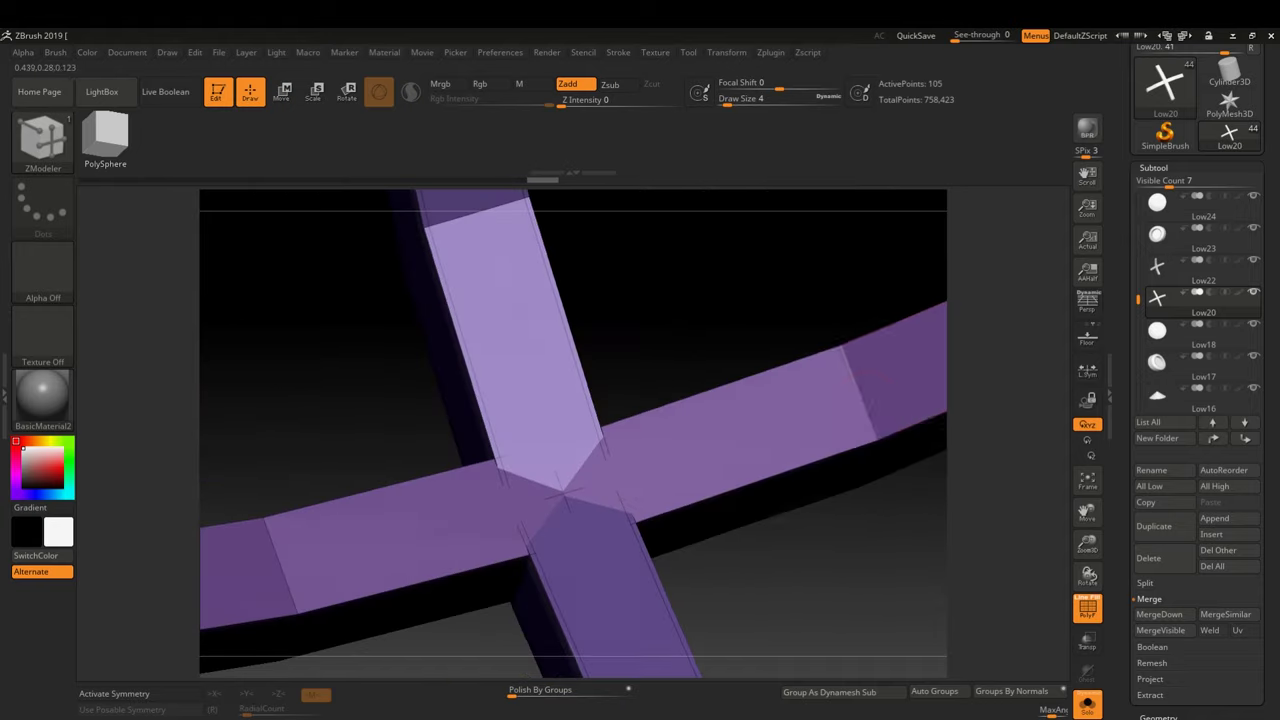
pyautogui.moveTo(850, 385)
pyautogui.mouseDown()
pyautogui.moveTo(877, 451)
pyautogui.moveTo(675, 373)
pyautogui.moveTo(604, 447)
pyautogui.moveTo(586, 506)
pyautogui.moveTo(525, 490)
pyautogui.moveTo(185, 478)
pyautogui.mouseUp()
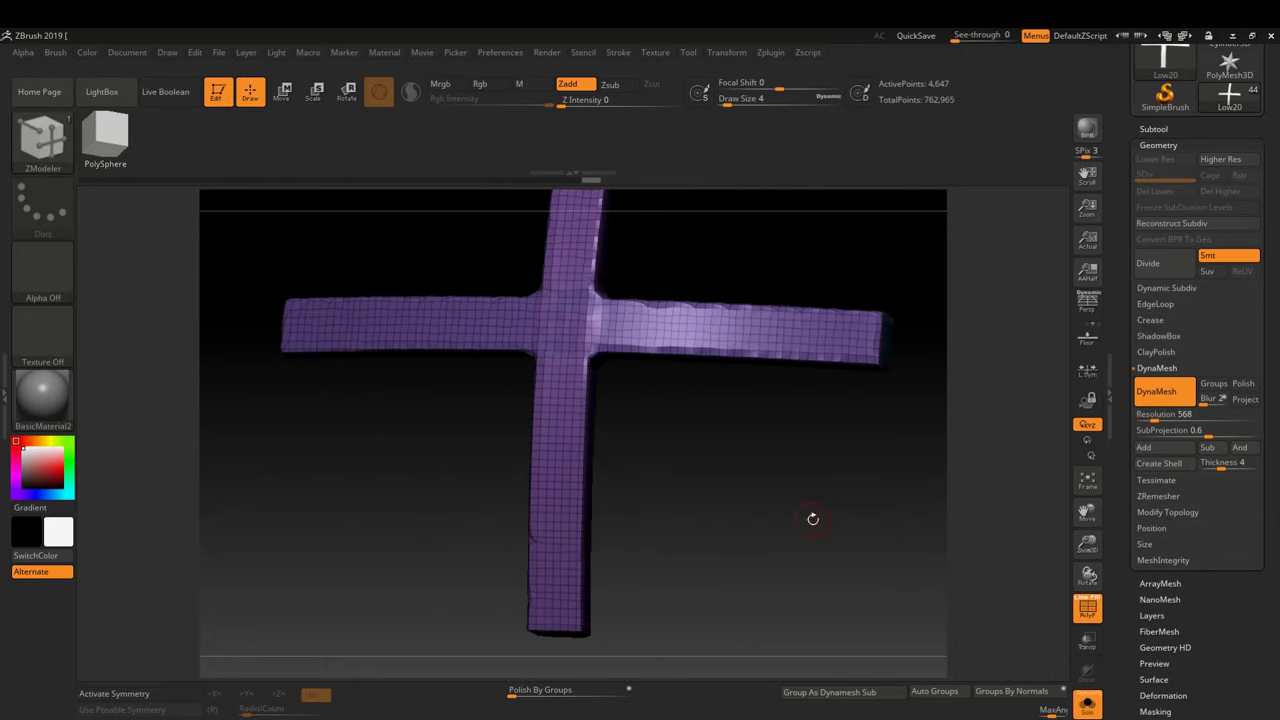
pyautogui.keyDown('ctrl'); pyautogui.moveTo(815, 518); pyautogui.dragTo(823, 516); pyautogui.keyUp('ctrl')
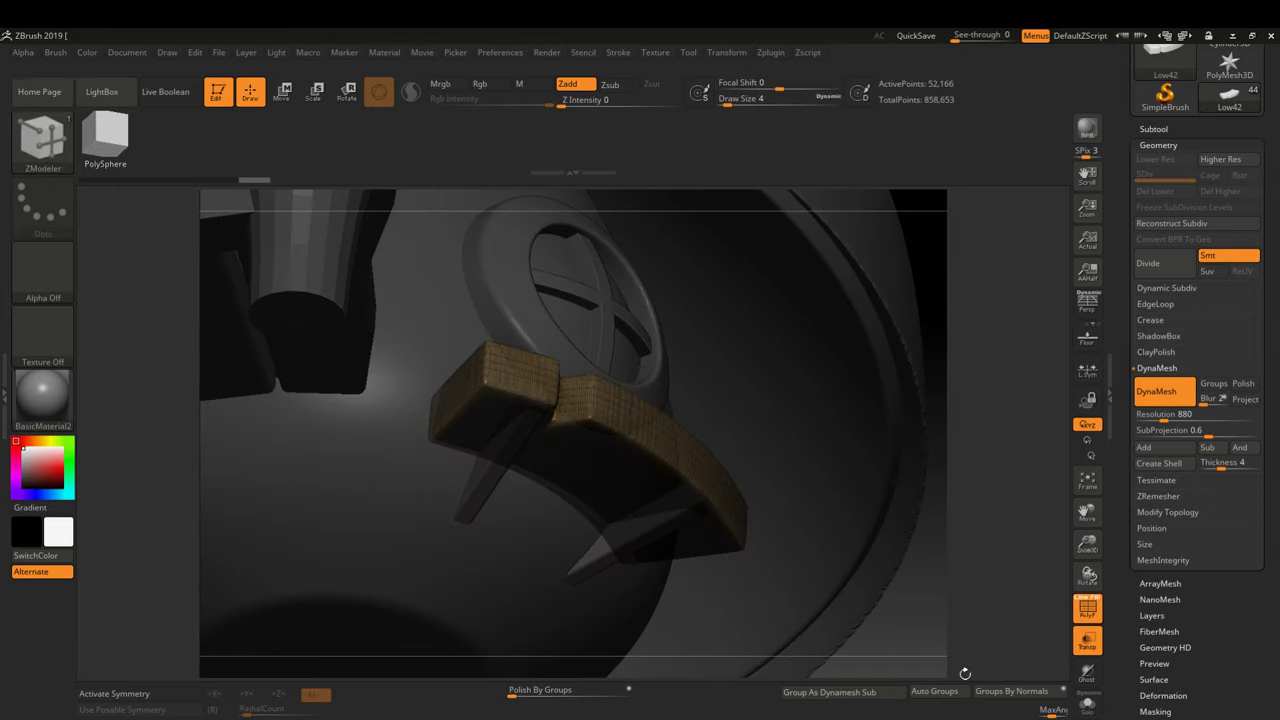
# Step: Select the wedge piece and remesh it into a smooth DynaMesh
pyautogui.moveTo(963, 674); pyautogui.dragTo(989, 616)
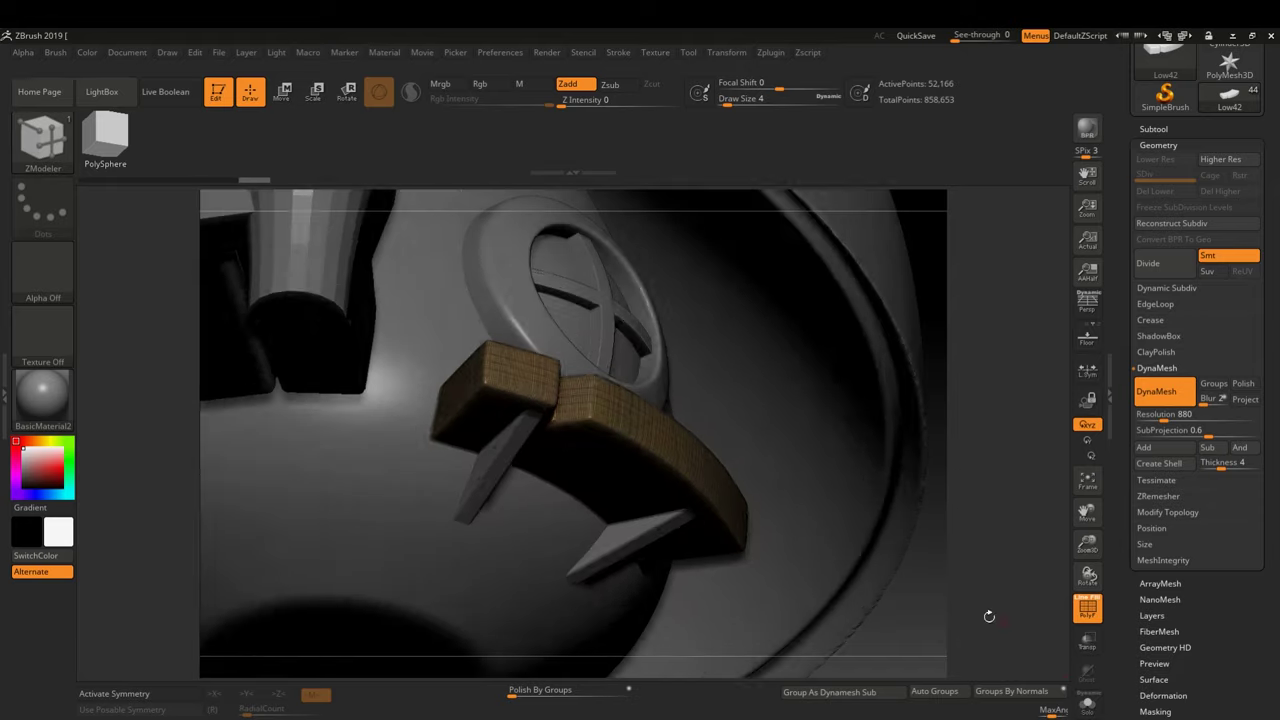
pyautogui.click(1153, 263)
pyautogui.write('568')
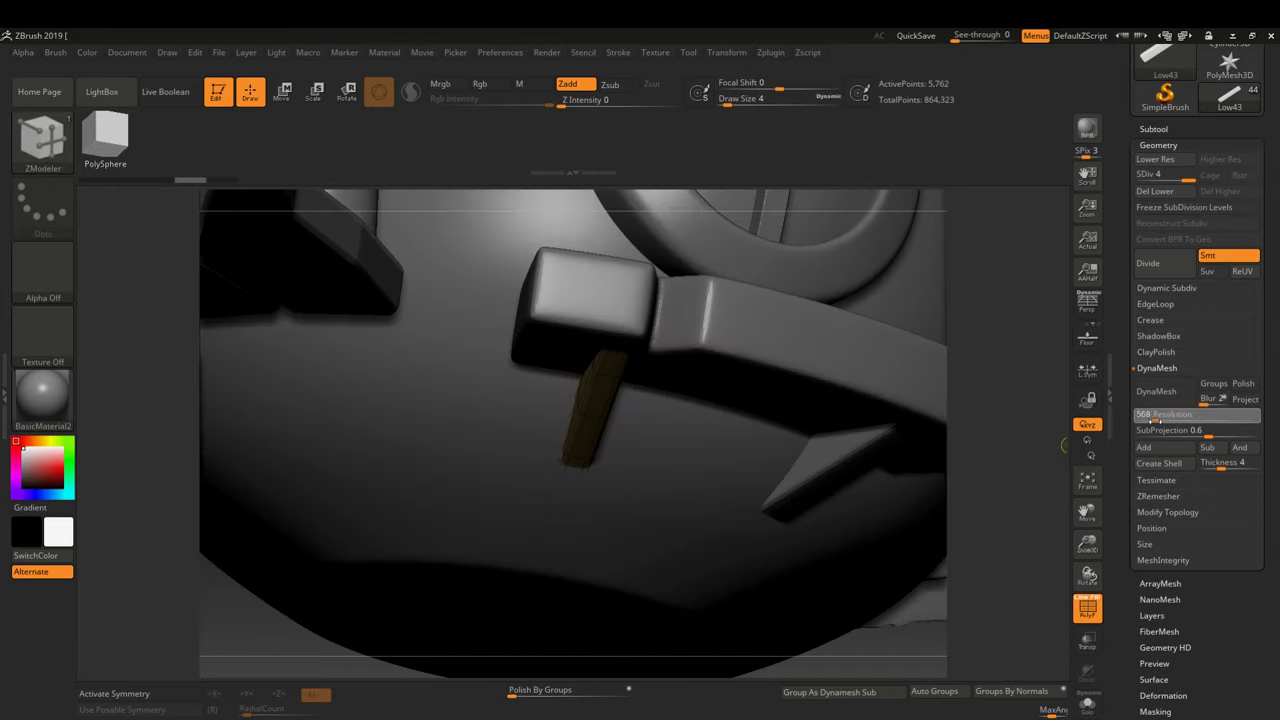
pyautogui.click(1156, 391)
pyautogui.keyDown('alt'); pyautogui.click(830, 460); pyautogui.keyUp('alt')
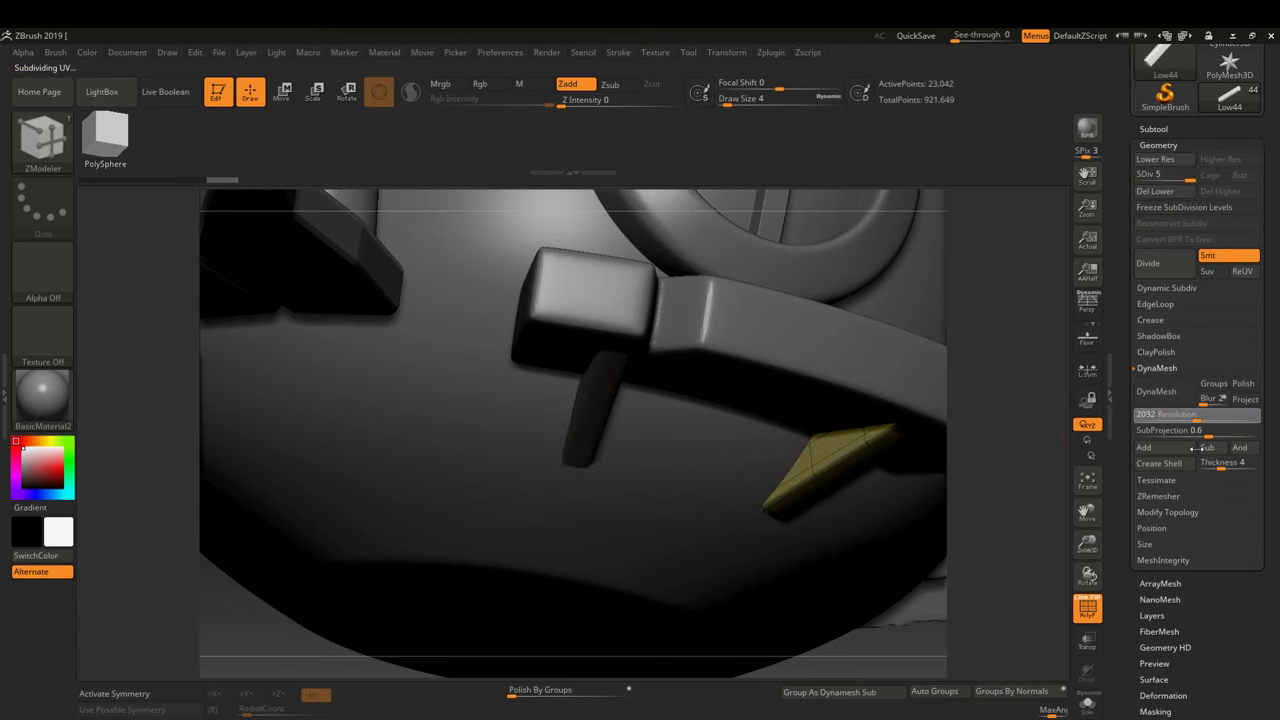
pyautogui.click(1156, 391)
pyautogui.click(963, 417)
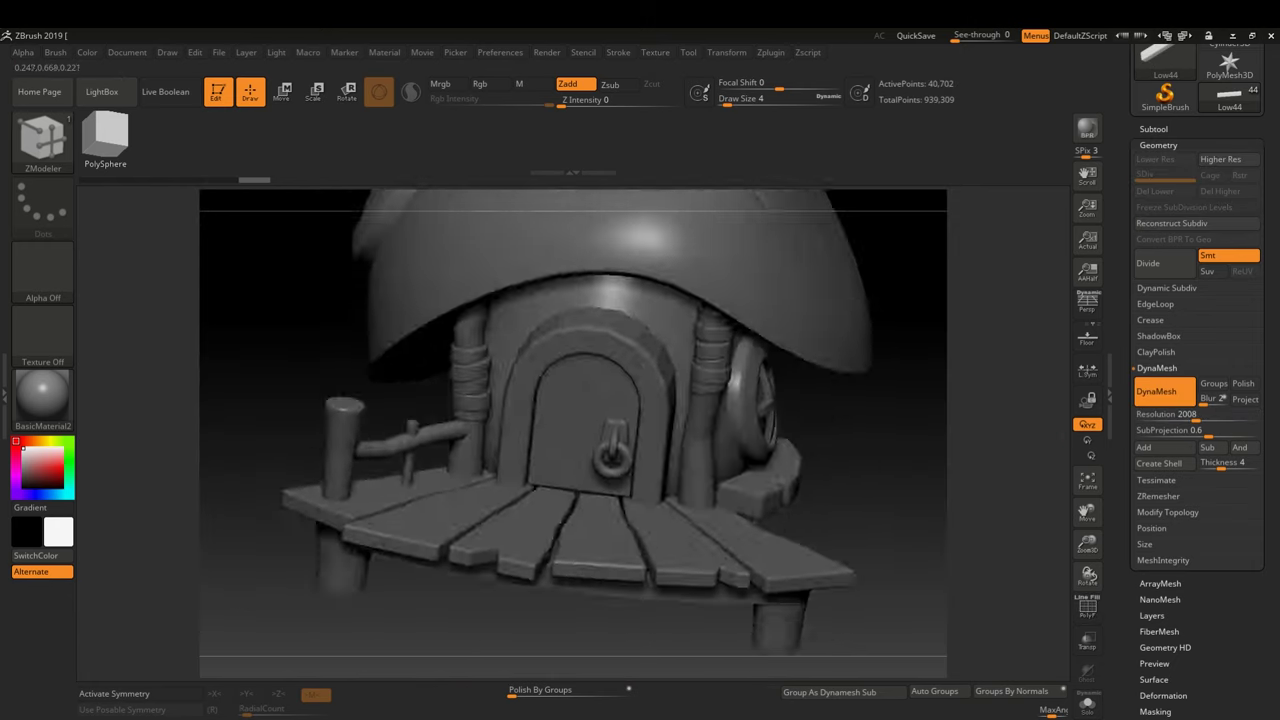
# Step: Isolate the green door arch with wireframe shown and return it to its base subdivision level
pyautogui.moveTo(1000, 420)
pyautogui.mouseDown()
pyautogui.moveTo(960, 420)
pyautogui.moveTo(960, 300)
pyautogui.mouseUp()
pyautogui.keyDown('alt'); pyautogui.click(609, 486); pyautogui.keyUp('alt')
pyautogui.hotkey('shift', 'f')
pyautogui.press('f')
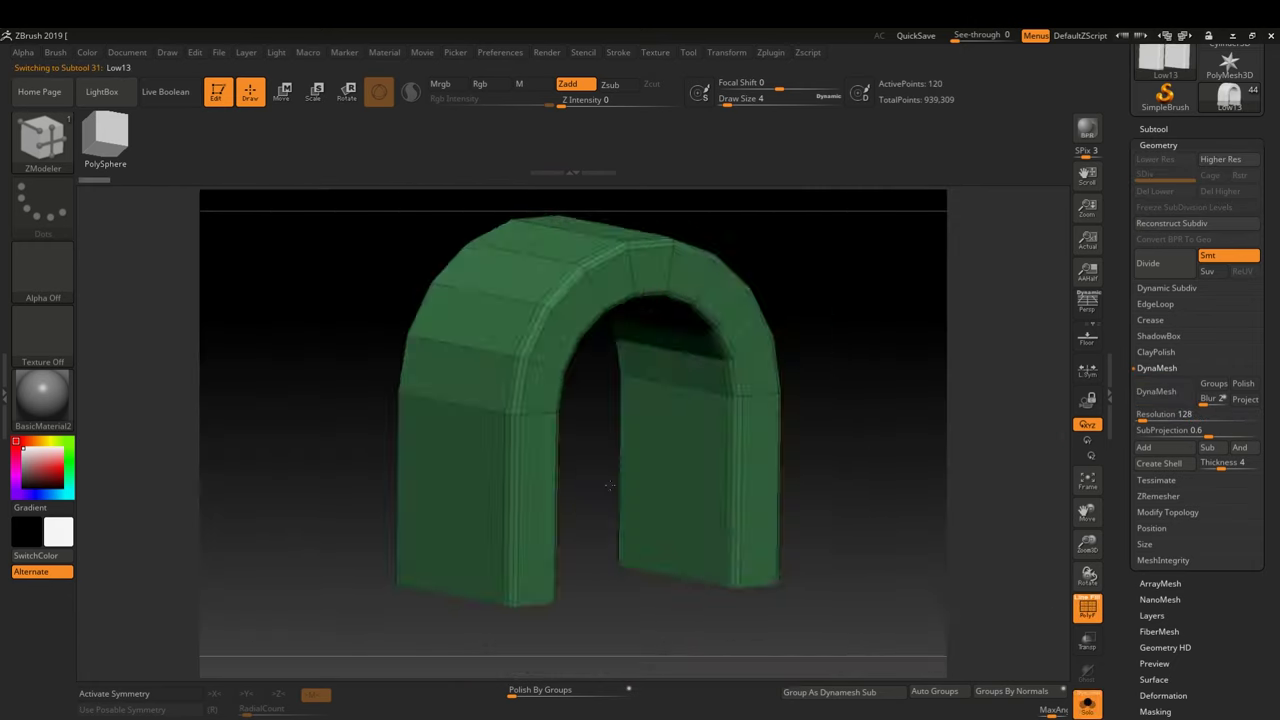
pyautogui.moveTo(609, 486)
pyautogui.mouseDown(button='right')
pyautogui.moveTo(777, 416)
pyautogui.moveTo(633, 621)
pyautogui.mouseUp(button='right')
pyautogui.moveTo(705, 585); pyautogui.dragTo(760, 530, button='right')
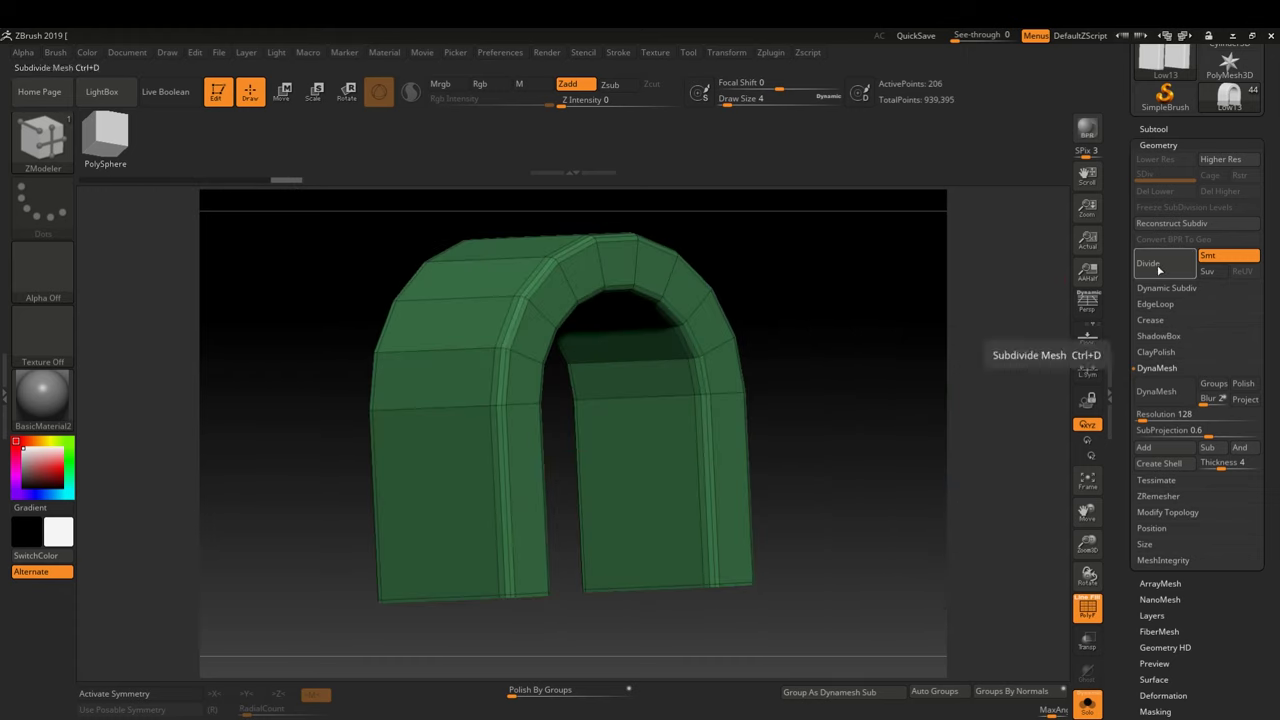
pyautogui.hotkey('shift', 'd')
pyautogui.keyDown('alt'); pyautogui.moveTo(449, 600); pyautogui.dragTo(514, 523, button='right'); pyautogui.keyUp('alt')
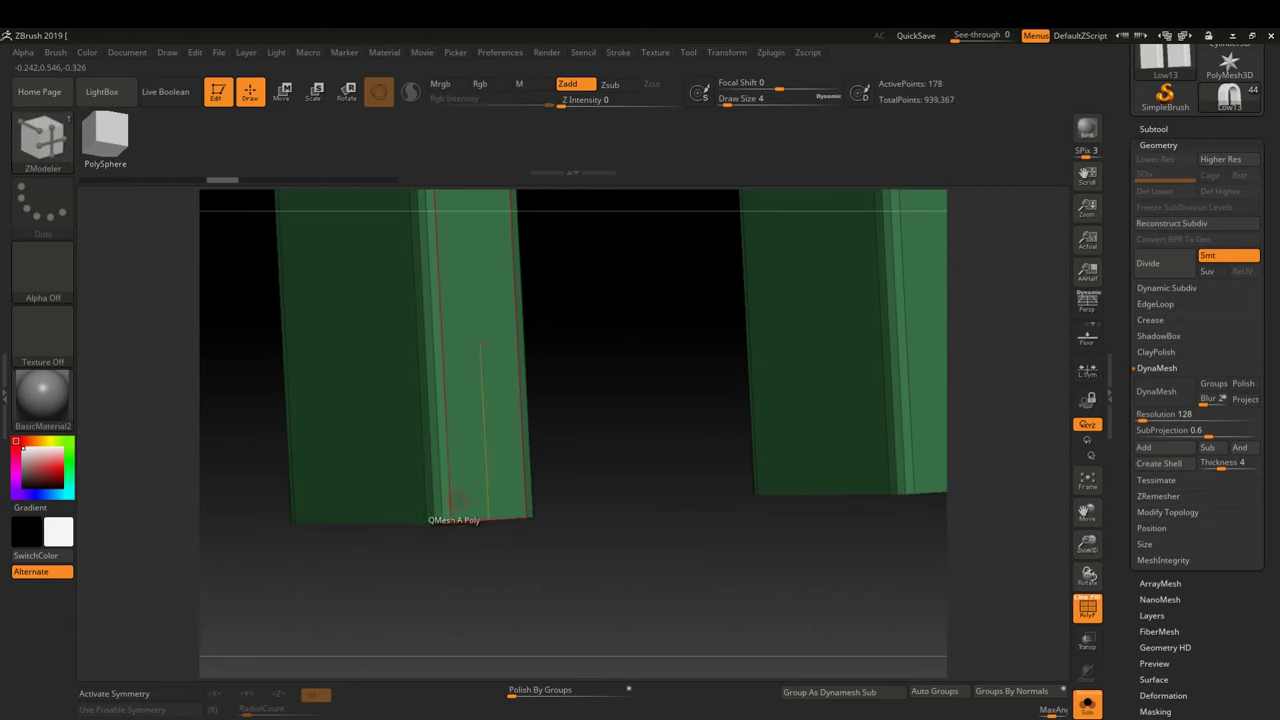
pyautogui.click(1160, 264)
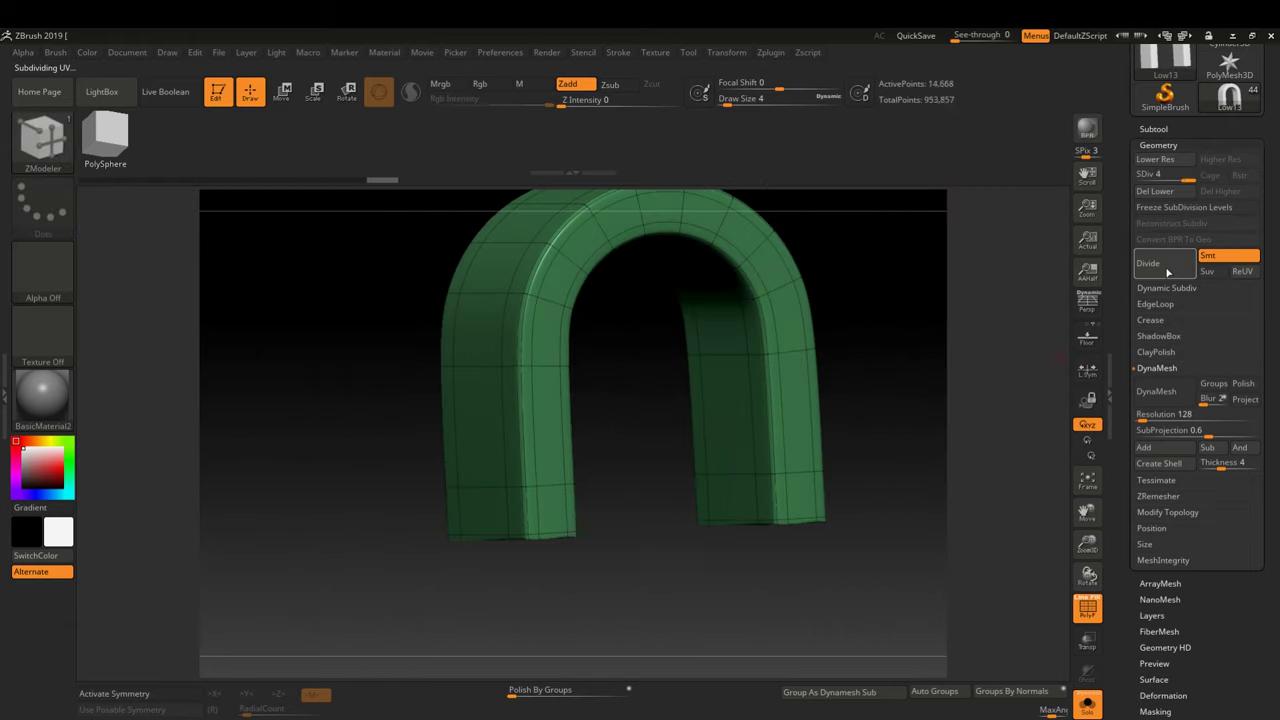
pyautogui.hotkey('ctrl', 'z')
pyautogui.hotkey('ctrl', 'z')
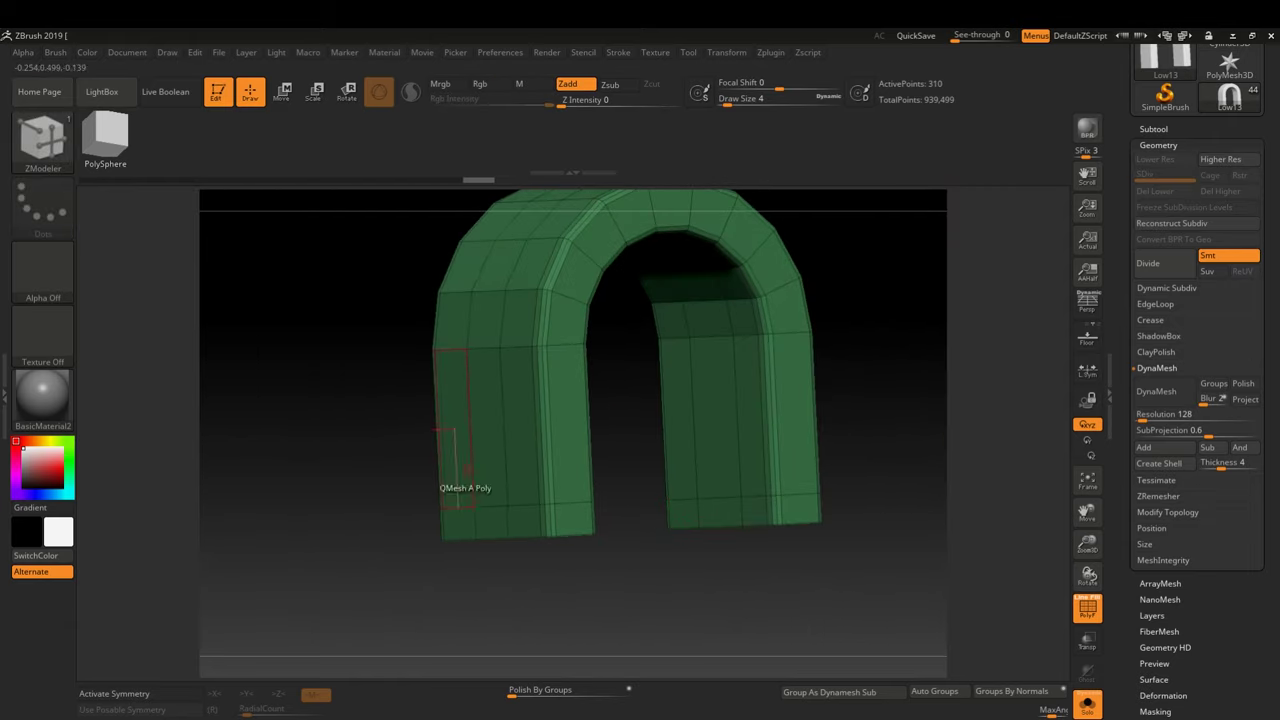
# Step: DynaMesh the door arch at resolution 856
pyautogui.moveTo(686, 582); pyautogui.dragTo(740, 594)
pyautogui.click(1156, 391)
pyautogui.click(1080, 411)
pyautogui.moveTo(1141, 421); pyautogui.dragTo(1163, 421)
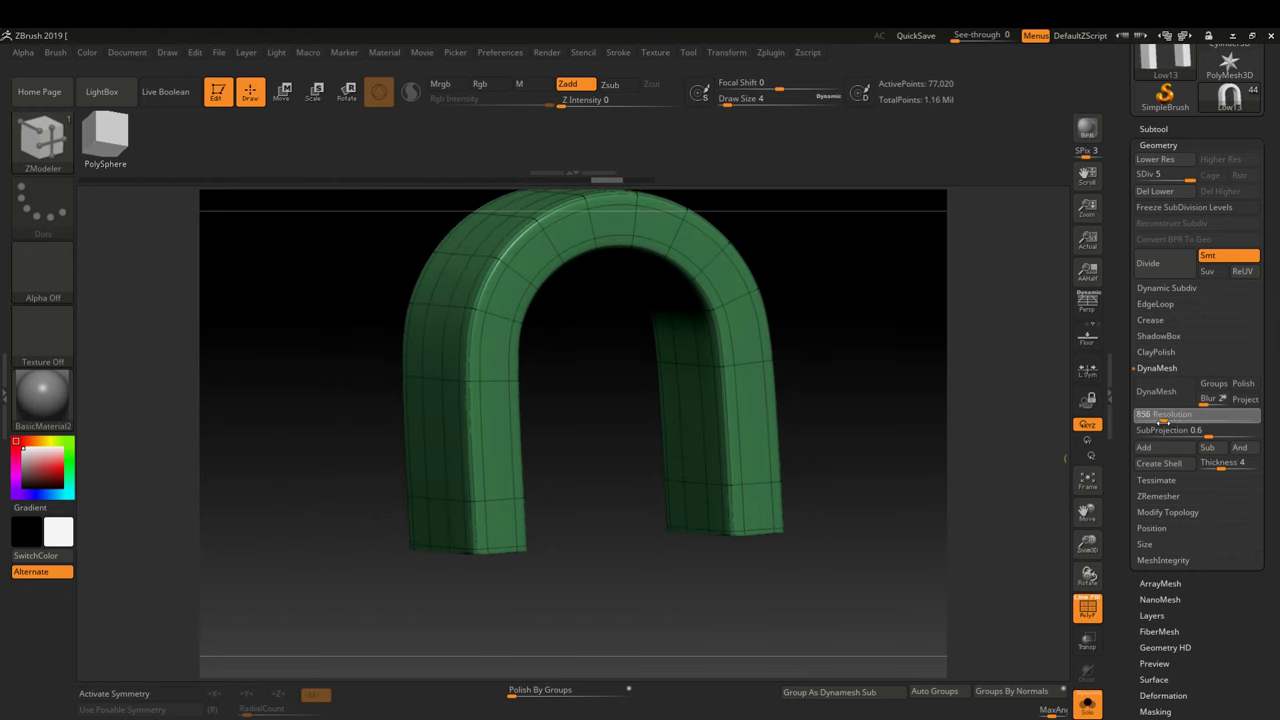
# Step: Remesh the door ring at resolution 2448 and isolate the purple curved link Low29
pyautogui.click(1156, 391)
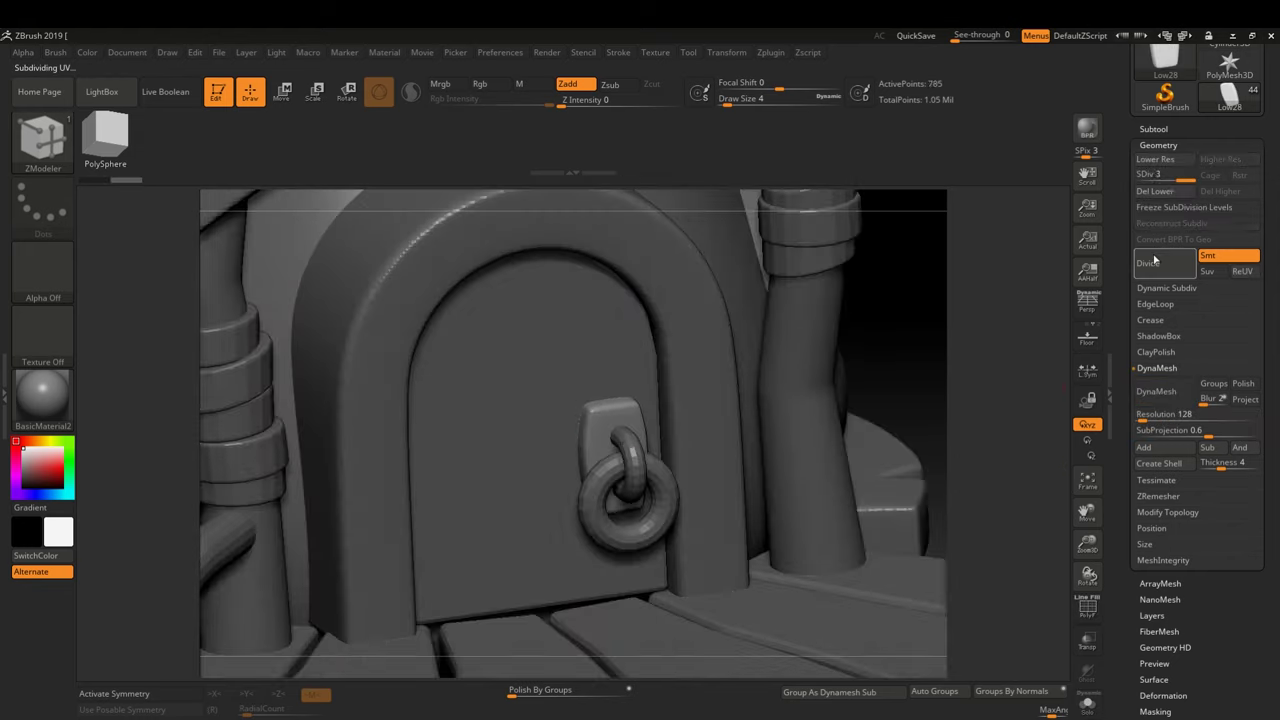
pyautogui.click(1135, 175)
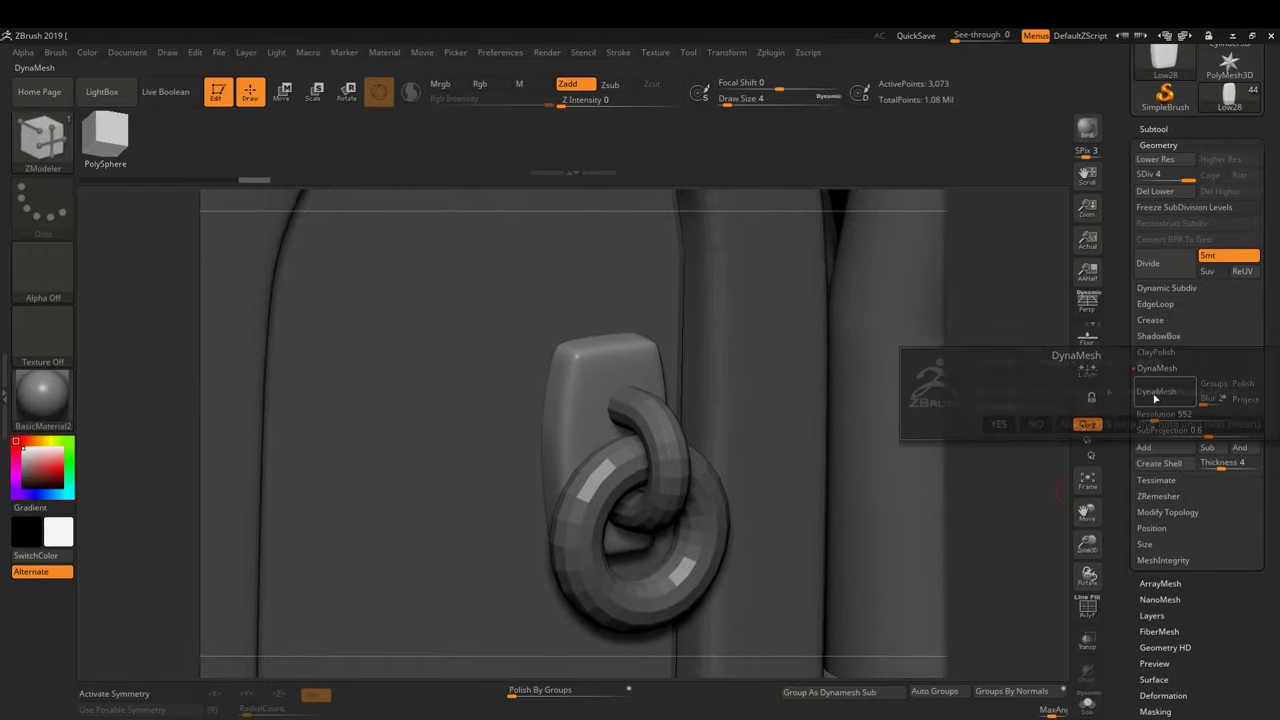
pyautogui.click(1190, 414)
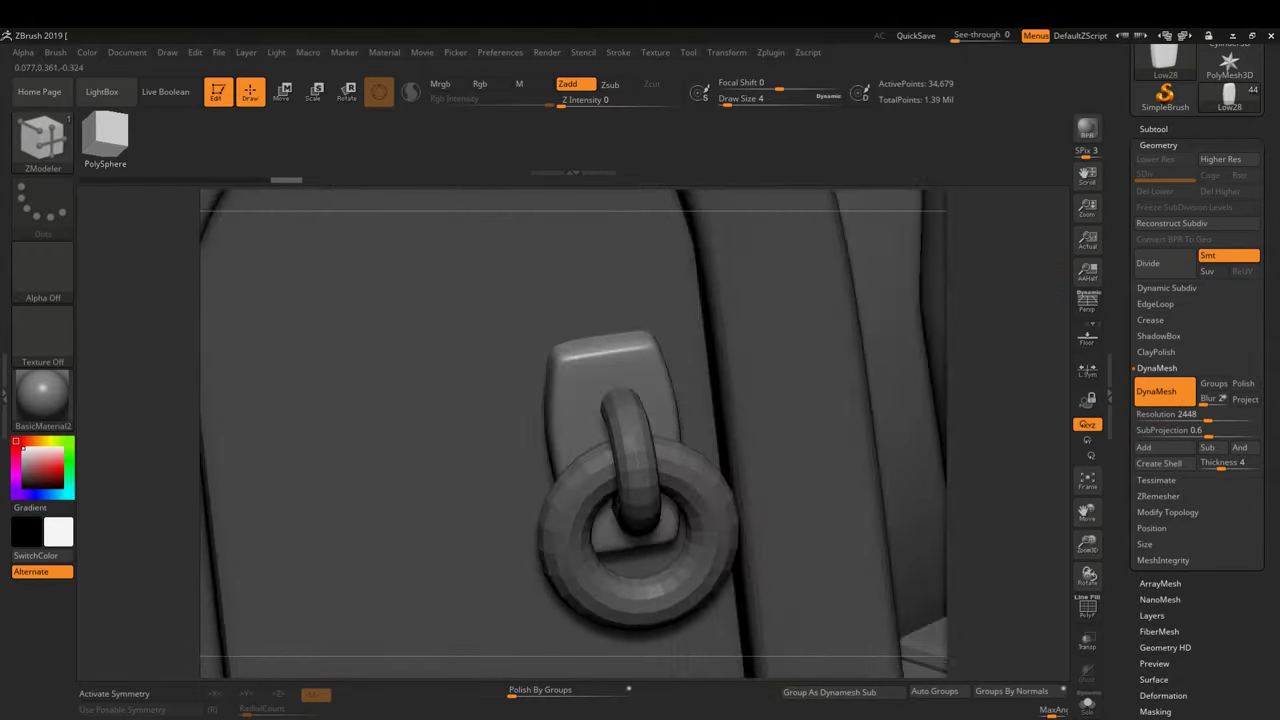
pyautogui.keyDown('alt'); pyautogui.click(577, 395); pyautogui.keyUp('alt')
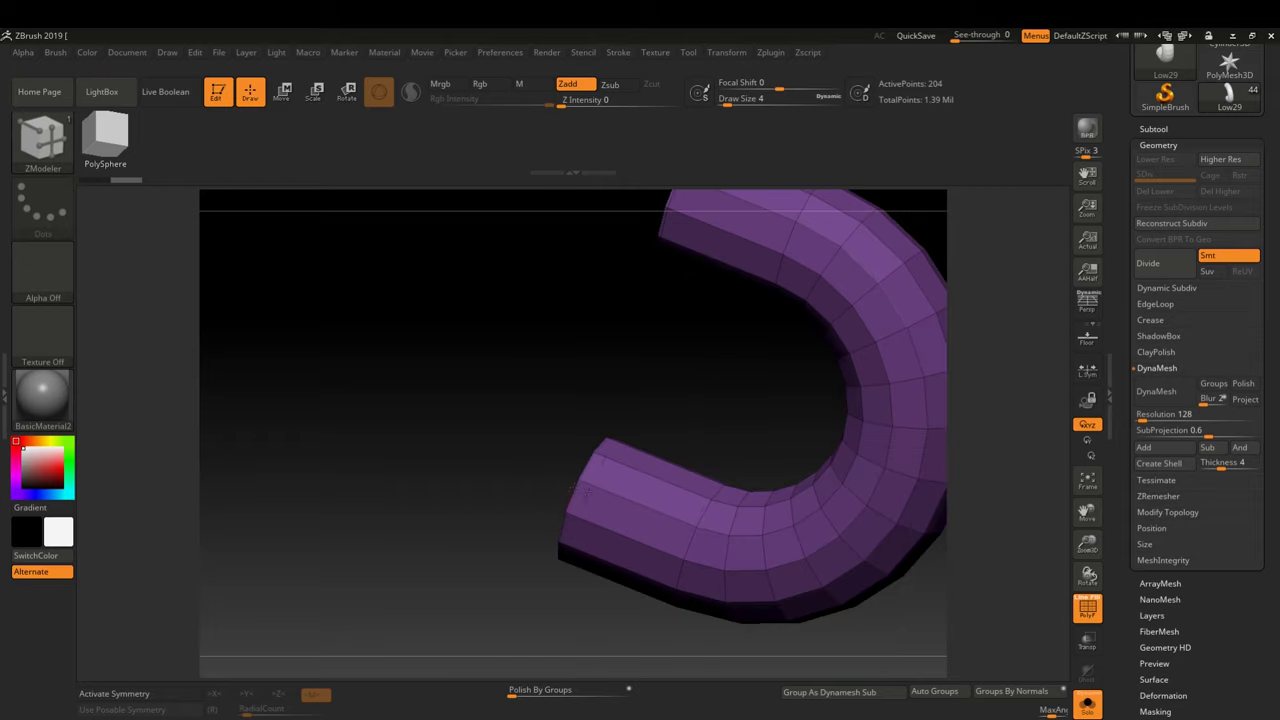
# Step: DynaMesh the purple link, then remesh the knocker ring at resolution 2712
pyautogui.moveTo(789, 351); pyautogui.dragTo(1001, 421)
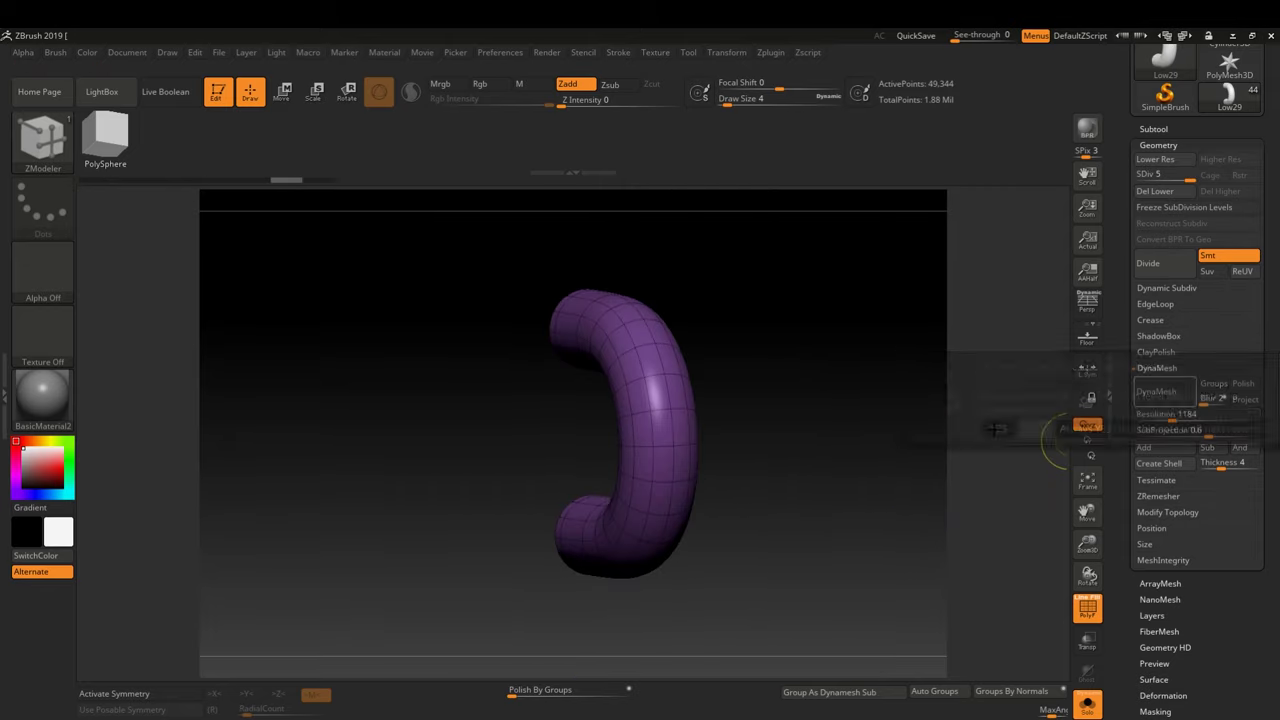
pyautogui.click(1160, 430)
pyautogui.moveTo(903, 489); pyautogui.dragTo(805, 418)
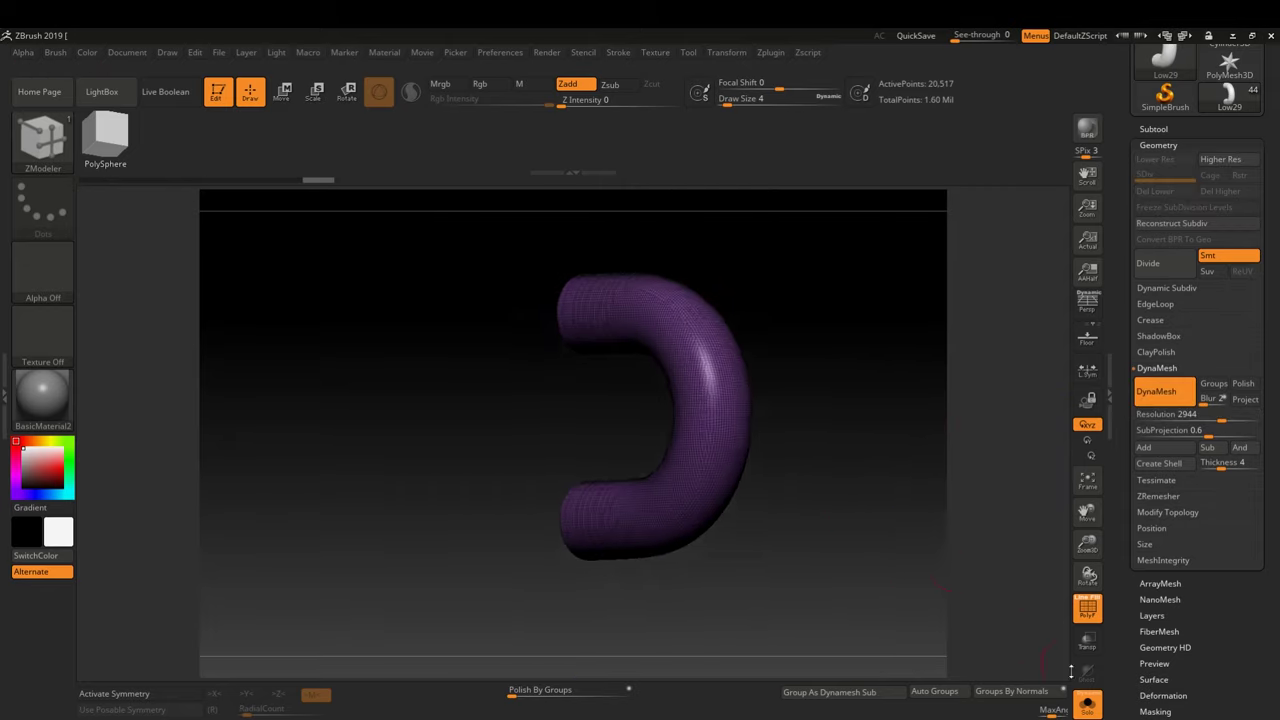
pyautogui.moveTo(1063, 385); pyautogui.dragTo(1062, 367)
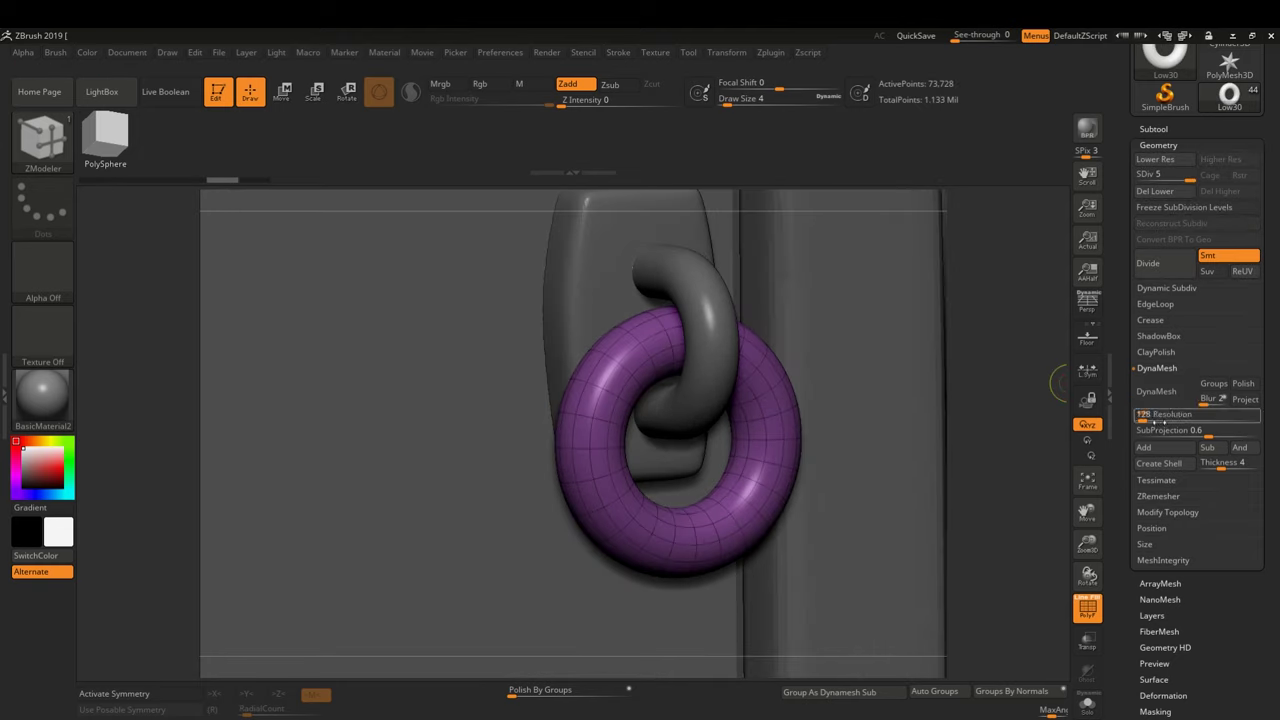
pyautogui.moveTo(1151, 421); pyautogui.dragTo(1210, 418)
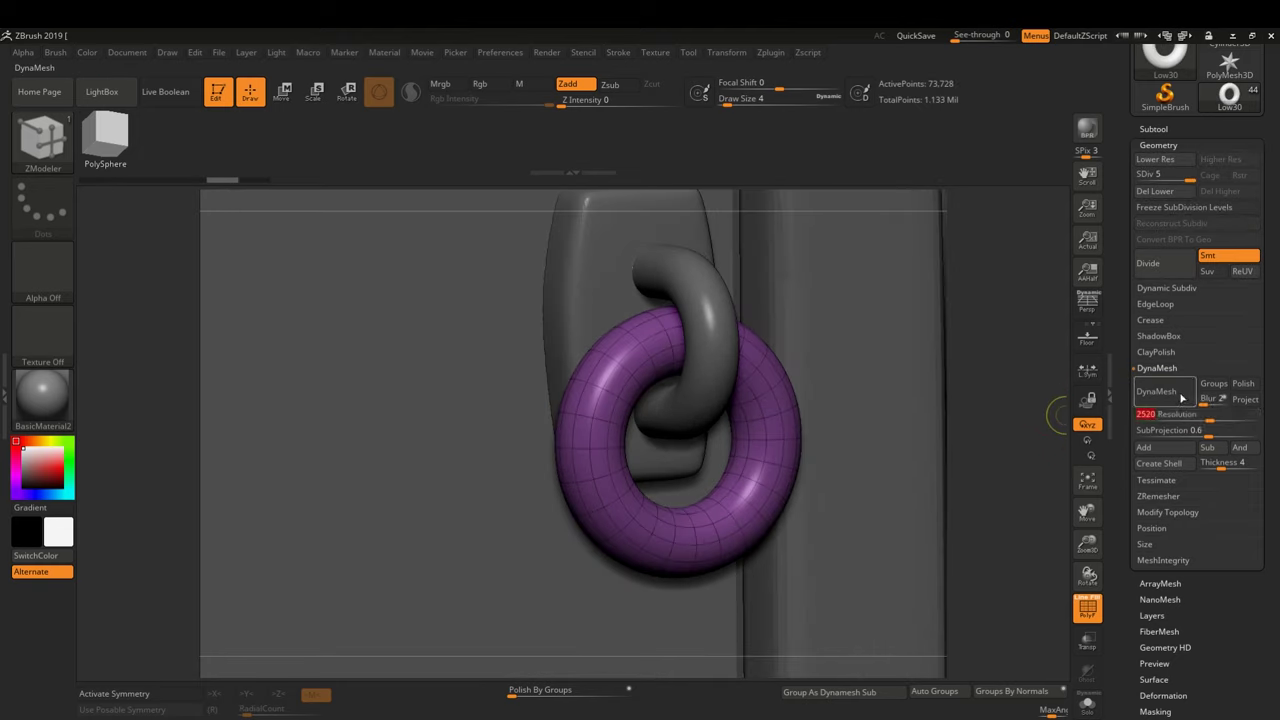
pyautogui.moveTo(1063, 410); pyautogui.dragTo(1006, 428)
pyautogui.moveTo(1205, 414); pyautogui.dragTo(1216, 430)
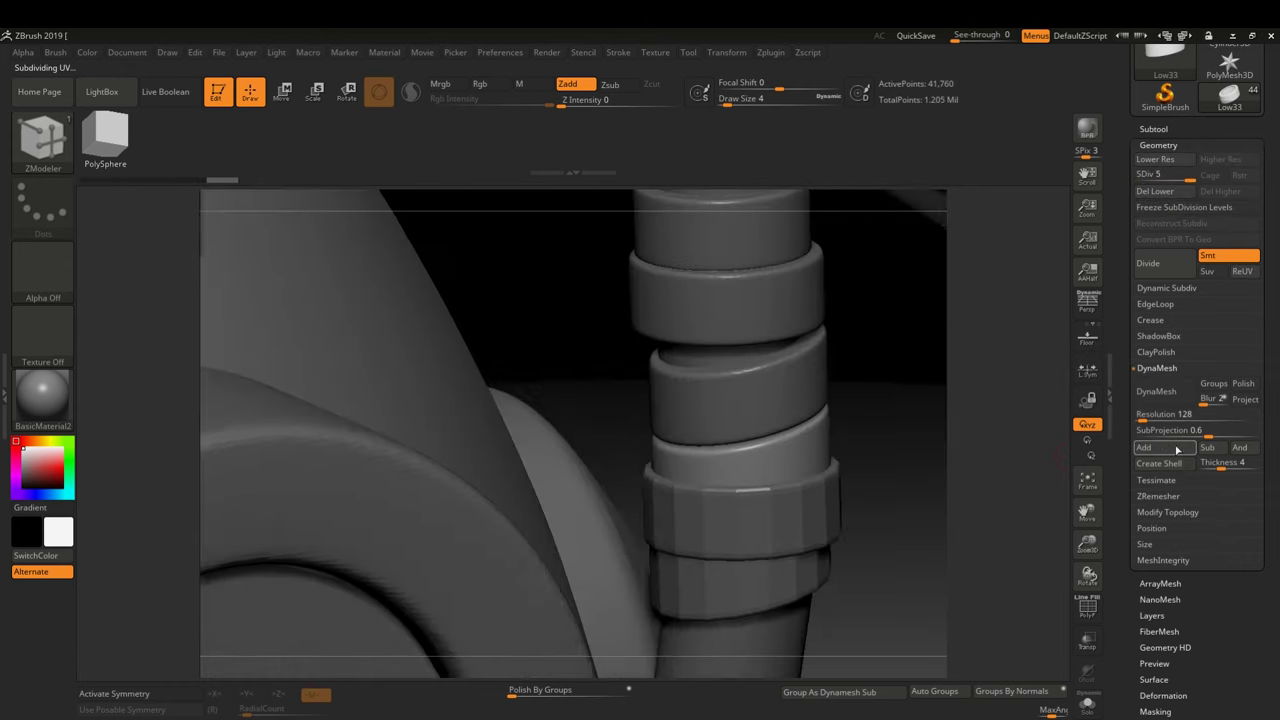
# Step: DynaMesh the pipe bands one by one at resolutions 1040, 2072, 1792, 1696 and 1392
pyautogui.click(1156, 391)
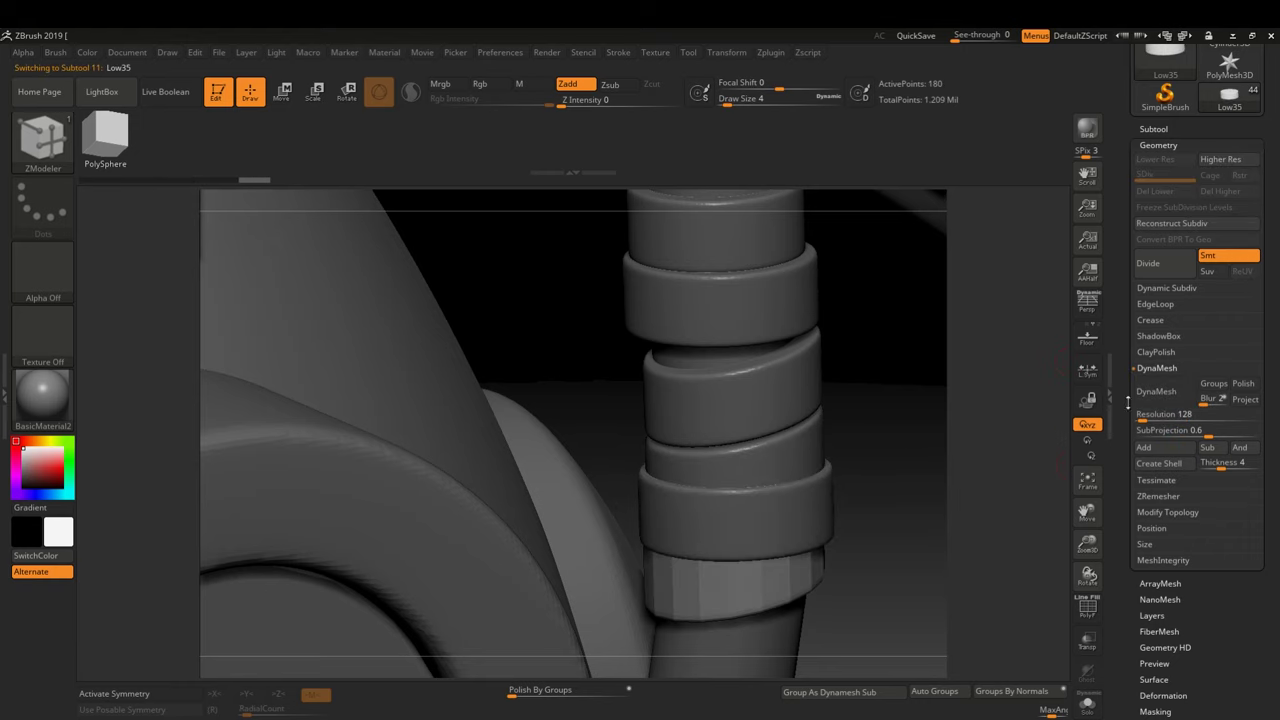
pyautogui.moveTo(1166, 421); pyautogui.dragTo(1032, 438)
pyautogui.moveTo(1197, 421); pyautogui.dragTo(925, 492)
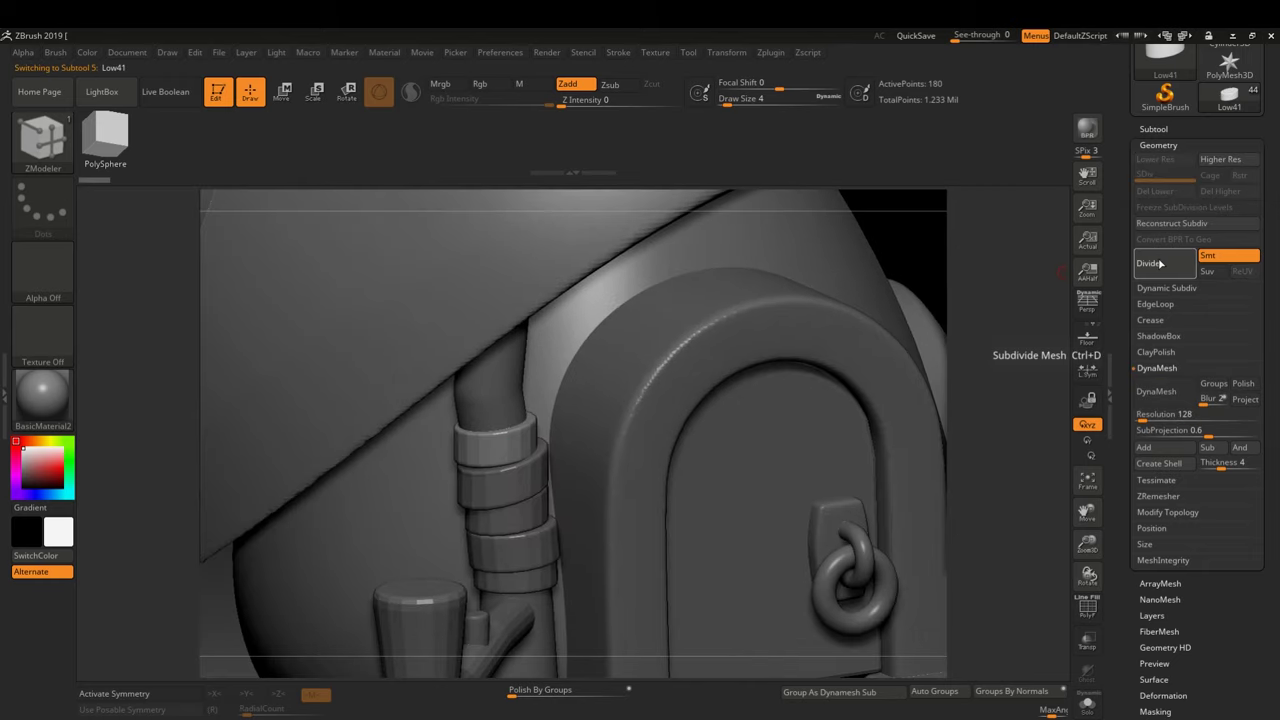
pyautogui.moveTo(1197, 430); pyautogui.dragTo(594, 500)
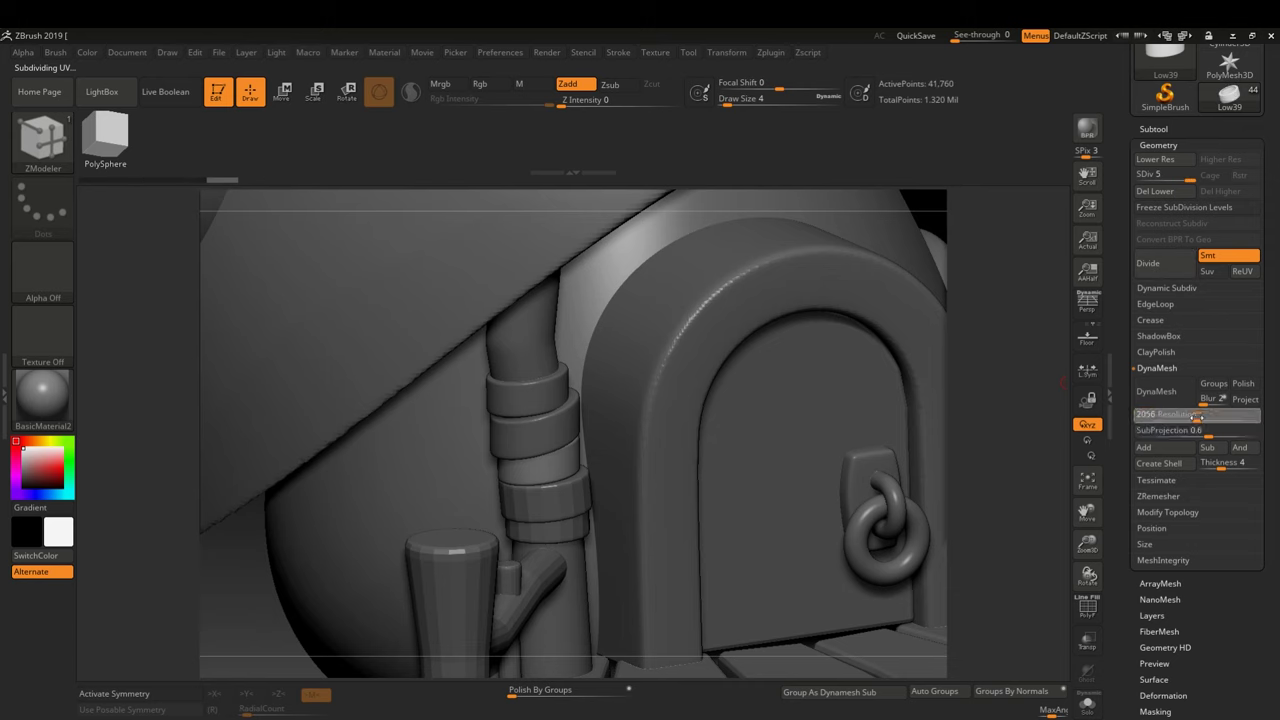
pyautogui.moveTo(1201, 416); pyautogui.dragTo(758, 481)
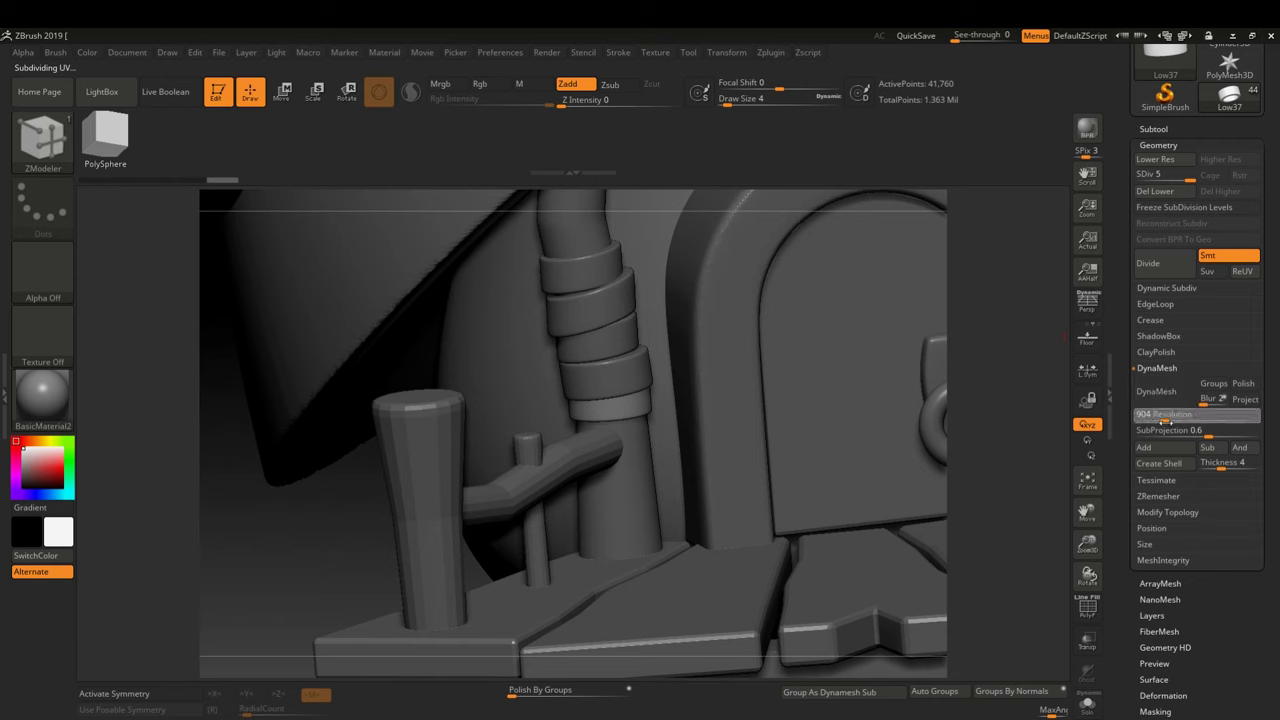
pyautogui.moveTo(1165, 421)
pyautogui.mouseDown()
pyautogui.moveTo(1172, 430)
pyautogui.moveTo(1186, 414)
pyautogui.mouseUp()
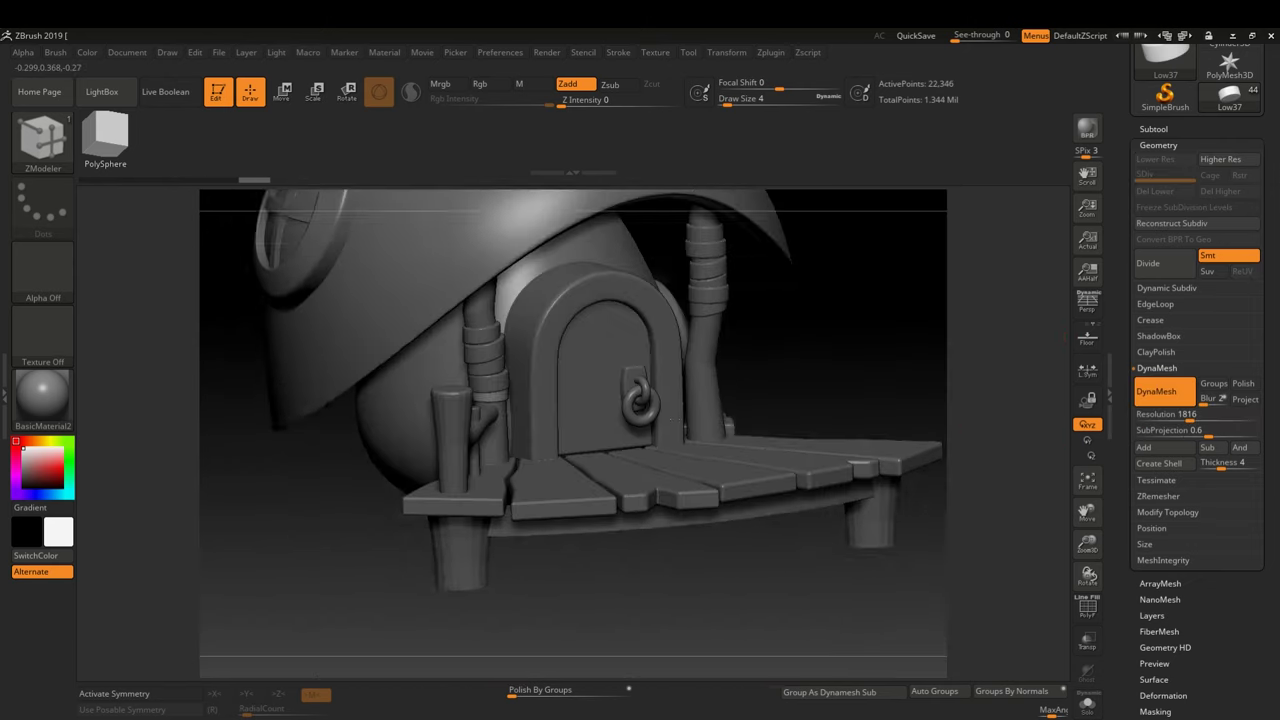
pyautogui.keyDown('ctrl'); pyautogui.moveTo(715, 353); pyautogui.dragTo(640, 465, button='right'); pyautogui.keyUp('ctrl')
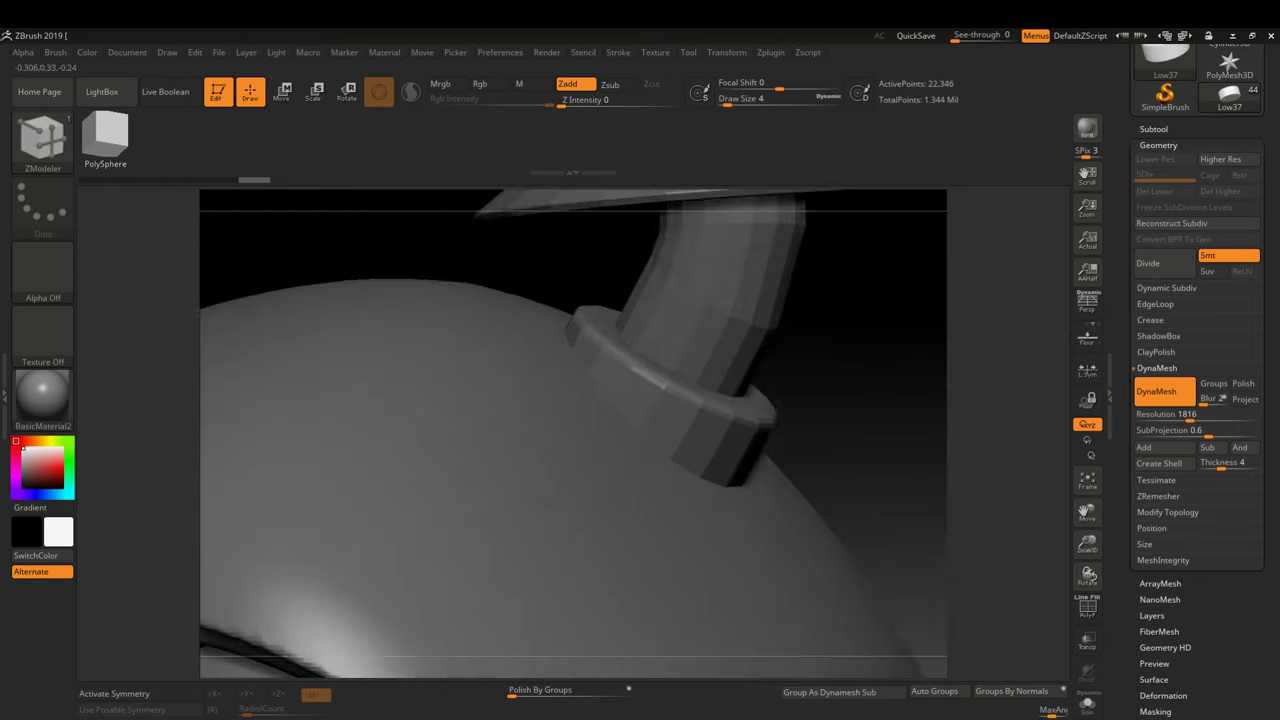
# Step: Insert an edge loop into the chimney pipe with ZModeler
pyautogui.hotkey('shift', 'f')
pyautogui.moveTo(640, 465)
pyautogui.mouseDown()
pyautogui.moveTo(690, 365)
pyautogui.moveTo(727, 395)
pyautogui.mouseUp()
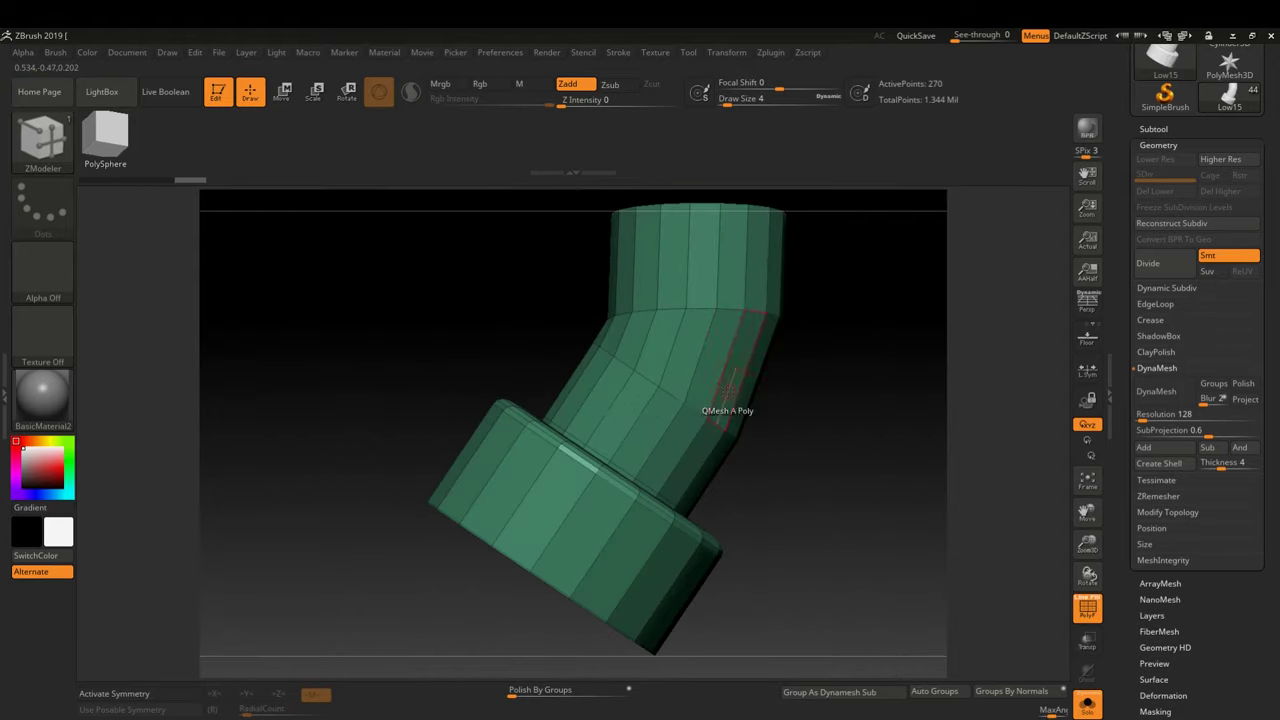
pyautogui.click(745, 285)
pyautogui.moveTo(760, 300); pyautogui.dragTo(808, 323)
pyautogui.scroll(5, 808, 323)
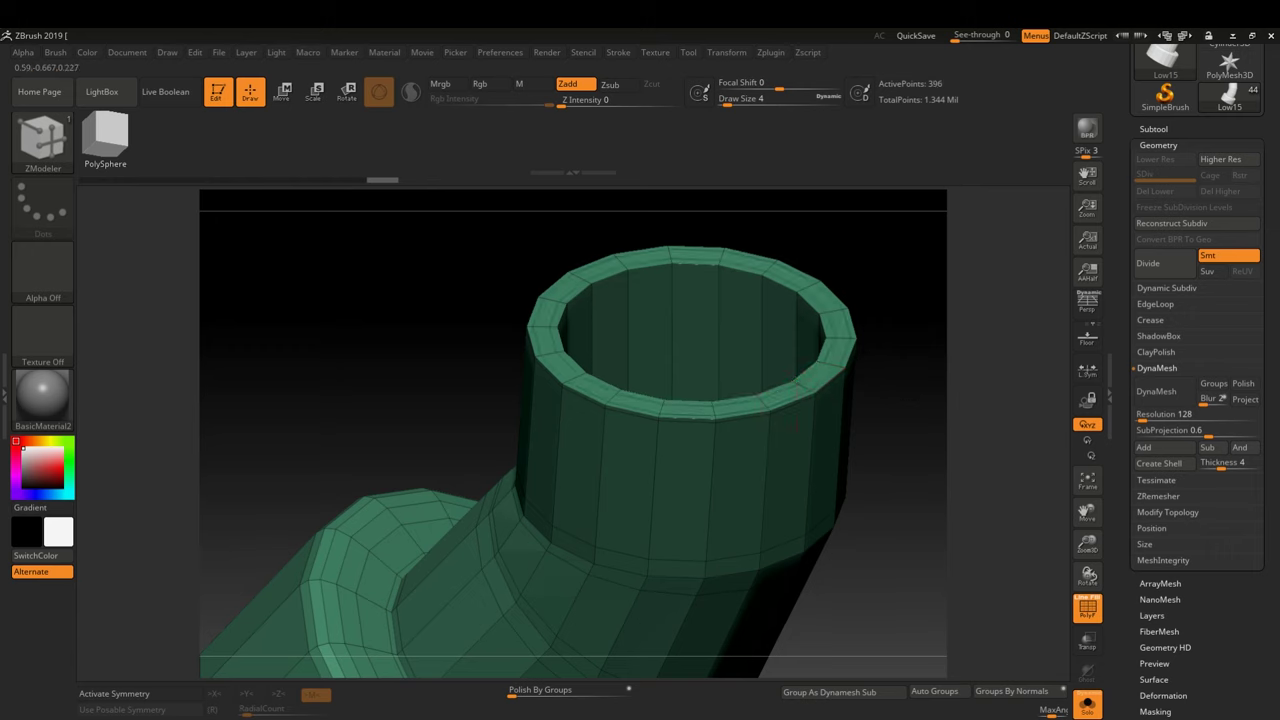
pyautogui.moveTo(760, 440)
pyautogui.mouseDown()
pyautogui.moveTo(811, 487)
pyautogui.moveTo(835, 434)
pyautogui.mouseUp()
# Step: Subdivide the chimney pipe, DynaMesh it at 832, and add an edge loop near the cone's rim
pyautogui.hotkey('ctrl', 'd')
pyautogui.hotkey('ctrl', 'd')
pyautogui.hotkey('ctrl', 'd')
pyautogui.moveTo(1150, 414); pyautogui.dragTo(1160, 414)
pyautogui.click(1156, 391)
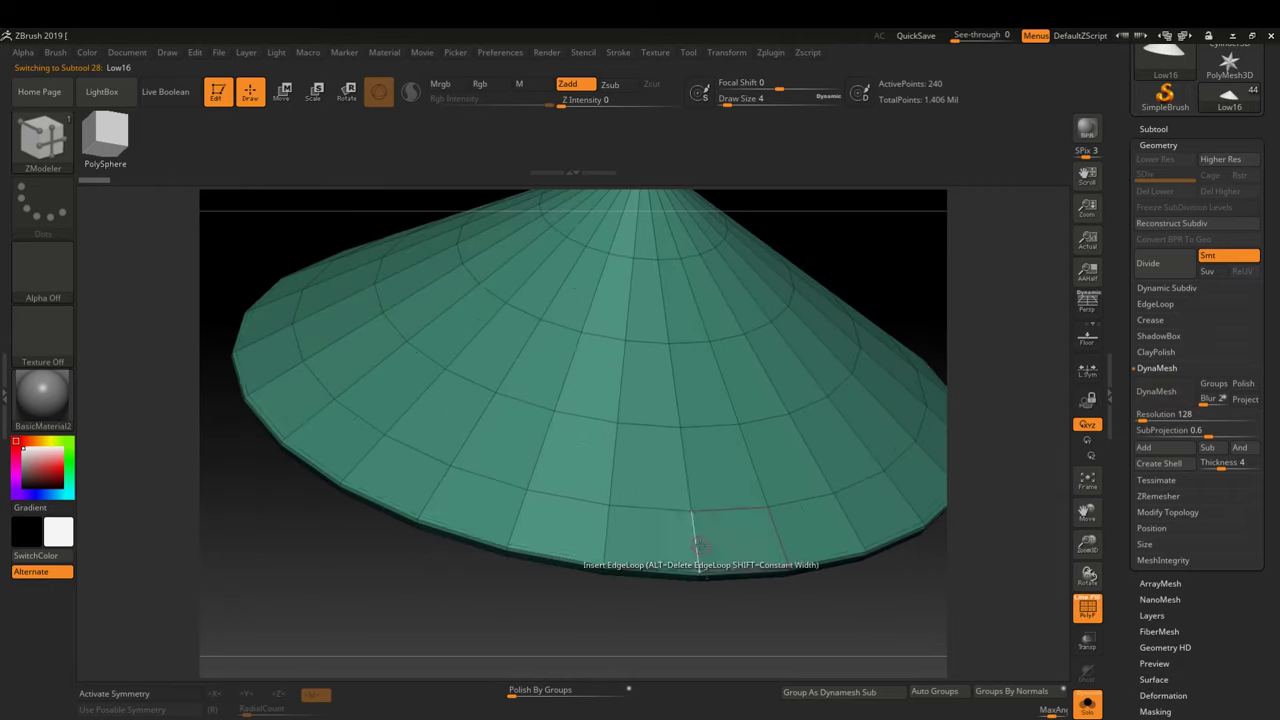
pyautogui.click(697, 545)
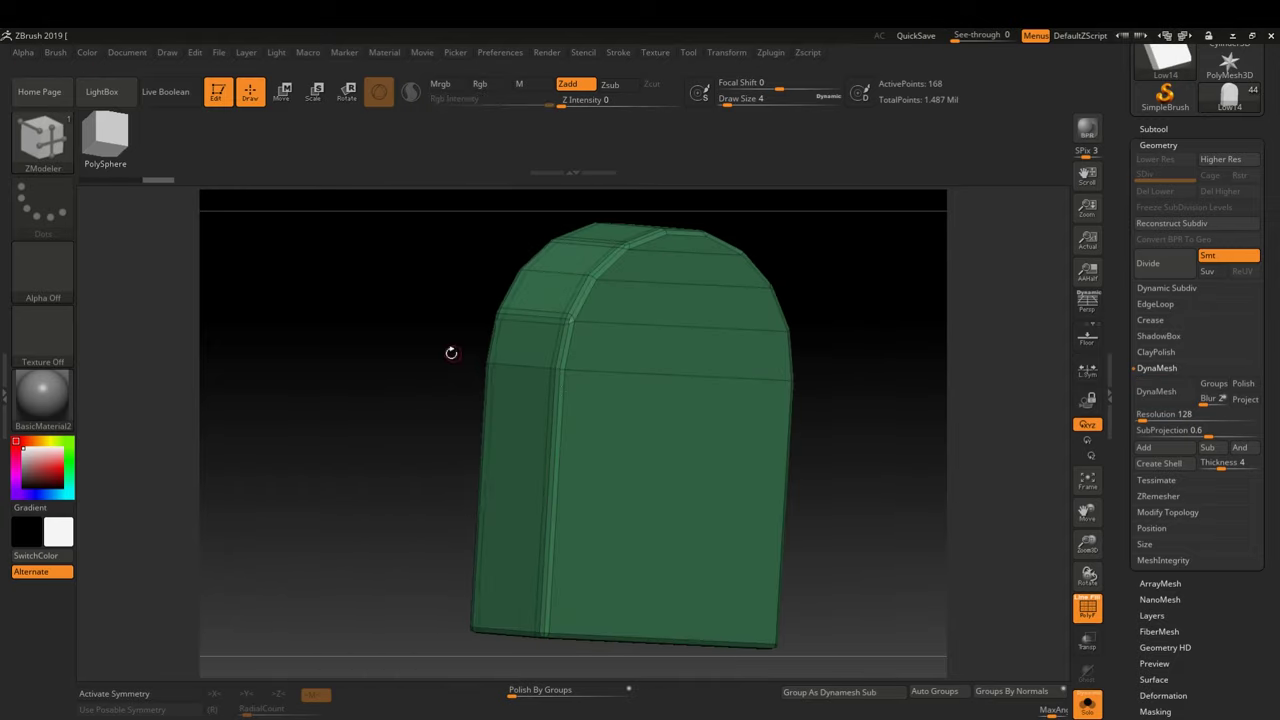
# Step: Subdivide the door slab twice
pyautogui.moveTo(451, 353); pyautogui.dragTo(420, 350)
pyautogui.click(1160, 263)
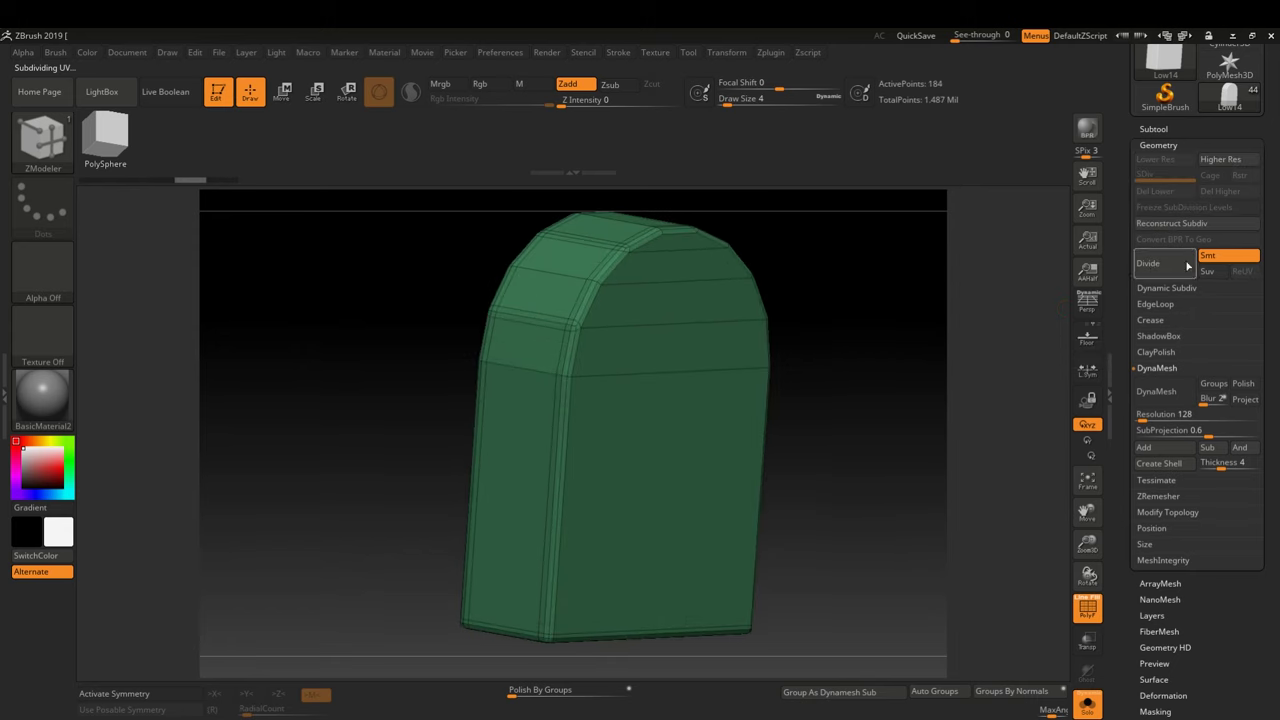
pyautogui.click(1188, 265)
pyautogui.moveTo(900, 420); pyautogui.dragTo(845, 437)
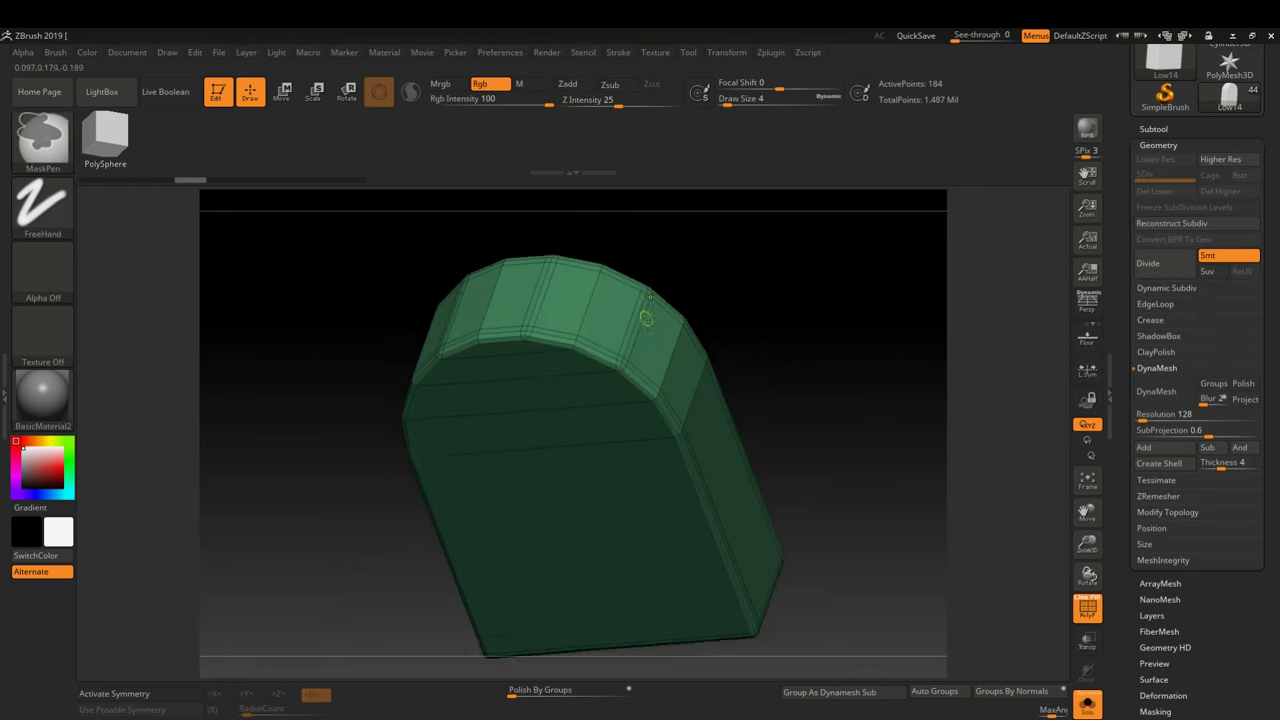
pyautogui.moveTo(647, 318); pyautogui.dragTo(614, 448)
# Step: Add an edge loop along the door's top rim and DynaMesh the door at resolution 808
pyautogui.press('b')
pyautogui.press('z')
pyautogui.press('m')
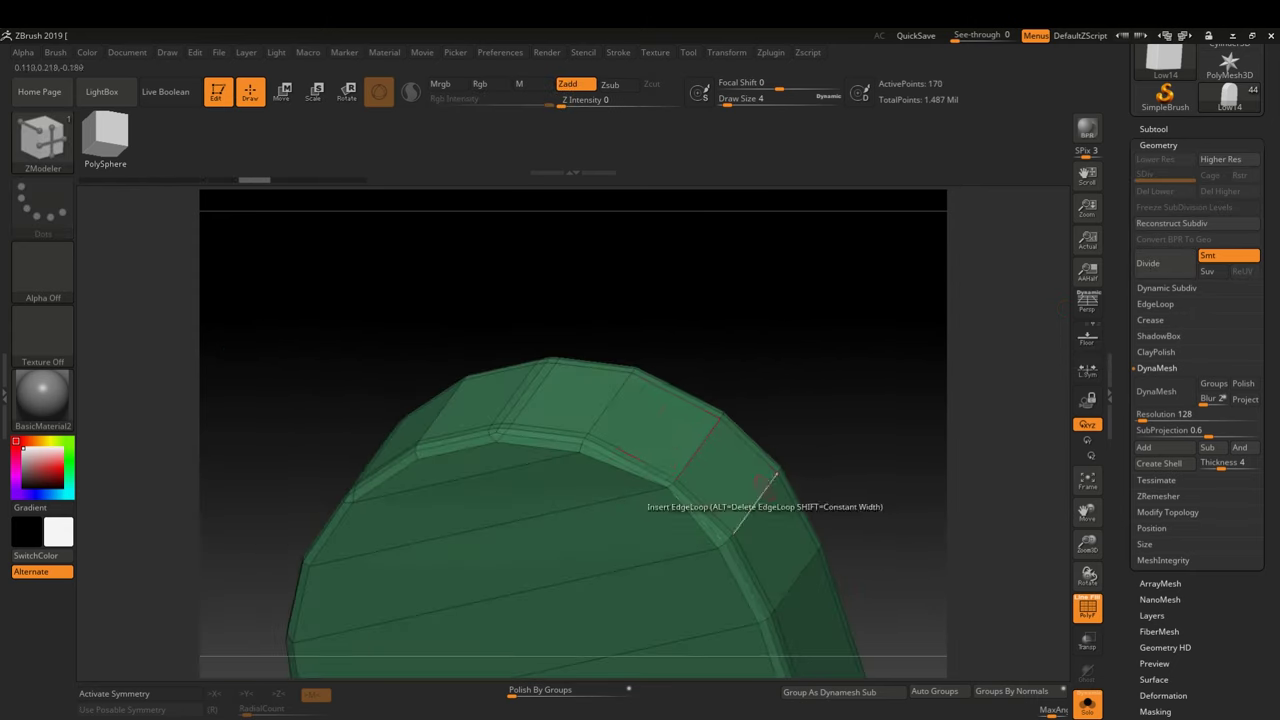
pyautogui.moveTo(770, 480)
pyautogui.mouseDown(button='right')
pyautogui.moveTo(614, 457)
pyautogui.moveTo(686, 514)
pyautogui.moveTo(829, 429)
pyautogui.moveTo(538, 425)
pyautogui.moveTo(313, 548)
pyautogui.mouseUp(button='right')
pyautogui.moveTo(509, 558); pyautogui.dragTo(600, 480, button='right')
pyautogui.moveTo(1175, 413); pyautogui.dragTo(1240, 413)
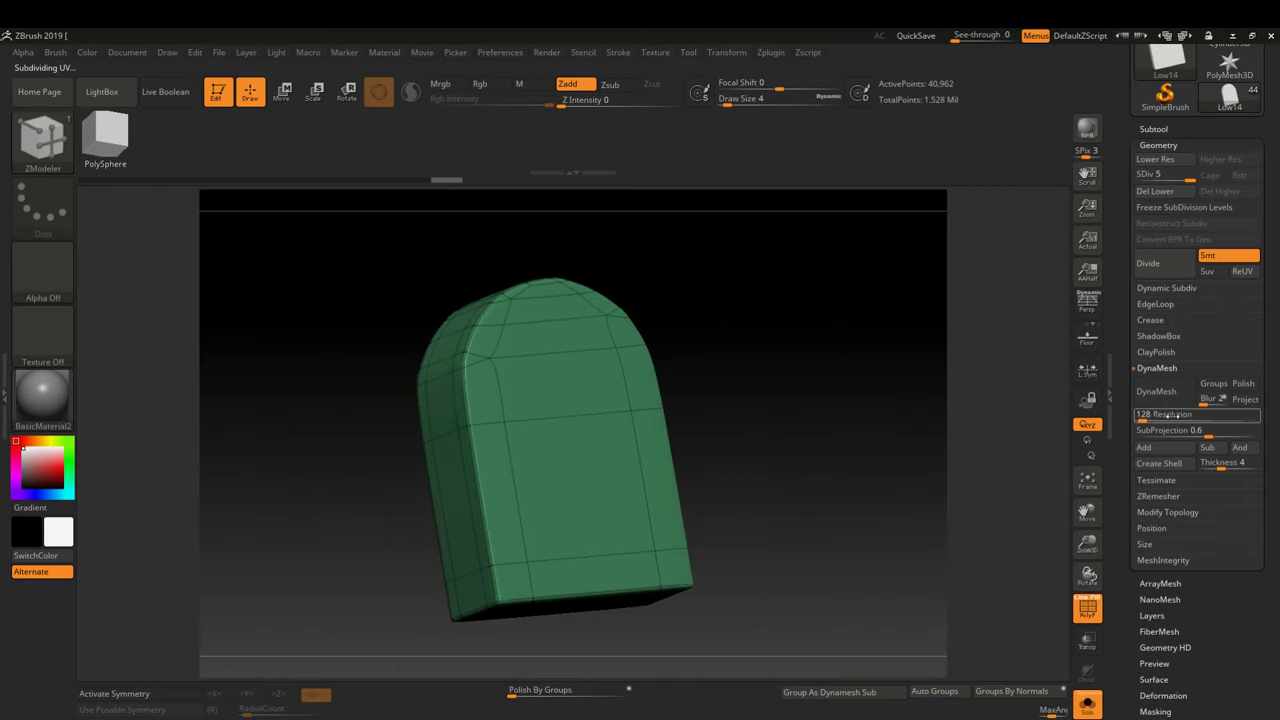
pyautogui.click(1156, 391)
pyautogui.click(1087, 703)
# Step: Select the bent purple tube Low26 and show it alone with its polygroup wireframe
pyautogui.moveTo(838, 368)
pyautogui.mouseDown(button='right')
pyautogui.moveTo(869, 423)
pyautogui.moveTo(857, 371)
pyautogui.moveTo(821, 401)
pyautogui.moveTo(805, 460)
pyautogui.moveTo(797, 601)
pyautogui.mouseUp(button='right')
pyautogui.keyDown('alt'); pyautogui.click(797, 601); pyautogui.keyUp('alt')
pyautogui.press('b')
pyautogui.press('z')
pyautogui.press('m')
pyautogui.hotkey('shift', 'f')
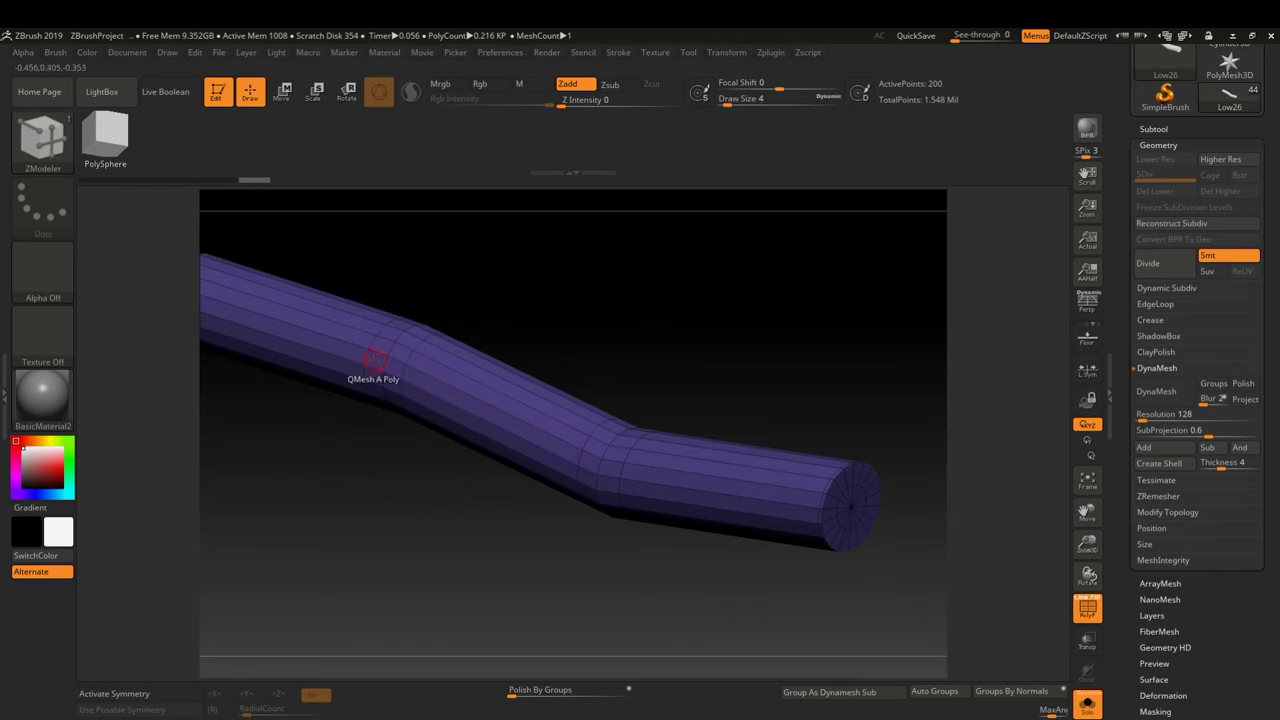
# Step: Subdivide the bent tube and DynaMesh it at resolution 504, then DynaMesh the long pole
pyautogui.moveTo(374, 358); pyautogui.dragTo(446, 369, button='right')
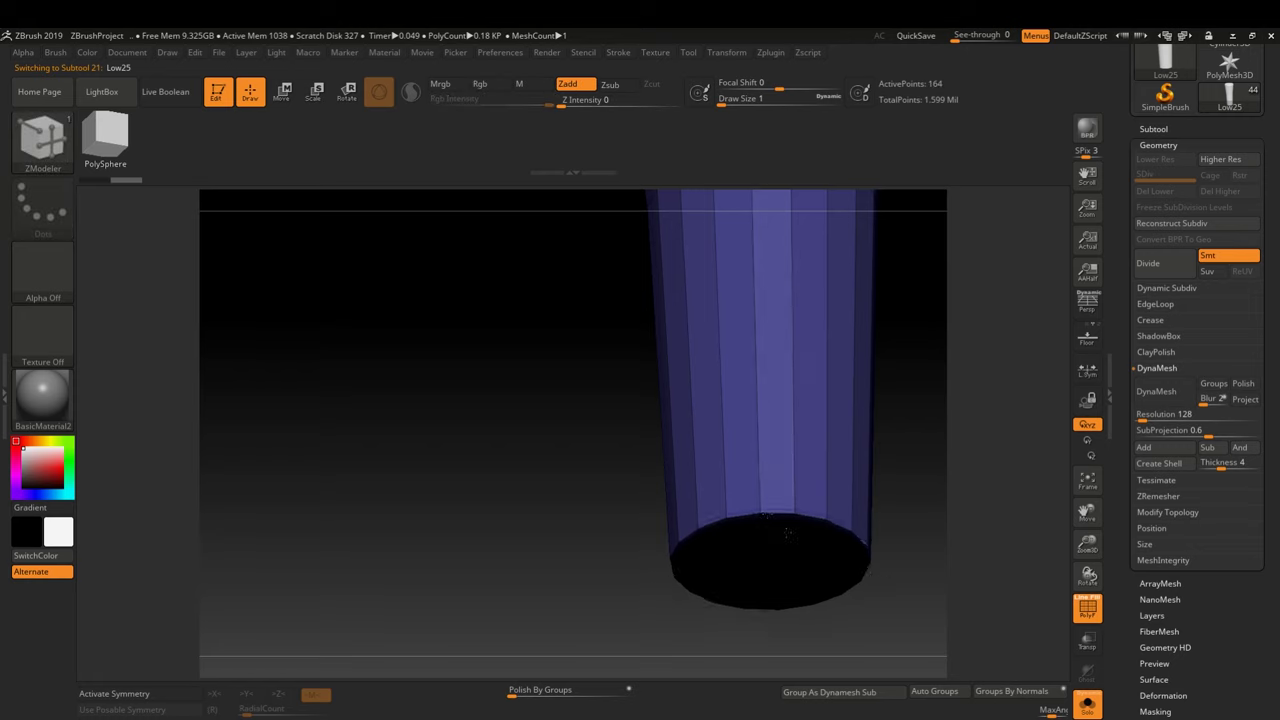
pyautogui.click(1175, 265)
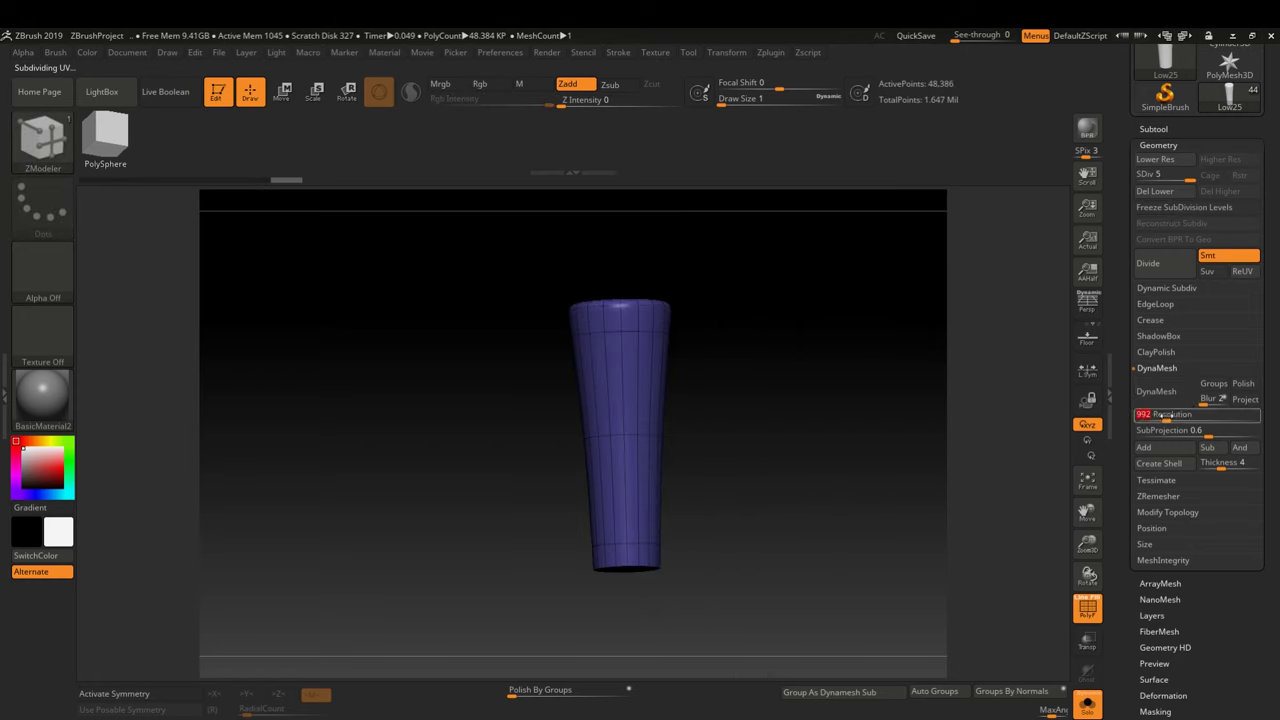
pyautogui.write('504')
pyautogui.press('Return')
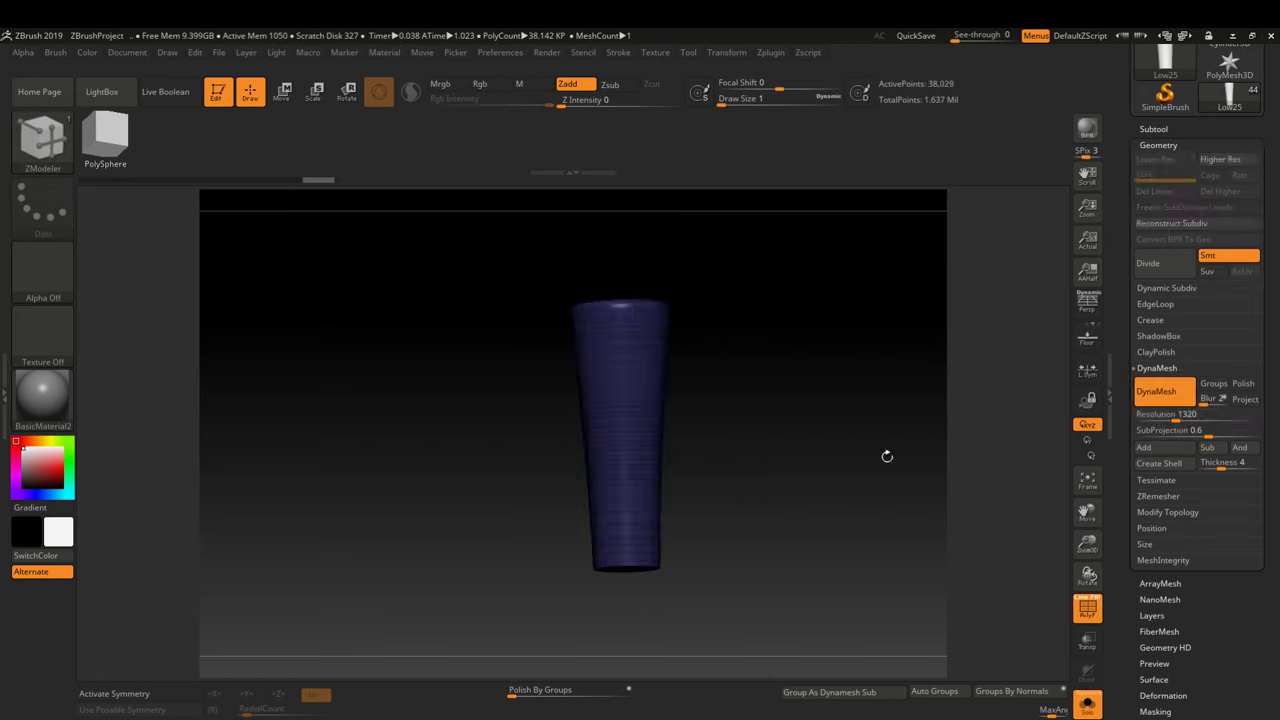
pyautogui.click(957, 420)
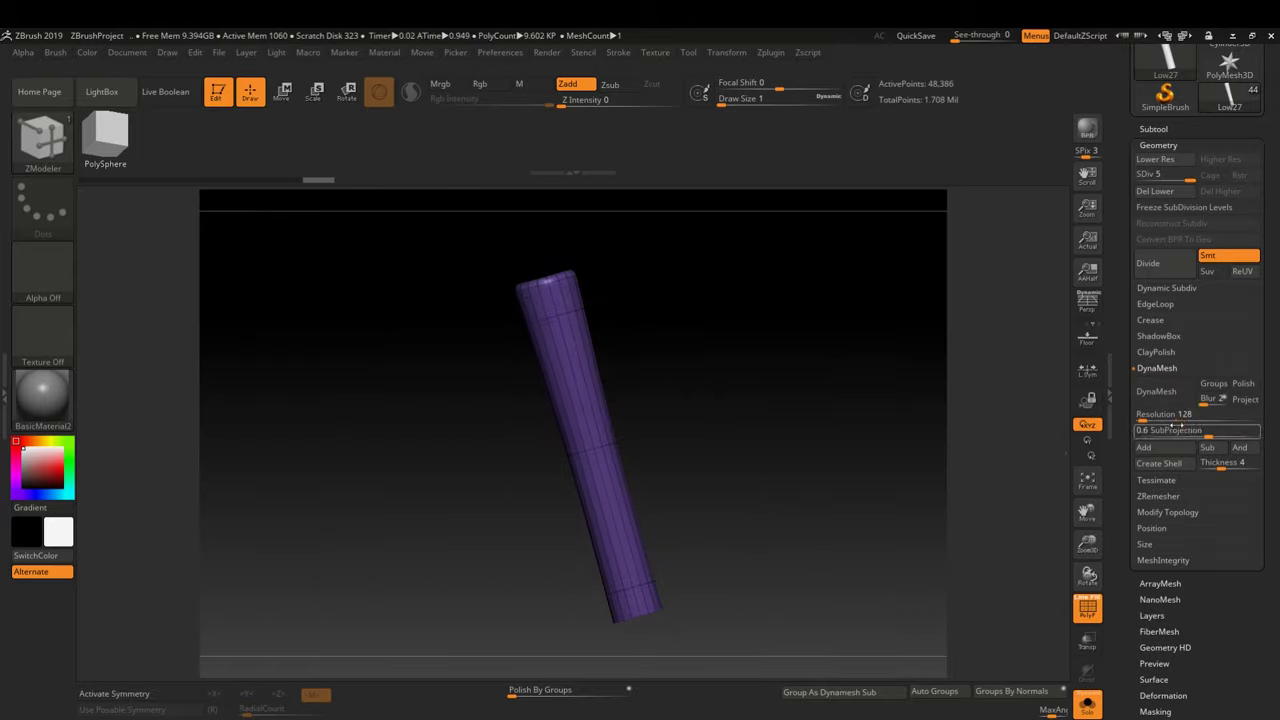
pyautogui.click(1156, 391)
pyautogui.click(960, 420)
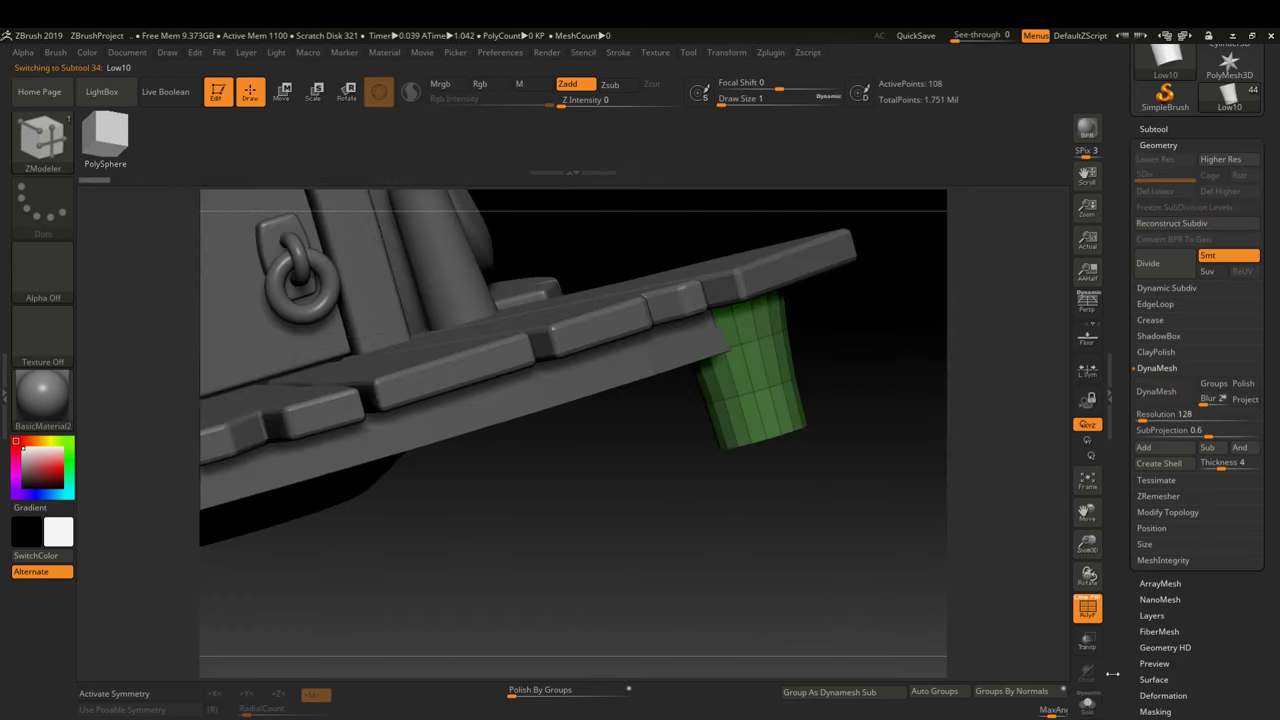
# Step: Isolate the short post and DynaMesh it at resolution 1184
pyautogui.click(1087, 700)
pyautogui.moveTo(785, 234); pyautogui.dragTo(666, 454)
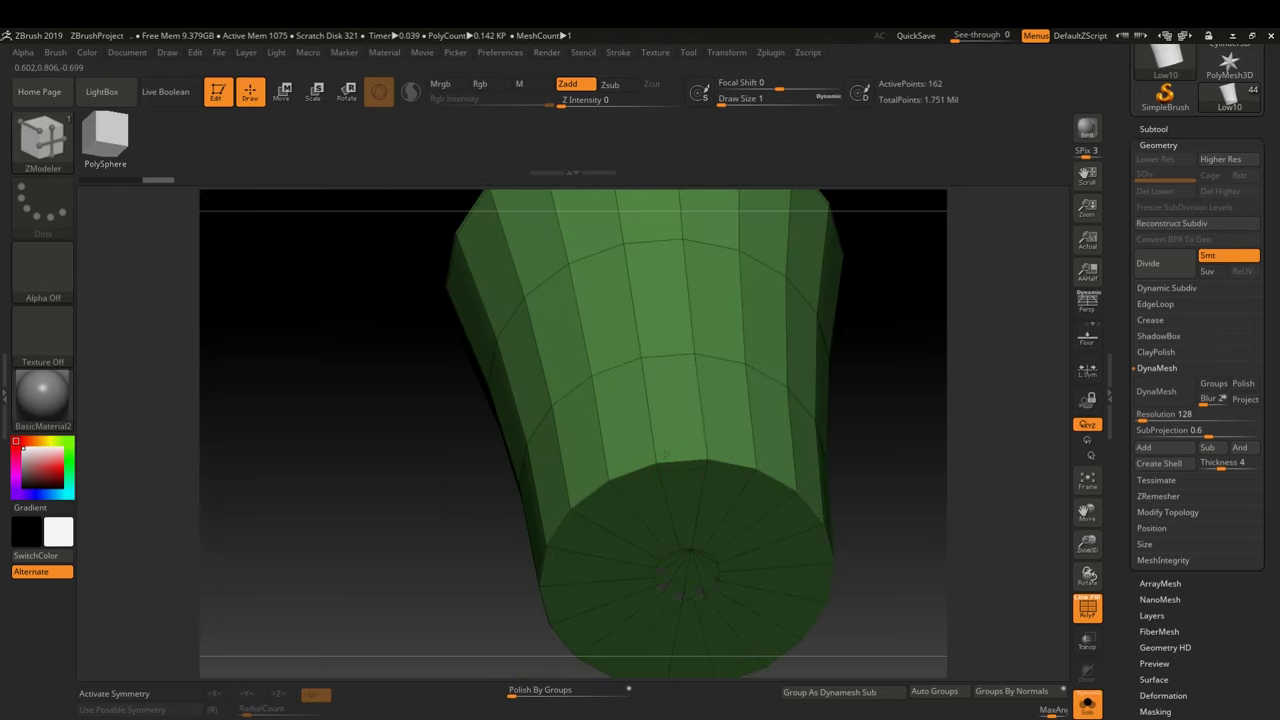
pyautogui.moveTo(640, 400); pyautogui.dragTo(700, 350)
pyautogui.moveTo(1150, 414); pyautogui.dragTo(1190, 414)
pyautogui.click(1156, 391)
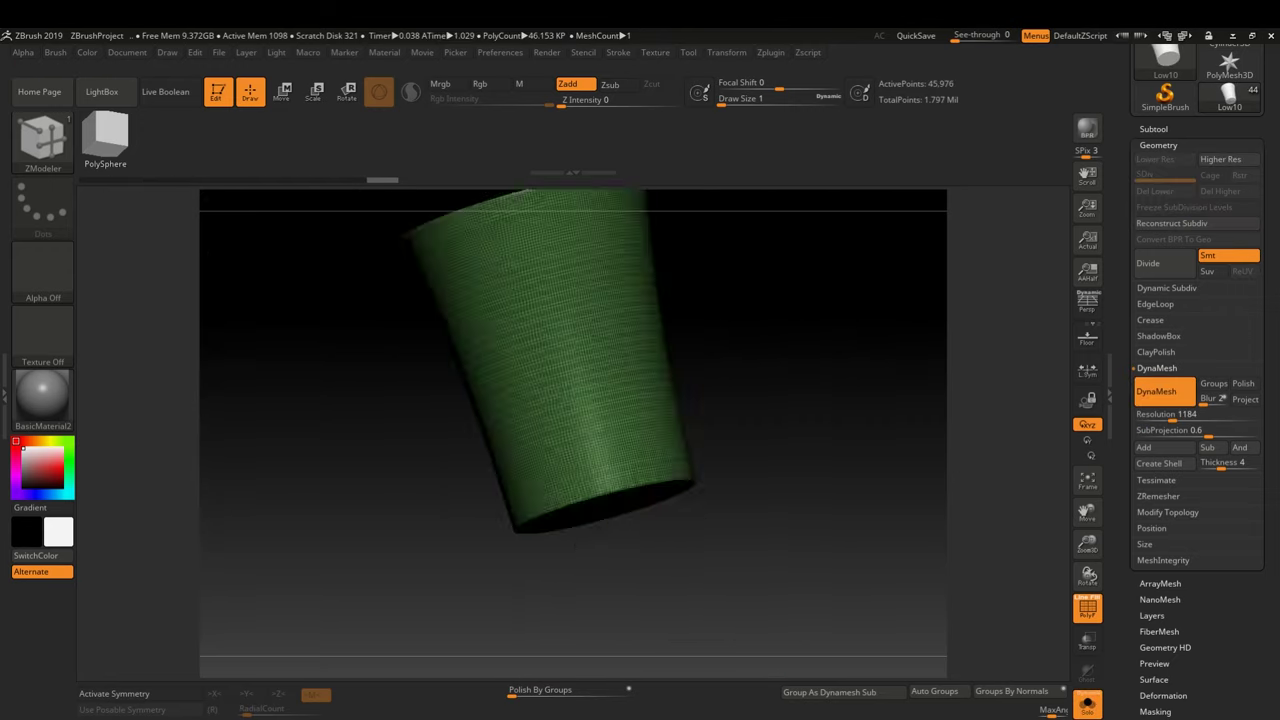
pyautogui.click(1087, 703)
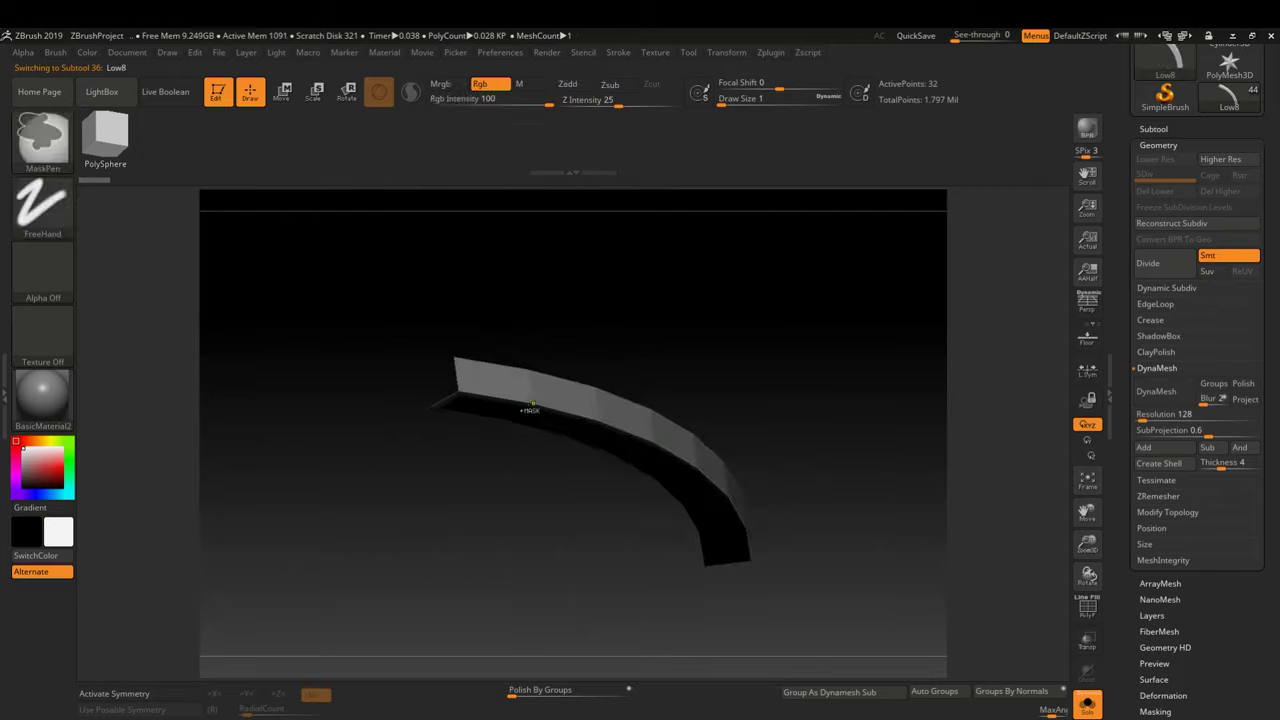
# Step: Add two edge loops across the curved strip and subdivide it three times
pyautogui.moveTo(523, 327); pyautogui.dragTo(470, 470)
pyautogui.click(380, 458)
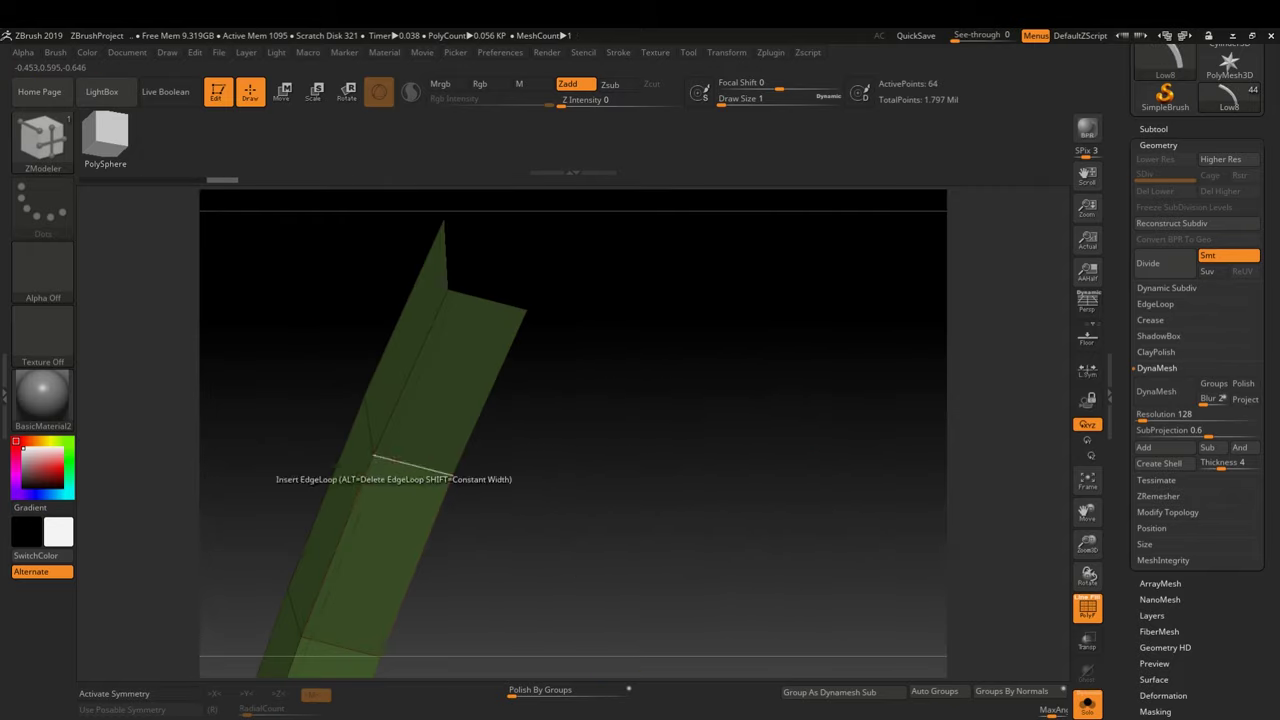
pyautogui.click(1160, 264)
pyautogui.click(1160, 264)
pyautogui.click(1160, 264)
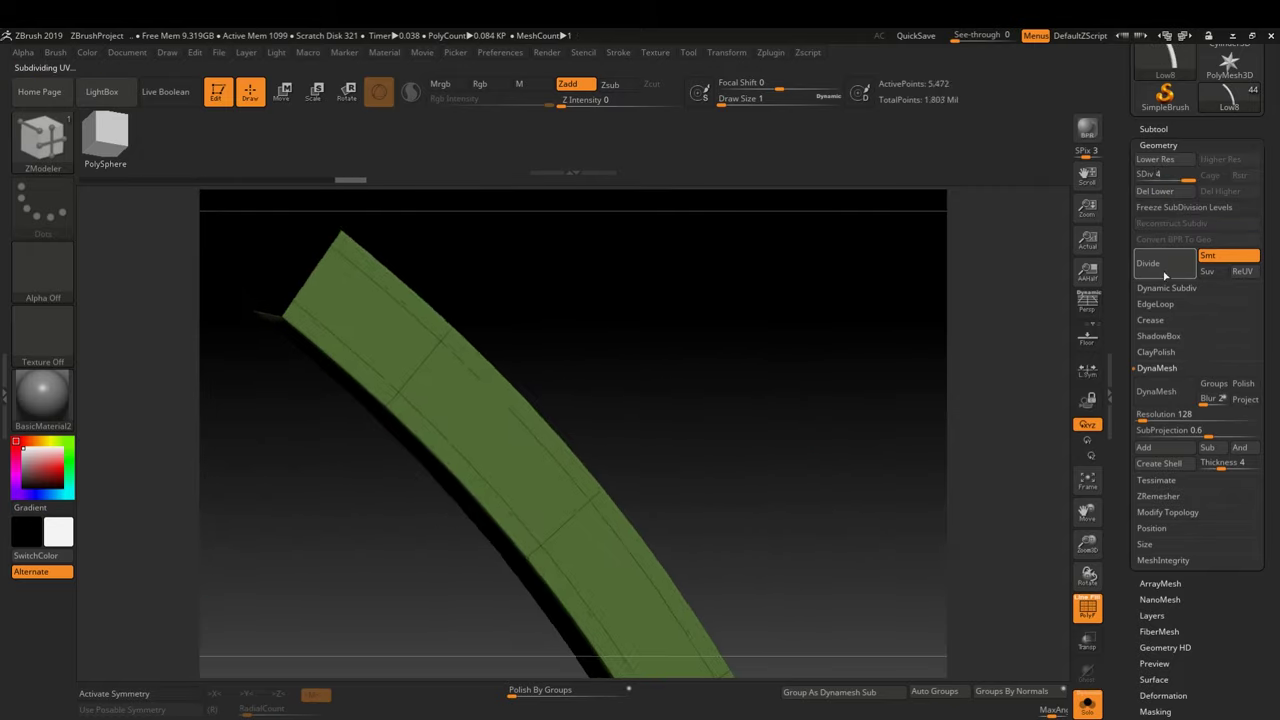
# Step: Add an edge loop near the strip's bend and DynaMesh it at 856, then lower to 736
pyautogui.moveTo(490, 253)
pyautogui.mouseDown()
pyautogui.moveTo(594, 349)
pyautogui.moveTo(575, 521)
pyautogui.mouseUp()
pyautogui.click(575, 521)
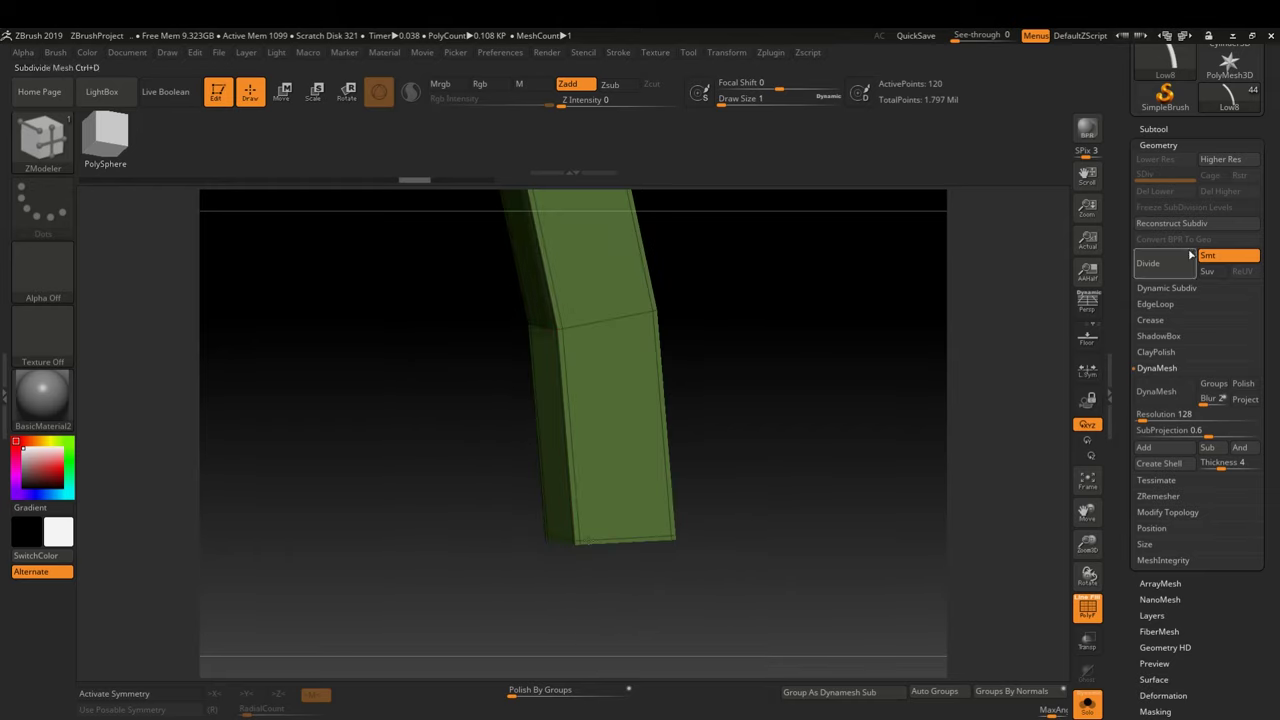
pyautogui.moveTo(780, 400); pyautogui.dragTo(697, 528)
pyautogui.moveTo(1142, 414)
pyautogui.mouseDown()
pyautogui.moveTo(1163, 414)
pyautogui.moveTo(1143, 414)
pyautogui.mouseUp()
pyautogui.click(1156, 391)
pyautogui.click(997, 408)
pyautogui.keyDown('ctrl'); pyautogui.moveTo(883, 451); pyautogui.dragTo(788, 440); pyautogui.keyUp('ctrl')
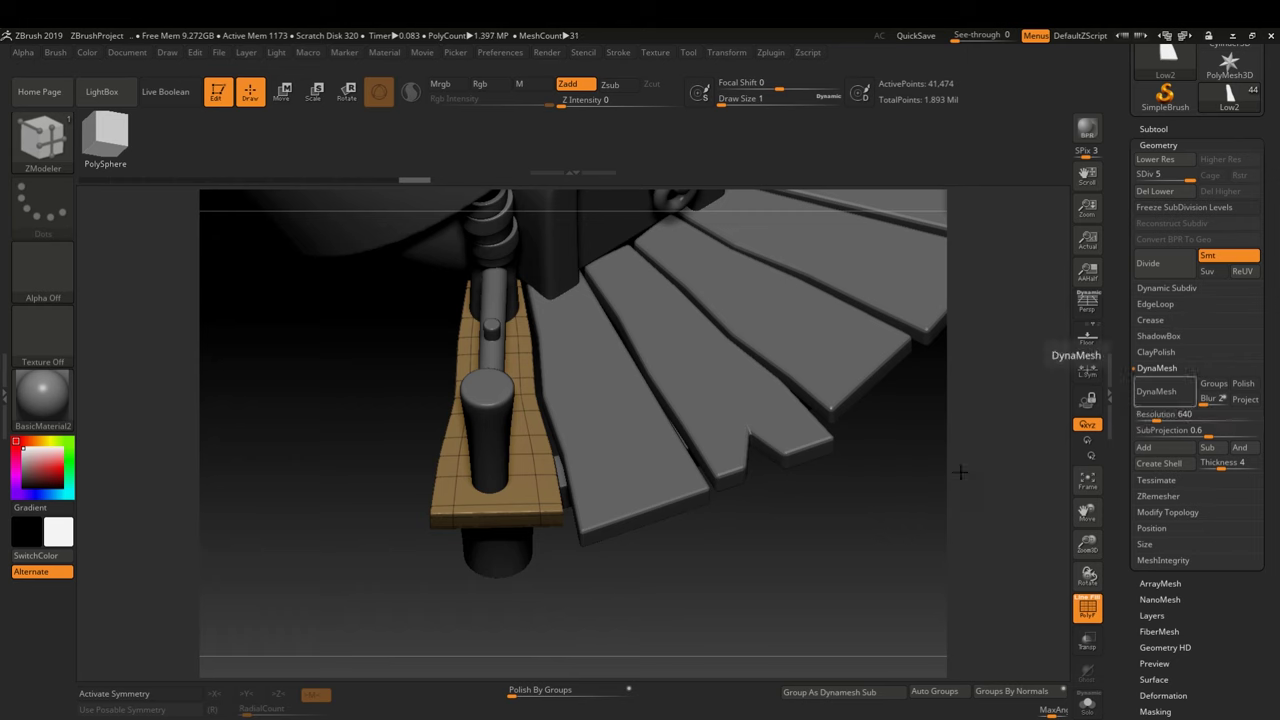
# Step: DynaMesh the first deck plank and set the resolution to 712
pyautogui.click(1156, 391)
pyautogui.click(957, 420)
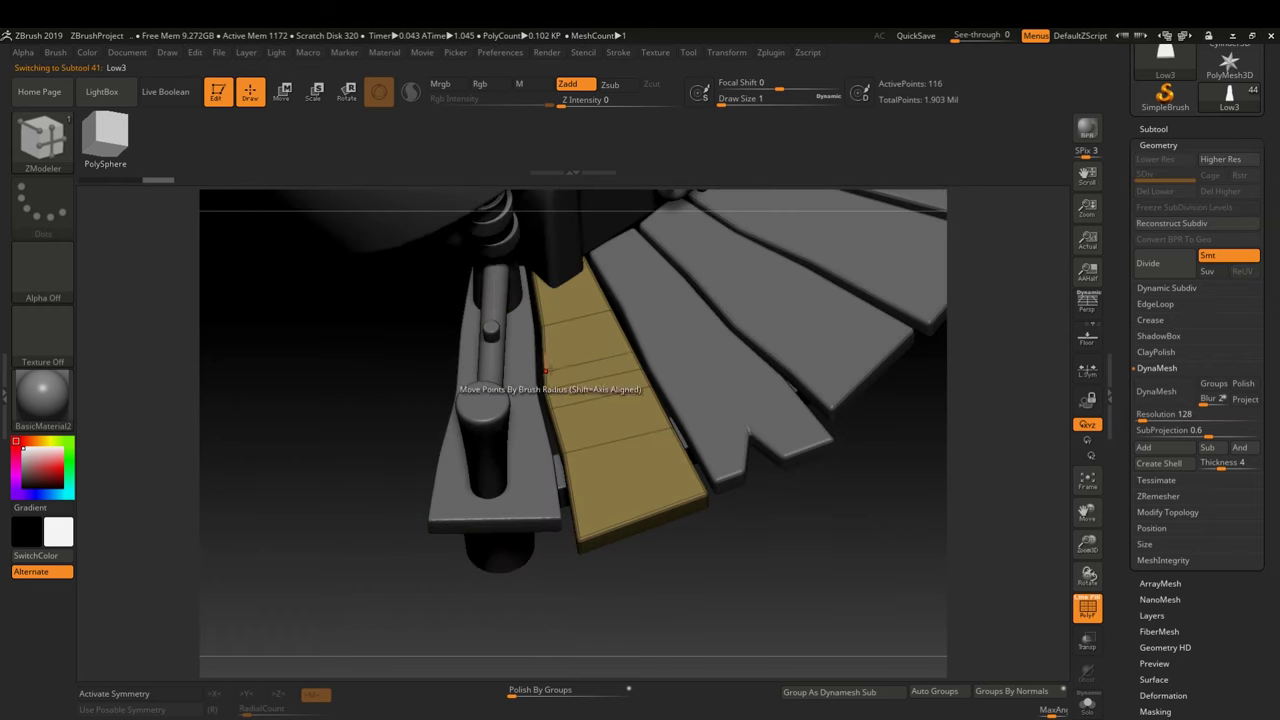
pyautogui.moveTo(1142, 421); pyautogui.dragTo(1160, 427)
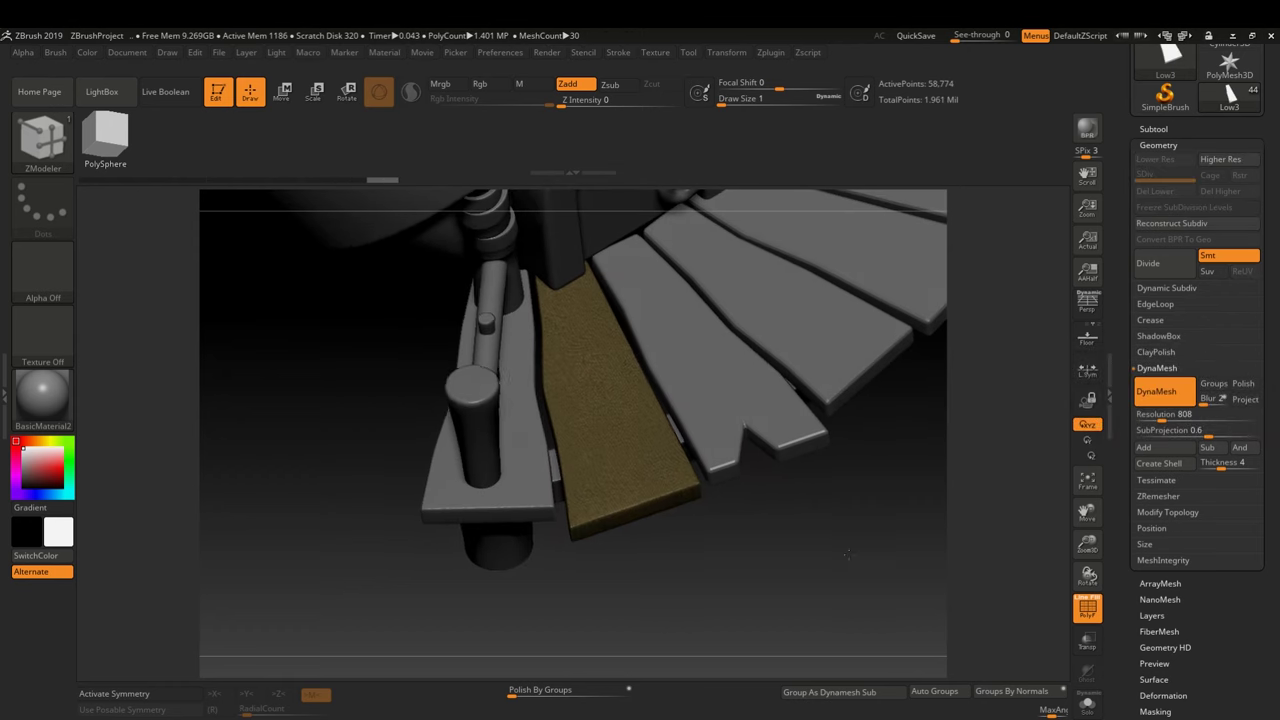
# Step: Add edge loops to the next deck plank and DynaMesh it at 856
pyautogui.keyDown('alt'); pyautogui.click(800, 440); pyautogui.keyUp('alt')
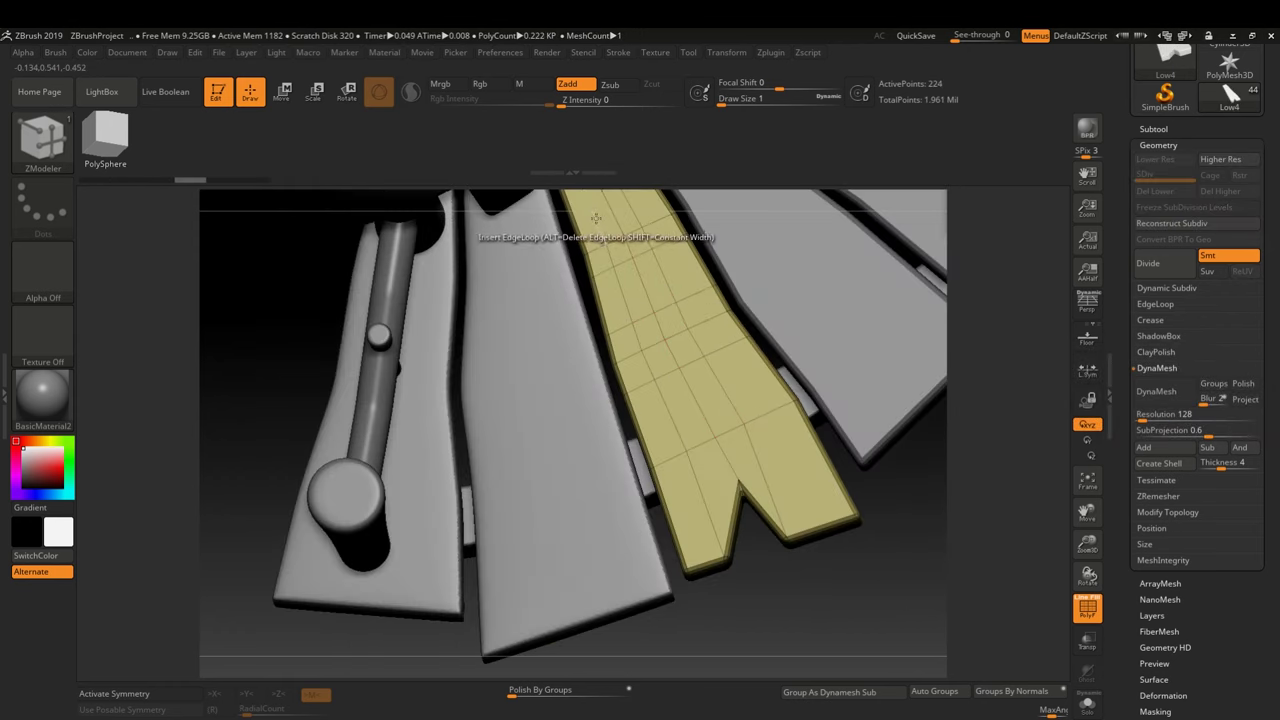
pyautogui.click(596, 218)
pyautogui.moveTo(596, 218); pyautogui.dragTo(778, 420, button='right')
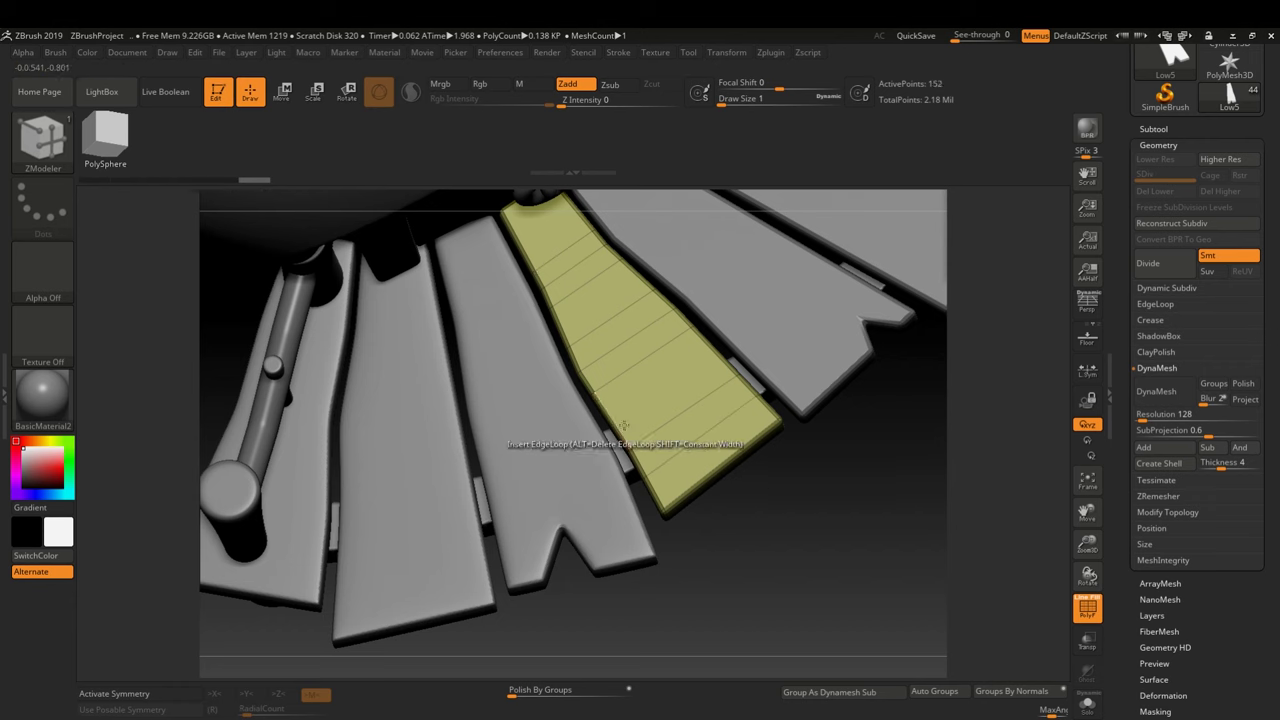
pyautogui.click(1156, 391)
pyautogui.click(960, 432)
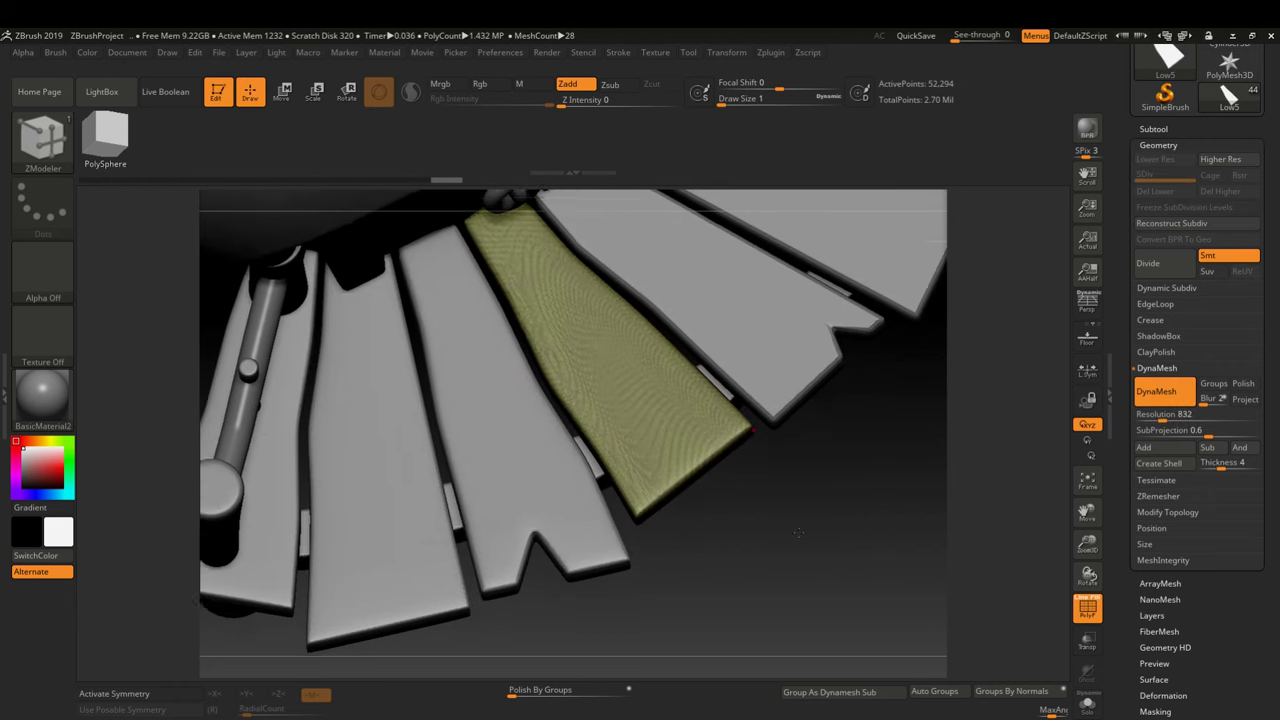
pyautogui.click(565, 316)
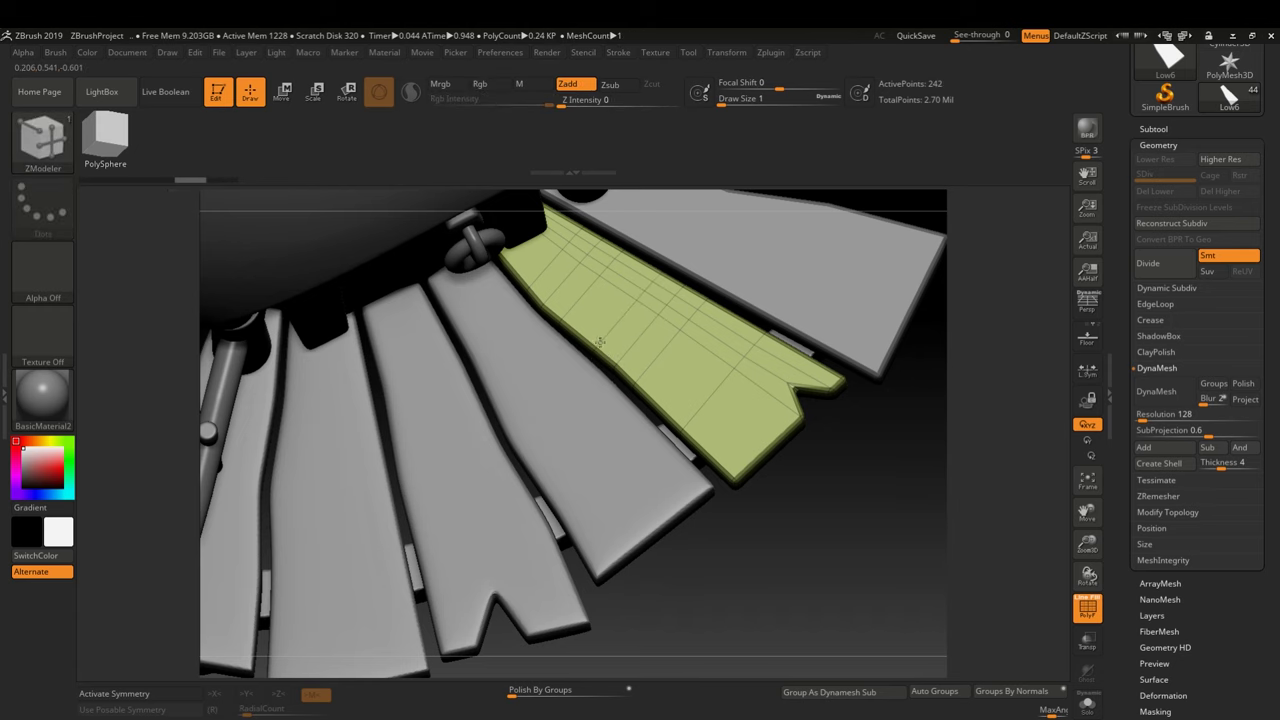
pyautogui.click(1156, 391)
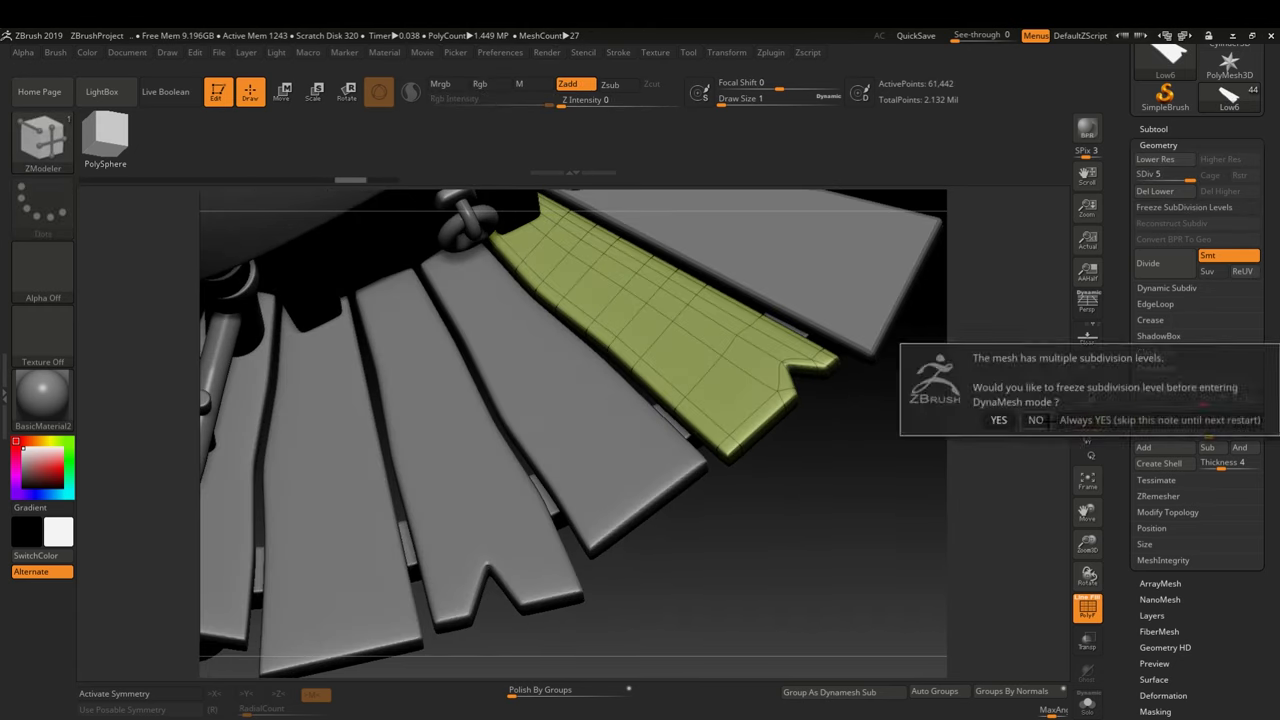
pyautogui.click(965, 425)
# Step: Add an edge loop to the green plank beside the door and DynaMesh it
pyautogui.moveTo(849, 491); pyautogui.dragTo(826, 414)
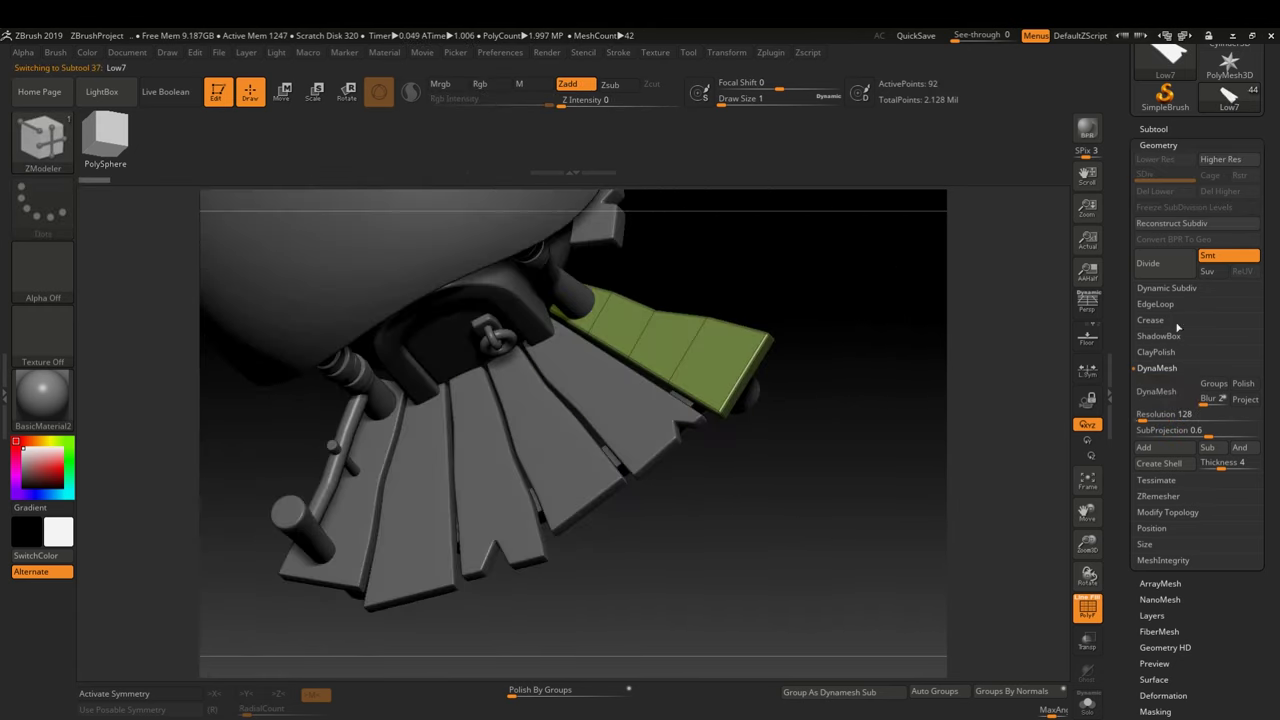
pyautogui.keyDown('alt'); pyautogui.click(755, 372); pyautogui.keyUp('alt')
pyautogui.click(618, 348)
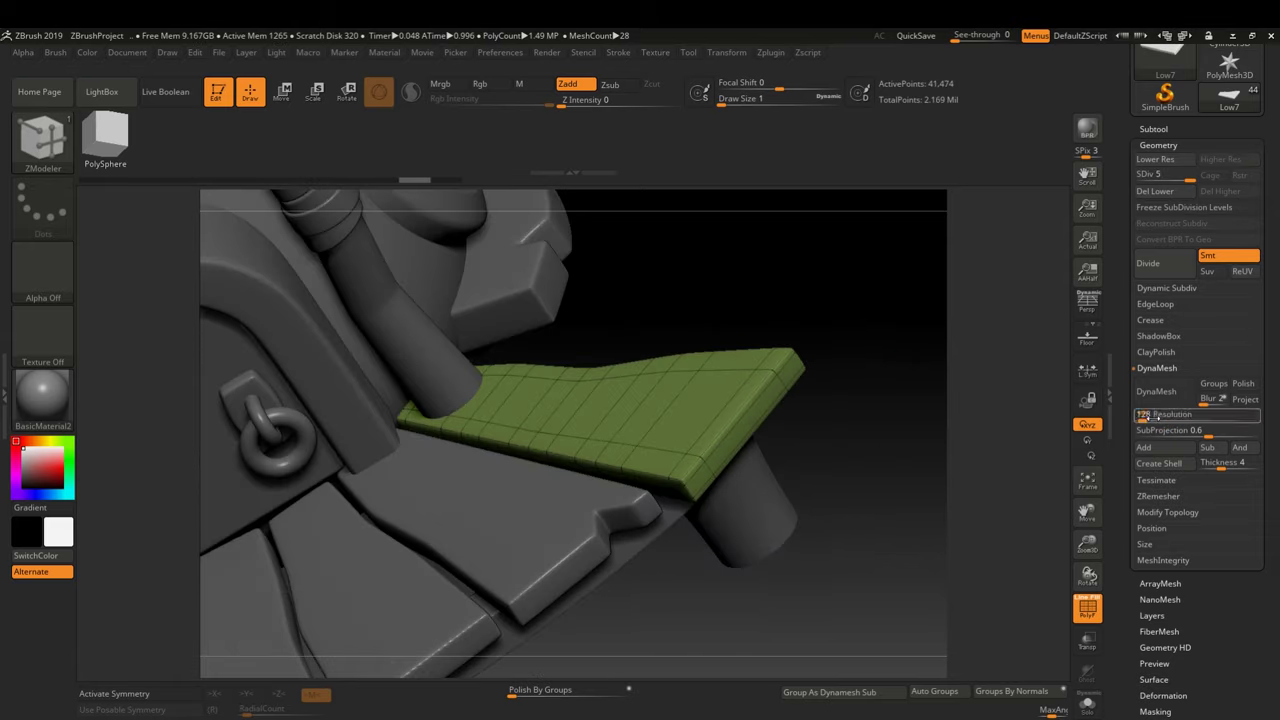
pyautogui.click(1160, 391)
pyautogui.click(997, 420)
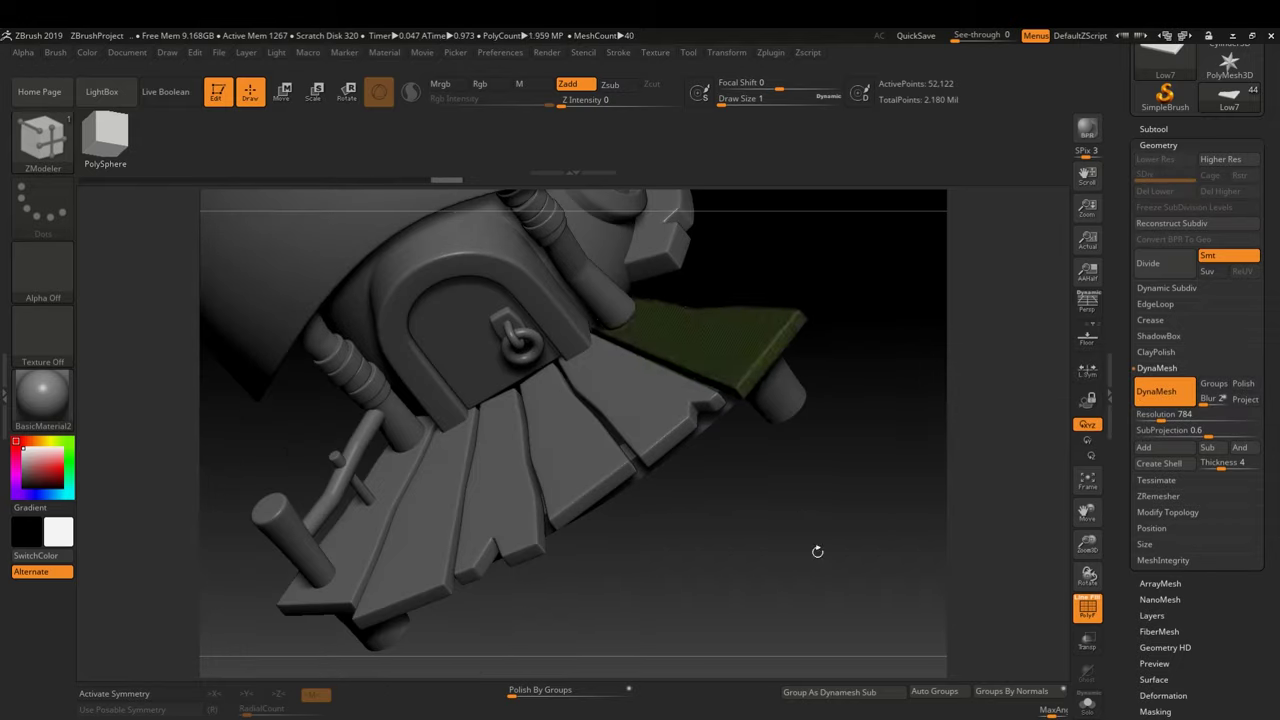
pyautogui.moveTo(783, 490); pyautogui.dragTo(760, 480)
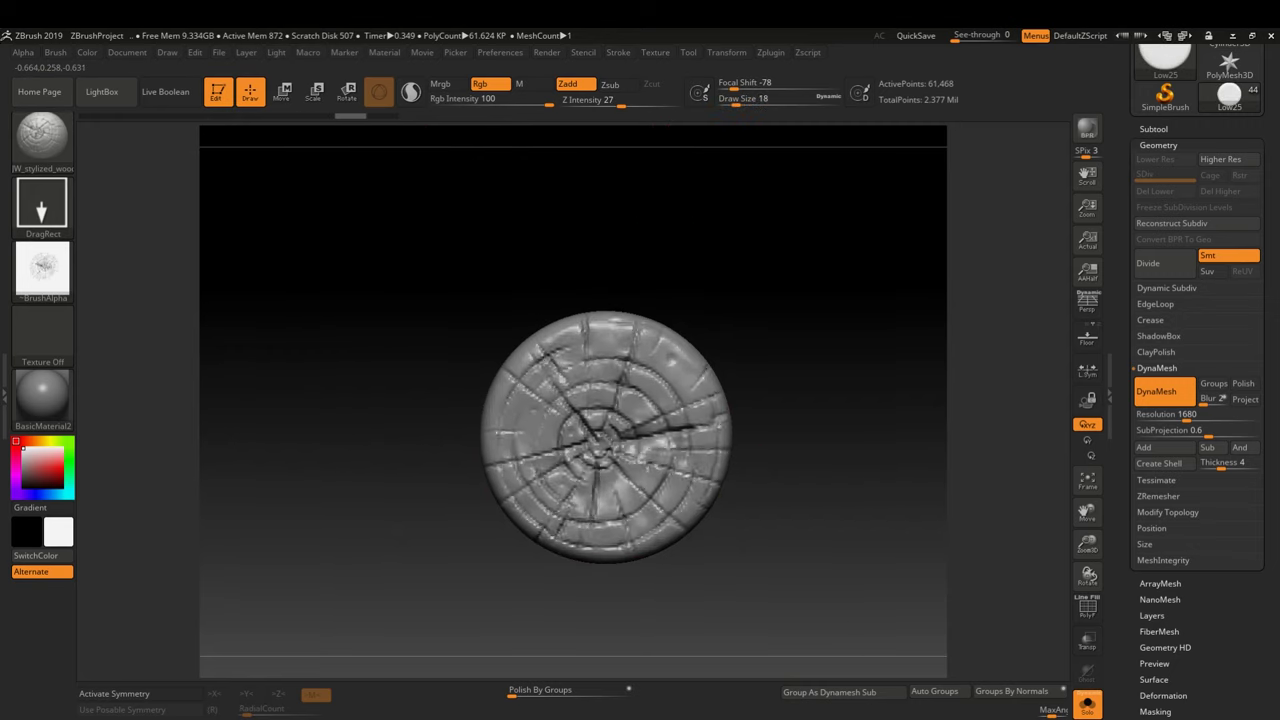
# Step: Choose the Orb_Cracks brush and its stroke type for sculpting the tapered post Low25
pyautogui.moveTo(772, 505); pyautogui.dragTo(620, 100)
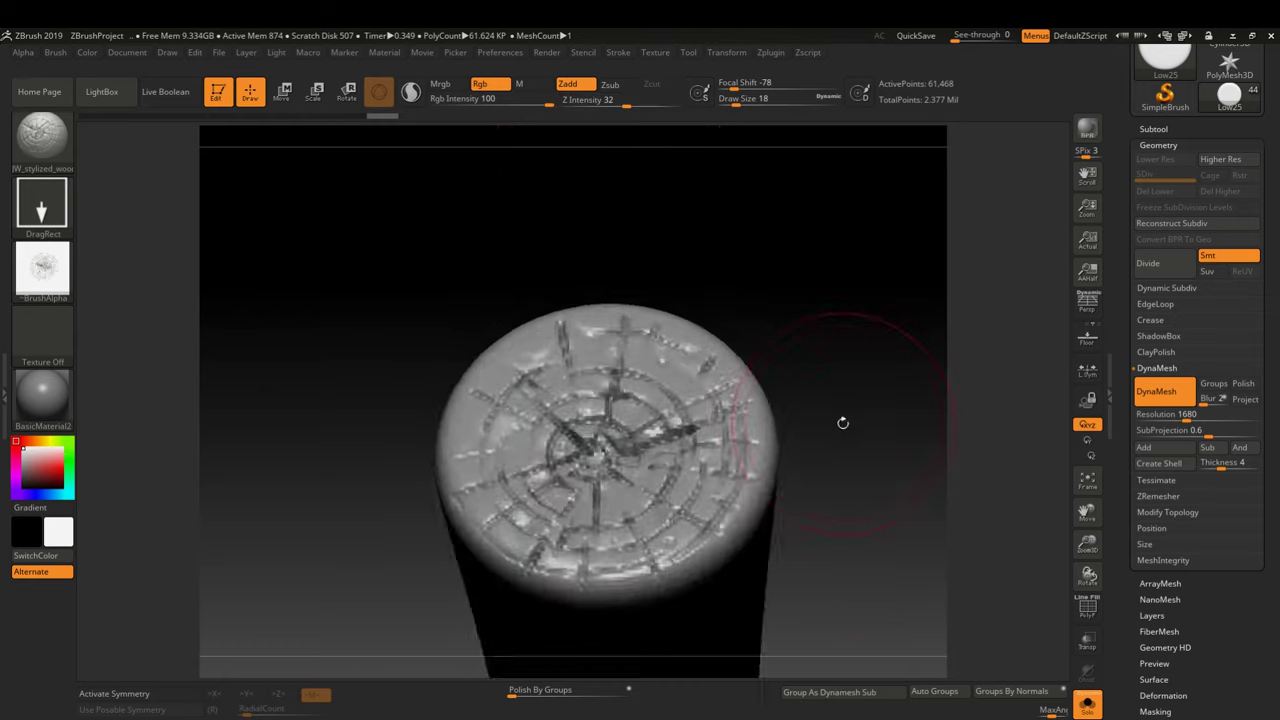
pyautogui.moveTo(843, 423); pyautogui.dragTo(790, 472)
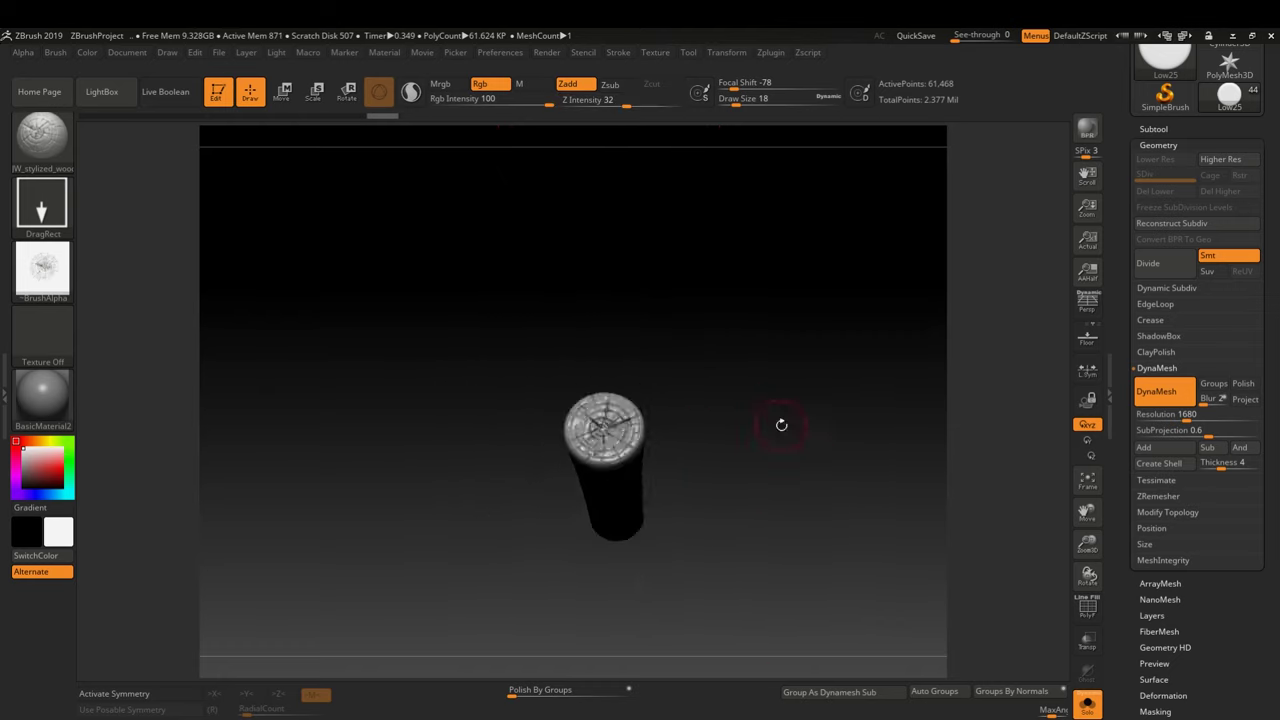
pyautogui.press('b')
pyautogui.click(597, 472)
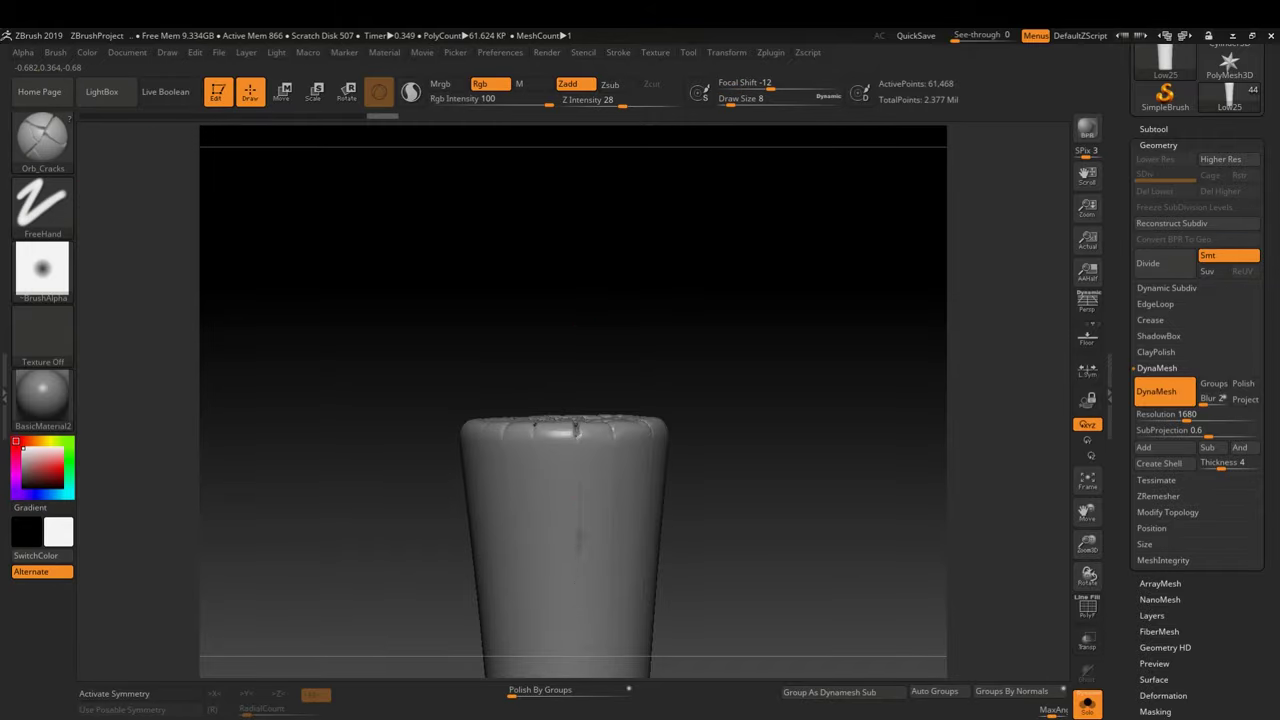
pyautogui.moveTo(683, 346); pyautogui.dragTo(563, 557)
pyautogui.click(618, 52)
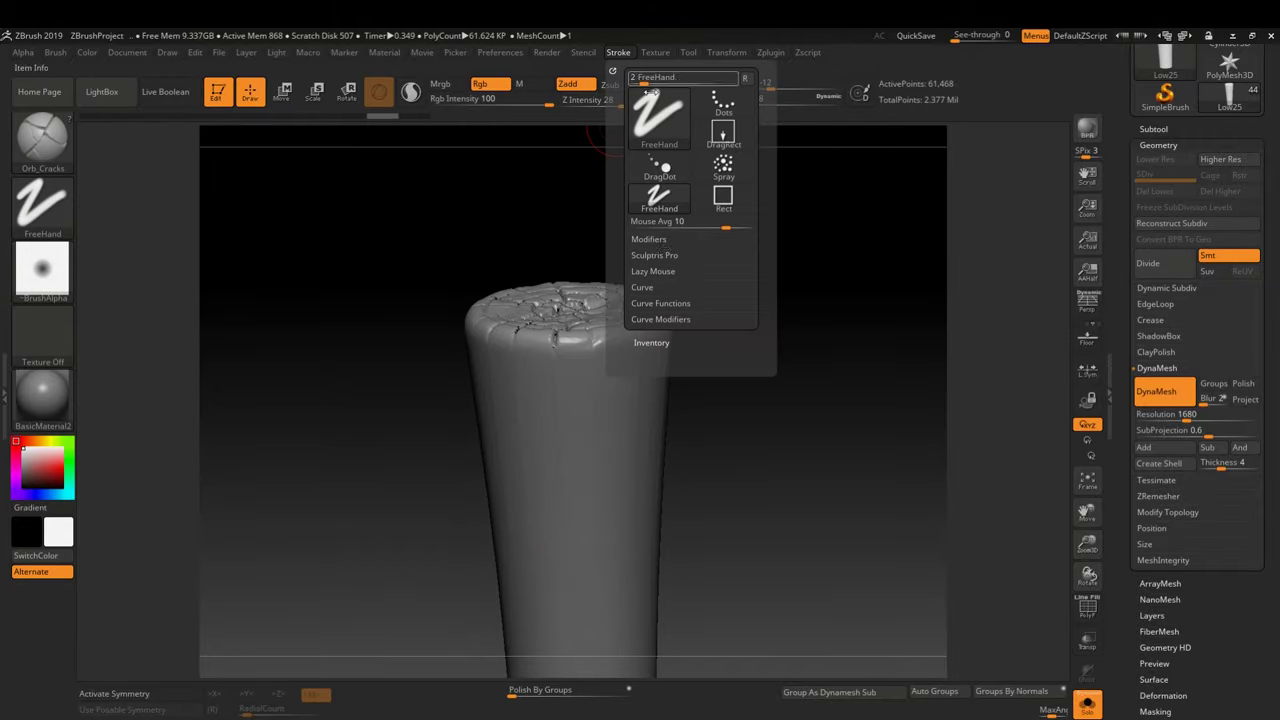
# Step: Orbit around post Low25 to inspect the long cracks down its sides and its cracked top
pyautogui.keyDown('shift'); pyautogui.moveTo(790, 400); pyautogui.dragTo(631, 401); pyautogui.keyUp('shift')
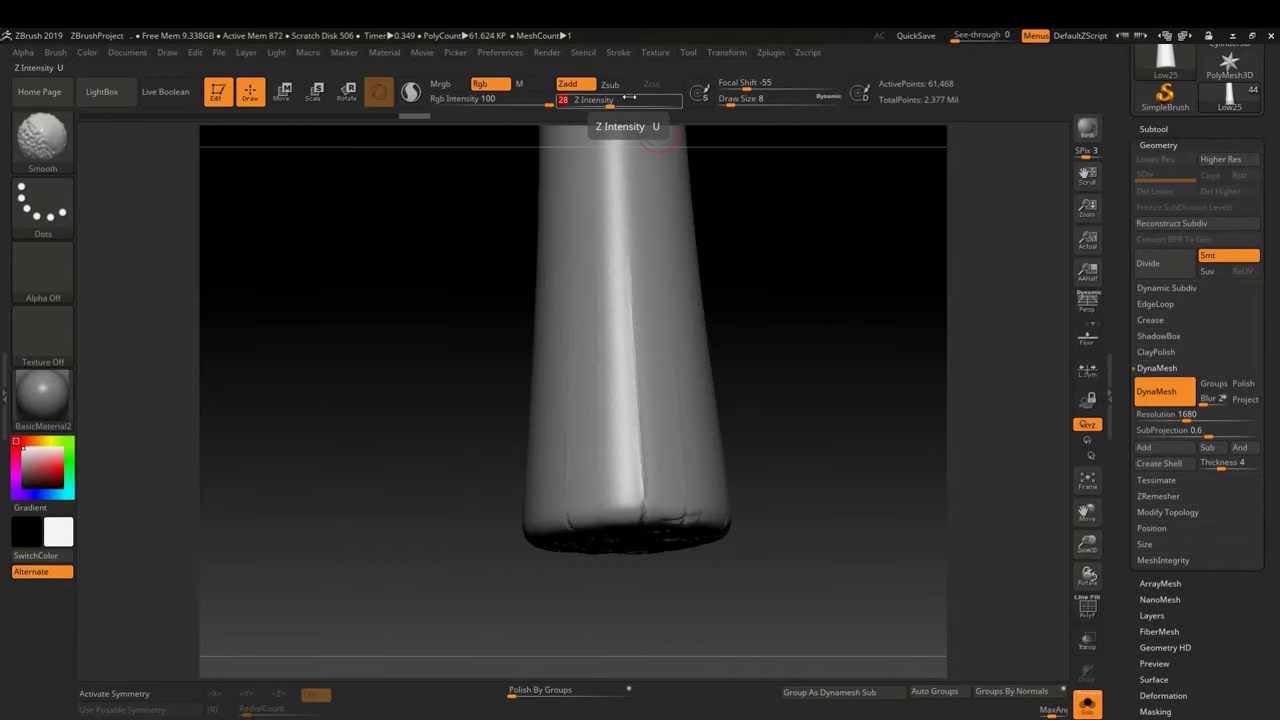
pyautogui.keyDown('alt'); pyautogui.moveTo(710, 215); pyautogui.dragTo(745, 215); pyautogui.keyUp('alt')
pyautogui.moveTo(690, 380)
pyautogui.mouseDown()
pyautogui.moveTo(794, 349)
pyautogui.moveTo(644, 352)
pyautogui.moveTo(556, 277)
pyautogui.mouseUp()
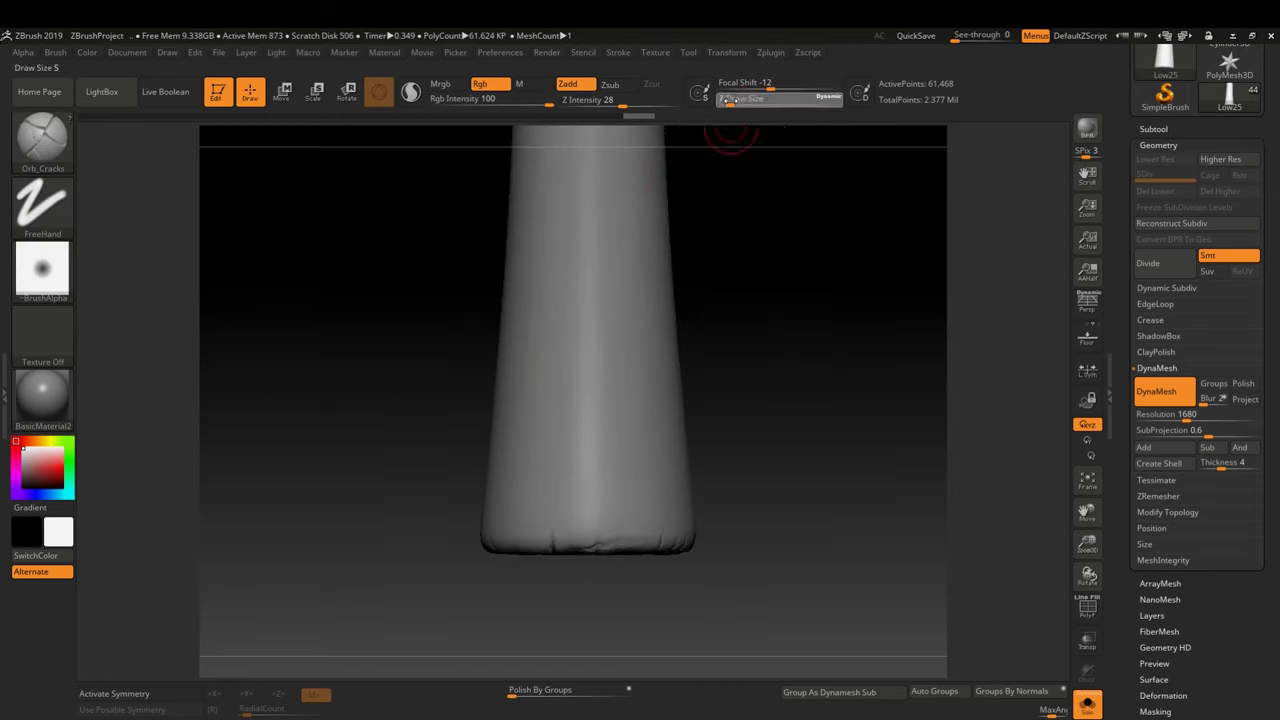
pyautogui.moveTo(699, 471)
pyautogui.mouseDown()
pyautogui.moveTo(646, 343)
pyautogui.moveTo(789, 380)
pyautogui.moveTo(700, 400)
pyautogui.moveTo(603, 372)
pyautogui.mouseUp()
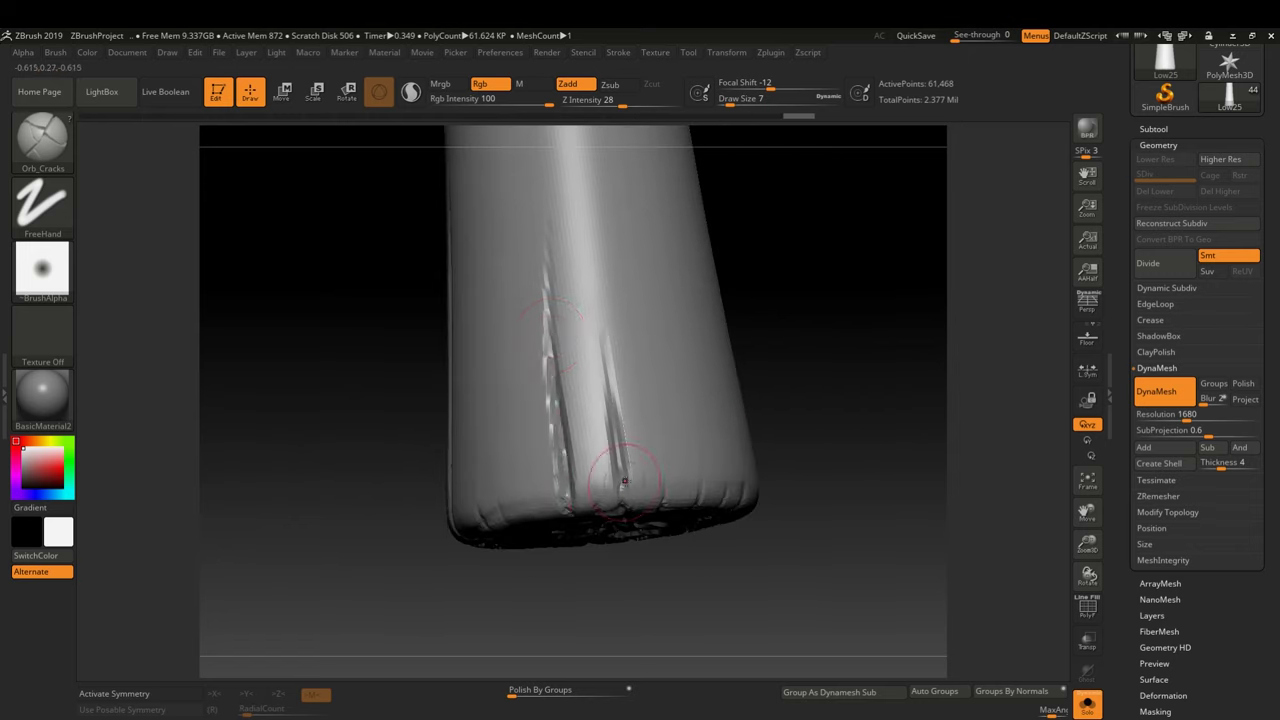
pyautogui.moveTo(624, 481); pyautogui.dragTo(615, 607)
pyautogui.moveTo(690, 513)
pyautogui.mouseDown()
pyautogui.moveTo(657, 371)
pyautogui.moveTo(600, 309)
pyautogui.moveTo(566, 205)
pyautogui.moveTo(414, 491)
pyautogui.moveTo(520, 560)
pyautogui.moveTo(646, 392)
pyautogui.moveTo(580, 590)
pyautogui.moveTo(605, 428)
pyautogui.moveTo(610, 530)
pyautogui.moveTo(660, 343)
pyautogui.mouseUp()
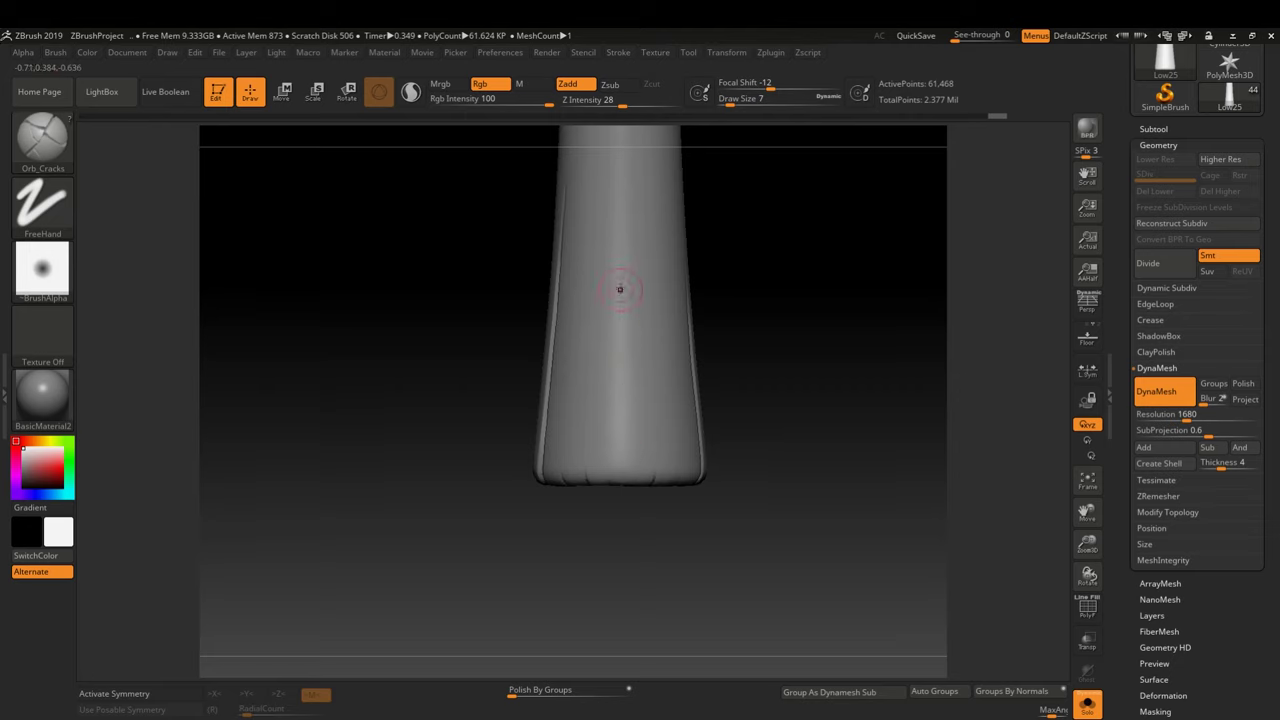
pyautogui.moveTo(625, 270); pyautogui.dragTo(605, 350)
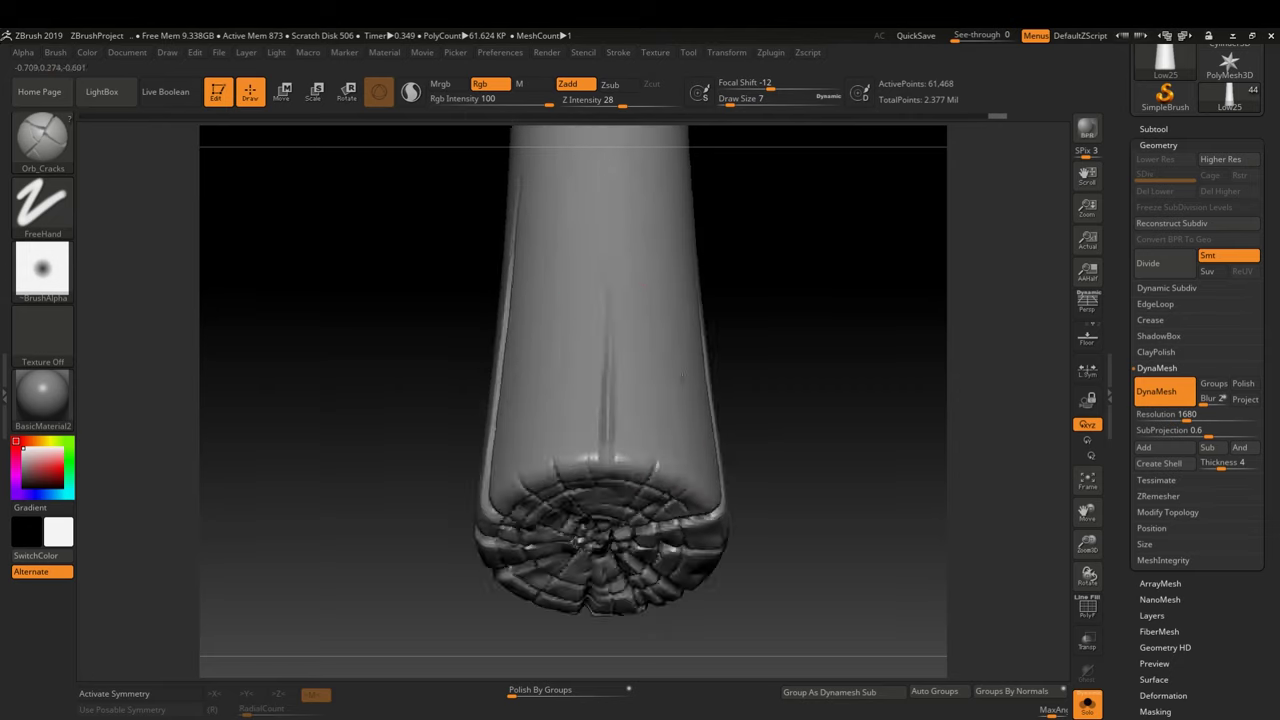
pyautogui.moveTo(612, 300); pyautogui.dragTo(630, 365)
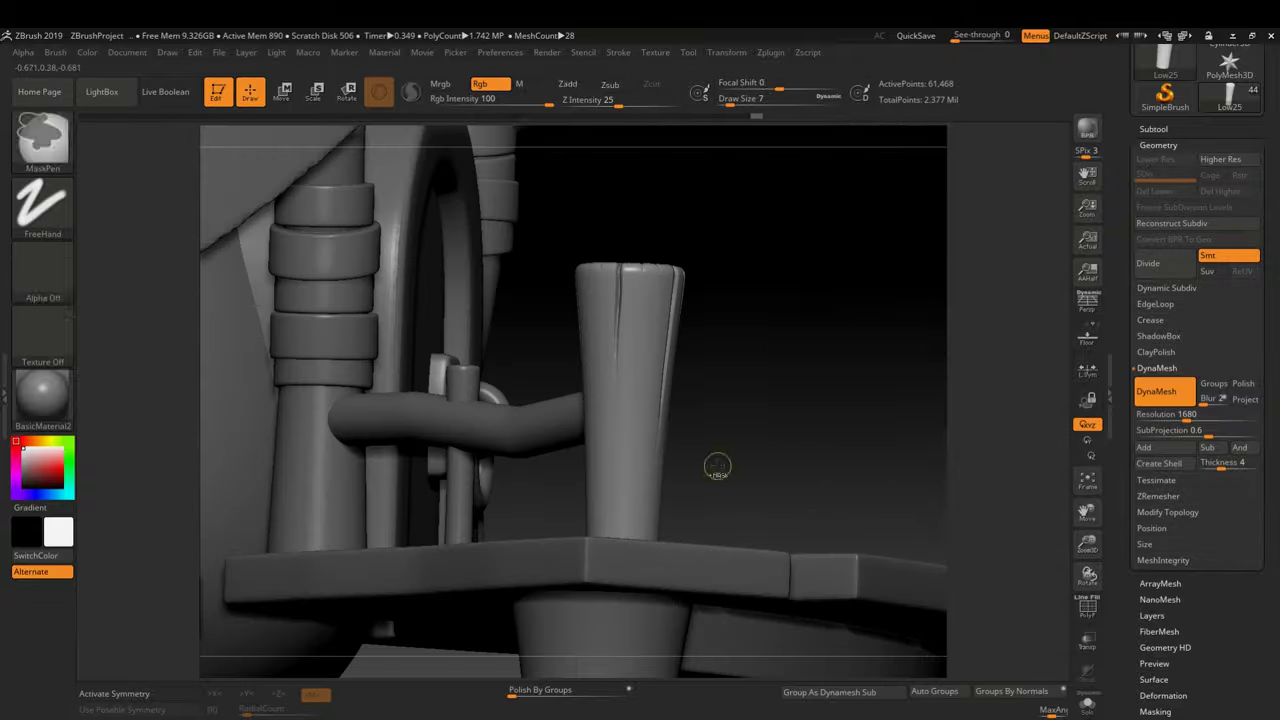
pyautogui.moveTo(782, 474); pyautogui.dragTo(845, 579)
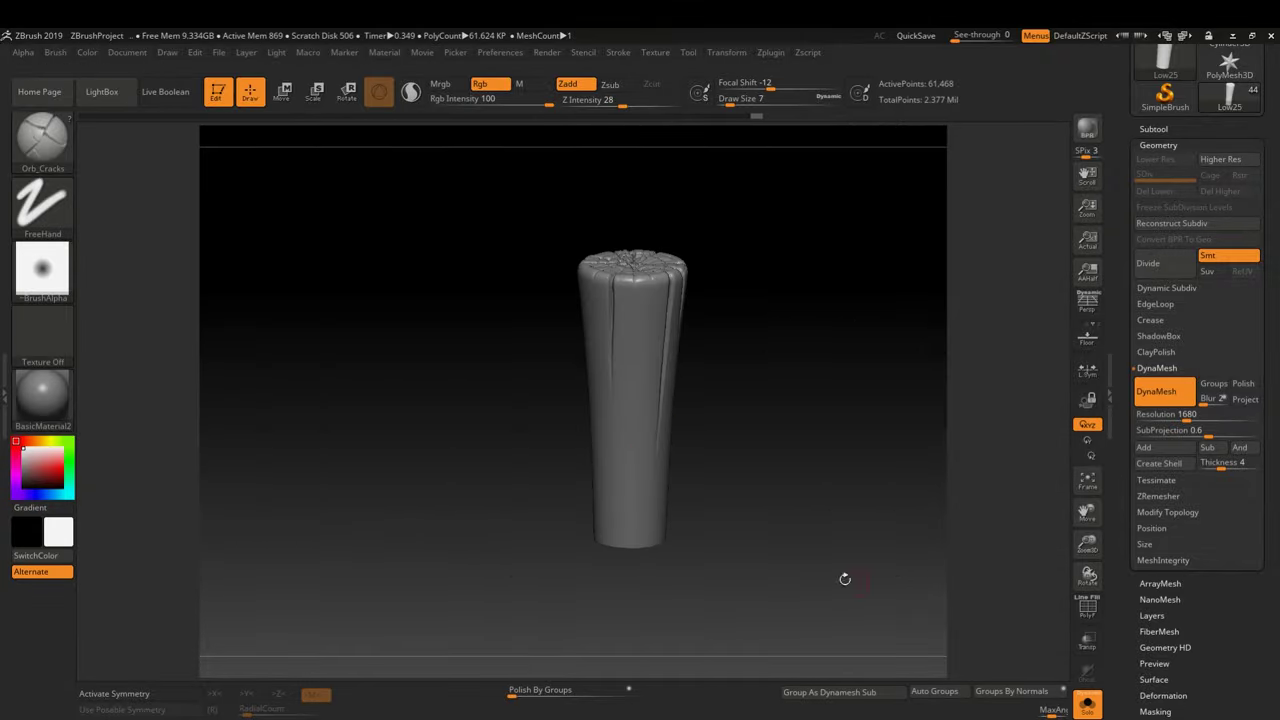
pyautogui.moveTo(652, 586)
pyautogui.mouseDown()
pyautogui.moveTo(640, 343)
pyautogui.moveTo(691, 400)
pyautogui.moveTo(727, 508)
pyautogui.moveTo(674, 314)
pyautogui.mouseUp()
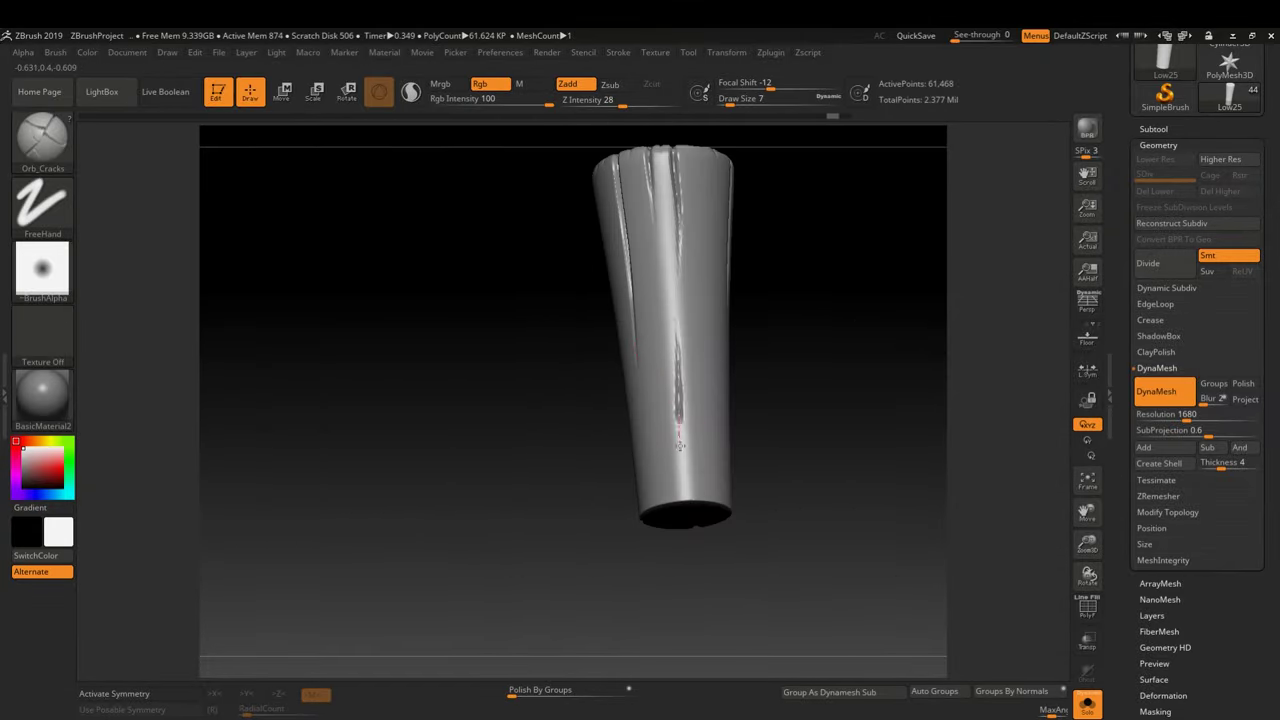
pyautogui.moveTo(679, 445); pyautogui.dragTo(671, 325)
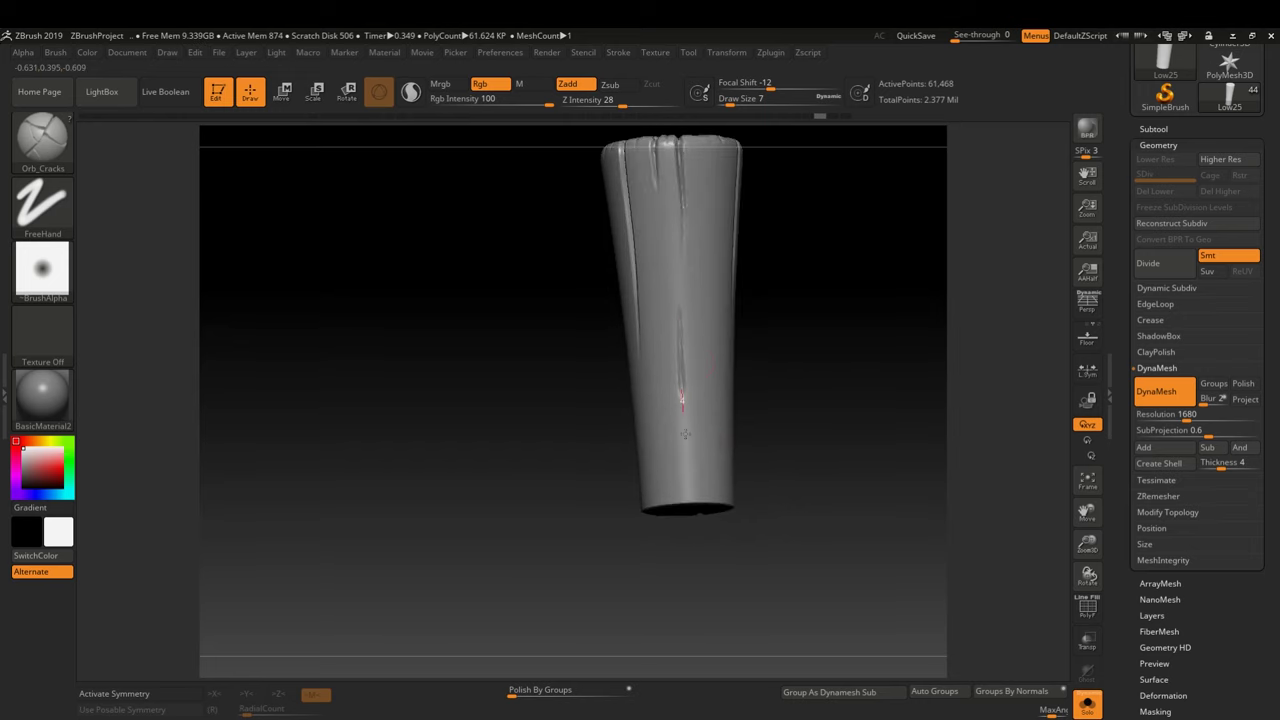
pyautogui.moveTo(712, 370); pyautogui.dragTo(706, 267)
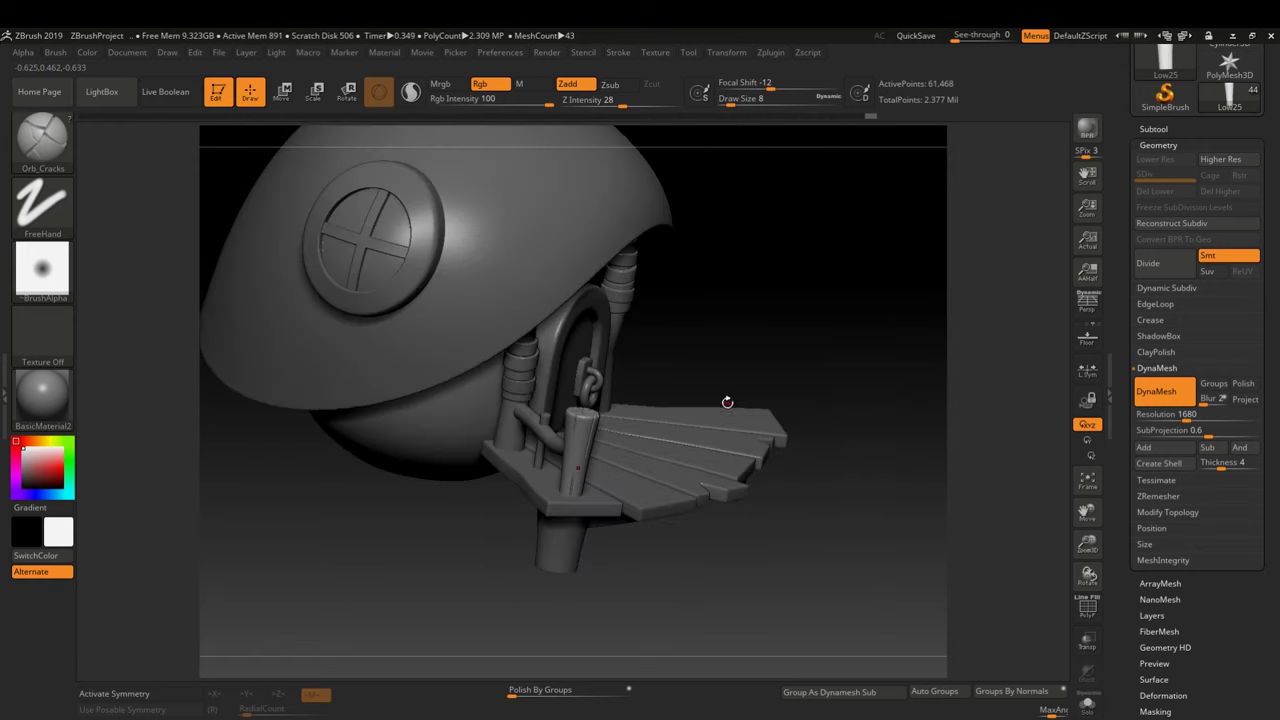
# Step: Solo the Low27 post and carve a crack groove down its length with Orb_Cracks
pyautogui.keyDown('alt'); pyautogui.click(566, 498); pyautogui.keyUp('alt')
pyautogui.click(1088, 704)
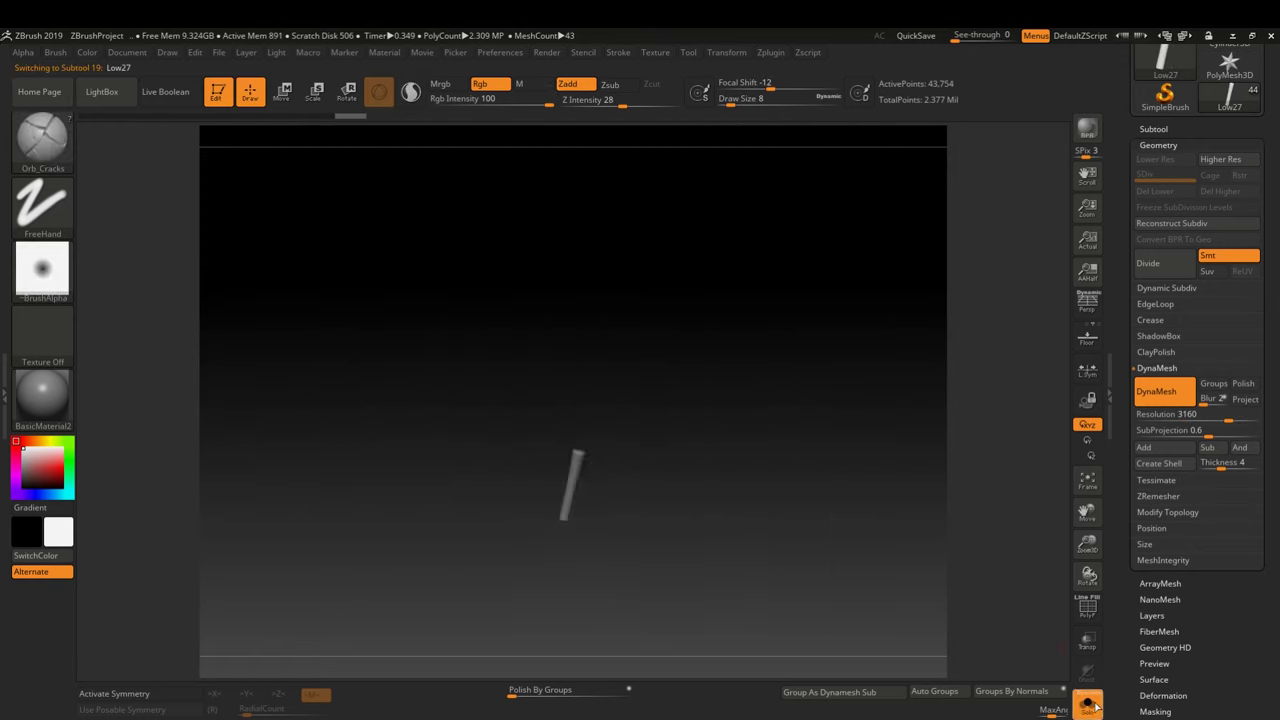
pyautogui.moveTo(718, 469); pyautogui.dragTo(640, 500)
pyautogui.press('b')
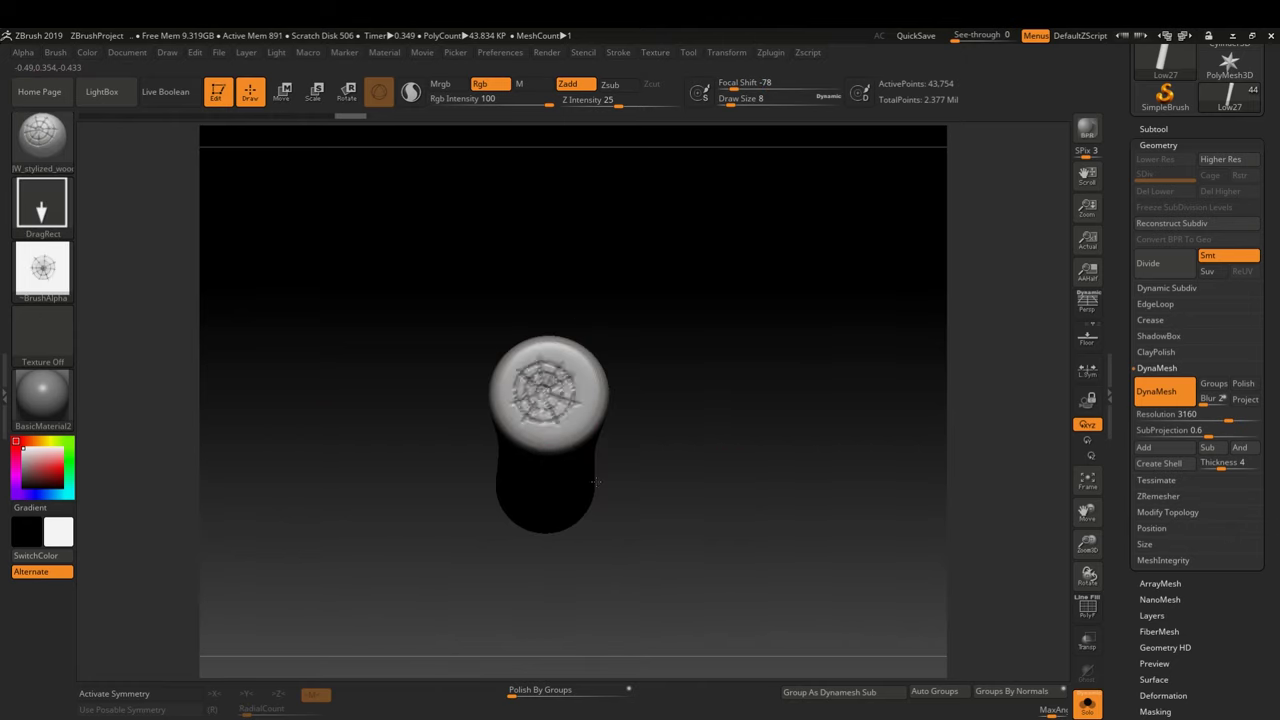
pyautogui.moveTo(609, 408); pyautogui.dragTo(731, 481)
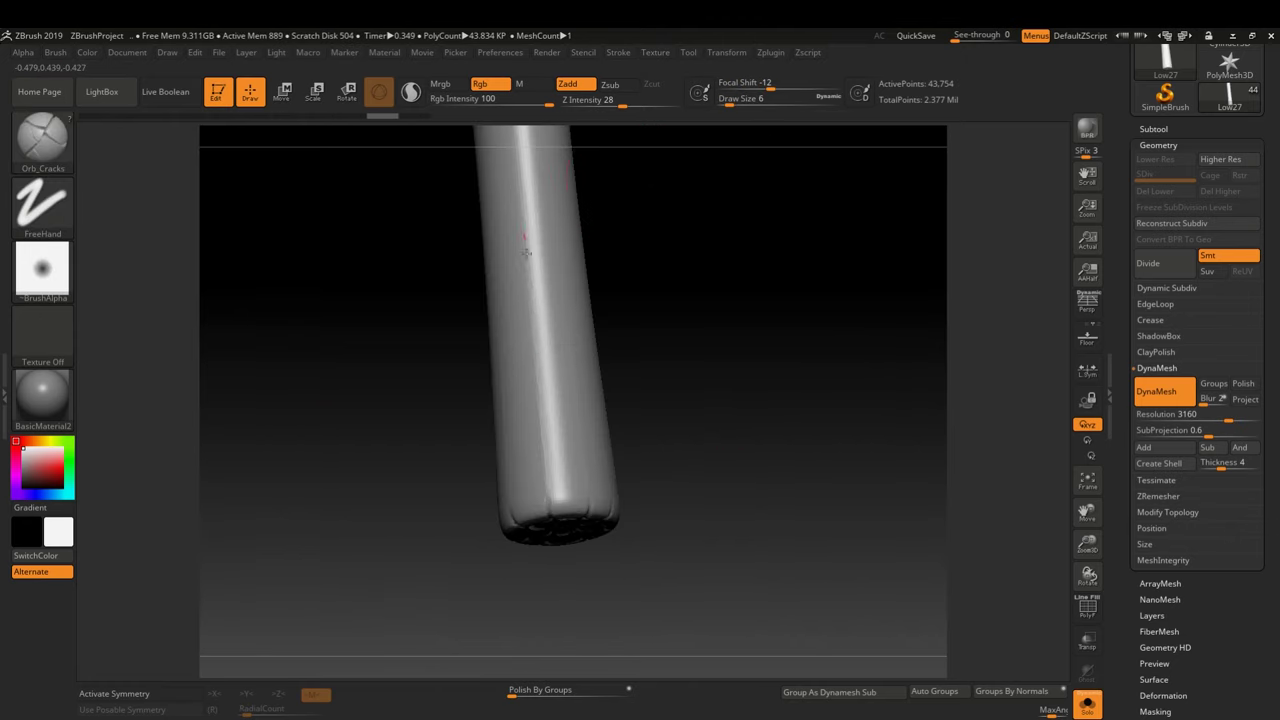
pyautogui.moveTo(526, 252)
pyautogui.mouseDown()
pyautogui.moveTo(556, 495)
pyautogui.moveTo(617, 408)
pyautogui.mouseUp()
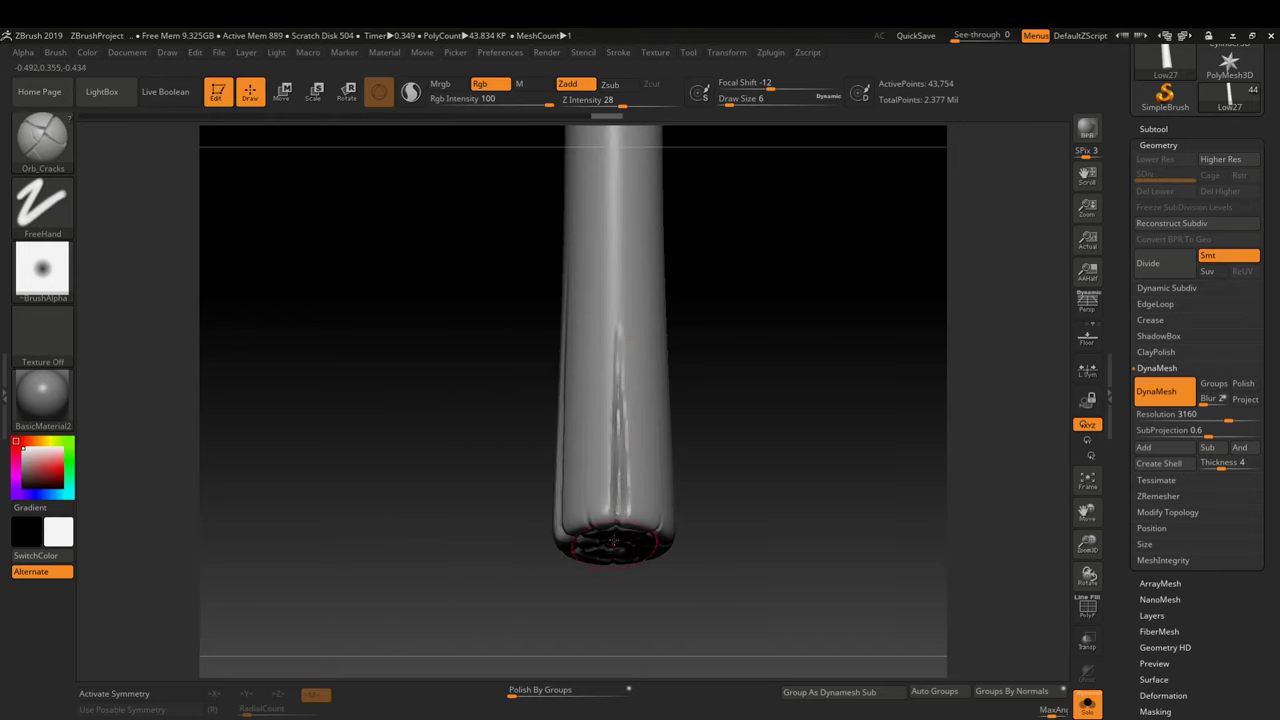
# Step: Orbit around the Low27 post to check its cracked end and grooves
pyautogui.moveTo(614, 541); pyautogui.dragTo(592, 342)
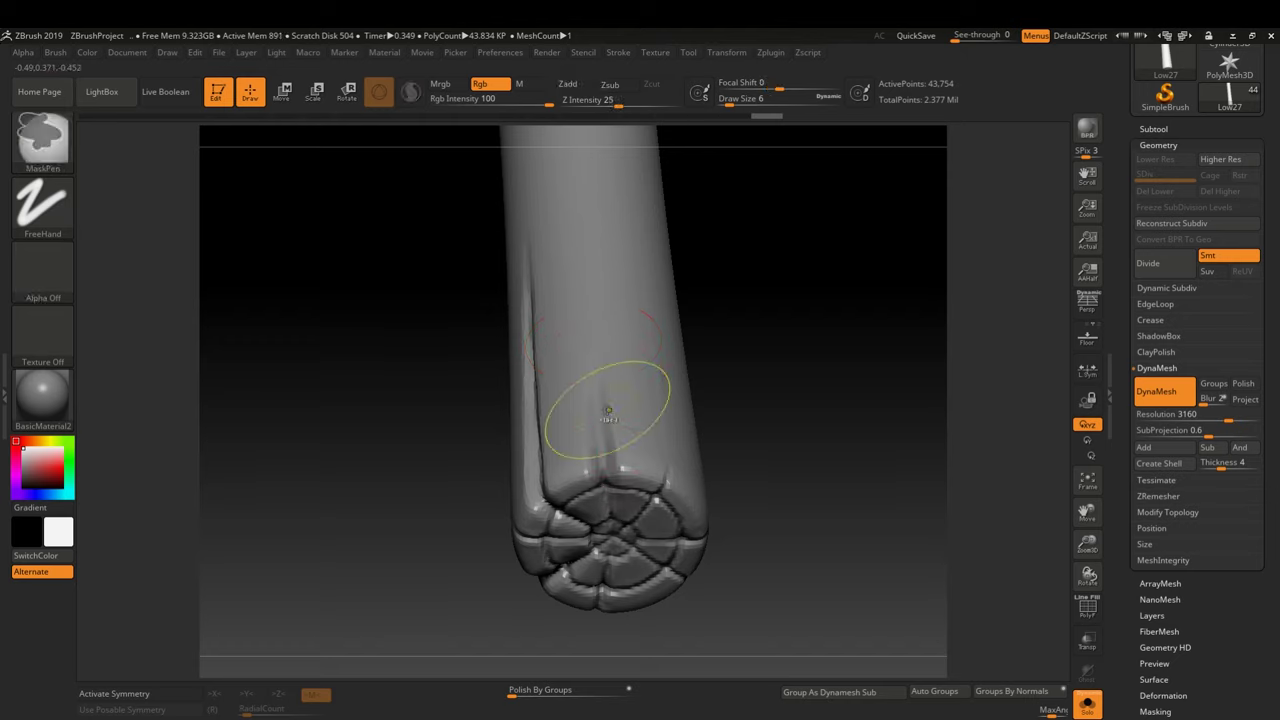
pyautogui.moveTo(608, 412)
pyautogui.mouseDown()
pyautogui.moveTo(673, 368)
pyautogui.moveTo(686, 232)
pyautogui.mouseUp()
pyautogui.moveTo(678, 430); pyautogui.dragTo(789, 438)
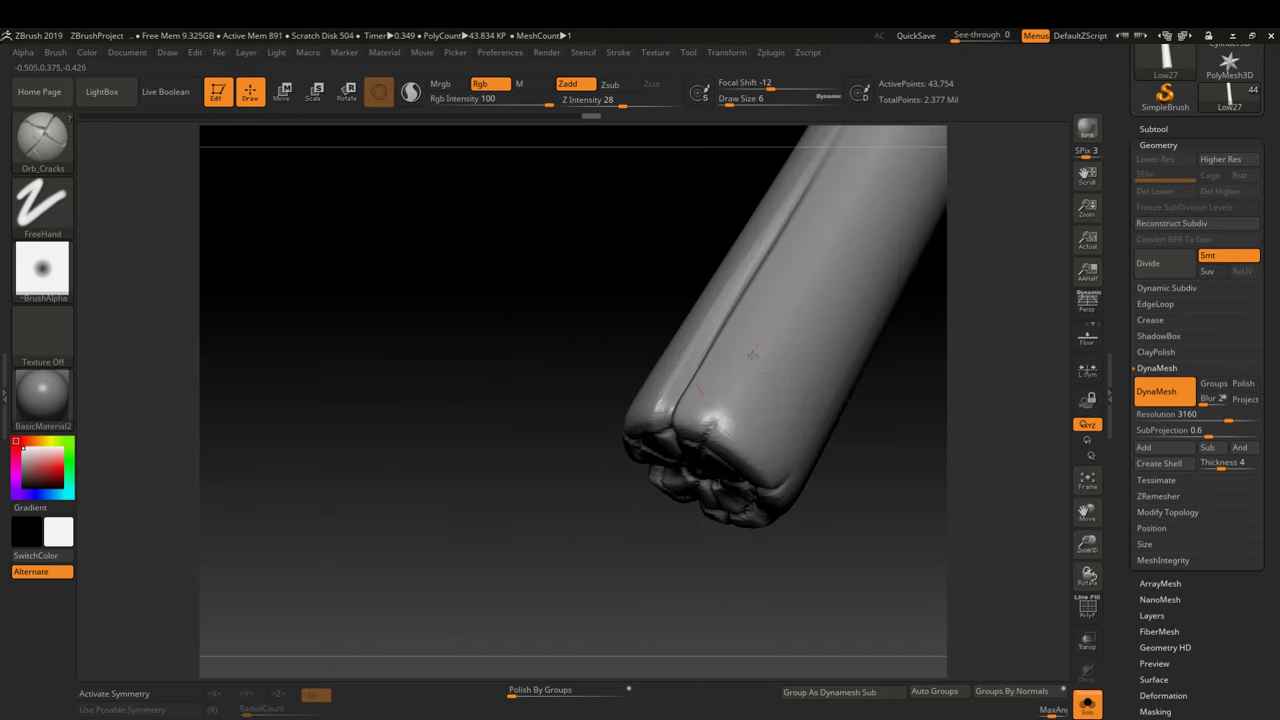
pyautogui.moveTo(636, 440)
pyautogui.mouseDown()
pyautogui.moveTo(596, 368)
pyautogui.moveTo(591, 286)
pyautogui.moveTo(654, 364)
pyautogui.mouseUp()
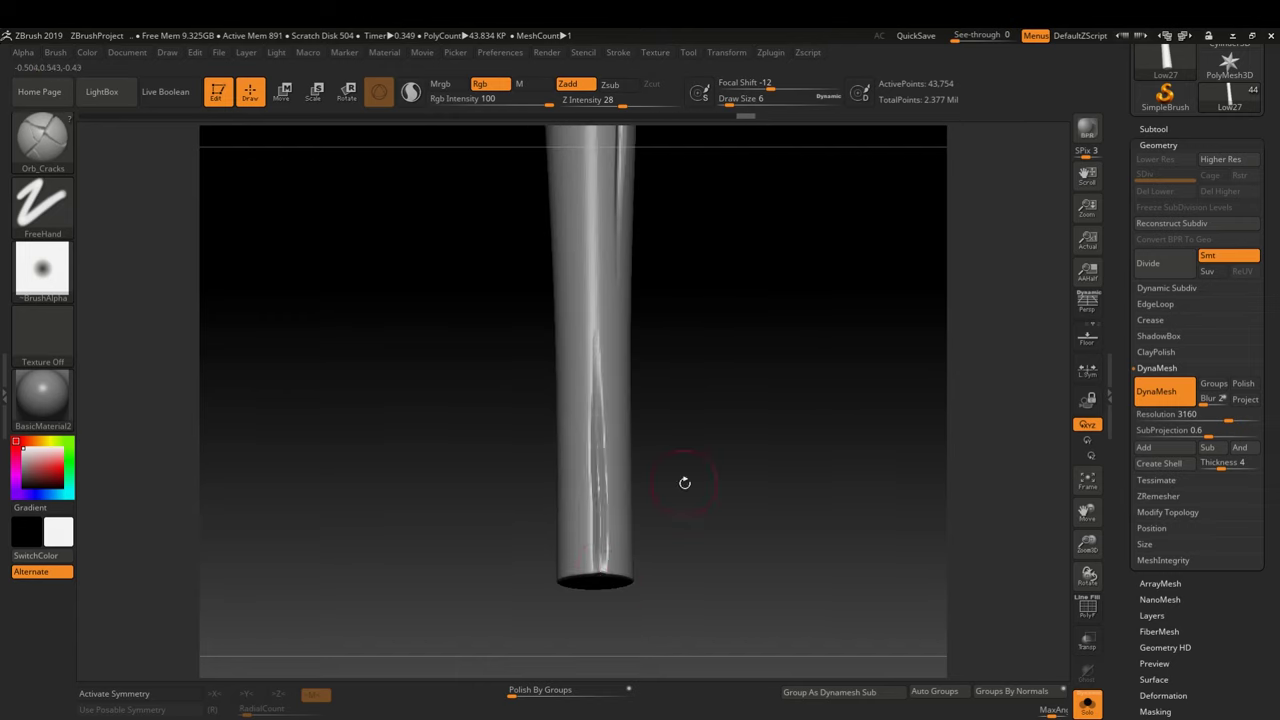
pyautogui.moveTo(684, 483)
pyautogui.mouseDown()
pyautogui.moveTo(654, 560)
pyautogui.moveTo(671, 400)
pyautogui.moveTo(651, 551)
pyautogui.moveTo(687, 489)
pyautogui.moveTo(734, 466)
pyautogui.mouseUp()
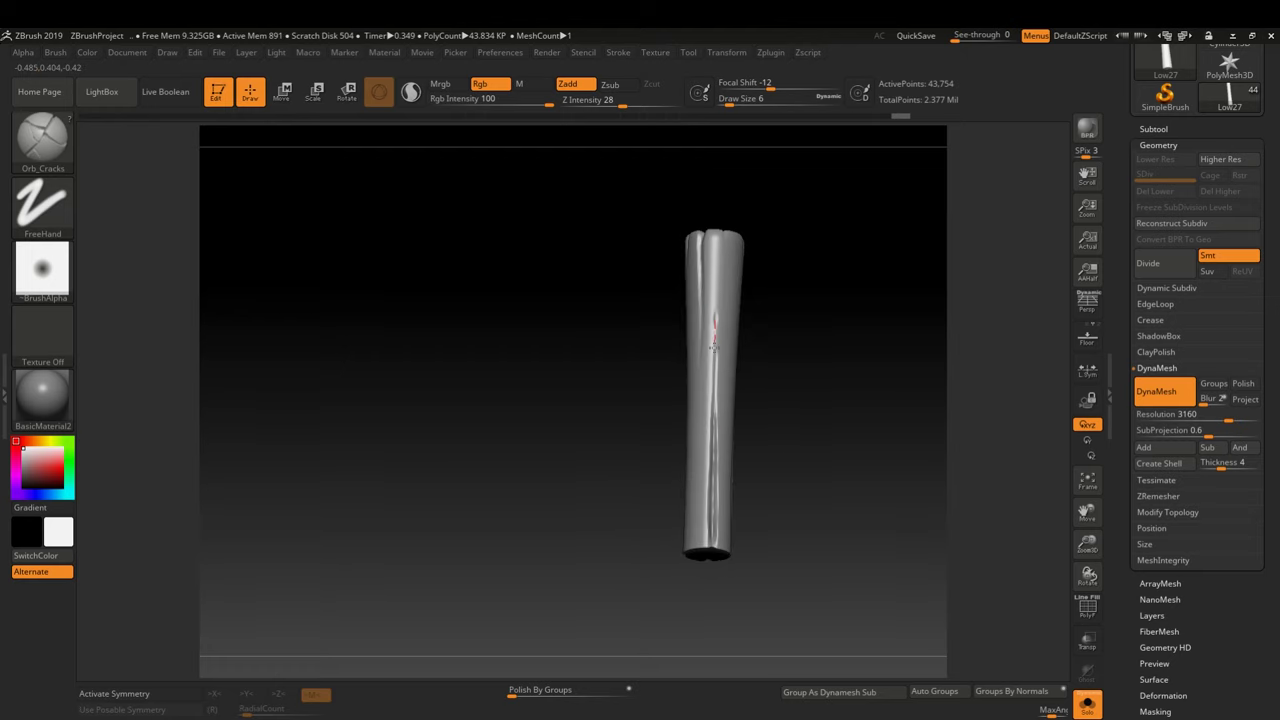
pyautogui.moveTo(716, 318)
pyautogui.mouseDown()
pyautogui.moveTo(686, 357)
pyautogui.moveTo(693, 325)
pyautogui.mouseUp()
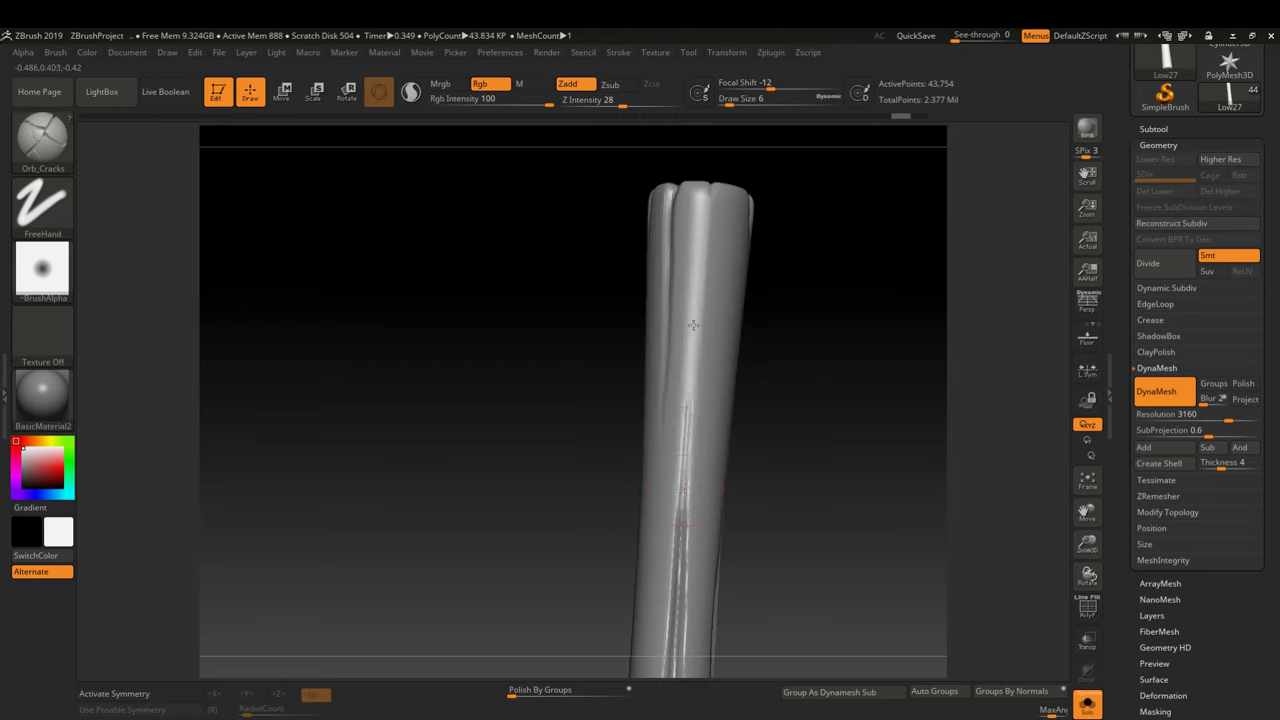
pyautogui.moveTo(801, 430); pyautogui.dragTo(870, 438)
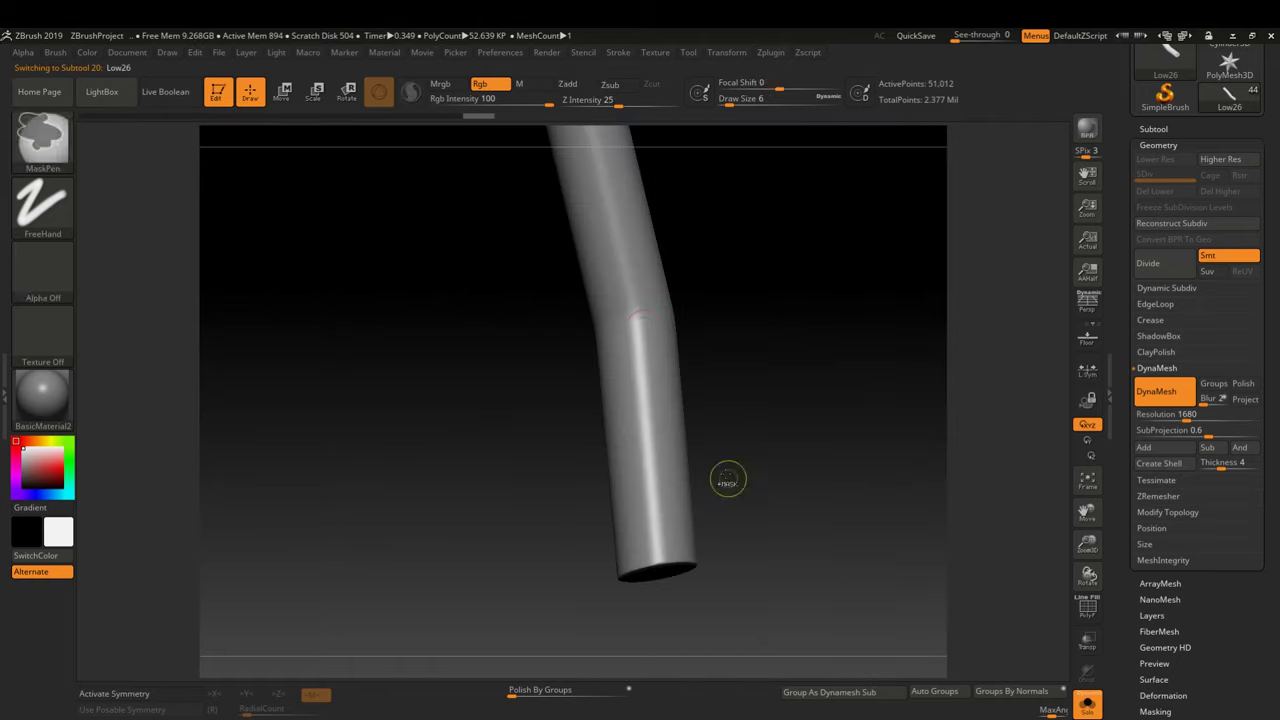
# Step: Undo the carved grooves on the bent pole, stepping back and forth through the edit history
pyautogui.hotkey('ctrl', 'z')
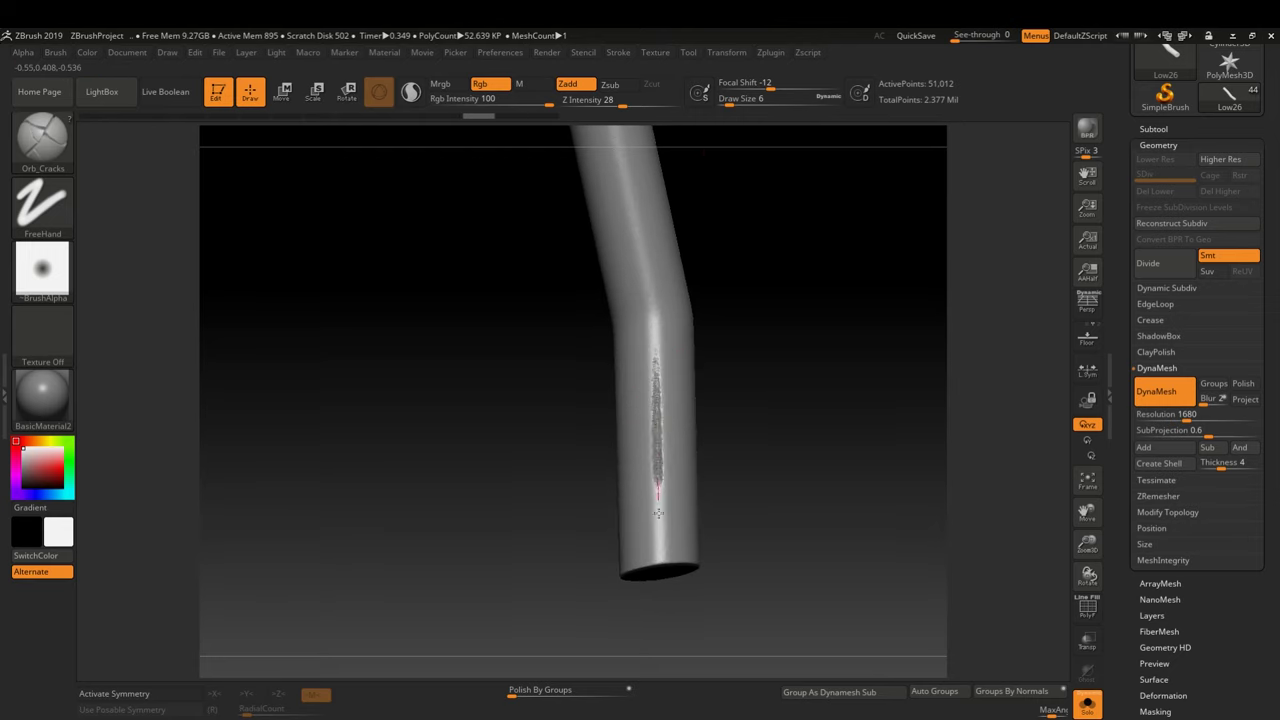
pyautogui.hotkey('ctrl', 'z')
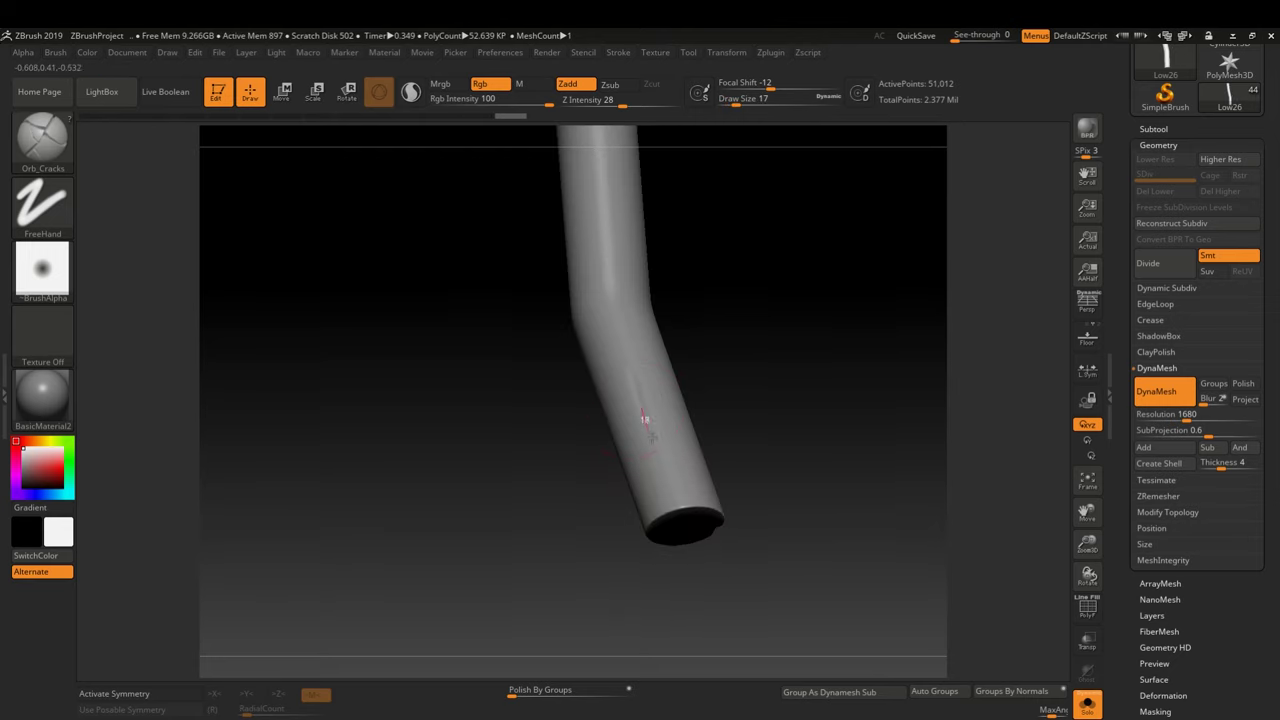
pyautogui.hotkey('ctrl', 'shift', 'z')
pyautogui.hotkey('ctrl', 'shift', 'z')
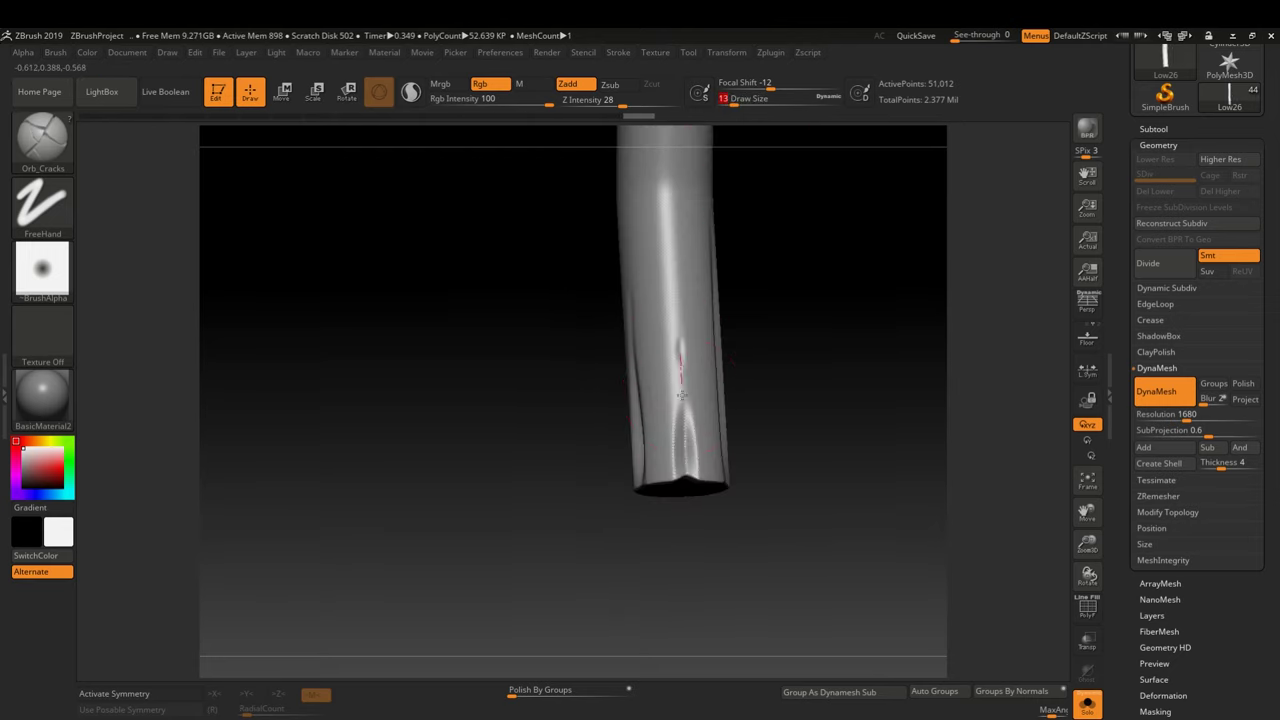
pyautogui.hotkey('ctrl', 'shift', 'z')
pyautogui.hotkey('ctrl', 'shift', 'z')
pyautogui.hotkey('ctrl', 'shift', 'z')
pyautogui.hotkey('ctrl', 'shift', 'z')
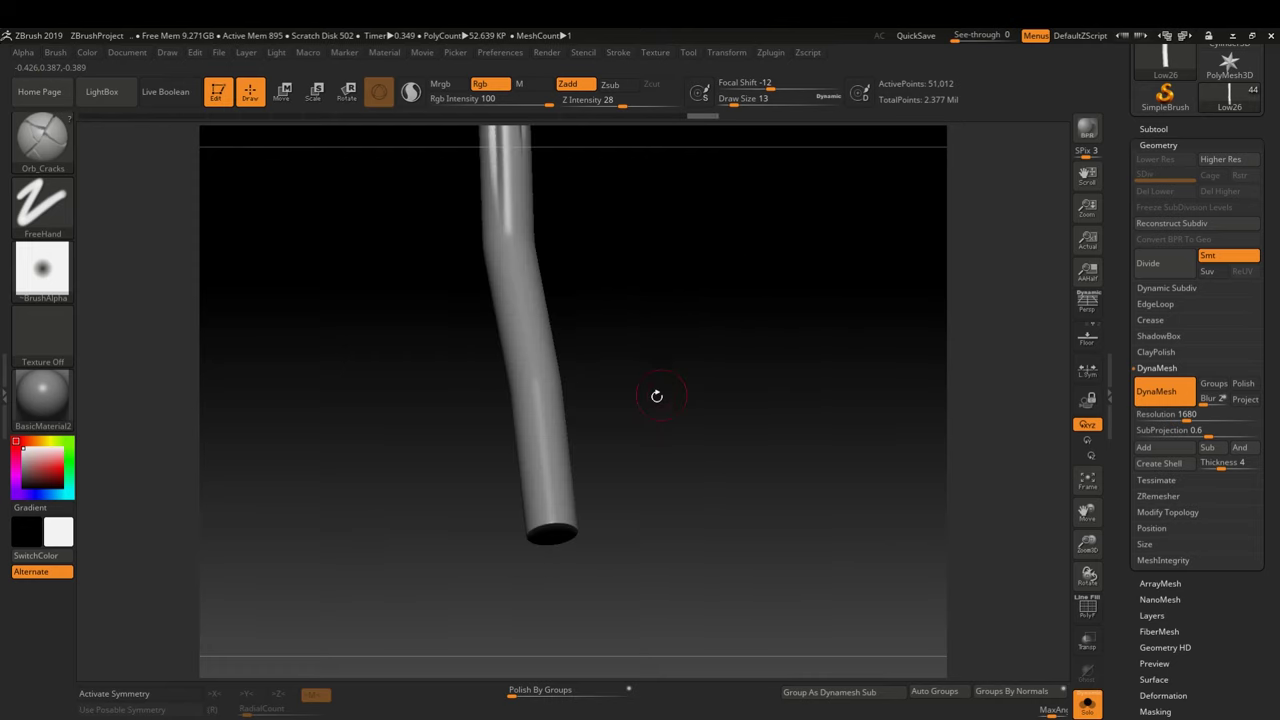
pyautogui.hotkey('ctrl', 'shift', 'z')
pyautogui.hotkey('ctrl', 'shift', 'z')
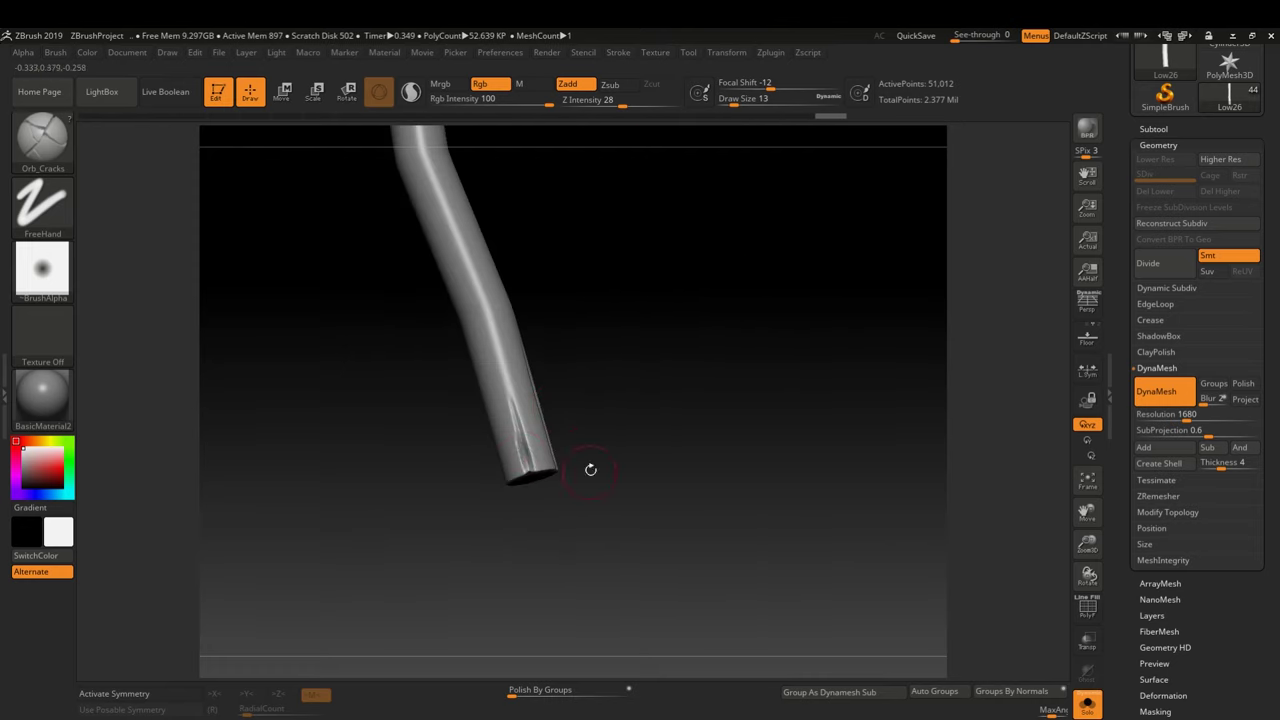
pyautogui.hotkey('ctrl', 'z')
pyautogui.hotkey('ctrl', 'z')
pyautogui.hotkey('ctrl', 'z')
pyautogui.hotkey('ctrl', 'z')
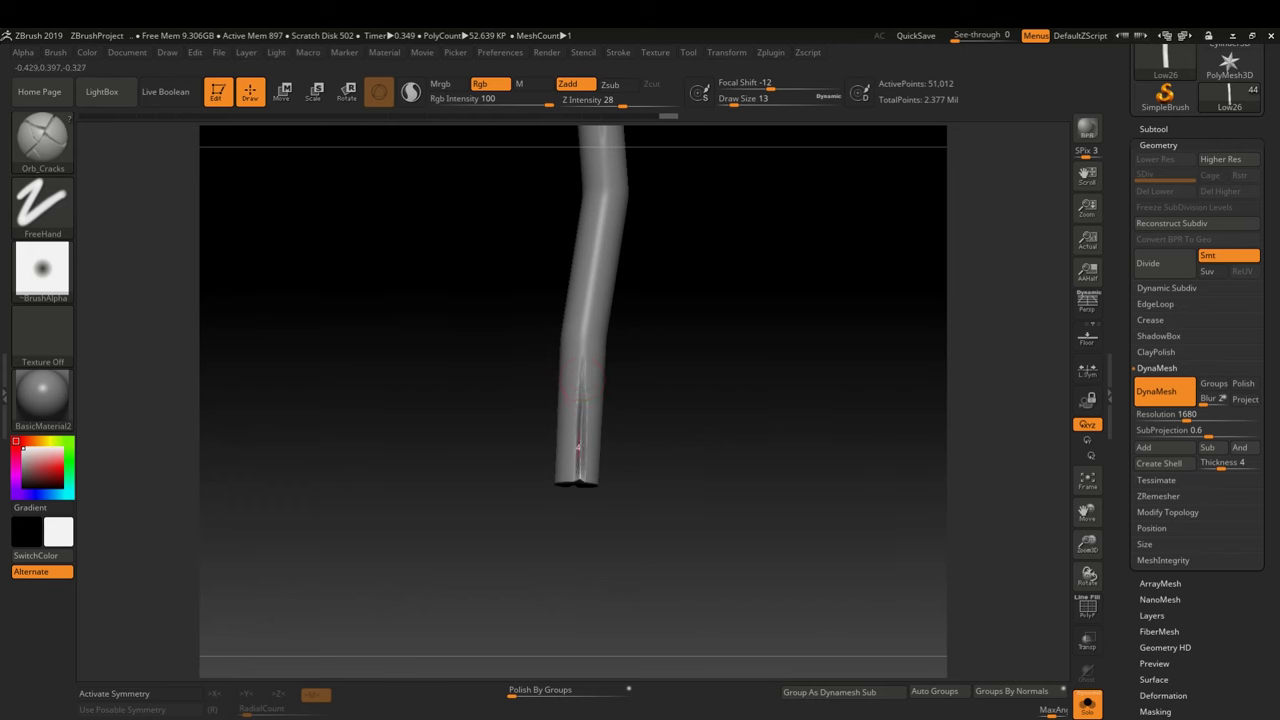
# Step: Select the TrimDynamic brush and turn the bent pole to a side view of its bend
pyautogui.press('b')
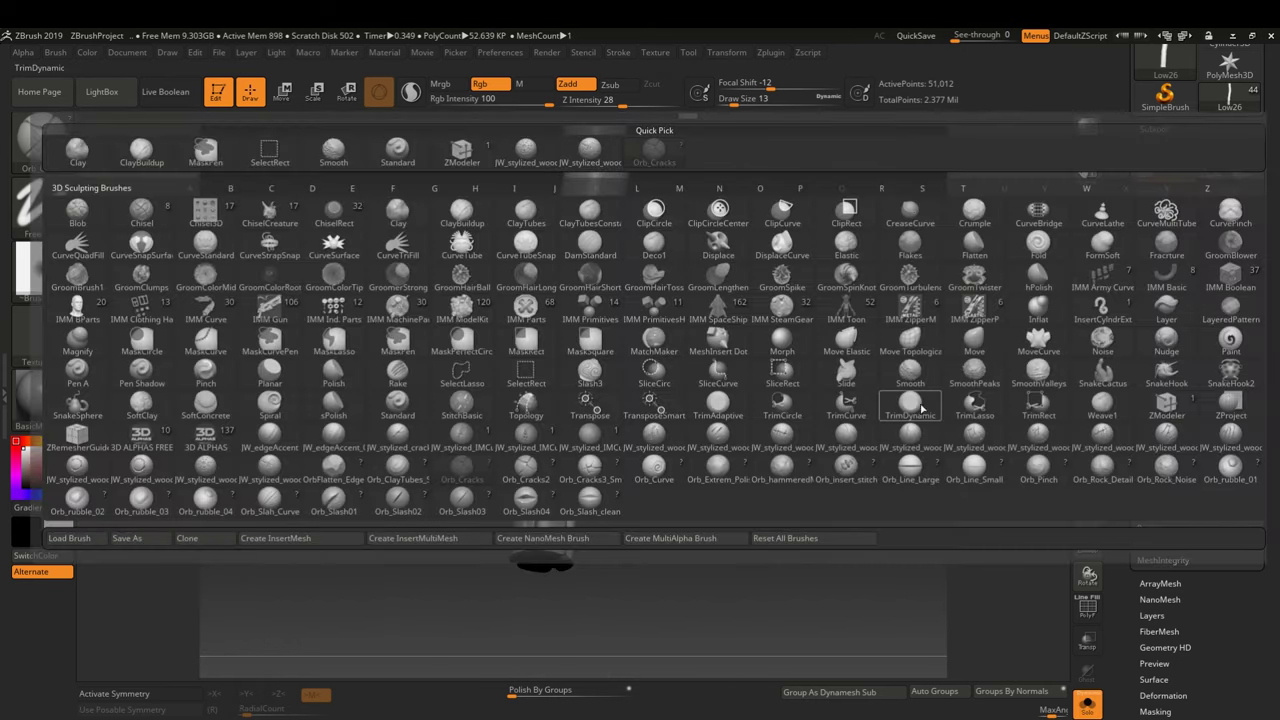
pyautogui.click(921, 407)
pyautogui.moveTo(545, 525); pyautogui.dragTo(635, 140, button='right')
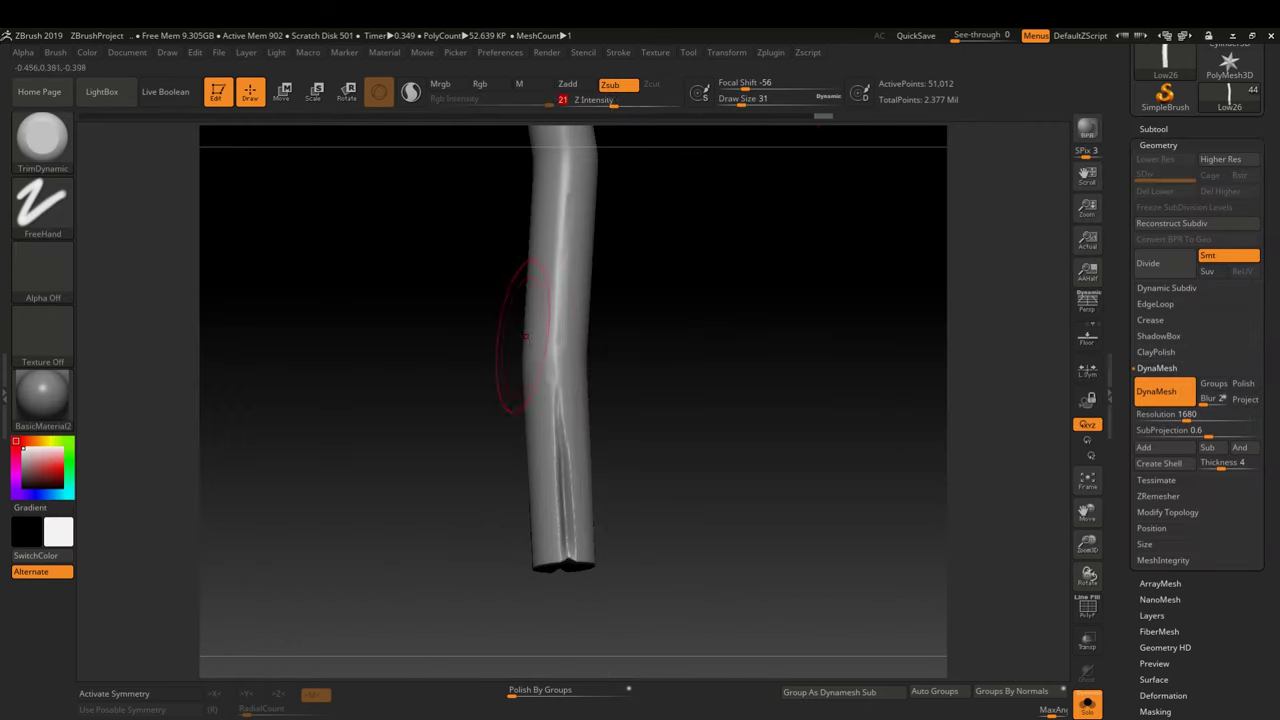
pyautogui.moveTo(523, 336)
pyautogui.mouseDown(button='right')
pyautogui.moveTo(700, 300)
pyautogui.moveTo(663, 400)
pyautogui.moveTo(677, 281)
pyautogui.moveTo(650, 350)
pyautogui.moveTo(640, 440)
pyautogui.moveTo(780, 425)
pyautogui.moveTo(685, 440)
pyautogui.moveTo(600, 480)
pyautogui.moveTo(528, 548)
pyautogui.moveTo(728, 526)
pyautogui.moveTo(772, 438)
pyautogui.moveTo(629, 414)
pyautogui.moveTo(743, 471)
pyautogui.moveTo(660, 470)
pyautogui.moveTo(585, 531)
pyautogui.mouseUp(button='right')
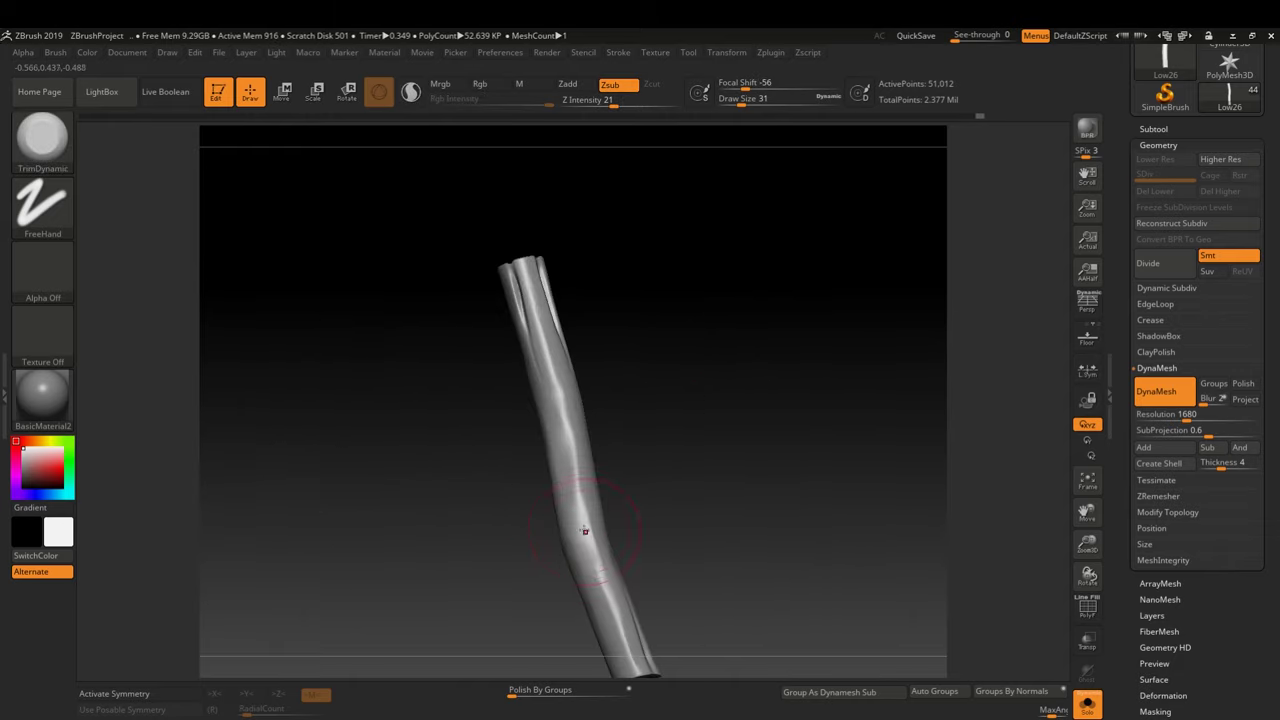
# Step: Solo the tapered post Low25 and orbit to inspect its grooved top
pyautogui.click(1093, 708)
pyautogui.keyDown('alt'); pyautogui.click(586, 440); pyautogui.keyUp('alt')
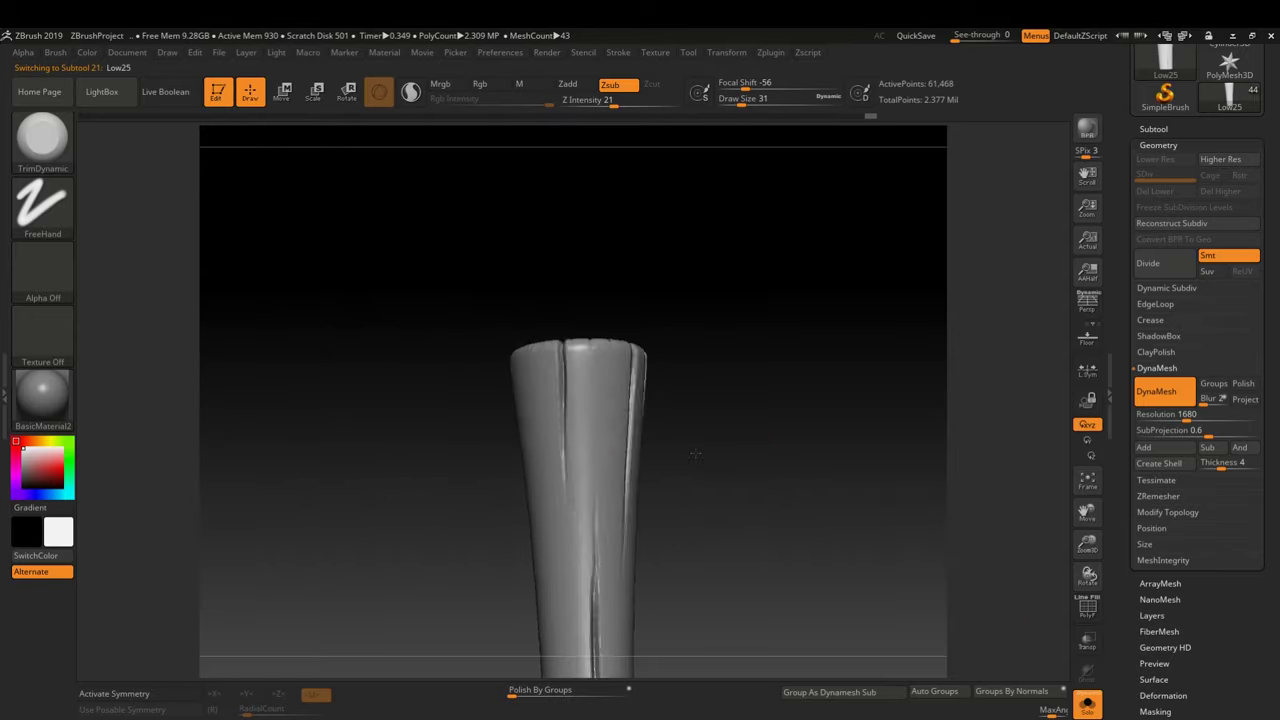
pyautogui.moveTo(575, 377)
pyautogui.mouseDown(button='right')
pyautogui.moveTo(630, 400)
pyautogui.moveTo(690, 390)
pyautogui.mouseUp(button='right')
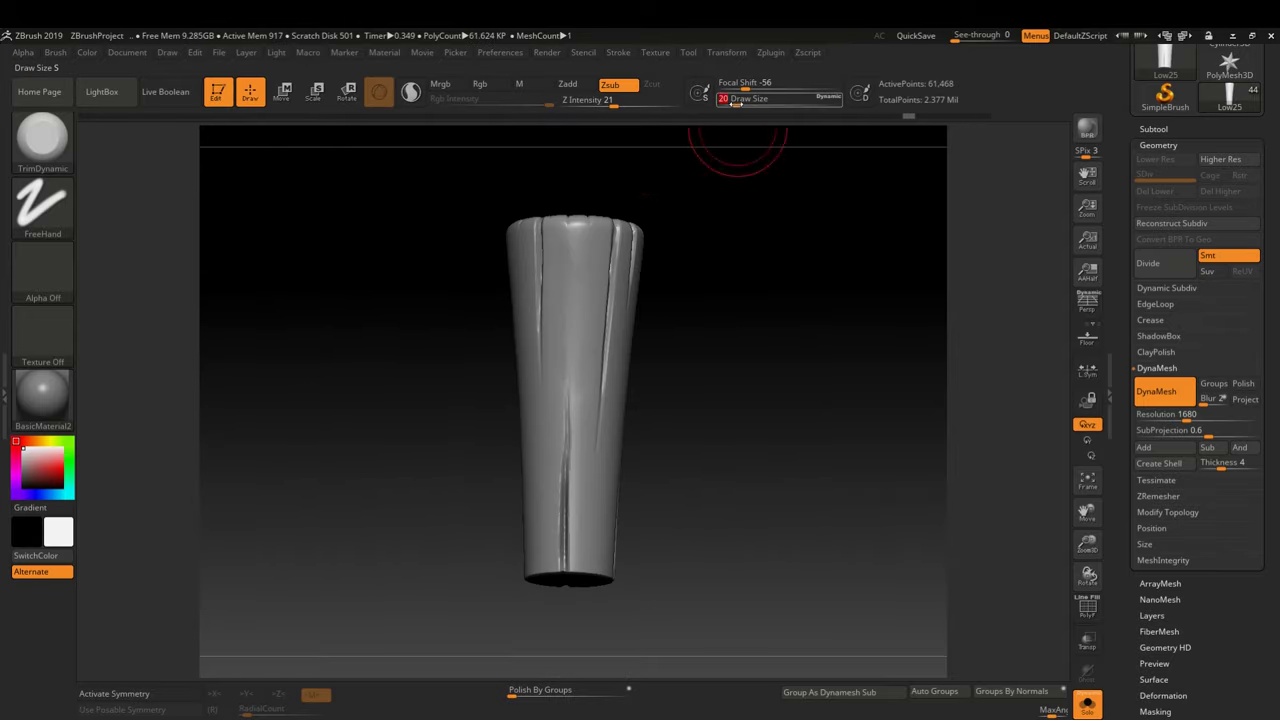
pyautogui.moveTo(680, 250)
pyautogui.mouseDown(button='right')
pyautogui.moveTo(535, 440)
pyautogui.moveTo(583, 446)
pyautogui.moveTo(430, 363)
pyautogui.moveTo(429, 209)
pyautogui.moveTo(443, 471)
pyautogui.moveTo(429, 457)
pyautogui.moveTo(470, 430)
pyautogui.moveTo(614, 529)
pyautogui.moveTo(630, 399)
pyautogui.mouseUp(button='right')
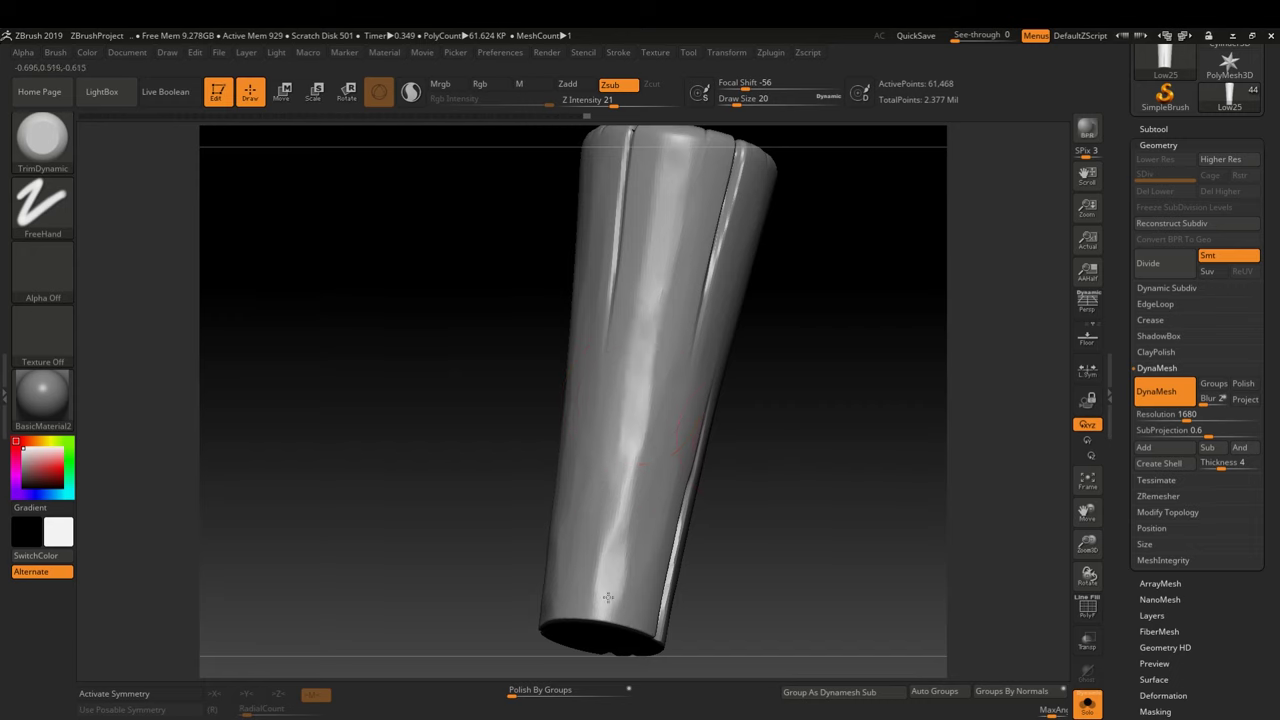
pyautogui.moveTo(608, 597)
pyautogui.mouseDown(button='right')
pyautogui.moveTo(745, 430)
pyautogui.moveTo(594, 269)
pyautogui.moveTo(748, 320)
pyautogui.moveTo(622, 306)
pyautogui.moveTo(834, 486)
pyautogui.mouseUp(button='right')
pyautogui.click(1088, 703)
# Step: Solo the slim rod Low27 and orbit to inspect its top and open bottom end
pyautogui.moveTo(1000, 480)
pyautogui.mouseDown(button='right')
pyautogui.moveTo(1010, 420)
pyautogui.moveTo(1000, 460)
pyautogui.mouseUp(button='right')
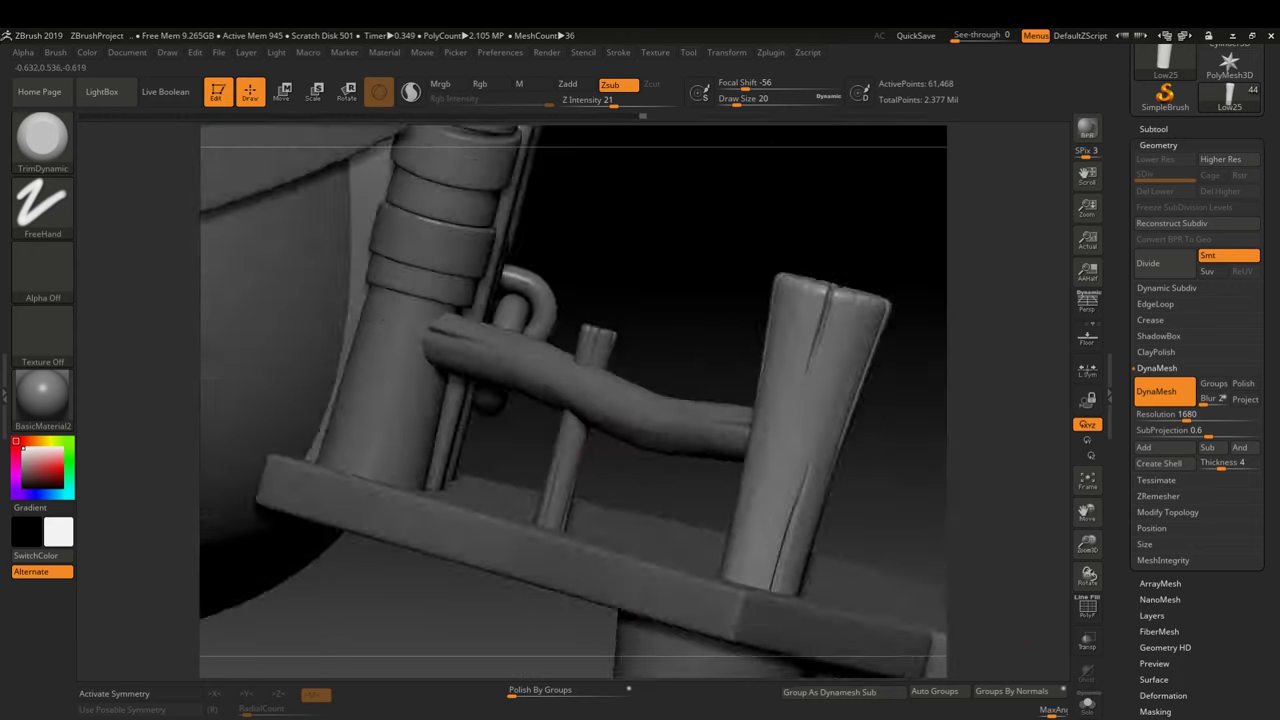
pyautogui.keyDown('alt'); pyautogui.click(590, 400); pyautogui.keyUp('alt')
pyautogui.click(1088, 703)
pyautogui.press('f')
pyautogui.moveTo(543, 357)
pyautogui.mouseDown(button='right')
pyautogui.moveTo(557, 257)
pyautogui.moveTo(617, 396)
pyautogui.moveTo(686, 128)
pyautogui.moveTo(531, 497)
pyautogui.moveTo(708, 355)
pyautogui.mouseUp(button='right')
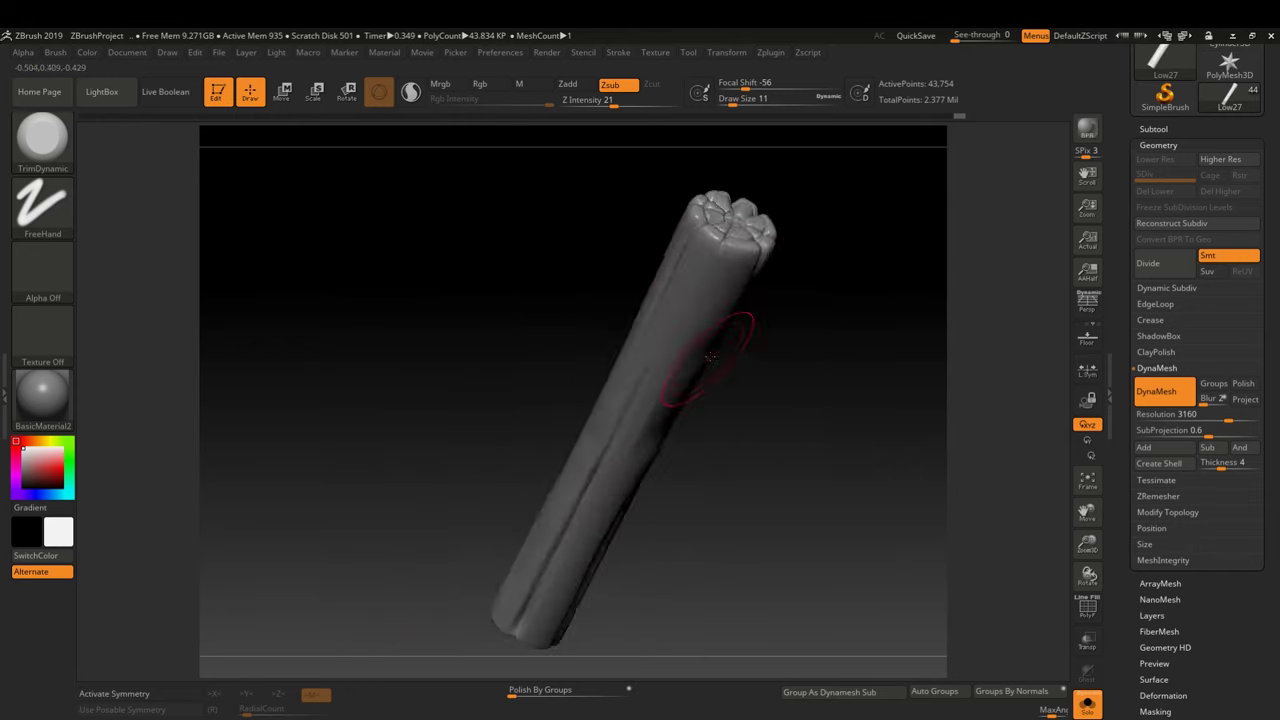
pyautogui.moveTo(615, 467)
pyautogui.mouseDown(button='right')
pyautogui.moveTo(660, 240)
pyautogui.moveTo(707, 301)
pyautogui.mouseUp(button='right')
pyautogui.moveTo(651, 482)
pyautogui.mouseDown(button='right')
pyautogui.moveTo(850, 245)
pyautogui.moveTo(775, 285)
pyautogui.mouseUp(button='right')
pyautogui.moveTo(615, 490)
pyautogui.mouseDown(button='right')
pyautogui.moveTo(795, 371)
pyautogui.moveTo(1035, 540)
pyautogui.mouseUp(button='right')
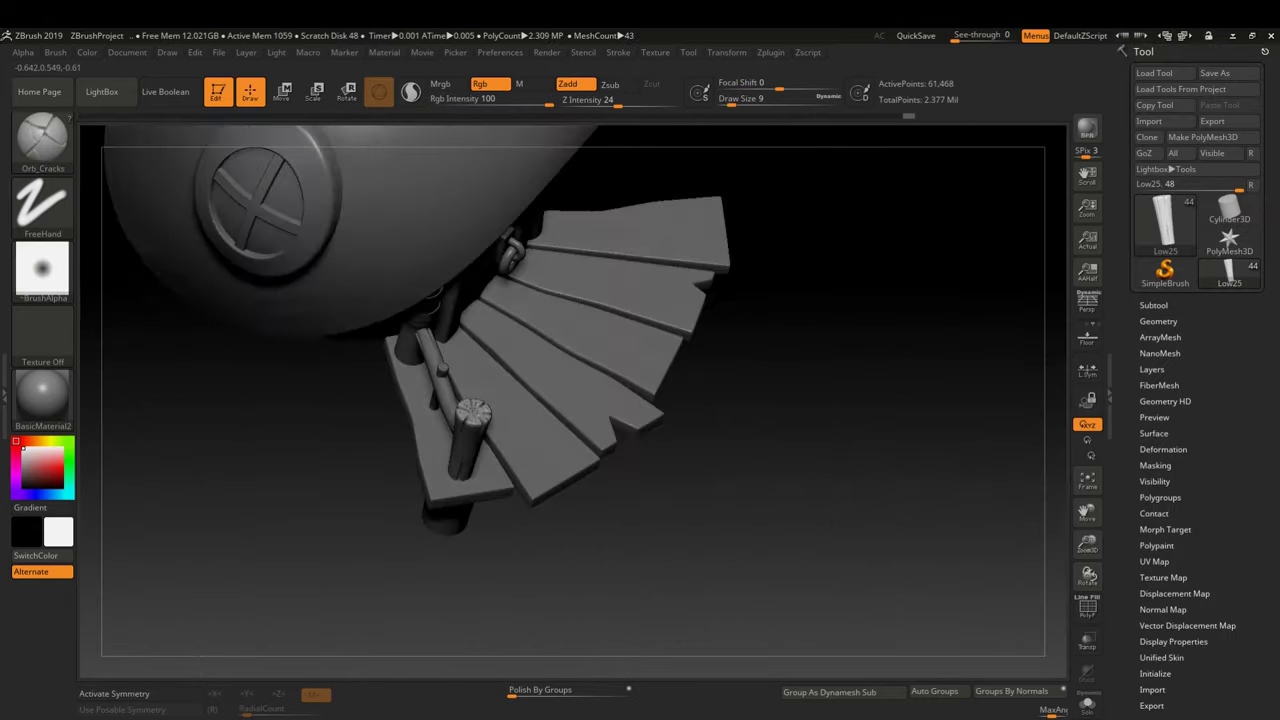
# Step: Pick the MaskPen brush and work over the soloed plank's edges from several angles
pyautogui.press('b')
pyautogui.press('m')
pyautogui.press('p')
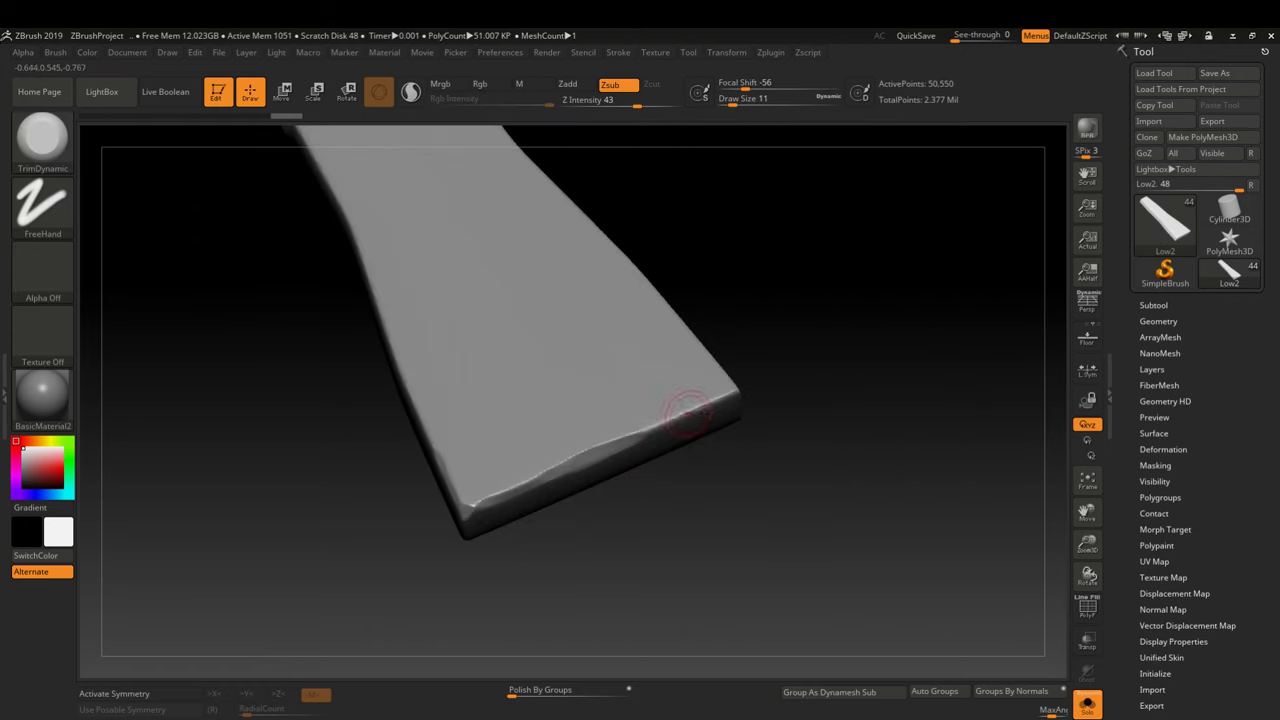
pyautogui.moveTo(700, 470); pyautogui.dragTo(641, 446)
pyautogui.moveTo(637, 405); pyautogui.dragTo(613, 378, button='right')
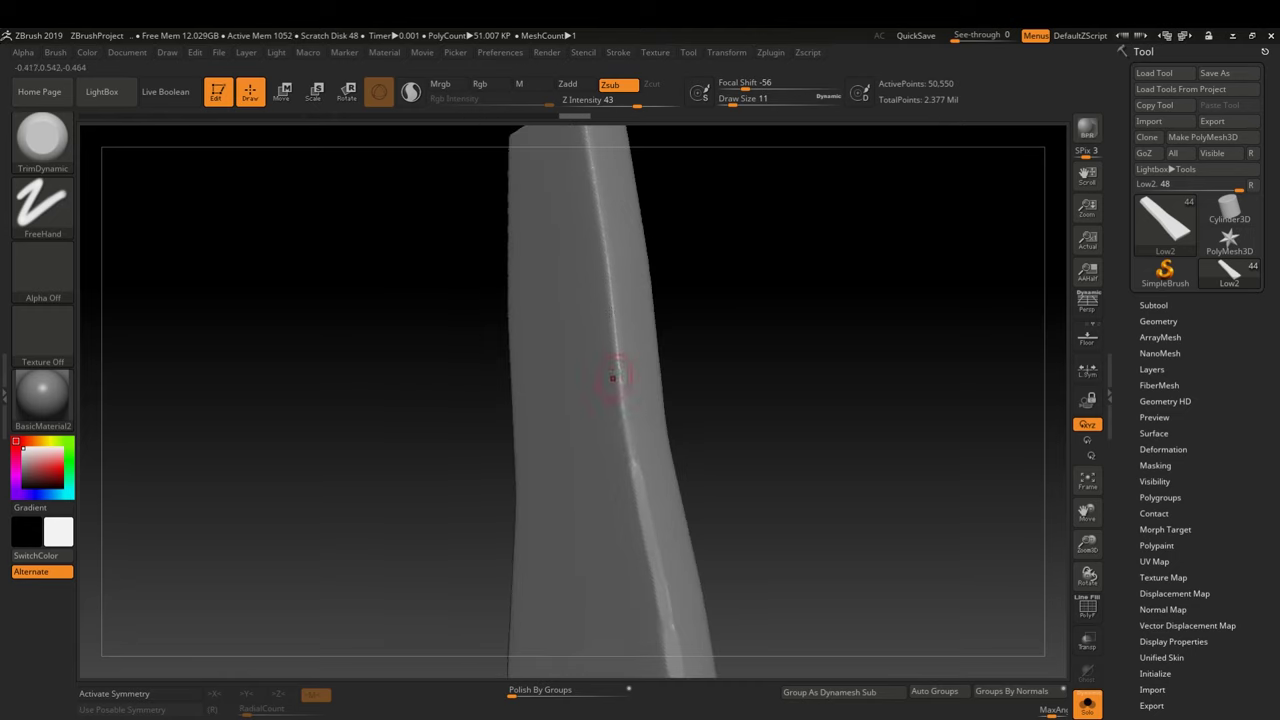
pyautogui.moveTo(609, 305)
pyautogui.mouseDown(button='right')
pyautogui.moveTo(523, 294)
pyautogui.moveTo(766, 409)
pyautogui.moveTo(650, 390)
pyautogui.moveTo(629, 372)
pyautogui.mouseUp(button='right')
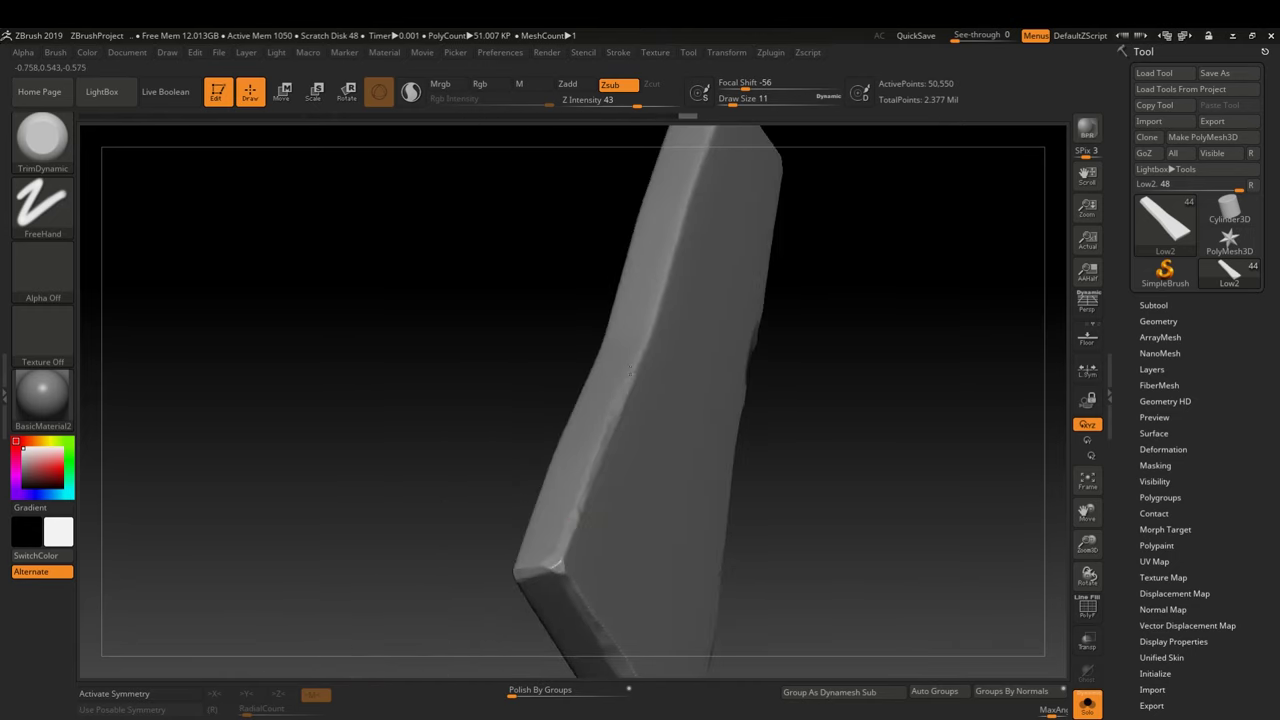
pyautogui.moveTo(677, 233)
pyautogui.mouseDown(button='right')
pyautogui.moveTo(857, 371)
pyautogui.moveTo(582, 485)
pyautogui.mouseUp(button='right')
pyautogui.moveTo(659, 484)
pyautogui.mouseDown(button='right')
pyautogui.moveTo(777, 386)
pyautogui.moveTo(899, 405)
pyautogui.mouseUp(button='right')
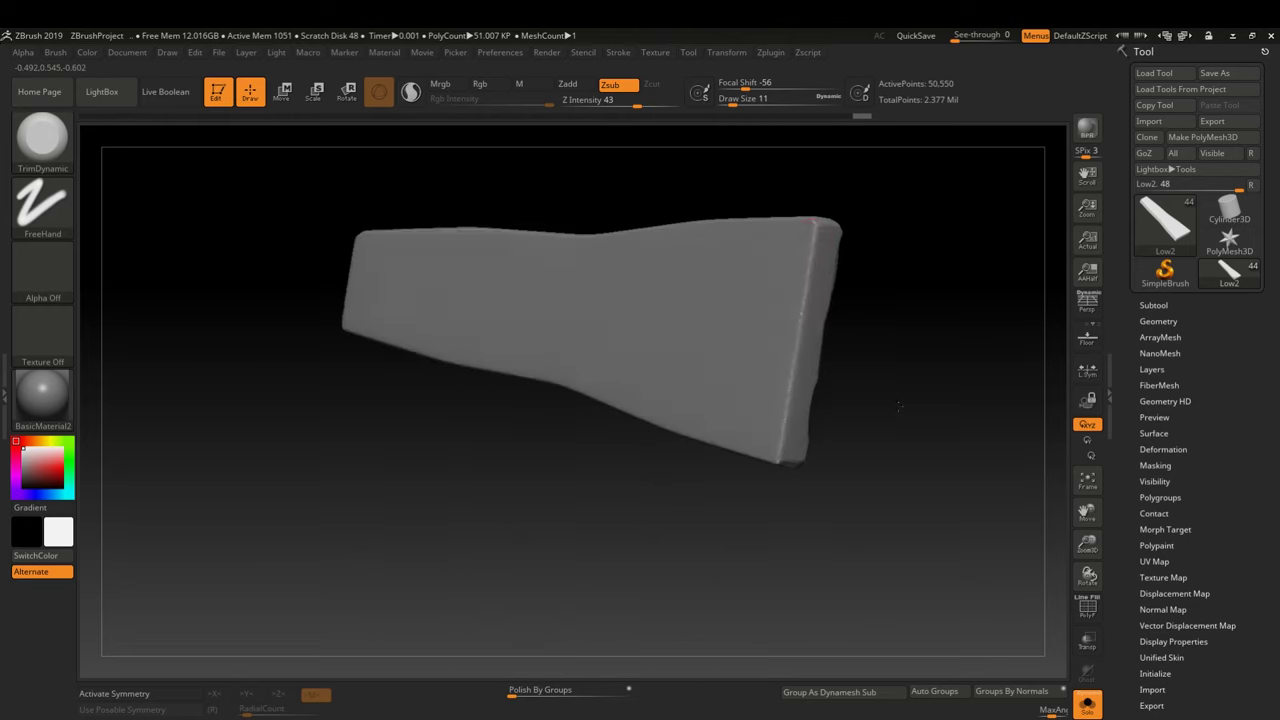
pyautogui.moveTo(776, 456); pyautogui.dragTo(728, 330, button='right')
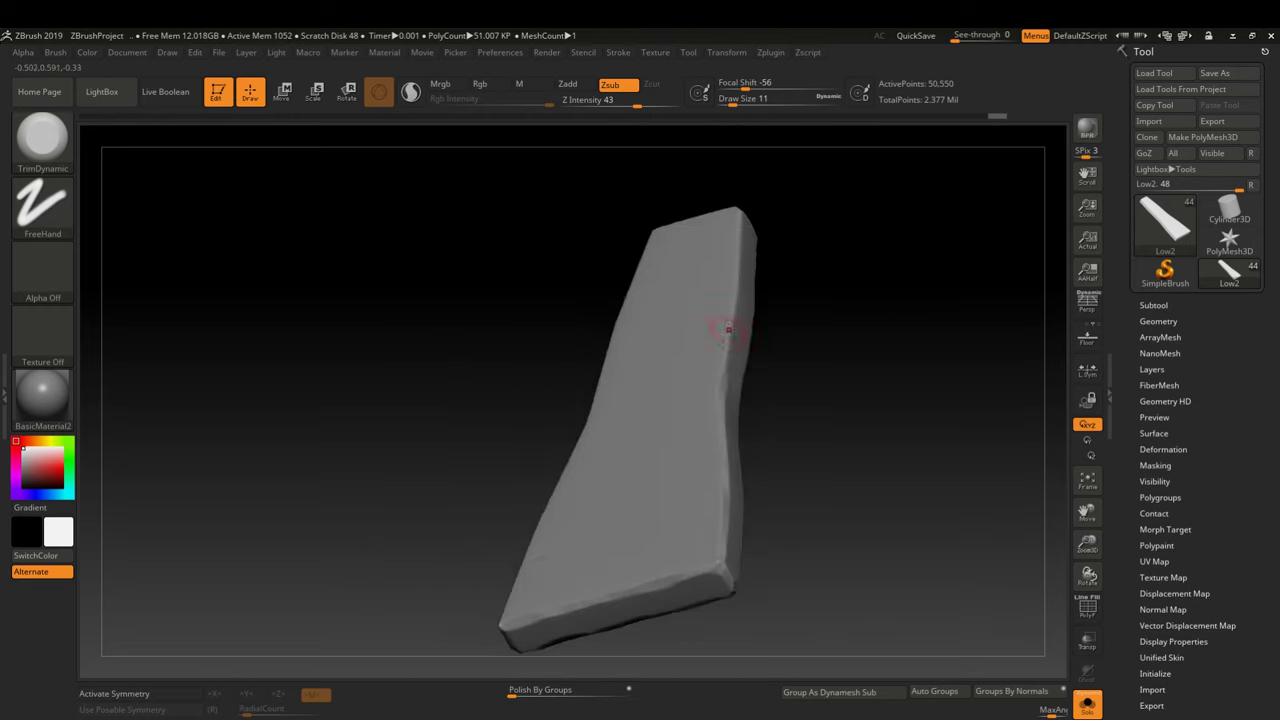
pyautogui.moveTo(737, 228)
pyautogui.mouseDown(button='right')
pyautogui.moveTo(820, 366)
pyautogui.moveTo(694, 297)
pyautogui.moveTo(600, 534)
pyautogui.moveTo(598, 470)
pyautogui.mouseUp(button='right')
pyautogui.moveTo(600, 520); pyautogui.dragTo(640, 480, button='right')
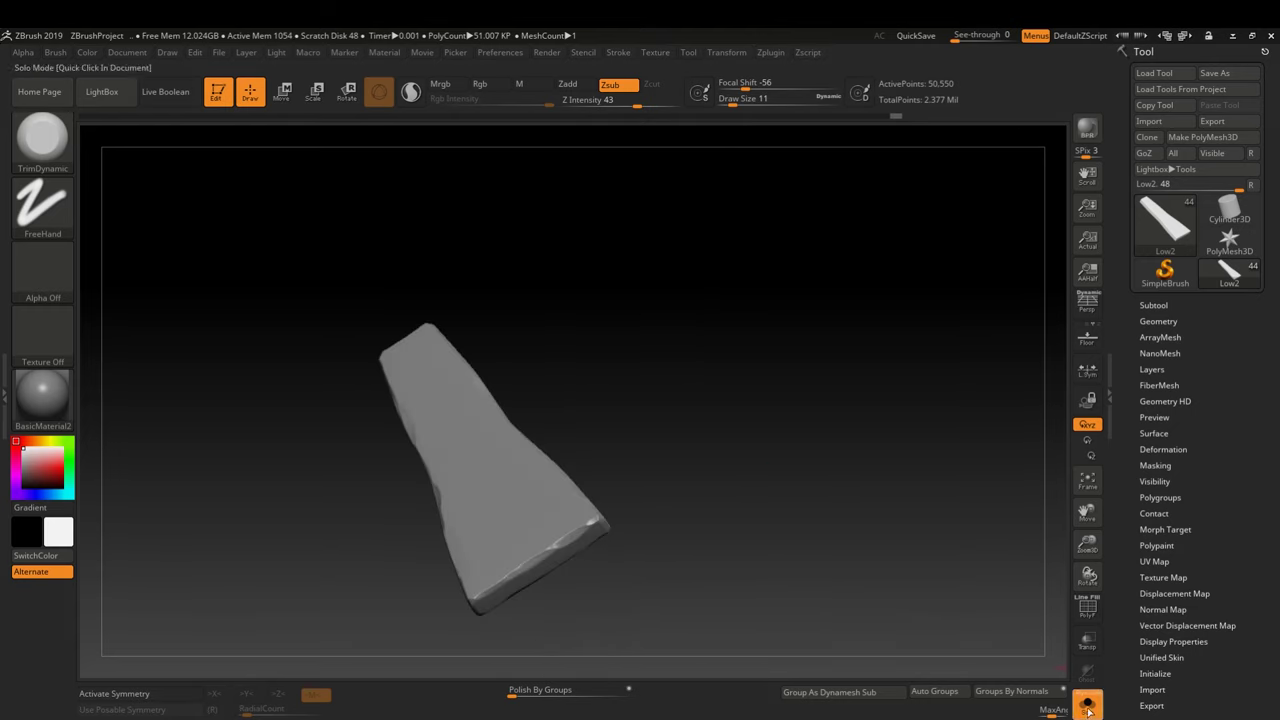
# Step: Solo plank Low3 and trim and chip its notched edges all around
pyautogui.keyDown('alt'); pyautogui.click(680, 501); pyautogui.keyUp('alt')
pyautogui.moveTo(783, 421)
pyautogui.mouseDown(button='right')
pyautogui.moveTo(880, 290)
pyautogui.moveTo(926, 391)
pyautogui.moveTo(814, 400)
pyautogui.moveTo(740, 371)
pyautogui.moveTo(771, 286)
pyautogui.moveTo(678, 330)
pyautogui.moveTo(595, 432)
pyautogui.moveTo(757, 371)
pyautogui.moveTo(690, 285)
pyautogui.moveTo(491, 549)
pyautogui.moveTo(560, 560)
pyautogui.moveTo(598, 546)
pyautogui.mouseUp(button='right')
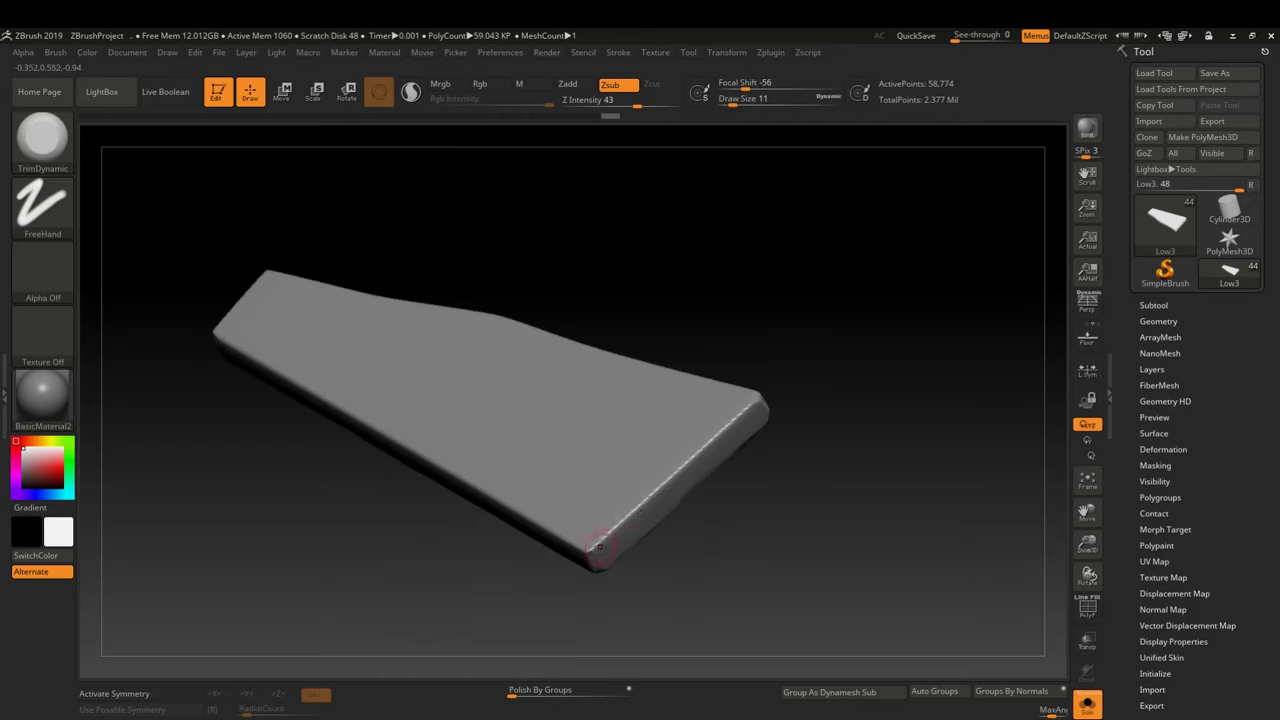
pyautogui.moveTo(744, 412)
pyautogui.mouseDown(button='right')
pyautogui.moveTo(597, 277)
pyautogui.moveTo(623, 377)
pyautogui.moveTo(601, 344)
pyautogui.moveTo(515, 378)
pyautogui.moveTo(498, 460)
pyautogui.mouseUp(button='right')
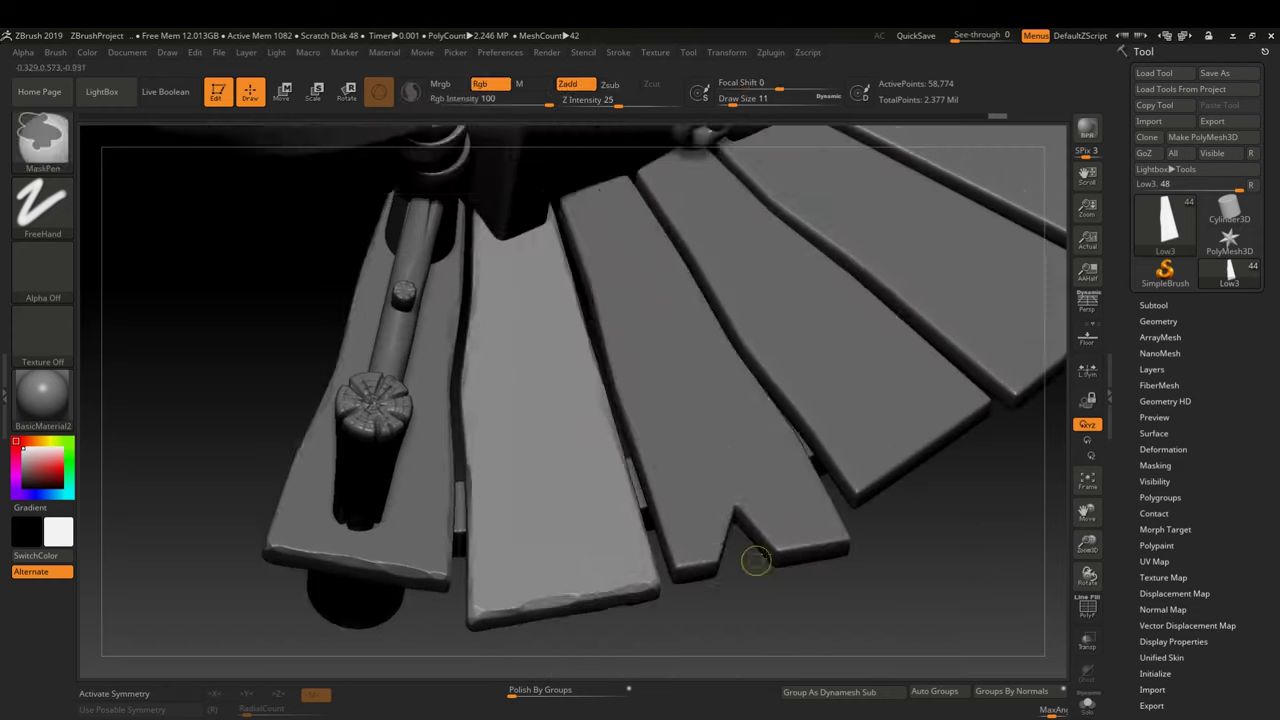
pyautogui.moveTo(713, 496)
pyautogui.mouseDown(button='right')
pyautogui.moveTo(760, 470)
pyautogui.moveTo(800, 520)
pyautogui.moveTo(835, 535)
pyautogui.moveTo(934, 434)
pyautogui.moveTo(776, 421)
pyautogui.mouseUp(button='right')
pyautogui.moveTo(670, 672); pyautogui.dragTo(645, 232, button='right')
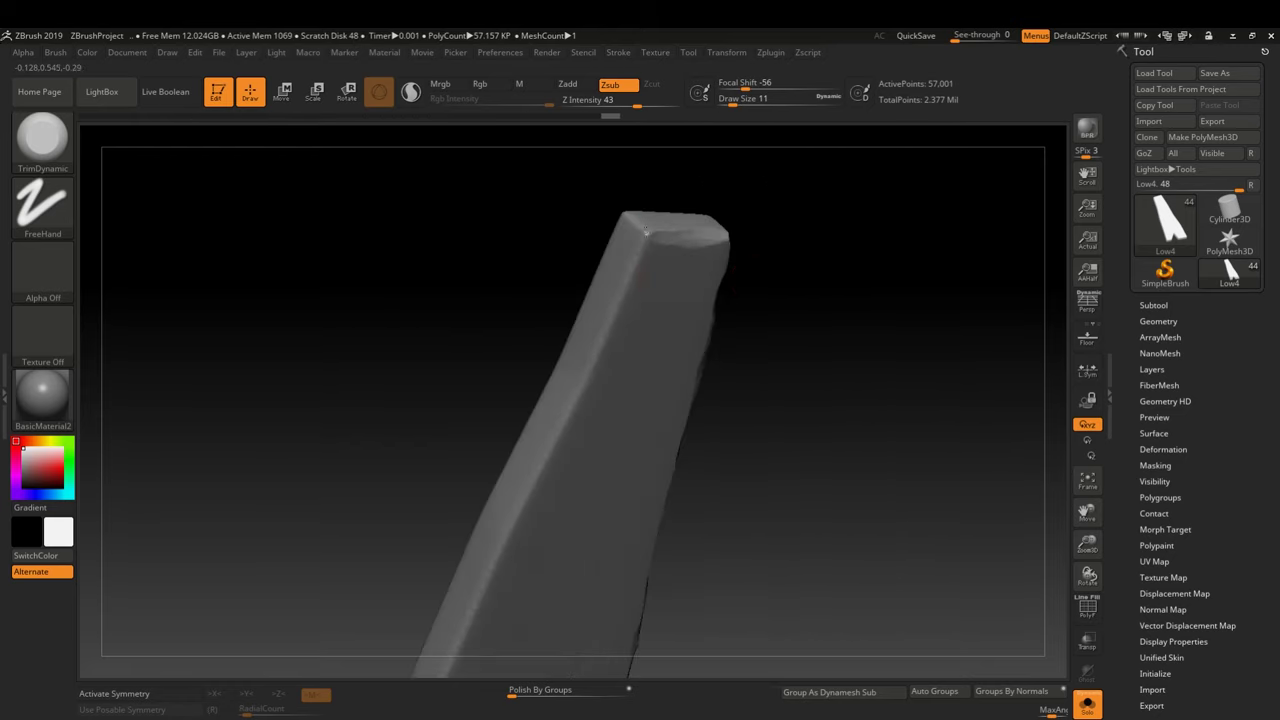
pyautogui.moveTo(606, 340)
pyautogui.mouseDown(button='right')
pyautogui.moveTo(523, 523)
pyautogui.moveTo(608, 528)
pyautogui.moveTo(776, 424)
pyautogui.moveTo(600, 360)
pyautogui.moveTo(824, 478)
pyautogui.moveTo(928, 445)
pyautogui.moveTo(709, 452)
pyautogui.moveTo(770, 420)
pyautogui.mouseUp(button='right')
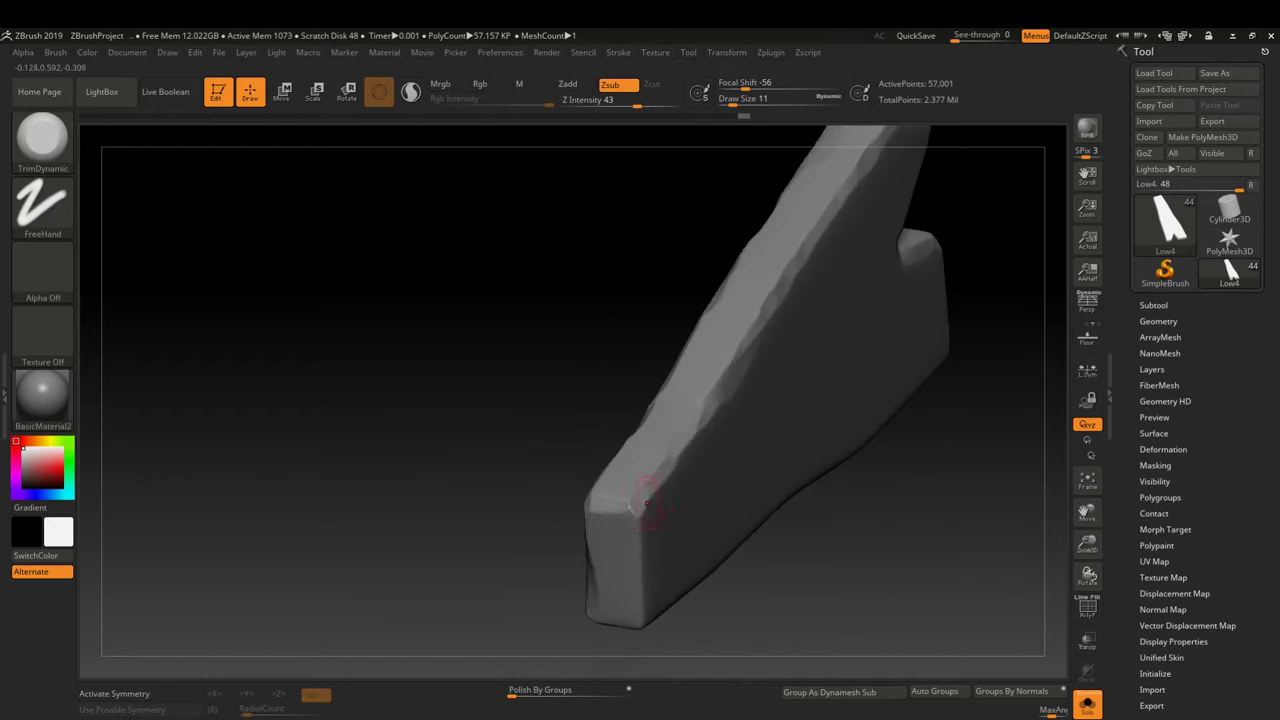
pyautogui.moveTo(646, 505)
pyautogui.mouseDown(button='right')
pyautogui.moveTo(603, 500)
pyautogui.moveTo(614, 500)
pyautogui.moveTo(626, 394)
pyautogui.moveTo(629, 432)
pyautogui.moveTo(600, 423)
pyautogui.moveTo(663, 508)
pyautogui.moveTo(640, 470)
pyautogui.moveTo(640, 430)
pyautogui.mouseUp(button='right')
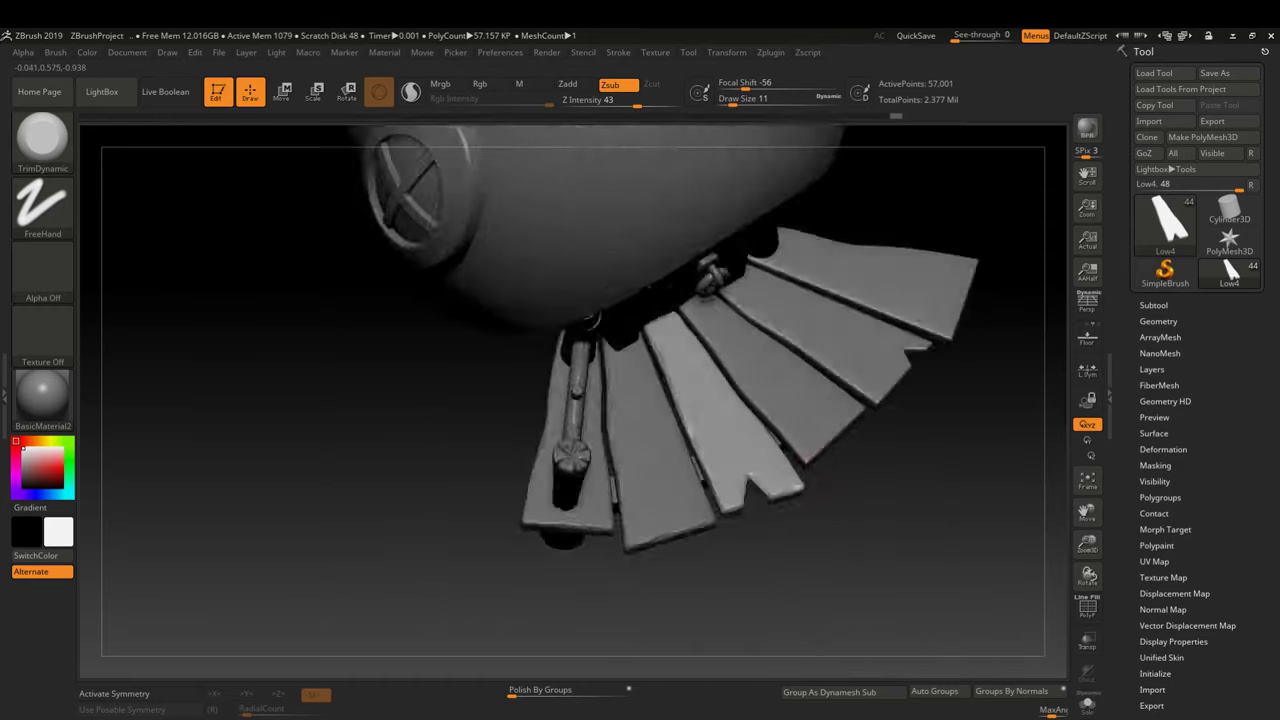
# Step: Solo plank Low5 and chip its edges and tip end
pyautogui.keyDown('alt'); pyautogui.click(789, 531); pyautogui.keyUp('alt')
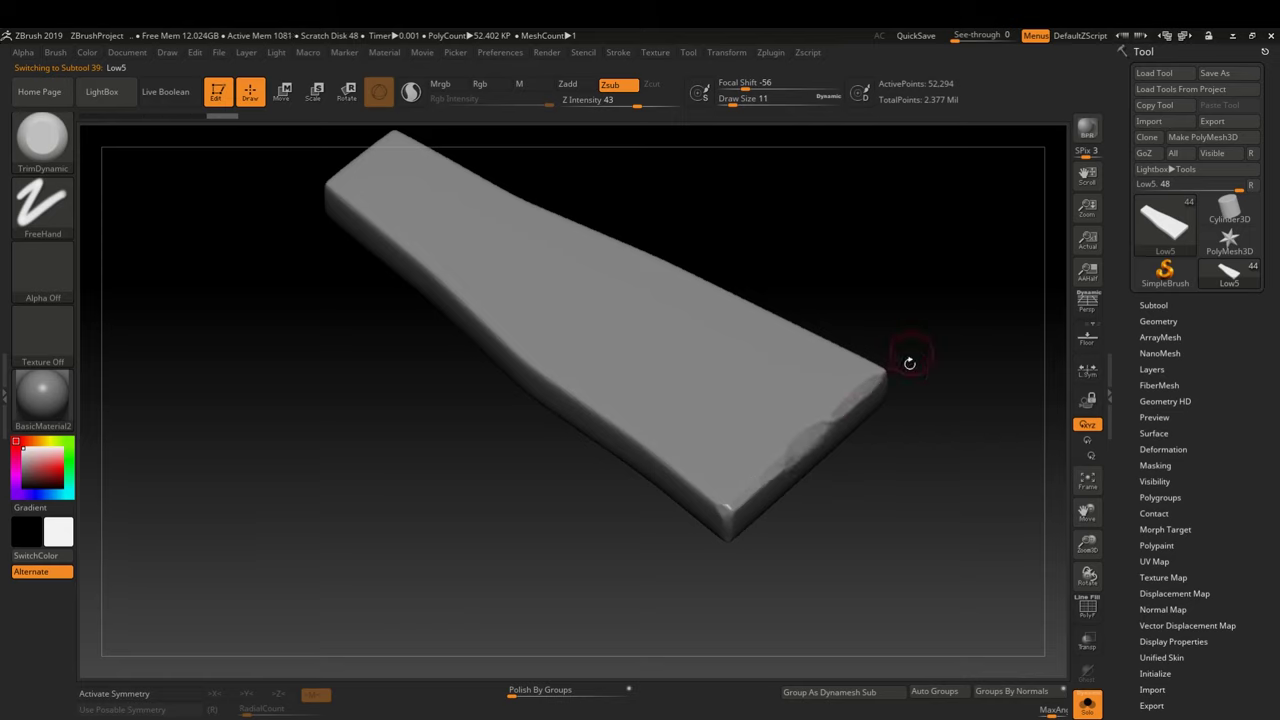
pyautogui.moveTo(909, 363)
pyautogui.mouseDown(button='right')
pyautogui.moveTo(897, 337)
pyautogui.moveTo(560, 357)
pyautogui.moveTo(590, 380)
pyautogui.moveTo(631, 253)
pyautogui.moveTo(480, 420)
pyautogui.moveTo(527, 342)
pyautogui.moveTo(580, 530)
pyautogui.moveTo(651, 257)
pyautogui.moveTo(686, 357)
pyautogui.moveTo(724, 360)
pyautogui.moveTo(543, 271)
pyautogui.moveTo(500, 366)
pyautogui.moveTo(714, 251)
pyautogui.moveTo(470, 440)
pyautogui.mouseUp(button='right')
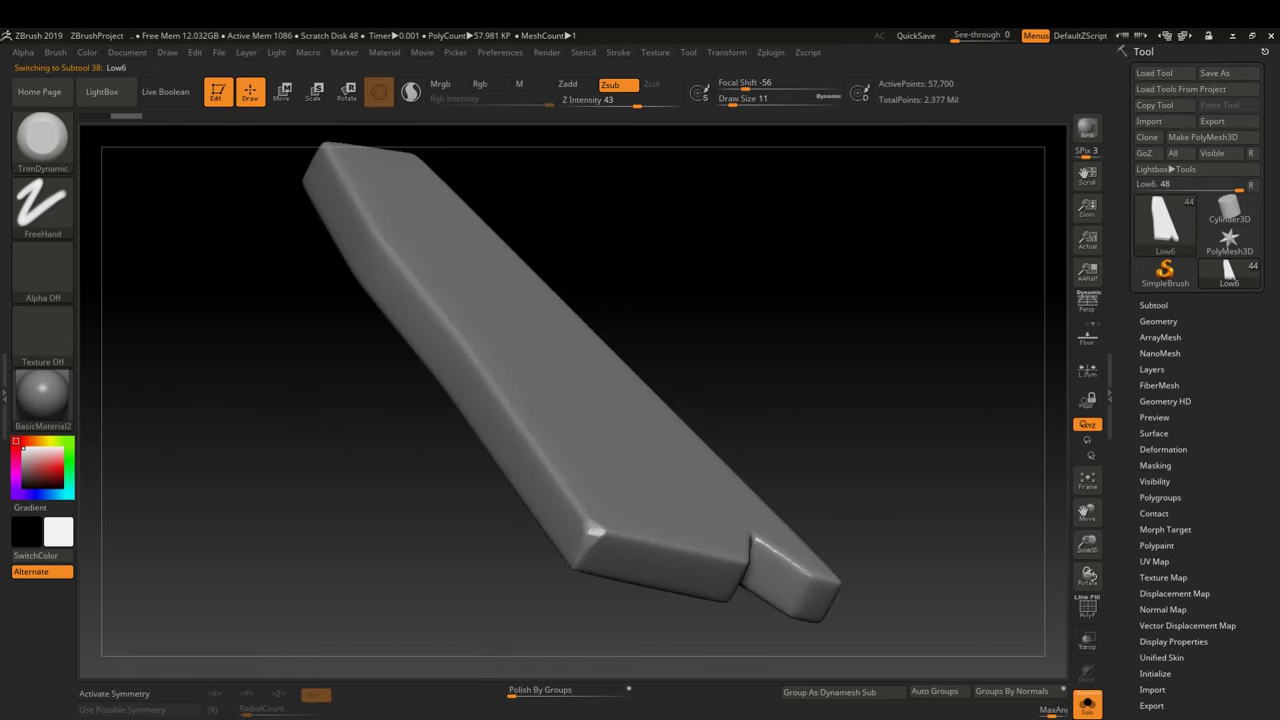
pyautogui.moveTo(760, 578)
pyautogui.mouseDown(button='right')
pyautogui.moveTo(793, 301)
pyautogui.moveTo(692, 307)
pyautogui.moveTo(640, 330)
pyautogui.mouseUp(button='right')
pyautogui.moveTo(638, 448)
pyautogui.mouseDown(button='right')
pyautogui.moveTo(708, 457)
pyautogui.moveTo(708, 531)
pyautogui.moveTo(740, 520)
pyautogui.moveTo(755, 485)
pyautogui.mouseUp(button='right')
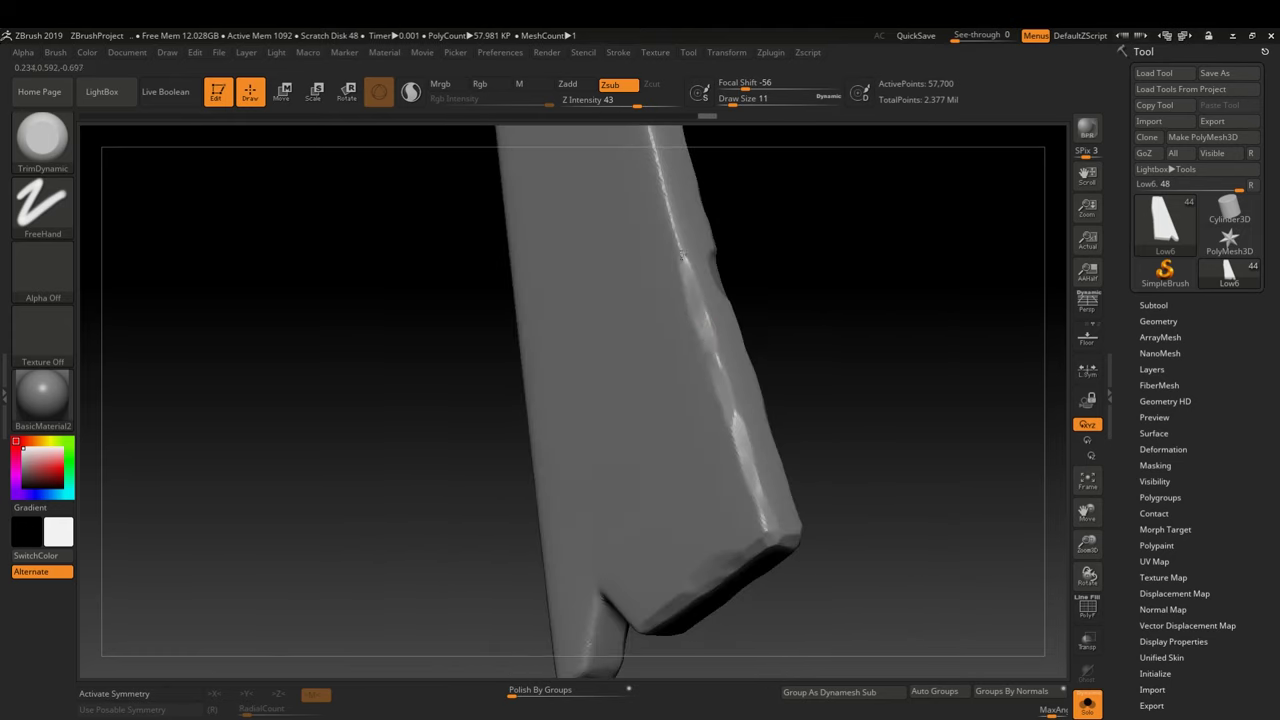
pyautogui.moveTo(681, 253)
pyautogui.mouseDown(button='right')
pyautogui.moveTo(500, 265)
pyautogui.moveTo(720, 286)
pyautogui.moveTo(690, 380)
pyautogui.moveTo(640, 450)
pyautogui.mouseUp(button='right')
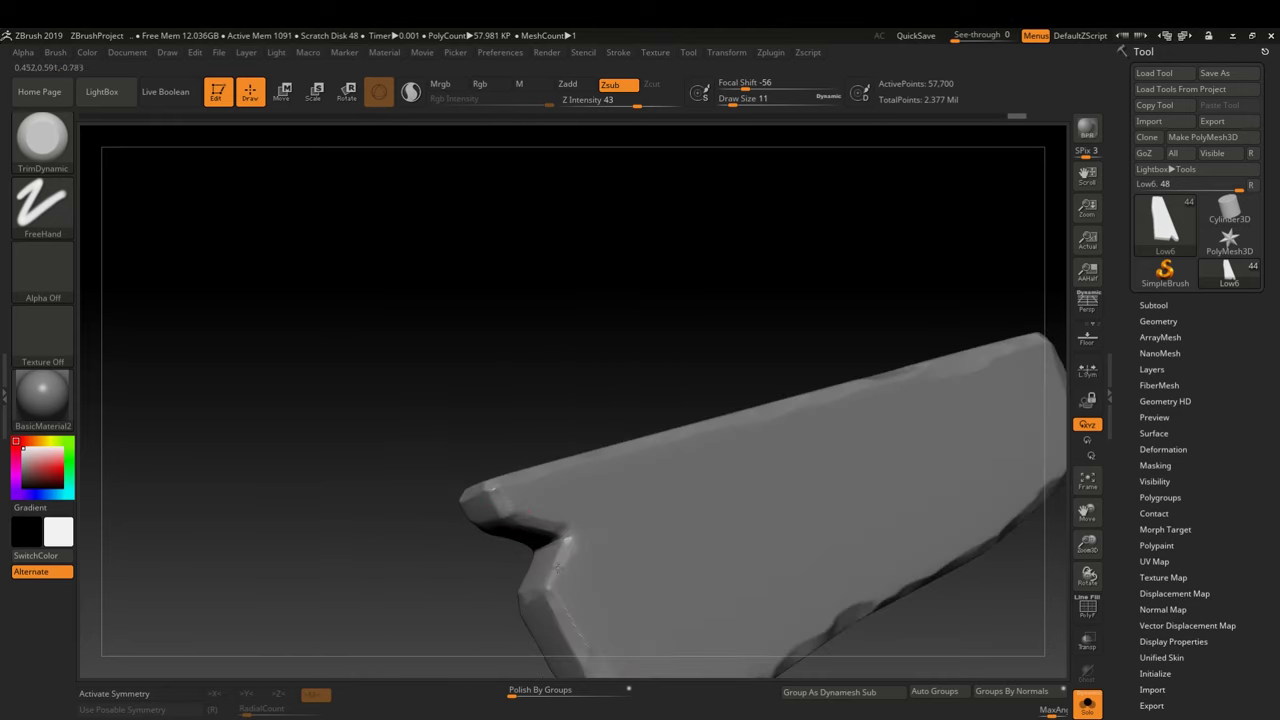
pyautogui.moveTo(558, 548)
pyautogui.mouseDown(button='right')
pyautogui.moveTo(709, 466)
pyautogui.moveTo(851, 517)
pyautogui.moveTo(789, 294)
pyautogui.moveTo(737, 330)
pyautogui.moveTo(708, 292)
pyautogui.mouseUp(button='right')
# Step: Solo plank Low7, chip its edges, then show the whole model again
pyautogui.keyDown('alt'); pyautogui.click(778, 497); pyautogui.keyUp('alt')
pyautogui.click(1087, 705)
pyautogui.moveTo(727, 458)
pyautogui.mouseDown(button='right')
pyautogui.moveTo(716, 262)
pyautogui.moveTo(560, 300)
pyautogui.moveTo(680, 420)
pyautogui.moveTo(830, 318)
pyautogui.moveTo(620, 500)
pyautogui.moveTo(714, 429)
pyautogui.moveTo(570, 445)
pyautogui.moveTo(620, 380)
pyautogui.moveTo(720, 300)
pyautogui.moveTo(829, 257)
pyautogui.moveTo(699, 301)
pyautogui.moveTo(794, 463)
pyautogui.moveTo(690, 533)
pyautogui.moveTo(840, 420)
pyautogui.moveTo(914, 457)
pyautogui.moveTo(830, 496)
pyautogui.moveTo(805, 566)
pyautogui.moveTo(737, 520)
pyautogui.mouseUp(button='right')
pyautogui.hotkey('shift', 'ctrl', 's')
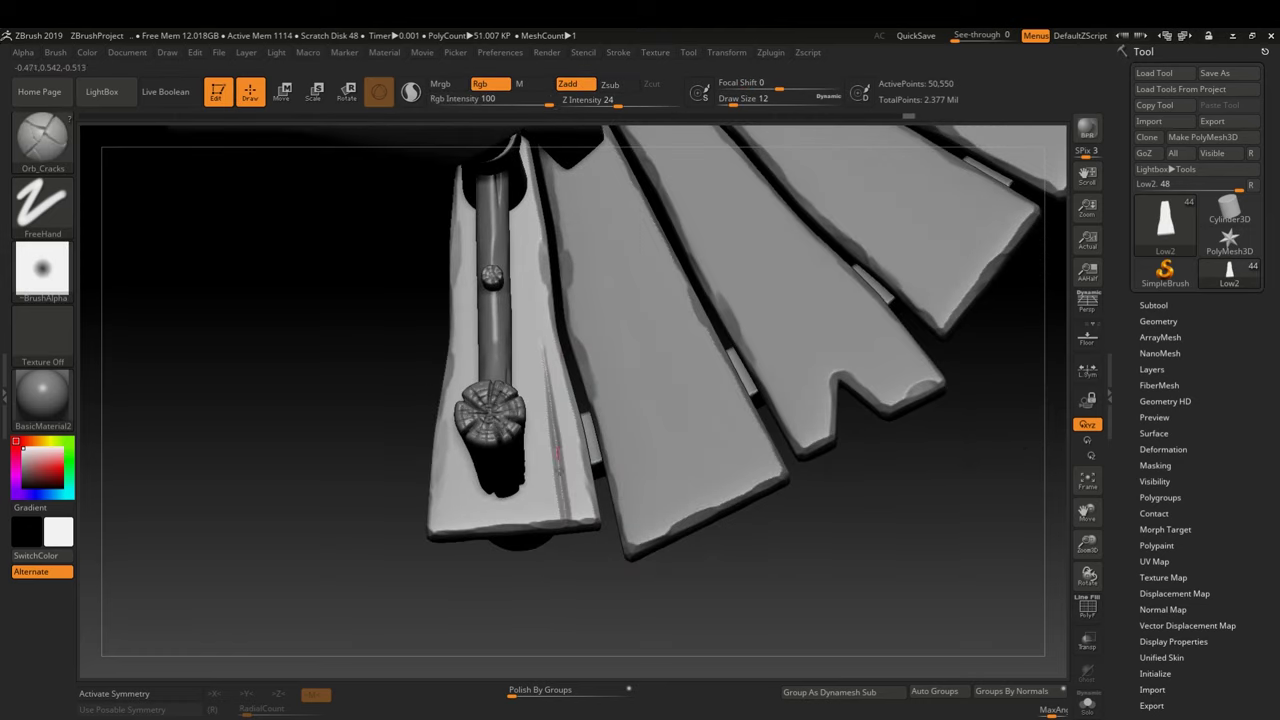
# Step: Briefly solo a plank to inspect it, then bring back the full model
pyautogui.moveTo(558, 455)
pyautogui.mouseDown(button='right')
pyautogui.moveTo(580, 435)
pyautogui.moveTo(568, 390)
pyautogui.mouseUp(button='right')
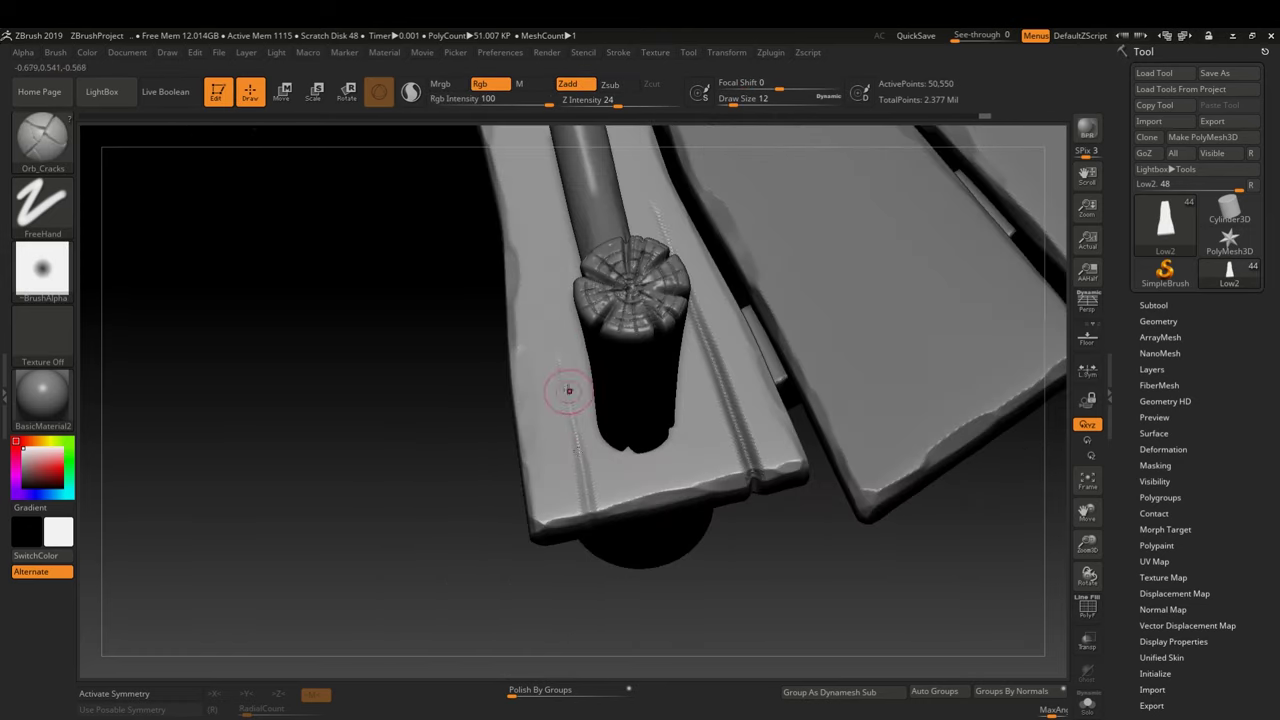
pyautogui.moveTo(591, 492); pyautogui.dragTo(568, 394, button='right')
pyautogui.hotkey('alt', 's')
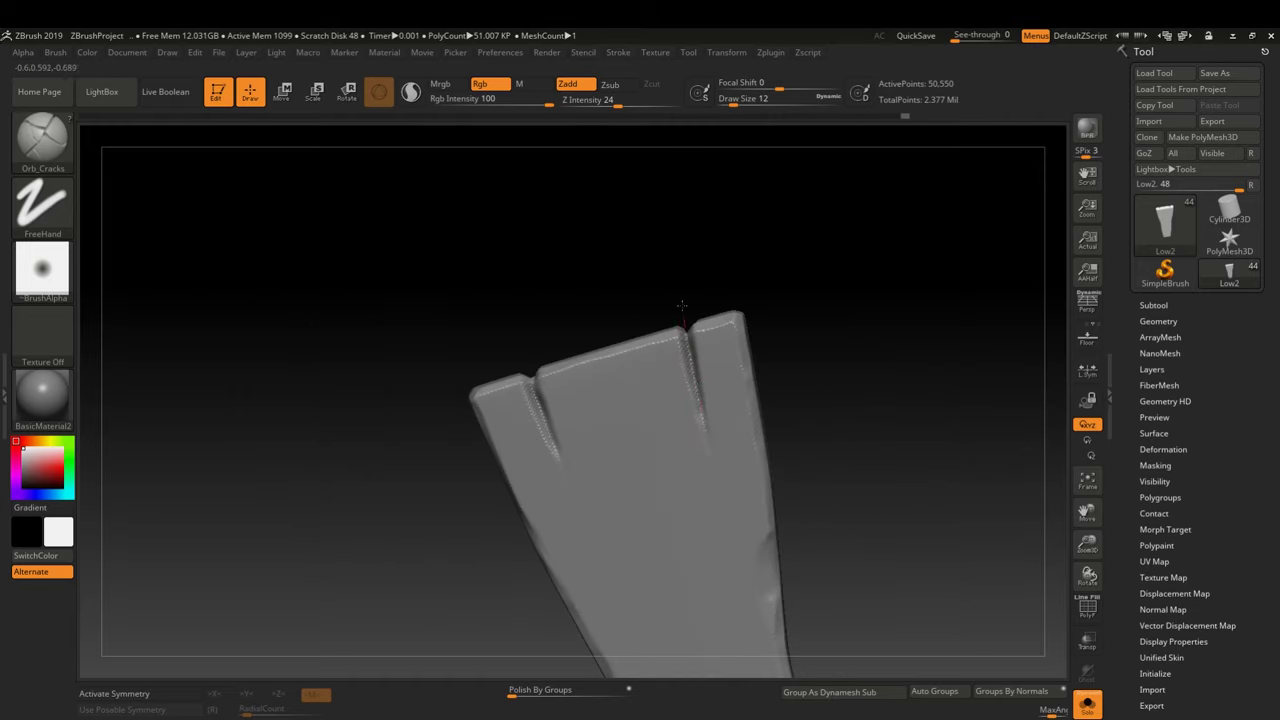
pyautogui.moveTo(681, 305); pyautogui.dragTo(620, 380, button='right')
pyautogui.hotkey('alt', 's')
# Step: Select plank Low3, frame it, carve crack grooves, then solo it
pyautogui.click(1158, 321)
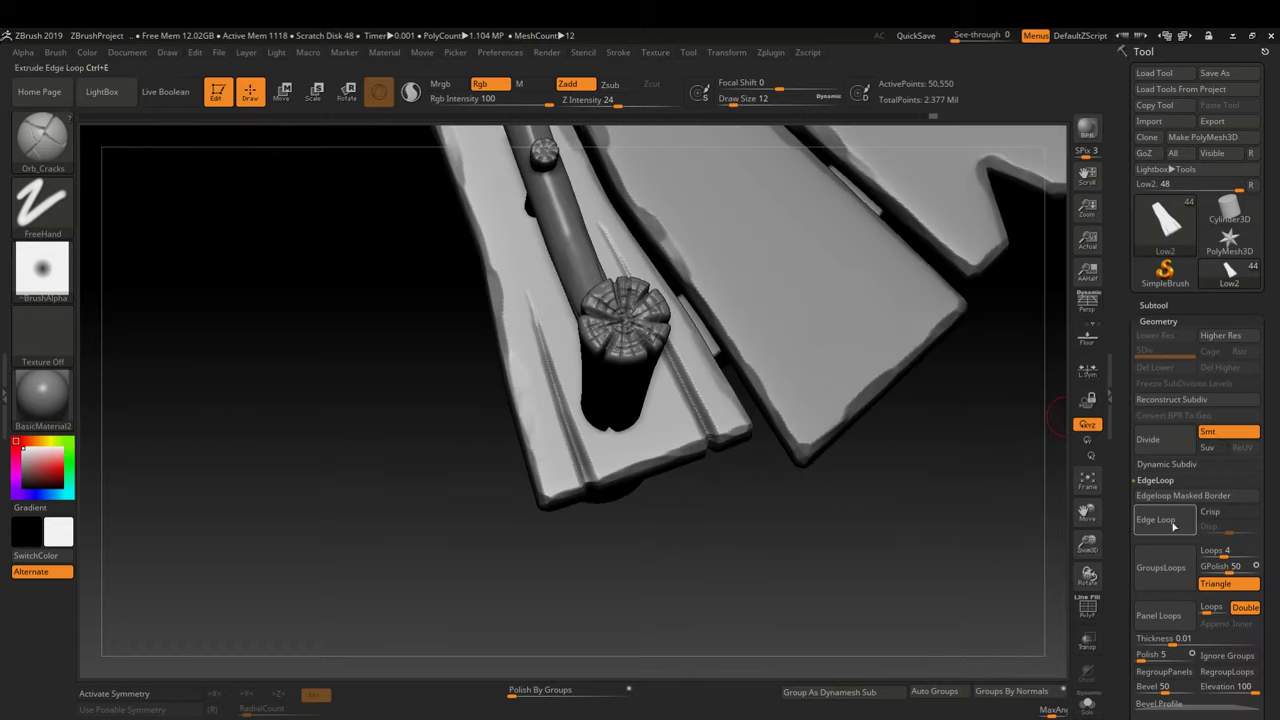
pyautogui.scroll(-5, 1127, 443)
pyautogui.scroll(-5, 1127, 443)
pyautogui.moveTo(766, 531)
pyautogui.mouseDown(button='right')
pyautogui.moveTo(837, 471)
pyautogui.moveTo(897, 485)
pyautogui.moveTo(760, 457)
pyautogui.mouseUp(button='right')
pyautogui.keyDown('alt'); pyautogui.click(760, 457); pyautogui.keyUp('alt')
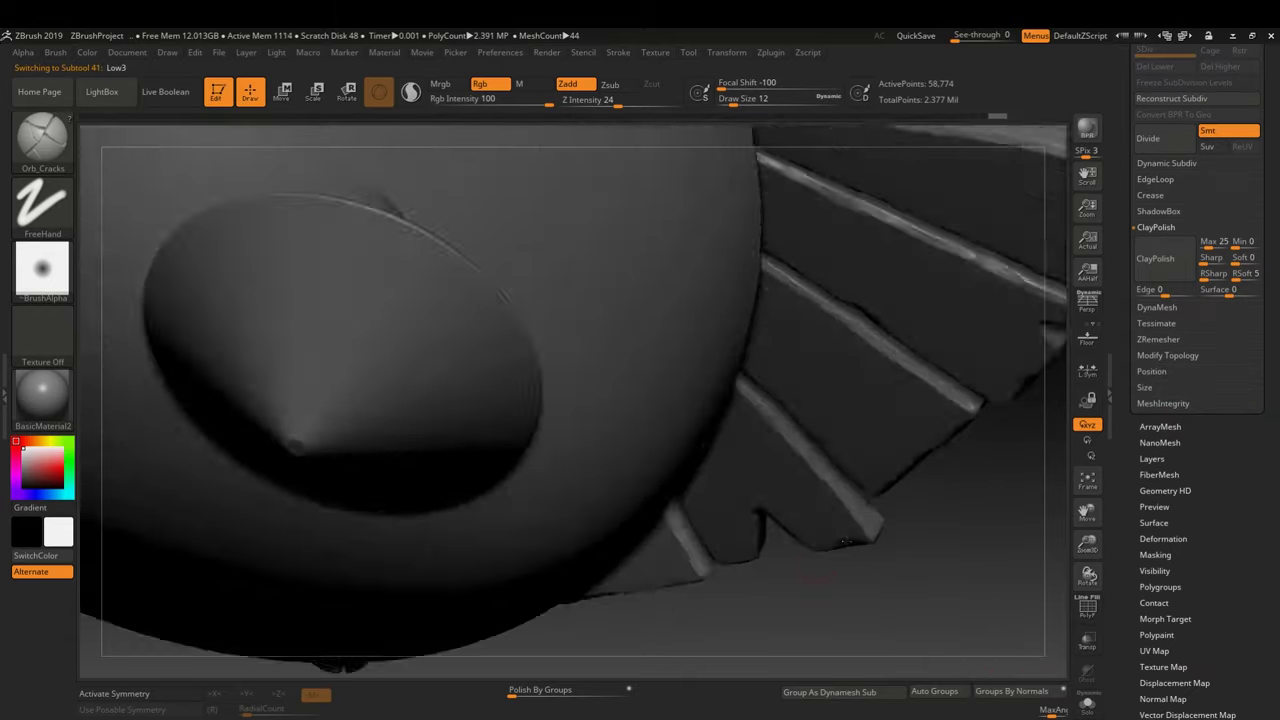
pyautogui.press('f')
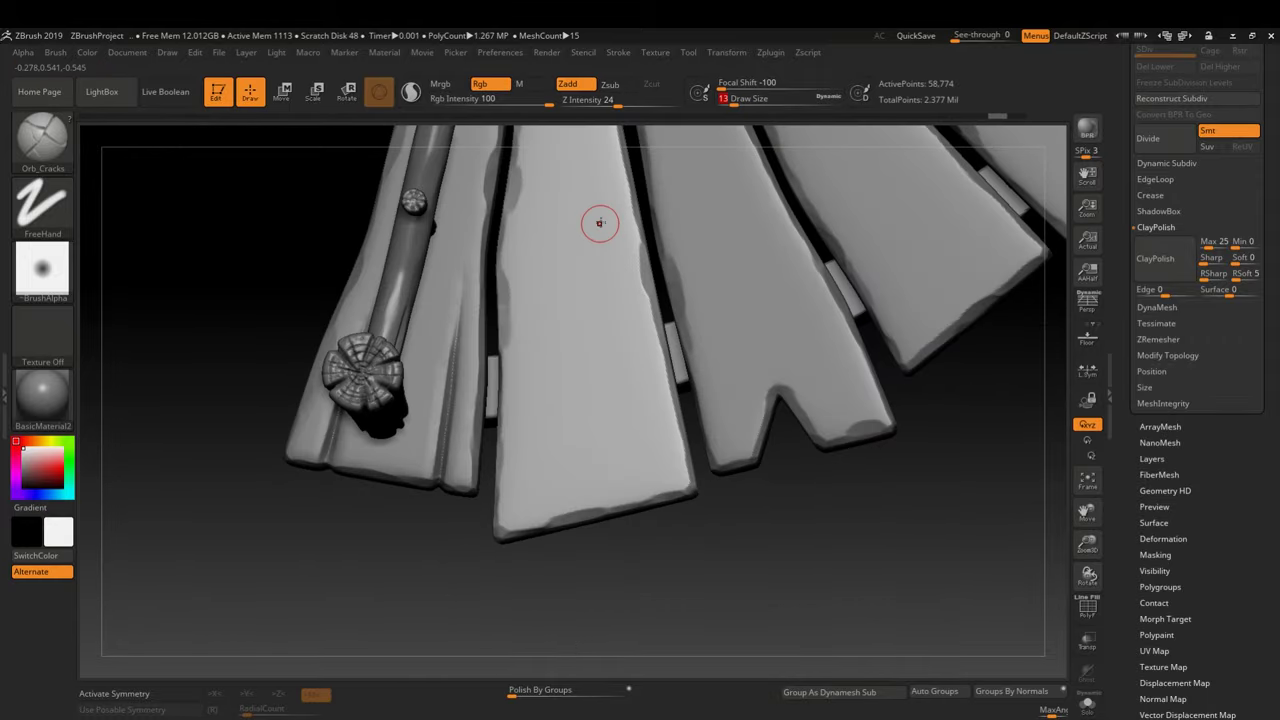
pyautogui.press('space')
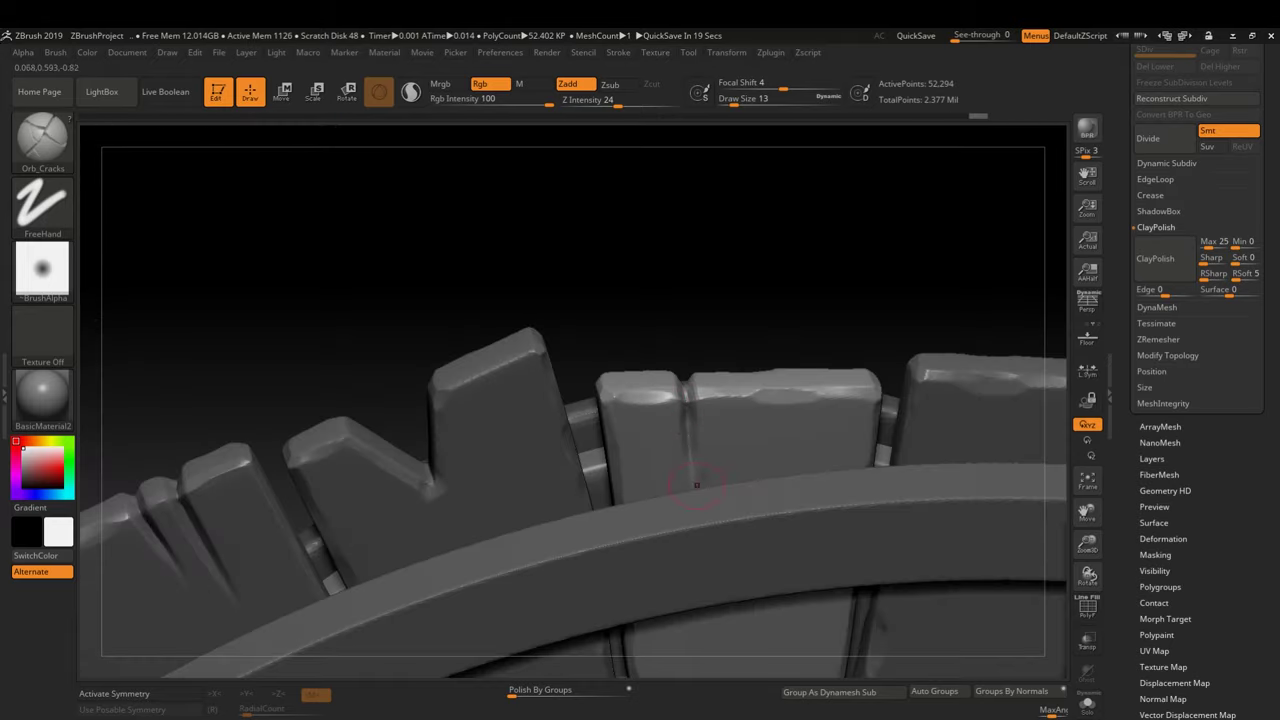
pyautogui.hotkey('alt', 's')
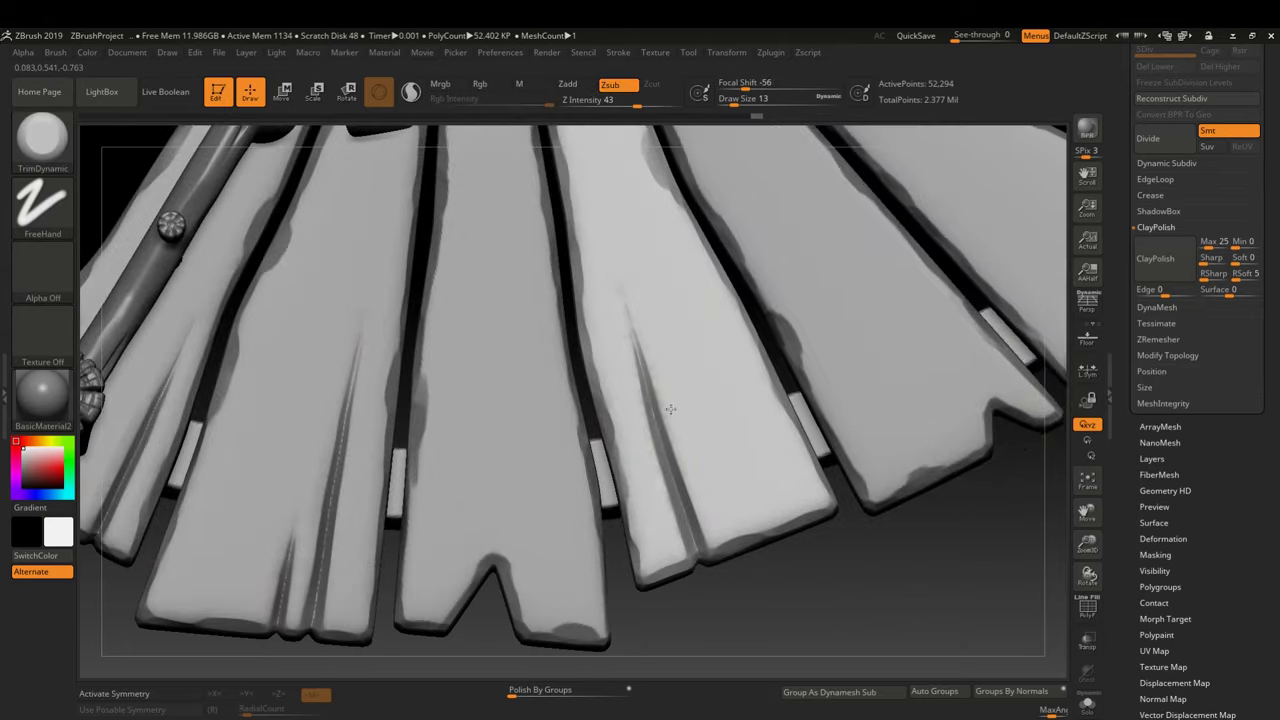
# Step: Solo the outermost fan plank and carve crack grooves along it
pyautogui.keyDown('alt'); pyautogui.click(633, 388); pyautogui.keyUp('alt')
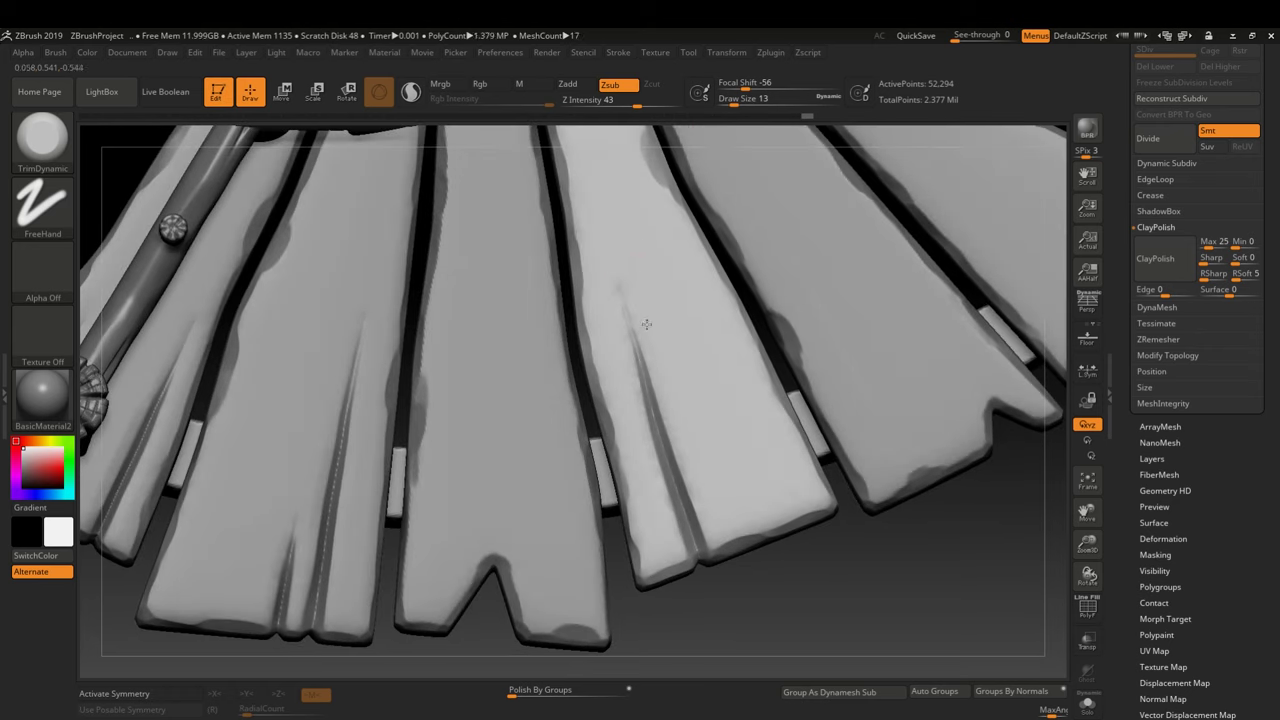
pyautogui.keyDown('alt'); pyautogui.click(638, 442); pyautogui.keyUp('alt')
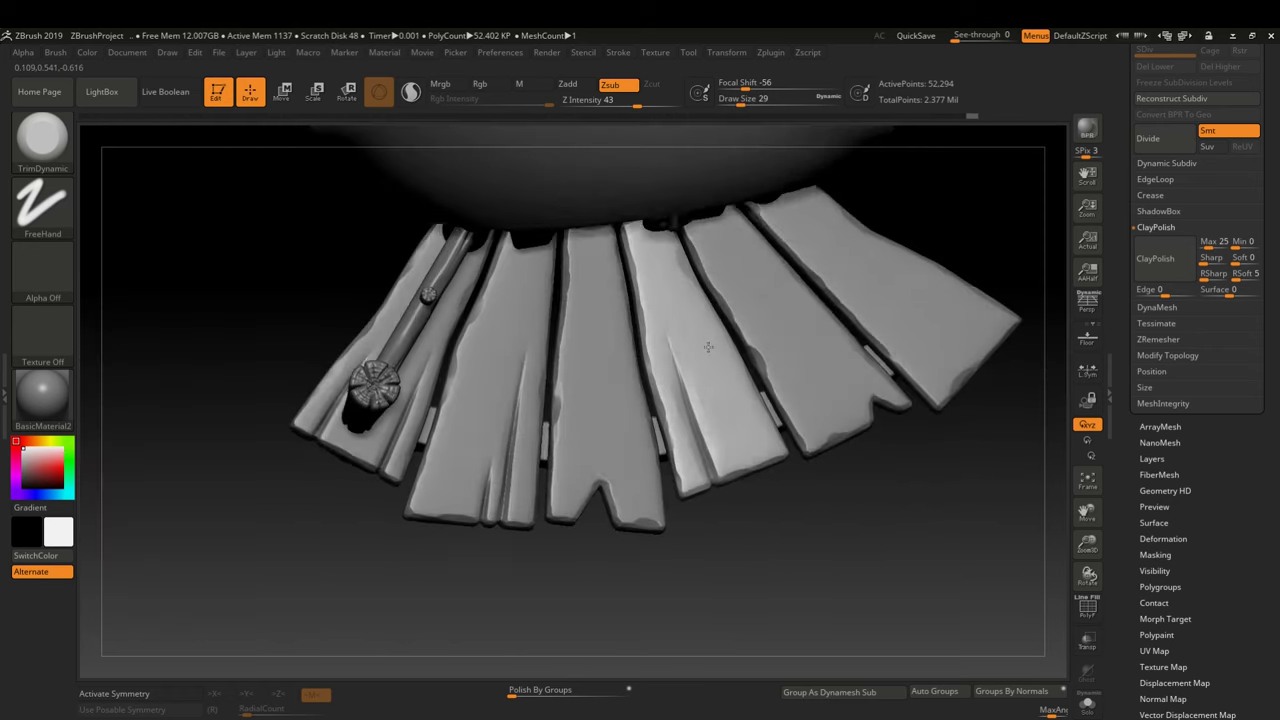
pyautogui.moveTo(585, 371); pyautogui.dragTo(640, 140, button='right')
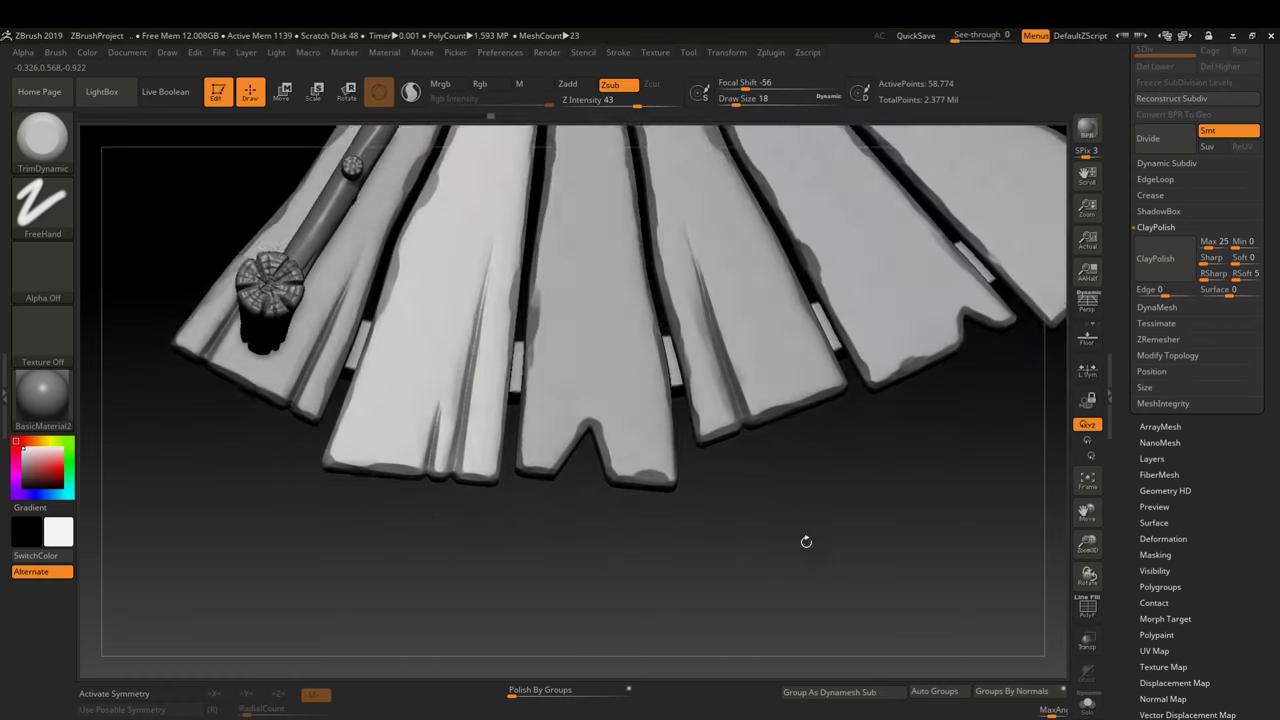
pyautogui.moveTo(534, 537)
pyautogui.mouseDown(button='right')
pyautogui.moveTo(773, 420)
pyautogui.moveTo(629, 315)
pyautogui.mouseUp(button='right')
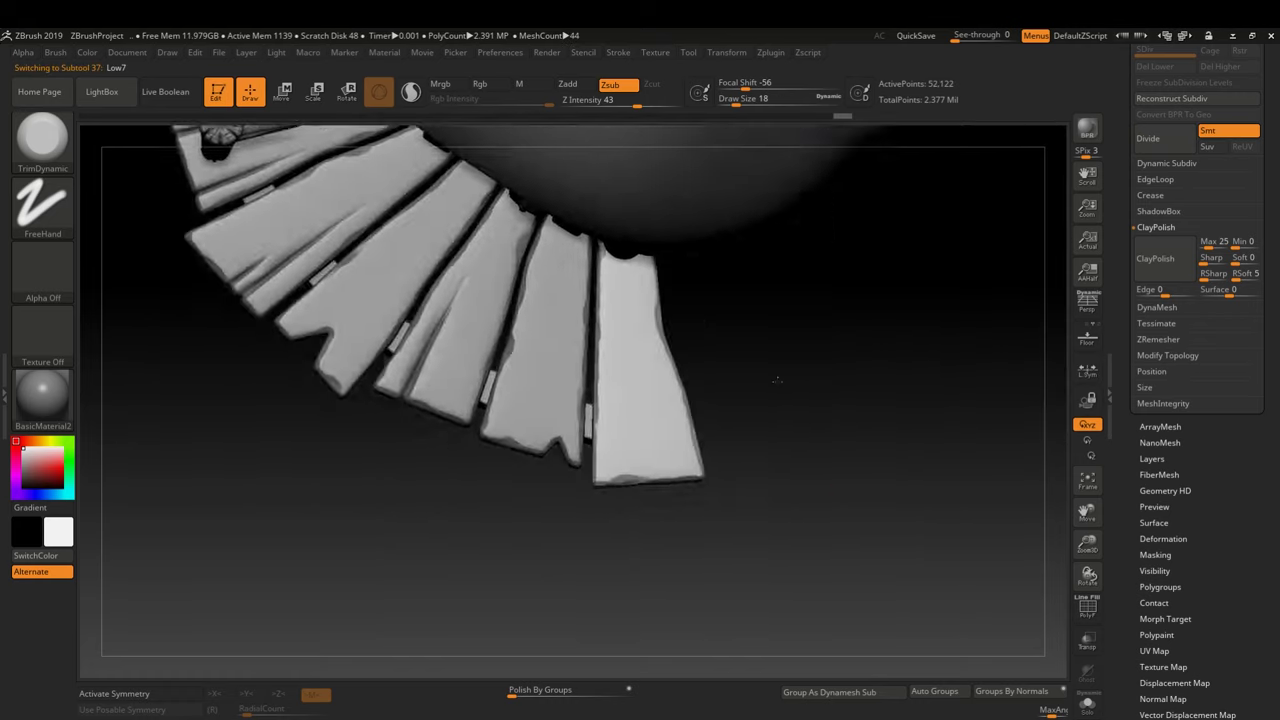
pyautogui.press('b')
pyautogui.click(629, 315)
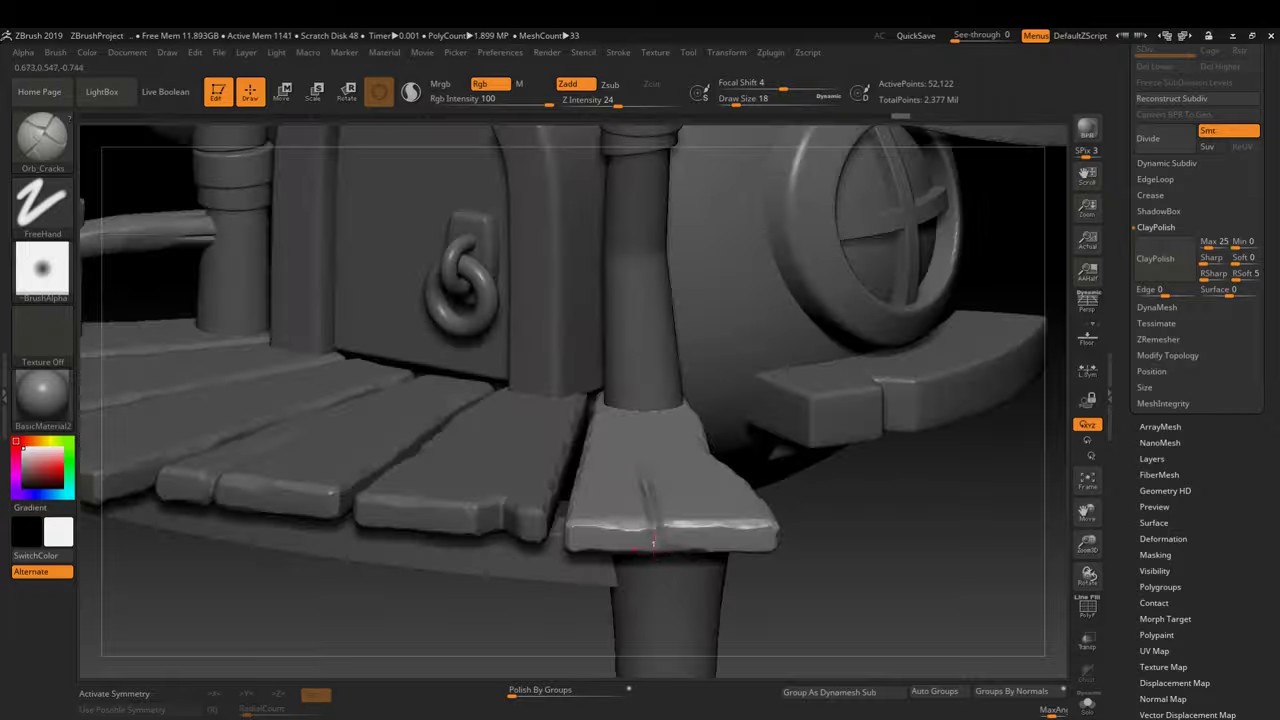
pyautogui.moveTo(662, 425)
pyautogui.mouseDown(button='right')
pyautogui.moveTo(664, 338)
pyautogui.moveTo(635, 308)
pyautogui.mouseUp(button='right')
pyautogui.moveTo(640, 370); pyautogui.dragTo(676, 521, button='right')
pyautogui.moveTo(662, 456); pyautogui.dragTo(870, 445, button='right')
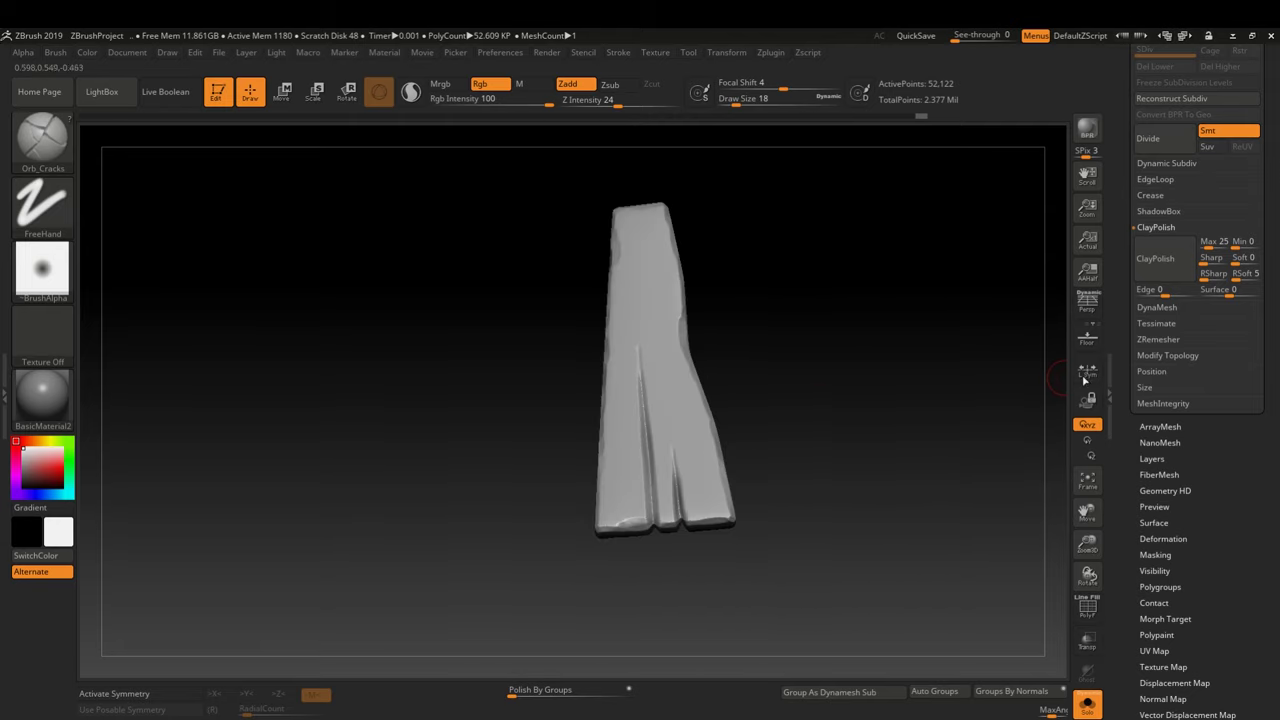
# Step: Chip the outer plank's edges with the TrimDynamic brush
pyautogui.press('b')
pyautogui.press('t')
pyautogui.press('d')
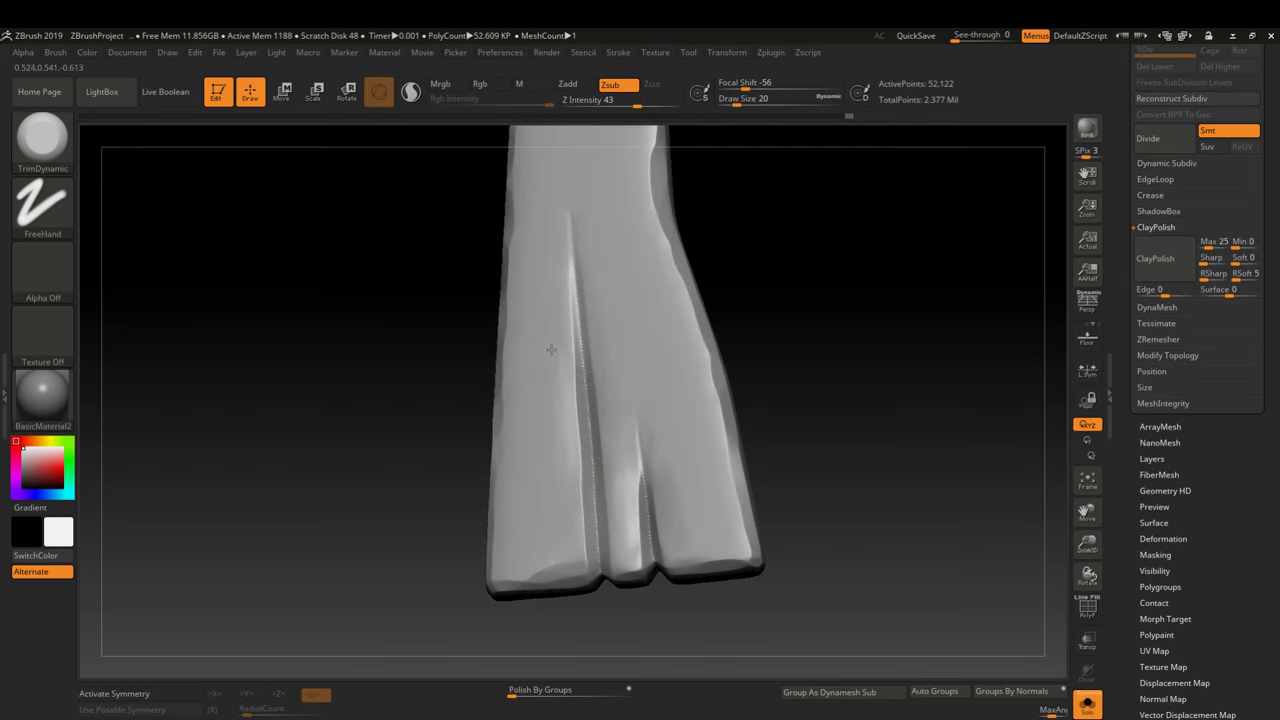
pyautogui.moveTo(597, 286)
pyautogui.mouseDown(button='right')
pyautogui.moveTo(746, 386)
pyautogui.moveTo(583, 363)
pyautogui.moveTo(683, 293)
pyautogui.mouseUp(button='right')
pyautogui.keyDown('alt'); pyautogui.click(657, 325); pyautogui.keyUp('alt')
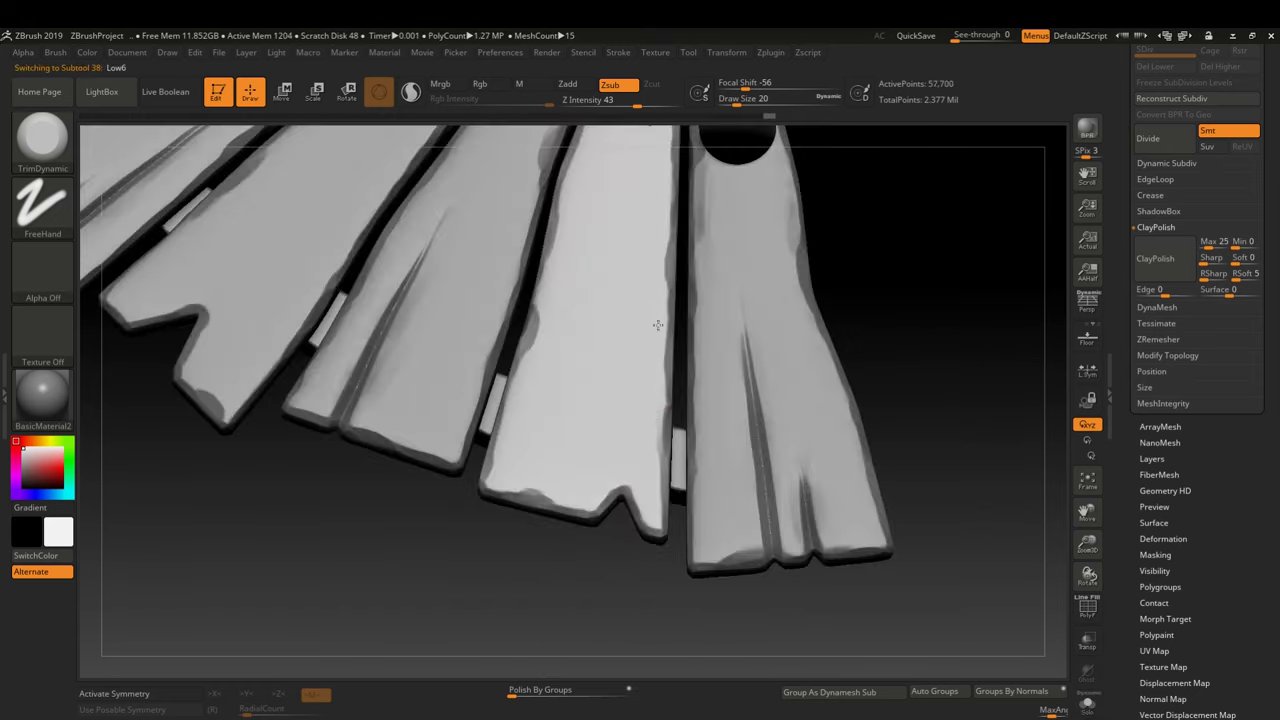
pyautogui.moveTo(629, 329); pyautogui.dragTo(576, 223, button='right')
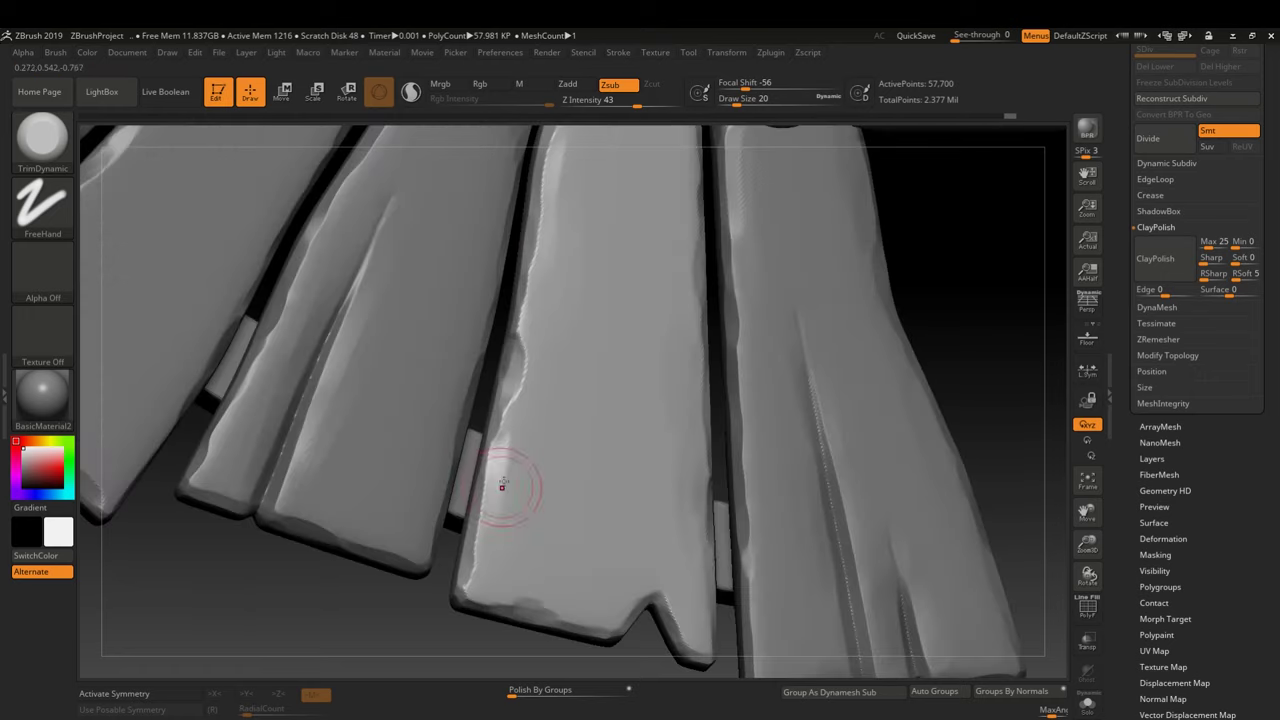
pyautogui.moveTo(526, 427)
pyautogui.mouseDown(button='right')
pyautogui.moveTo(766, 286)
pyautogui.moveTo(650, 440)
pyautogui.moveTo(628, 343)
pyautogui.moveTo(682, 244)
pyautogui.mouseUp(button='right')
# Step: Solo the next plank, flip its notched end down and trim its edges with TrimDynamic
pyautogui.keyDown('alt'); pyautogui.click(650, 440); pyautogui.keyUp('alt')
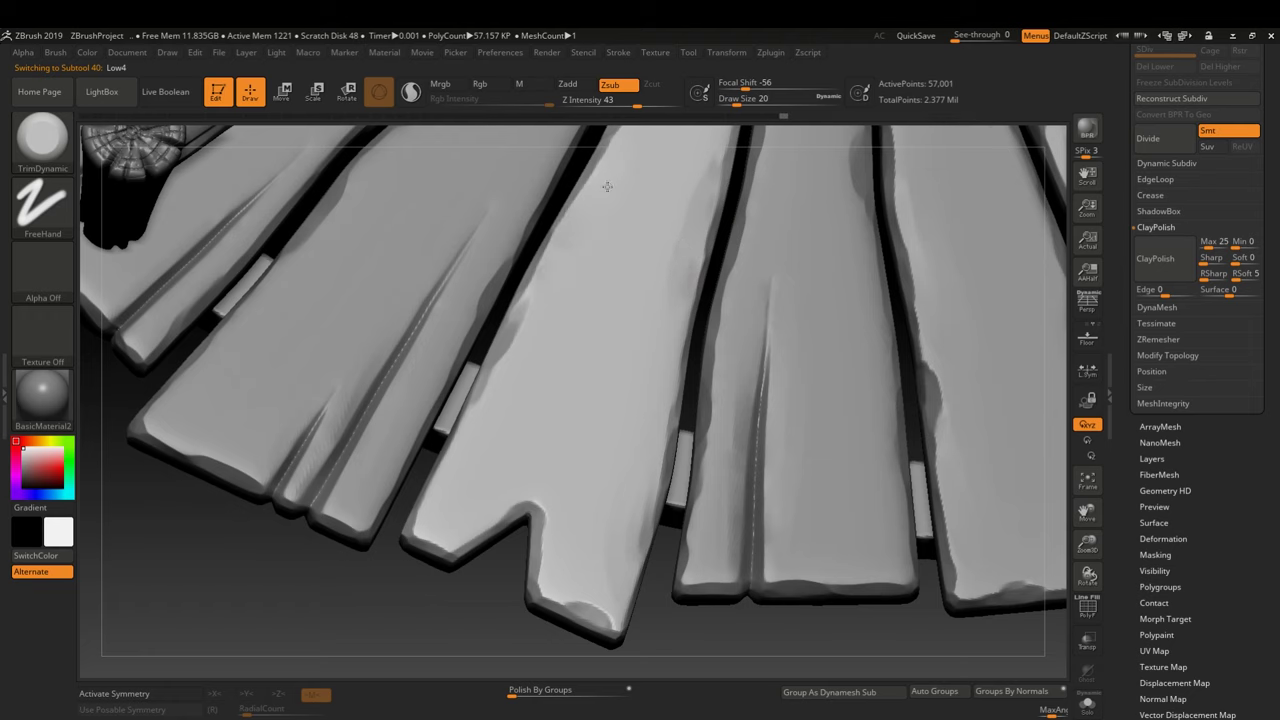
pyautogui.moveTo(607, 186); pyautogui.dragTo(624, 231, button='right')
pyautogui.moveTo(449, 575); pyautogui.dragTo(475, 452, button='right')
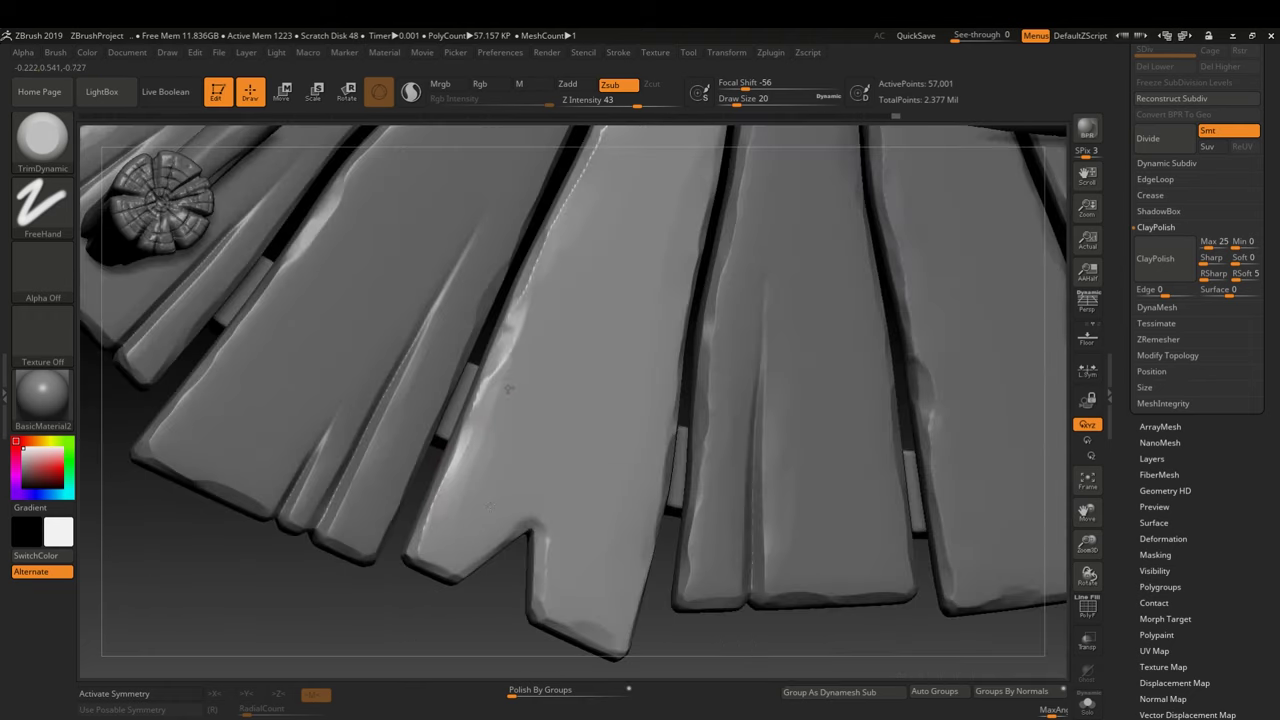
pyautogui.moveTo(508, 389)
pyautogui.mouseDown(button='right')
pyautogui.moveTo(629, 409)
pyautogui.moveTo(857, 500)
pyautogui.moveTo(726, 385)
pyautogui.moveTo(700, 434)
pyautogui.moveTo(728, 381)
pyautogui.mouseUp(button='right')
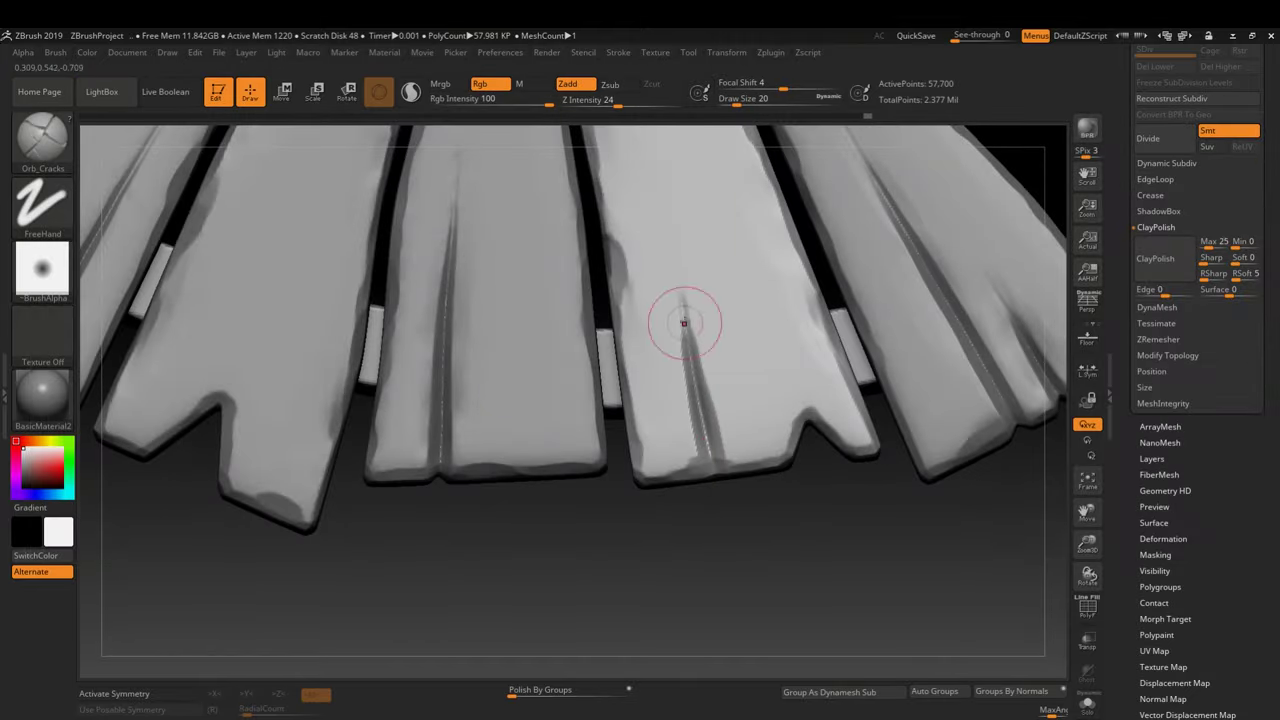
pyautogui.moveTo(684, 322)
pyautogui.mouseDown(button='right')
pyautogui.moveTo(671, 443)
pyautogui.moveTo(857, 428)
pyautogui.moveTo(656, 332)
pyautogui.mouseUp(button='right')
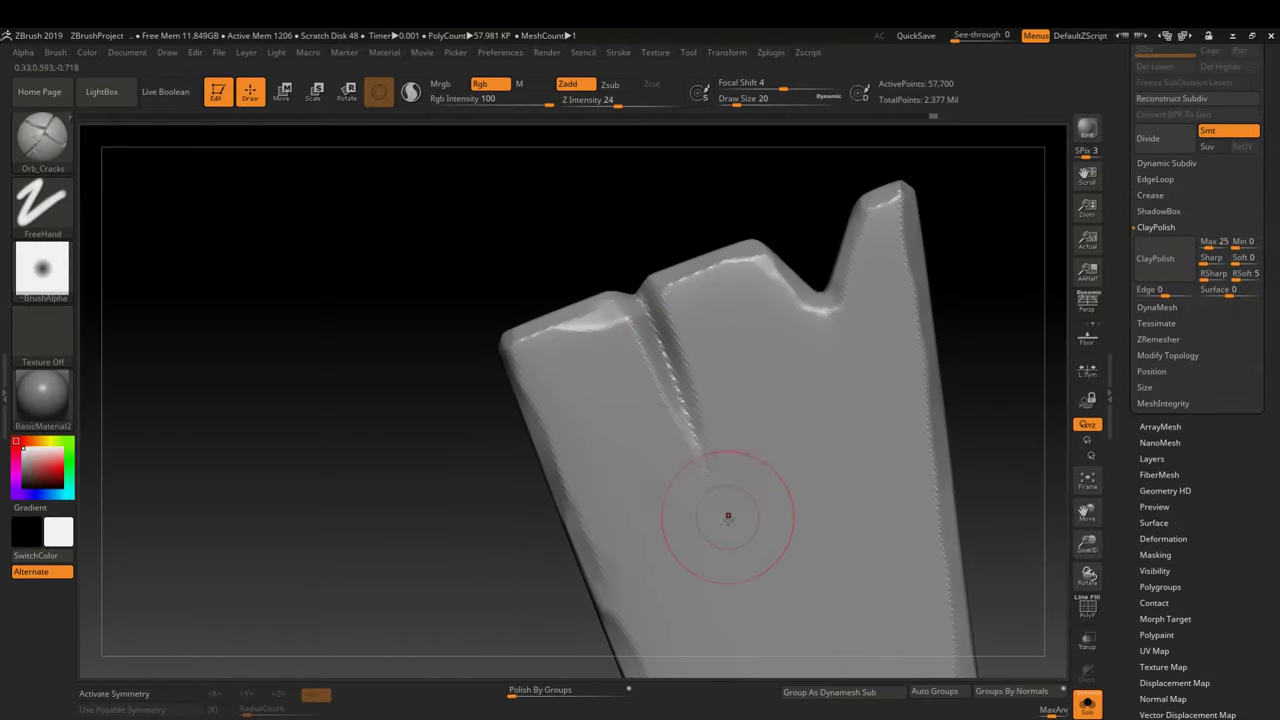
pyautogui.moveTo(692, 444); pyautogui.dragTo(692, 475, button='right')
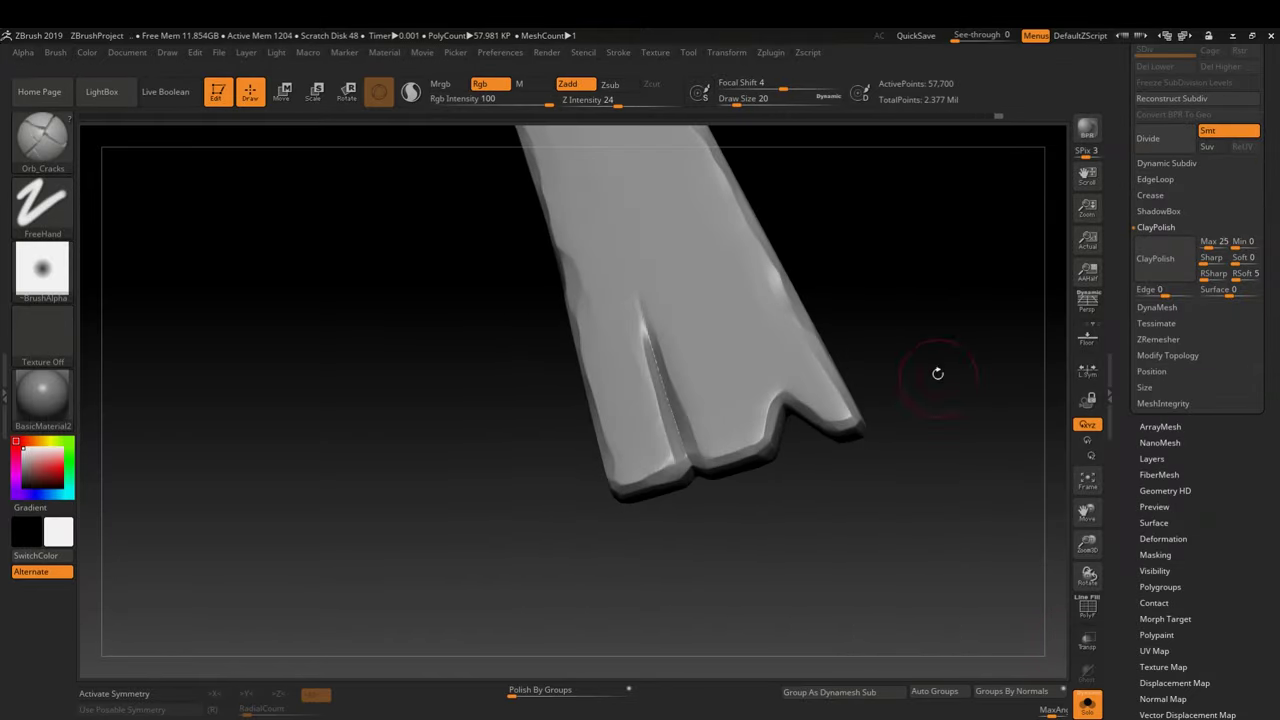
pyautogui.press('b')
pyautogui.press('t')
pyautogui.press('d')
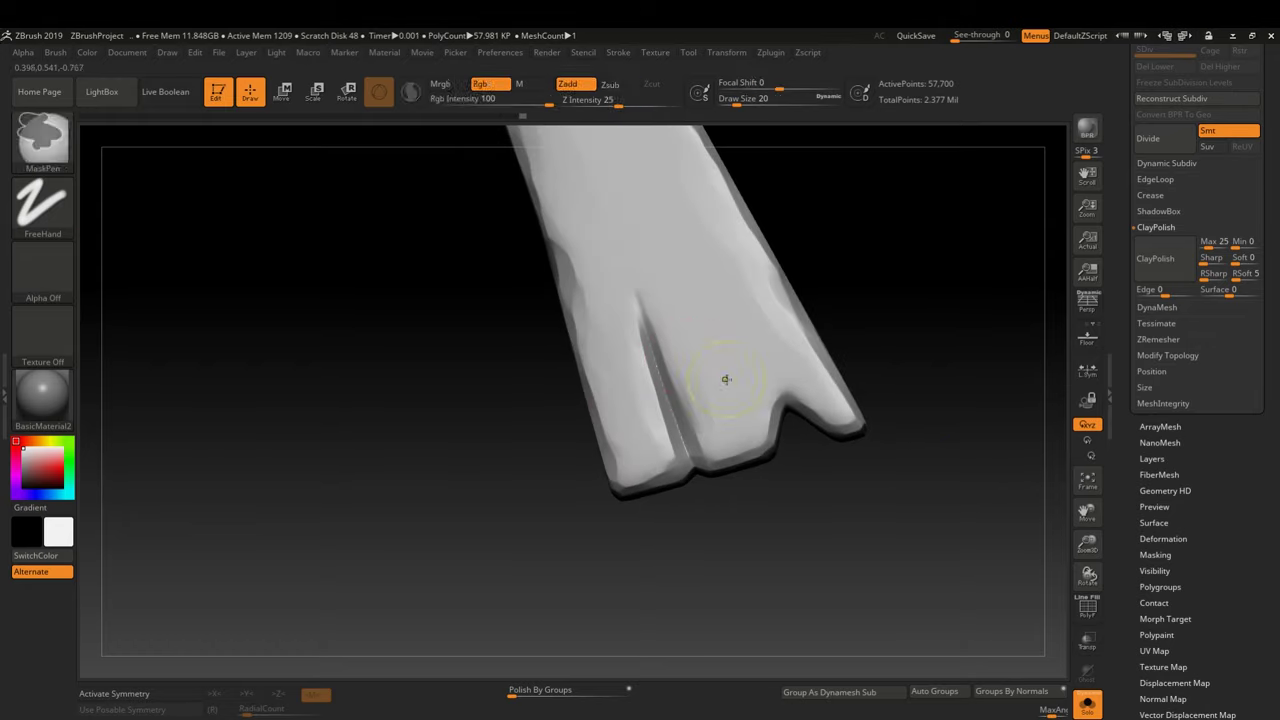
# Step: Select the plank beside the pole and carve crack grooves with Orb_Cracks
pyautogui.moveTo(726, 379)
pyautogui.mouseDown(button='right')
pyautogui.moveTo(793, 532)
pyautogui.moveTo(490, 400)
pyautogui.mouseUp(button='right')
pyautogui.keyDown('alt'); pyautogui.click(490, 400); pyautogui.keyUp('alt')
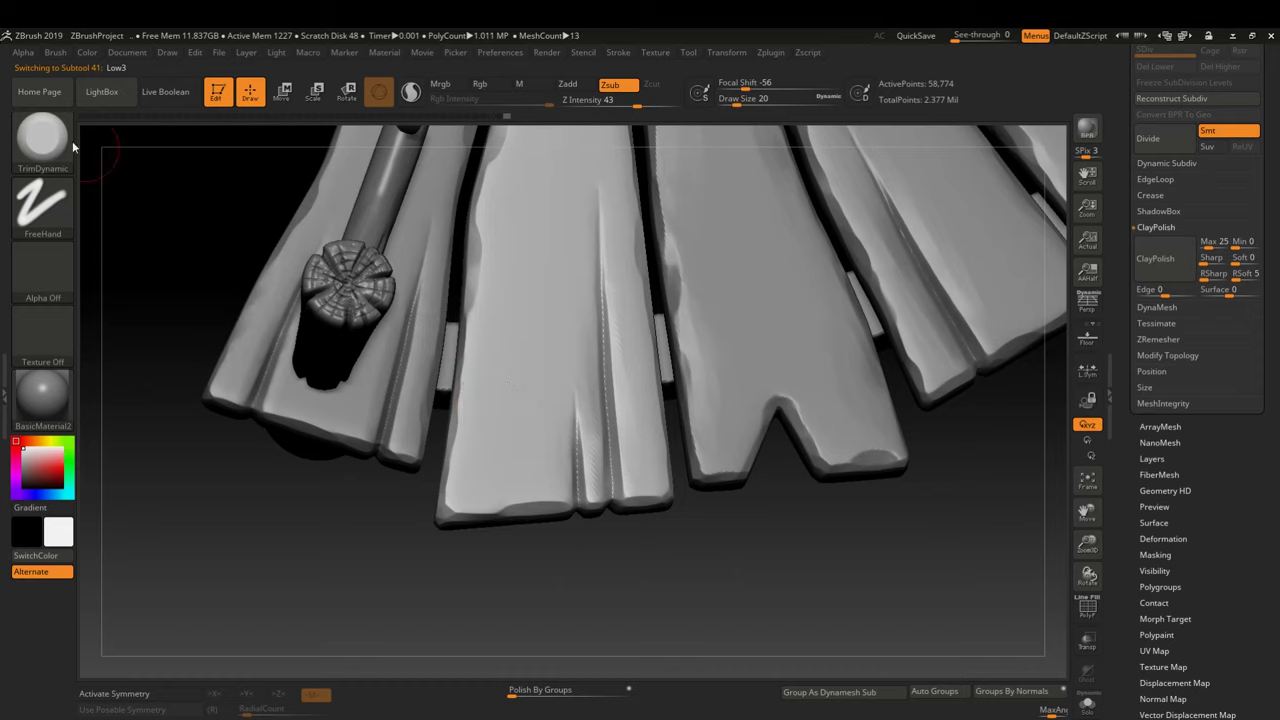
pyautogui.press('b')
pyautogui.press('o')
pyautogui.press('c')
pyautogui.moveTo(513, 480)
pyautogui.mouseDown(button='right')
pyautogui.moveTo(543, 451)
pyautogui.moveTo(545, 215)
pyautogui.moveTo(582, 313)
pyautogui.mouseUp(button='right')
pyautogui.keyDown('alt'); pyautogui.click(582, 313); pyautogui.keyUp('alt')
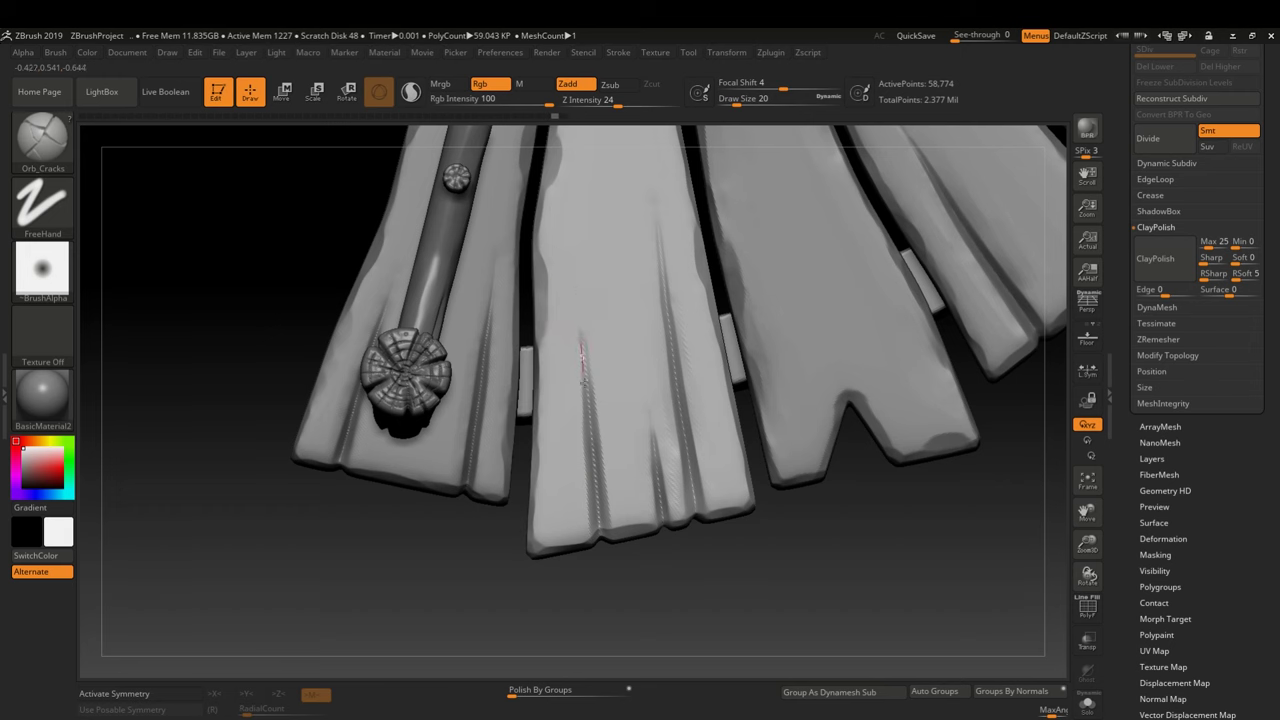
pyautogui.press('b')
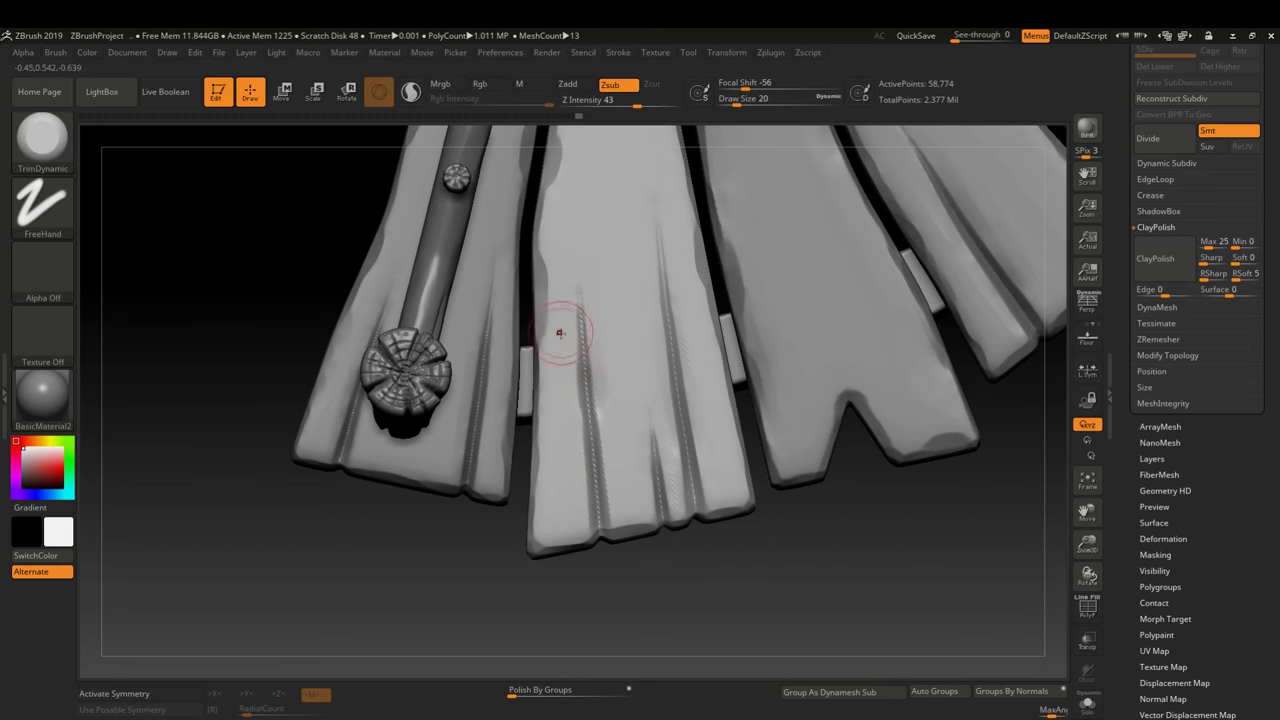
pyautogui.moveTo(600, 272)
pyautogui.mouseDown(button='right')
pyautogui.moveTo(771, 534)
pyautogui.moveTo(760, 520)
pyautogui.moveTo(735, 575)
pyautogui.moveTo(650, 317)
pyautogui.moveTo(650, 398)
pyautogui.mouseUp(button='right')
# Step: Solo the next panel and carve its first crack groove with Orb_Cracks
pyautogui.keyDown('alt'); pyautogui.click(723, 493); pyautogui.keyUp('alt')
pyautogui.keyDown('shift'); pyautogui.moveTo(797, 497); pyautogui.dragTo(475, 373, button='right'); pyautogui.keyUp('shift')
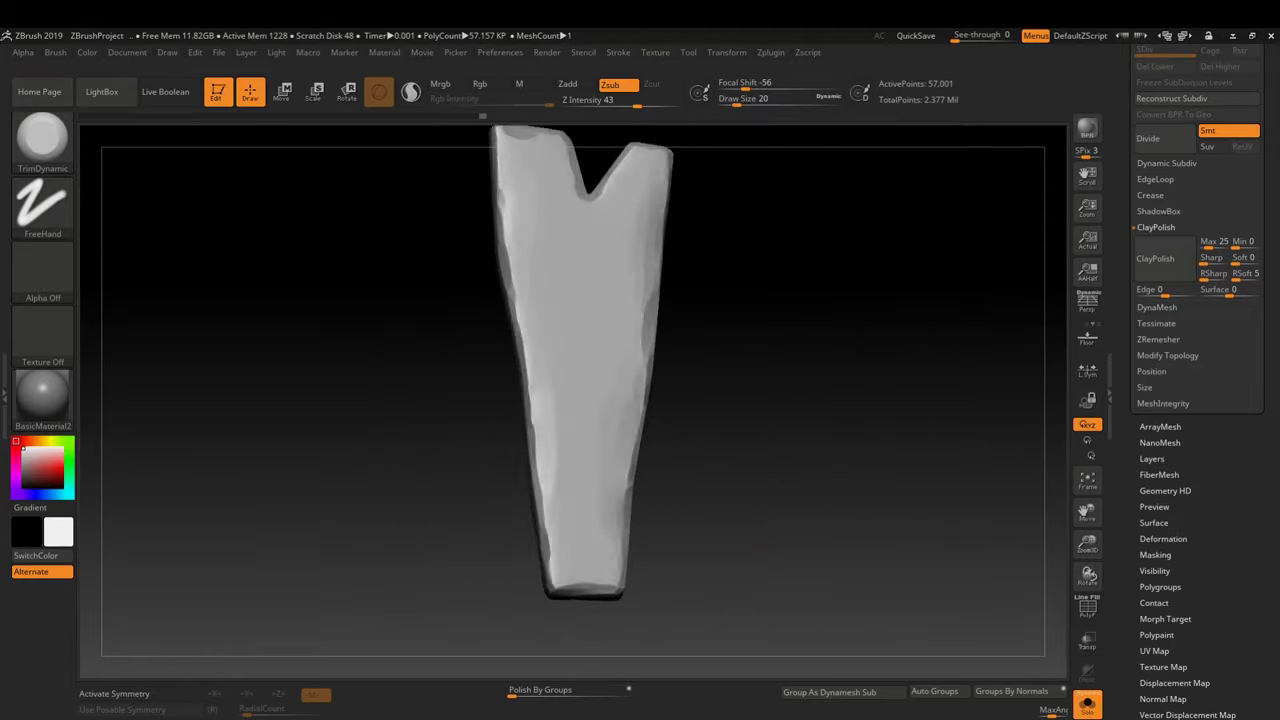
pyautogui.click(44, 148)
pyautogui.click(592, 442)
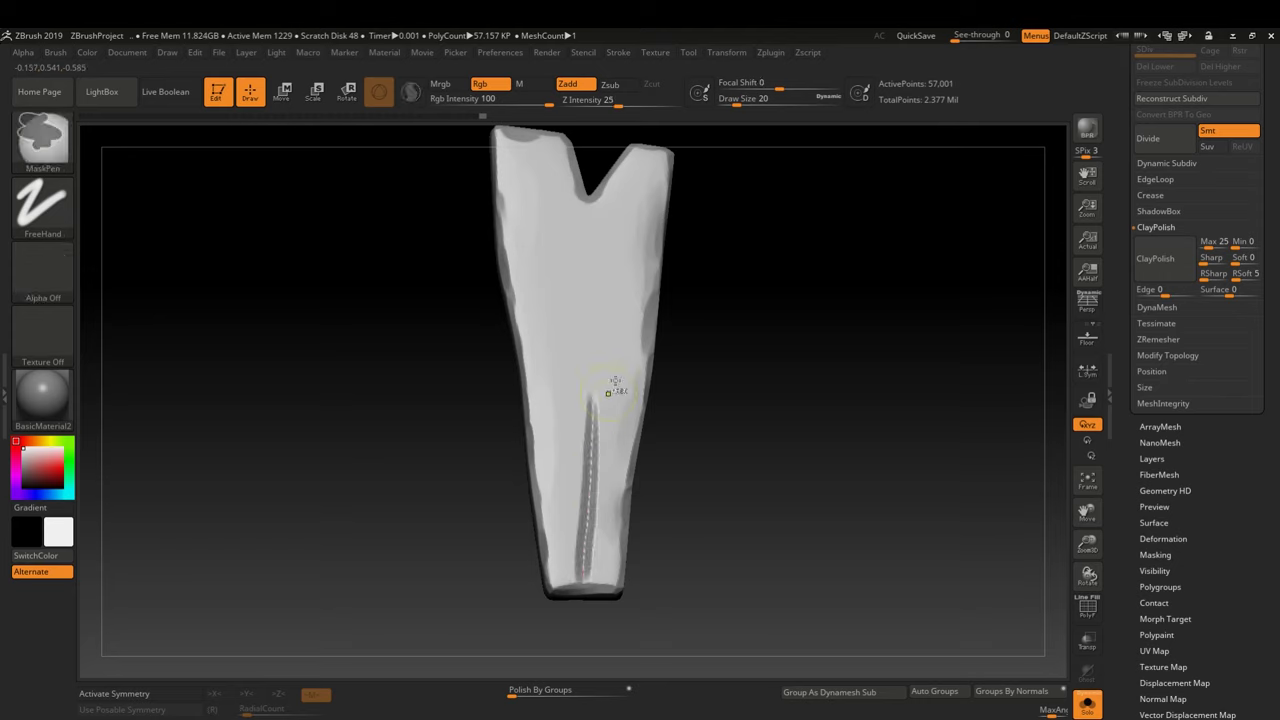
pyautogui.moveTo(586, 588); pyautogui.dragTo(666, 386, button='right')
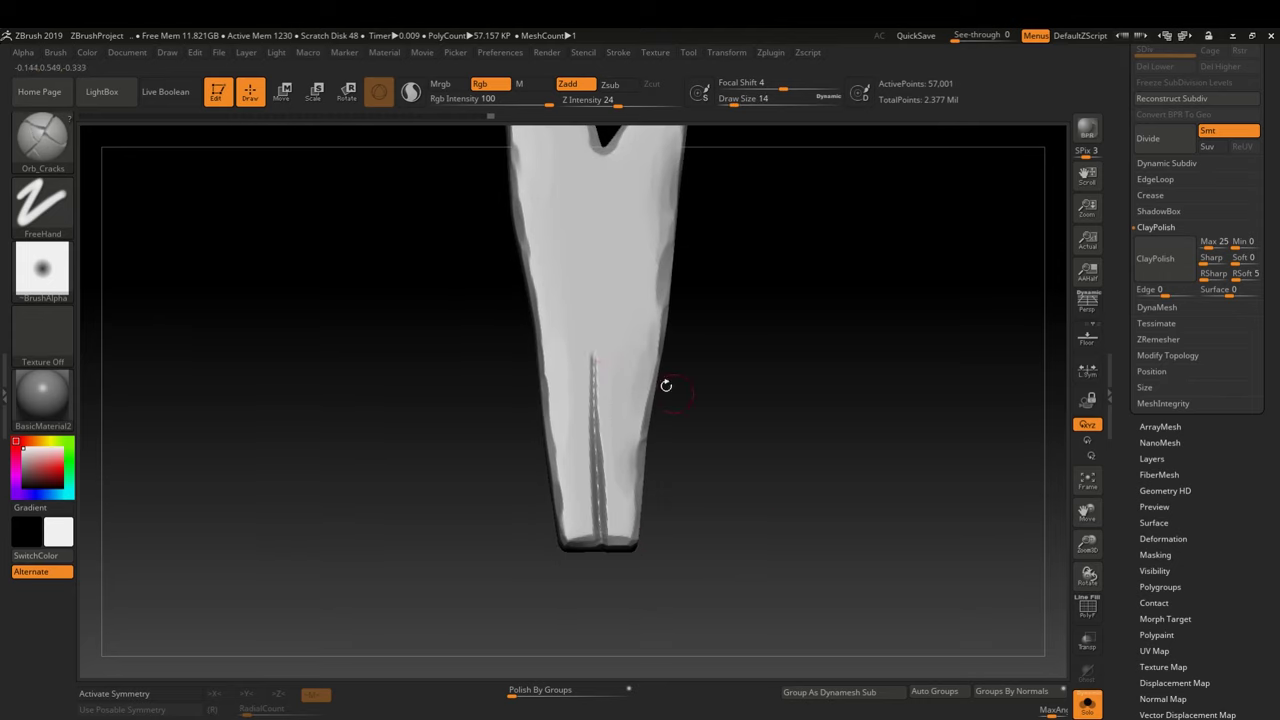
pyautogui.moveTo(599, 500)
pyautogui.mouseDown(button='right')
pyautogui.moveTo(595, 519)
pyautogui.moveTo(837, 423)
pyautogui.moveTo(931, 440)
pyautogui.moveTo(846, 437)
pyautogui.moveTo(875, 560)
pyautogui.moveTo(600, 430)
pyautogui.moveTo(655, 415)
pyautogui.moveTo(807, 413)
pyautogui.mouseUp(button='right')
# Step: Solo door panel Low14 and carve crack grooves notching its top and bottom edges
pyautogui.keyDown('alt'); pyautogui.click(655, 415); pyautogui.keyUp('alt')
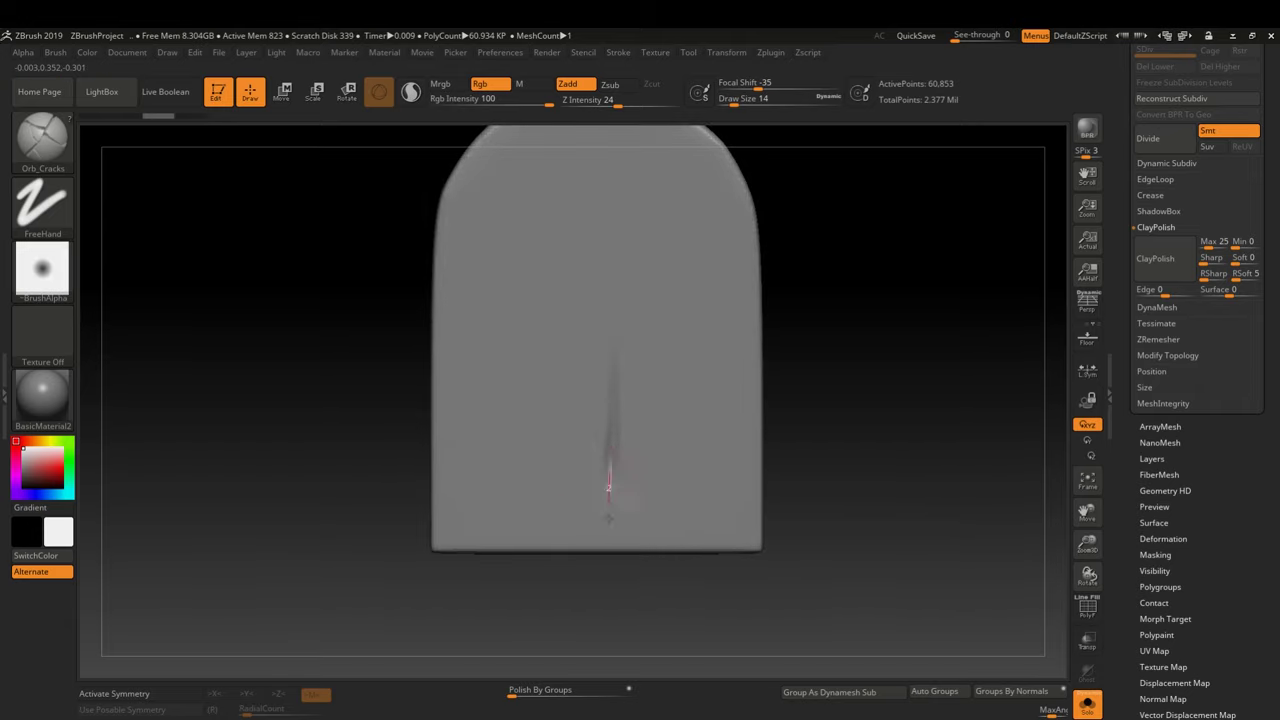
pyautogui.moveTo(614, 566); pyautogui.dragTo(858, 415, button='right')
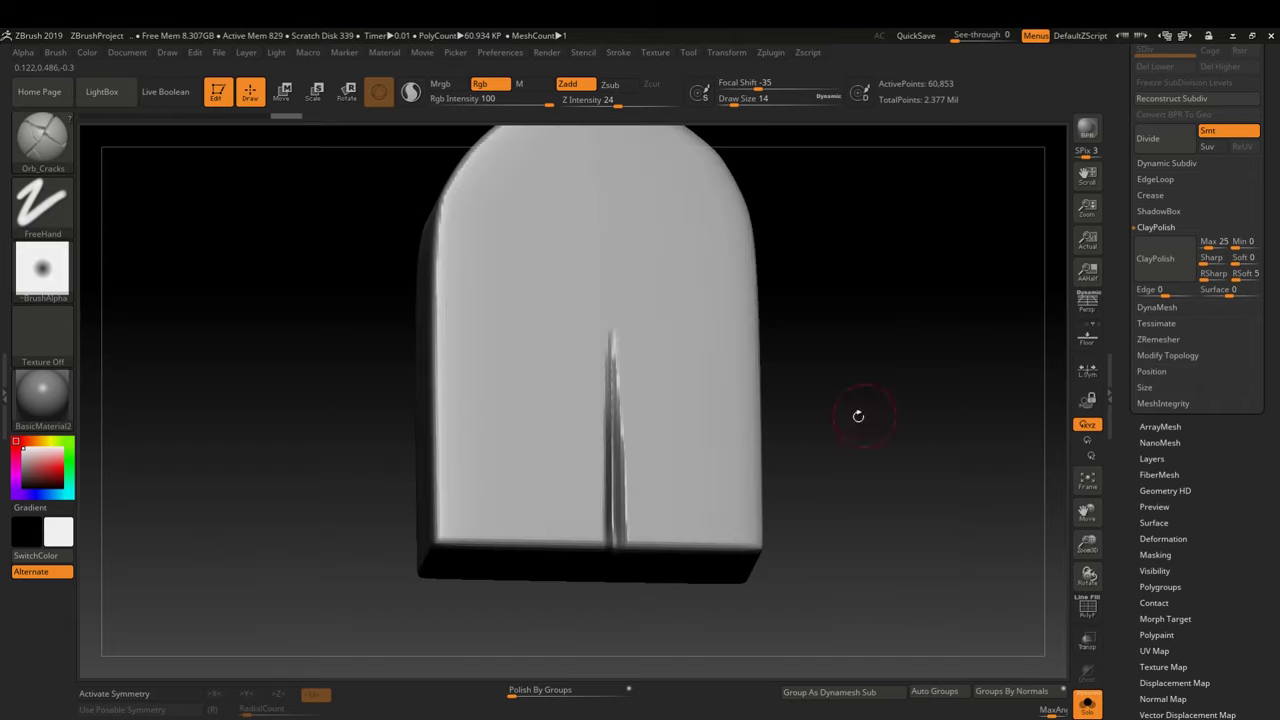
pyautogui.moveTo(567, 487); pyautogui.dragTo(670, 330, button='right')
pyautogui.moveTo(670, 452); pyautogui.dragTo(618, 361, button='right')
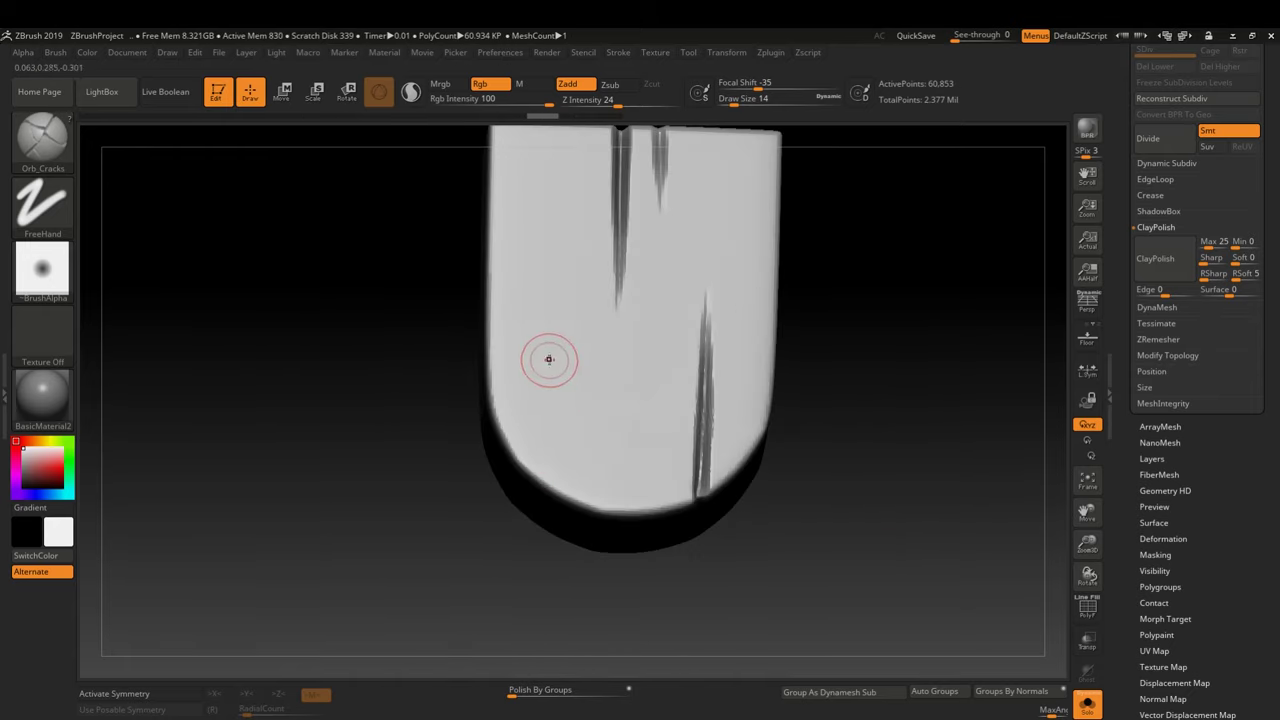
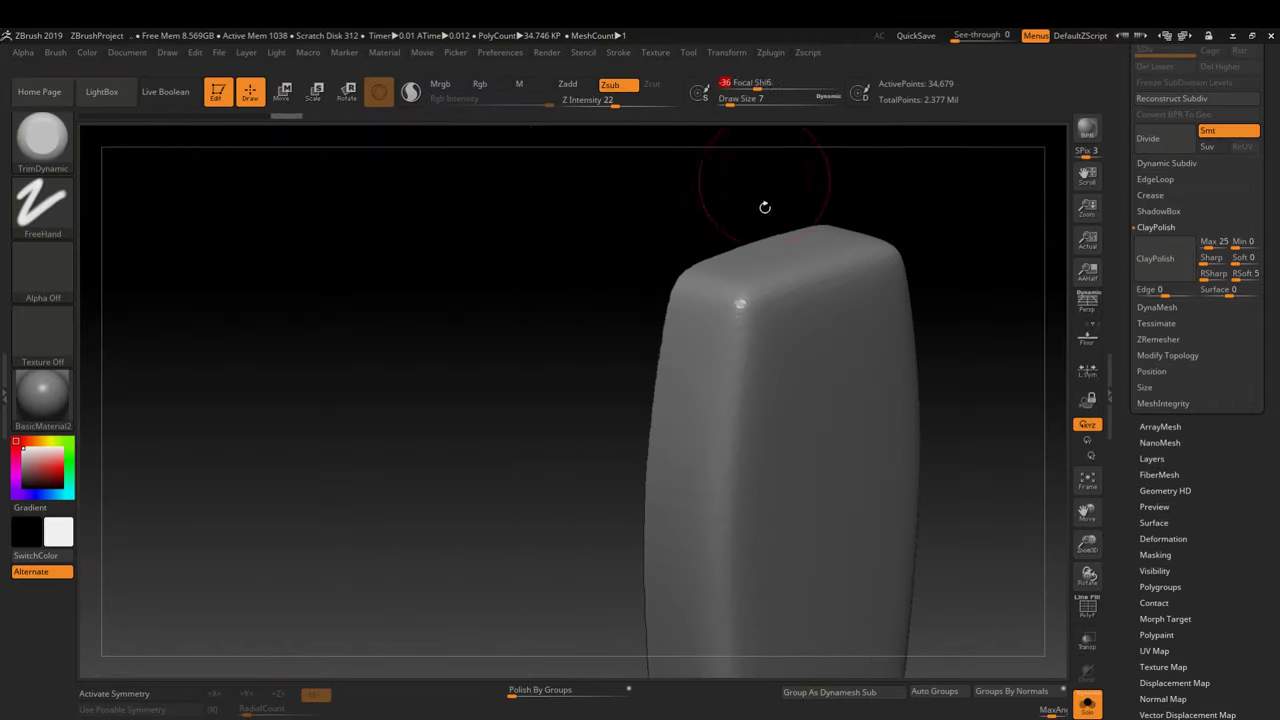
# Step: Select the U-shaped pipe subtool and orbit around it to check all its sides
pyautogui.moveTo(767, 517); pyautogui.dragTo(729, 543, button='right')
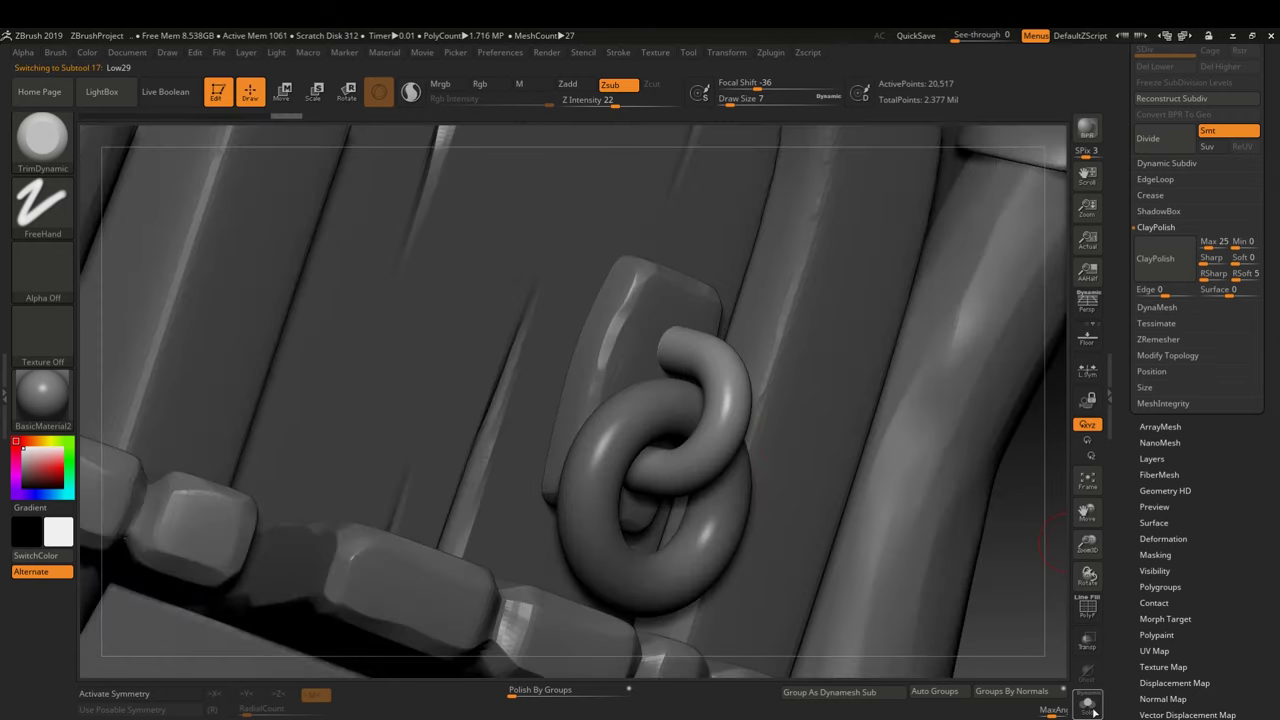
pyautogui.keyDown('alt'); pyautogui.click(640, 440); pyautogui.keyUp('alt')
pyautogui.moveTo(640, 440)
pyautogui.mouseDown(button='right')
pyautogui.moveTo(717, 516)
pyautogui.moveTo(766, 345)
pyautogui.mouseUp(button='right')
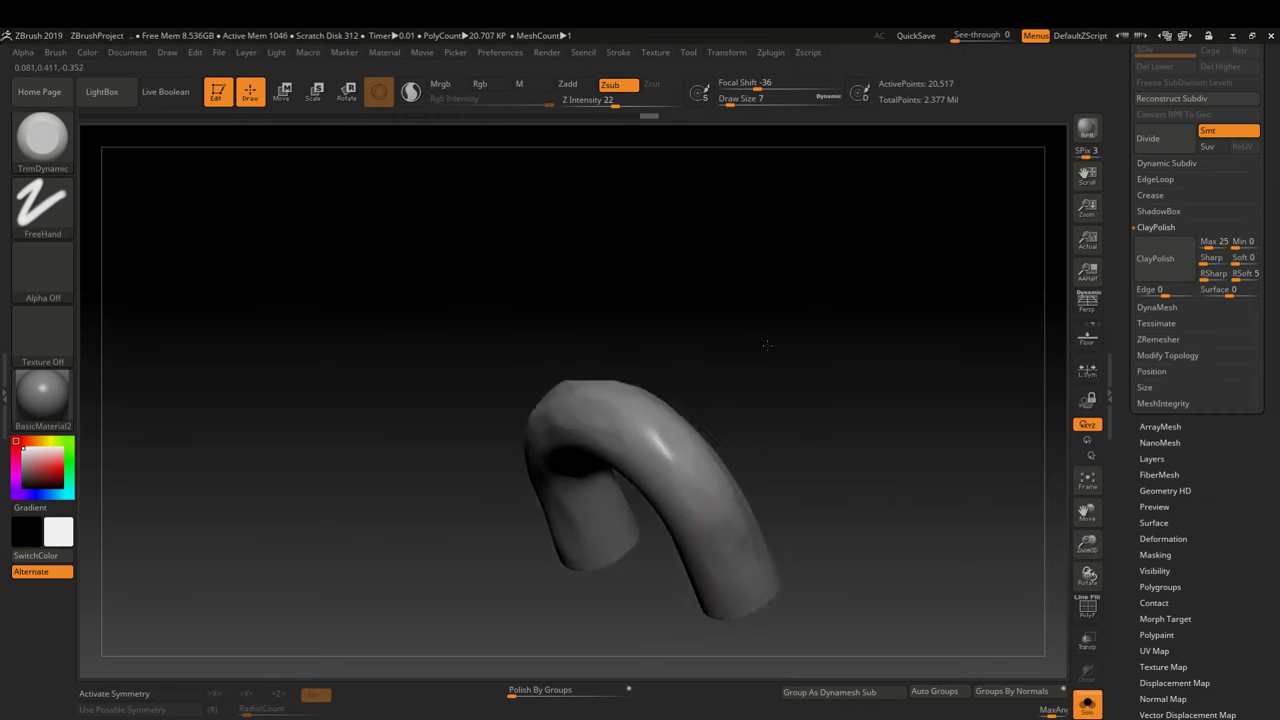
pyautogui.moveTo(588, 385); pyautogui.dragTo(680, 318, button='right')
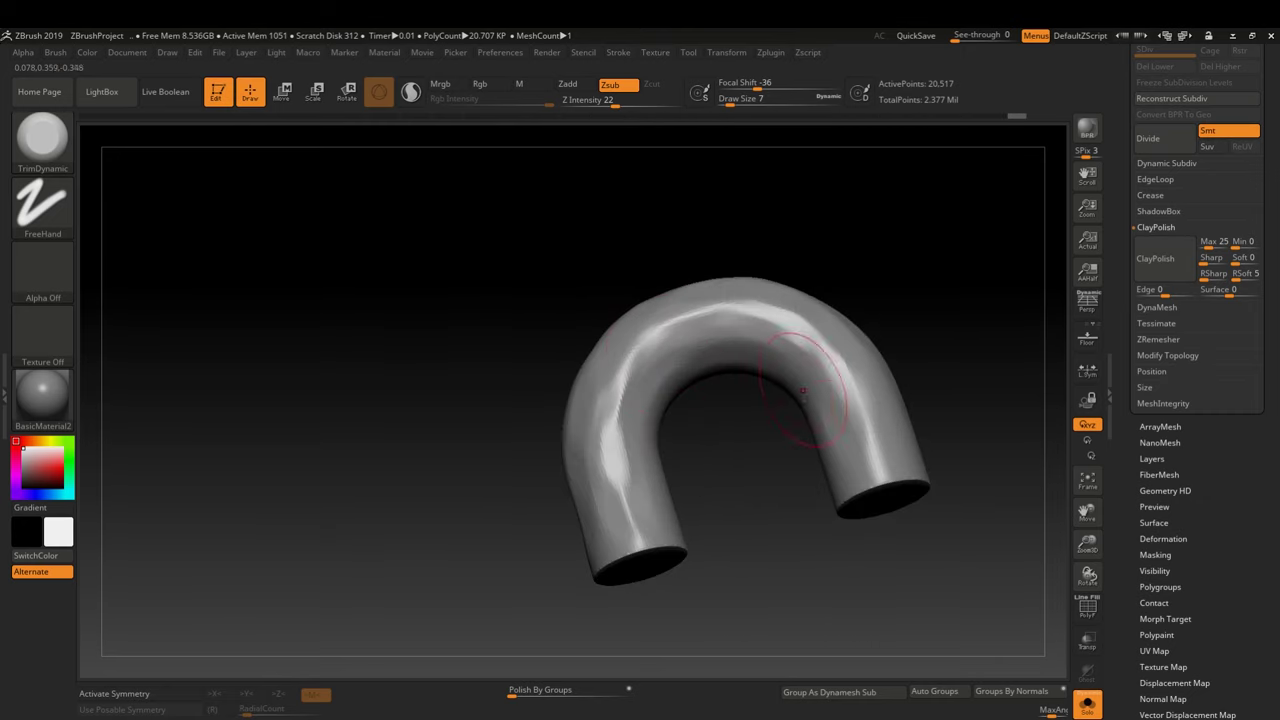
pyautogui.moveTo(802, 390)
pyautogui.mouseDown(button='right')
pyautogui.moveTo(894, 331)
pyautogui.moveTo(907, 349)
pyautogui.mouseUp(button='right')
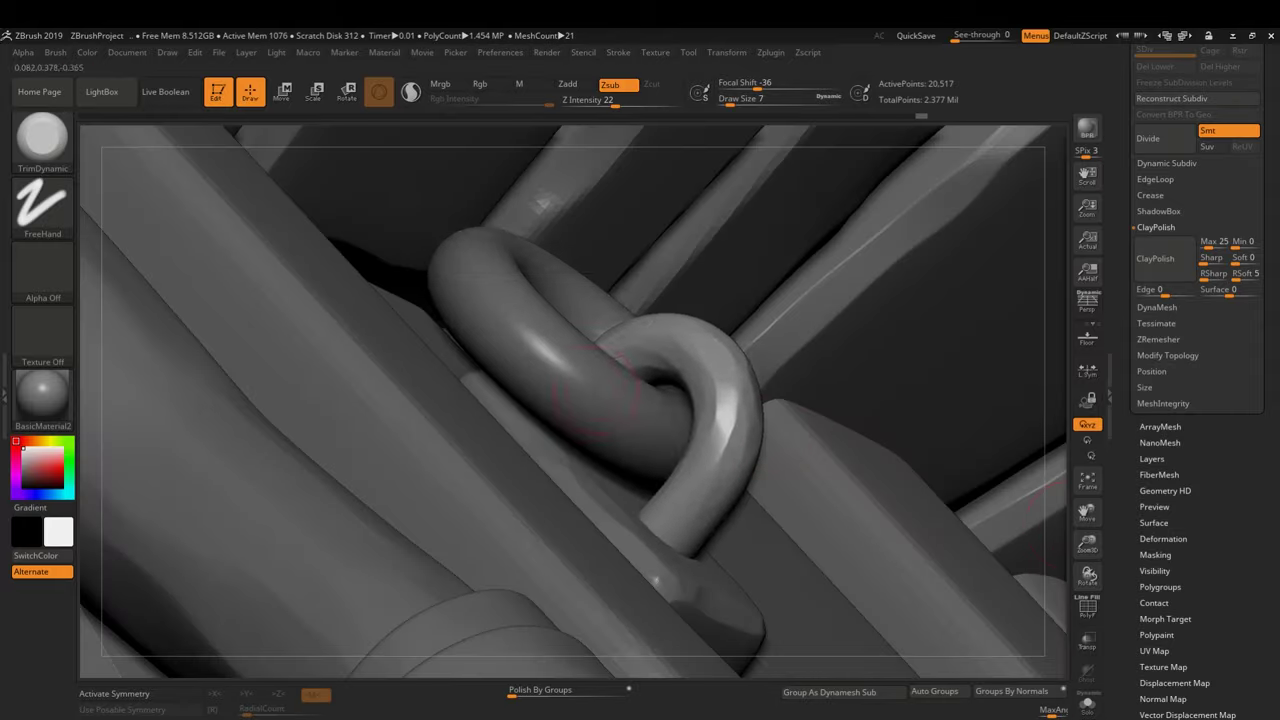
# Step: Switch to the torus ring and inspect its trimmed facets from front, top and side
pyautogui.keyDown('alt'); pyautogui.click(543, 330); pyautogui.keyUp('alt')
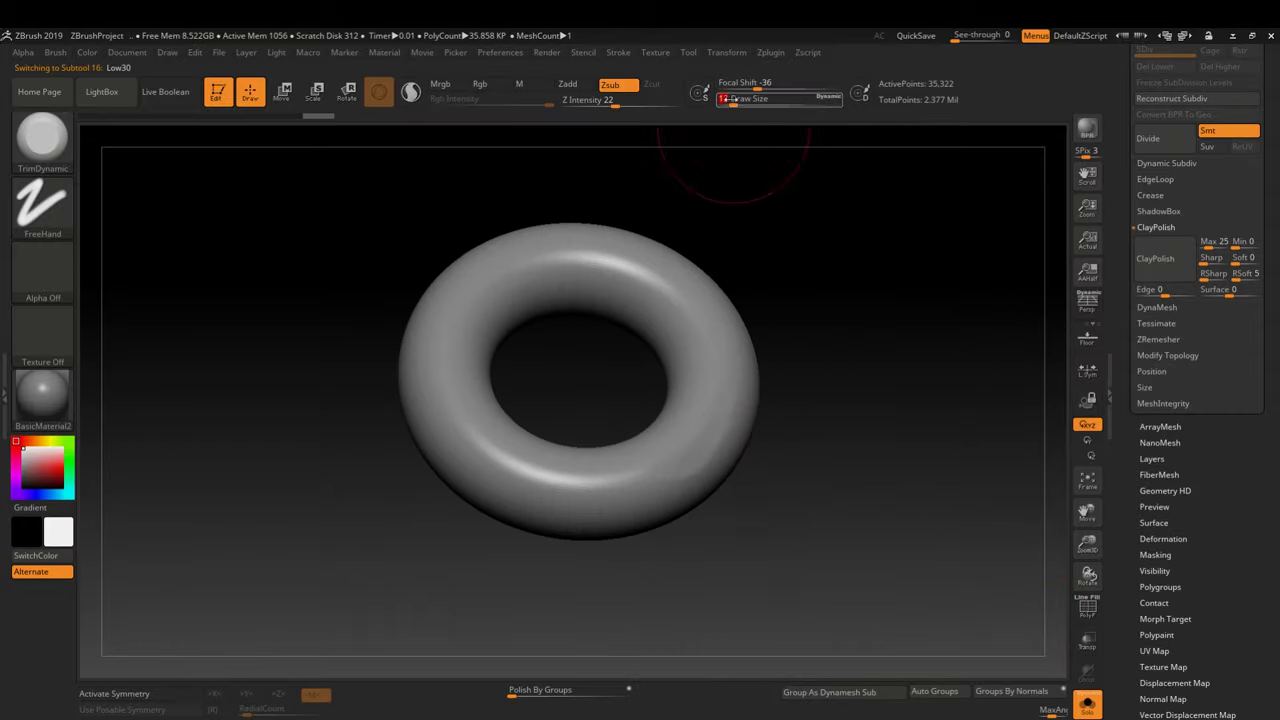
pyautogui.moveTo(700, 330)
pyautogui.mouseDown(button='right')
pyautogui.moveTo(786, 429)
pyautogui.moveTo(785, 408)
pyautogui.mouseUp(button='right')
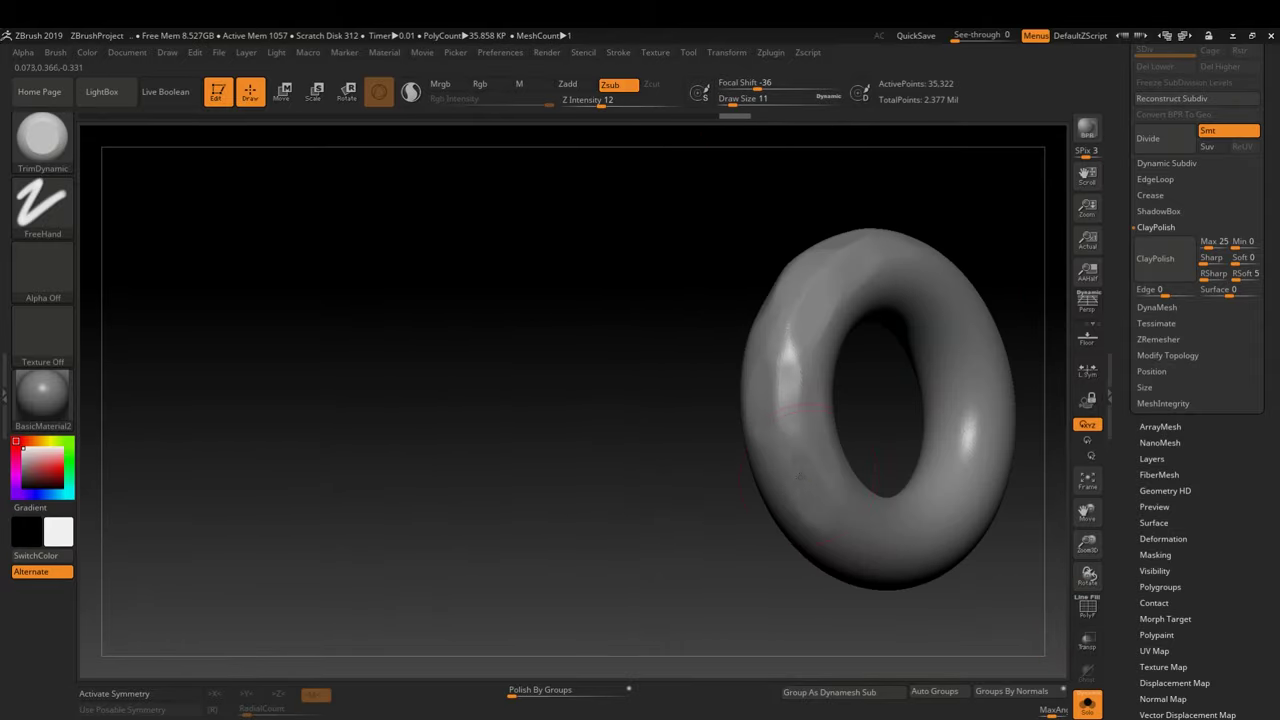
pyautogui.moveTo(801, 476)
pyautogui.mouseDown(button='right')
pyautogui.moveTo(490, 398)
pyautogui.moveTo(580, 323)
pyautogui.moveTo(326, 349)
pyautogui.mouseUp(button='right')
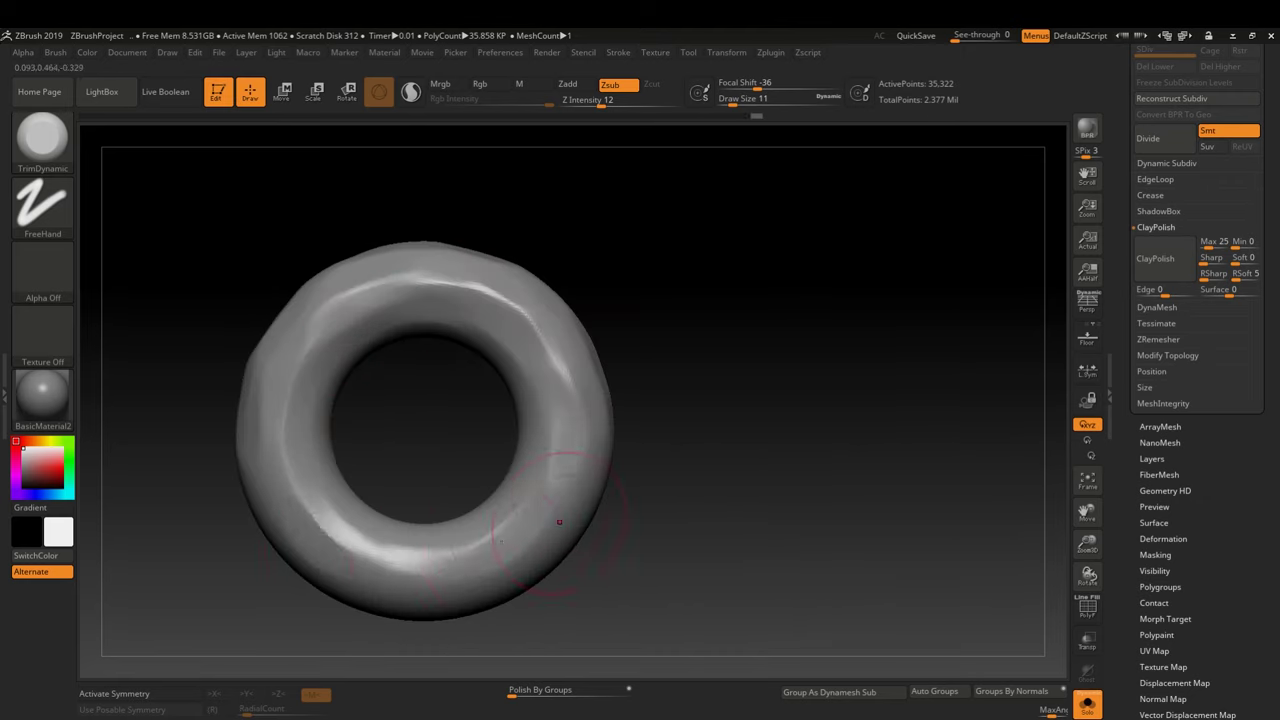
pyautogui.moveTo(559, 521)
pyautogui.mouseDown(button='right')
pyautogui.moveTo(471, 506)
pyautogui.moveTo(651, 380)
pyautogui.moveTo(736, 262)
pyautogui.moveTo(571, 380)
pyautogui.moveTo(499, 349)
pyautogui.mouseUp(button='right')
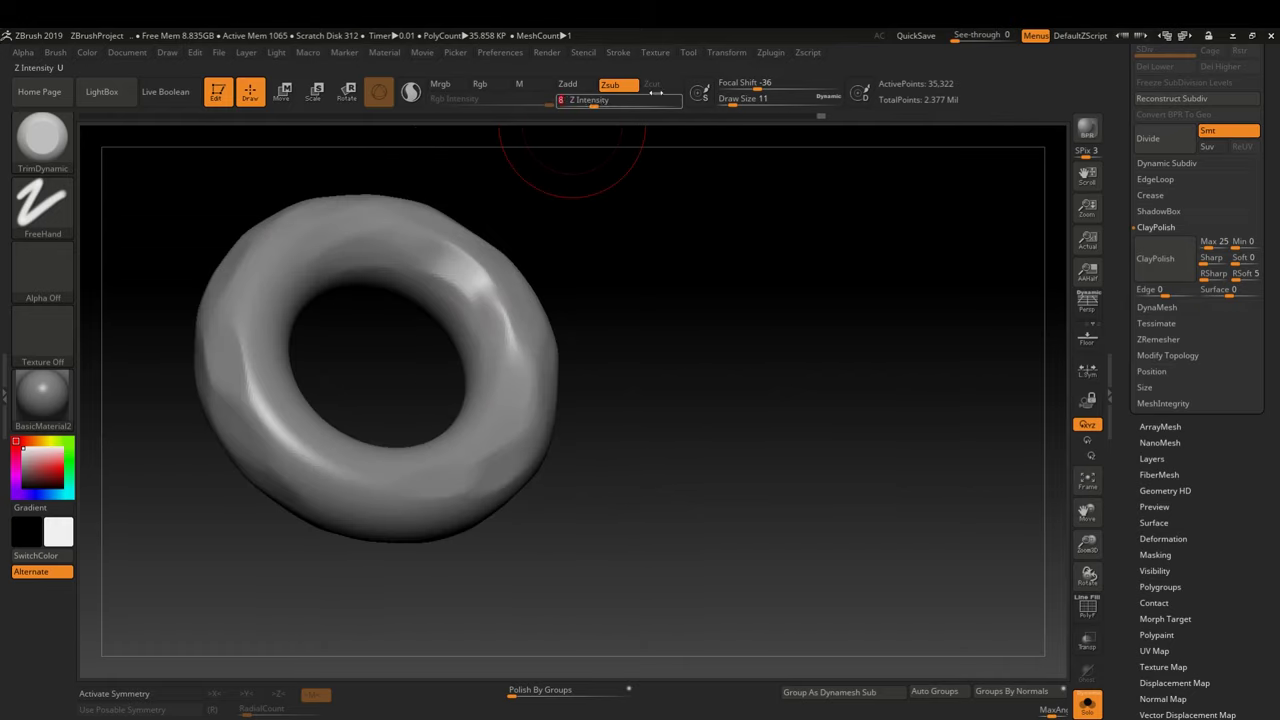
pyautogui.moveTo(248, 346); pyautogui.dragTo(352, 473, button='right')
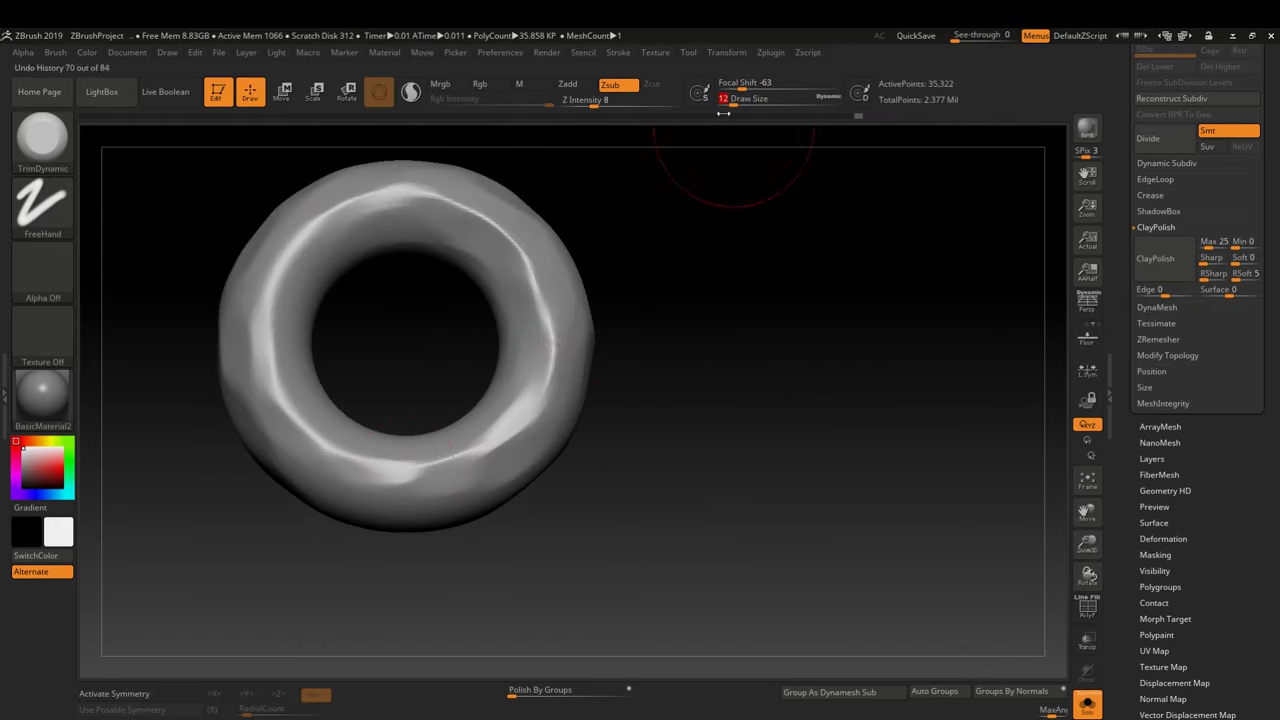
pyautogui.moveTo(452, 265)
pyautogui.mouseDown(button='right')
pyautogui.moveTo(420, 470)
pyautogui.moveTo(586, 298)
pyautogui.mouseUp(button='right')
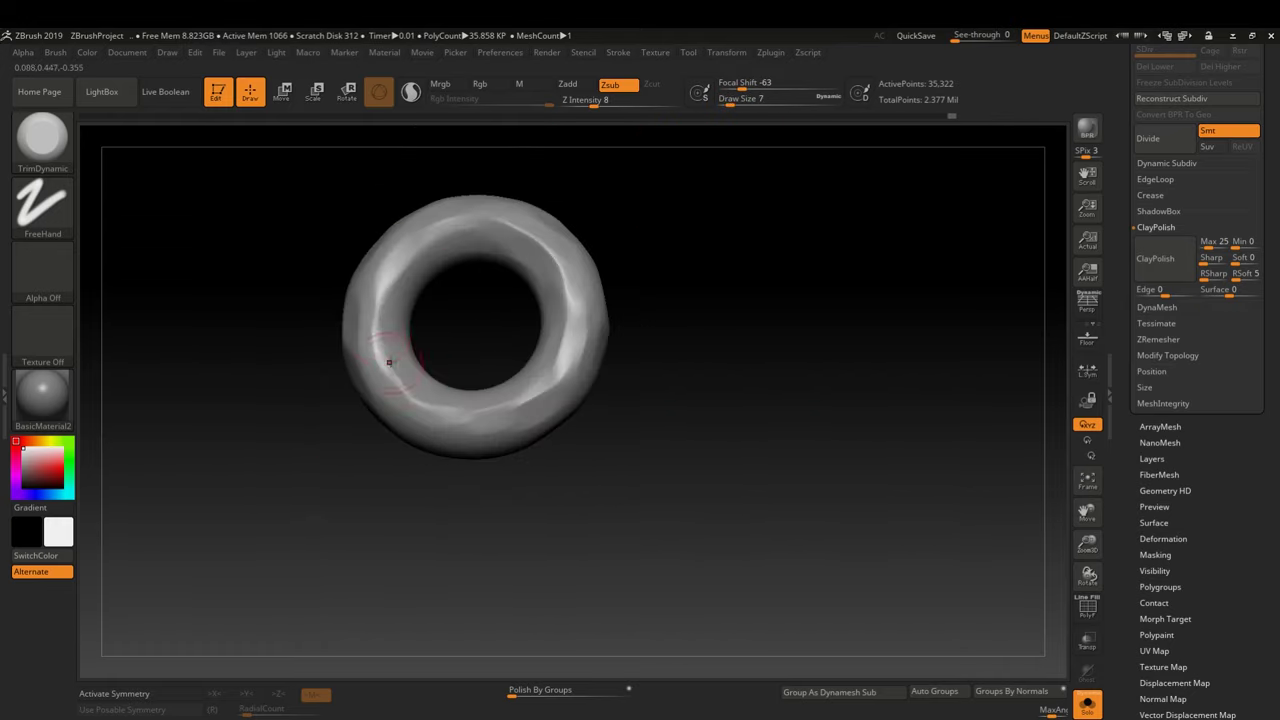
pyautogui.moveTo(389, 362)
pyautogui.mouseDown(button='right')
pyautogui.moveTo(757, 391)
pyautogui.moveTo(586, 451)
pyautogui.moveTo(788, 420)
pyautogui.moveTo(752, 460)
pyautogui.mouseUp(button='right')
pyautogui.moveTo(798, 391)
pyautogui.mouseDown(button='right')
pyautogui.moveTo(537, 530)
pyautogui.moveTo(796, 340)
pyautogui.mouseUp(button='right')
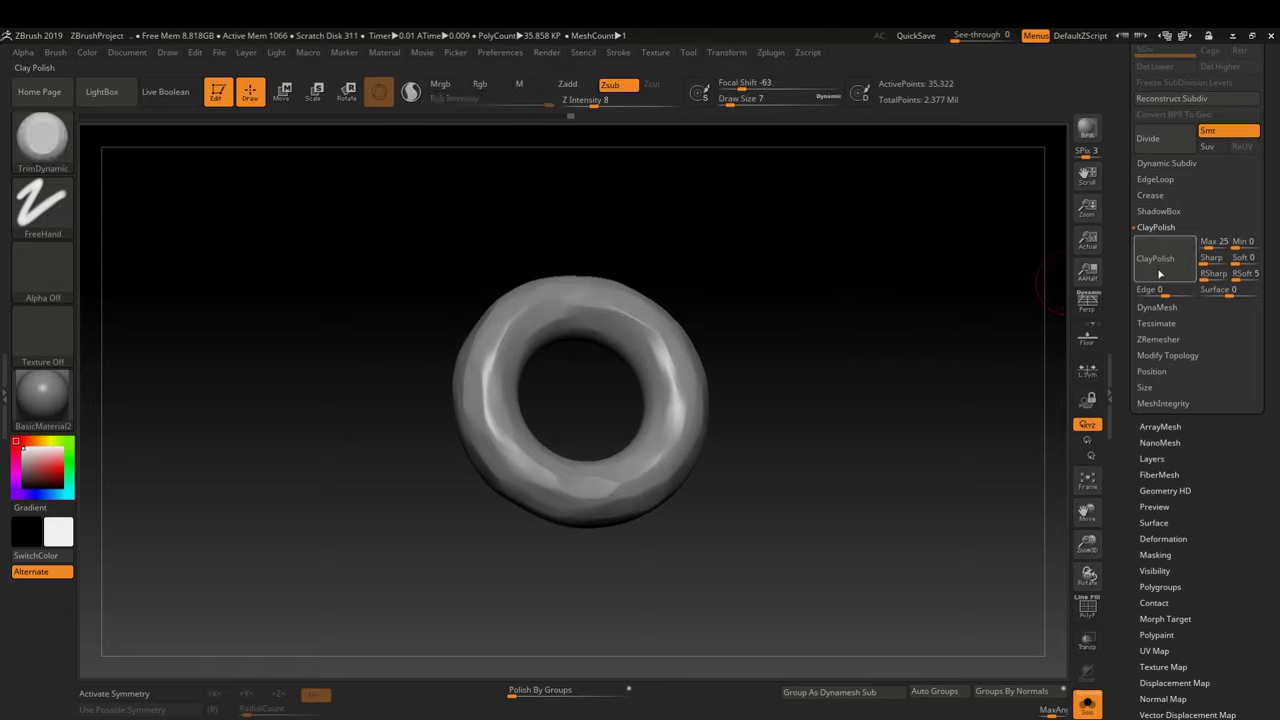
pyautogui.moveTo(1055, 290); pyautogui.dragTo(985, 410, button='right')
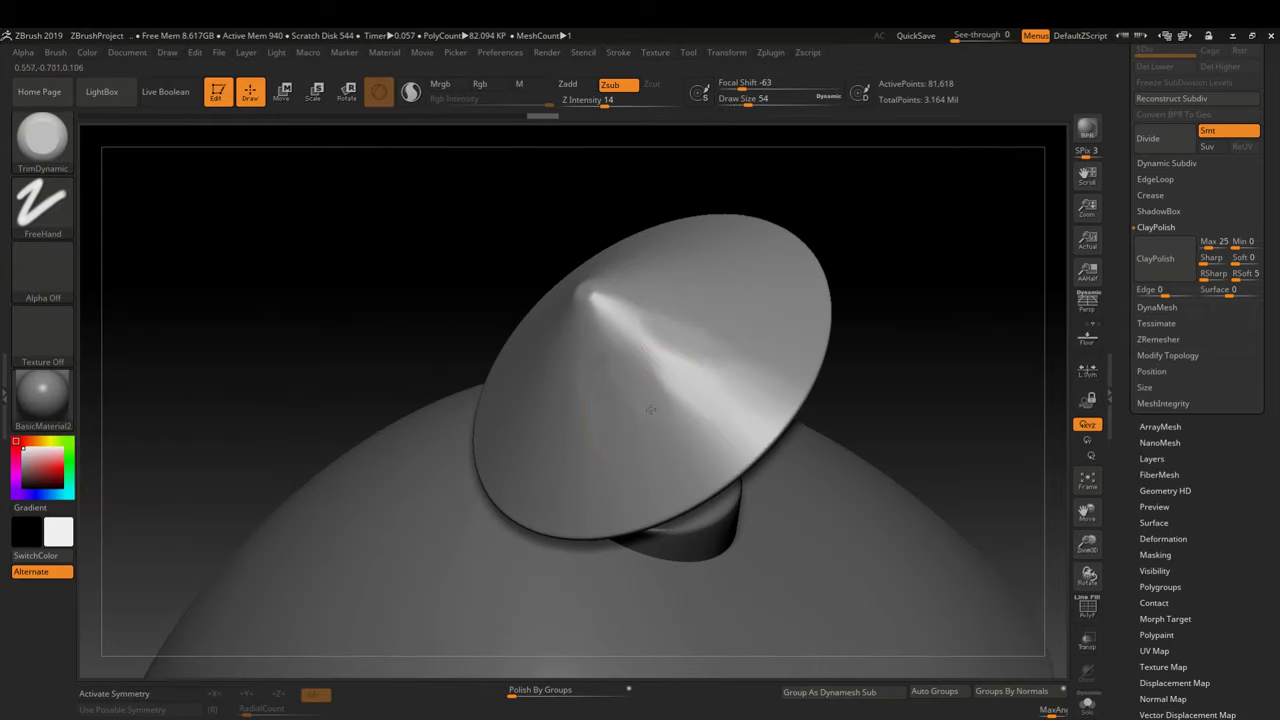
# Step: Orbit around the chimney cone's rim, setting brush strength 45 and size 11
pyautogui.moveTo(650, 409)
pyautogui.mouseDown(button='right')
pyautogui.moveTo(654, 443)
pyautogui.moveTo(786, 294)
pyautogui.moveTo(625, 393)
pyautogui.mouseUp(button='right')
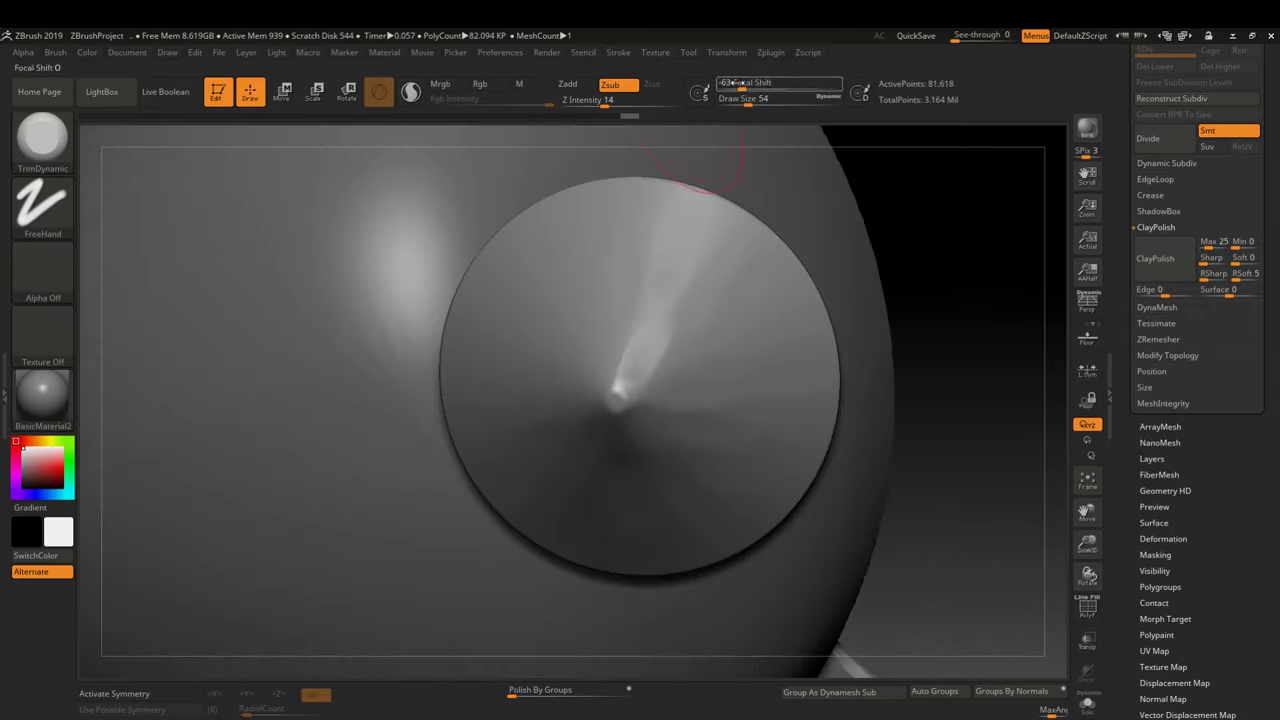
pyautogui.moveTo(700, 200)
pyautogui.mouseDown(button='right')
pyautogui.moveTo(450, 330)
pyautogui.moveTo(463, 371)
pyautogui.moveTo(586, 491)
pyautogui.moveTo(651, 597)
pyautogui.moveTo(689, 437)
pyautogui.moveTo(652, 306)
pyautogui.moveTo(586, 371)
pyautogui.moveTo(466, 372)
pyautogui.moveTo(640, 460)
pyautogui.moveTo(723, 400)
pyautogui.moveTo(668, 303)
pyautogui.moveTo(620, 360)
pyautogui.moveTo(820, 300)
pyautogui.moveTo(909, 307)
pyautogui.moveTo(275, 183)
pyautogui.mouseUp(button='right')
pyautogui.scroll(3, 730, 133)
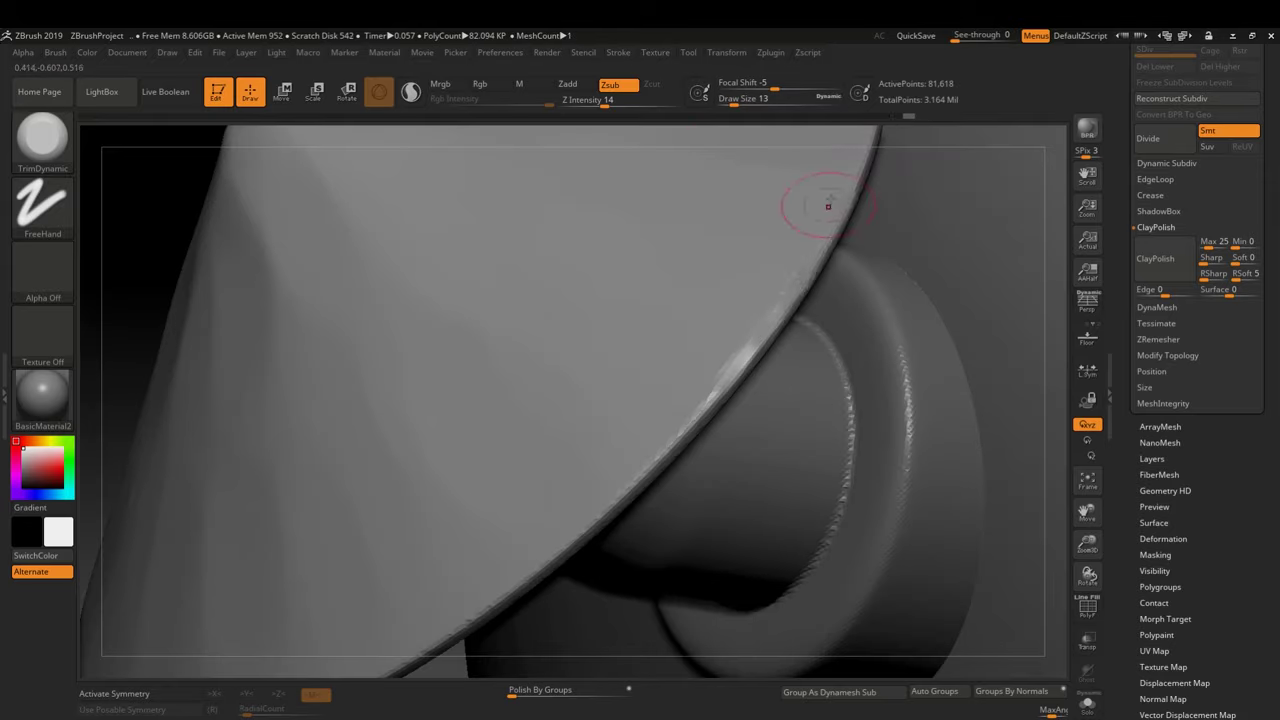
pyautogui.moveTo(828, 206)
pyautogui.mouseDown(button='right')
pyautogui.moveTo(766, 323)
pyautogui.moveTo(650, 340)
pyautogui.moveTo(690, 440)
pyautogui.moveTo(575, 145)
pyautogui.mouseUp(button='right')
pyautogui.moveTo(651, 105); pyautogui.dragTo(638, 105)
pyautogui.moveTo(700, 300)
pyautogui.mouseDown(button='right')
pyautogui.moveTo(760, 330)
pyautogui.moveTo(829, 314)
pyautogui.mouseUp(button='right')
pyautogui.moveTo(728, 104); pyautogui.dragTo(732, 104)
pyautogui.moveTo(829, 314)
pyautogui.mouseDown(button='right')
pyautogui.moveTo(800, 357)
pyautogui.moveTo(845, 196)
pyautogui.moveTo(703, 491)
pyautogui.mouseUp(button='right')
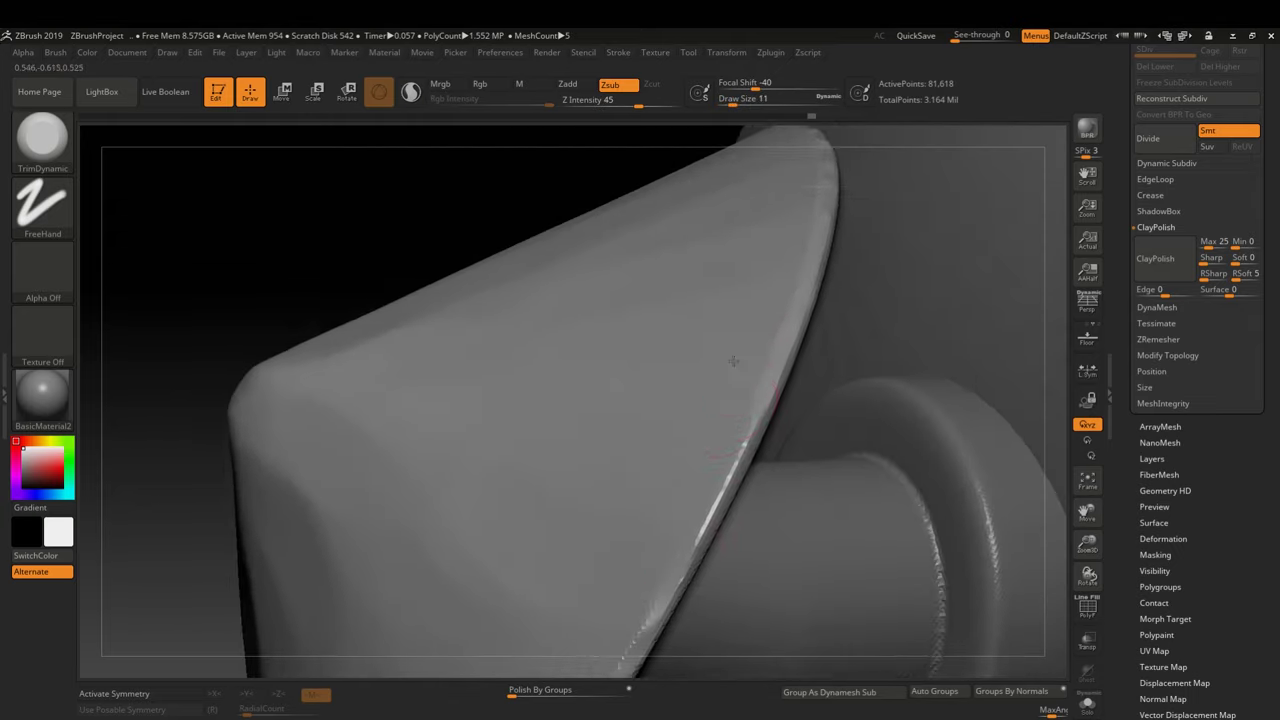
pyautogui.moveTo(748, 382)
pyautogui.mouseDown(button='right')
pyautogui.moveTo(697, 323)
pyautogui.moveTo(691, 394)
pyautogui.moveTo(591, 465)
pyautogui.moveTo(543, 271)
pyautogui.moveTo(723, 277)
pyautogui.moveTo(746, 308)
pyautogui.mouseUp(button='right')
pyautogui.moveTo(824, 328)
pyautogui.mouseDown(button='right')
pyautogui.moveTo(880, 420)
pyautogui.moveTo(1000, 330)
pyautogui.mouseUp(button='right')
pyautogui.moveTo(757, 383); pyautogui.dragTo(697, 531, button='right')
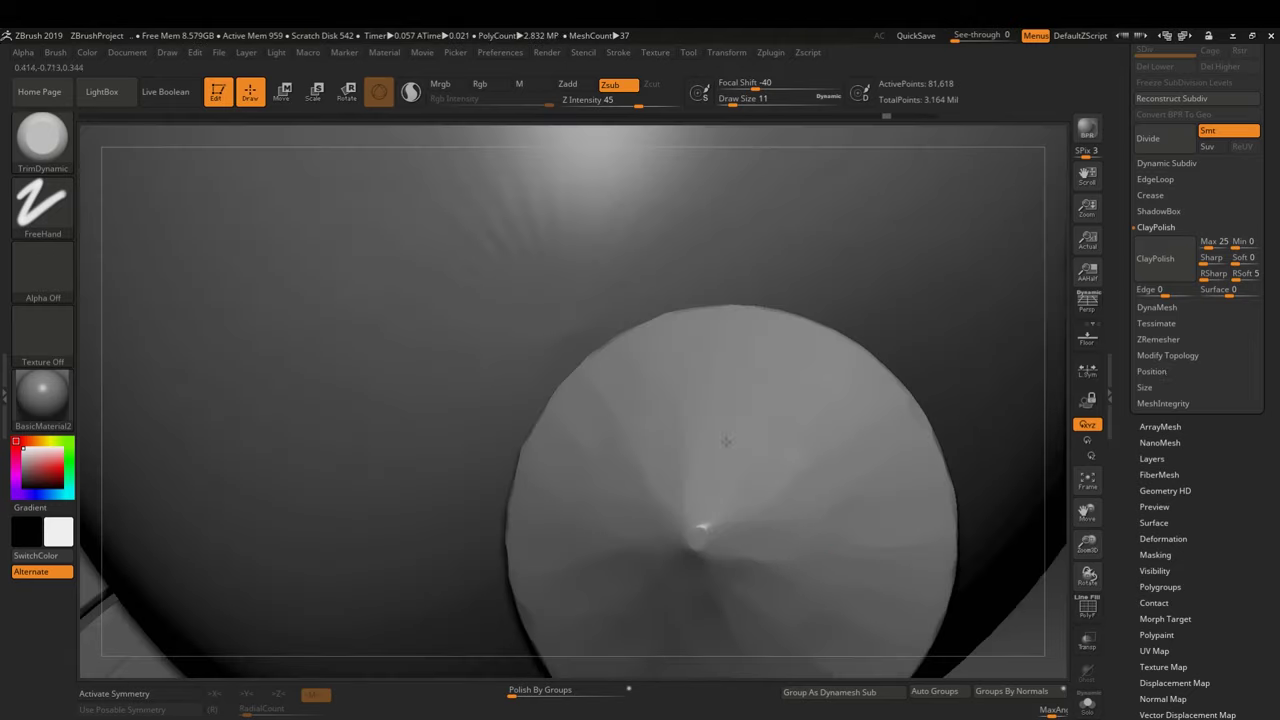
# Step: Briefly solo the blob, inspect the chimney collar, then isolate the cup-shaped Low9 part
pyautogui.click(1087, 703)
pyautogui.moveTo(700, 400); pyautogui.dragTo(804, 161, button='right')
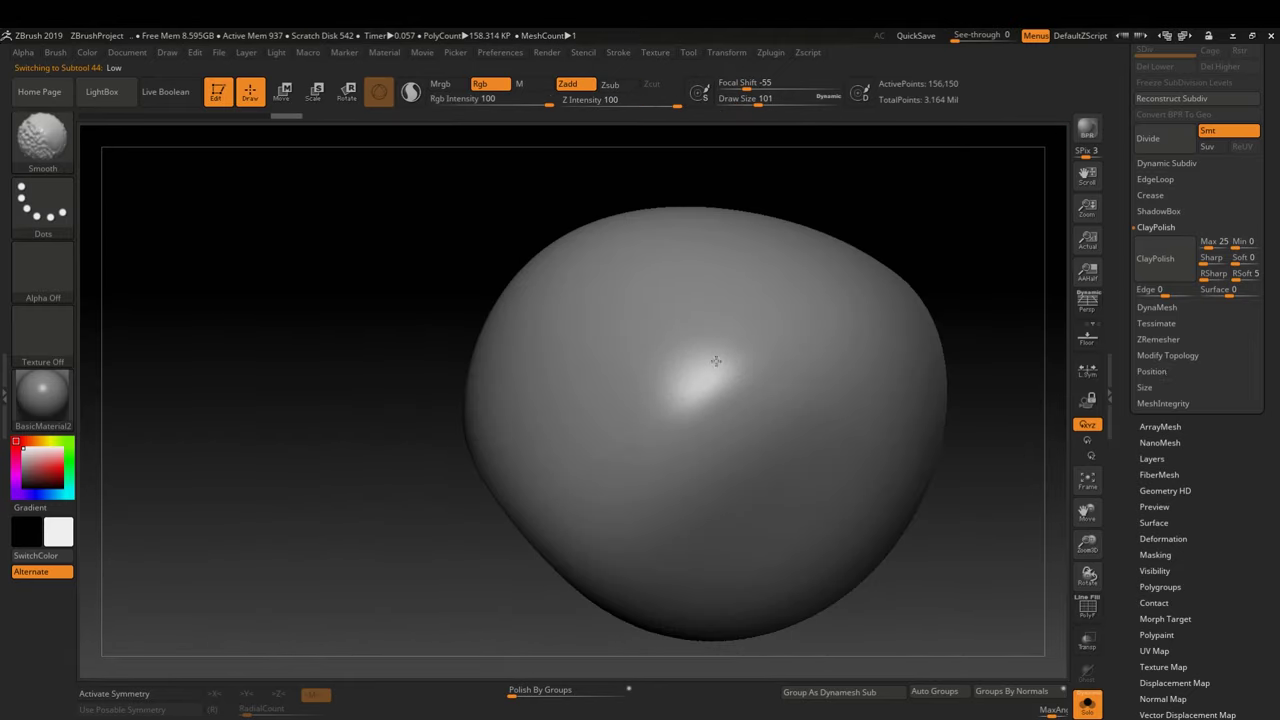
pyautogui.moveTo(716, 361)
pyautogui.mouseDown(button='right')
pyautogui.moveTo(1003, 491)
pyautogui.moveTo(883, 450)
pyautogui.mouseUp(button='right')
pyautogui.moveTo(818, 130); pyautogui.dragTo(571, 258, button='right')
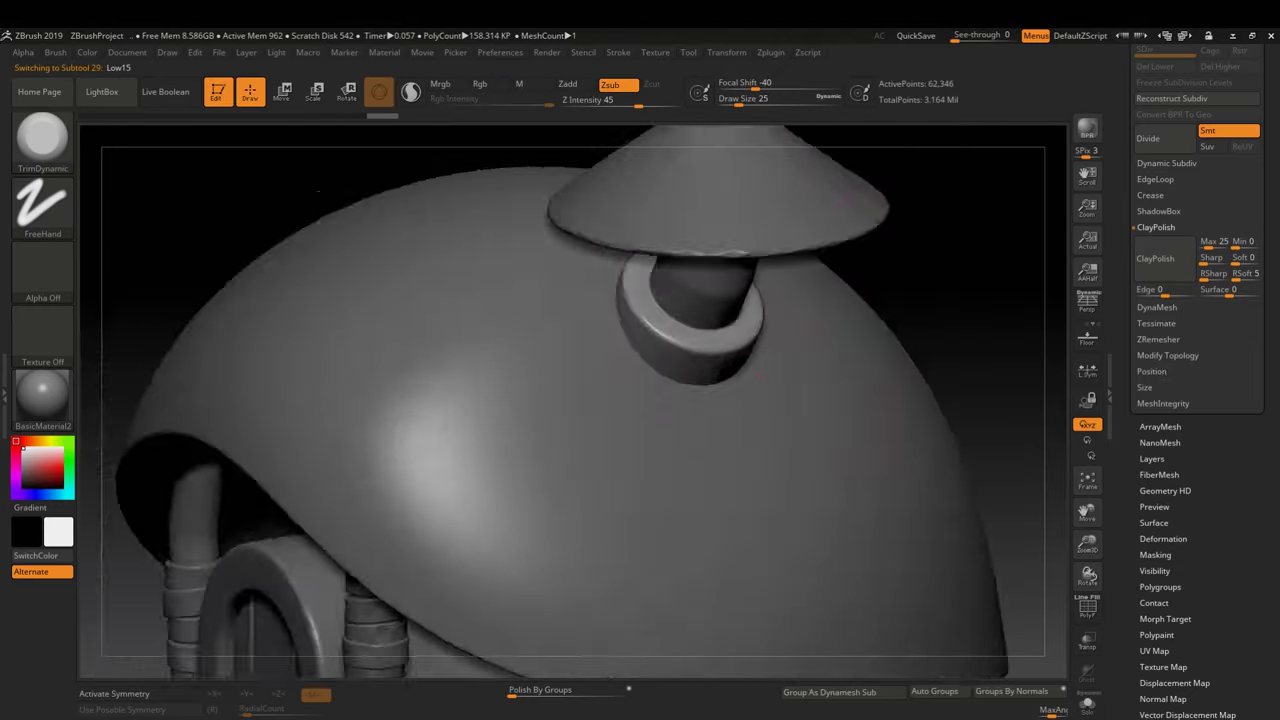
pyautogui.keyDown('alt'); pyautogui.click(571, 258); pyautogui.keyUp('alt')
pyautogui.moveTo(688, 366)
pyautogui.mouseDown(button='right')
pyautogui.moveTo(872, 284)
pyautogui.moveTo(826, 337)
pyautogui.moveTo(783, 437)
pyautogui.moveTo(790, 350)
pyautogui.moveTo(775, 262)
pyautogui.moveTo(760, 320)
pyautogui.mouseUp(button='right')
pyautogui.moveTo(502, 435)
pyautogui.mouseDown(button='right')
pyautogui.moveTo(571, 357)
pyautogui.moveTo(443, 329)
pyautogui.moveTo(871, 523)
pyautogui.moveTo(906, 374)
pyautogui.moveTo(822, 391)
pyautogui.moveTo(823, 289)
pyautogui.moveTo(837, 437)
pyautogui.moveTo(805, 437)
pyautogui.moveTo(851, 414)
pyautogui.moveTo(880, 430)
pyautogui.mouseUp(button='right')
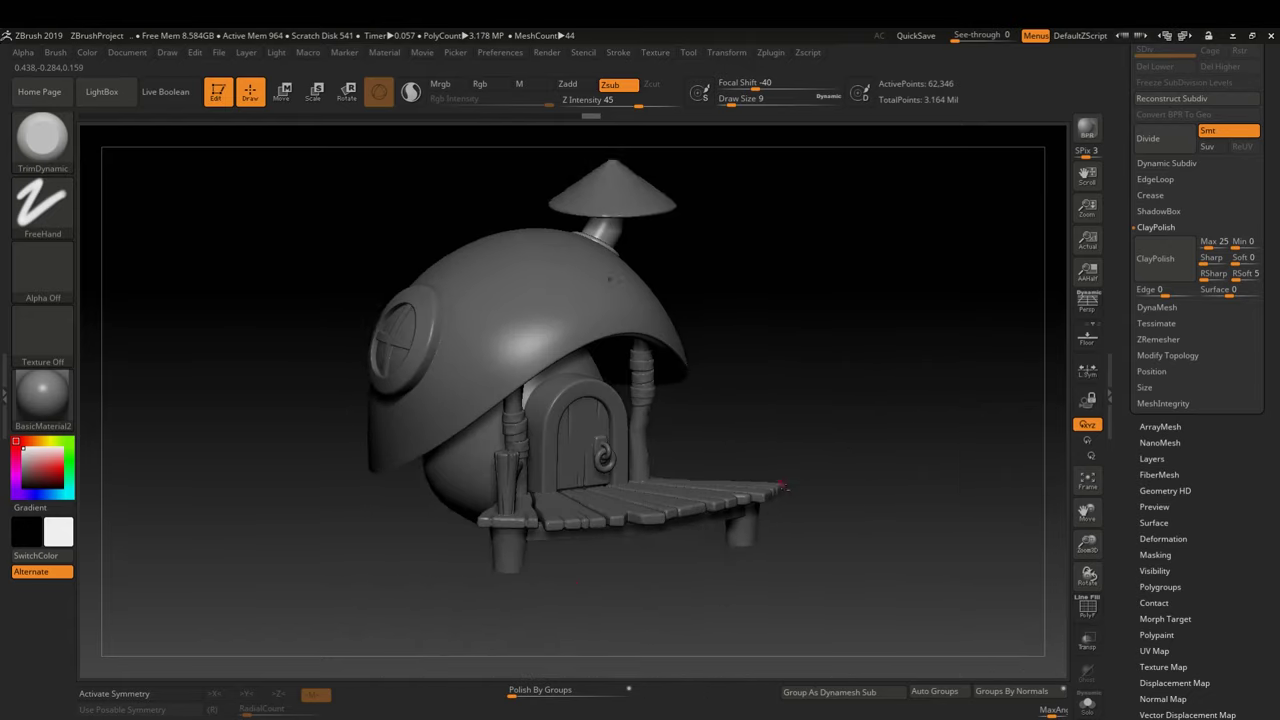
pyautogui.click(1087, 706)
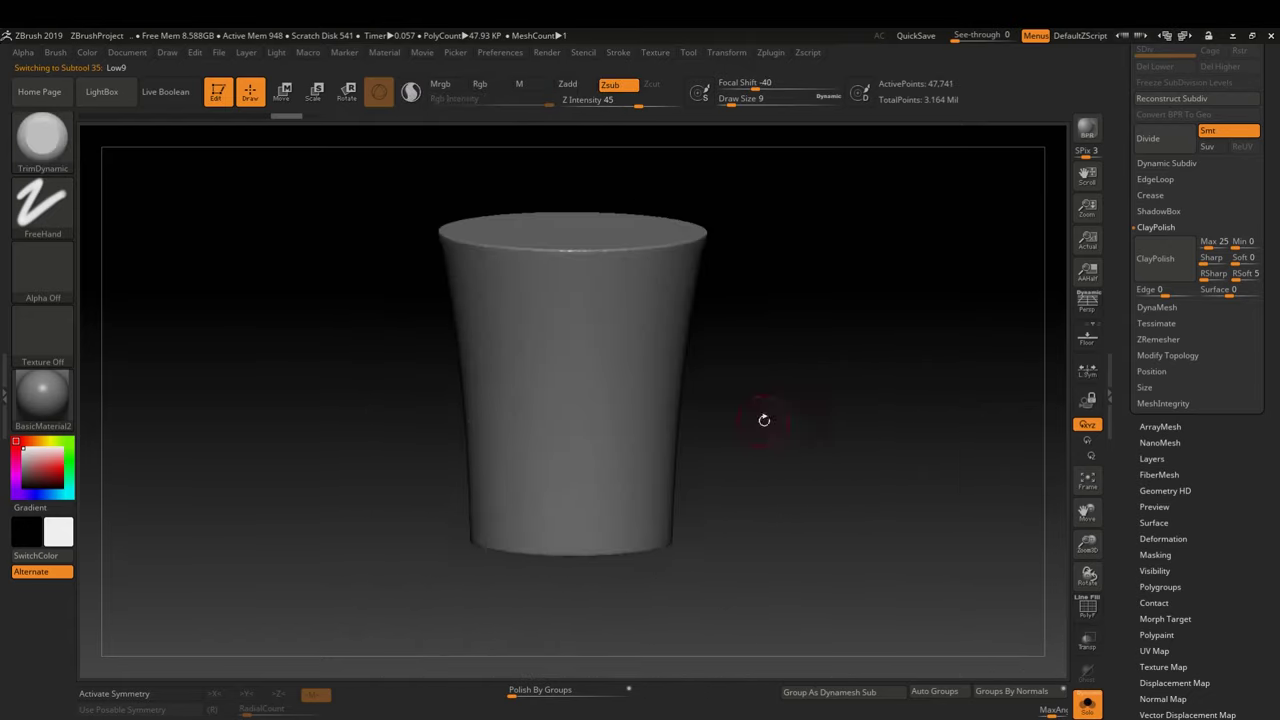
# Step: Carve vertical cracks down the cup with Orb_Cracks, then solo it to inspect the grooves
pyautogui.press('b')
pyautogui.click(572, 427)
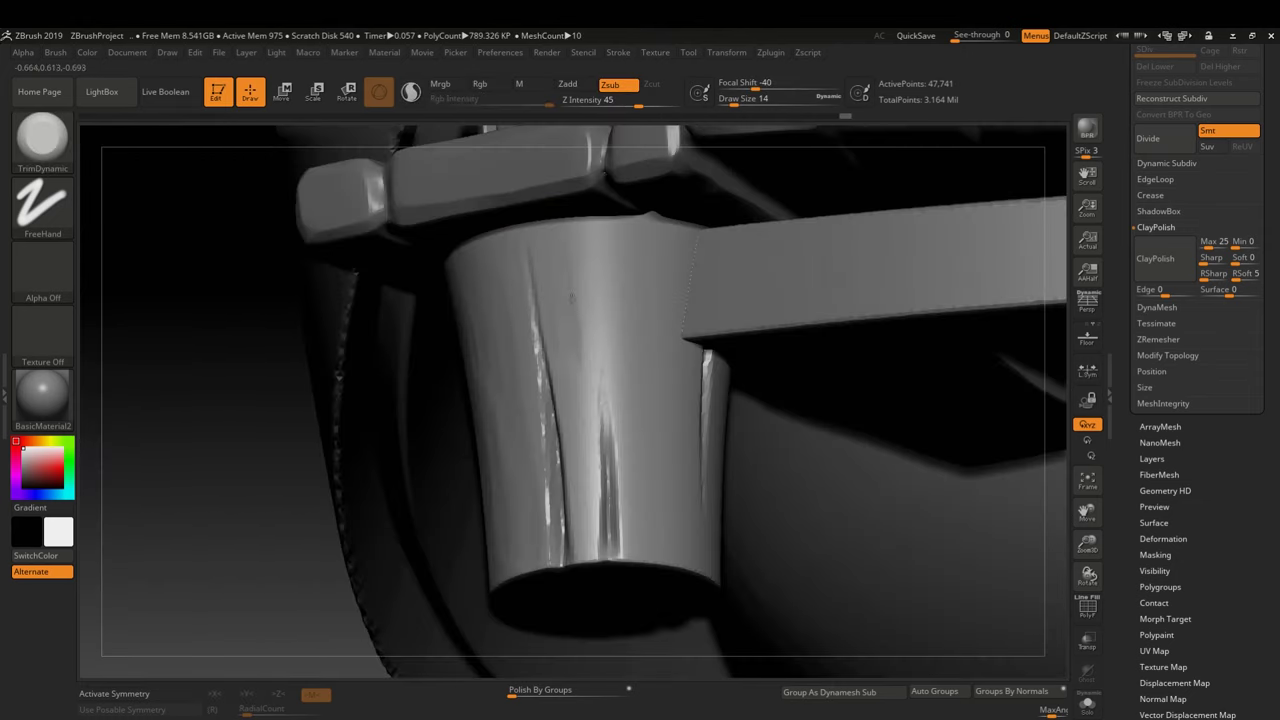
pyautogui.click(1088, 706)
pyautogui.moveTo(628, 441); pyautogui.dragTo(619, 515)
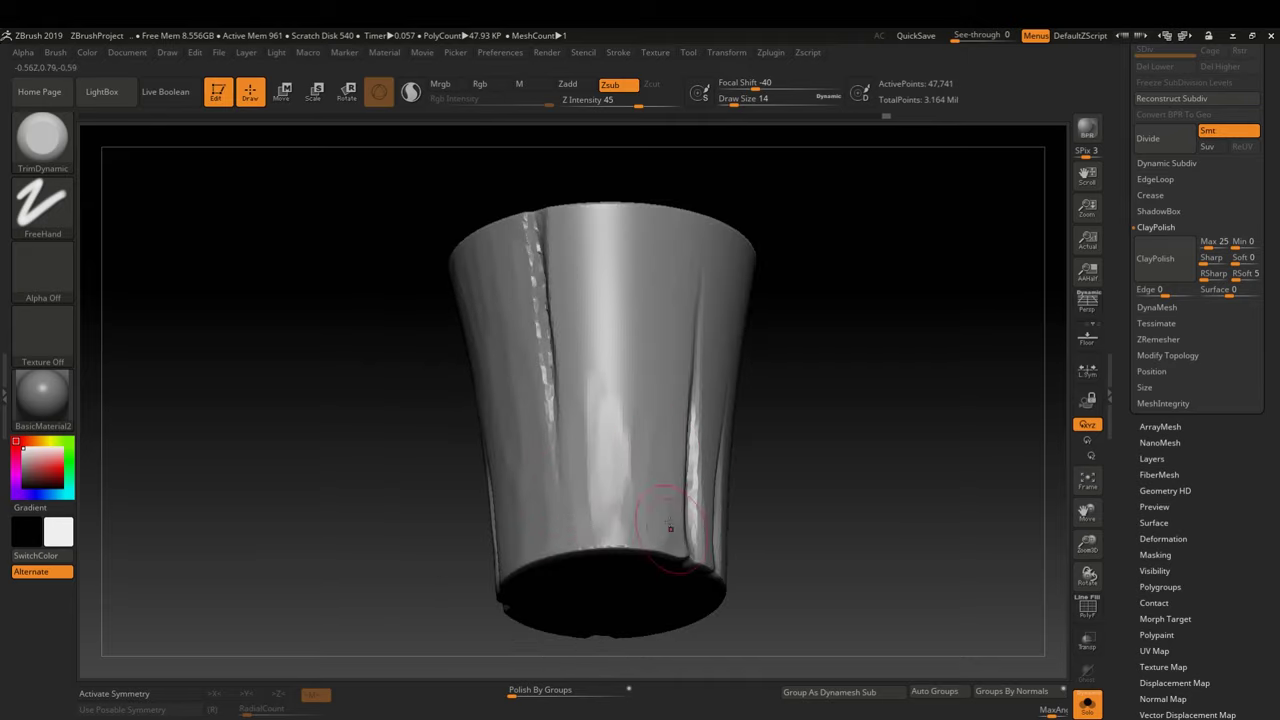
pyautogui.moveTo(594, 288); pyautogui.dragTo(658, 478)
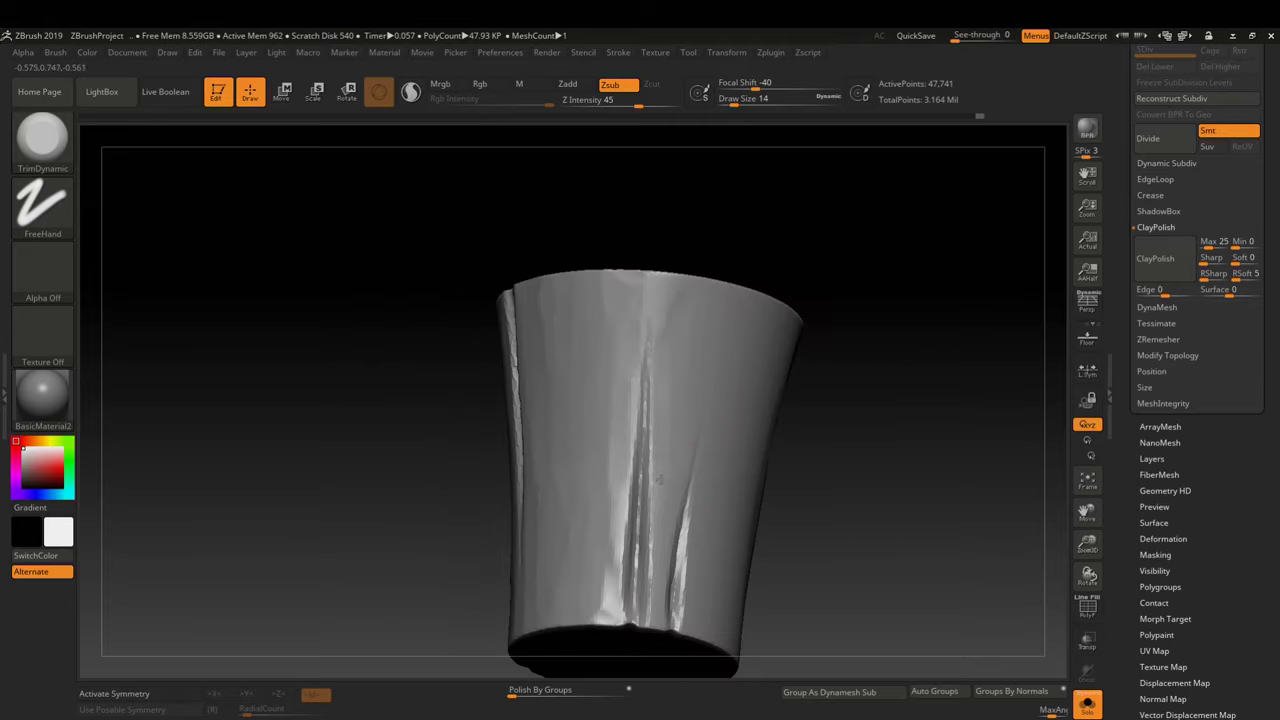
pyautogui.moveTo(716, 380)
pyautogui.mouseDown()
pyautogui.moveTo(671, 313)
pyautogui.moveTo(840, 386)
pyautogui.moveTo(629, 263)
pyautogui.mouseUp()
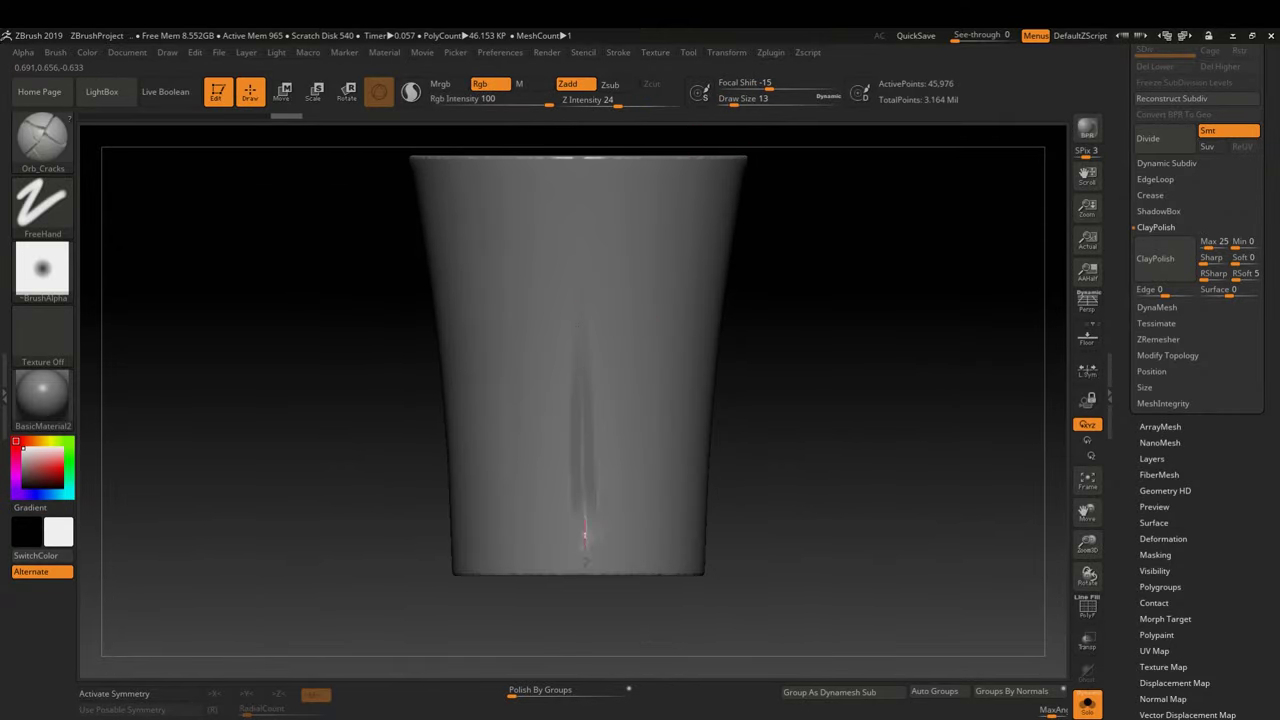
# Step: Frame and orbit the cup to inspect its bottom opening and crack grooves
pyautogui.moveTo(591, 578); pyautogui.dragTo(634, 322)
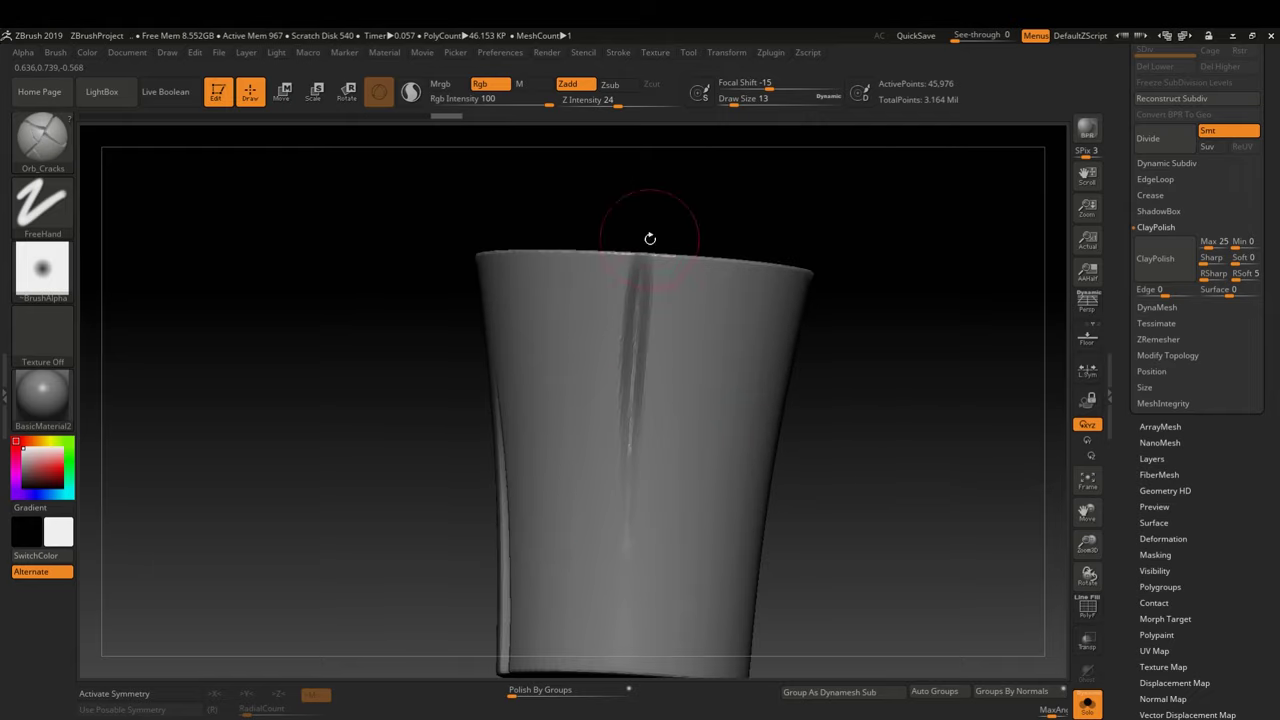
pyautogui.moveTo(657, 228)
pyautogui.mouseDown()
pyautogui.moveTo(600, 423)
pyautogui.moveTo(637, 394)
pyautogui.mouseUp()
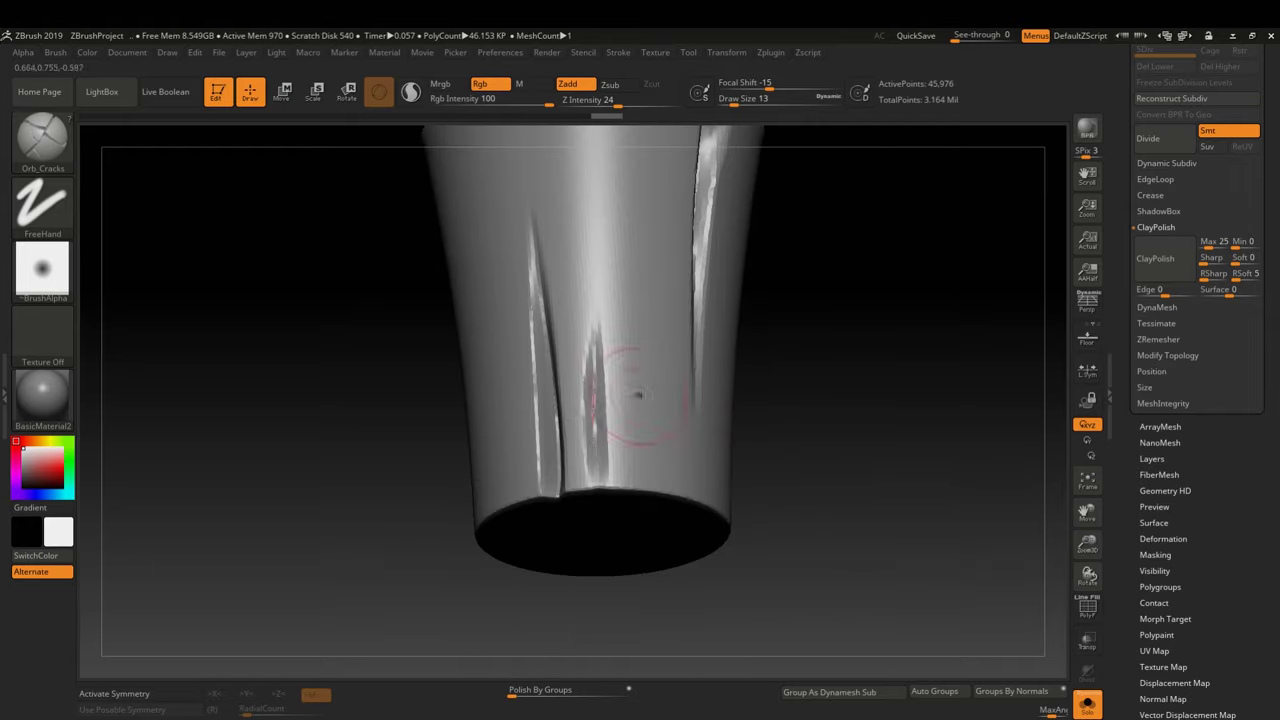
pyautogui.moveTo(600, 443); pyautogui.dragTo(668, 447)
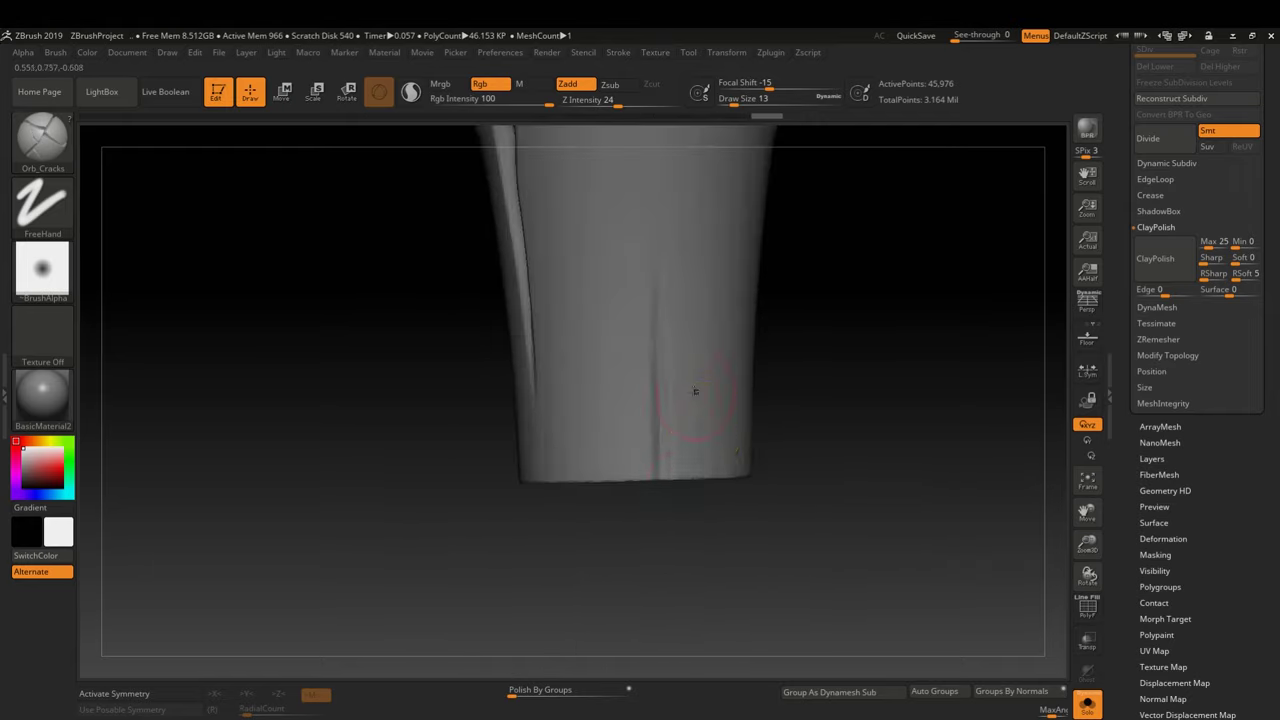
pyautogui.press('f')
pyautogui.moveTo(677, 357); pyautogui.dragTo(681, 504)
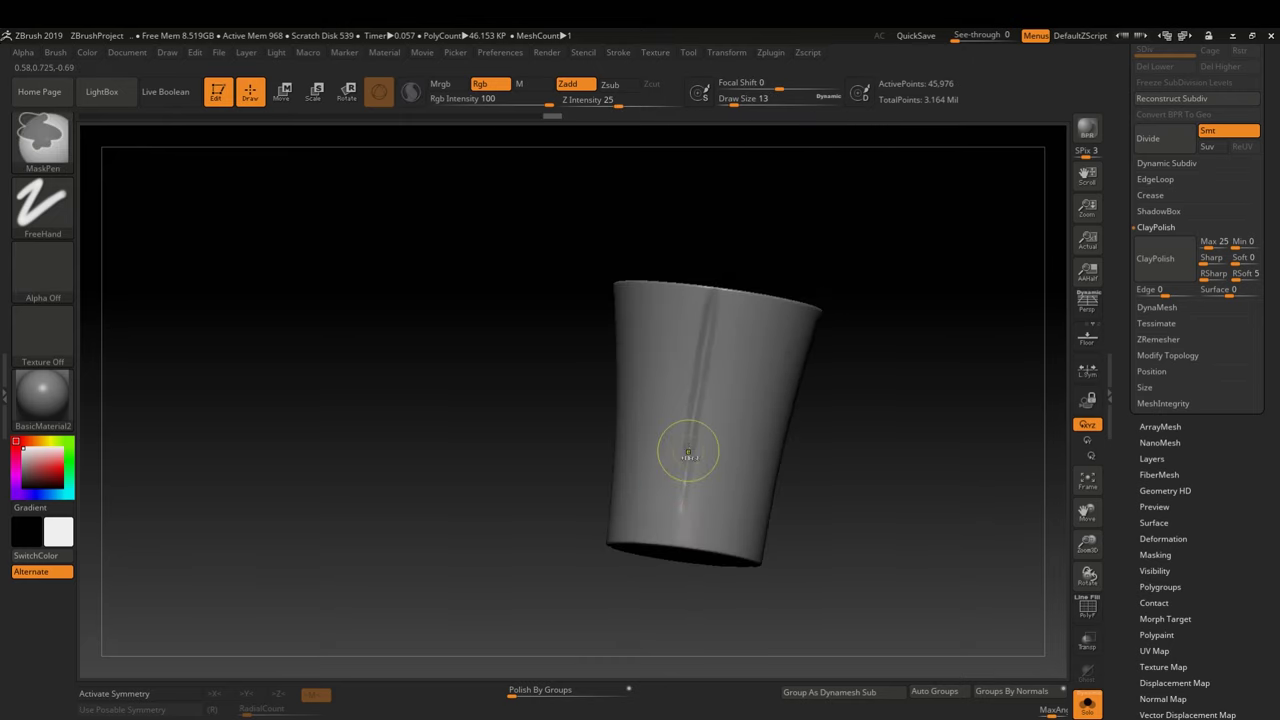
pyautogui.keyDown('ctrl'); pyautogui.moveTo(711, 320); pyautogui.dragTo(713, 284, button='right'); pyautogui.keyUp('ctrl')
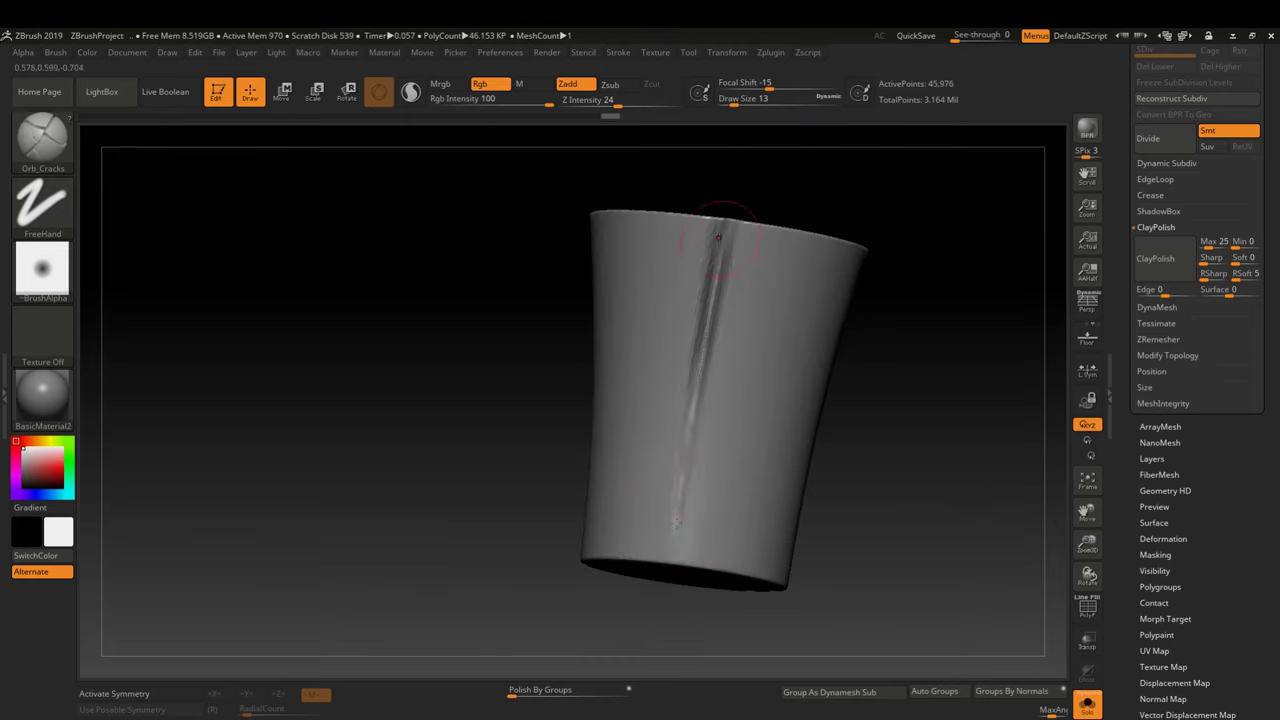
pyautogui.moveTo(717, 237); pyautogui.dragTo(632, 331, button='right')
pyautogui.moveTo(632, 418)
pyautogui.mouseDown(button='right')
pyautogui.moveTo(934, 380)
pyautogui.moveTo(883, 403)
pyautogui.mouseUp(button='right')
# Step: Rework the leg piece with TrimDynamic, then turn Solo off to show the whole house
pyautogui.press('b')
pyautogui.press('t')
pyautogui.press('d')
pyautogui.moveTo(620, 452); pyautogui.dragTo(740, 100, button='right')
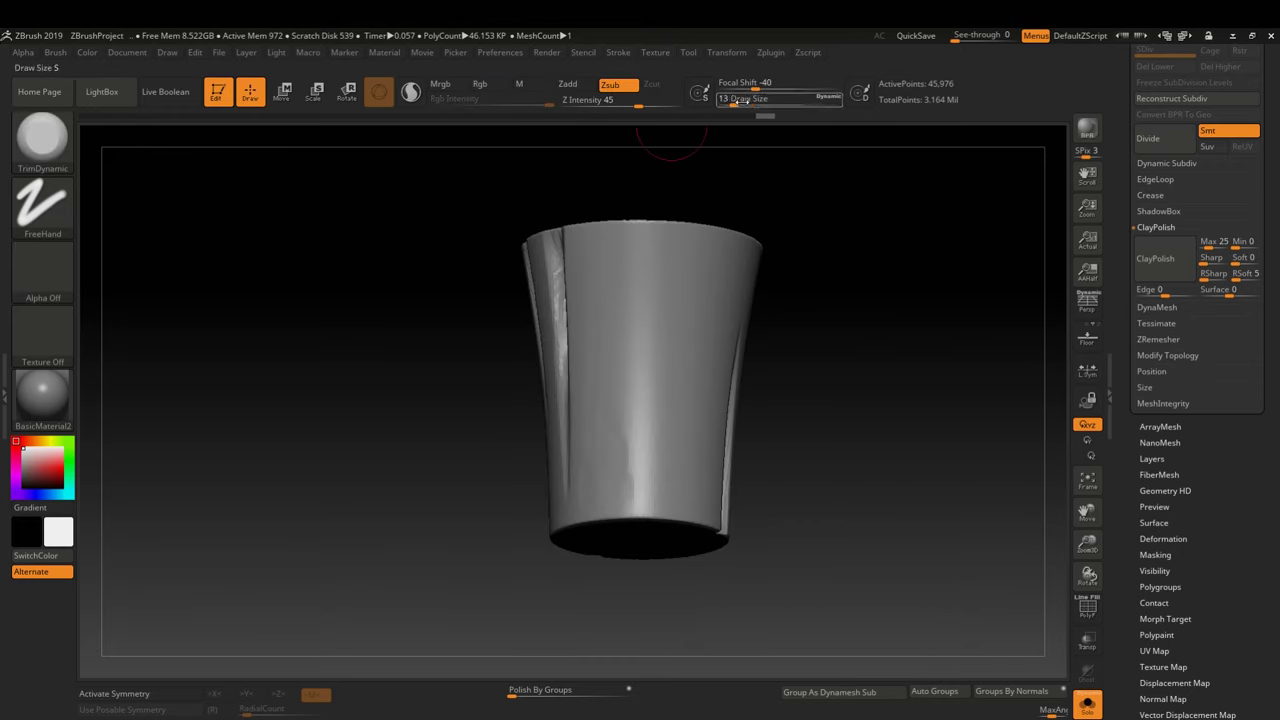
pyautogui.moveTo(634, 374)
pyautogui.mouseDown(button='right')
pyautogui.moveTo(543, 429)
pyautogui.moveTo(531, 494)
pyautogui.moveTo(500, 380)
pyautogui.moveTo(544, 302)
pyautogui.moveTo(452, 396)
pyautogui.mouseUp(button='right')
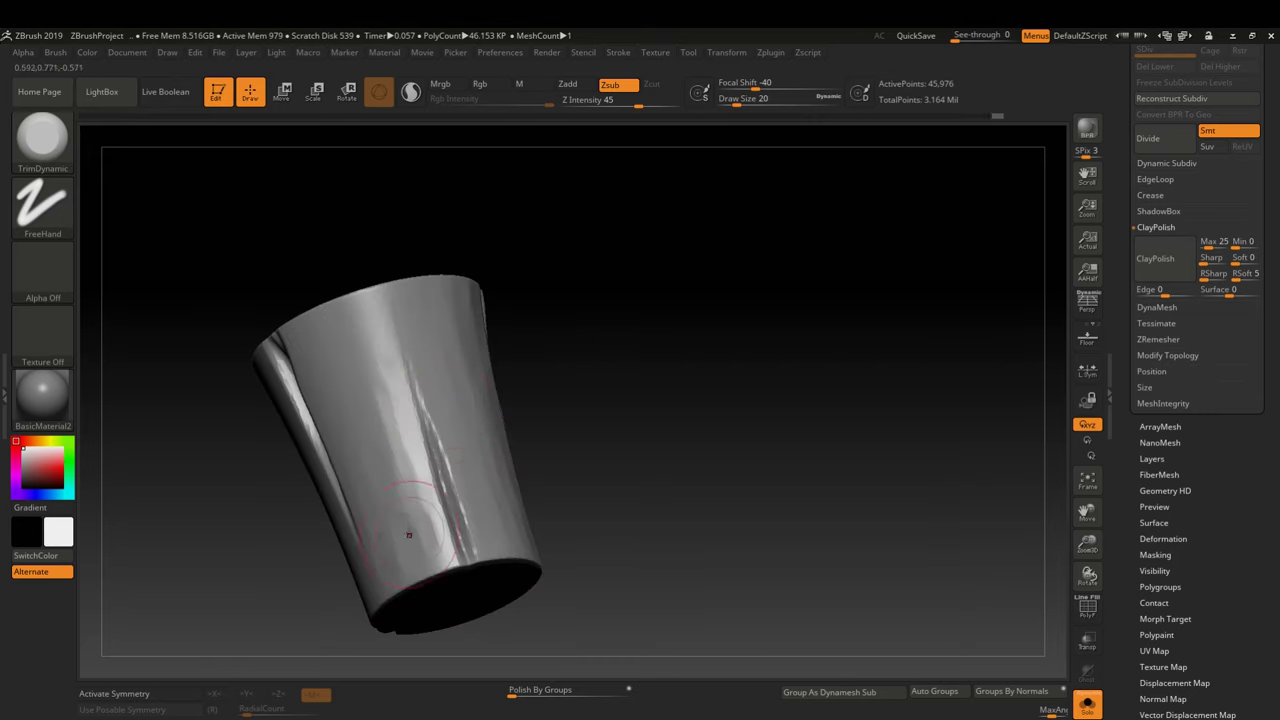
pyautogui.moveTo(409, 535)
pyautogui.mouseDown(button='right')
pyautogui.moveTo(371, 343)
pyautogui.moveTo(543, 457)
pyautogui.moveTo(497, 483)
pyautogui.mouseUp(button='right')
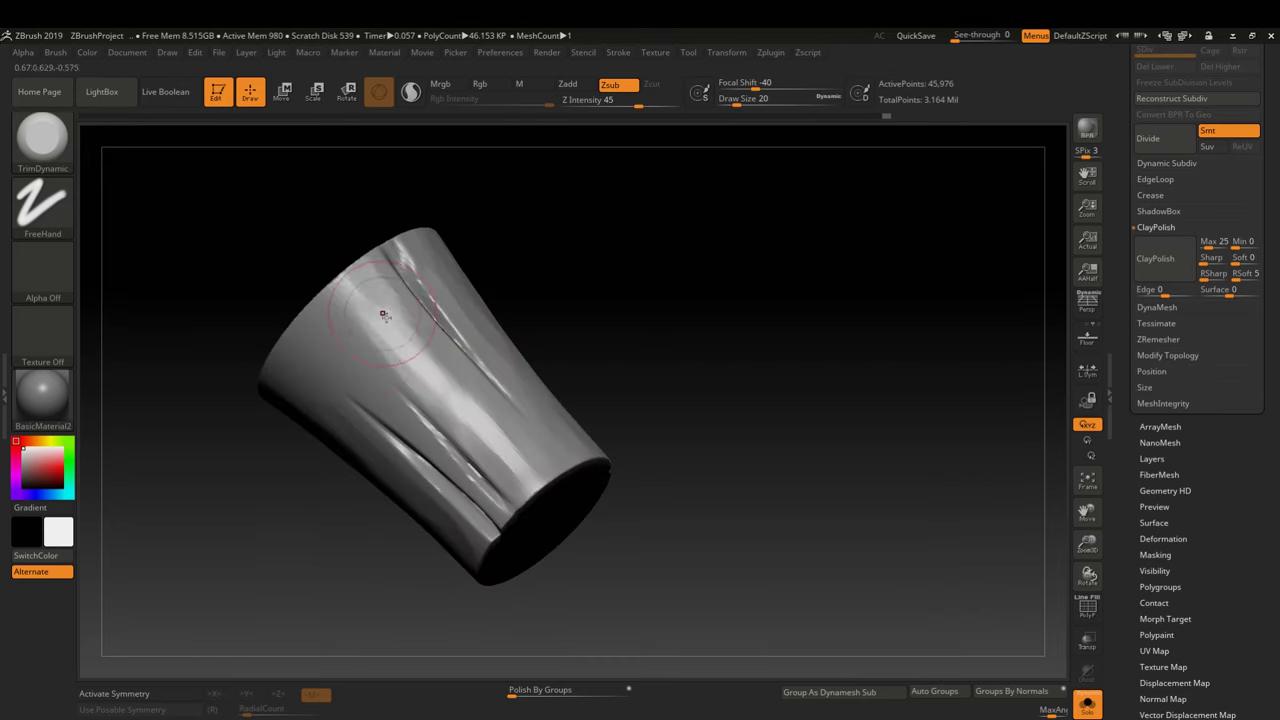
pyautogui.moveTo(383, 314)
pyautogui.mouseDown(button='right')
pyautogui.moveTo(503, 289)
pyautogui.moveTo(645, 330)
pyautogui.moveTo(645, 360)
pyautogui.moveTo(745, 301)
pyautogui.moveTo(700, 330)
pyautogui.moveTo(686, 380)
pyautogui.moveTo(760, 420)
pyautogui.mouseUp(button='right')
pyautogui.click(1087, 705)
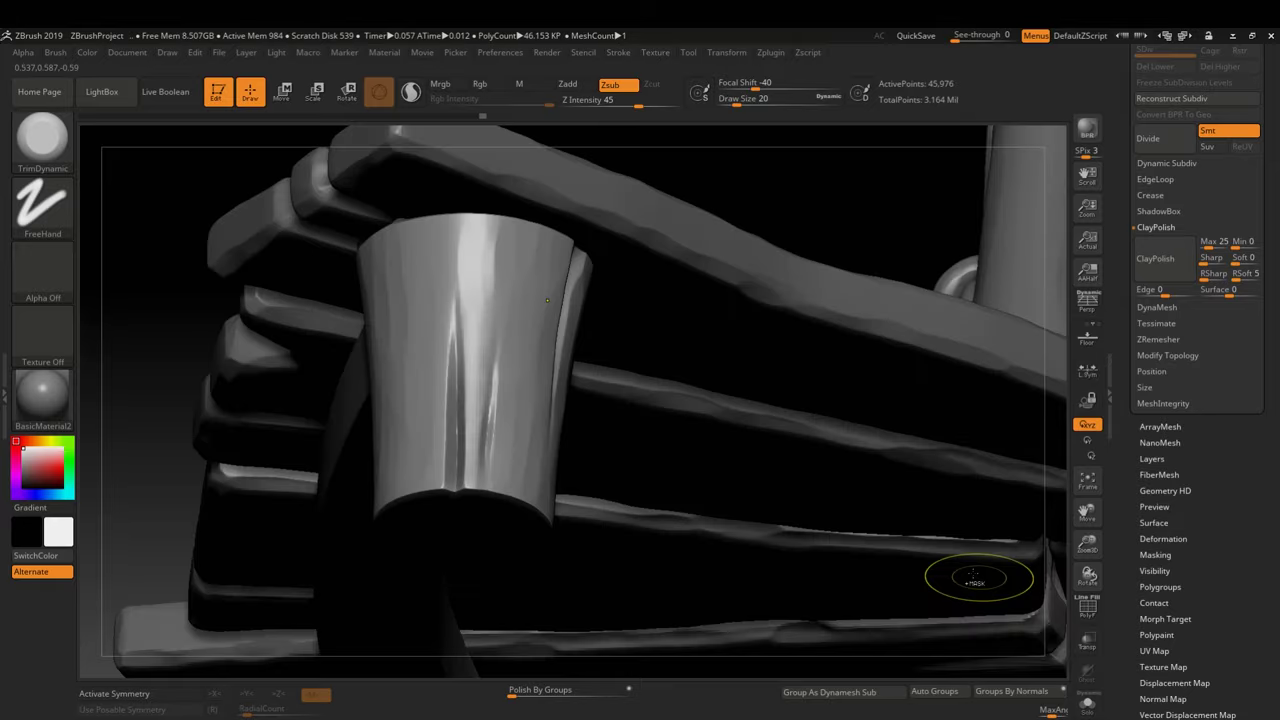
pyautogui.moveTo(974, 579)
pyautogui.mouseDown(button='right')
pyautogui.moveTo(886, 414)
pyautogui.moveTo(851, 500)
pyautogui.moveTo(818, 470)
pyautogui.moveTo(829, 443)
pyautogui.mouseUp(button='right')
# Step: Load the Orb_Cracks brush and examine the deck leg up close and from below
pyautogui.press('b')
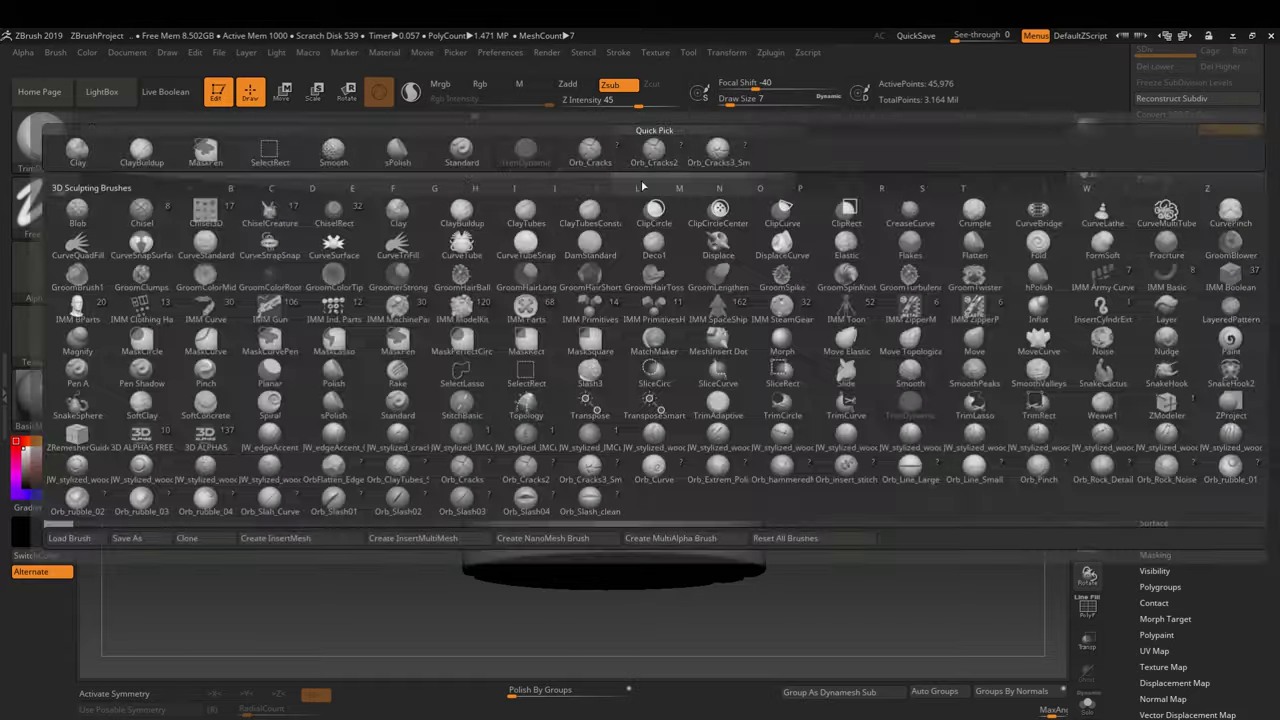
pyautogui.click(590, 148)
pyautogui.moveTo(829, 366)
pyautogui.mouseDown(button='right')
pyautogui.moveTo(594, 277)
pyautogui.moveTo(716, 318)
pyautogui.mouseUp(button='right')
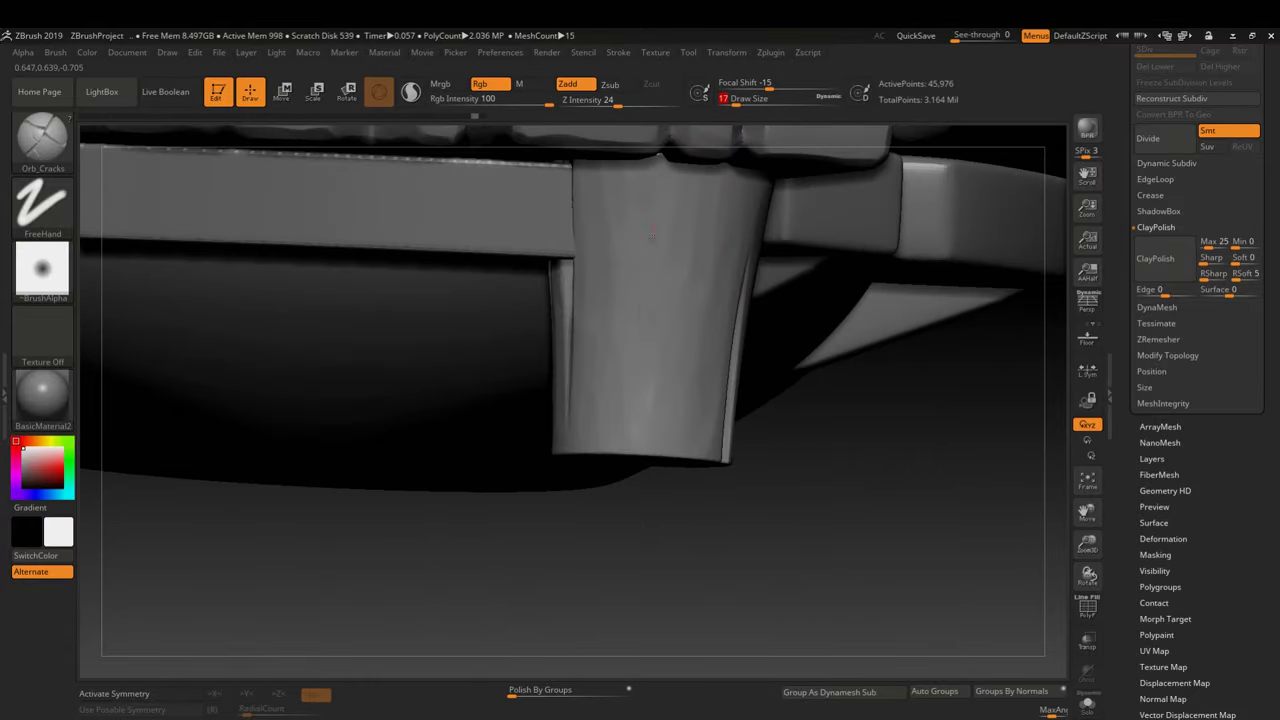
pyautogui.moveTo(655, 222); pyautogui.dragTo(650, 304, button='right')
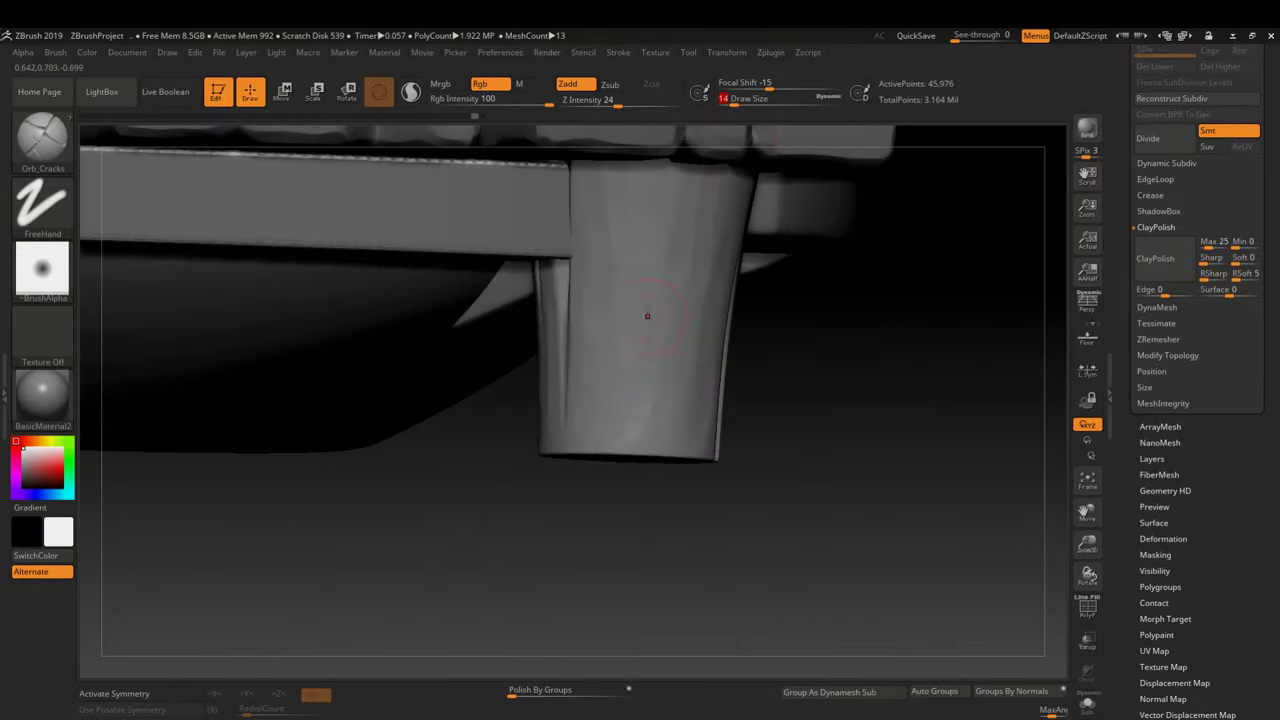
pyautogui.moveTo(653, 378)
pyautogui.mouseDown(button='right')
pyautogui.moveTo(600, 260)
pyautogui.moveTo(651, 300)
pyautogui.moveTo(601, 181)
pyautogui.moveTo(790, 345)
pyautogui.moveTo(977, 471)
pyautogui.moveTo(623, 320)
pyautogui.moveTo(975, 363)
pyautogui.moveTo(928, 405)
pyautogui.mouseUp(button='right')
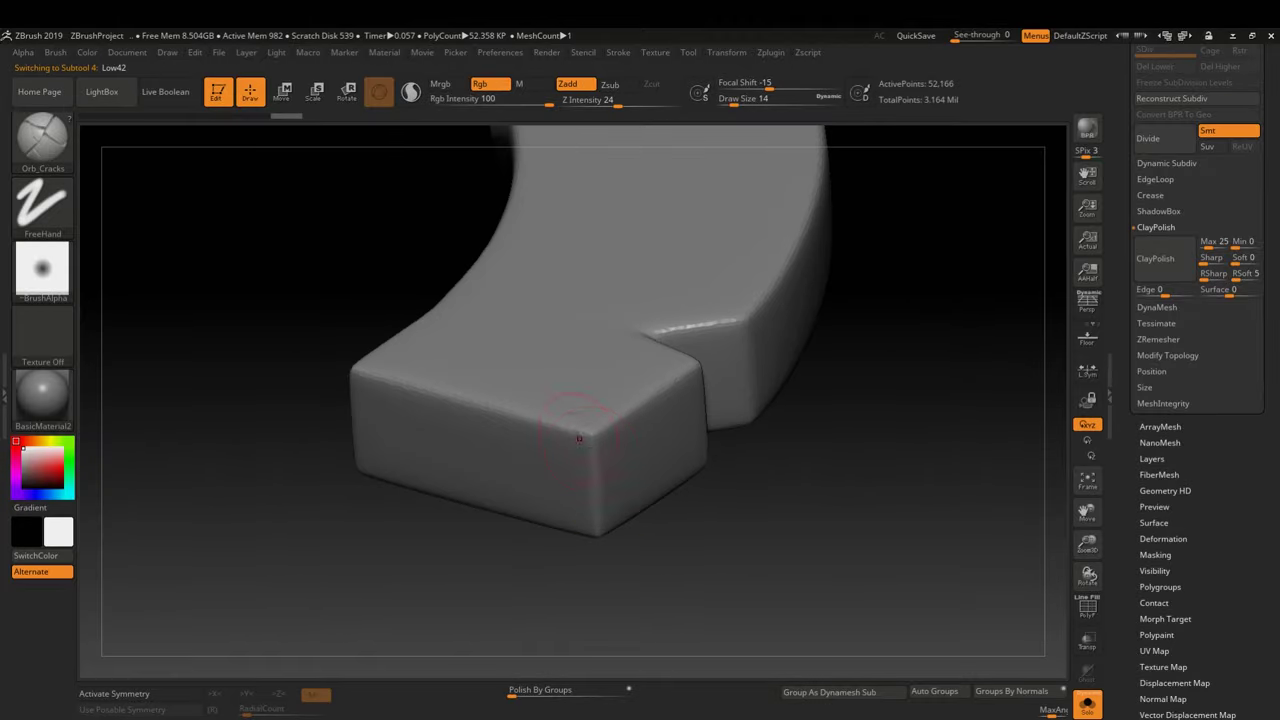
# Step: Chip the curved porch rail's edges with TrimDynamic, checking its notched end
pyautogui.press('b')
pyautogui.click(531, 154)
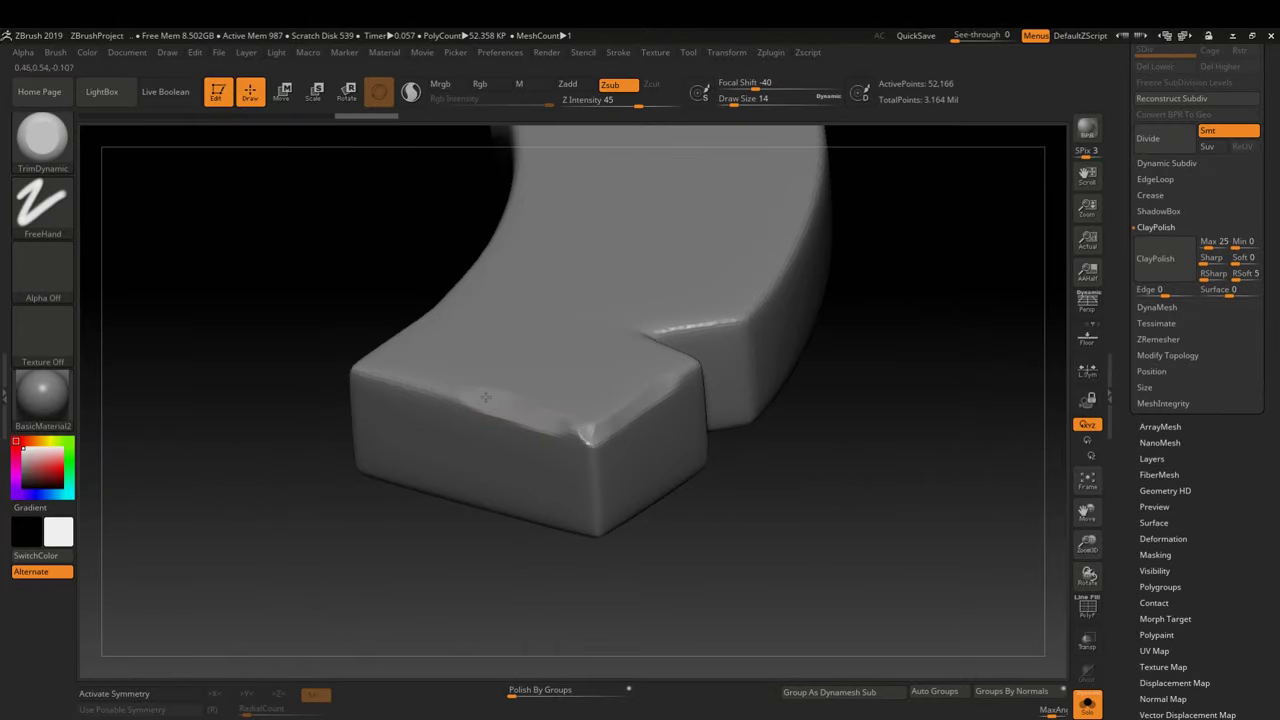
pyautogui.moveTo(598, 493); pyautogui.dragTo(707, 356, button='right')
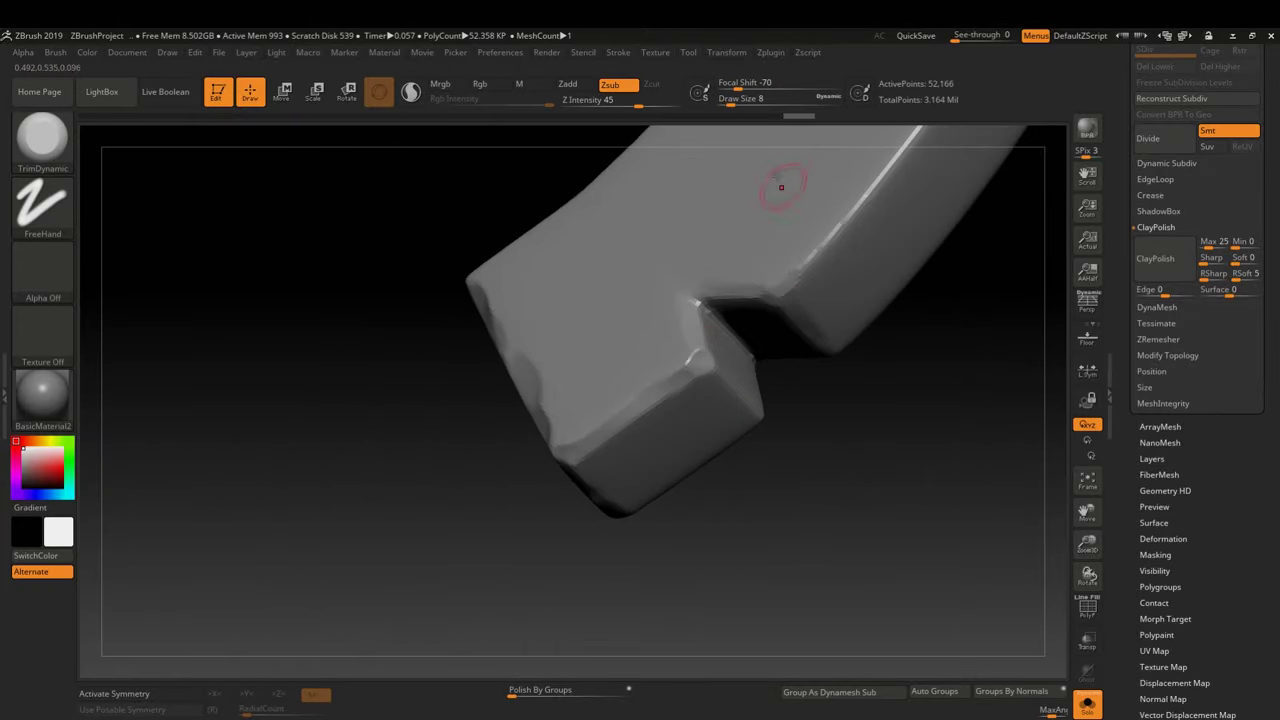
pyautogui.moveTo(737, 148); pyautogui.dragTo(730, 310, button='right')
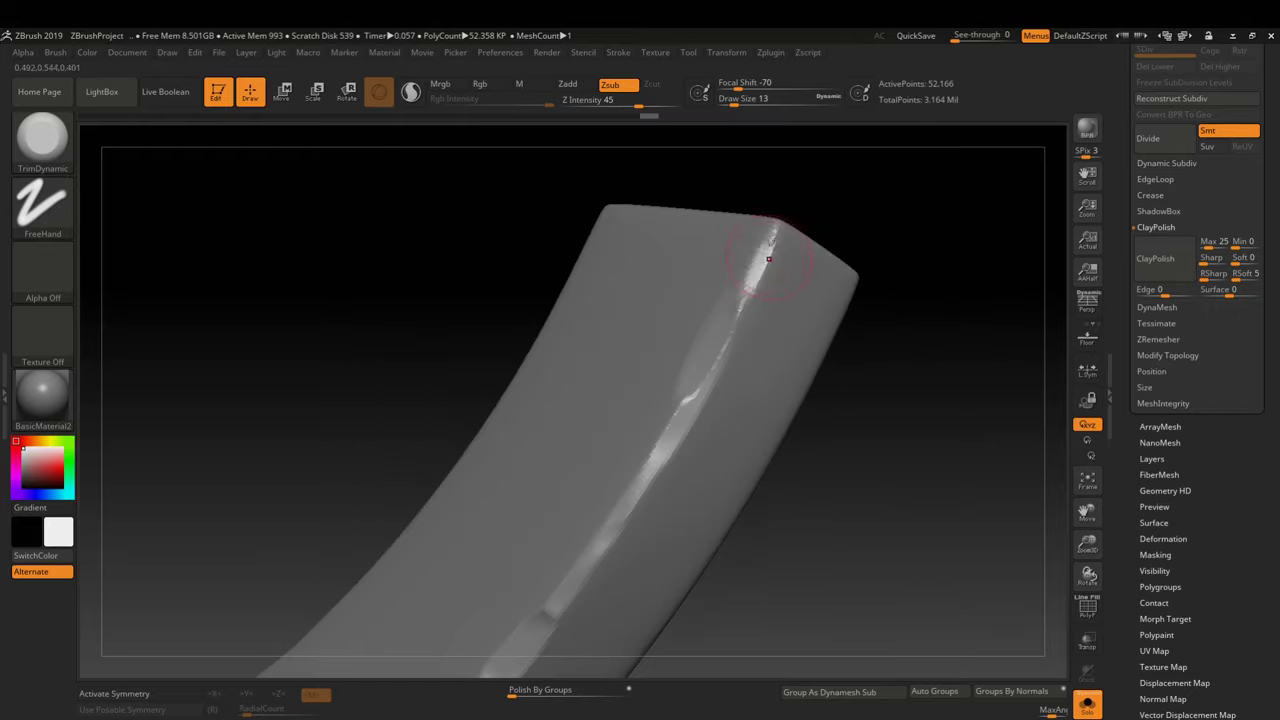
pyautogui.moveTo(760, 390)
pyautogui.mouseDown(button='right')
pyautogui.moveTo(665, 412)
pyautogui.moveTo(521, 491)
pyautogui.mouseUp(button='right')
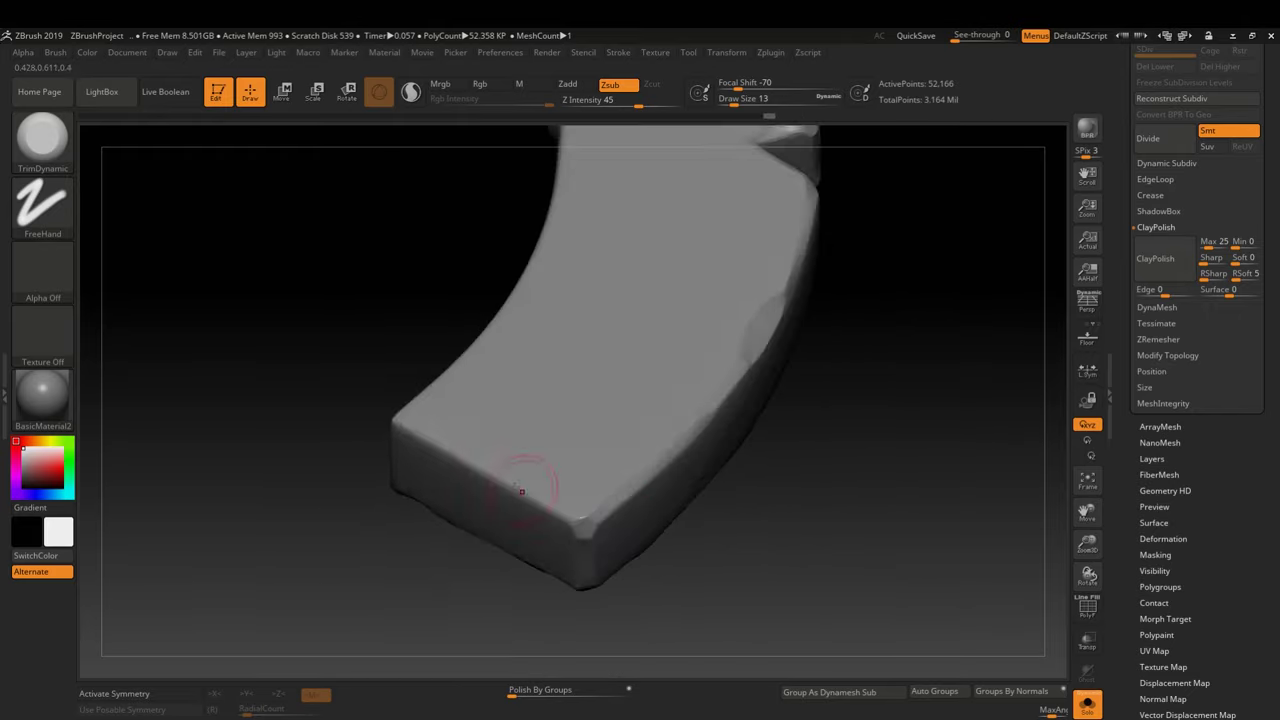
pyautogui.moveTo(631, 473); pyautogui.dragTo(543, 449, button='right')
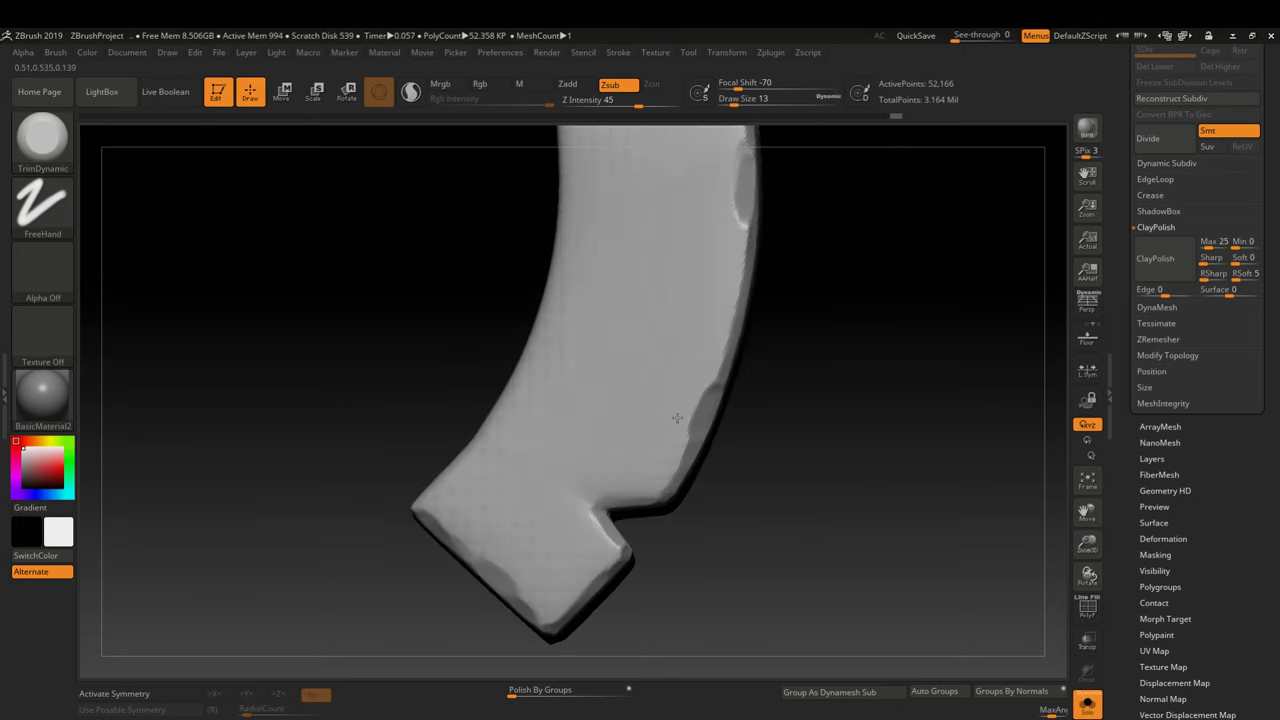
# Step: Solo and trim deck planks one after another, then show the whole mushroom house
pyautogui.hotkey('shift', 'ctrl', 's')
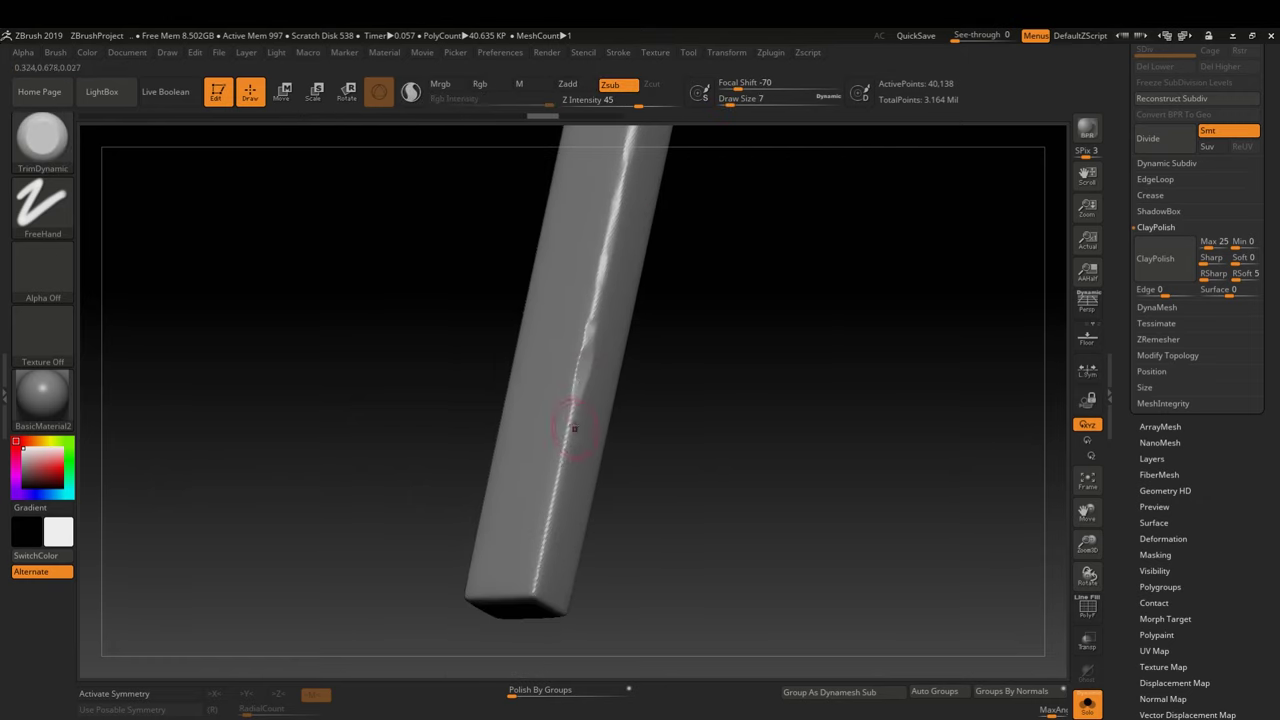
pyautogui.moveTo(609, 461); pyautogui.dragTo(583, 578, button='right')
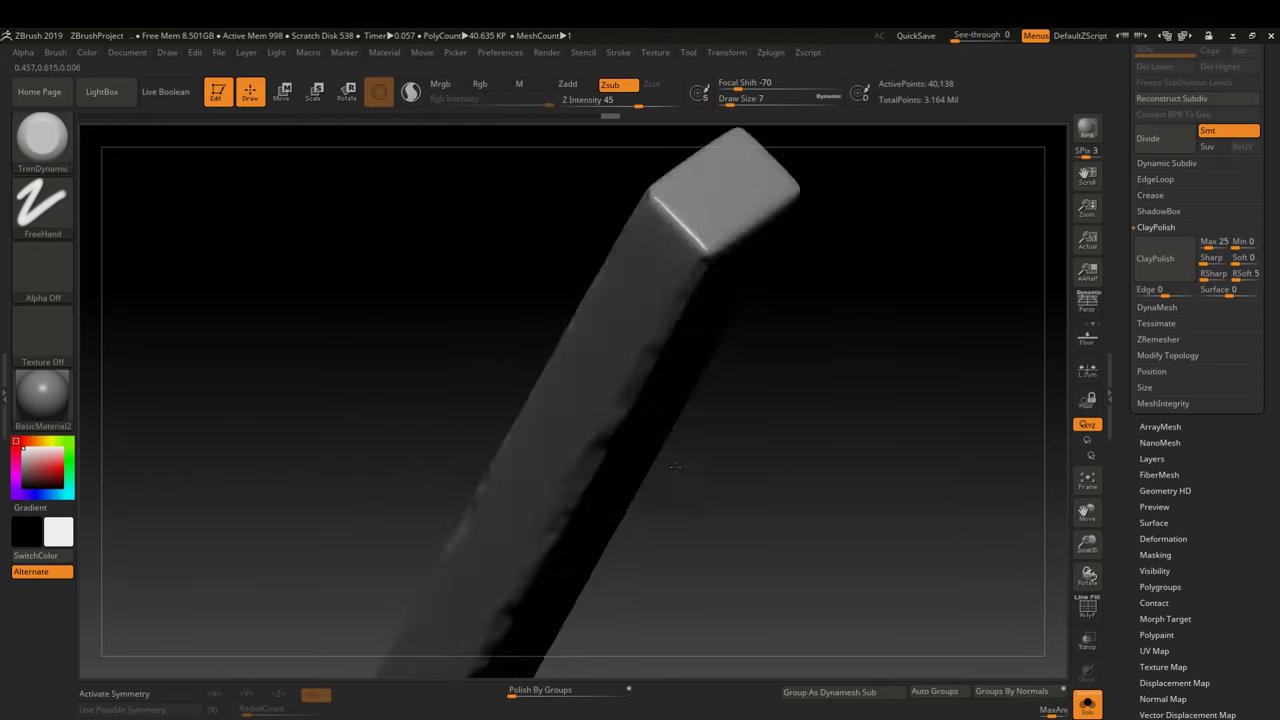
pyautogui.hotkey('alt', 'Up')
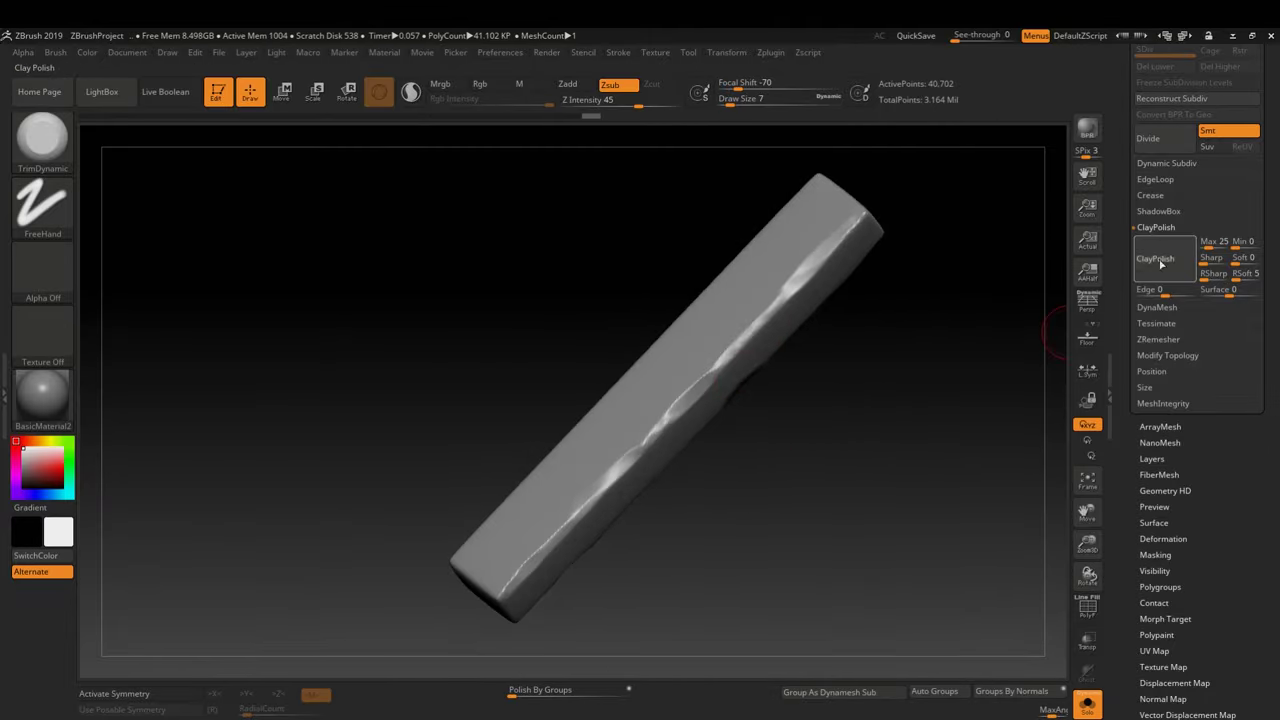
pyautogui.hotkey('shift', 'alt', 's')
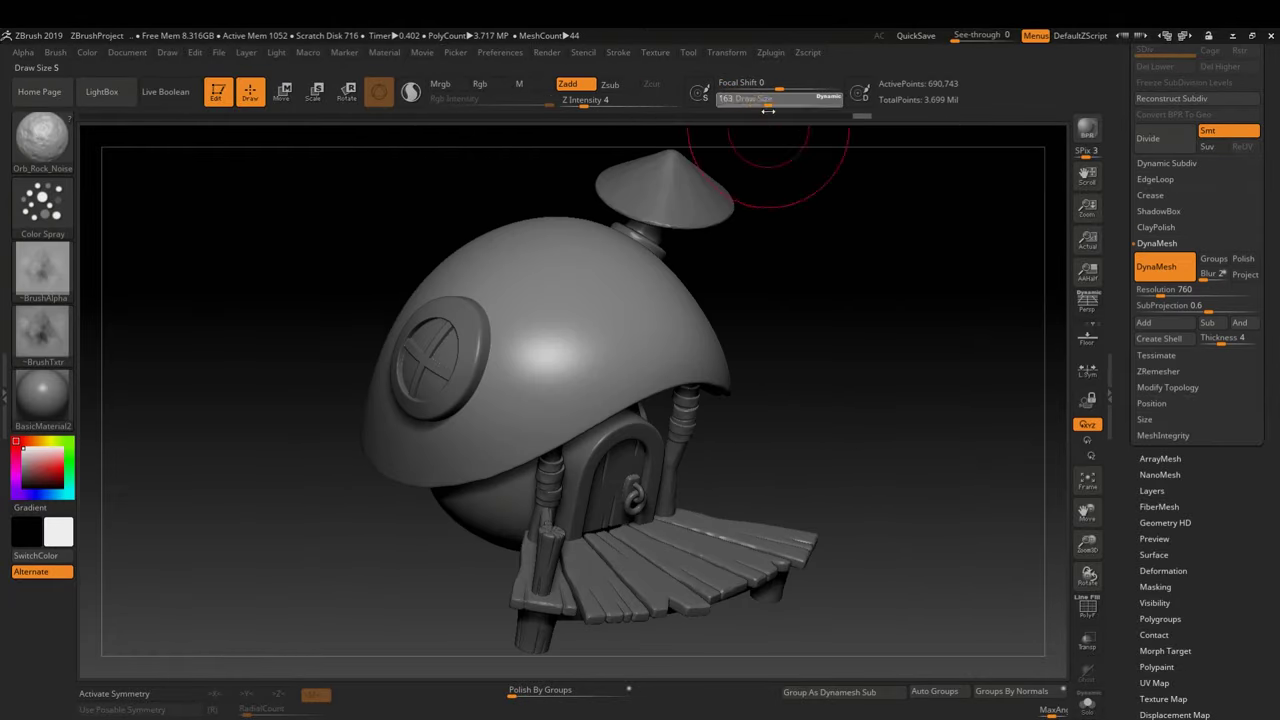
# Step: Carve a thin crack down the round body's lower front, near the cross emblem
pyautogui.moveTo(529, 385); pyautogui.dragTo(588, 106, button='right')
pyautogui.moveTo(655, 363)
pyautogui.mouseDown(button='right')
pyautogui.moveTo(603, 349)
pyautogui.moveTo(655, 390)
pyautogui.moveTo(827, 349)
pyautogui.moveTo(535, 300)
pyautogui.moveTo(470, 310)
pyautogui.mouseUp(button='right')
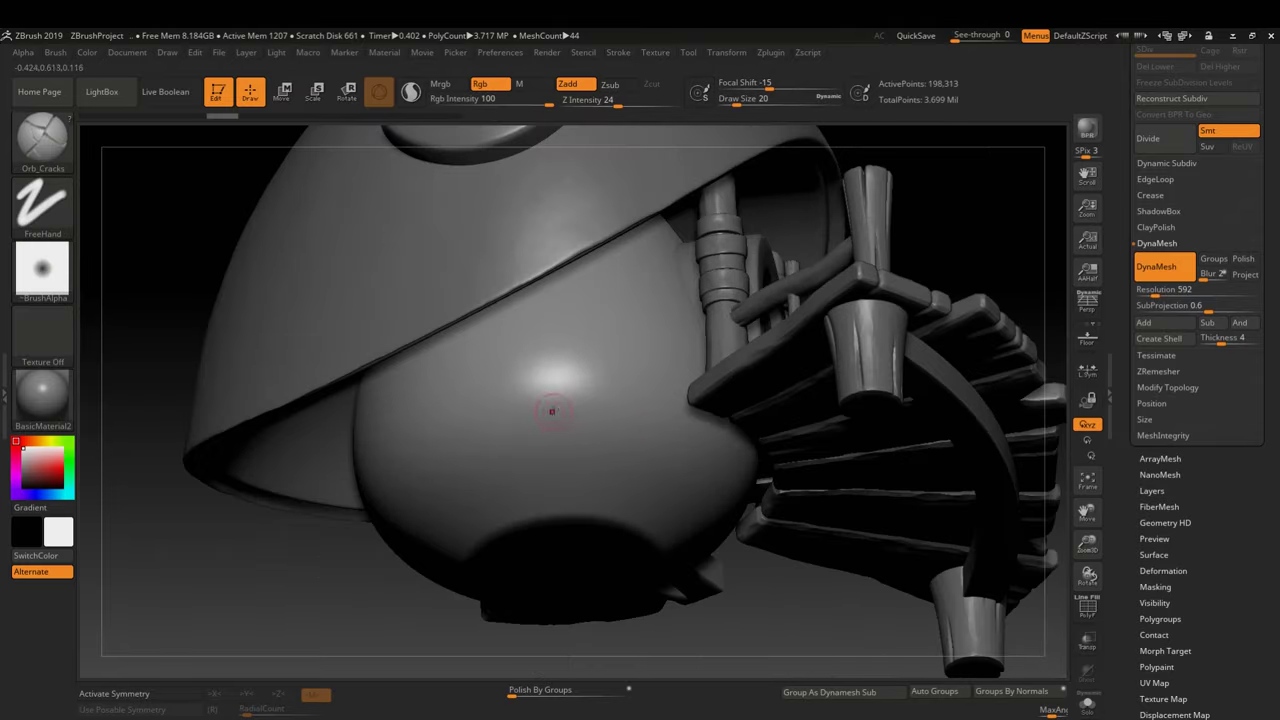
pyautogui.keyDown('alt'); pyautogui.moveTo(557, 532); pyautogui.dragTo(552, 461, button='right'); pyautogui.keyUp('alt')
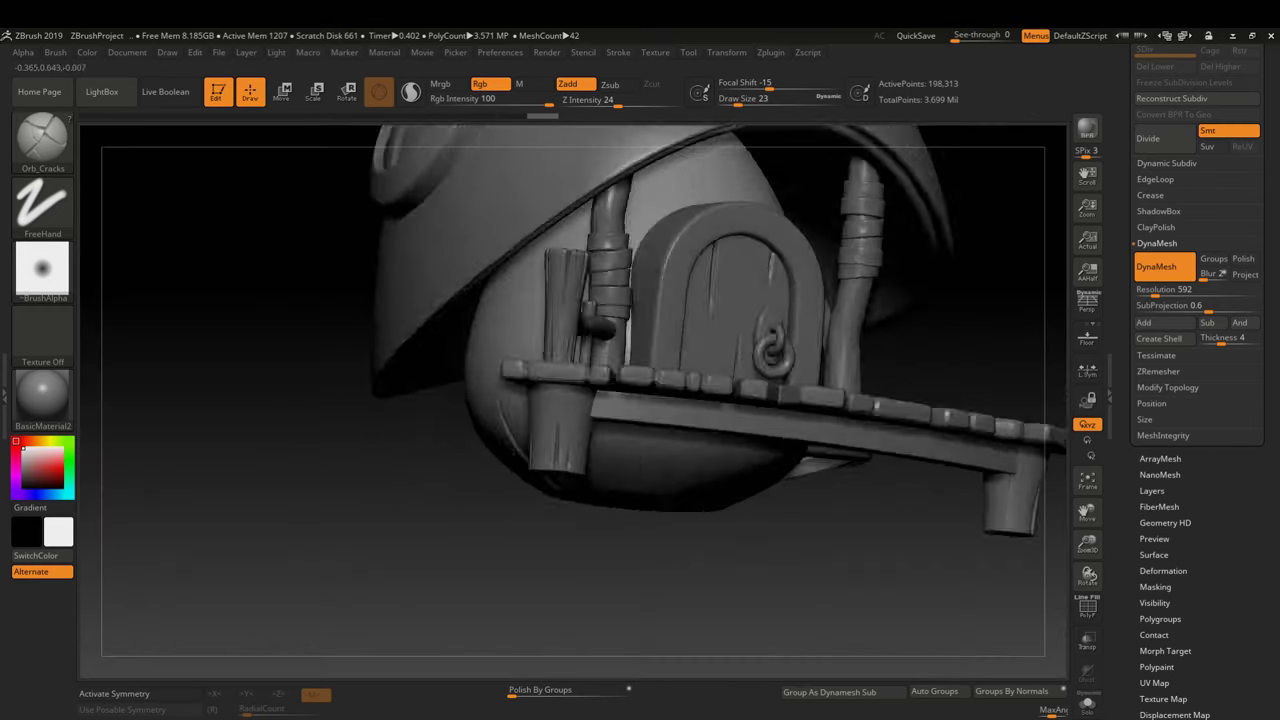
pyautogui.moveTo(470, 520)
pyautogui.mouseDown(button='right')
pyautogui.moveTo(608, 466)
pyautogui.moveTo(618, 345)
pyautogui.mouseUp(button='right')
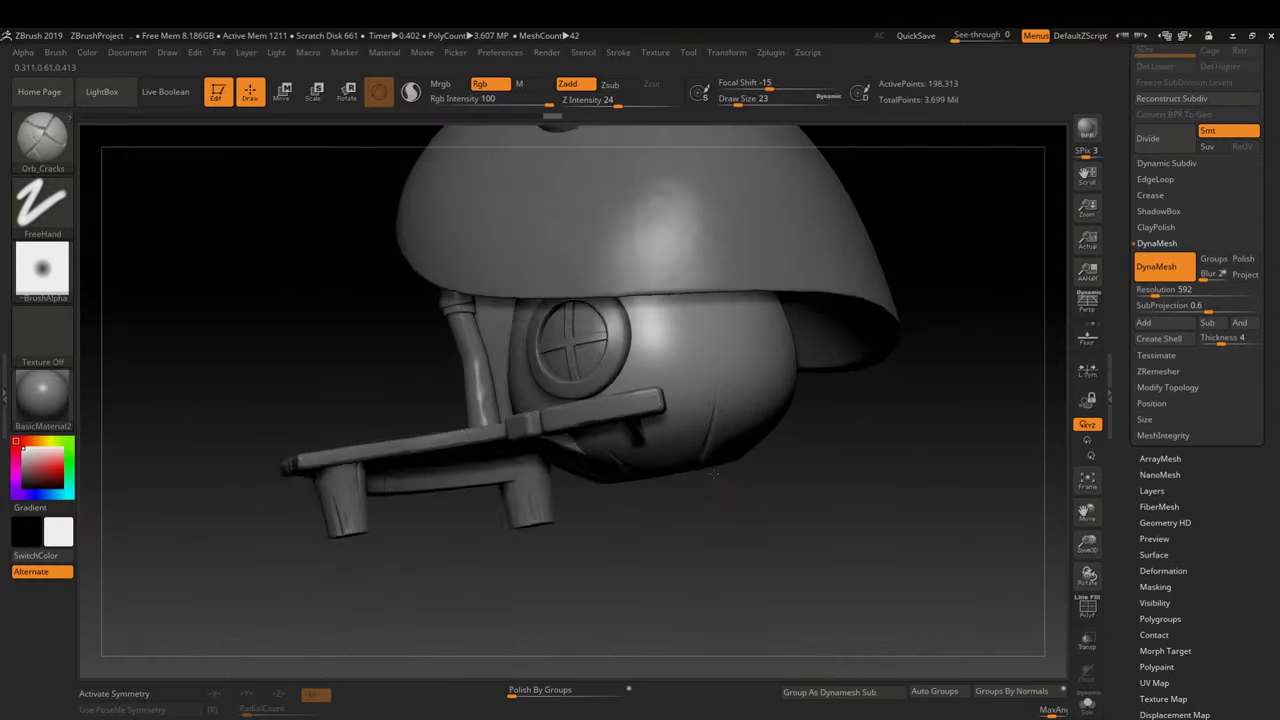
pyautogui.moveTo(729, 507); pyautogui.dragTo(782, 422)
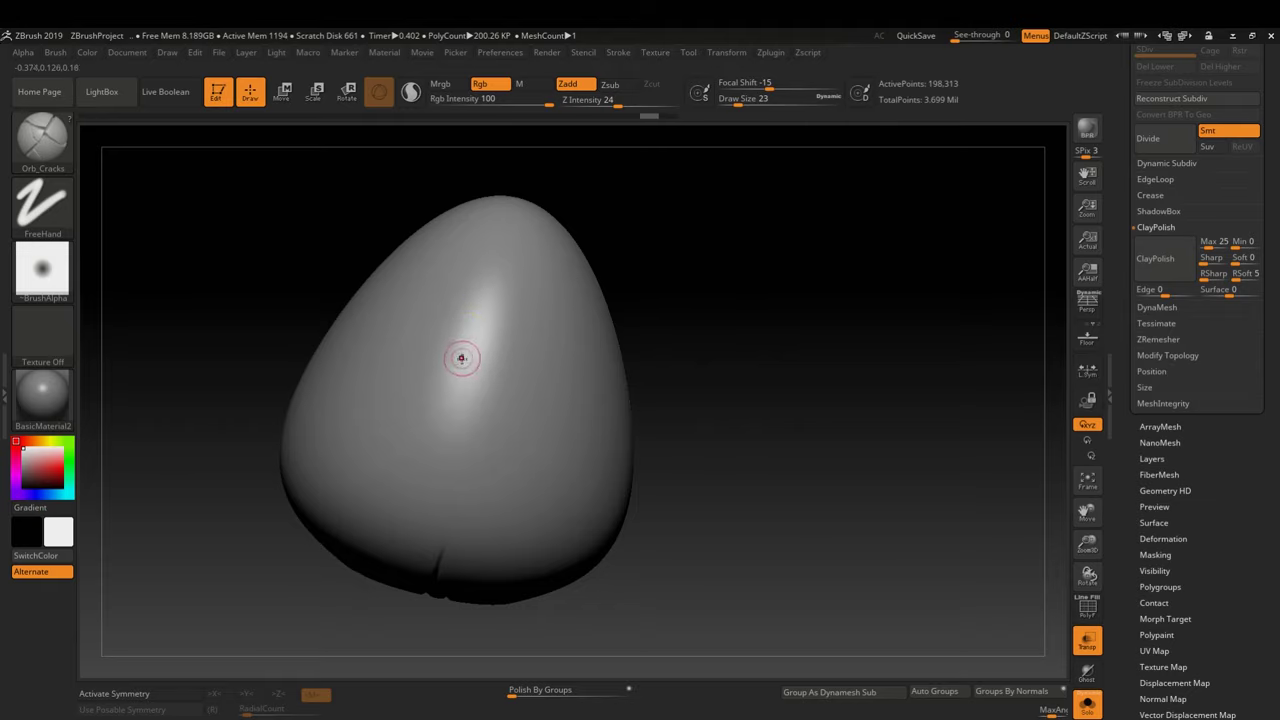
# Step: Turn off Transp and add Orb_Rock_Noise at Z Intensity 11 across the egg-shaped body
pyautogui.click(1087, 640)
pyautogui.click(1087, 705)
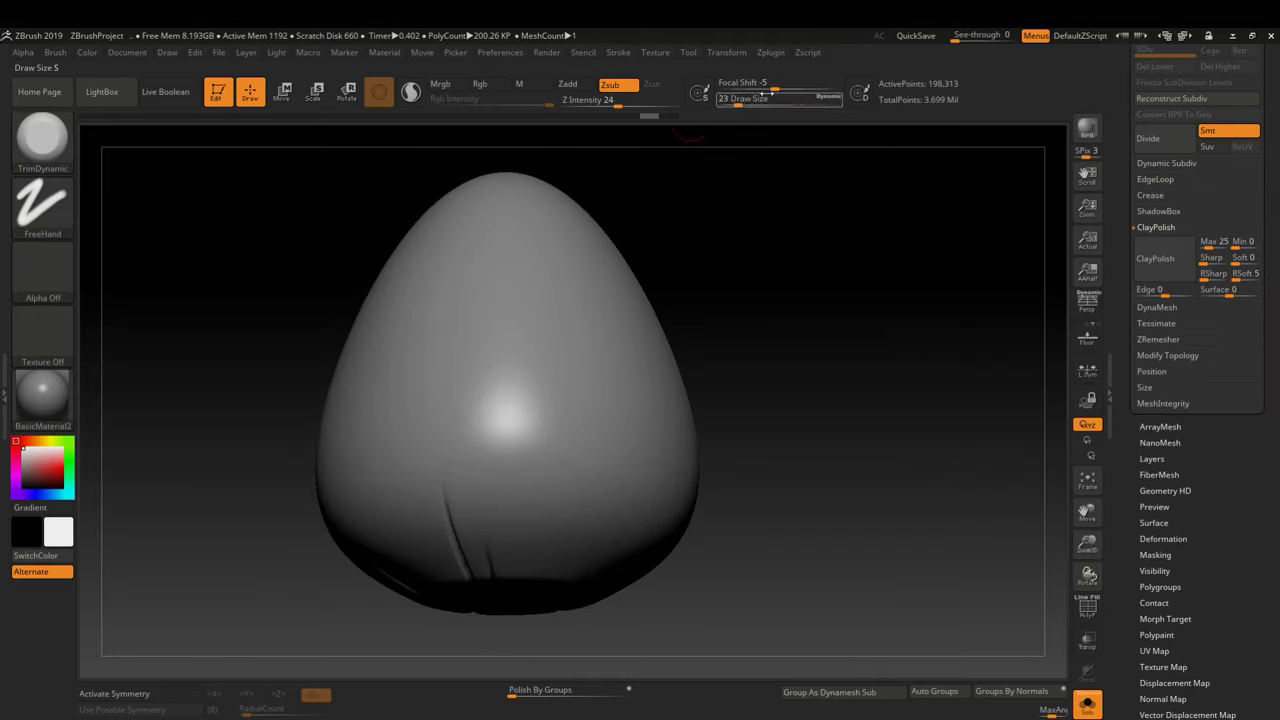
pyautogui.click(56, 138)
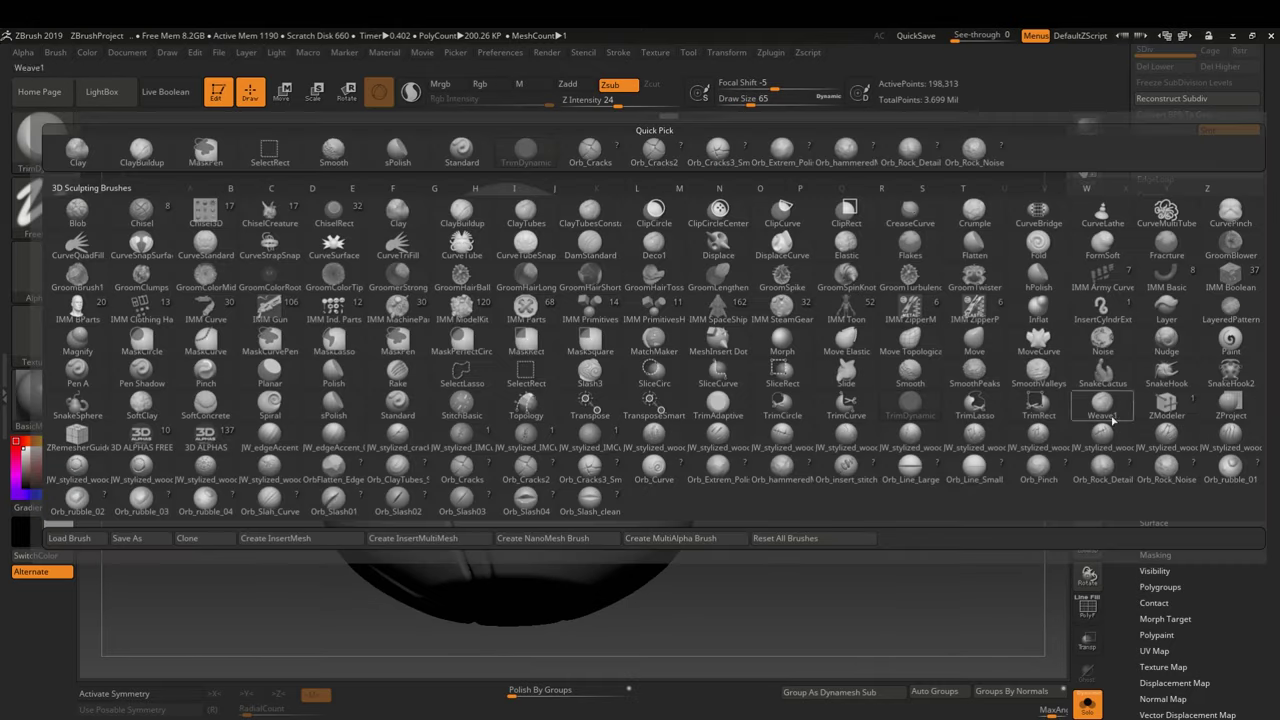
pyautogui.click(1166, 467)
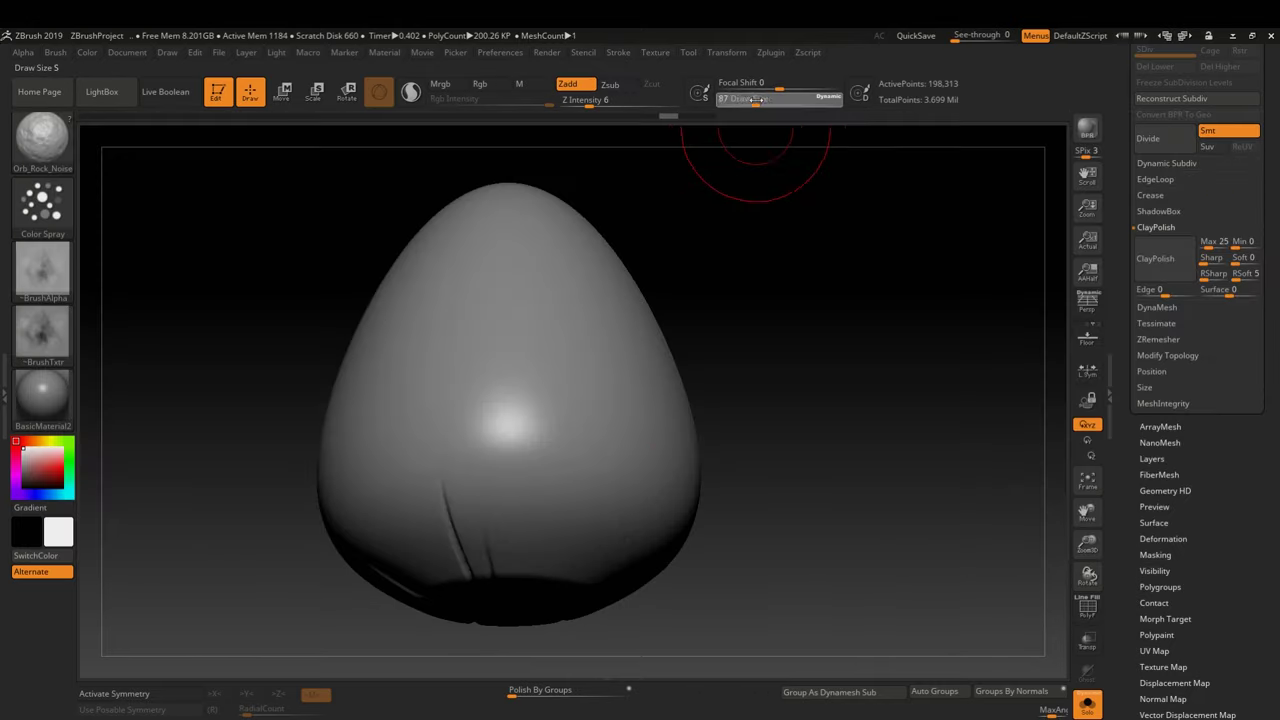
pyautogui.moveTo(590, 101); pyautogui.dragTo(598, 101)
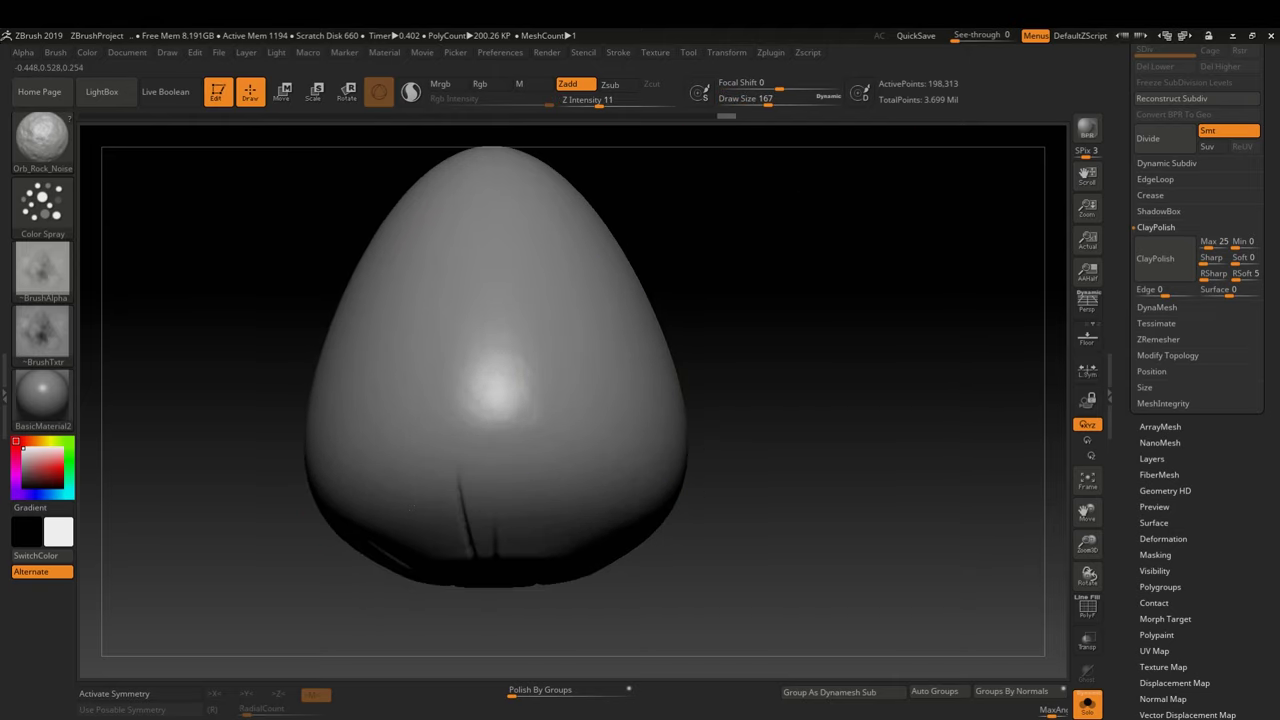
pyautogui.moveTo(543, 357); pyautogui.dragTo(713, 439)
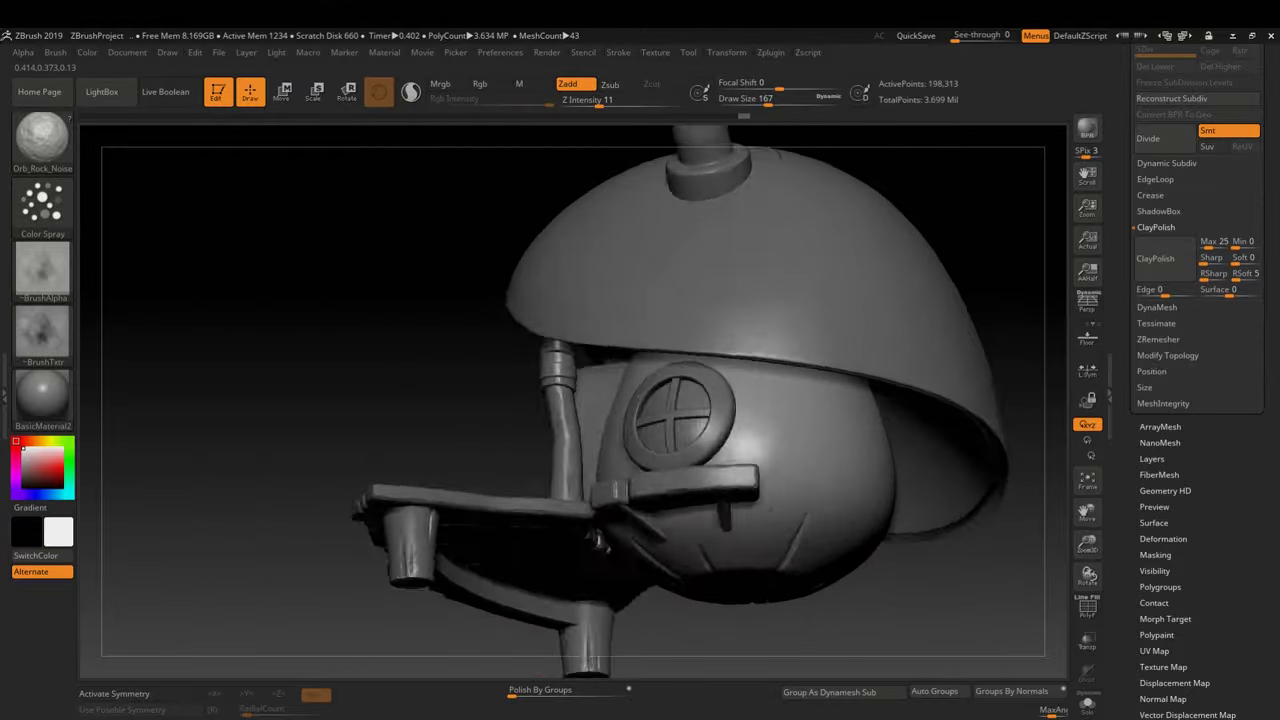
pyautogui.moveTo(598, 540); pyautogui.dragTo(567, 444)
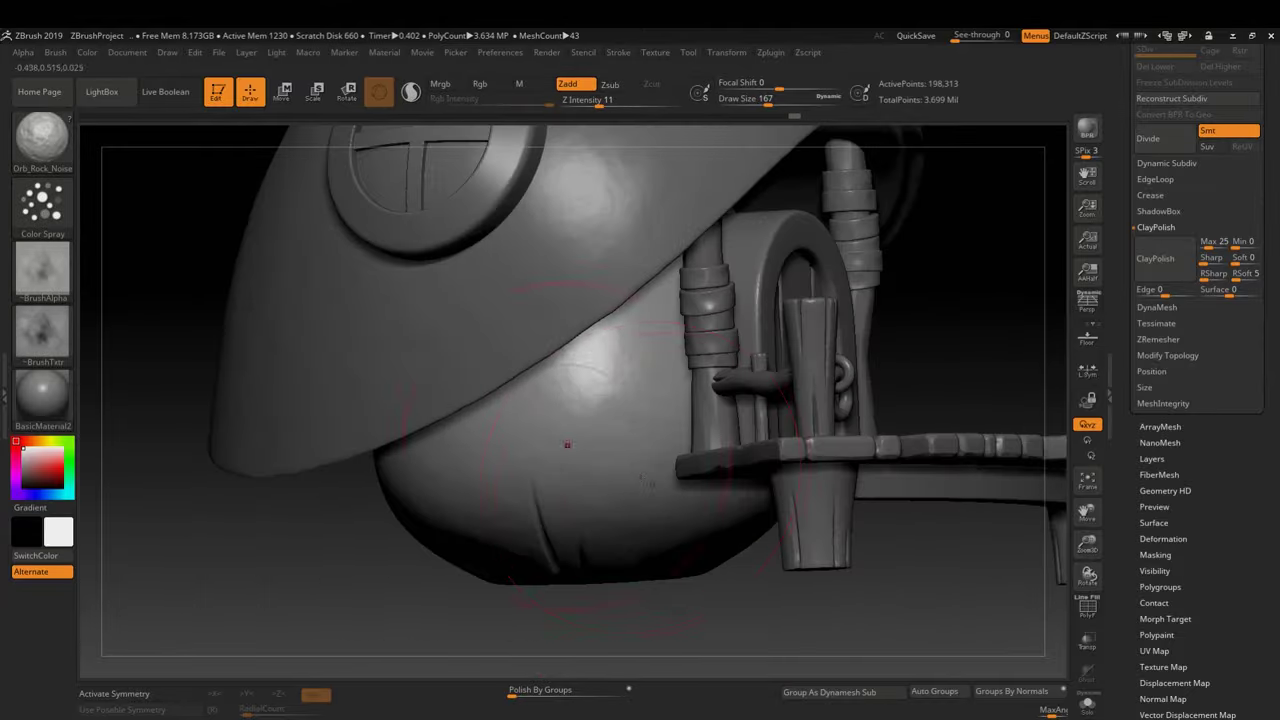
pyautogui.press('b')
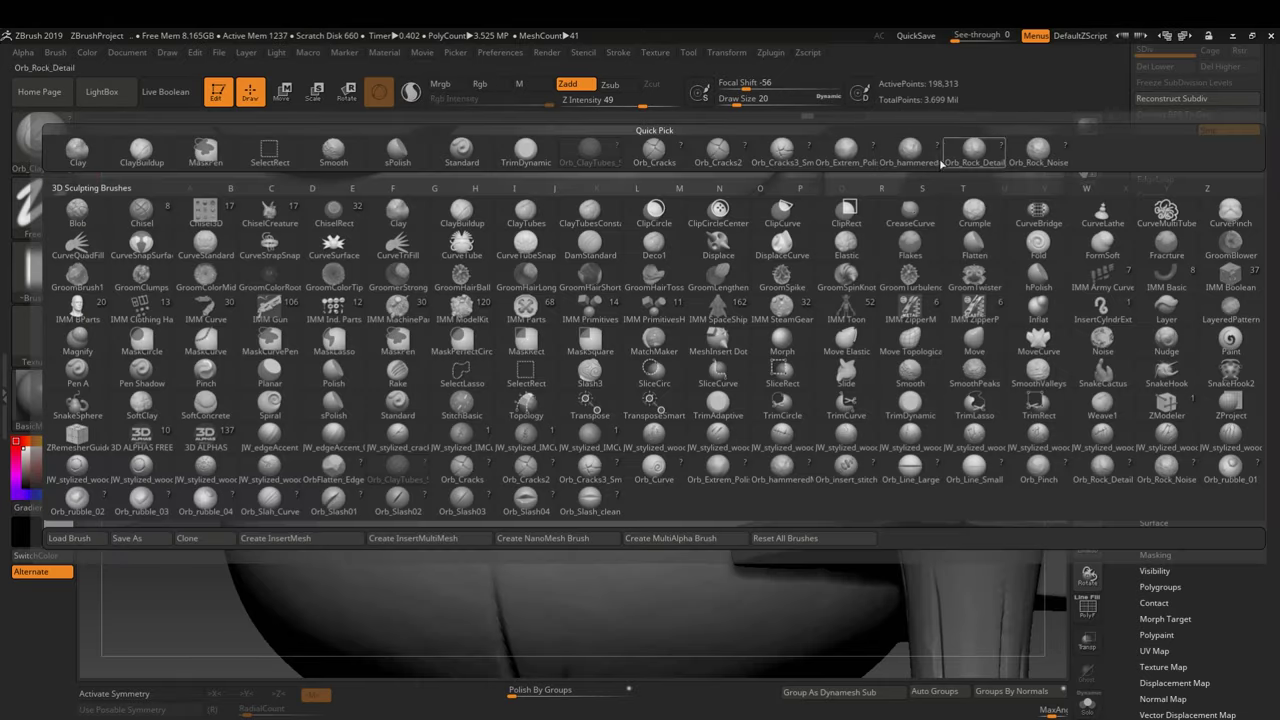
pyautogui.click(381, 452)
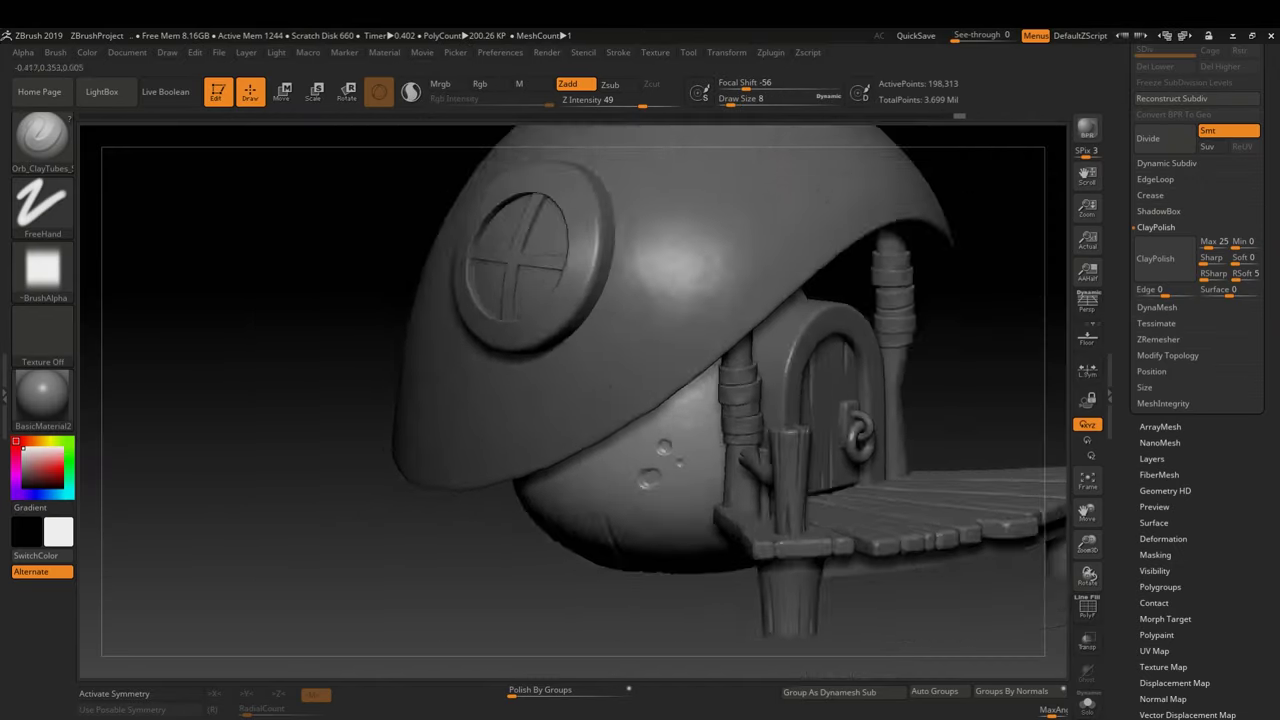
pyautogui.press('space')
pyautogui.press('space')
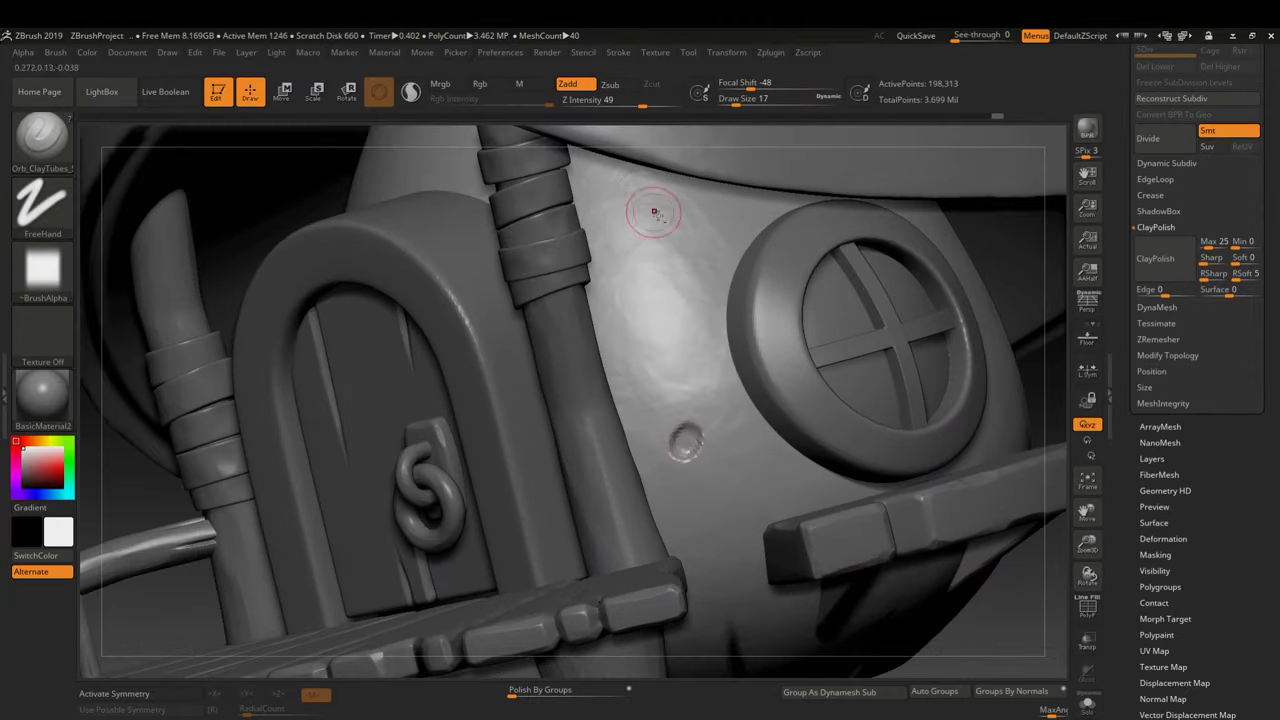
pyautogui.moveTo(689, 445); pyautogui.dragTo(790, 317)
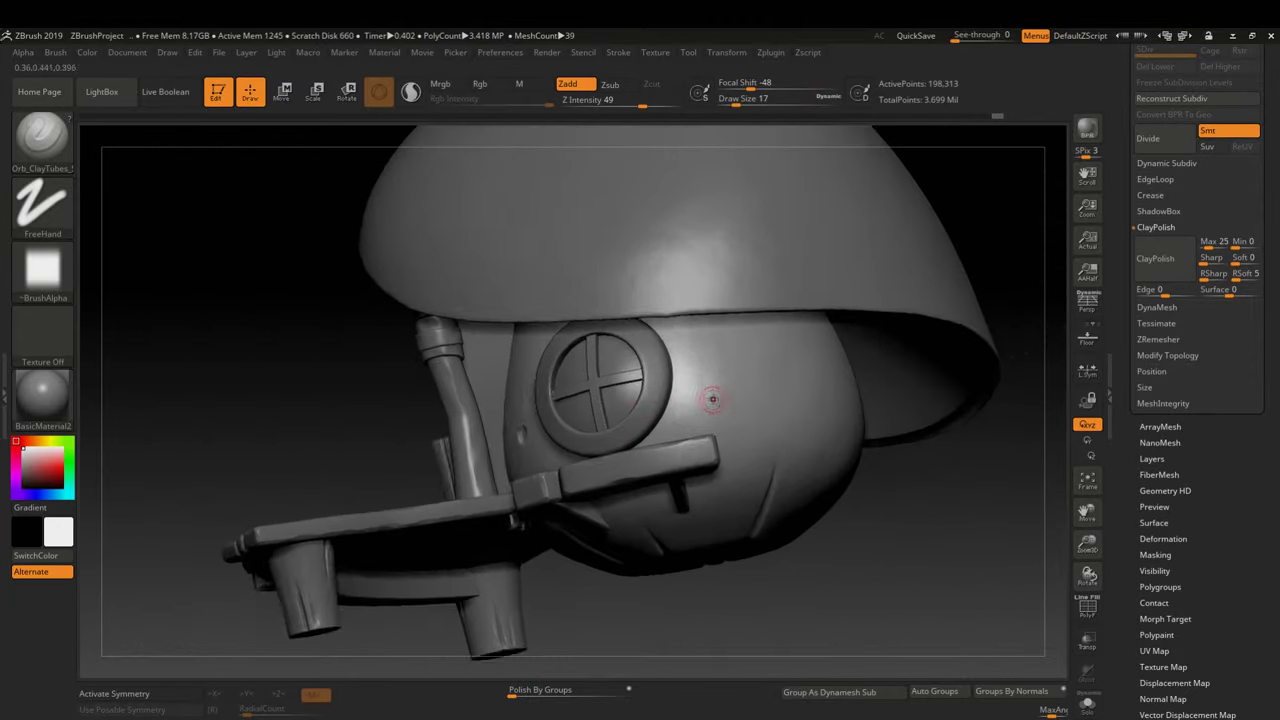
pyautogui.keyDown('alt'); pyautogui.moveTo(813, 368); pyautogui.dragTo(800, 300); pyautogui.keyUp('alt')
pyautogui.moveTo(737, 104); pyautogui.dragTo(733, 99)
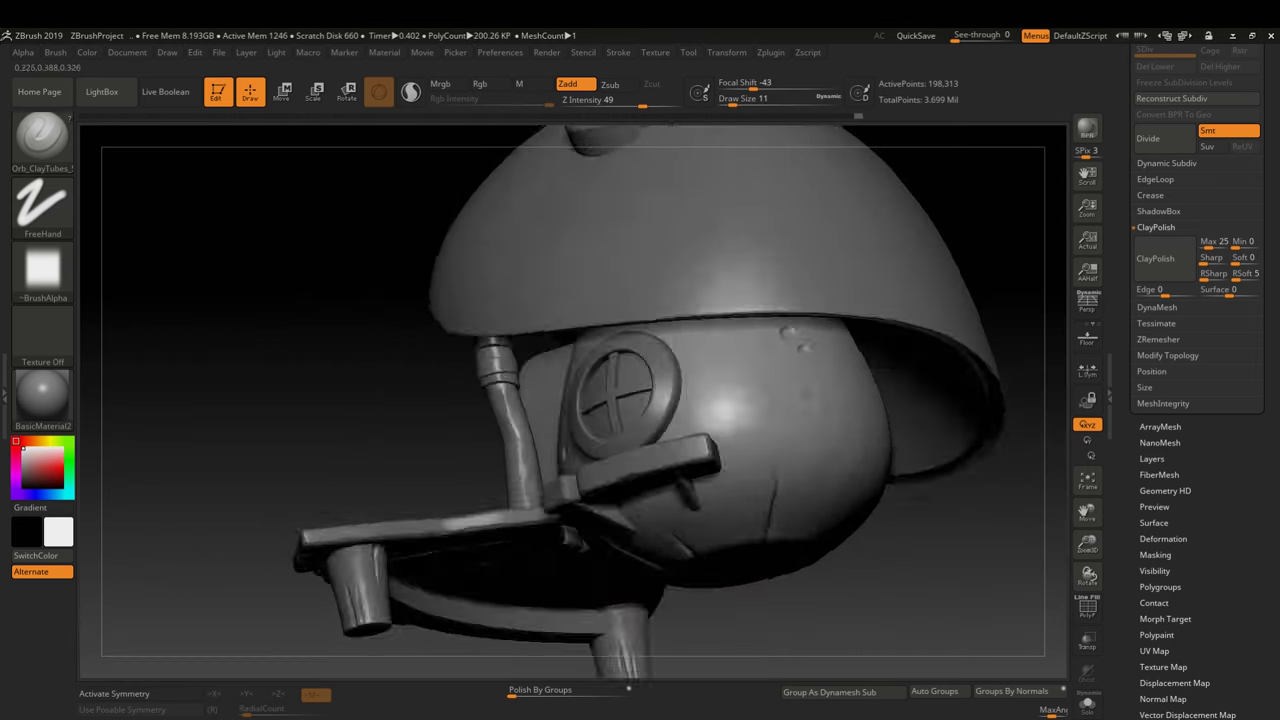
pyautogui.moveTo(805, 333)
pyautogui.mouseDown()
pyautogui.moveTo(777, 394)
pyautogui.moveTo(658, 430)
pyautogui.moveTo(608, 528)
pyautogui.moveTo(620, 512)
pyautogui.moveTo(504, 425)
pyautogui.moveTo(560, 400)
pyautogui.moveTo(540, 300)
pyautogui.mouseUp()
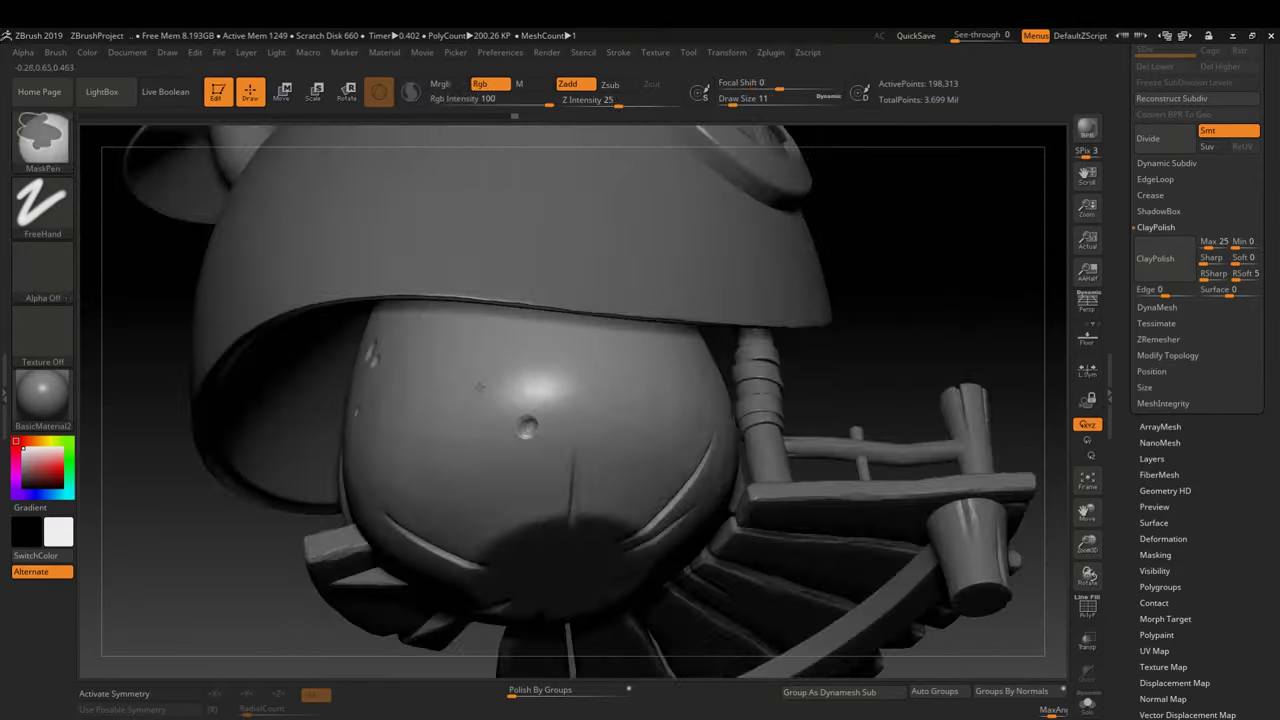
pyautogui.moveTo(527, 427)
pyautogui.mouseDown()
pyautogui.moveTo(543, 443)
pyautogui.moveTo(542, 400)
pyautogui.mouseUp()
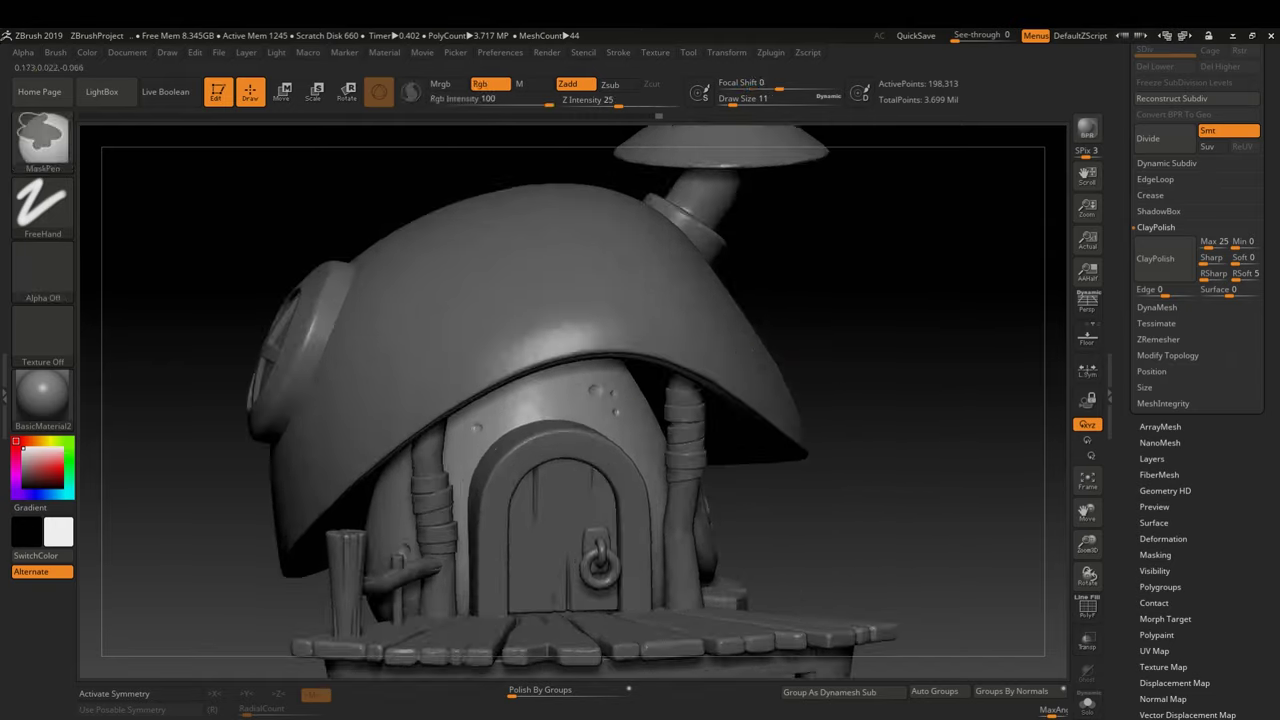
pyautogui.click(1088, 703)
pyautogui.click(525, 152)
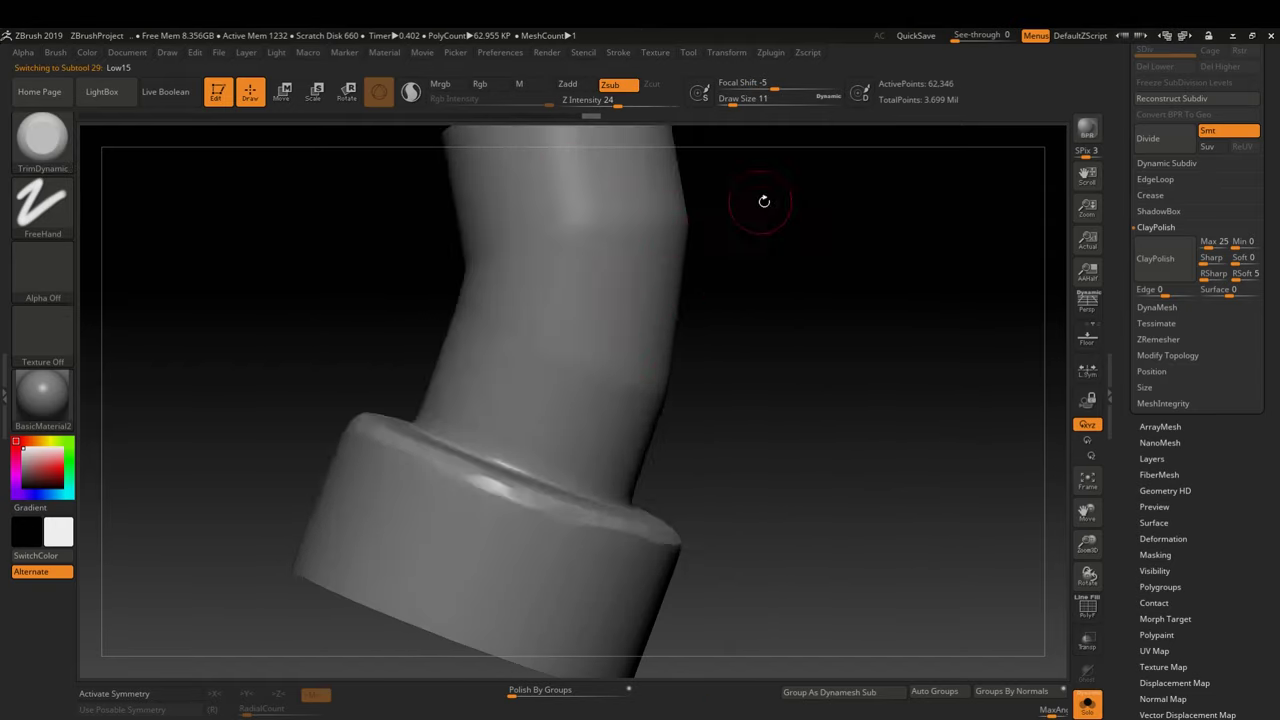
pyautogui.moveTo(763, 200)
pyautogui.mouseDown()
pyautogui.moveTo(720, 234)
pyautogui.moveTo(617, 230)
pyautogui.mouseUp()
pyautogui.moveTo(601, 119)
pyautogui.mouseDown()
pyautogui.moveTo(1016, 116)
pyautogui.moveTo(769, 116)
pyautogui.moveTo(582, 183)
pyautogui.mouseUp()
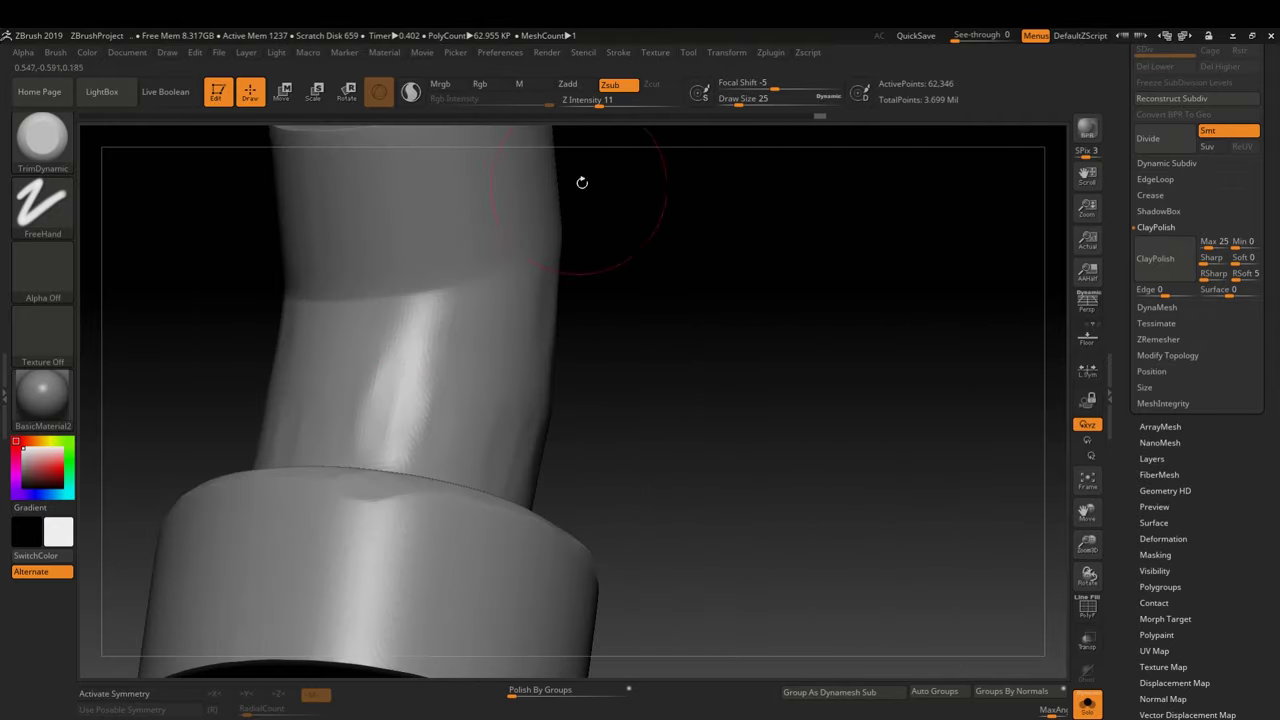
pyautogui.moveTo(363, 352)
pyautogui.mouseDown()
pyautogui.moveTo(586, 306)
pyautogui.moveTo(730, 140)
pyautogui.mouseUp()
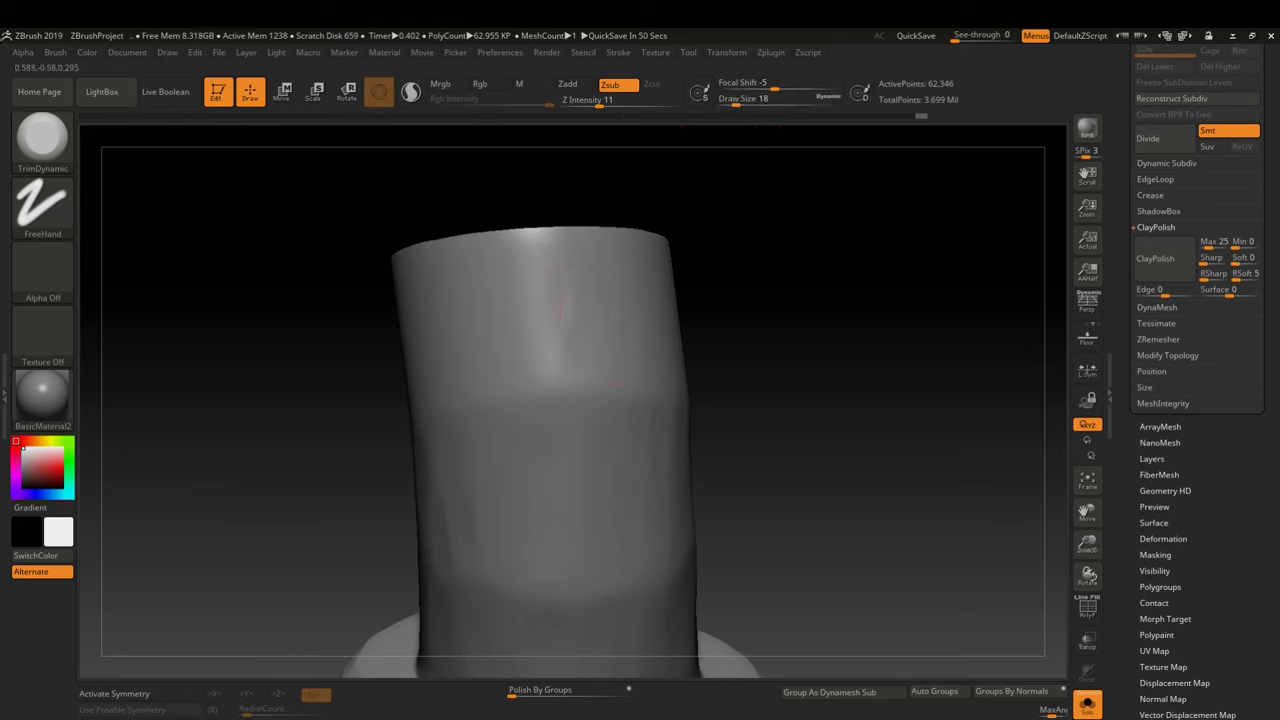
pyautogui.moveTo(921, 116)
pyautogui.mouseDown()
pyautogui.moveTo(985, 116)
pyautogui.moveTo(760, 240)
pyautogui.moveTo(757, 271)
pyautogui.moveTo(728, 282)
pyautogui.moveTo(925, 445)
pyautogui.moveTo(837, 329)
pyautogui.moveTo(876, 318)
pyautogui.mouseUp()
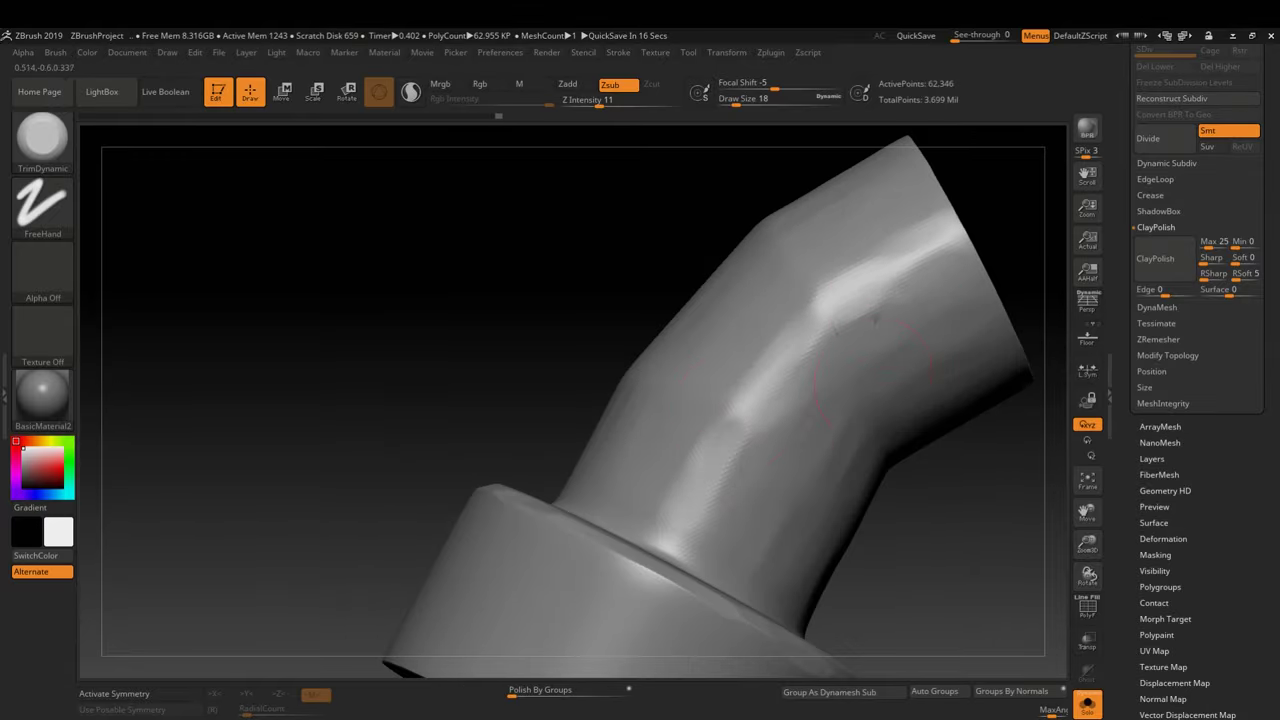
pyautogui.moveTo(872, 370)
pyautogui.mouseDown()
pyautogui.moveTo(871, 386)
pyautogui.moveTo(865, 357)
pyautogui.moveTo(908, 354)
pyautogui.moveTo(931, 443)
pyautogui.moveTo(885, 540)
pyautogui.mouseUp()
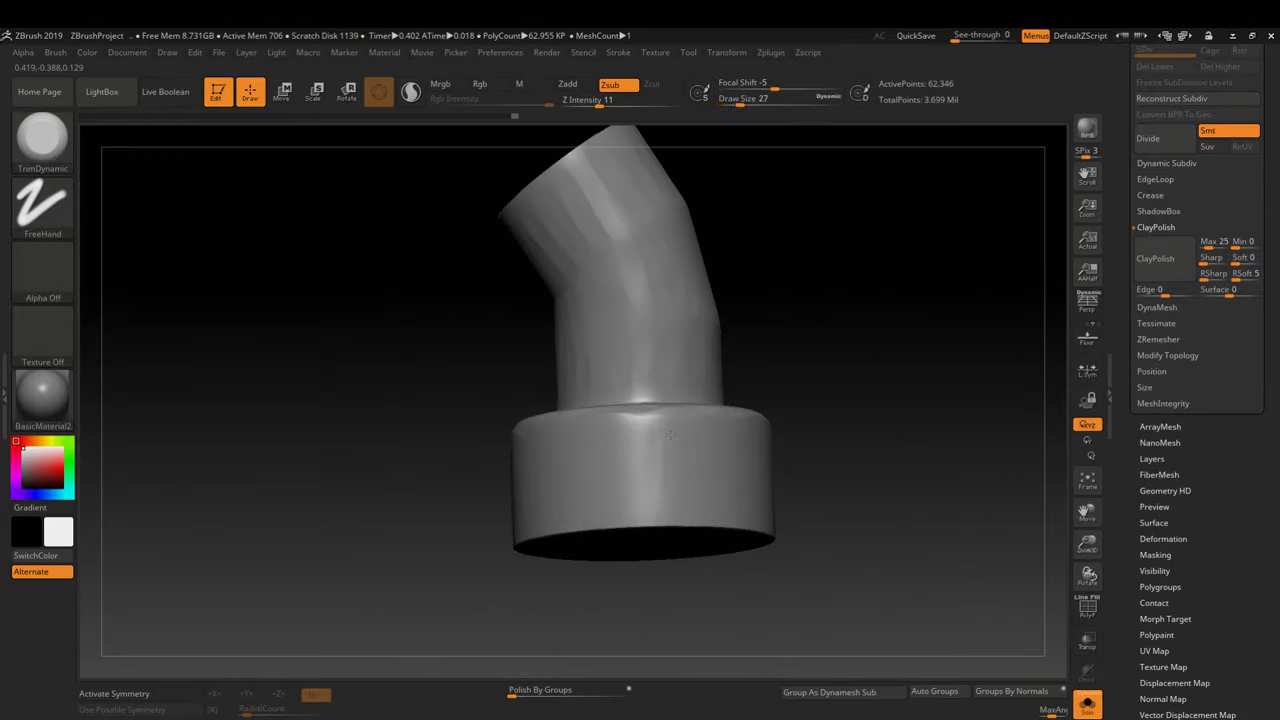
pyautogui.moveTo(670, 435)
pyautogui.mouseDown()
pyautogui.moveTo(920, 414)
pyautogui.moveTo(958, 366)
pyautogui.moveTo(700, 449)
pyautogui.moveTo(983, 440)
pyautogui.moveTo(728, 504)
pyautogui.moveTo(665, 429)
pyautogui.moveTo(707, 508)
pyautogui.mouseUp()
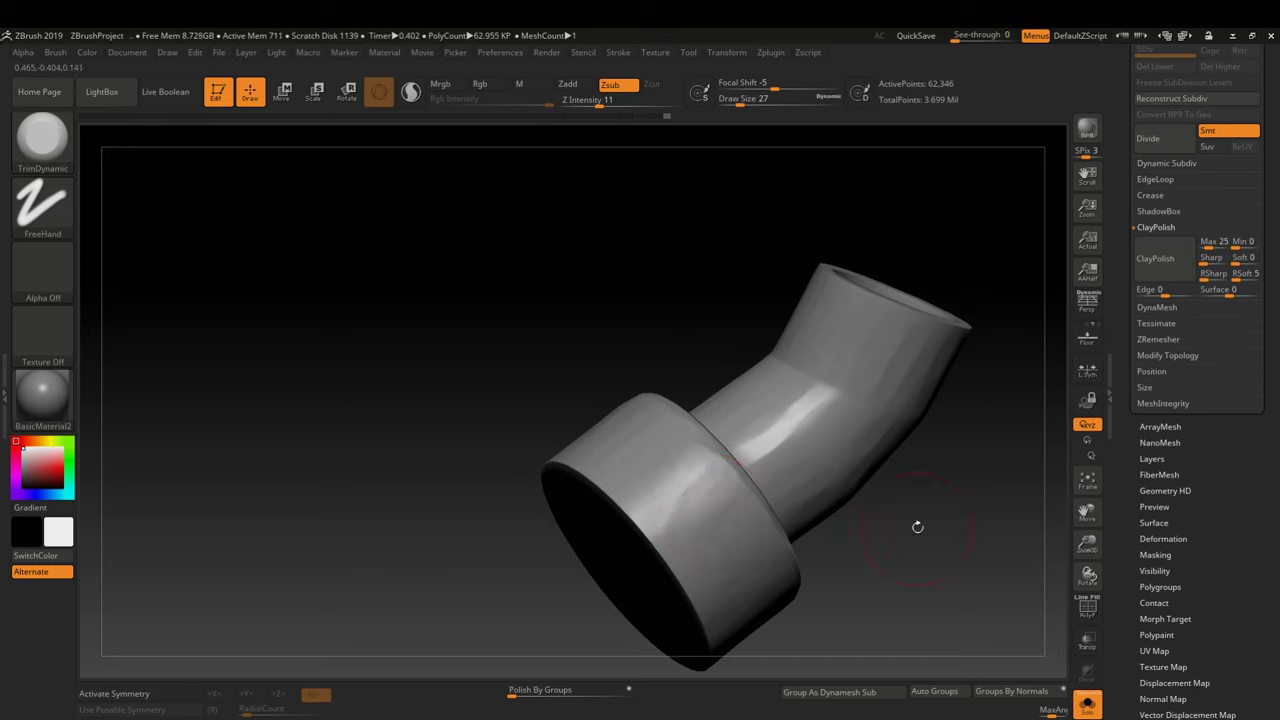
pyautogui.moveTo(917, 526)
pyautogui.mouseDown()
pyautogui.moveTo(529, 509)
pyautogui.moveTo(943, 366)
pyautogui.moveTo(842, 436)
pyautogui.moveTo(900, 480)
pyautogui.mouseUp()
pyautogui.hotkey('shift', 'ctrl', 's')
pyautogui.moveTo(951, 523)
pyautogui.mouseDown()
pyautogui.moveTo(847, 357)
pyautogui.moveTo(817, 409)
pyautogui.moveTo(869, 374)
pyautogui.moveTo(863, 405)
pyautogui.moveTo(834, 400)
pyautogui.moveTo(873, 403)
pyautogui.mouseUp()
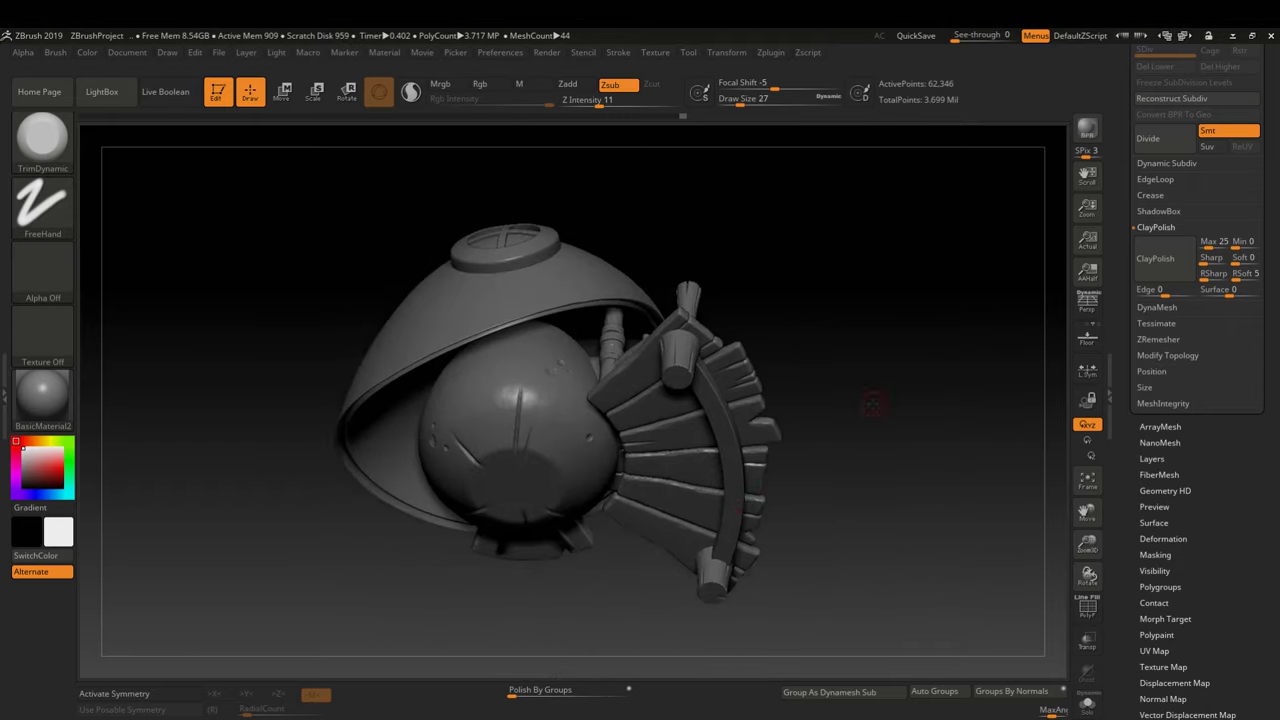
# Step: Solo the Low8 porch beam, orbit to inspect it, then restore the full house
pyautogui.keyDown('alt'); pyautogui.click(745, 430); pyautogui.keyUp('alt')
pyautogui.hotkey('shift', 'ctrl', 's')
pyautogui.moveTo(1088, 480); pyautogui.dragTo(656, 481)
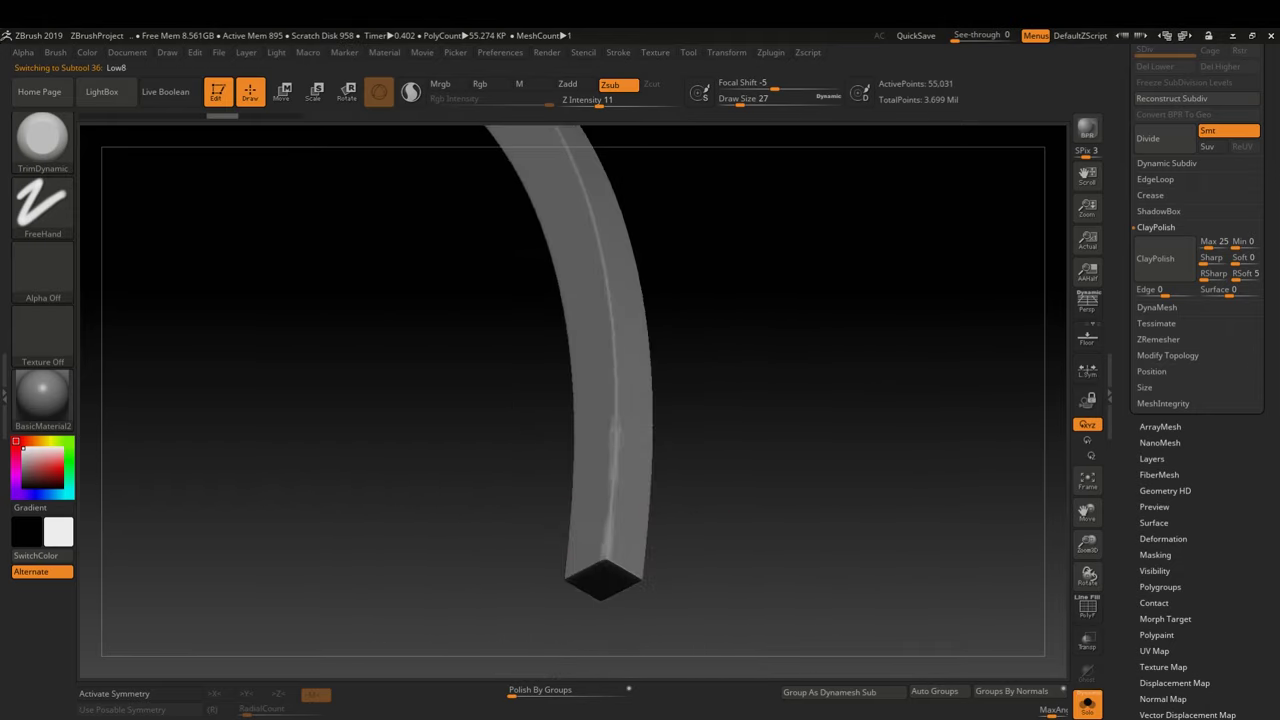
pyautogui.moveTo(740, 420); pyautogui.dragTo(749, 386)
pyautogui.moveTo(752, 99); pyautogui.dragTo(737, 100)
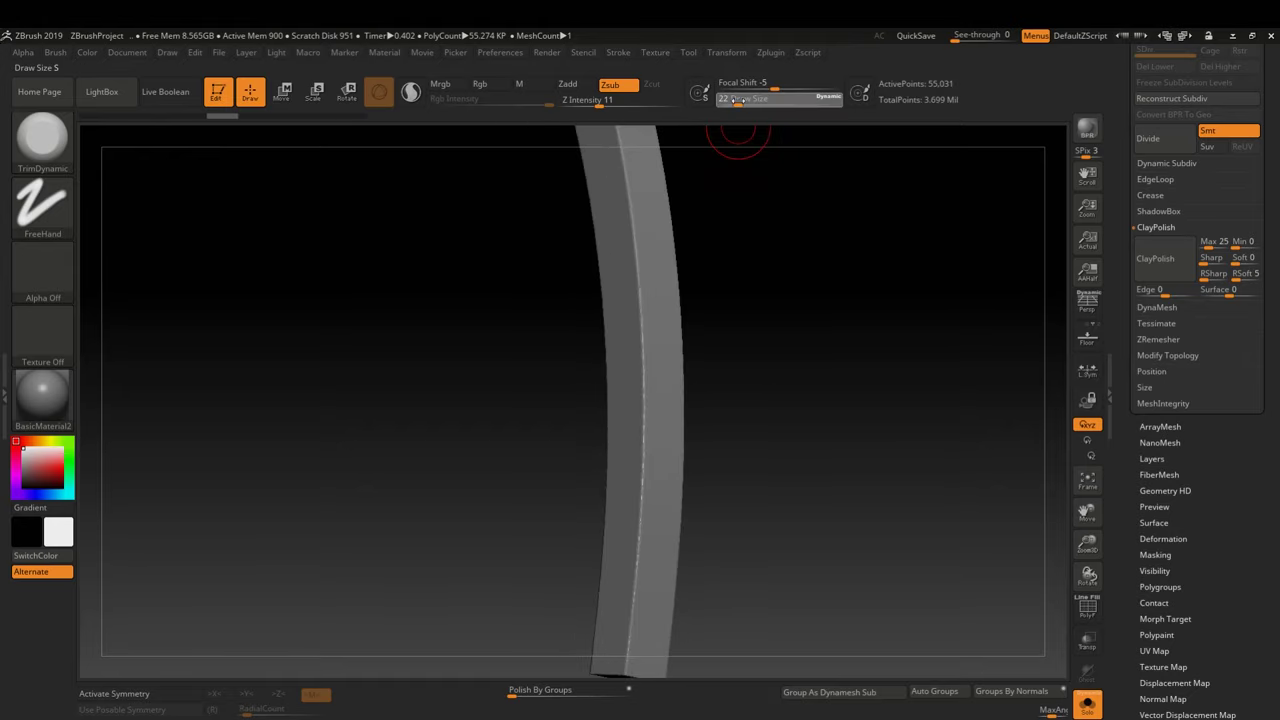
pyautogui.moveTo(636, 200); pyautogui.dragTo(679, 255)
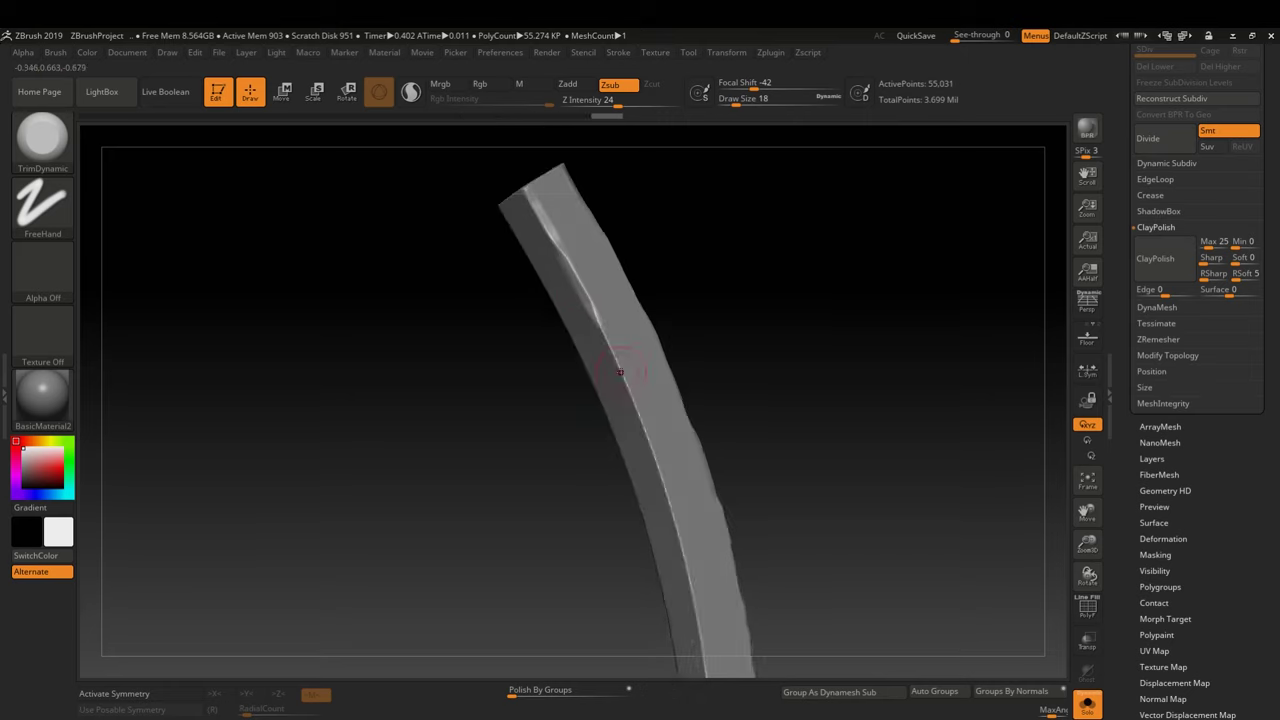
pyautogui.moveTo(620, 372)
pyautogui.mouseDown()
pyautogui.moveTo(716, 570)
pyautogui.moveTo(714, 494)
pyautogui.moveTo(857, 408)
pyautogui.moveTo(884, 483)
pyautogui.mouseUp()
pyautogui.hotkey('ctrl', 'shift', 'x')
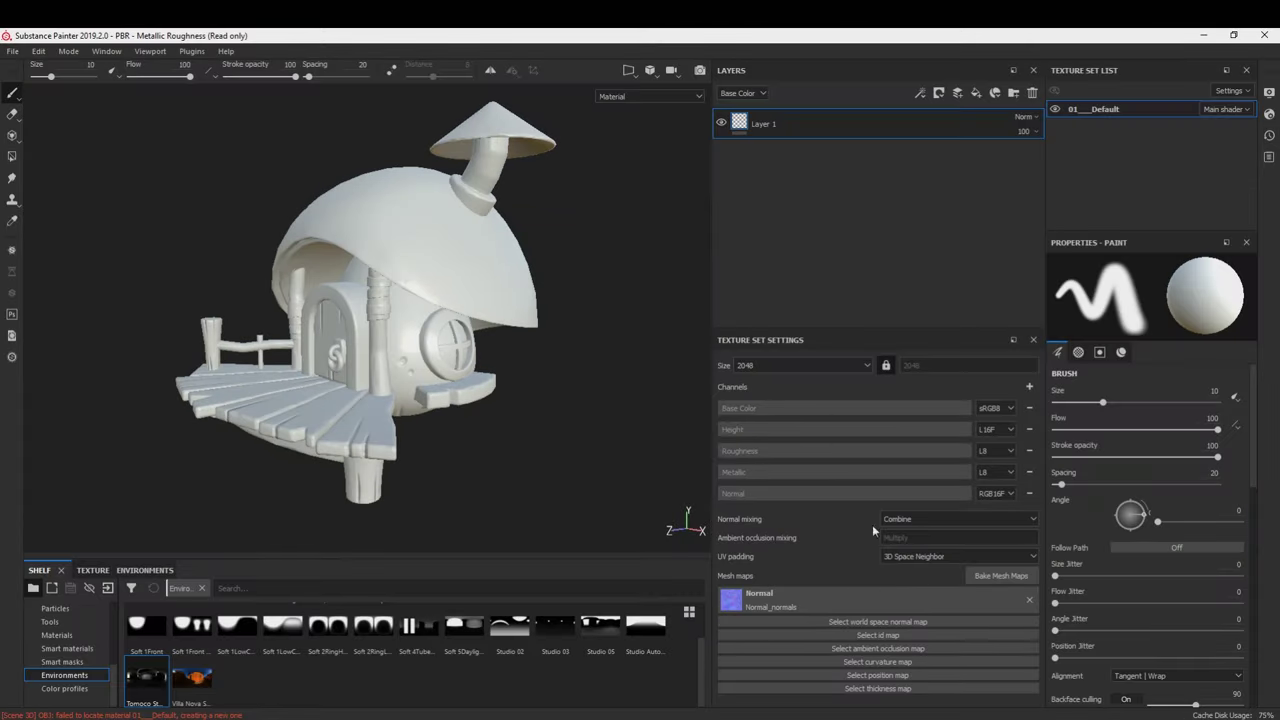
pyautogui.moveTo(600, 423)
pyautogui.keyDown('alt'); pyautogui.mouseDown()
pyautogui.moveTo(506, 438)
pyautogui.moveTo(945, 492)
pyautogui.mouseUp(); pyautogui.keyUp('alt')
# Step: Bake the mesh maps after adjusting output size and antialiasing
pyautogui.click(993, 576)
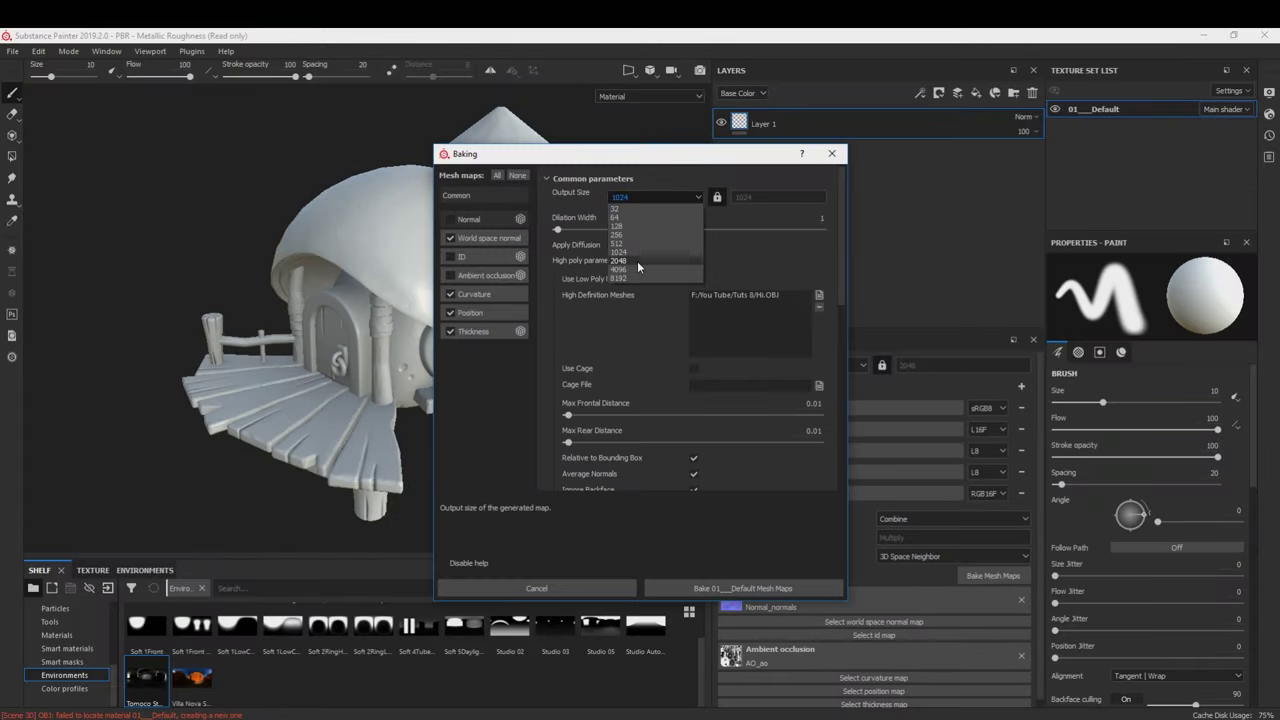
pyautogui.click(638, 261)
pyautogui.scroll(-3, 640, 300)
pyautogui.click(730, 308)
pyautogui.click(738, 588)
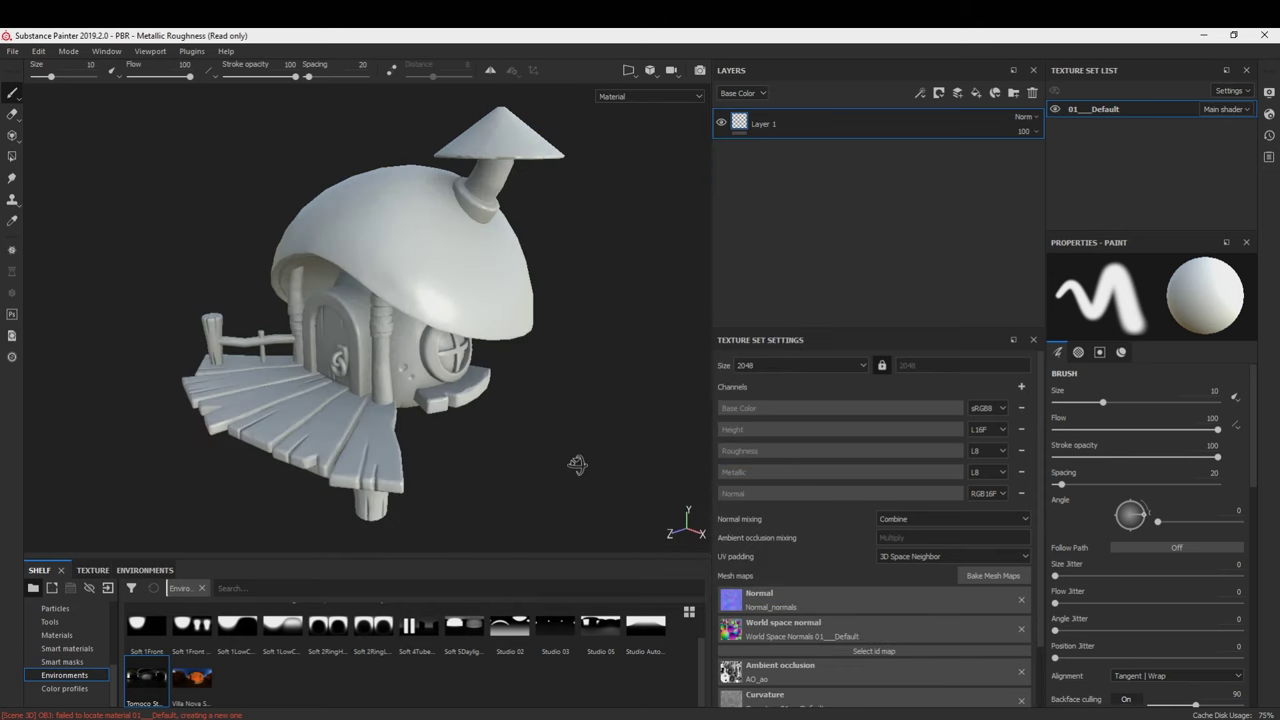
# Step: Add a brown fill layer with roughness around 0.78, then duplicate it
pyautogui.click(976, 93)
pyautogui.click(1147, 447)
pyautogui.click(1180, 530)
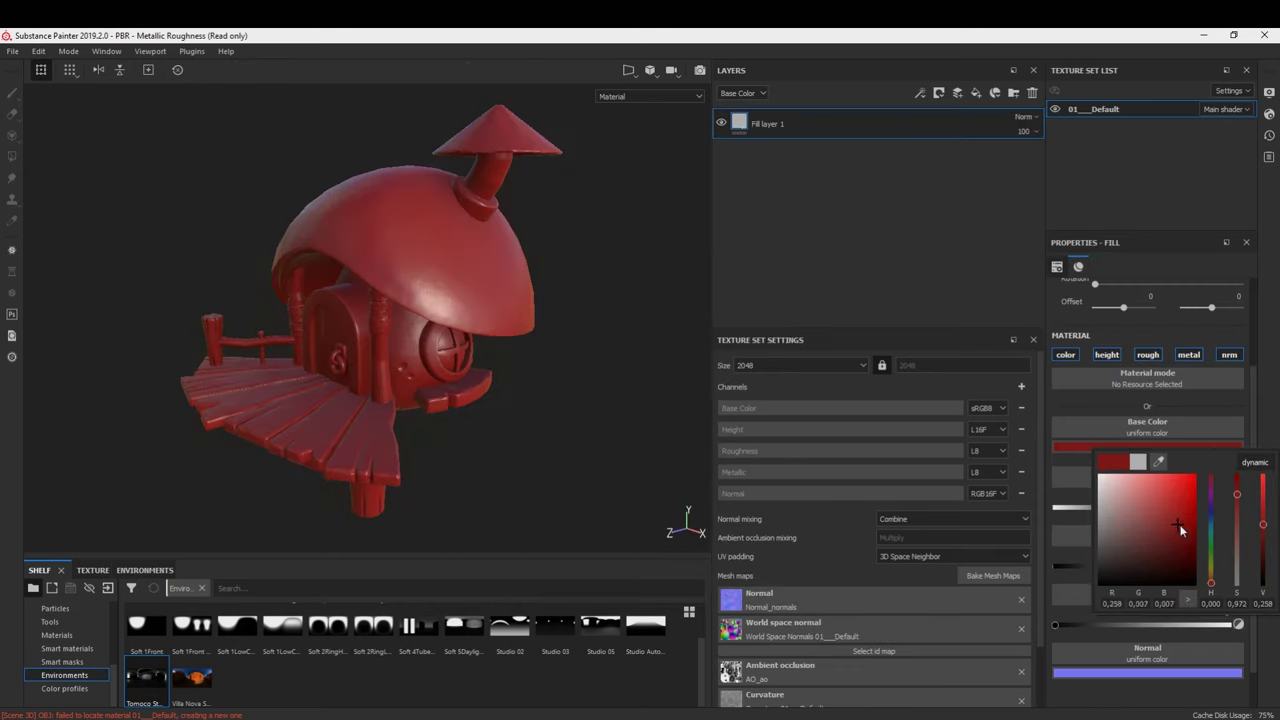
pyautogui.moveTo(1207, 584); pyautogui.dragTo(1212, 588)
pyautogui.click(1174, 566)
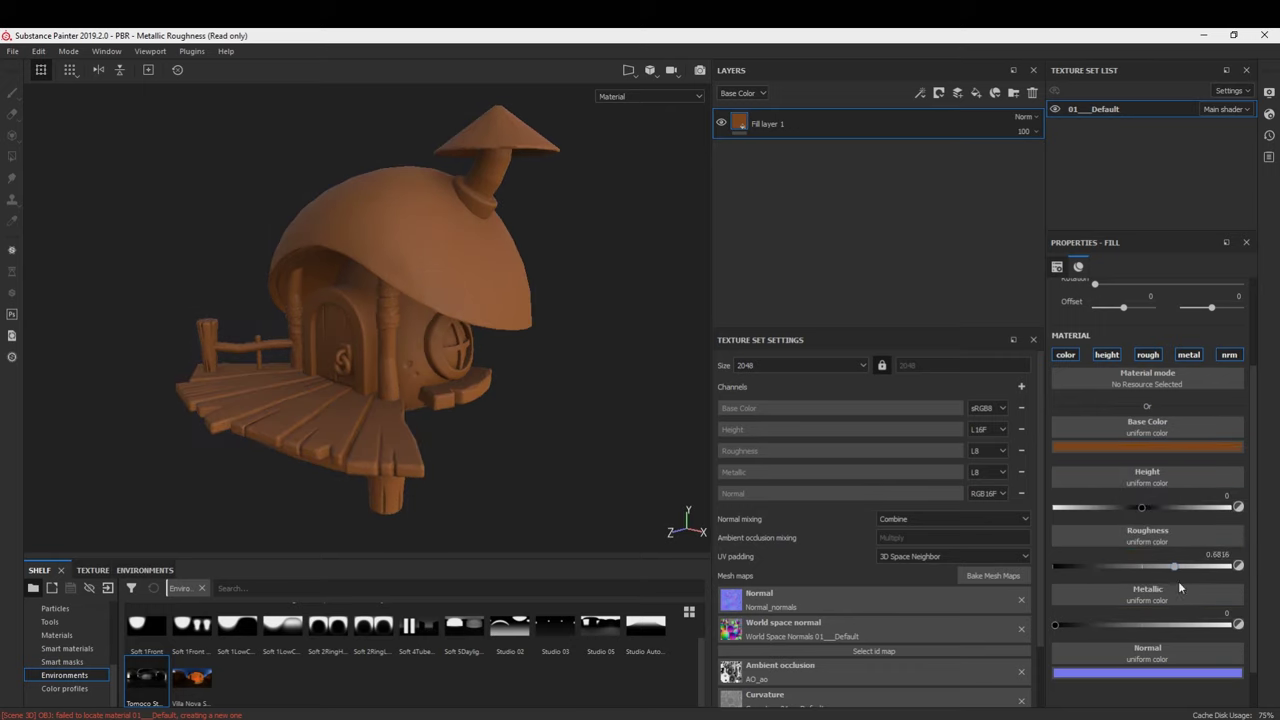
pyautogui.keyDown('shift'); pyautogui.moveTo(571, 474); pyautogui.dragTo(528, 478, button='right'); pyautogui.keyUp('shift')
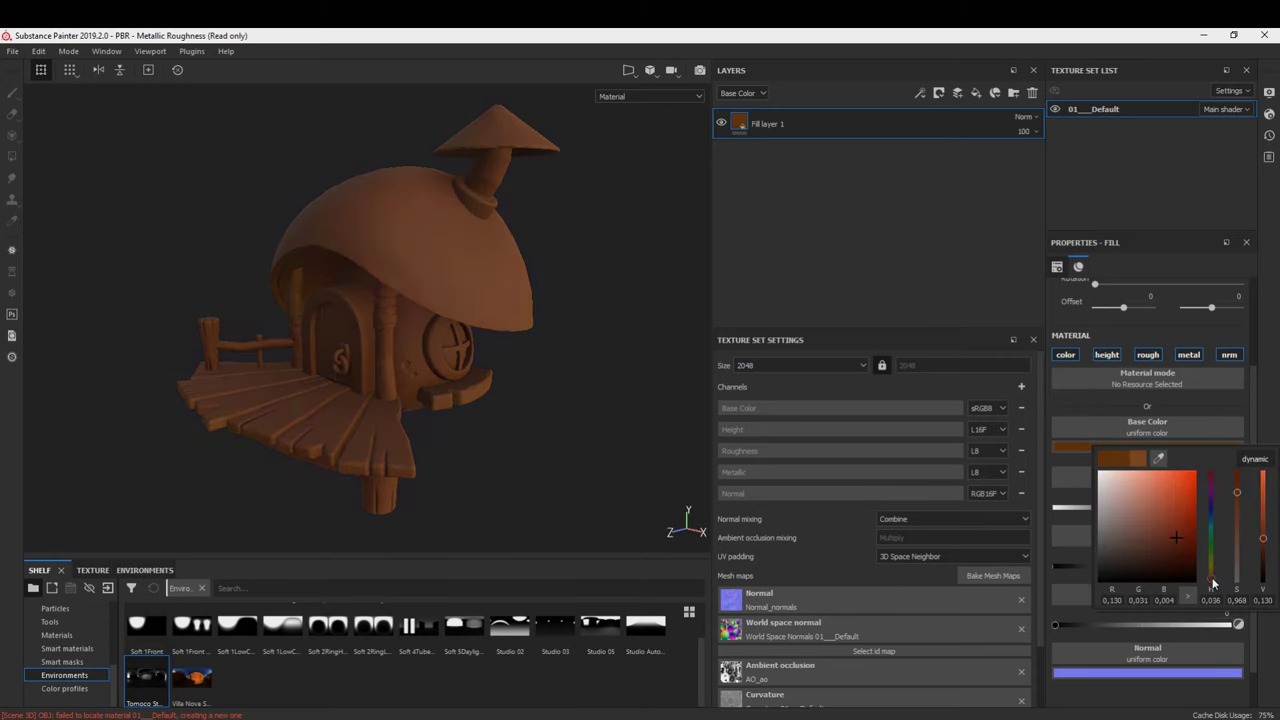
pyautogui.click(920, 527)
pyautogui.rightClick(842, 142)
pyautogui.click(900, 232)
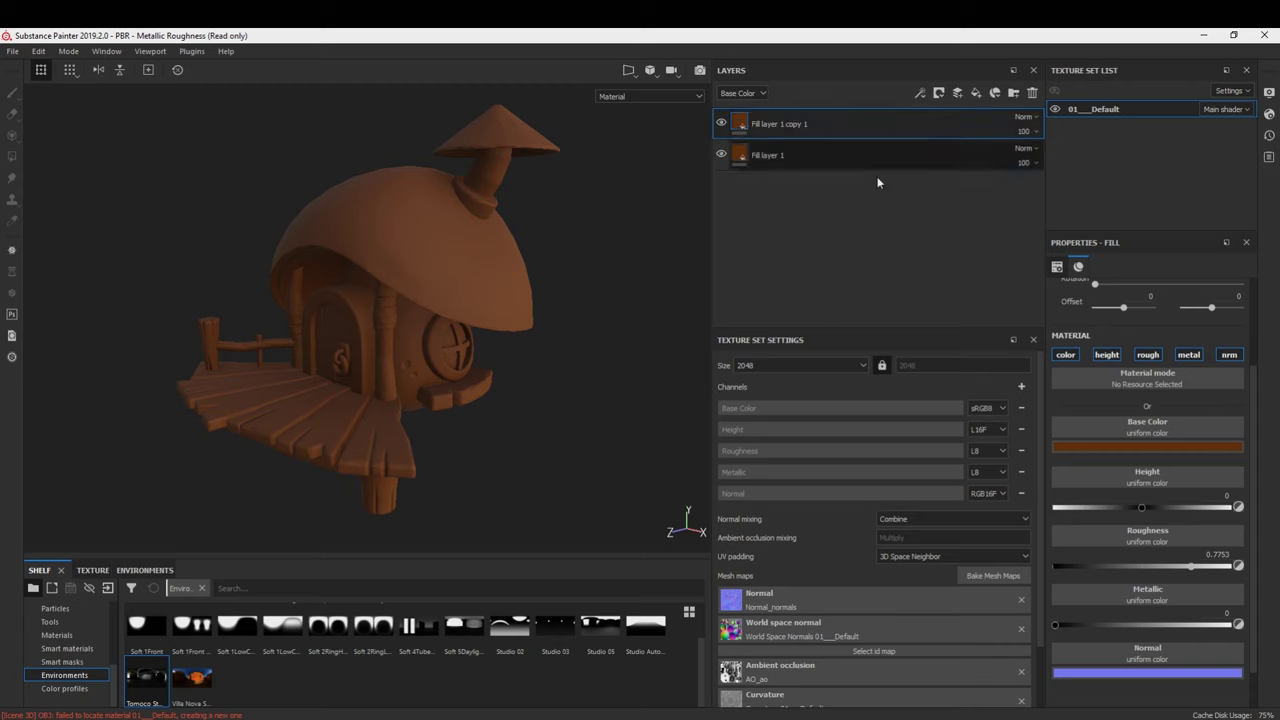
# Step: Give the copied brown fill a black mask driven by a Mask Editor generator
pyautogui.click(1135, 450)
pyautogui.rightClick(830, 122)
pyautogui.click(870, 130)
pyautogui.click(920, 92)
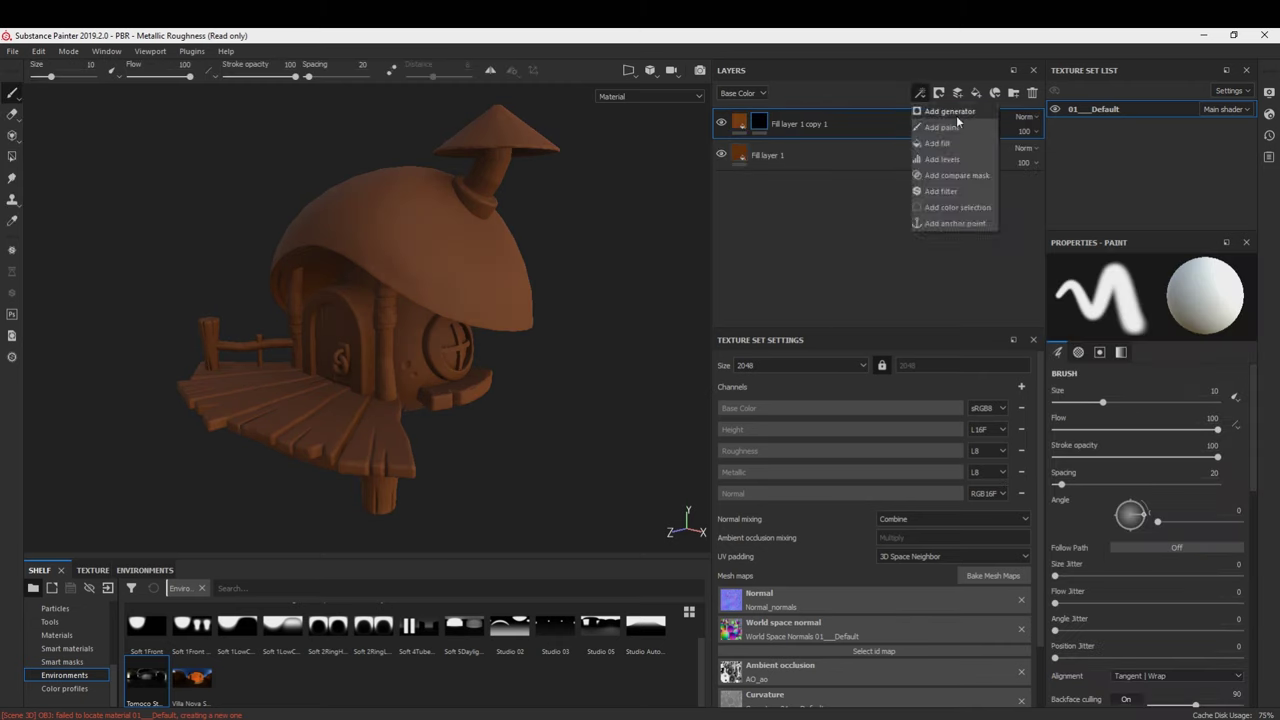
pyautogui.click(940, 110)
pyautogui.click(1151, 287)
pyautogui.click(1138, 420)
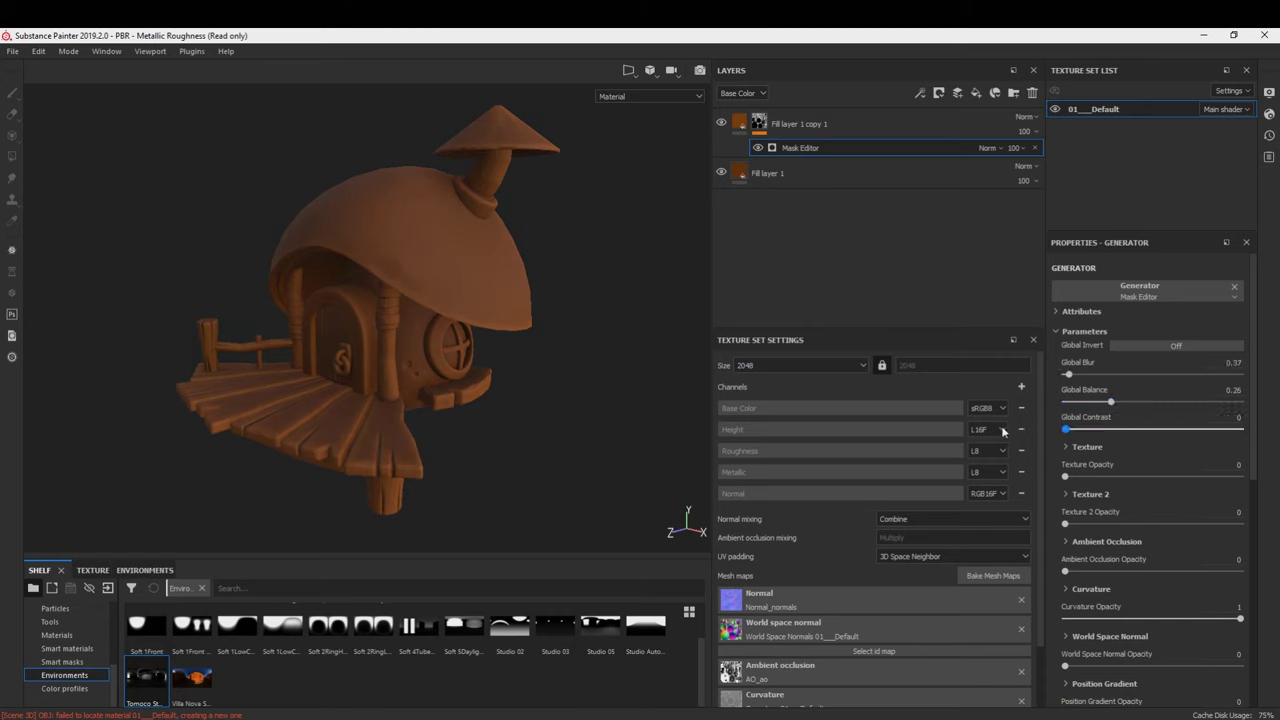
pyautogui.keyDown('alt'); pyautogui.moveTo(500, 420); pyautogui.dragTo(614, 428); pyautogui.keyUp('alt')
pyautogui.keyDown('alt'); pyautogui.moveTo(614, 428); pyautogui.dragTo(413, 423, button='right'); pyautogui.keyUp('alt')
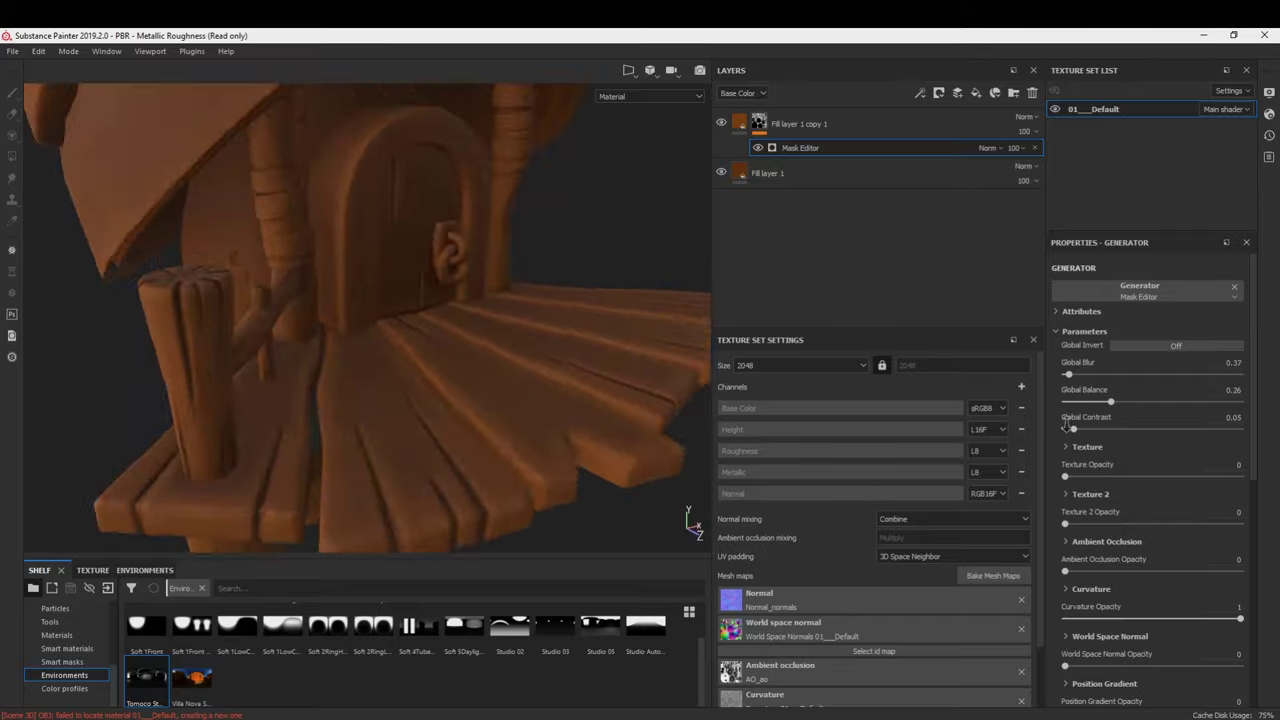
pyautogui.keyDown('alt'); pyautogui.moveTo(413, 423); pyautogui.dragTo(520, 410); pyautogui.keyUp('alt')
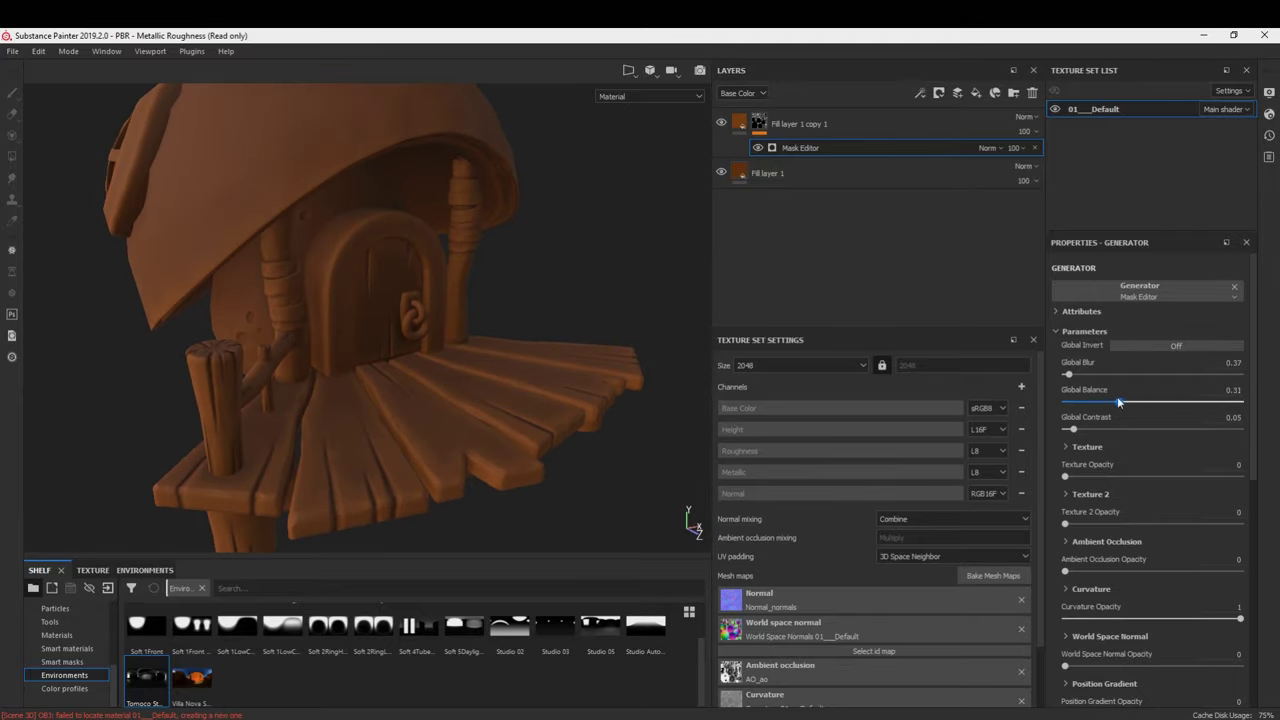
# Step: Add a brighter fill copy on top, masked with curvature opacity 1, balance 0.01, contrast 0.44
pyautogui.rightClick(843, 172)
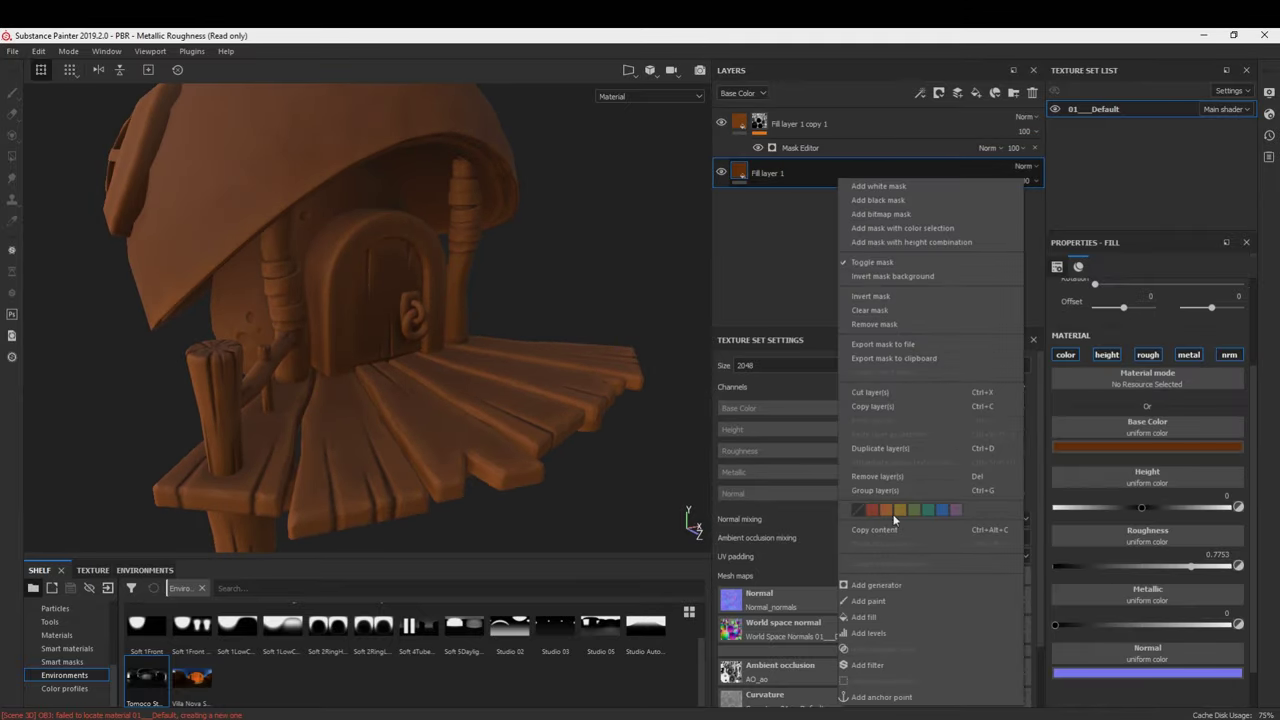
pyautogui.click(930, 448)
pyautogui.moveTo(790, 200); pyautogui.dragTo(790, 115)
pyautogui.click(1147, 447)
pyautogui.moveTo(1185, 543); pyautogui.dragTo(1176, 527)
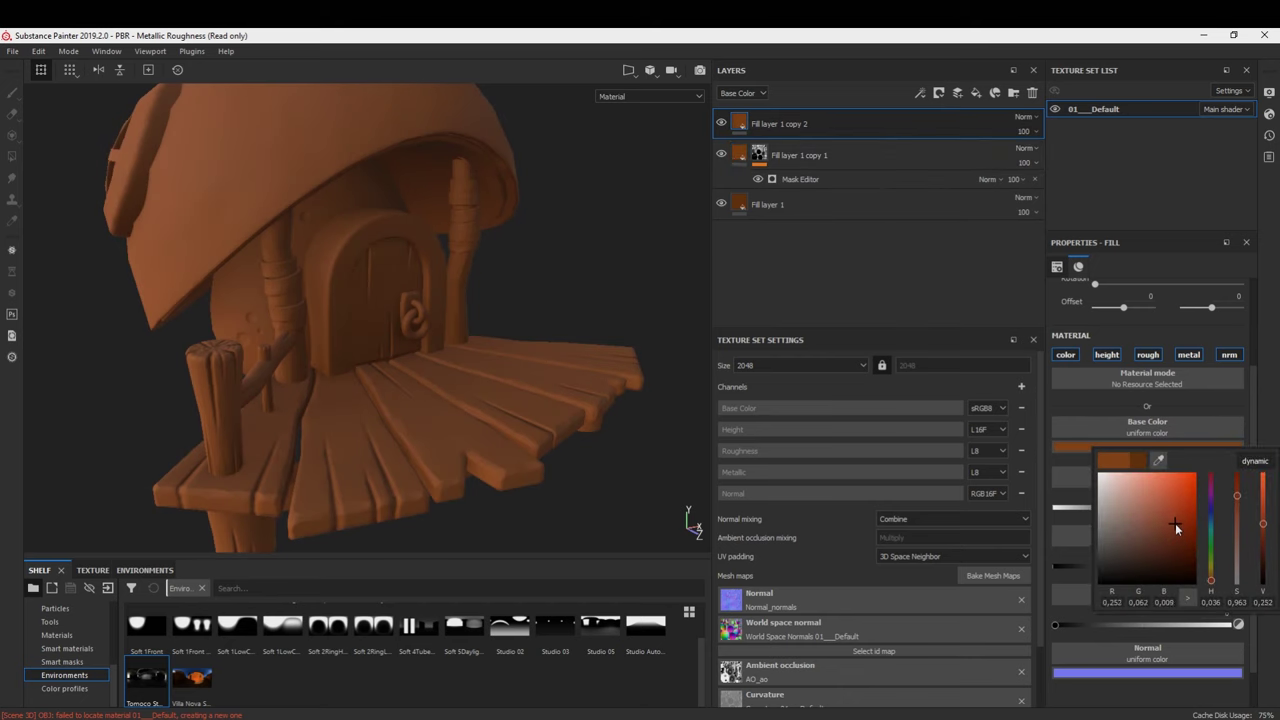
pyautogui.rightClick(850, 124)
pyautogui.click(900, 230)
pyautogui.click(1147, 287)
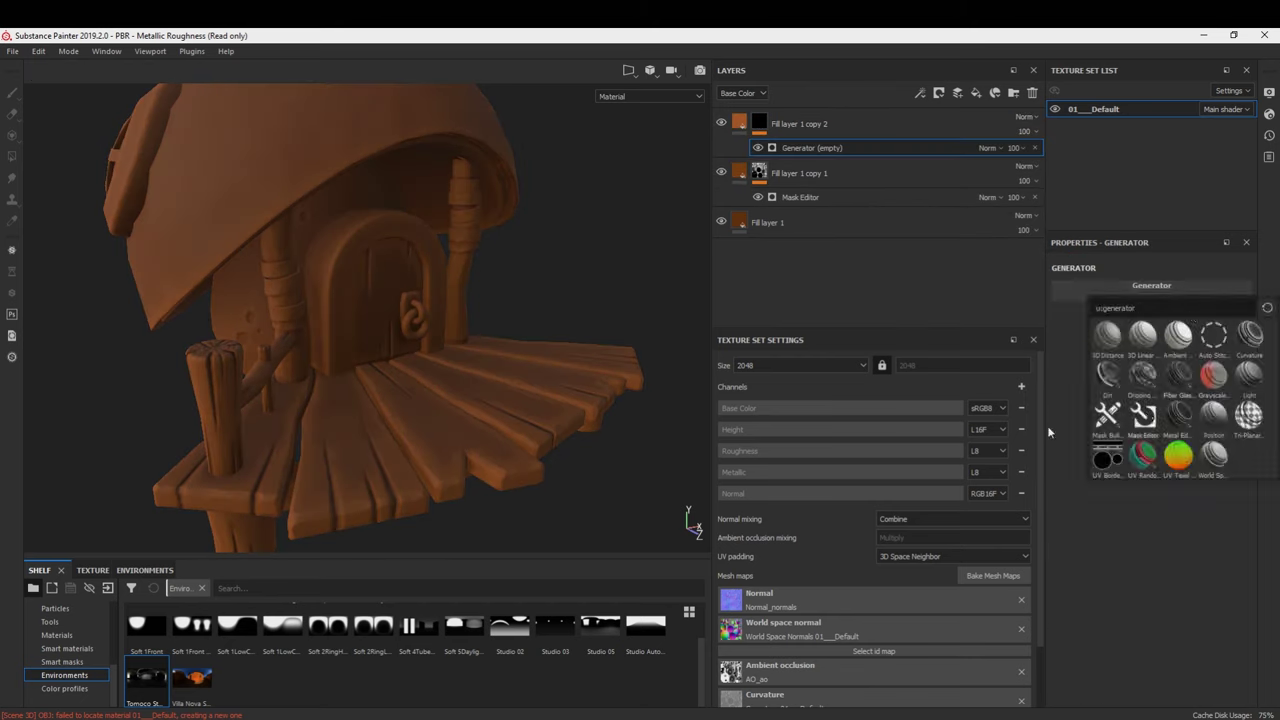
pyautogui.click(1123, 366)
pyautogui.moveTo(1155, 622); pyautogui.dragTo(1240, 620)
pyautogui.moveTo(1153, 401); pyautogui.dragTo(1077, 377)
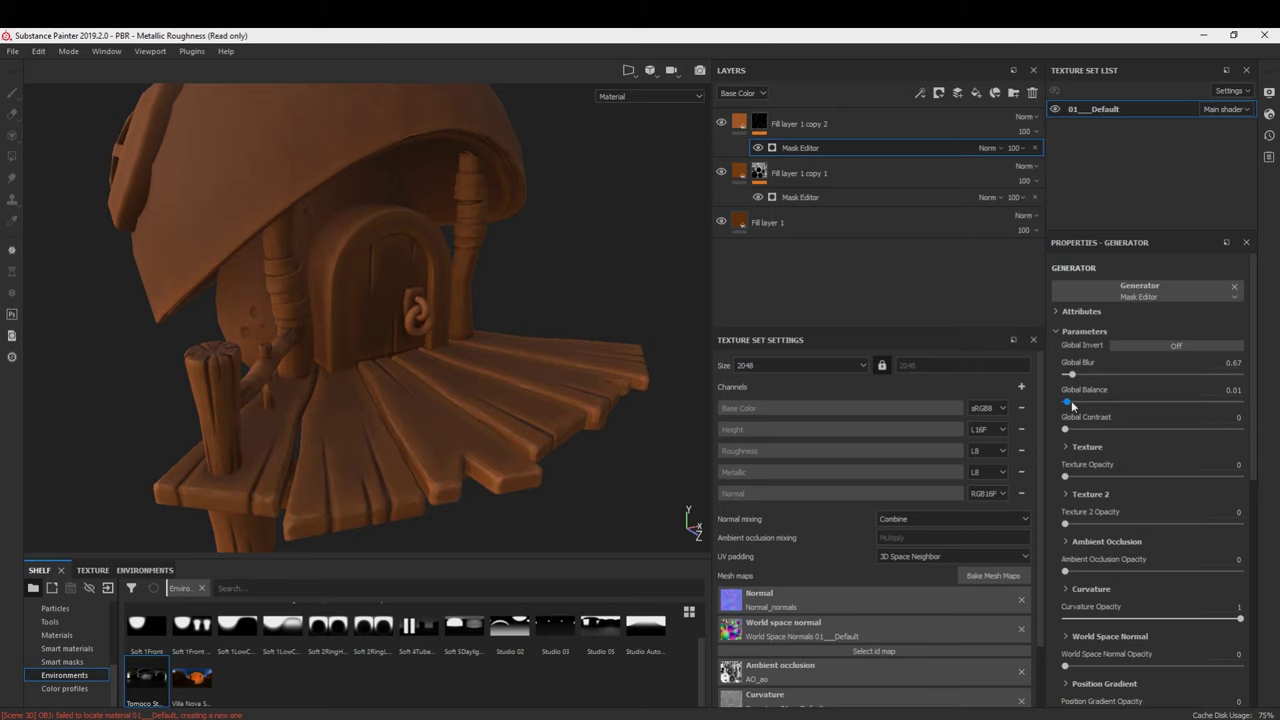
pyautogui.moveTo(1065, 429); pyautogui.dragTo(1142, 429)
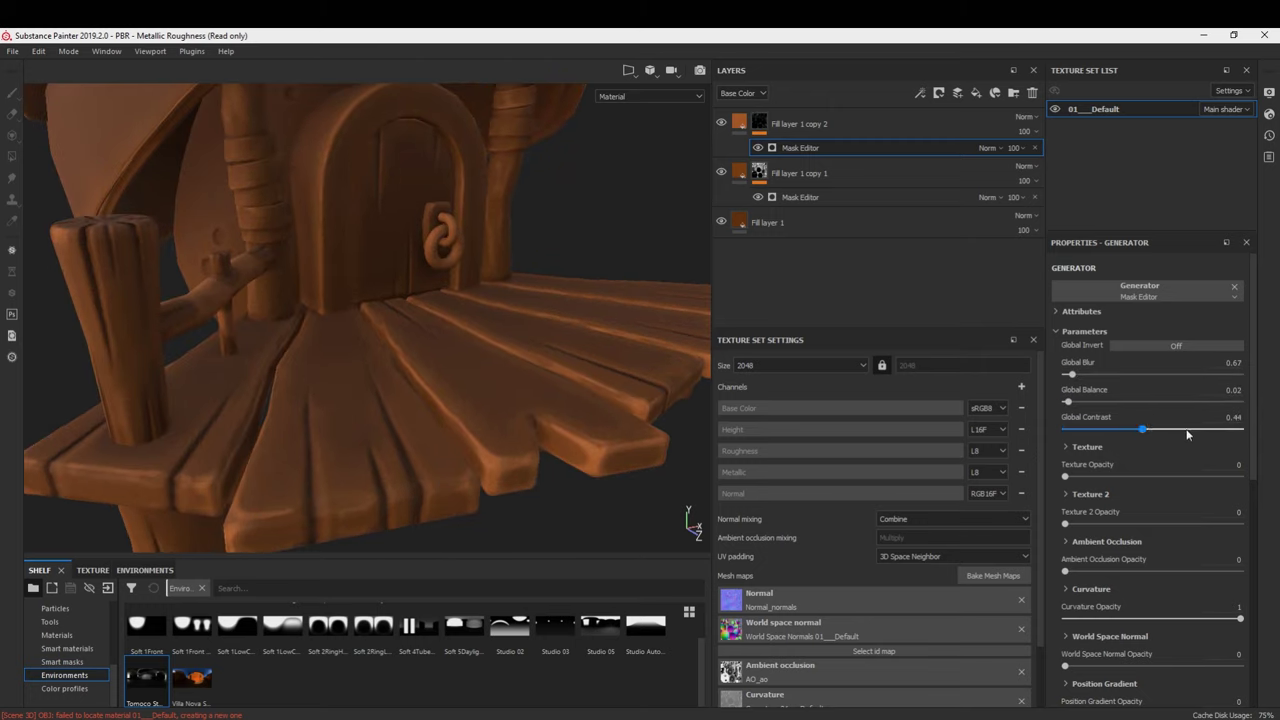
# Step: Raise global balance to 0.15, lower curvature opacity to 0.93, and select all fill layers
pyautogui.keyDown('alt'); pyautogui.moveTo(597, 492); pyautogui.dragTo(660, 480); pyautogui.keyUp('alt')
pyautogui.moveTo(1068, 401)
pyautogui.mouseDown()
pyautogui.moveTo(1092, 401)
pyautogui.moveTo(1064, 376)
pyautogui.mouseUp()
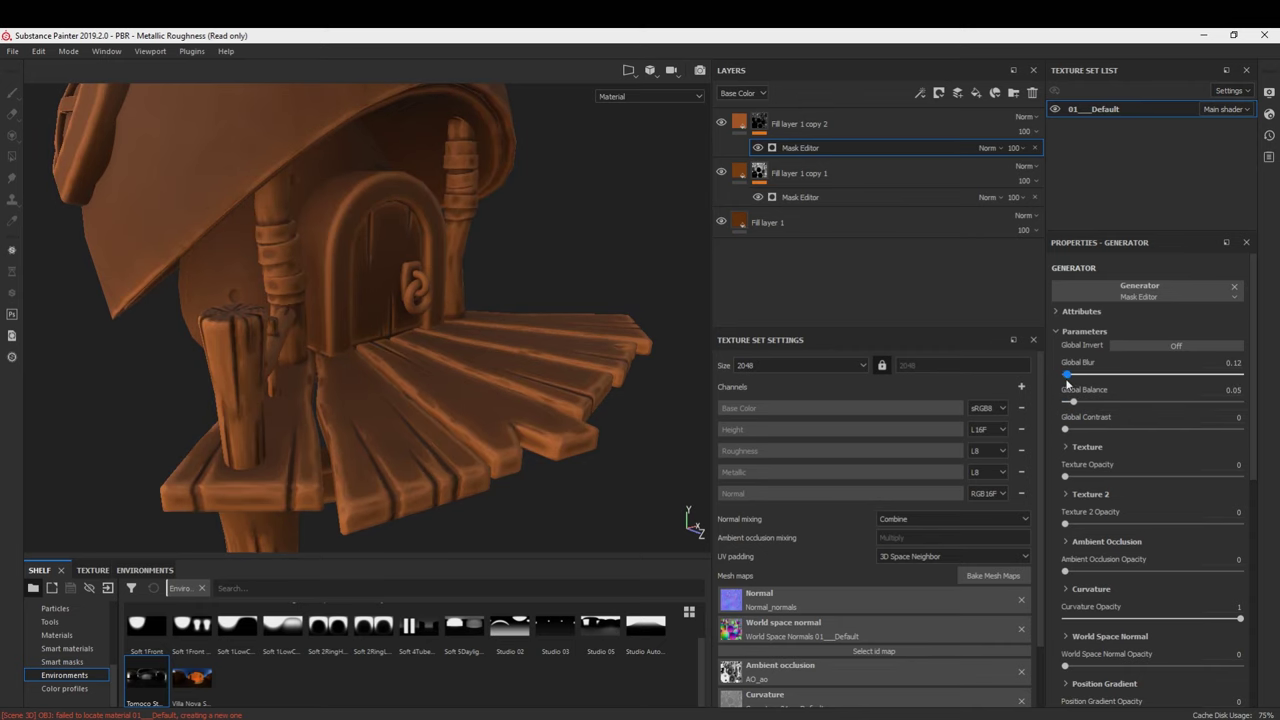
pyautogui.click(1091, 589)
pyautogui.scroll(-5, 1100, 560)
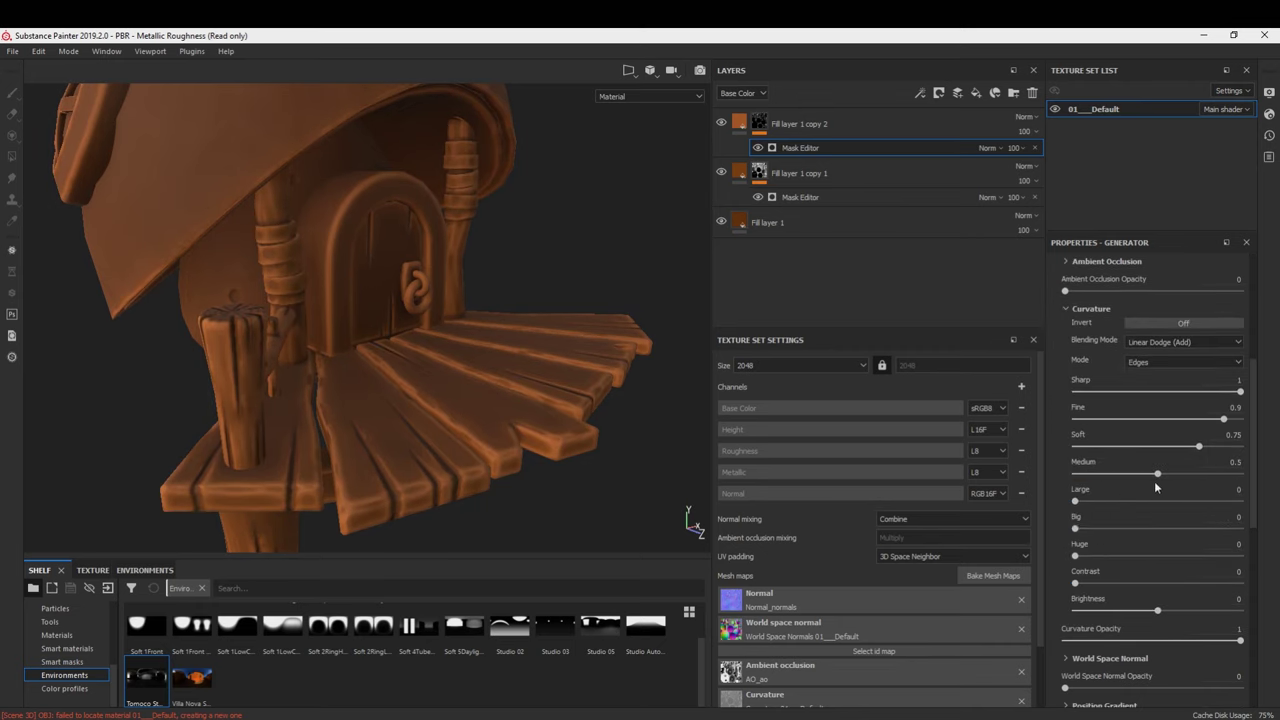
pyautogui.click(1091, 308)
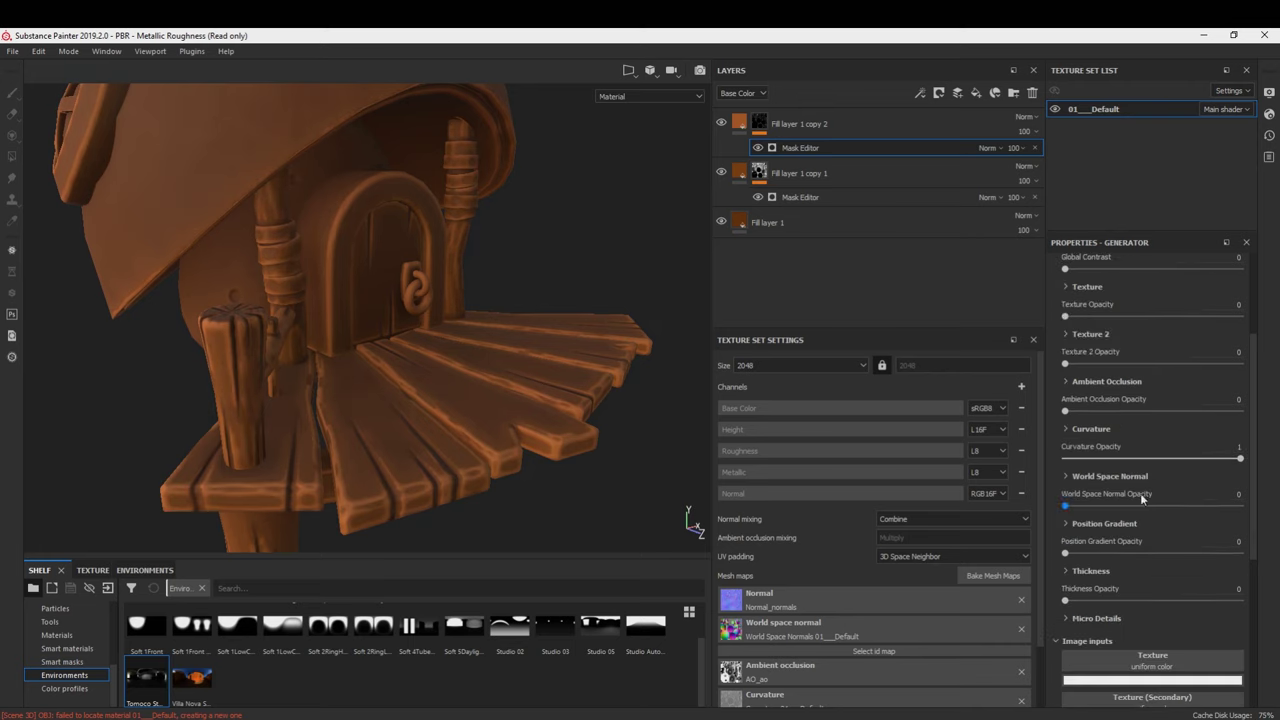
pyautogui.moveTo(1240, 459); pyautogui.dragTo(1223, 460)
pyautogui.keyDown('alt'); pyautogui.moveTo(400, 470); pyautogui.dragTo(443, 480); pyautogui.keyUp('alt')
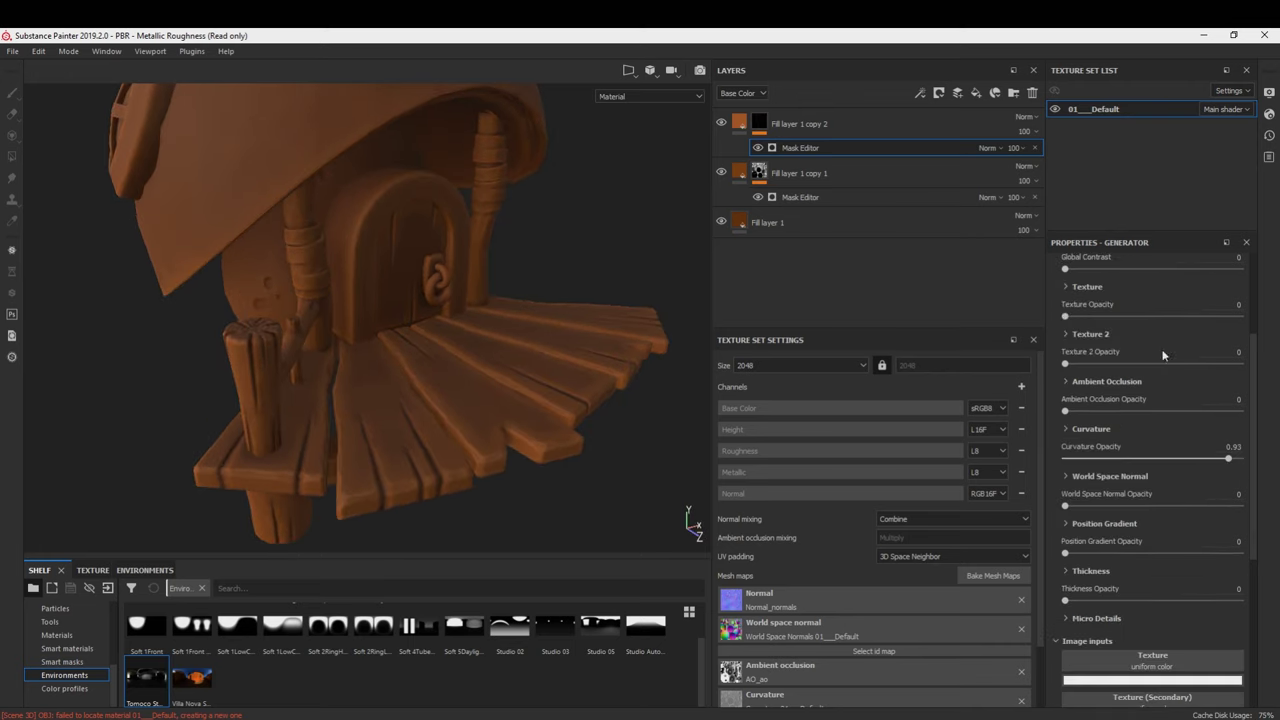
pyautogui.scroll(3, 1106, 375)
pyautogui.keyDown('alt'); pyautogui.moveTo(513, 423); pyautogui.dragTo(545, 414); pyautogui.keyUp('alt')
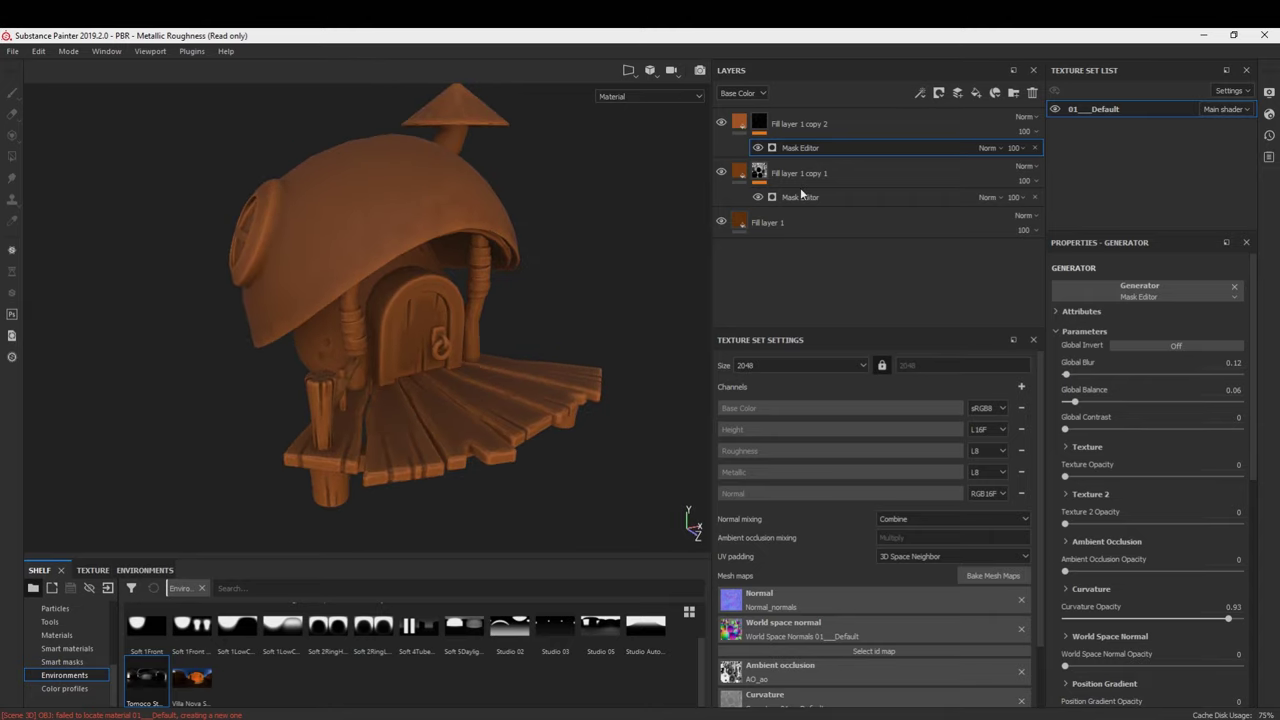
pyautogui.click(799, 152)
# Step: Group the wood fill layers into a folder and darken the copied folder's fill colours
pyautogui.hotkey('ctrl', 'g')
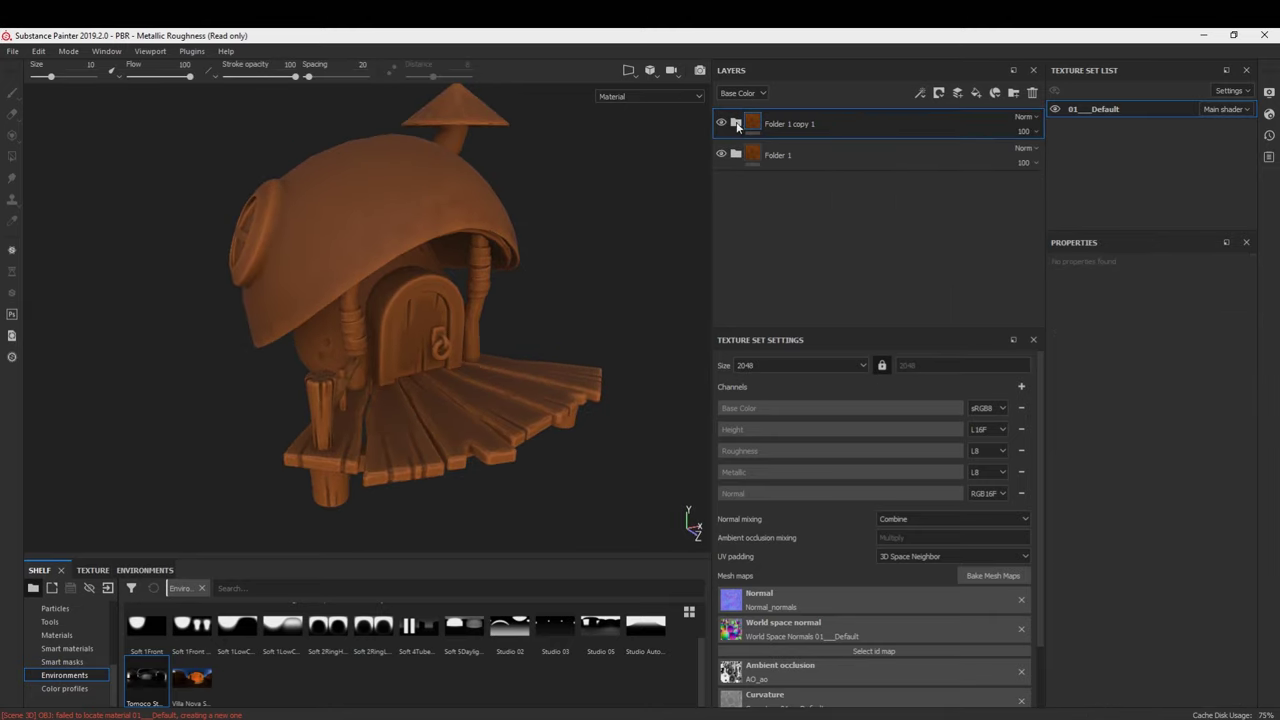
pyautogui.click(746, 218)
pyautogui.click(752, 186)
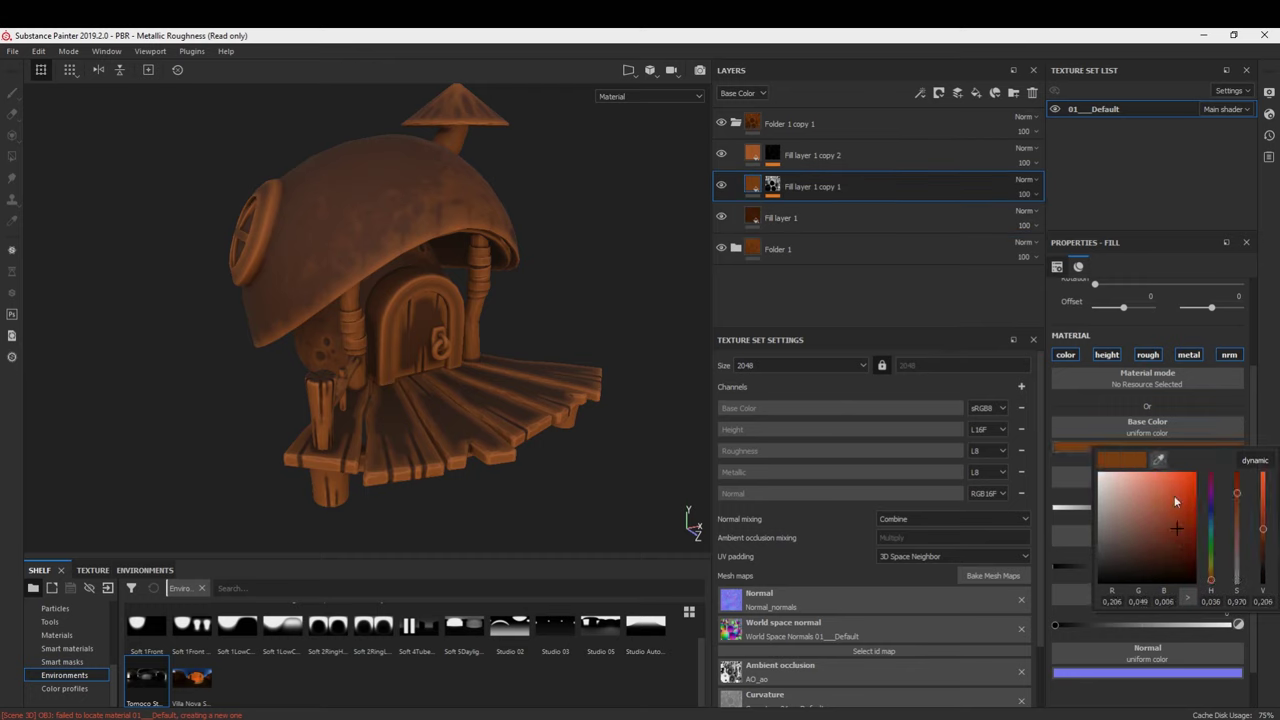
pyautogui.click(752, 153)
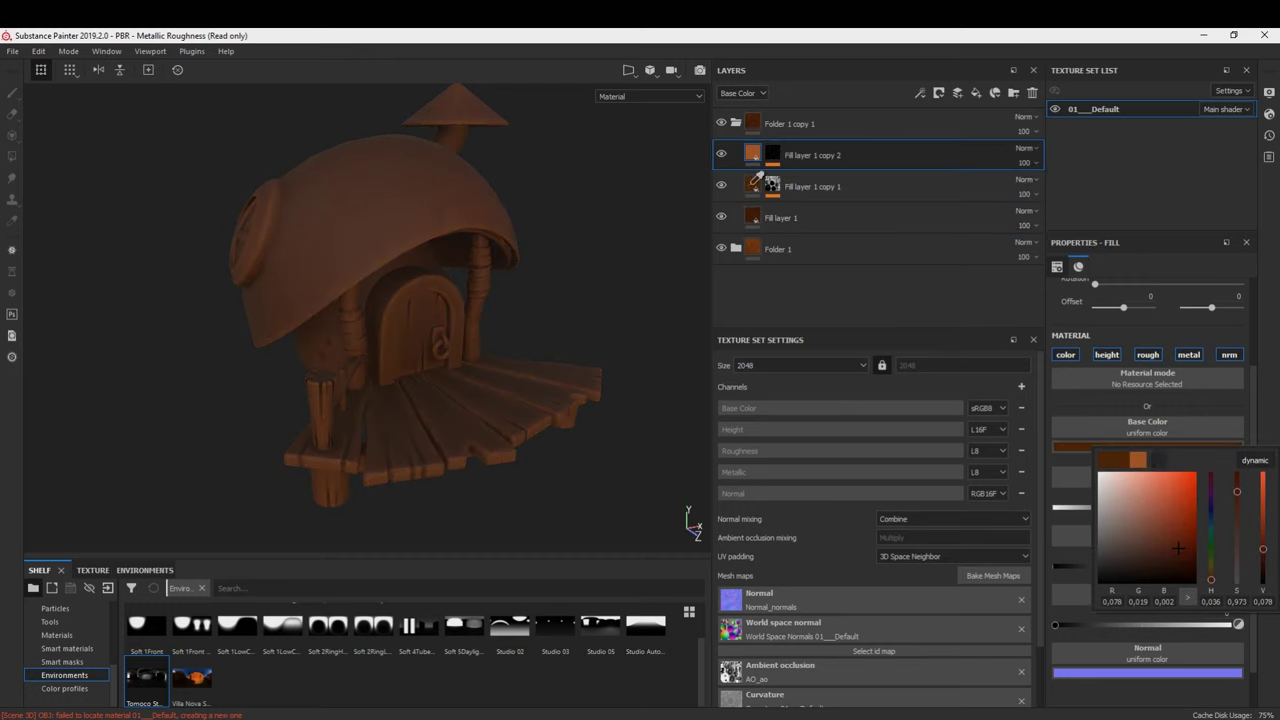
# Step: Add a black mask to the darker brown folder and polygon-fill it onto the roof
pyautogui.rightClick(775, 123)
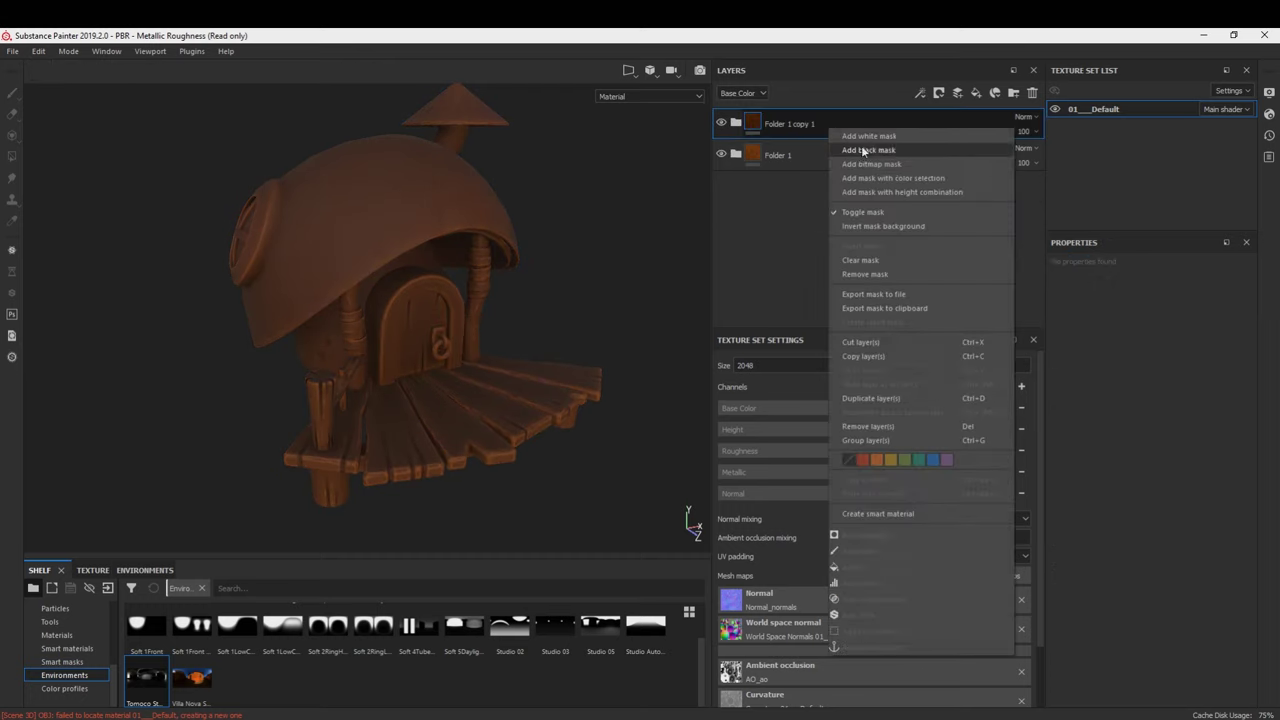
pyautogui.click(800, 132)
pyautogui.click(11, 156)
pyautogui.click(84, 70)
pyautogui.keyDown('alt'); pyautogui.moveTo(120, 120); pyautogui.dragTo(720, 234); pyautogui.keyUp('alt')
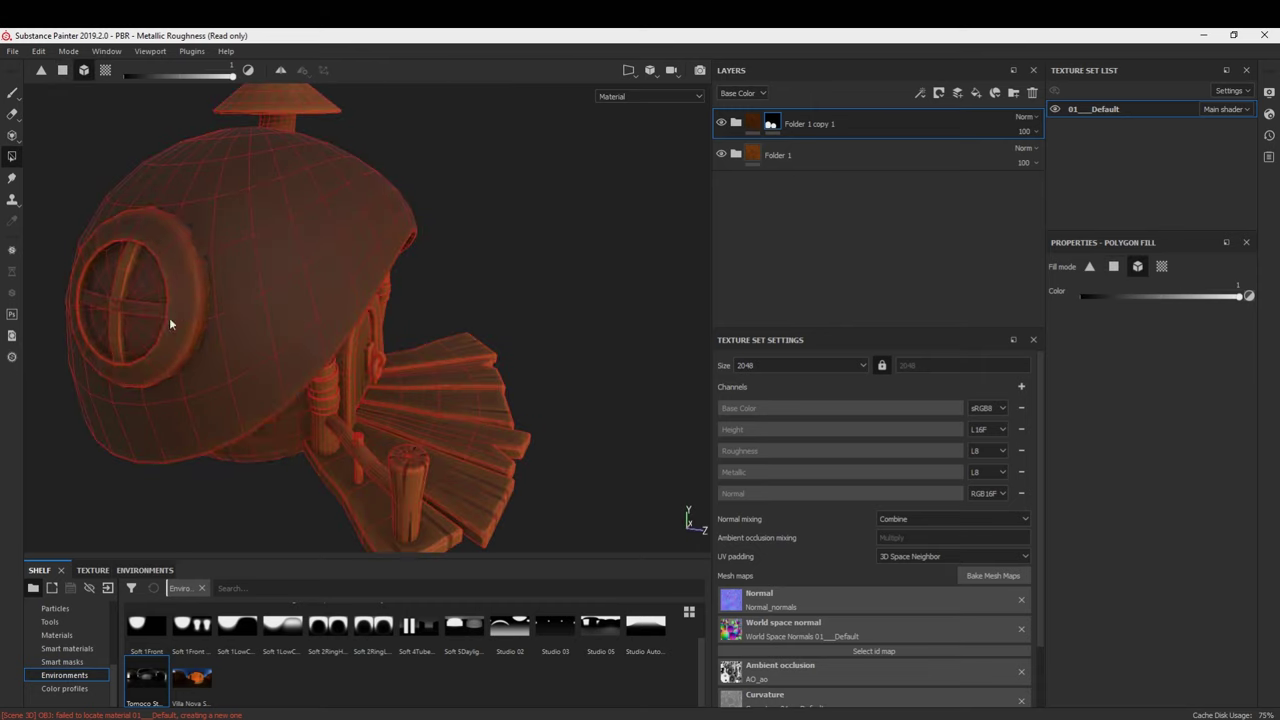
pyautogui.keyDown('alt'); pyautogui.moveTo(170, 322); pyautogui.dragTo(195, 313); pyautogui.keyUp('alt')
pyautogui.moveTo(177, 267)
pyautogui.keyDown('alt'); pyautogui.mouseDown()
pyautogui.moveTo(357, 300)
pyautogui.moveTo(231, 288)
pyautogui.mouseUp(); pyautogui.keyUp('alt')
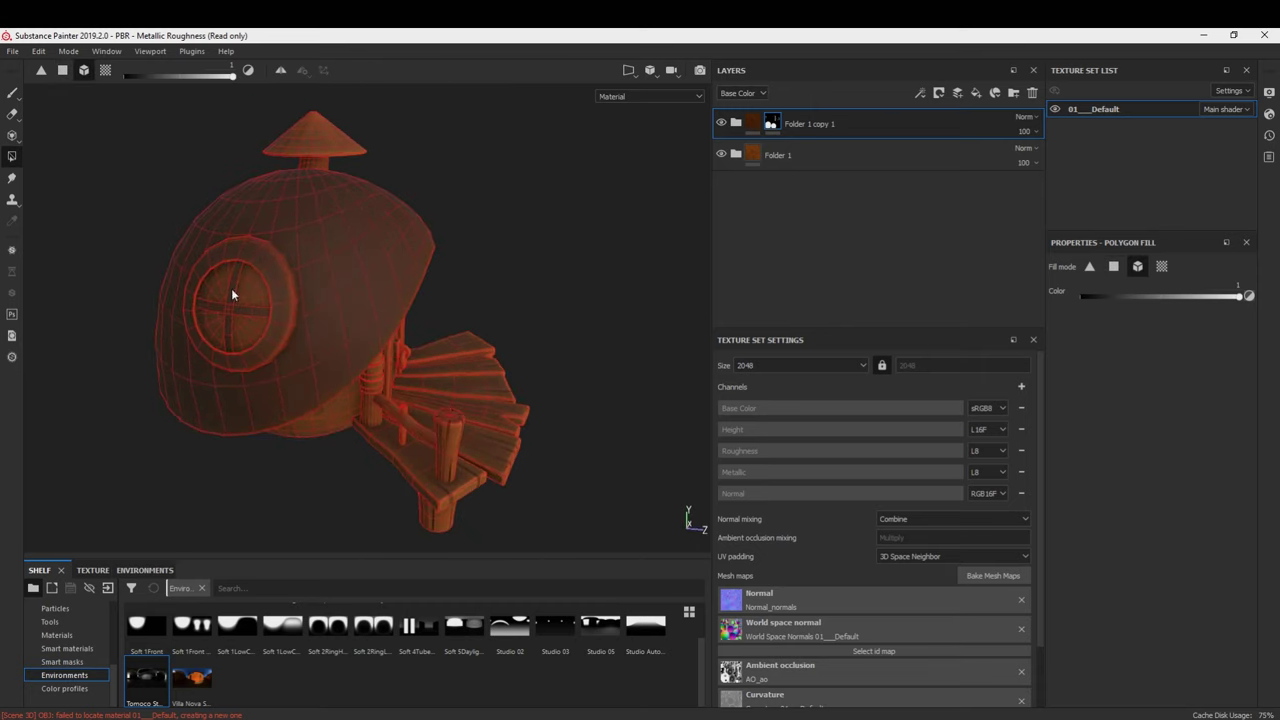
pyautogui.keyDown('alt'); pyautogui.moveTo(231, 288); pyautogui.dragTo(379, 340, button='right'); pyautogui.keyUp('alt')
pyautogui.keyDown('alt'); pyautogui.moveTo(254, 336); pyautogui.dragTo(239, 291); pyautogui.keyUp('alt')
pyautogui.press('1')
pyautogui.keyDown('alt'); pyautogui.moveTo(239, 291); pyautogui.dragTo(371, 240, button='right'); pyautogui.keyUp('alt')
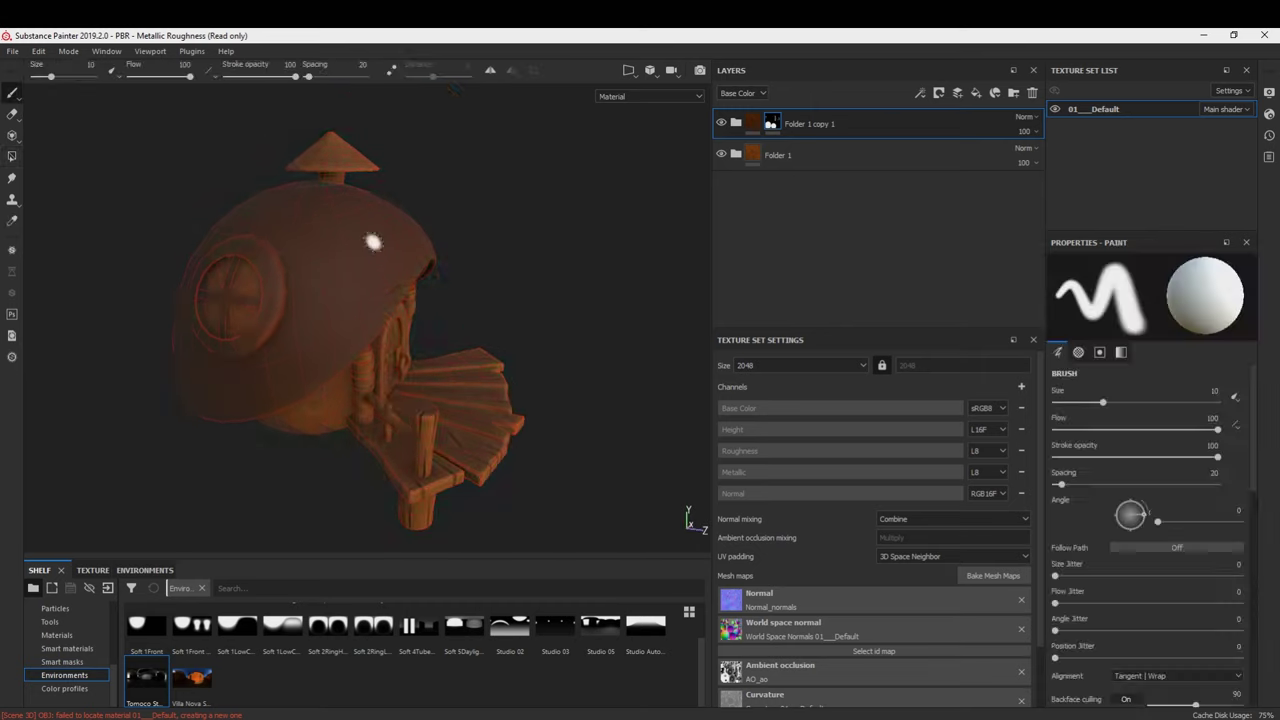
pyautogui.moveTo(371, 240)
pyautogui.keyDown('alt'); pyautogui.mouseDown()
pyautogui.moveTo(400, 297)
pyautogui.moveTo(817, 203)
pyautogui.mouseUp(); pyautogui.keyUp('alt')
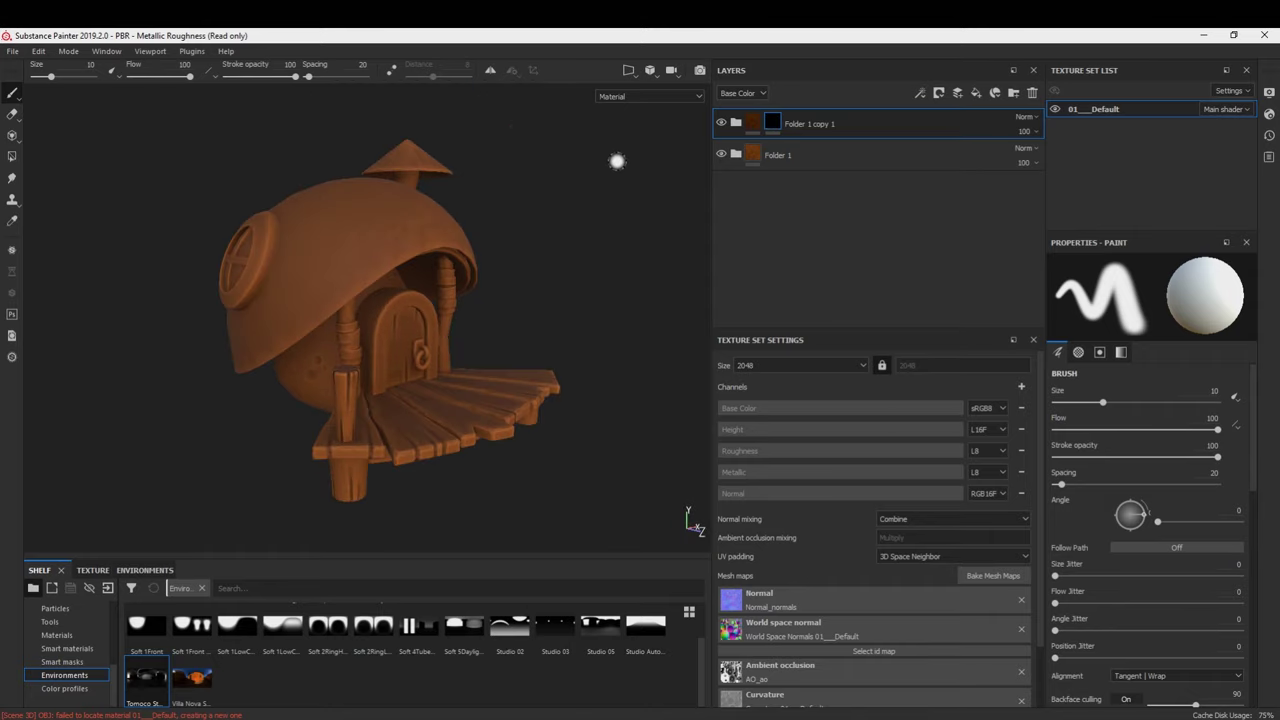
# Step: Duplicate the roof folder and recolour its fill layers to light tan and pale cream
pyautogui.rightClick(780, 123)
pyautogui.click(800, 150)
pyautogui.click(780, 217)
pyautogui.click(1147, 447)
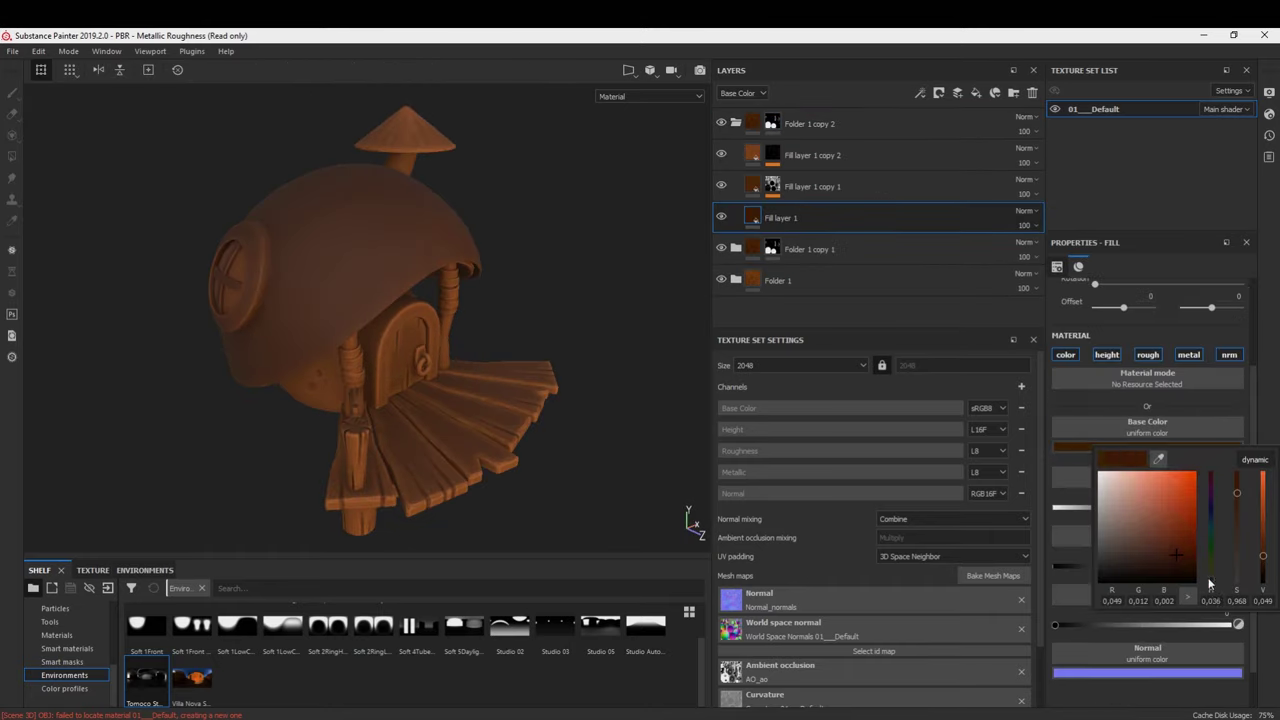
pyautogui.moveTo(1187, 561); pyautogui.dragTo(1142, 505)
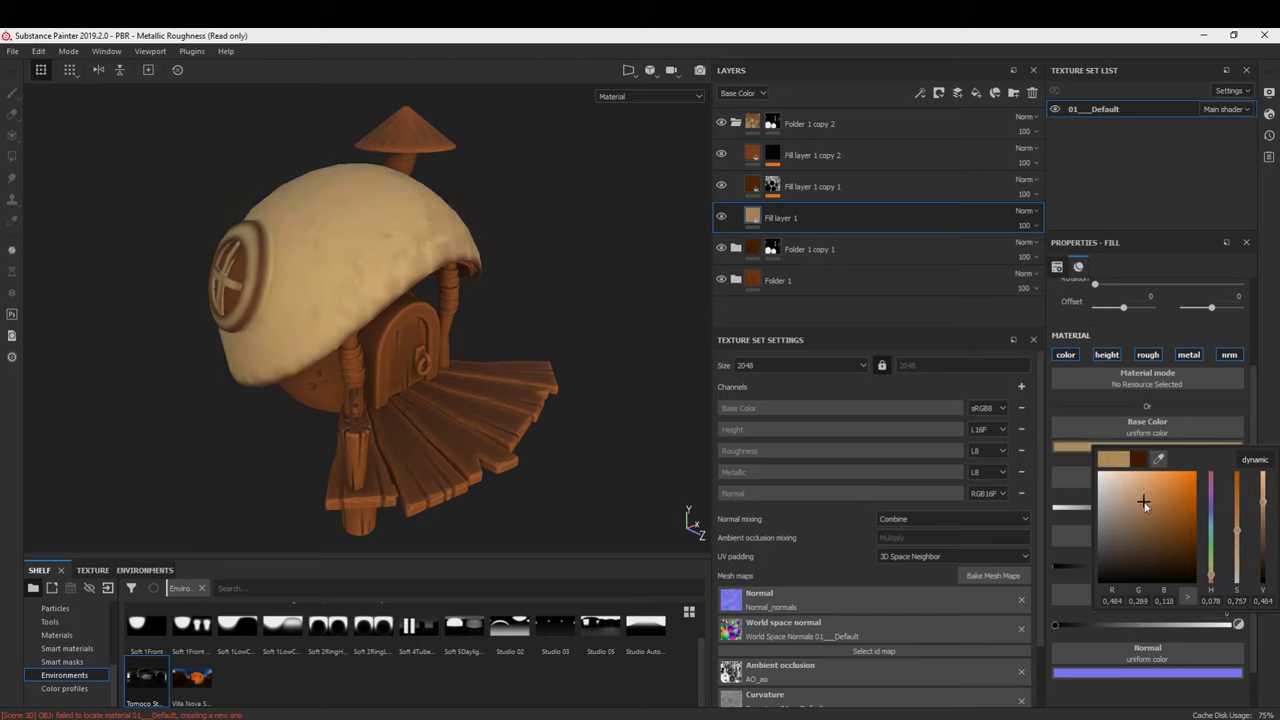
pyautogui.click(800, 186)
pyautogui.click(1120, 432)
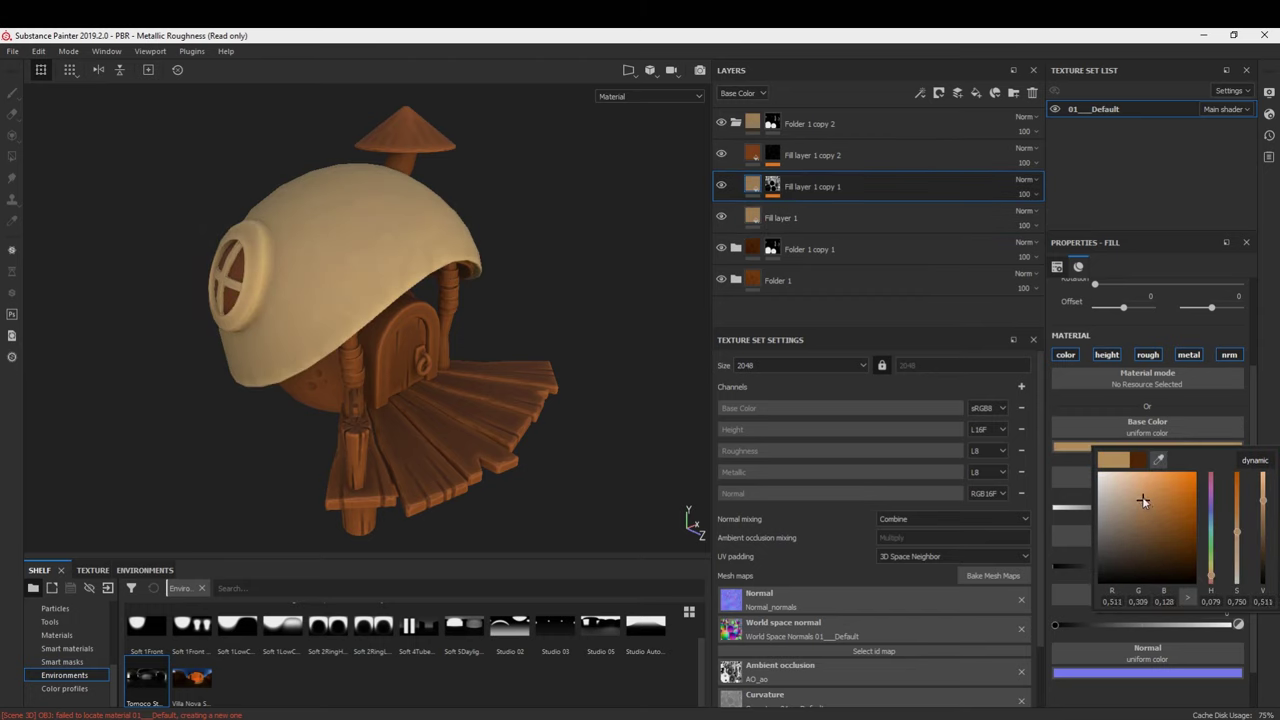
pyautogui.click(752, 158)
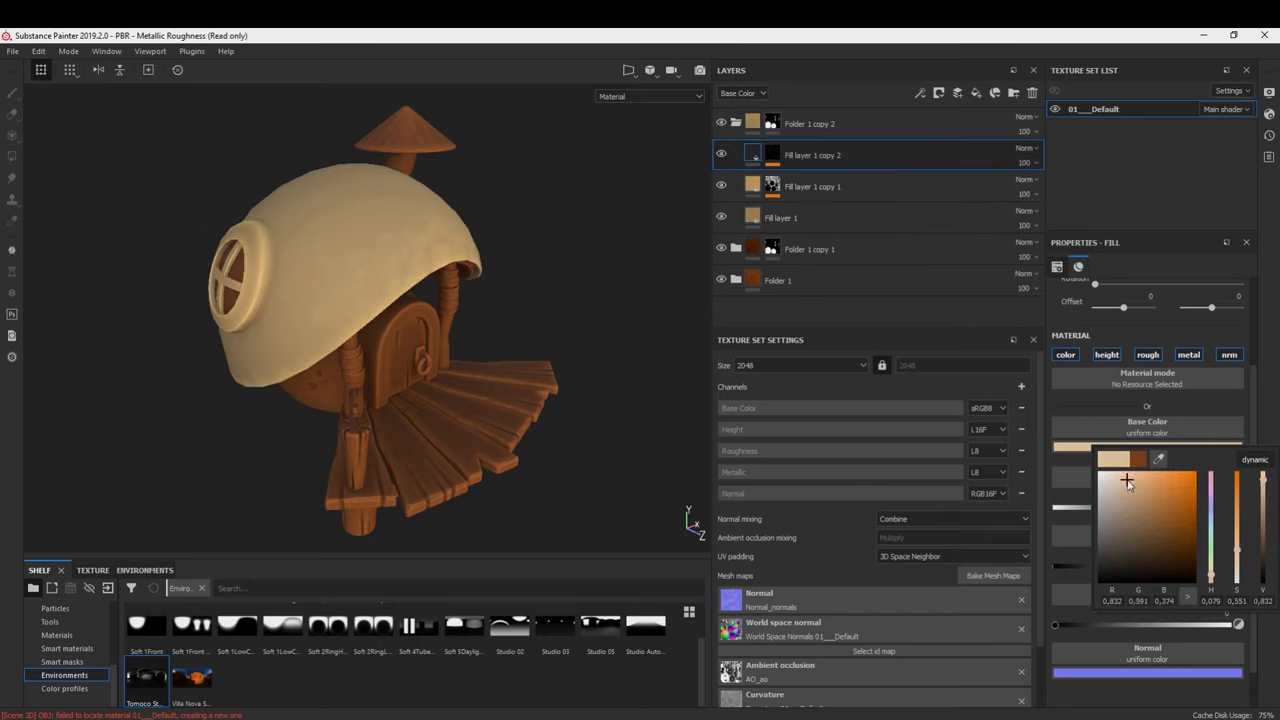
pyautogui.moveTo(1127, 483); pyautogui.dragTo(1138, 486)
pyautogui.rightClick(785, 124)
# Step: Clear the cream folder's mask and polygon-fill cream onto the walls and door frame
pyautogui.click(820, 294)
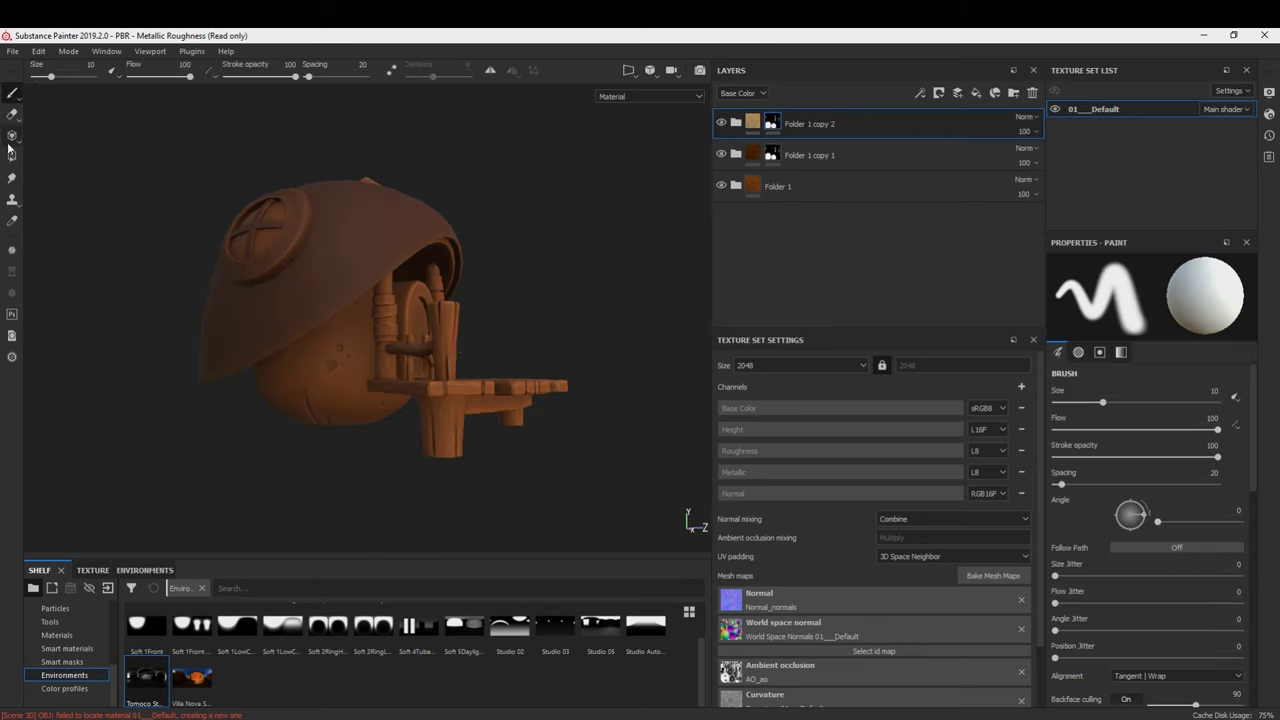
pyautogui.press('4')
pyautogui.scroll(5, 627, 457)
pyautogui.moveTo(627, 457)
pyautogui.keyDown('alt'); pyautogui.mouseDown()
pyautogui.moveTo(503, 372)
pyautogui.moveTo(215, 410)
pyautogui.moveTo(330, 400)
pyautogui.mouseUp(); pyautogui.keyUp('alt')
pyautogui.scroll(-5, 503, 372)
pyautogui.press('1')
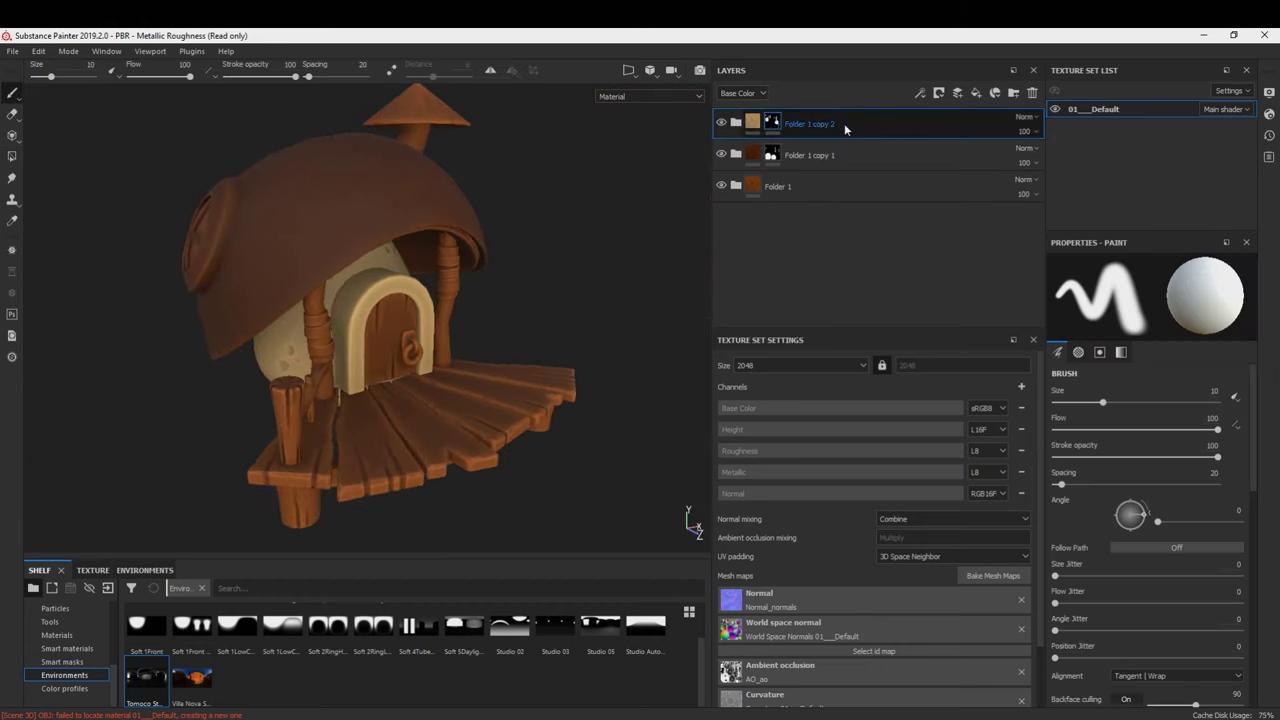
# Step: Duplicate the cream folder and recolour its fill layers dark red and brighter red
pyautogui.rightClick(846, 126)
pyautogui.click(900, 285)
pyautogui.click(752, 218)
pyautogui.click(1147, 447)
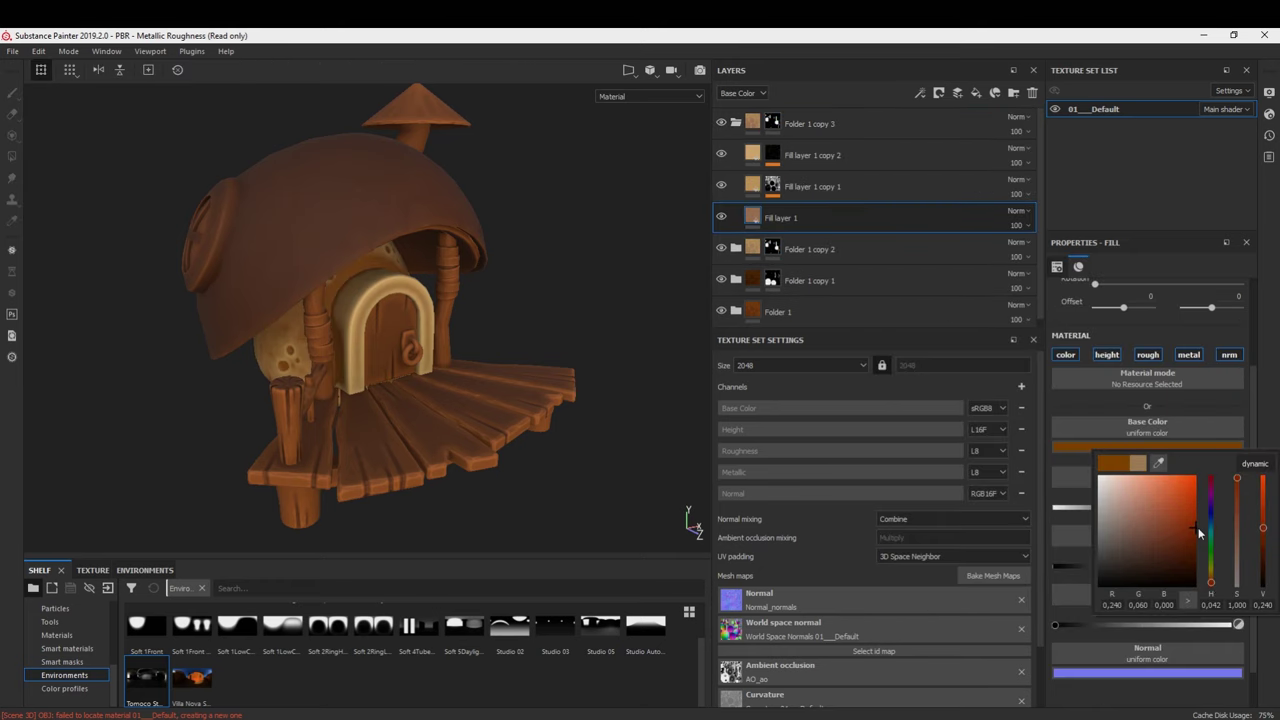
pyautogui.click(758, 190)
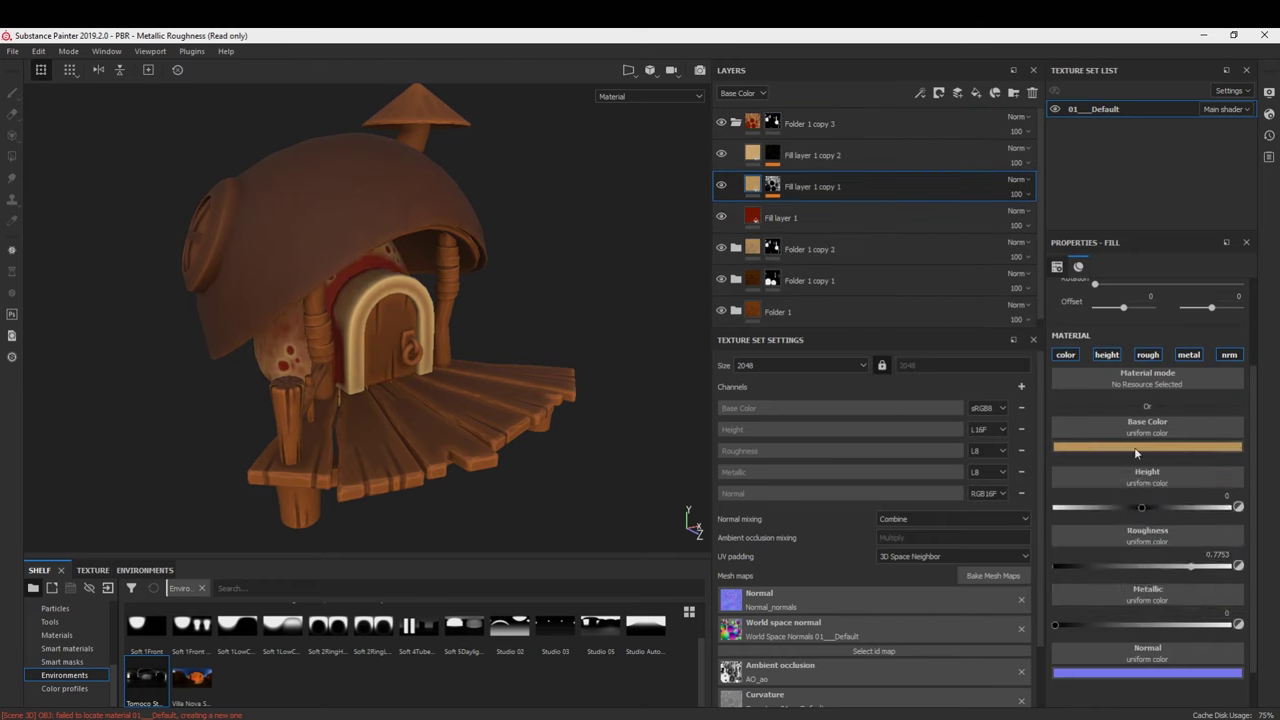
pyautogui.press('Up')
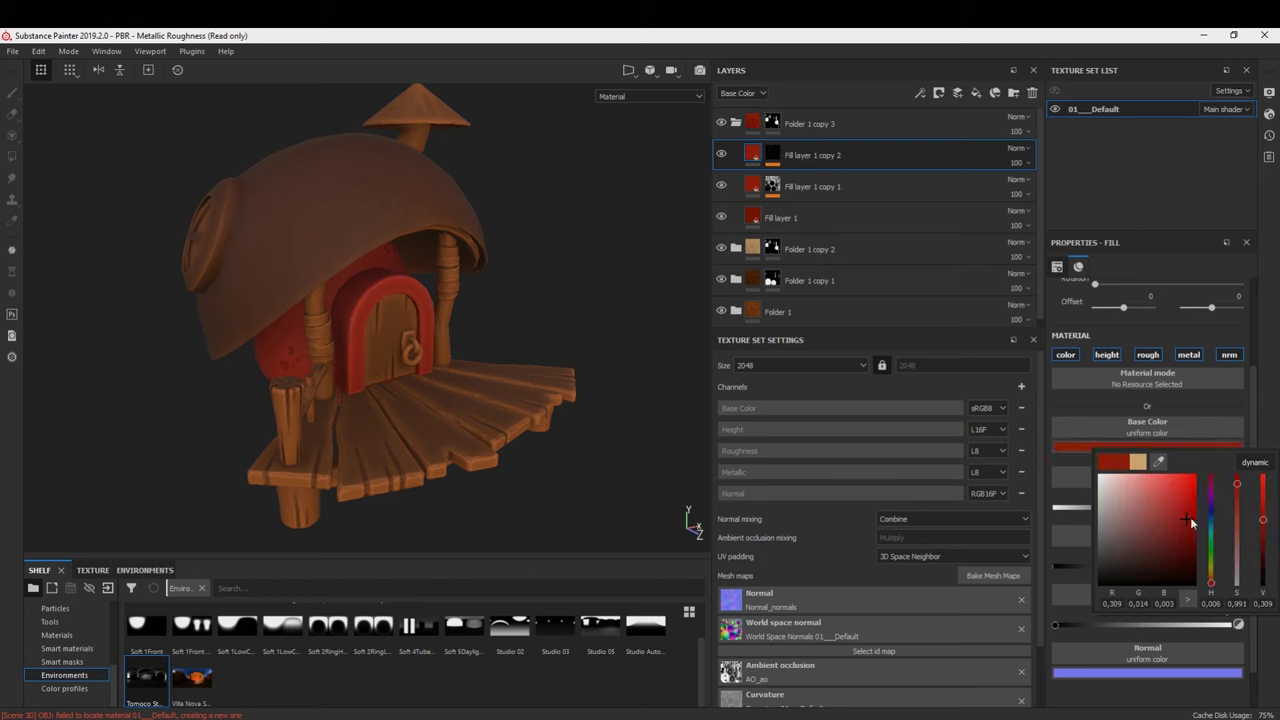
pyautogui.moveTo(1191, 522); pyautogui.dragTo(1174, 505)
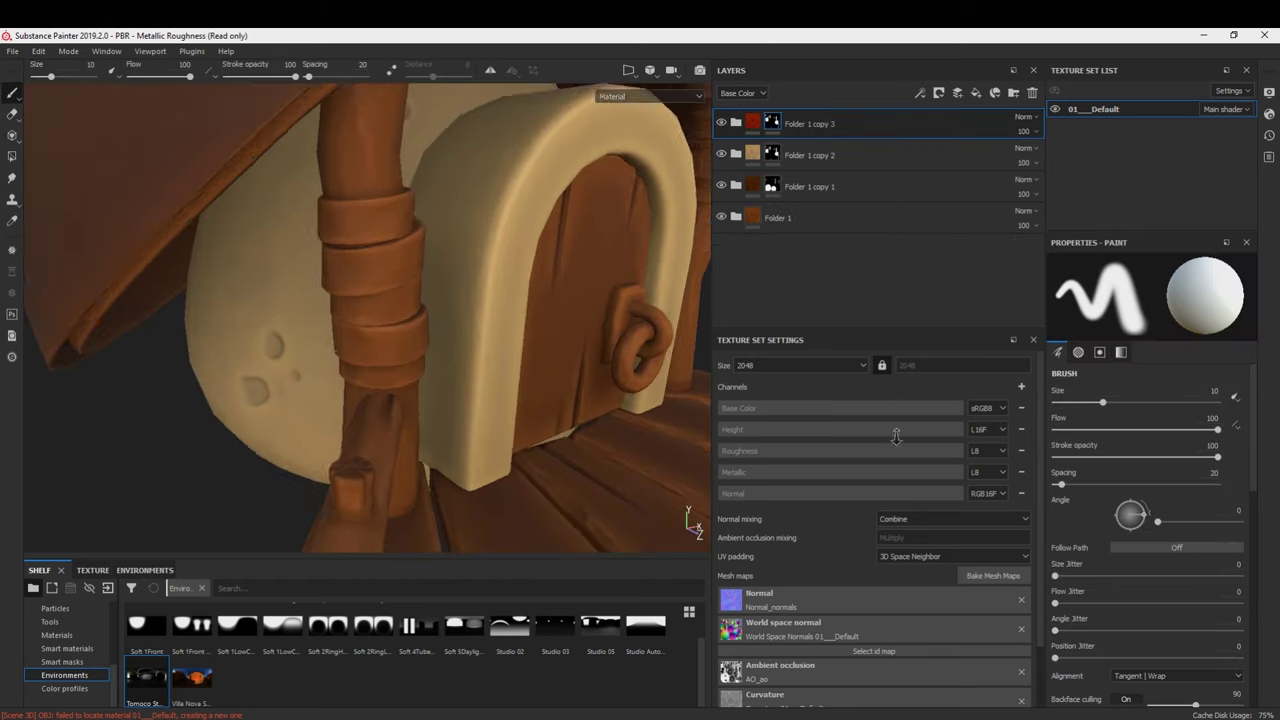
# Step: Set the red post-band layers' roughness to about 0.5
pyautogui.moveTo(371, 376)
pyautogui.keyDown('alt'); pyautogui.mouseDown()
pyautogui.moveTo(791, 420)
pyautogui.moveTo(479, 347)
pyautogui.mouseUp(); pyautogui.keyUp('alt')
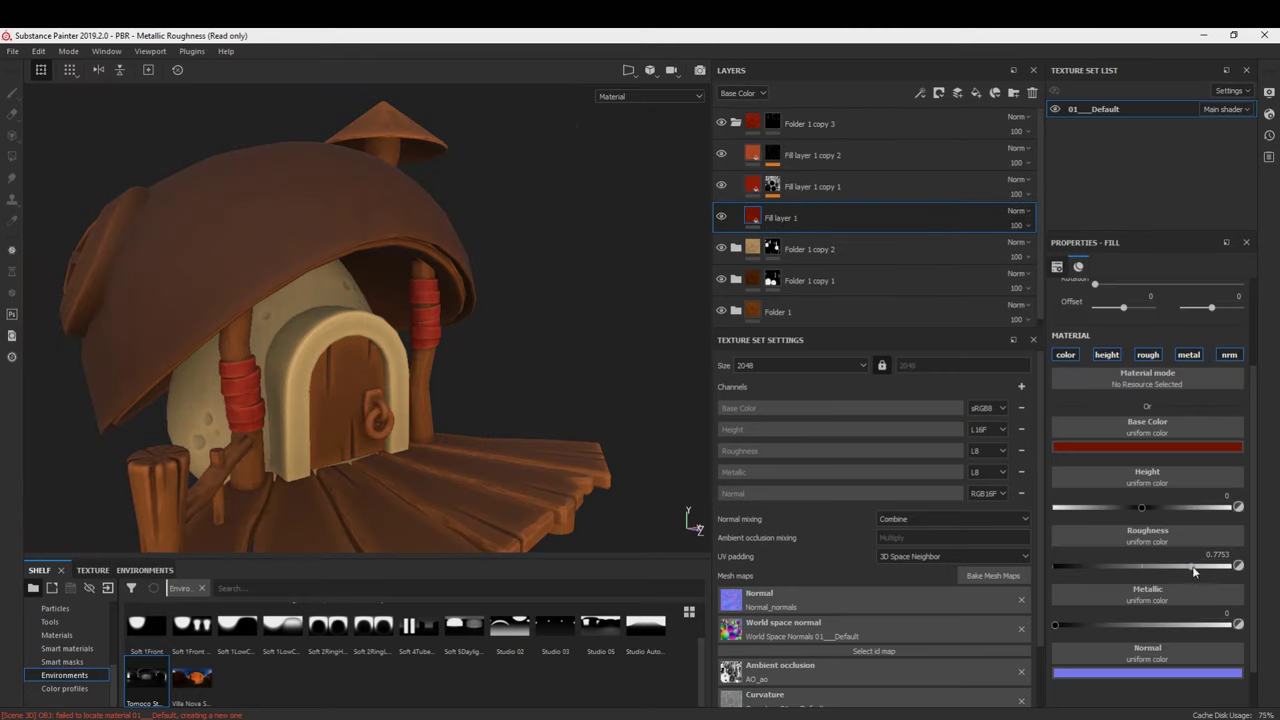
pyautogui.moveTo(1157, 572); pyautogui.dragTo(1198, 581)
pyautogui.hotkey('ctrl', 'z')
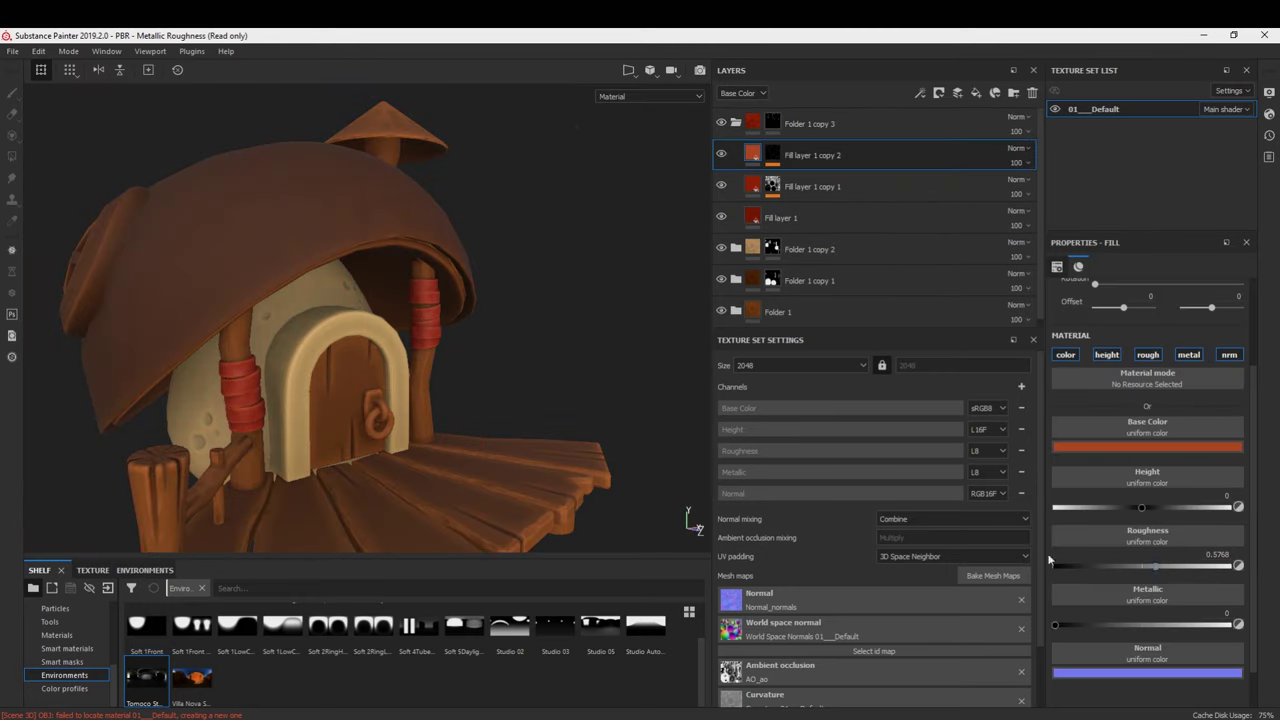
pyautogui.hotkey('ctrl', 'z')
pyautogui.hotkey('ctrl', 'z')
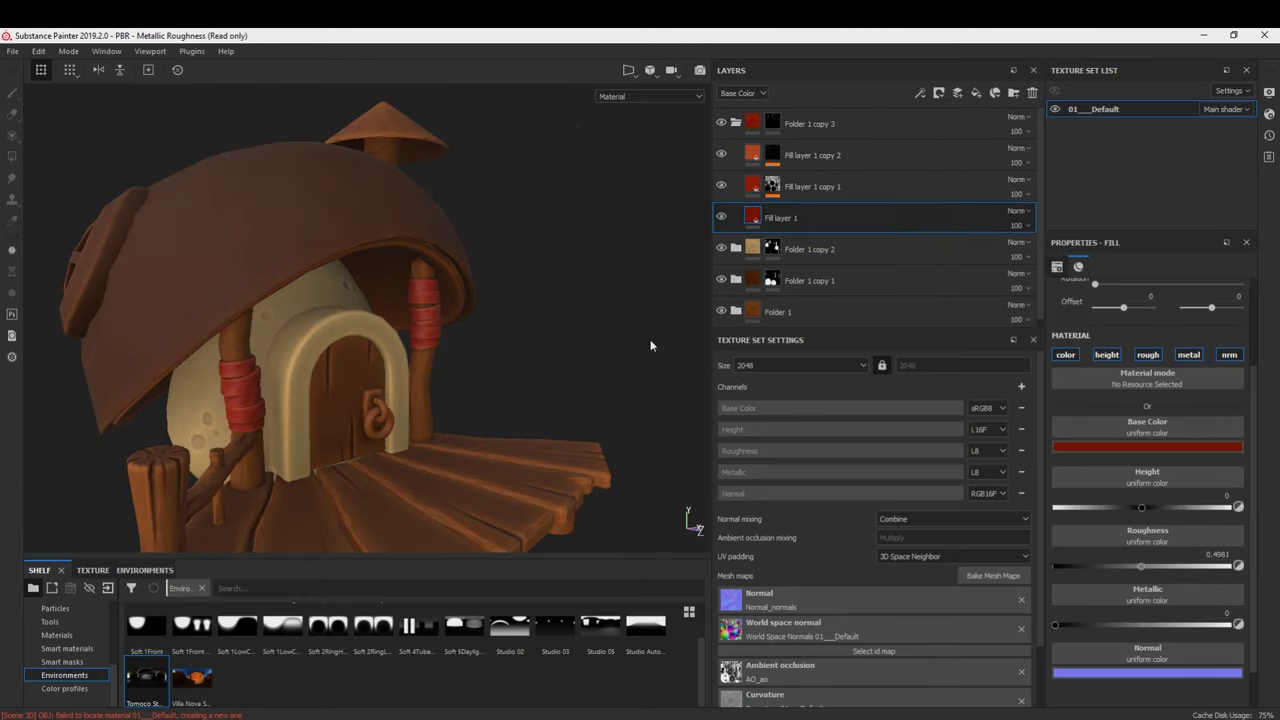
pyautogui.moveTo(650, 345)
pyautogui.keyDown('alt'); pyautogui.mouseDown()
pyautogui.moveTo(480, 334)
pyautogui.moveTo(571, 297)
pyautogui.moveTo(505, 341)
pyautogui.moveTo(560, 330)
pyautogui.moveTo(503, 334)
pyautogui.moveTo(515, 360)
pyautogui.mouseUp(); pyautogui.keyUp('alt')
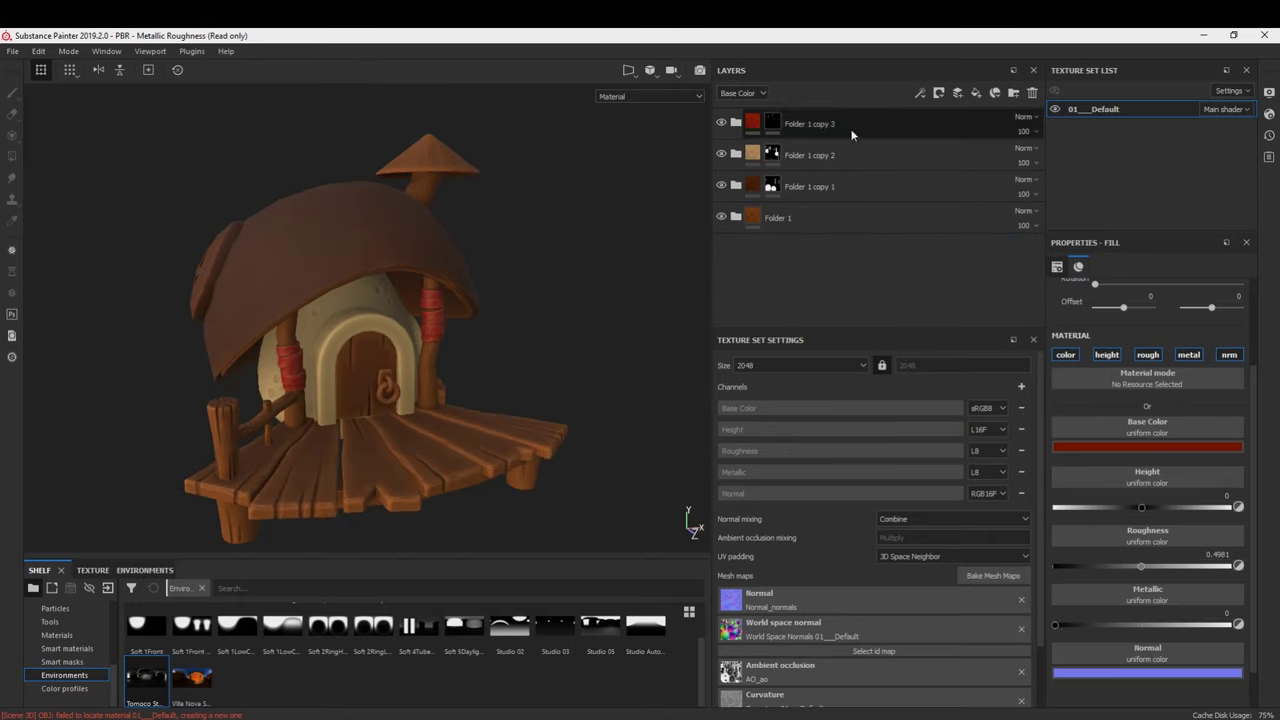
pyautogui.rightClick(852, 135)
# Step: Duplicate the red folder and change Fill layer 1 to a dark grey-green
pyautogui.click(880, 361)
pyautogui.keyDown('alt'); pyautogui.moveTo(601, 212); pyautogui.dragTo(640, 230); pyautogui.keyUp('alt')
pyautogui.click(780, 217)
pyautogui.click(1147, 447)
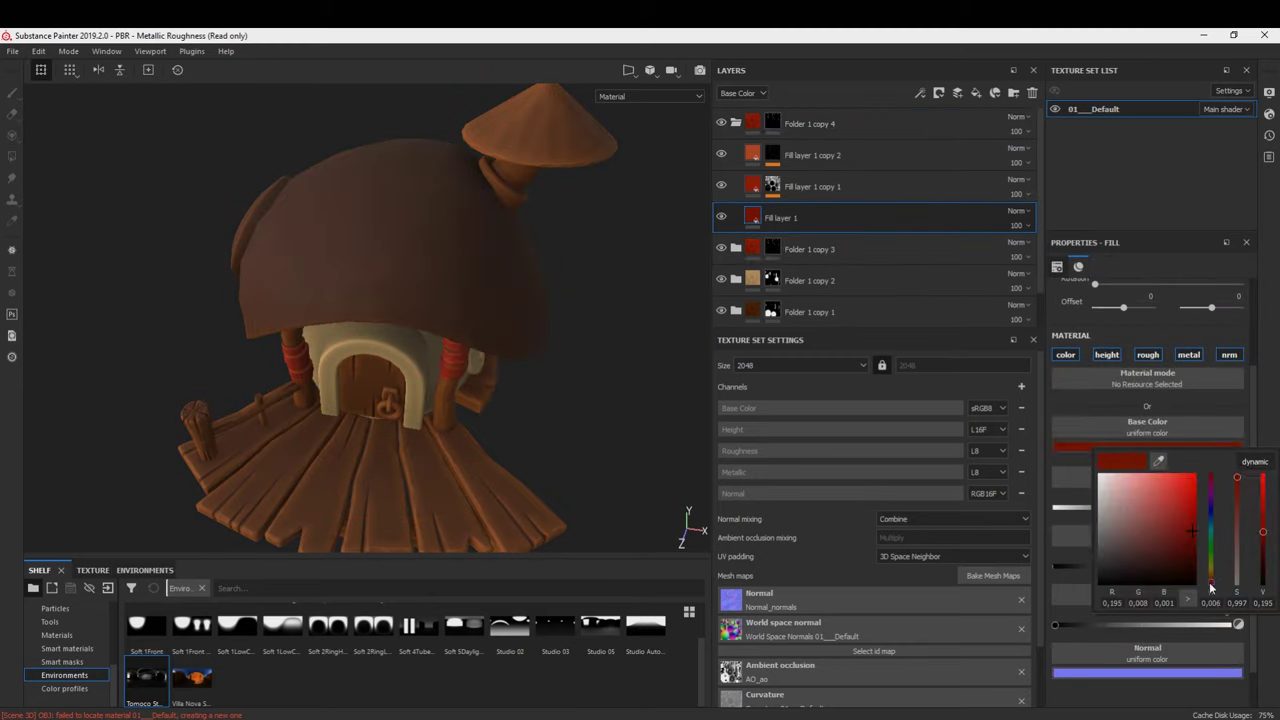
pyautogui.moveTo(1211, 567); pyautogui.dragTo(1213, 561)
pyautogui.click(1114, 550)
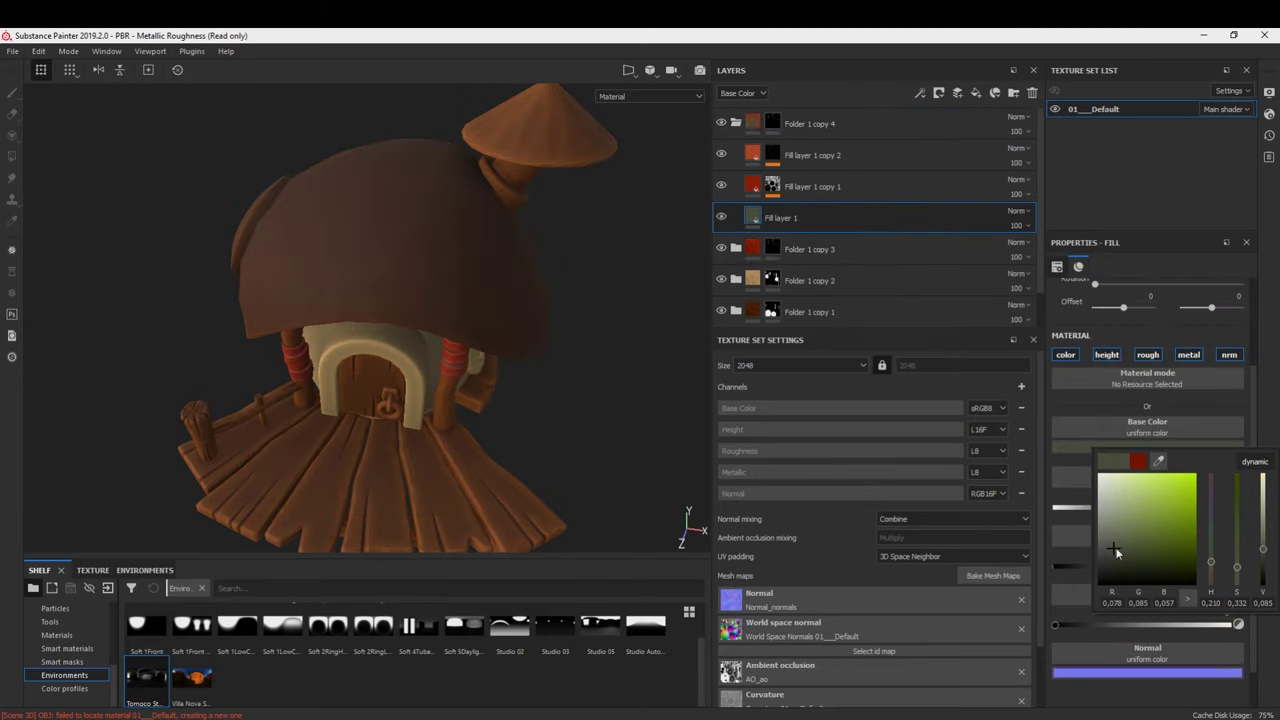
# Step: Tint the folder's other fill layers grey-green and review their material values
pyautogui.keyDown('alt'); pyautogui.moveTo(680, 300); pyautogui.dragTo(570, 294); pyautogui.keyUp('alt')
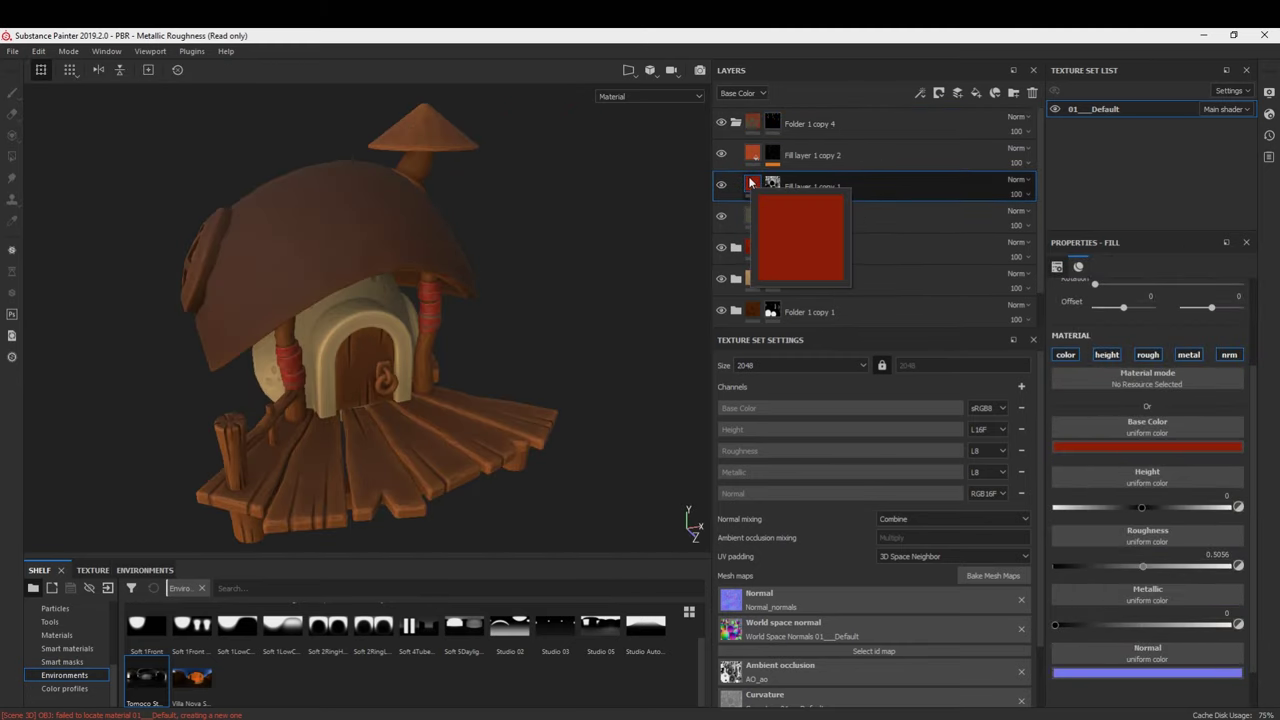
pyautogui.click(1153, 447)
pyautogui.click(1105, 528)
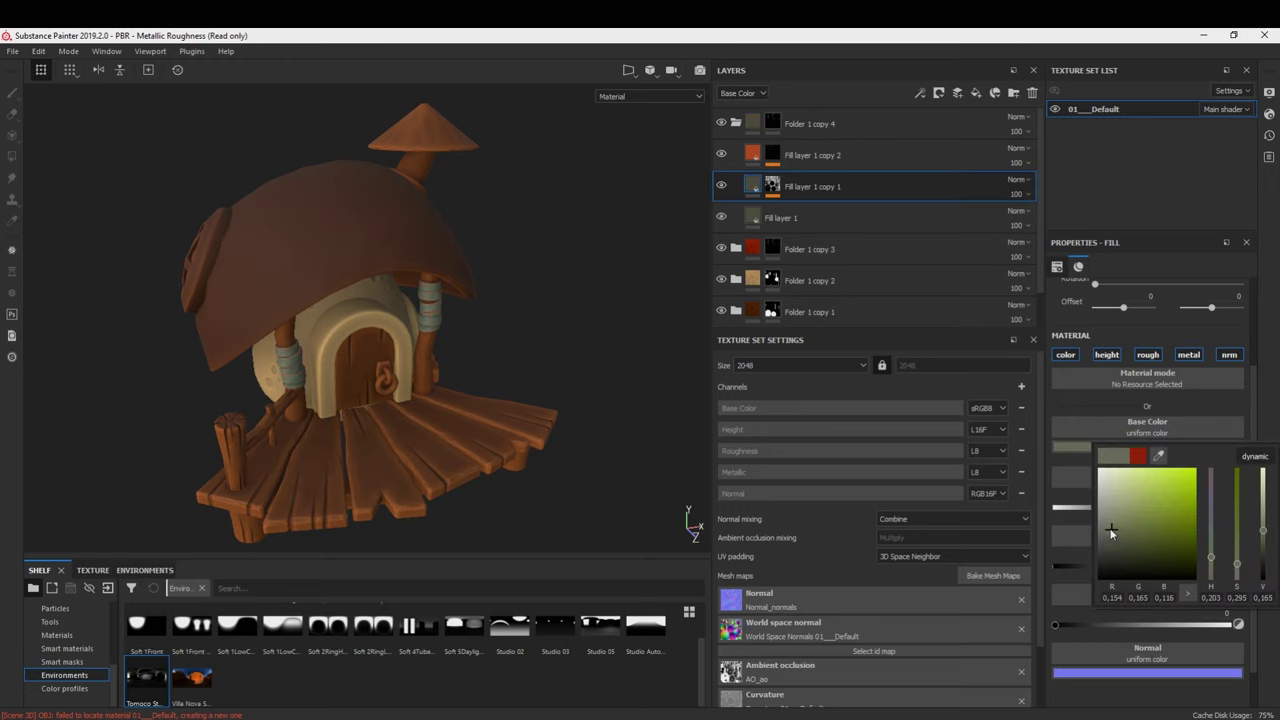
pyautogui.click(760, 150)
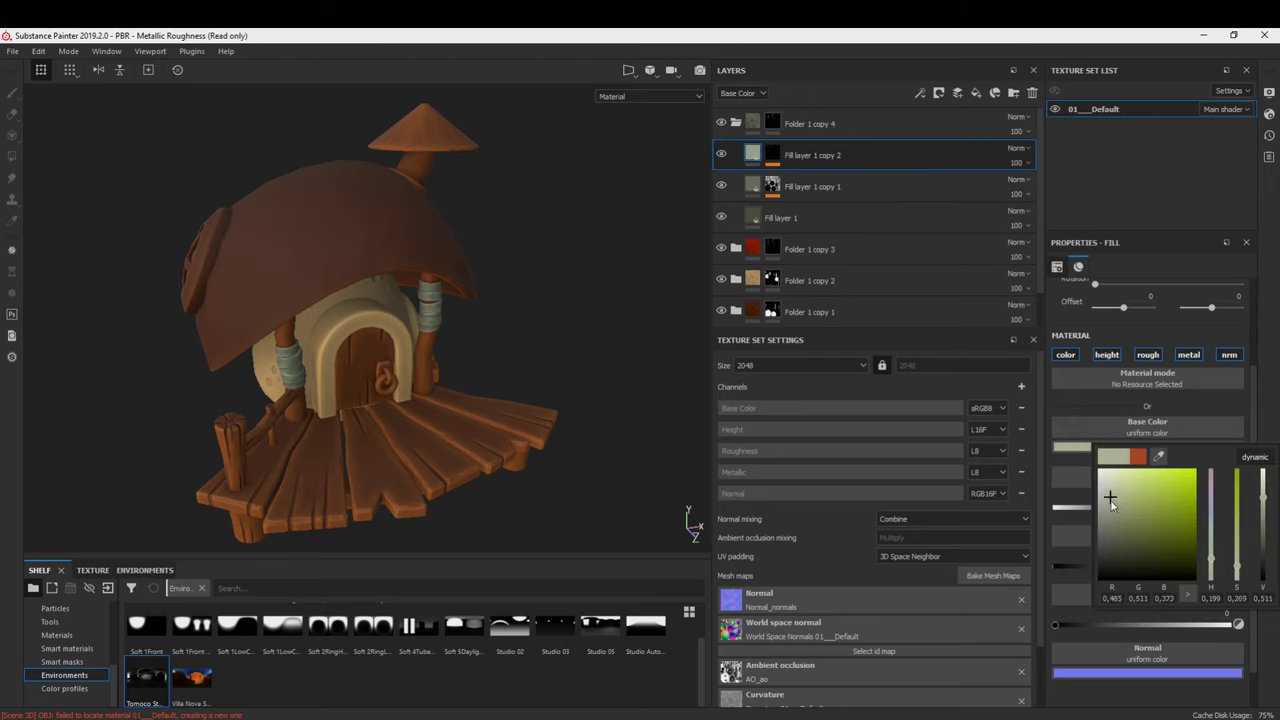
pyautogui.click(1112, 508)
pyautogui.click(840, 155)
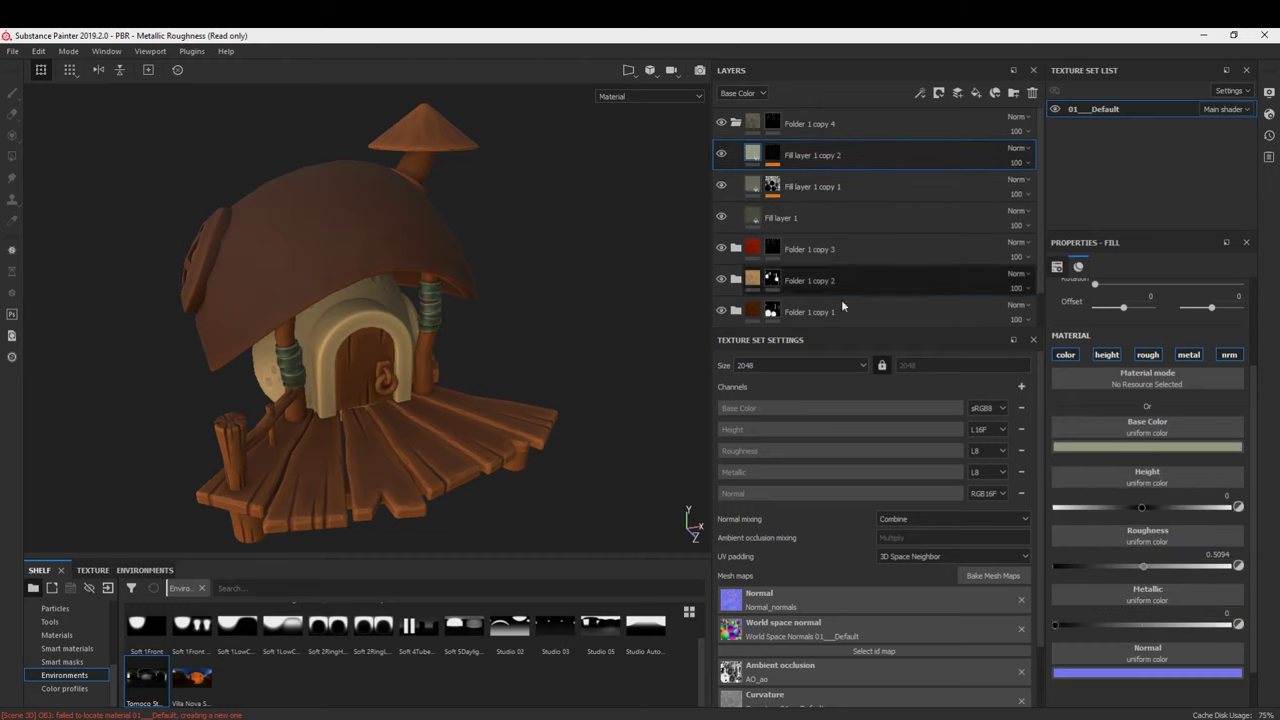
pyautogui.press('Down')
pyautogui.press('Up')
pyautogui.press('Down')
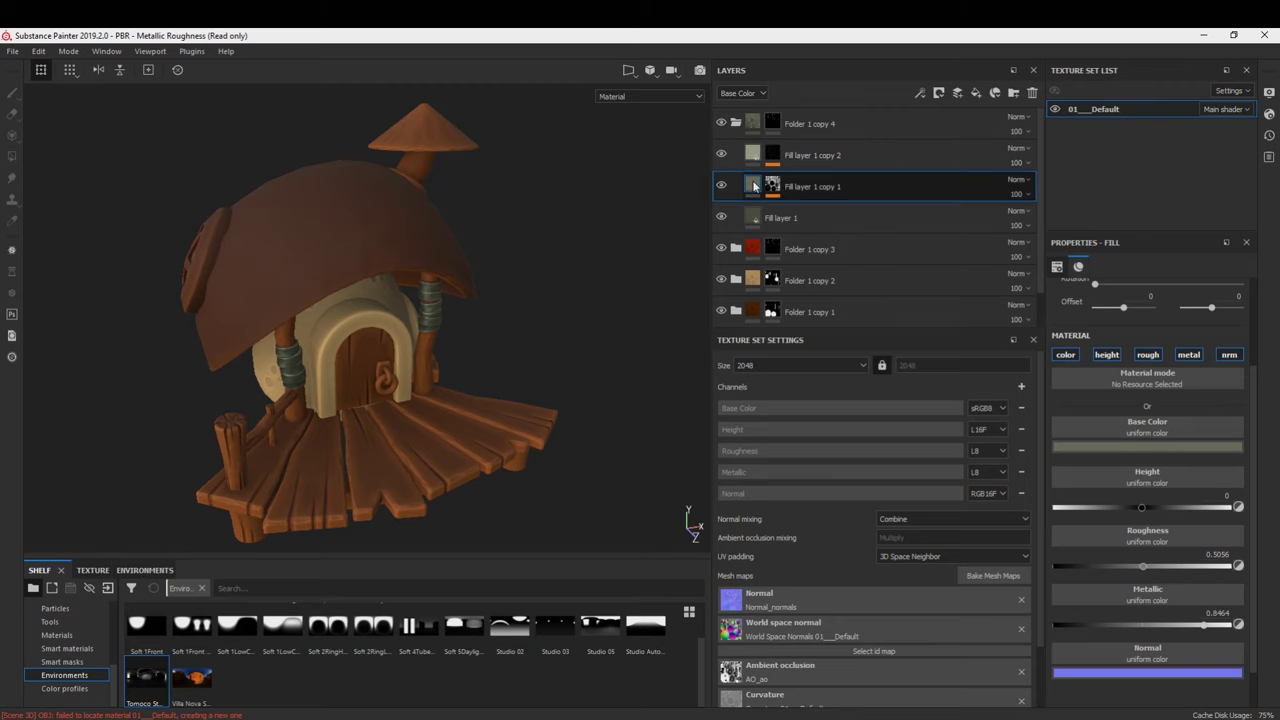
pyautogui.press('Down')
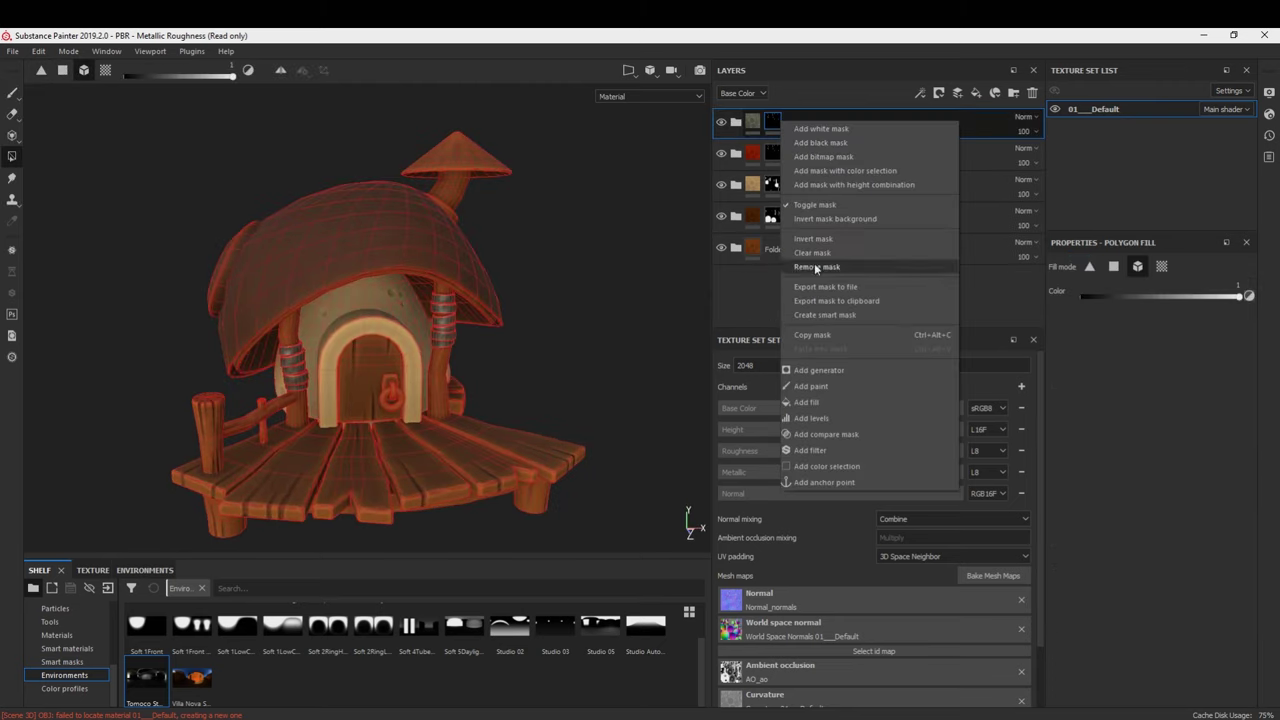
# Step: Orbit back to a front view showing the whole mushroom house
pyautogui.keyDown('alt'); pyautogui.moveTo(440, 339); pyautogui.dragTo(437, 371); pyautogui.keyUp('alt')
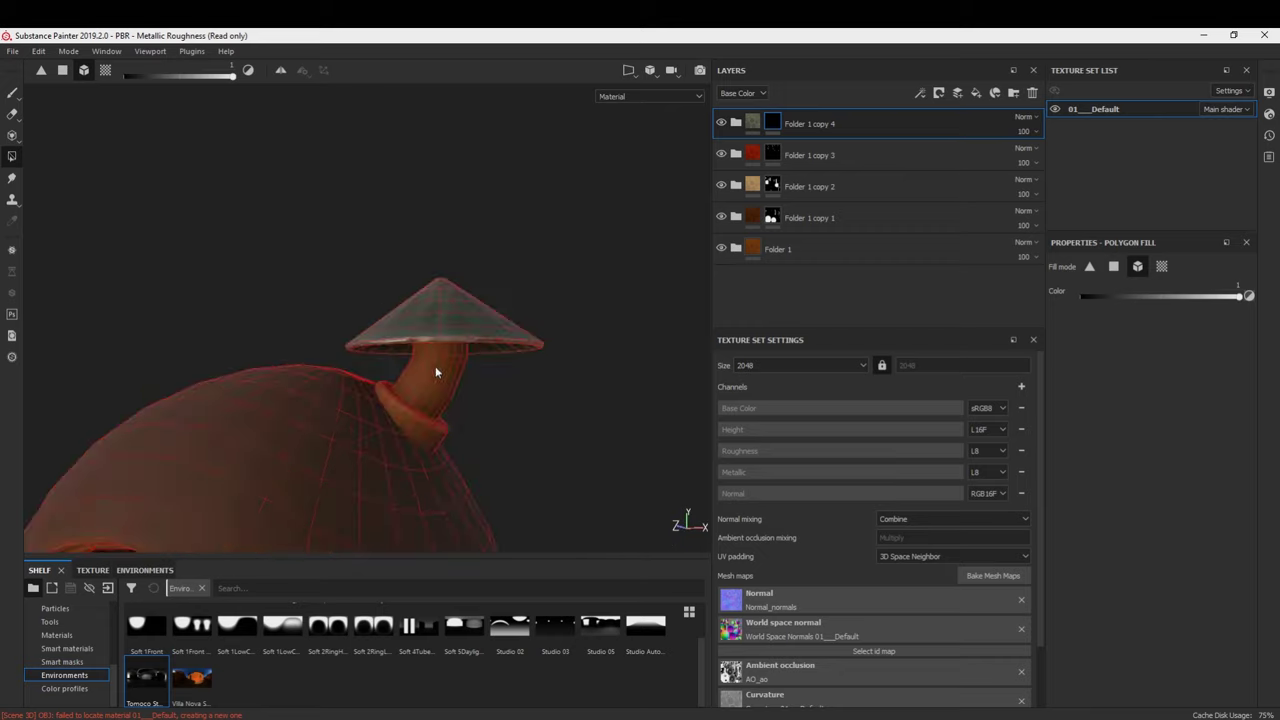
pyautogui.keyDown('alt'); pyautogui.moveTo(437, 371); pyautogui.dragTo(448, 454, button='right'); pyautogui.keyUp('alt')
pyautogui.scroll(2, 358, 361)
pyautogui.scroll(-3, 359, 365)
pyautogui.scroll(-5, 359, 365)
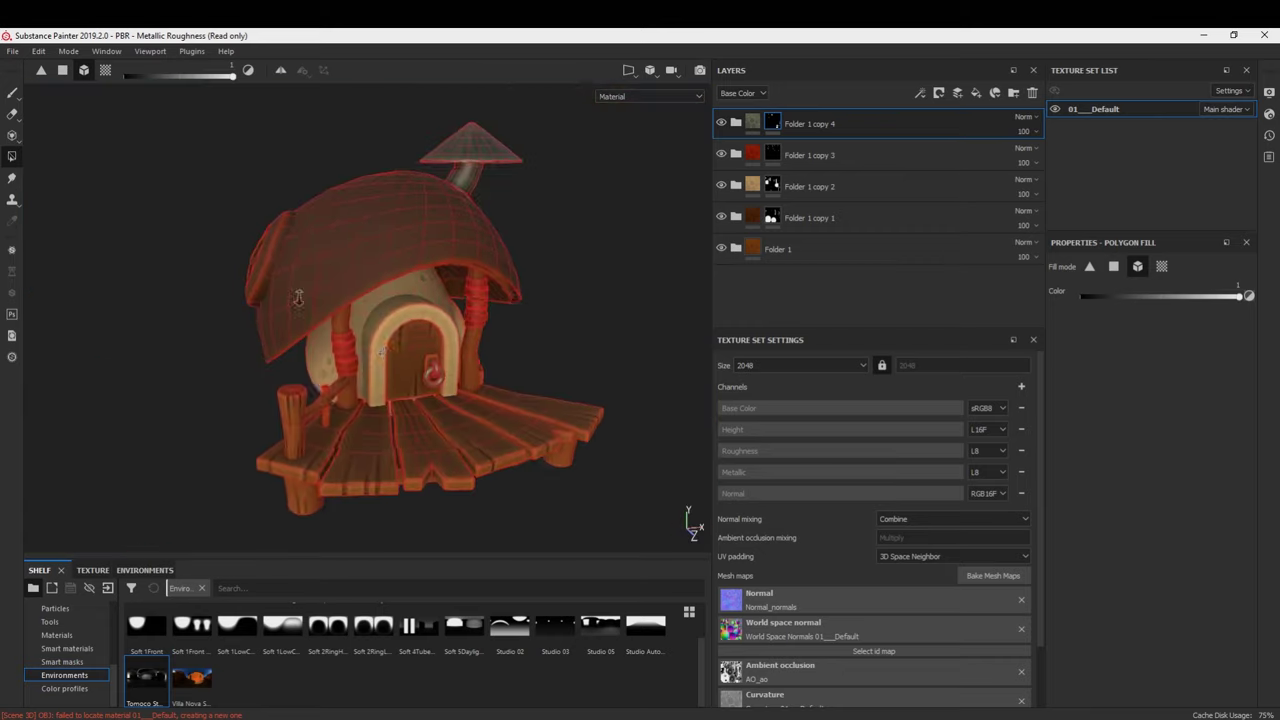
pyautogui.moveTo(359, 365)
pyautogui.keyDown('alt'); pyautogui.mouseDown()
pyautogui.moveTo(466, 429)
pyautogui.moveTo(500, 430)
pyautogui.mouseUp(); pyautogui.keyUp('alt')
pyautogui.press('1')
# Step: Duplicate the red band folder and switch its mask to polygon fill
pyautogui.rightClick(858, 152)
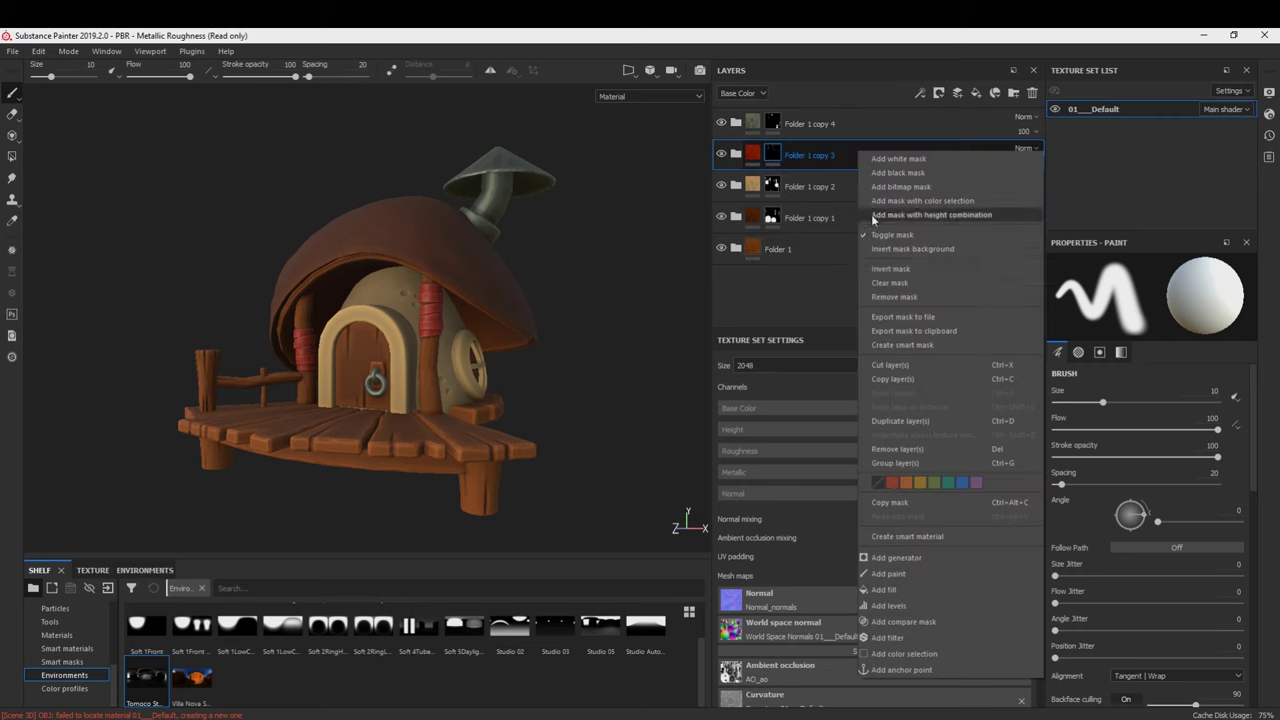
pyautogui.click(897, 421)
pyautogui.click(830, 249)
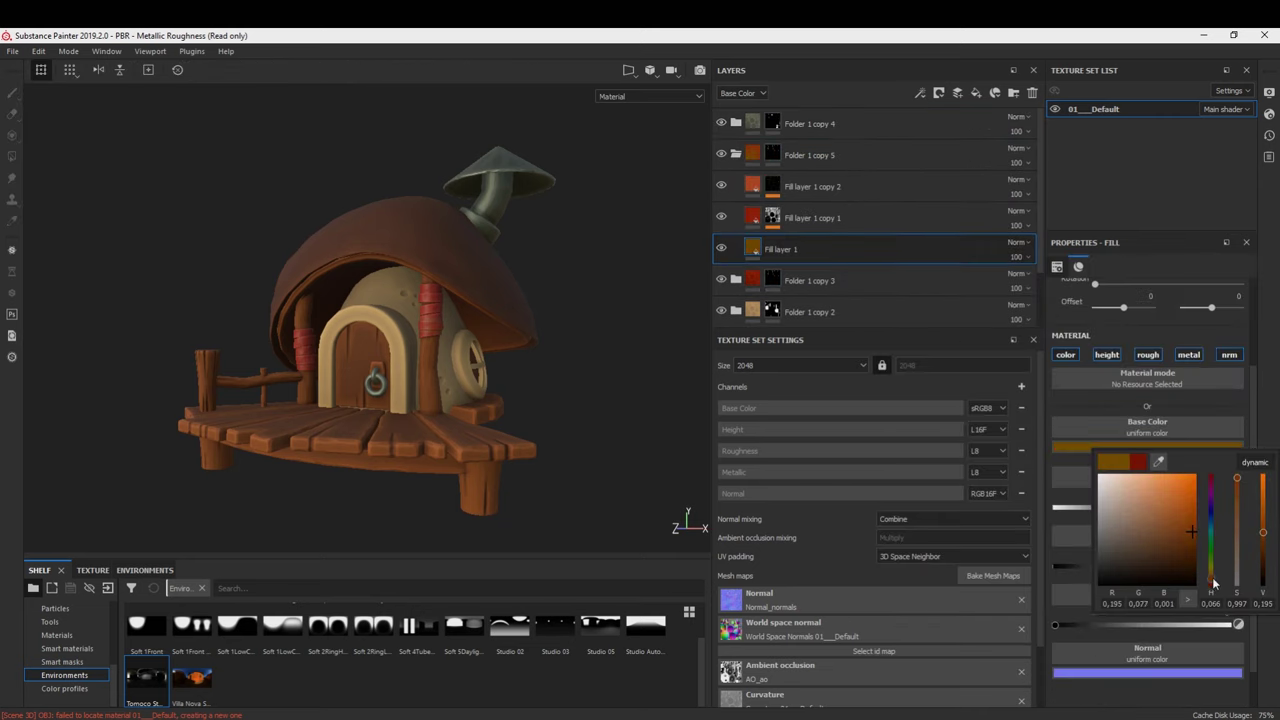
pyautogui.click(800, 217)
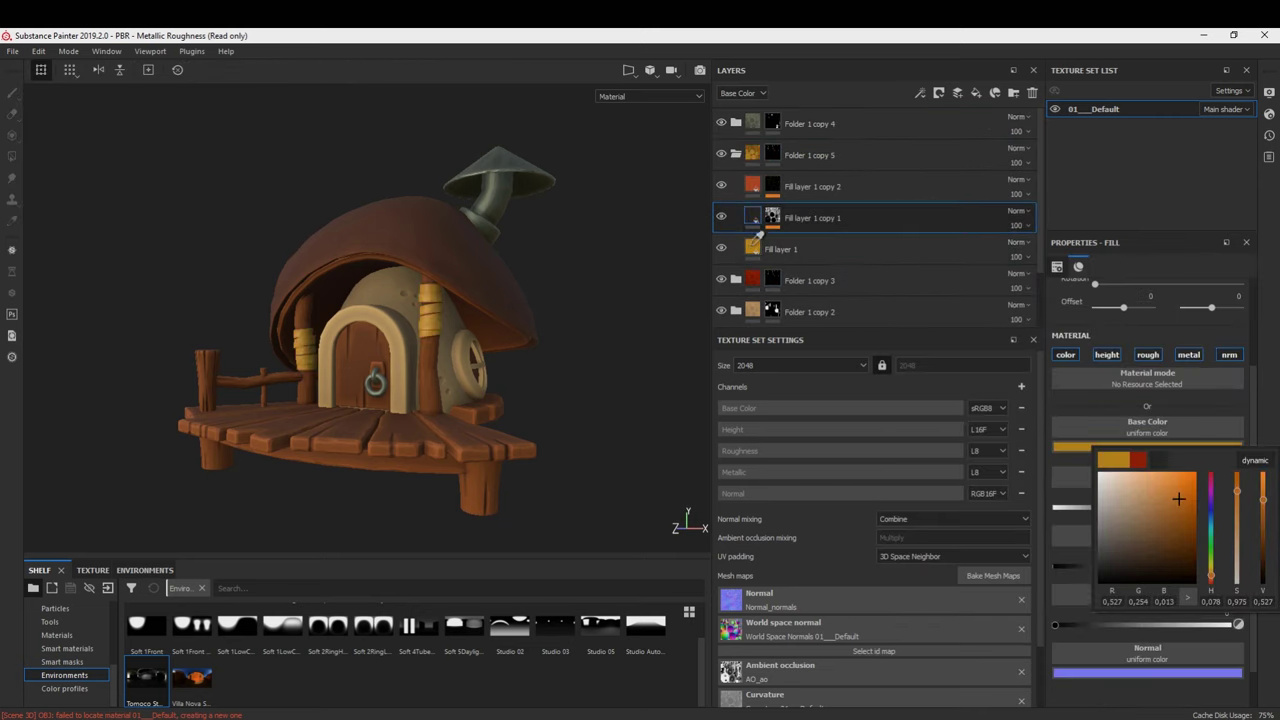
pyautogui.rightClick(770, 155)
pyautogui.click(820, 300)
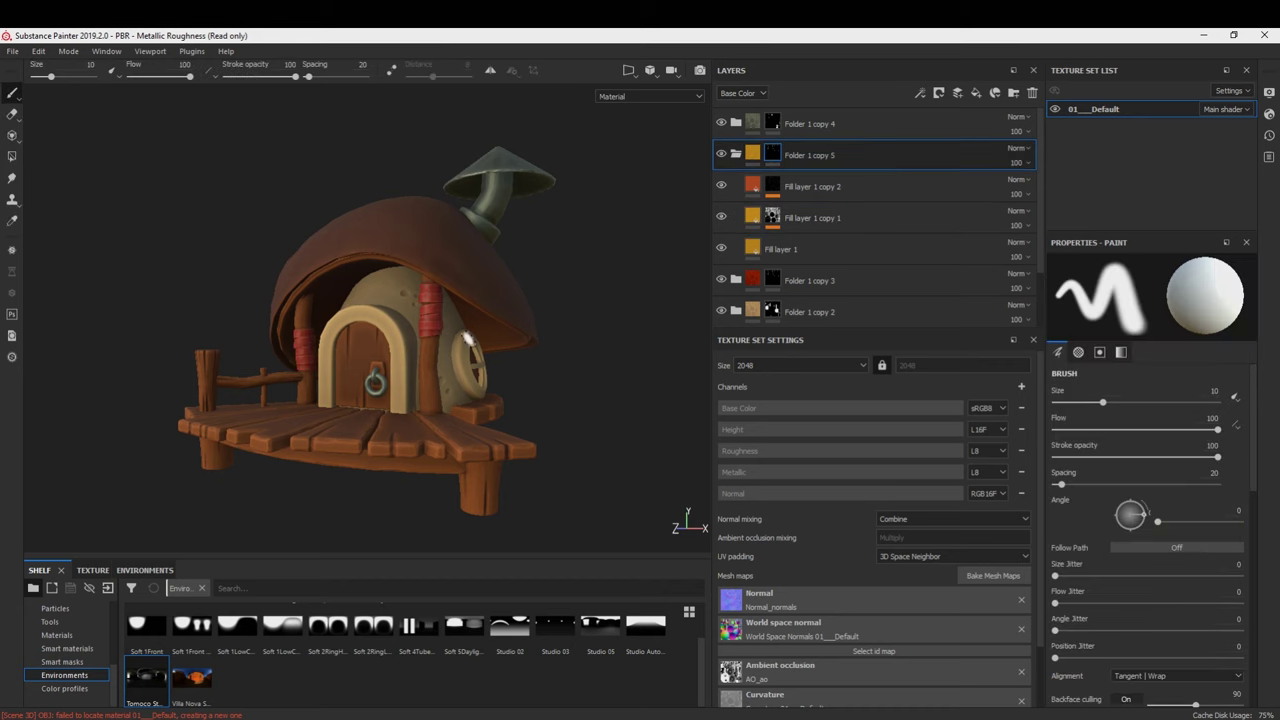
pyautogui.scroll(3, 605, 393)
# Step: Recolour the copy's top and bottom fill layers to light orange tones
pyautogui.click(812, 186)
pyautogui.click(1147, 447)
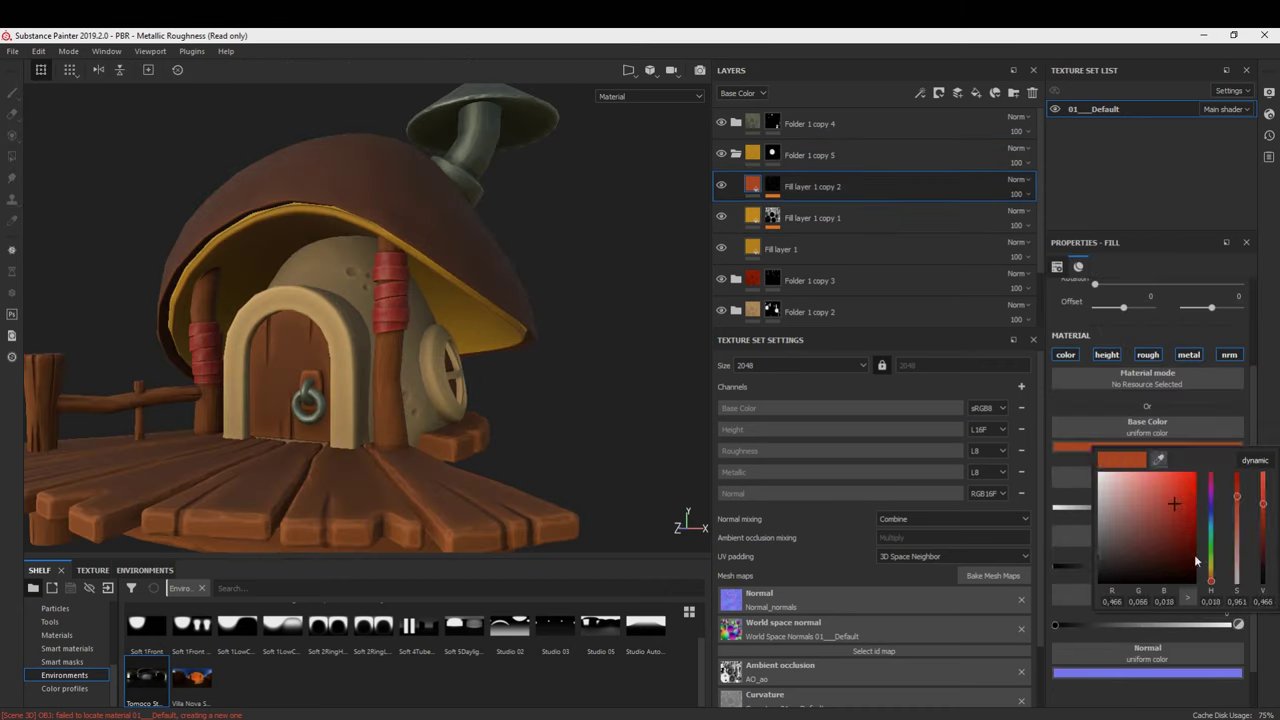
pyautogui.moveTo(1166, 558); pyautogui.dragTo(1147, 477)
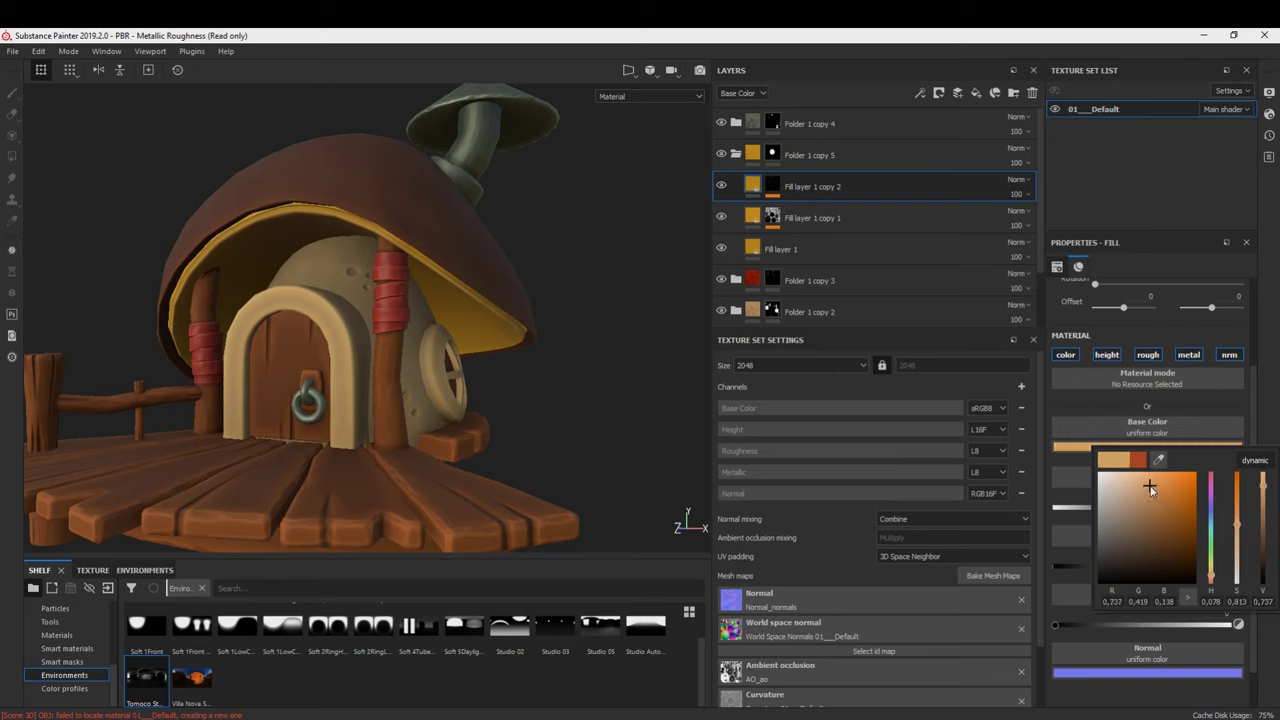
pyautogui.scroll(-5, 563, 380)
pyautogui.moveTo(563, 366)
pyautogui.keyDown('alt'); pyautogui.mouseDown()
pyautogui.moveTo(410, 419)
pyautogui.moveTo(515, 395)
pyautogui.mouseUp(); pyautogui.keyUp('alt')
pyautogui.click(781, 249)
pyautogui.click(1147, 447)
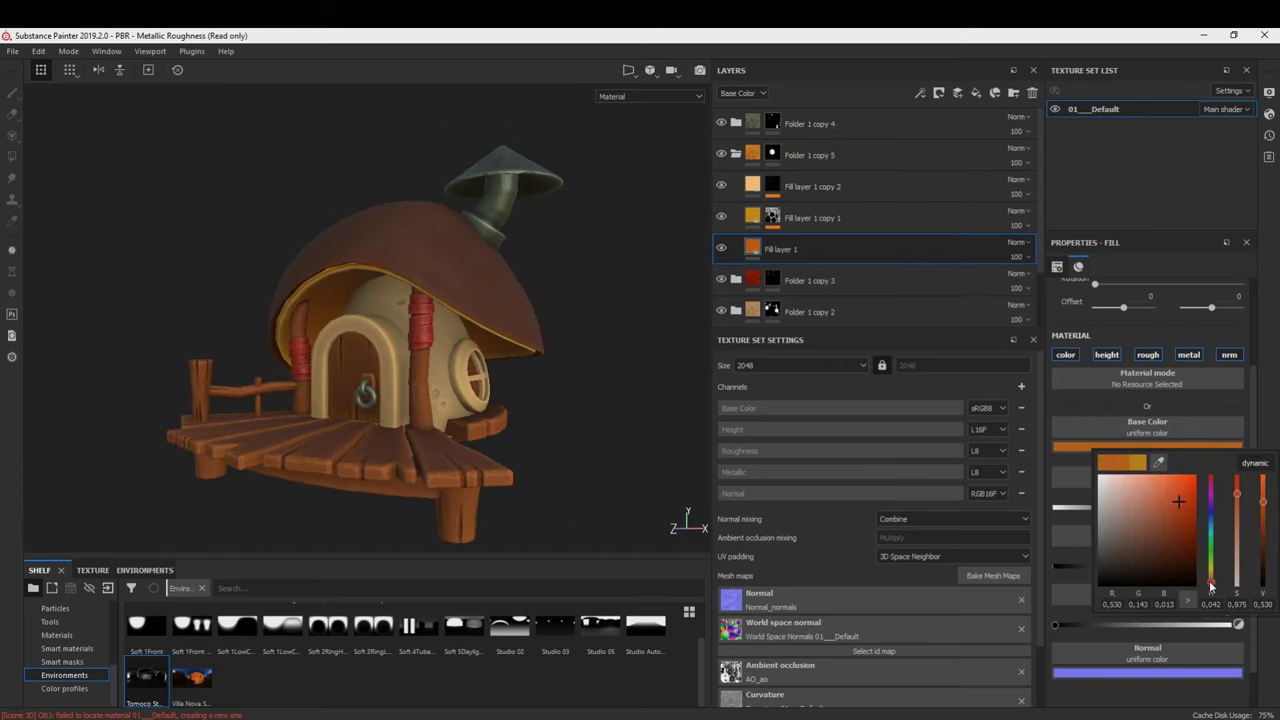
pyautogui.moveTo(560, 390)
pyautogui.keyDown('alt'); pyautogui.mouseDown()
pyautogui.moveTo(602, 402)
pyautogui.moveTo(573, 314)
pyautogui.mouseUp(); pyautogui.keyUp('alt')
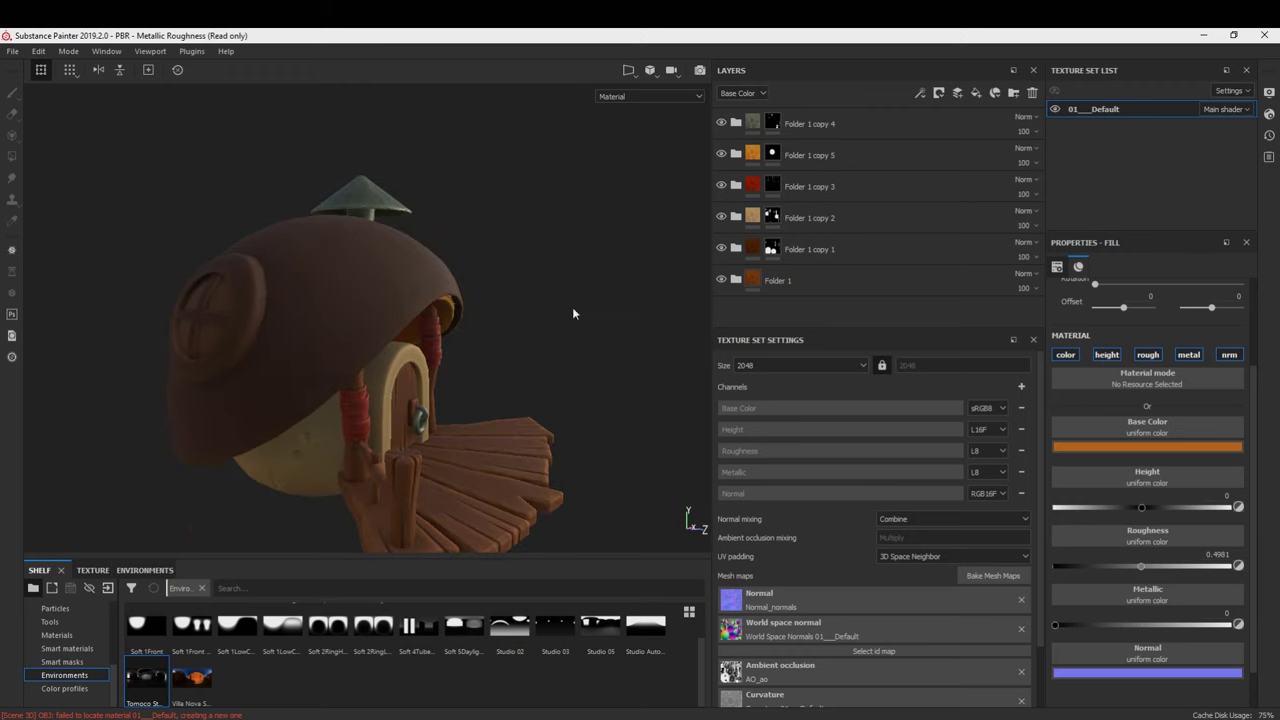
pyautogui.click(1021, 386)
# Step: Add an Emissive channel and a fill layer with orange base and yellow emission
pyautogui.click(1040, 487)
pyautogui.keyDown('alt'); pyautogui.moveTo(600, 330); pyautogui.dragTo(623, 323); pyautogui.keyUp('alt')
pyautogui.click(976, 92)
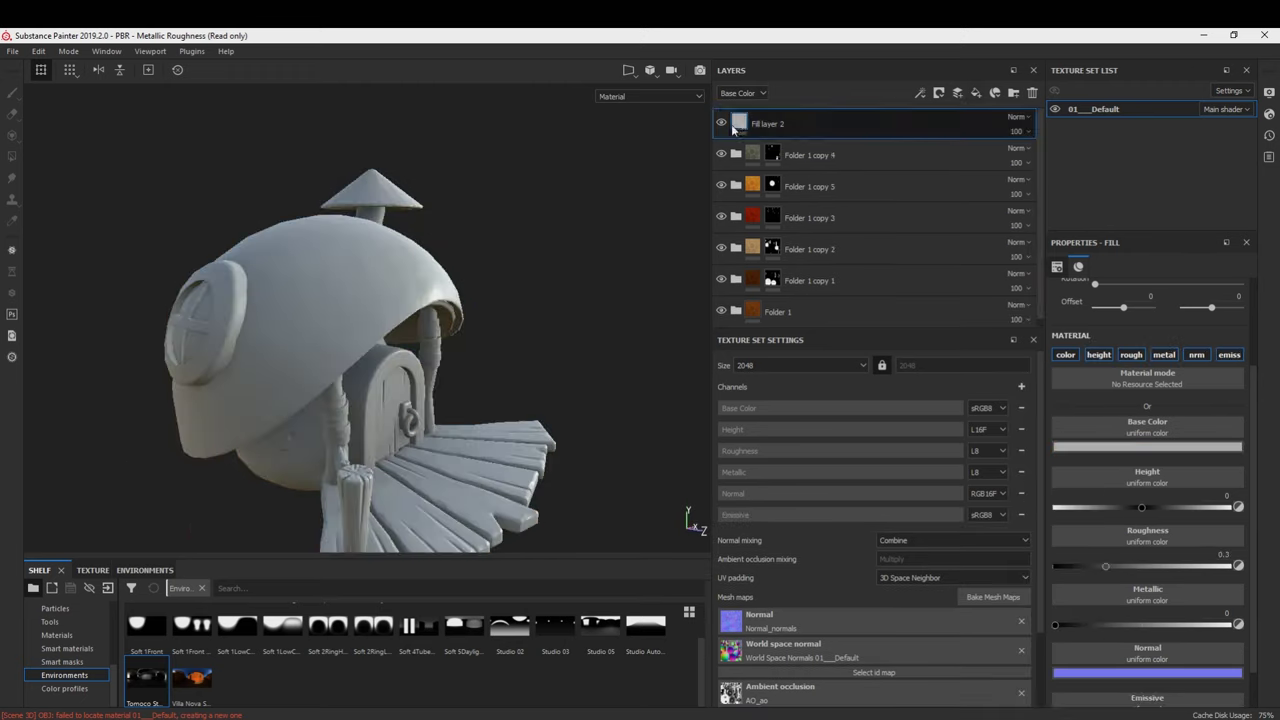
pyautogui.click(1147, 447)
pyautogui.click(1179, 491)
pyautogui.moveTo(1211, 582); pyautogui.dragTo(1216, 586)
pyautogui.click(1092, 496)
pyautogui.moveTo(1202, 630); pyautogui.dragTo(1200, 530)
# Step: Give the glowing layer a black mask and polygon-fill it onto the round window
pyautogui.click(957, 92)
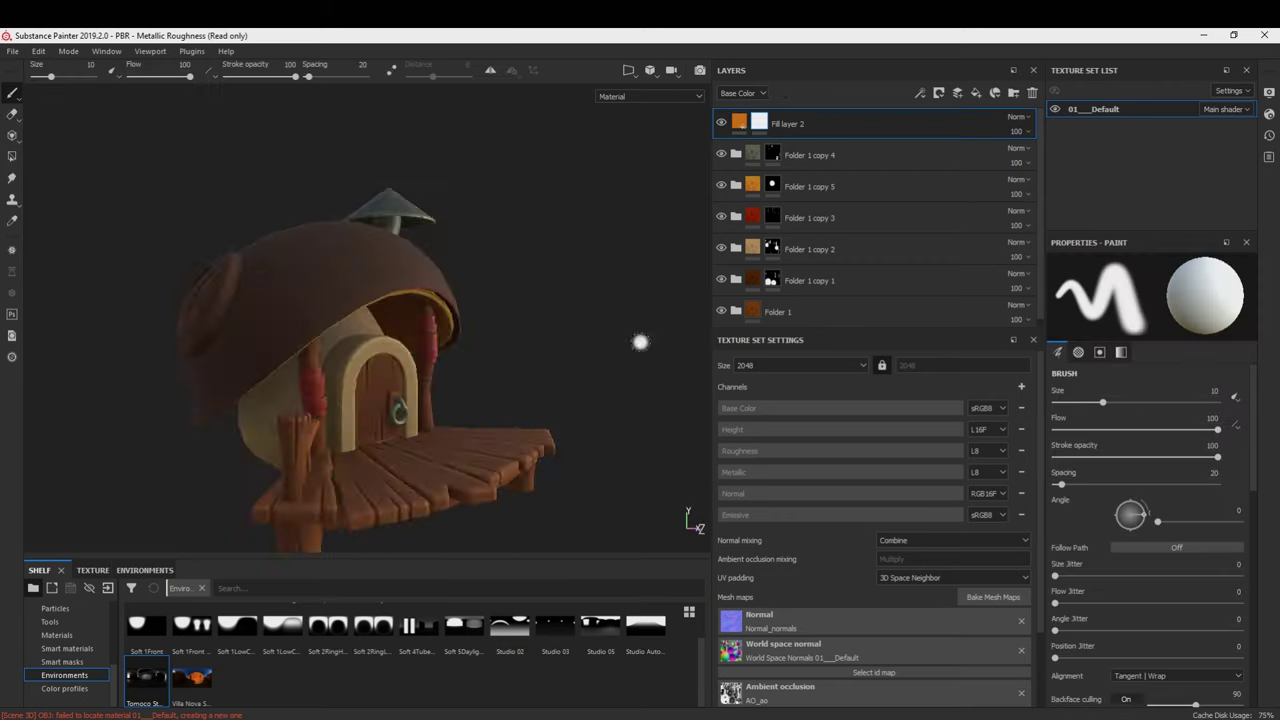
pyautogui.click(12, 155)
pyautogui.keyDown('alt'); pyautogui.moveTo(300, 300); pyautogui.dragTo(123, 283); pyautogui.keyUp('alt')
pyautogui.keyDown('alt'); pyautogui.moveTo(546, 447); pyautogui.dragTo(498, 447); pyautogui.keyUp('alt')
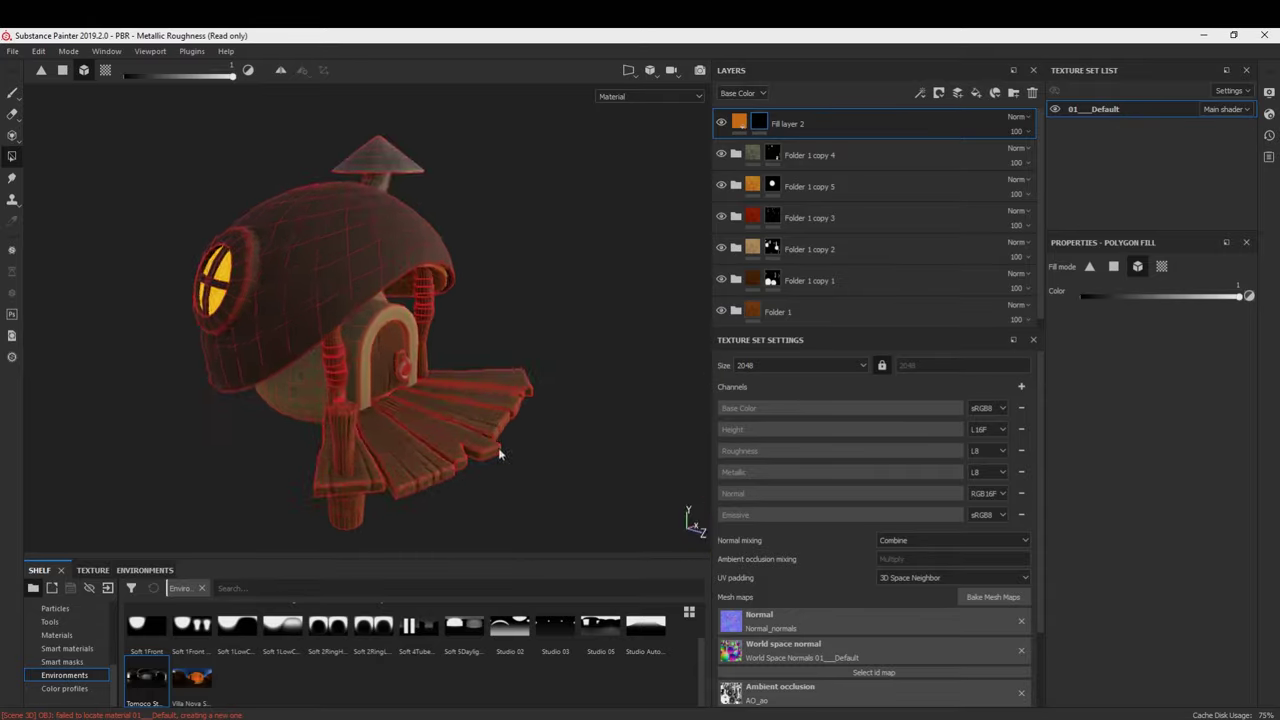
# Step: Boost emission in the shader settings and check the glow in the ray-traced preview
pyautogui.click(1269, 115)
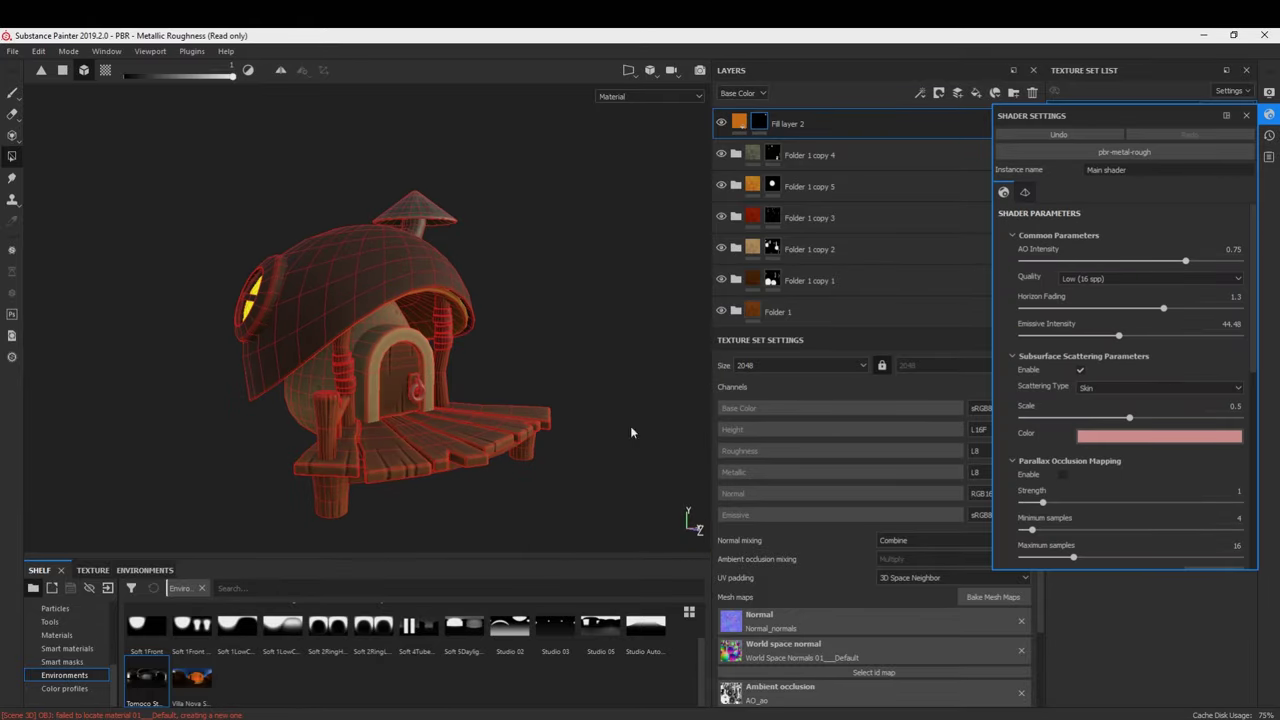
pyautogui.press('F10')
pyautogui.moveTo(620, 313)
pyautogui.keyDown('alt'); pyautogui.mouseDown()
pyautogui.moveTo(728, 449)
pyautogui.moveTo(278, 390)
pyautogui.moveTo(700, 600)
pyautogui.moveTo(763, 606)
pyautogui.mouseUp(); pyautogui.keyUp('alt')
pyautogui.press('F9')
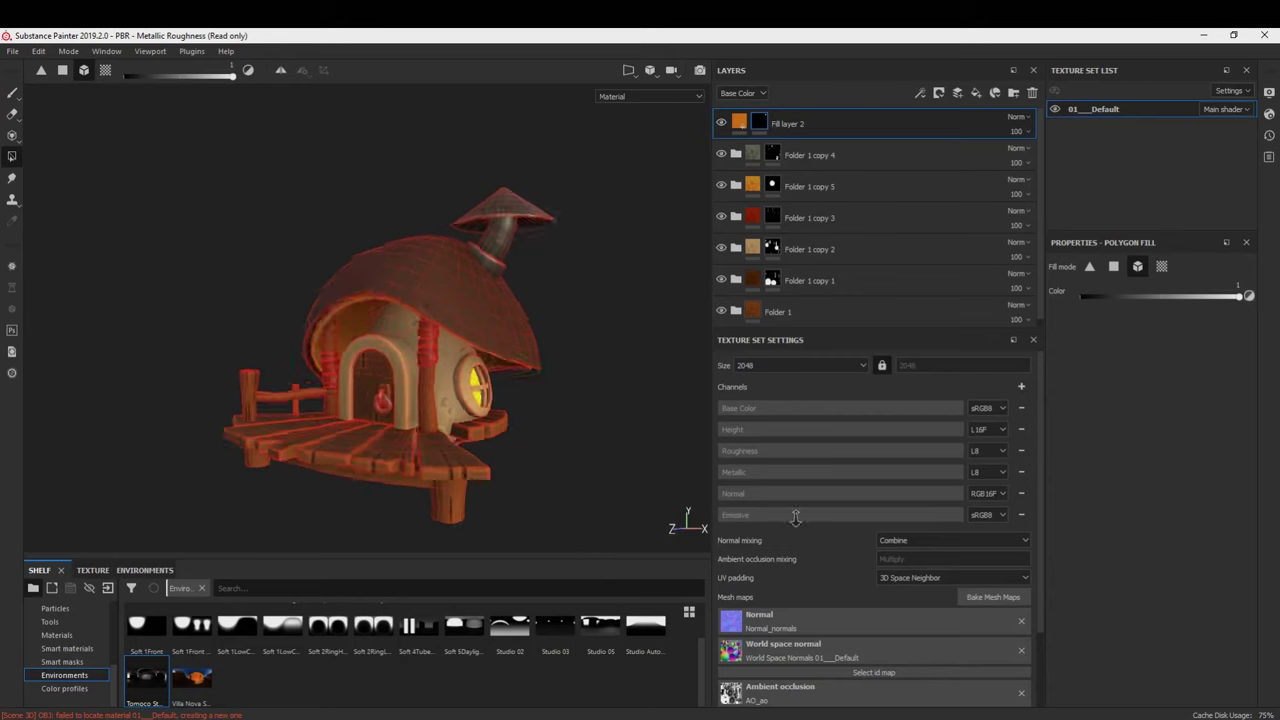
pyautogui.click(940, 92)
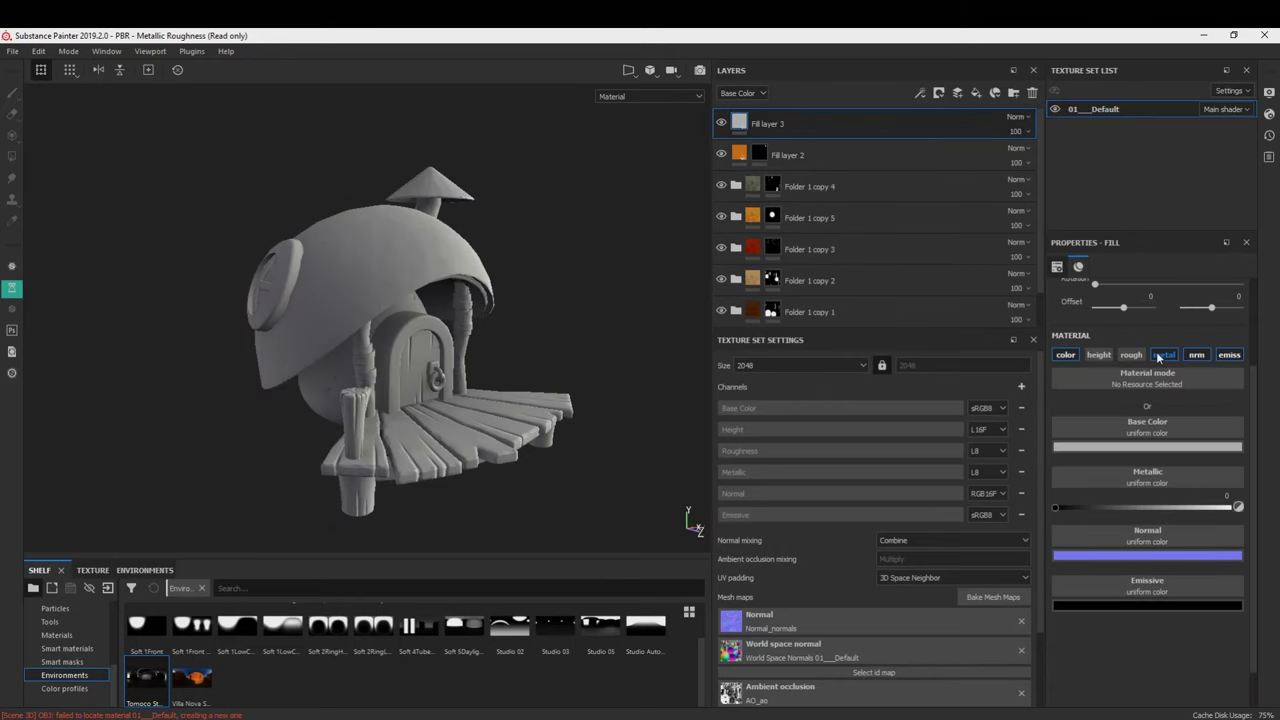
# Step: Give Fill layer 3 a black mask with a Dirt generator and Soft light blending
pyautogui.rightClick(772, 124)
pyautogui.click(810, 147)
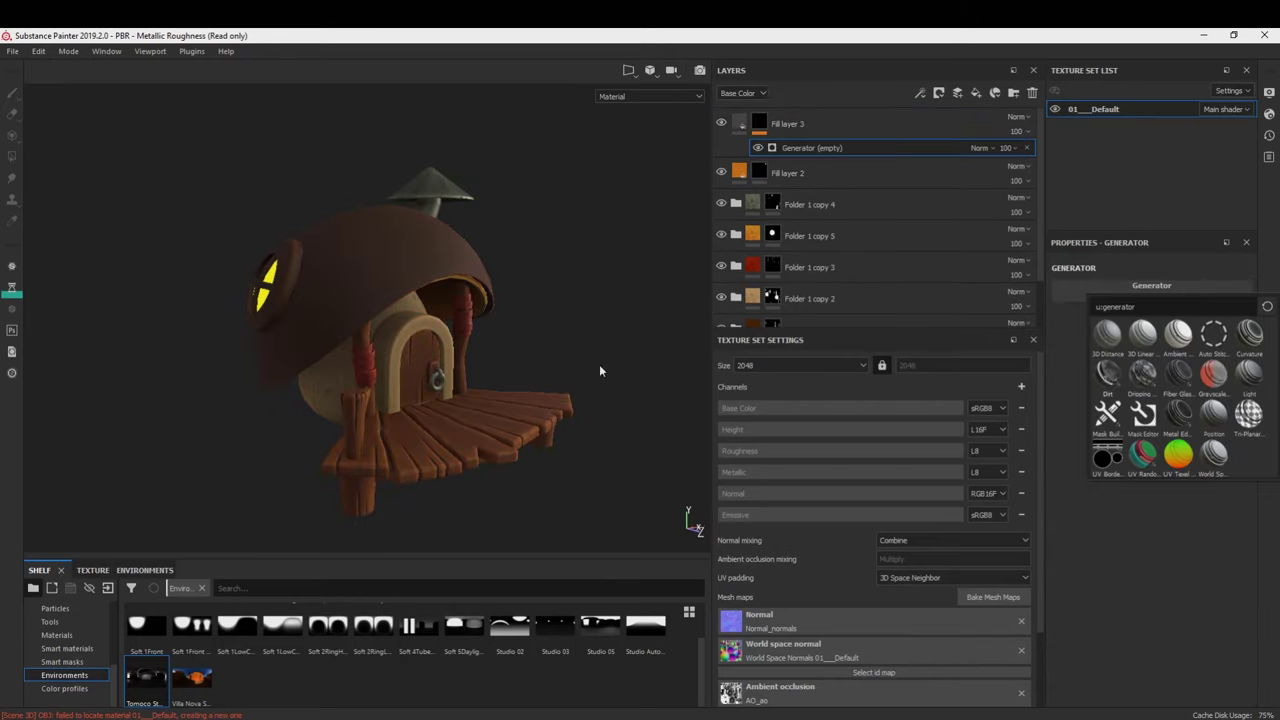
pyautogui.click(1107, 372)
pyautogui.click(1018, 117)
pyautogui.click(1030, 397)
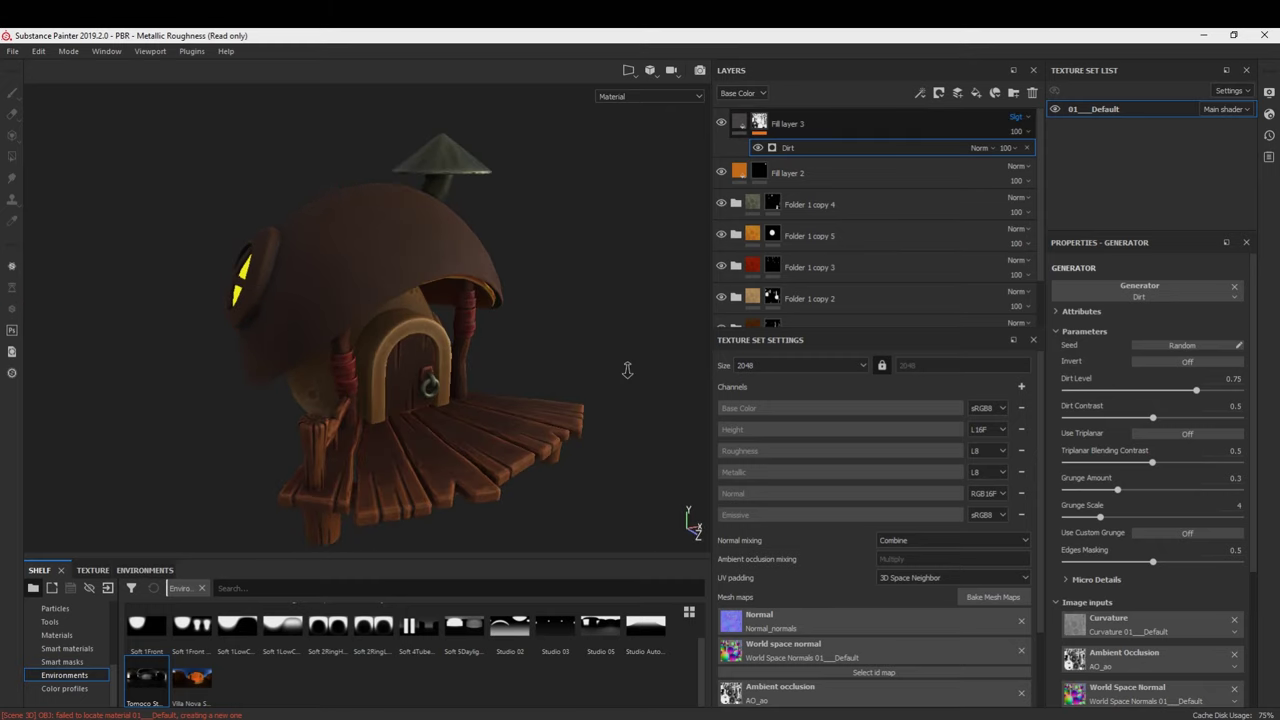
# Step: Tint the dirt layer's base colour a darker orange-brown
pyautogui.click(738, 123)
pyautogui.click(1147, 447)
pyautogui.moveTo(1124, 511); pyautogui.dragTo(1110, 518)
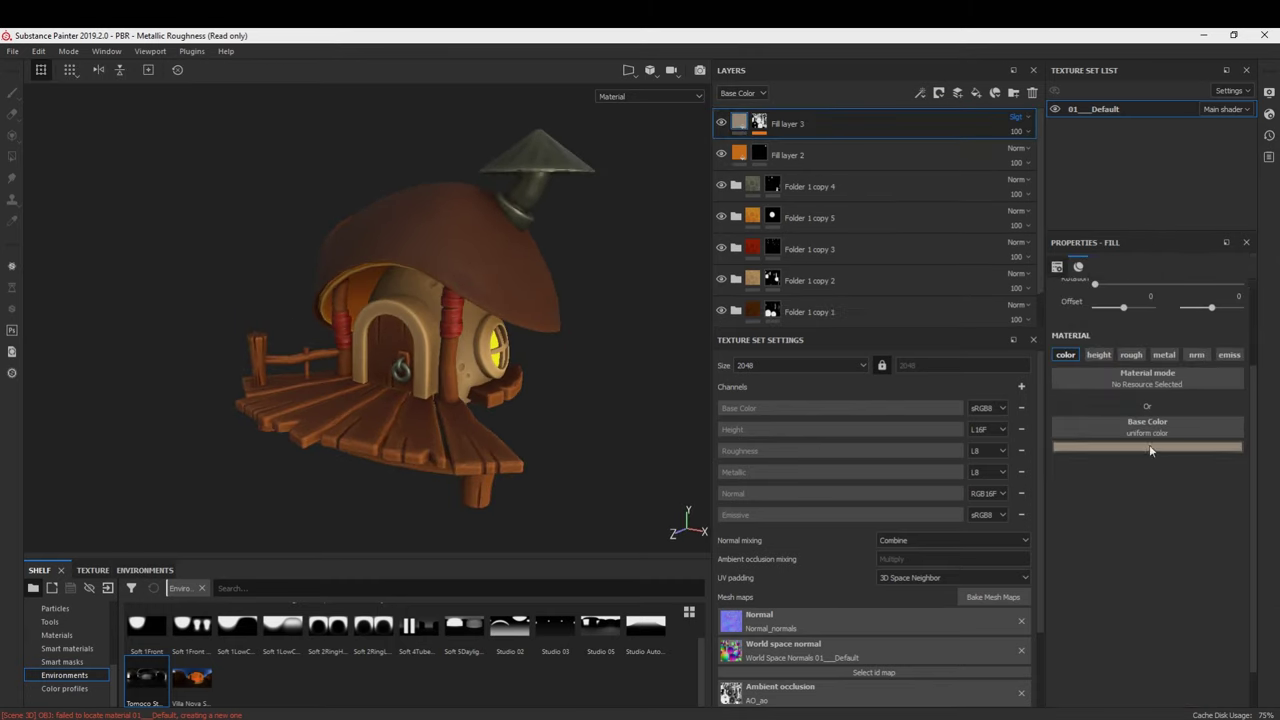
pyautogui.click(1149, 450)
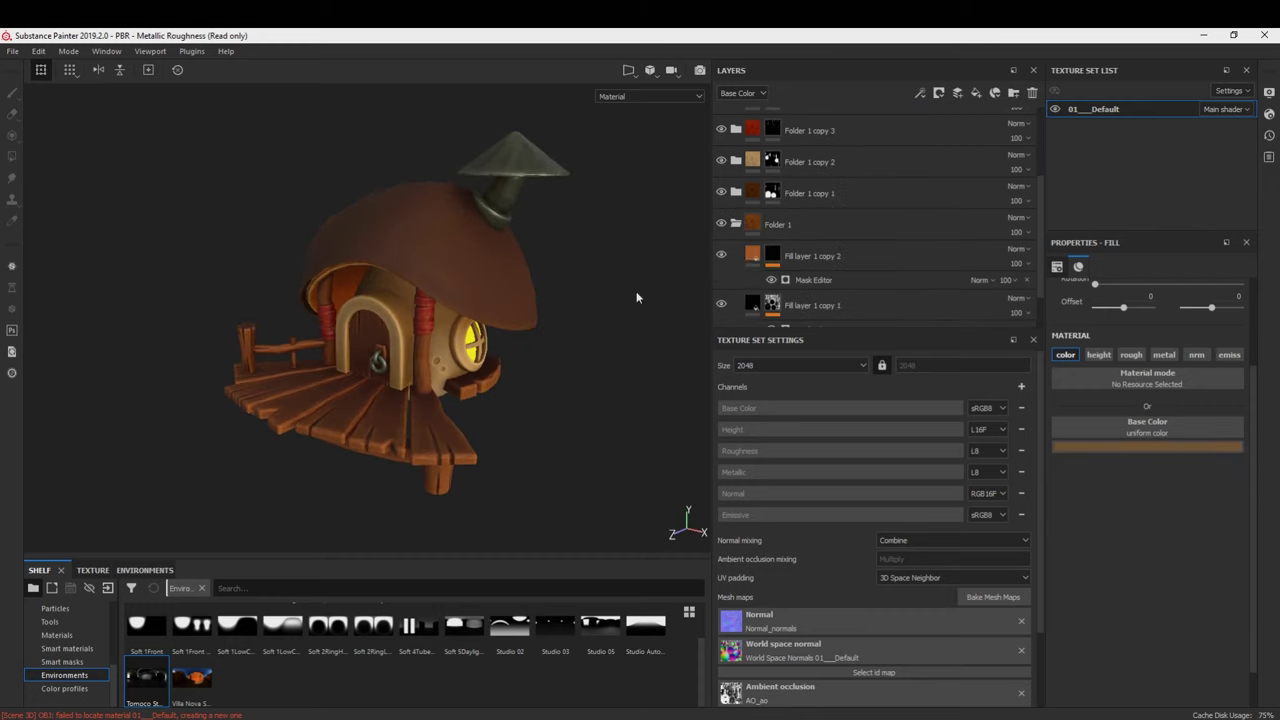
pyautogui.scroll(-2, 870, 250)
pyautogui.click(790, 304)
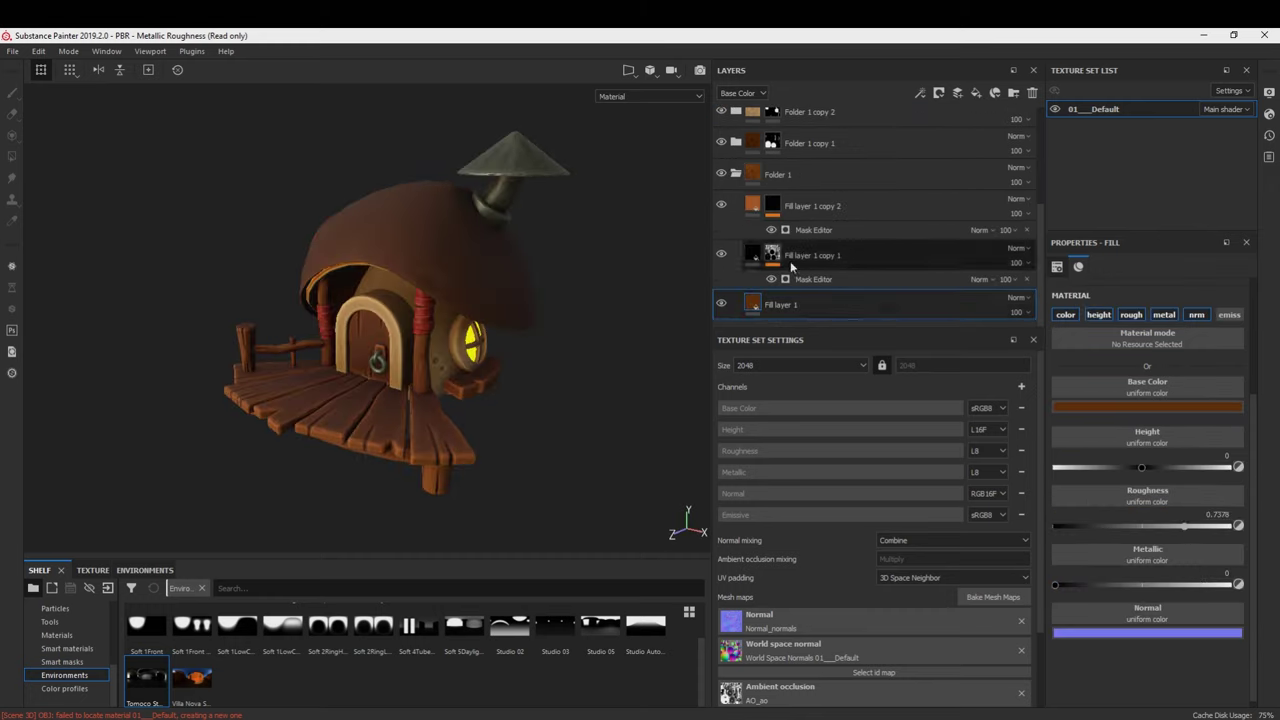